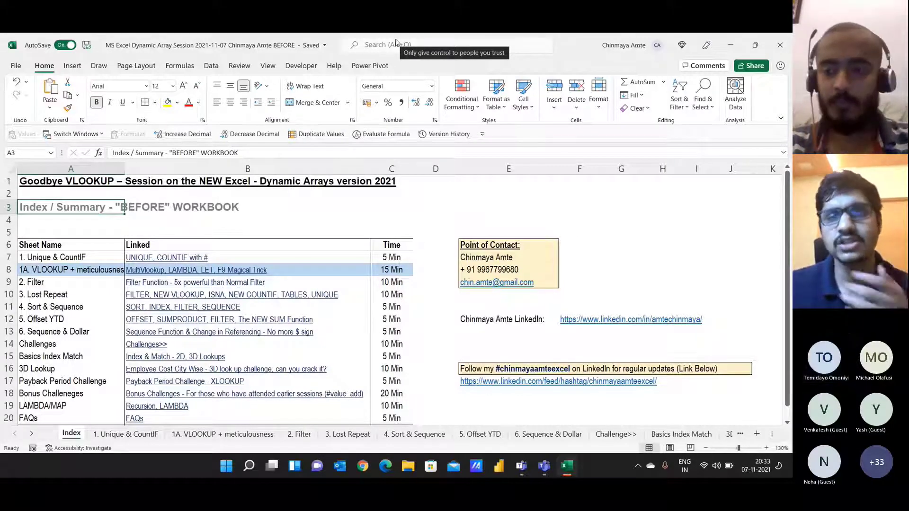
Step: Enter the bold heading 'Dynamic Arrays - 2020' in cell E1 of the Index sheet
key(Down)
key(Down)
key(Down)
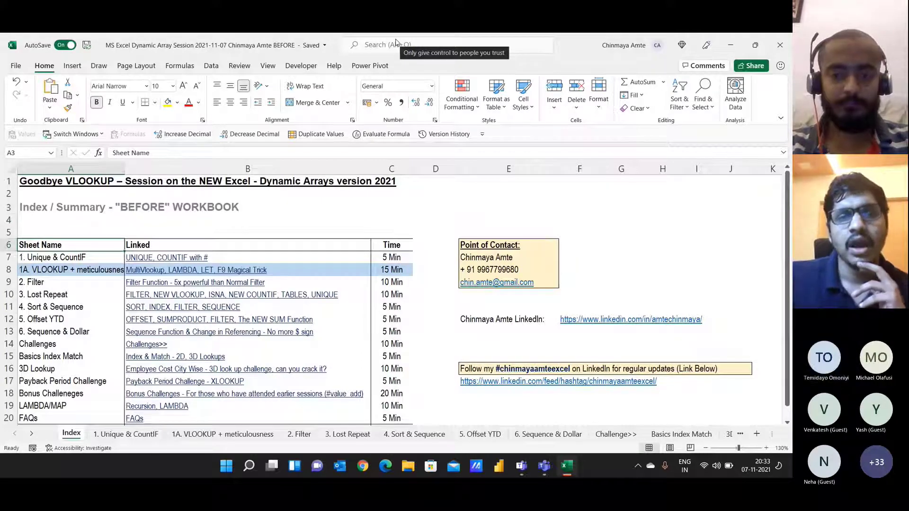
key(Right)
key(Right)
key(Right)
key(Right)
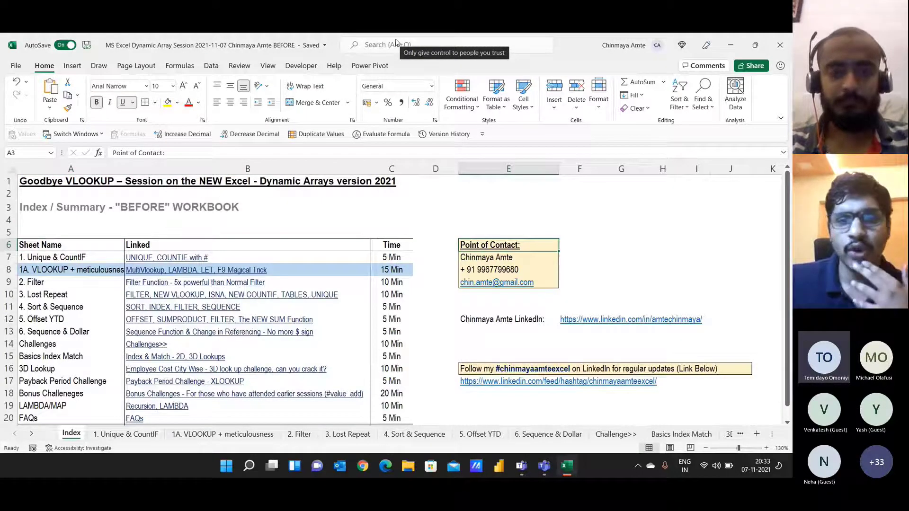
key(Up)
key(Up)
key(Up)
key(Up)
key(Up)
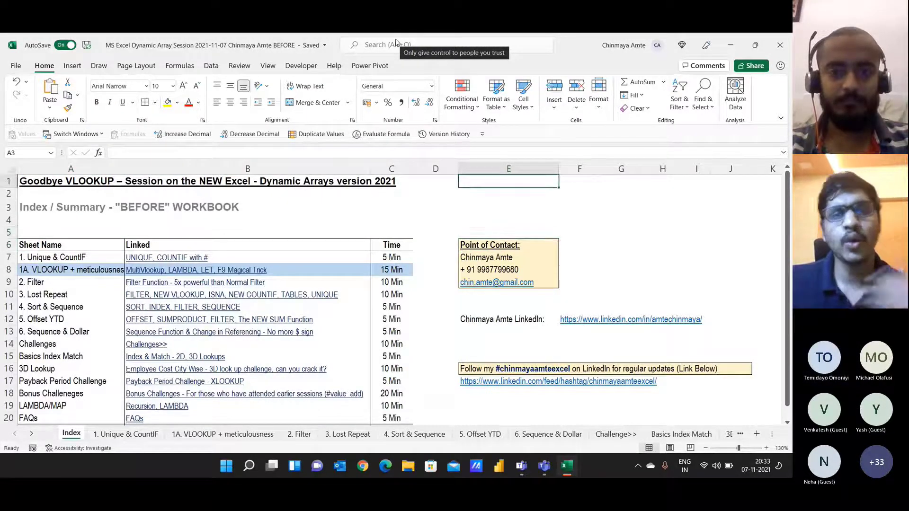
text(Dyn)
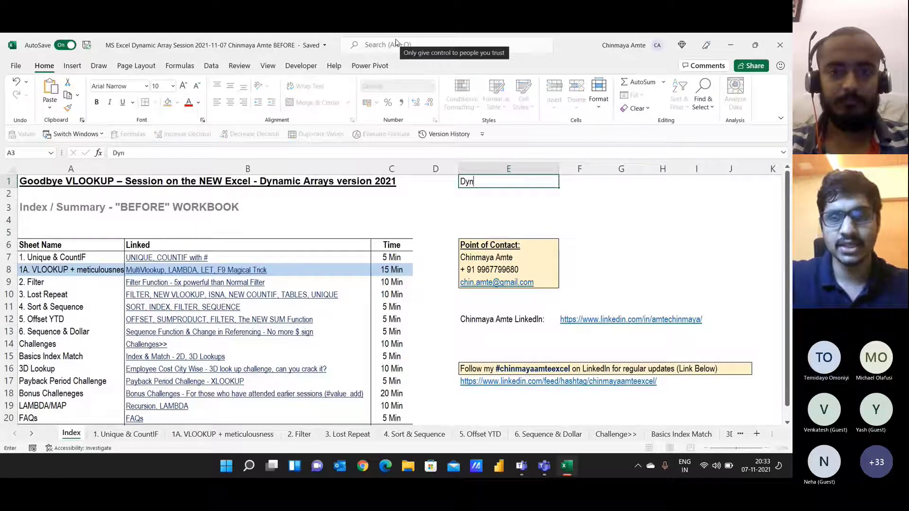
text(amic Arra)
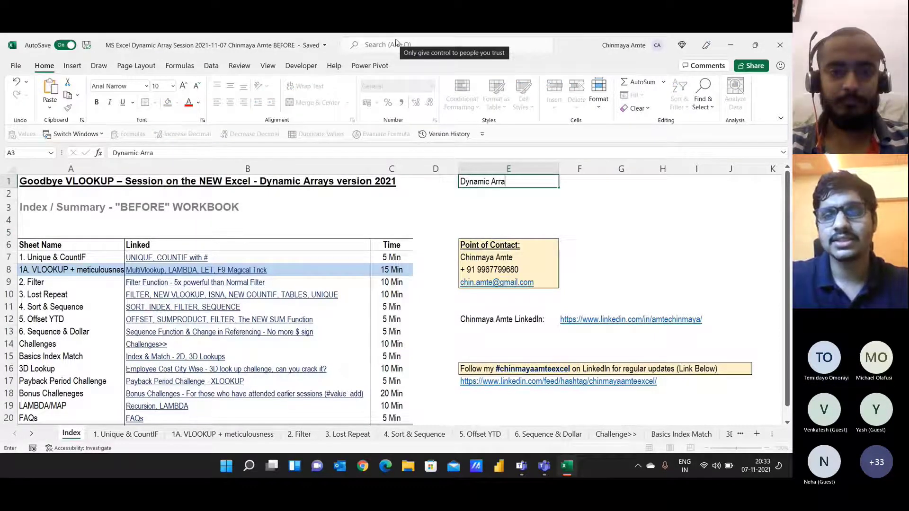
text(ys - 2020)
key(ctrl+Return)
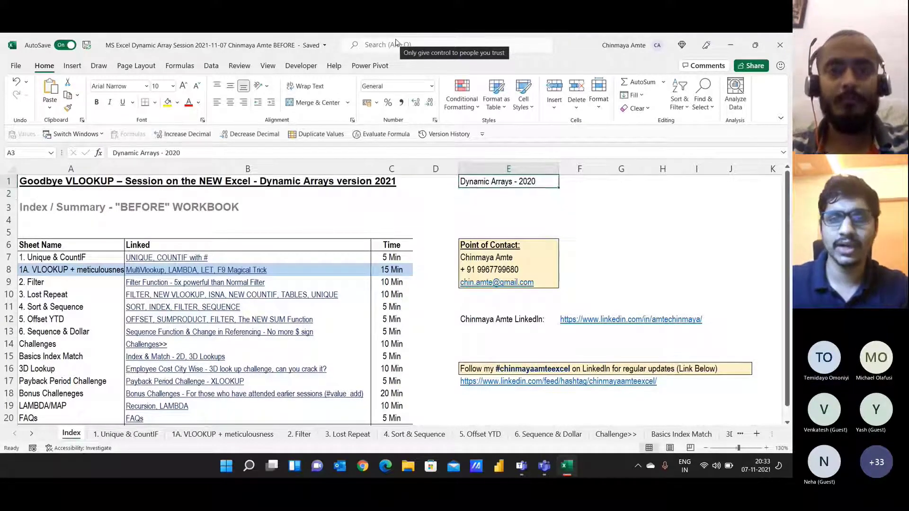
key(ctrl+b)
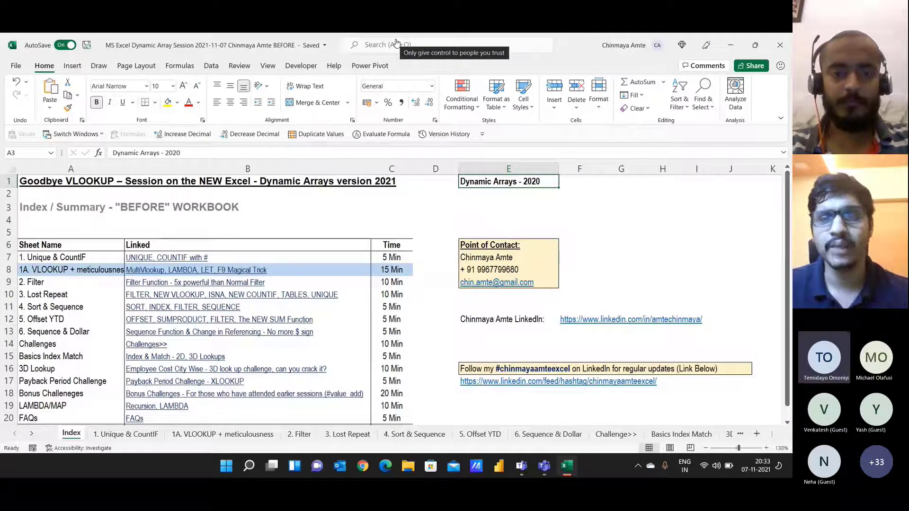
key(Return)
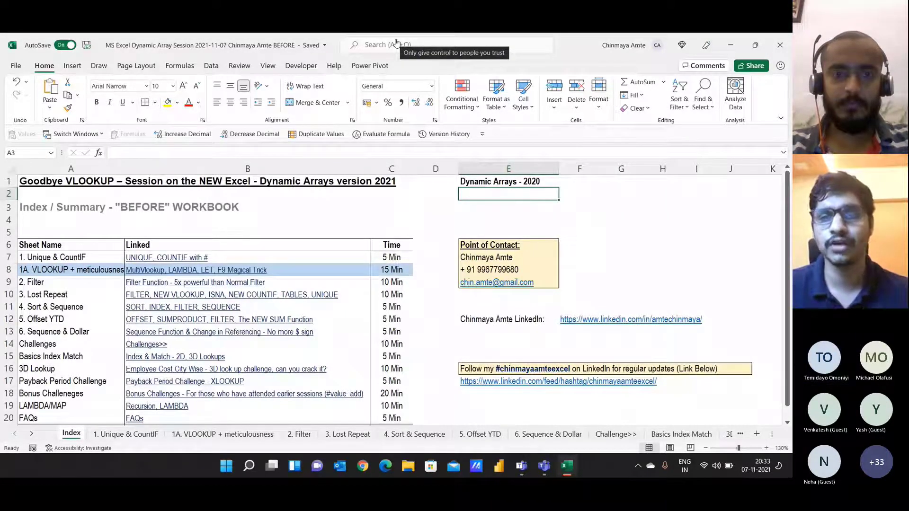
text(=UNI)
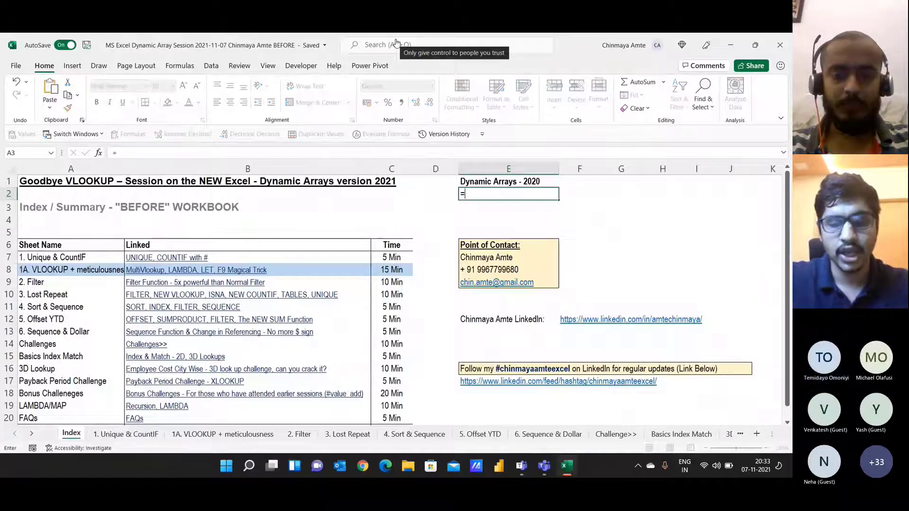
key(Down)
key(Down)
key(Tab)
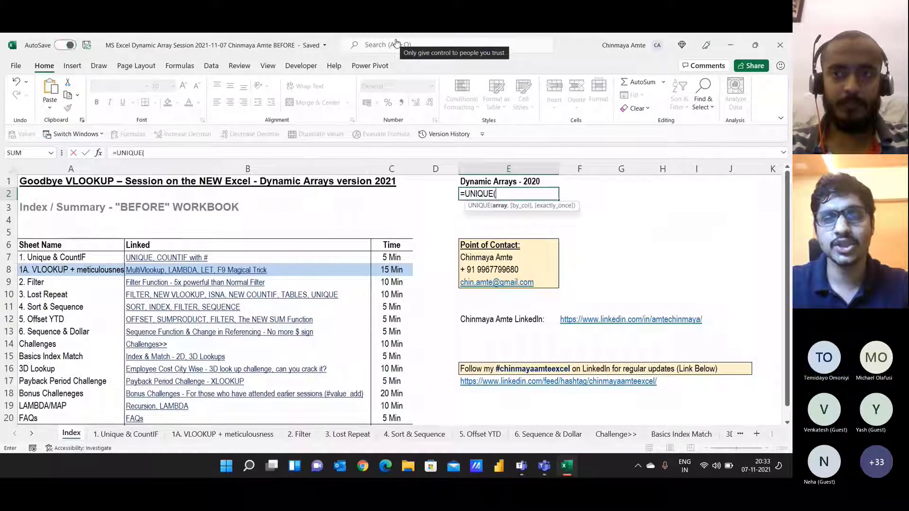
text(A)
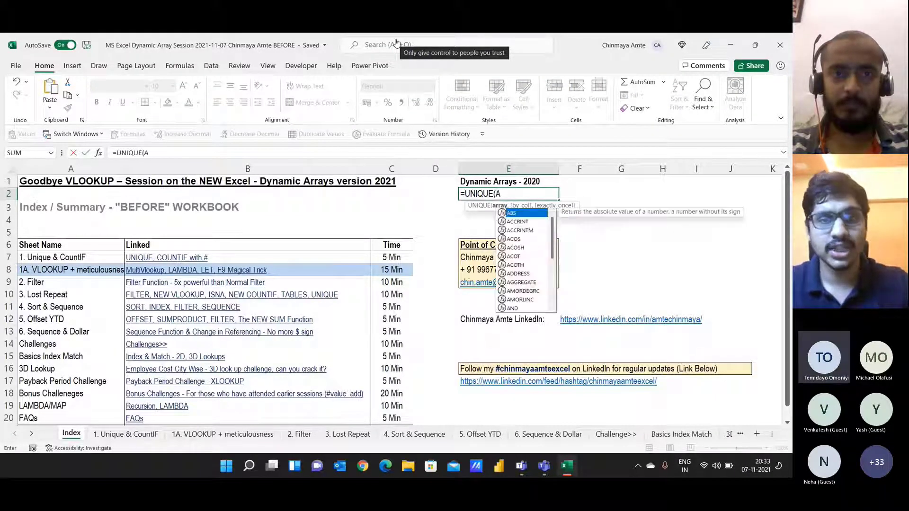
key(BackSpace)
key(ctrl+shift+a)
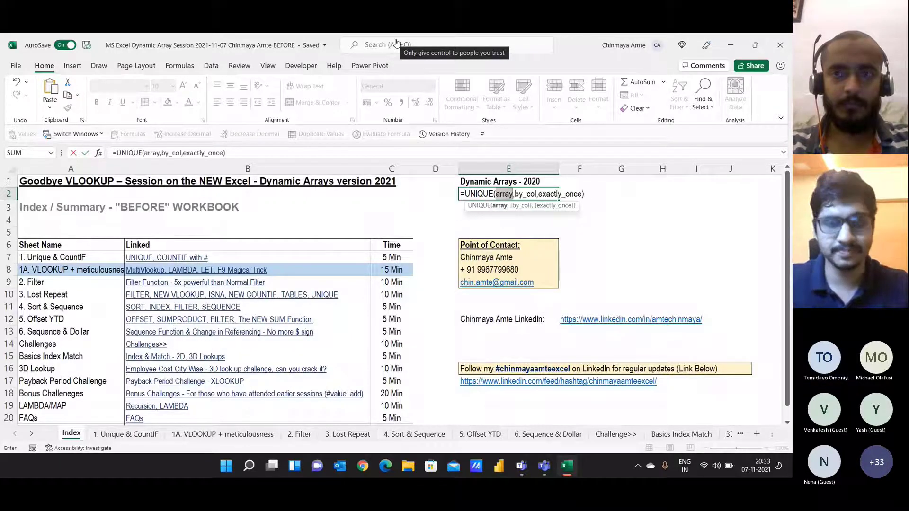
key(Left)
key(Home)
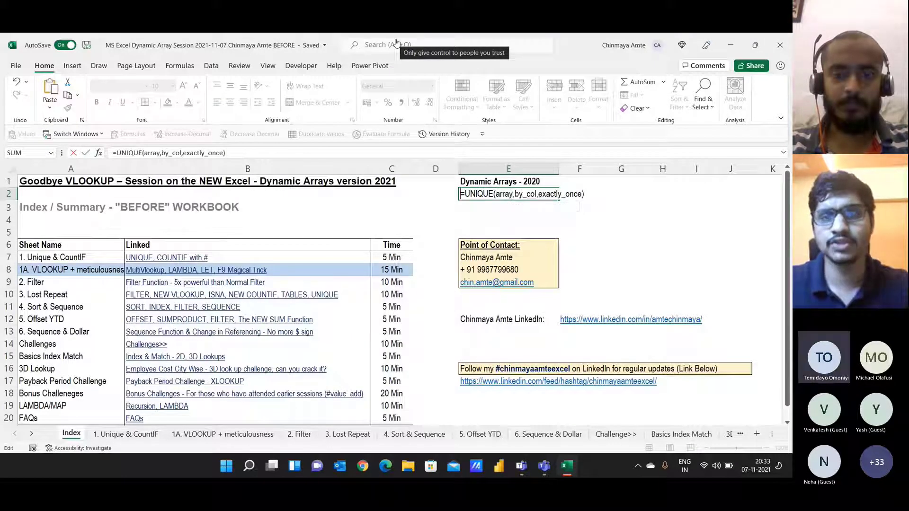
text(')
key(Return)
text(=XLO)
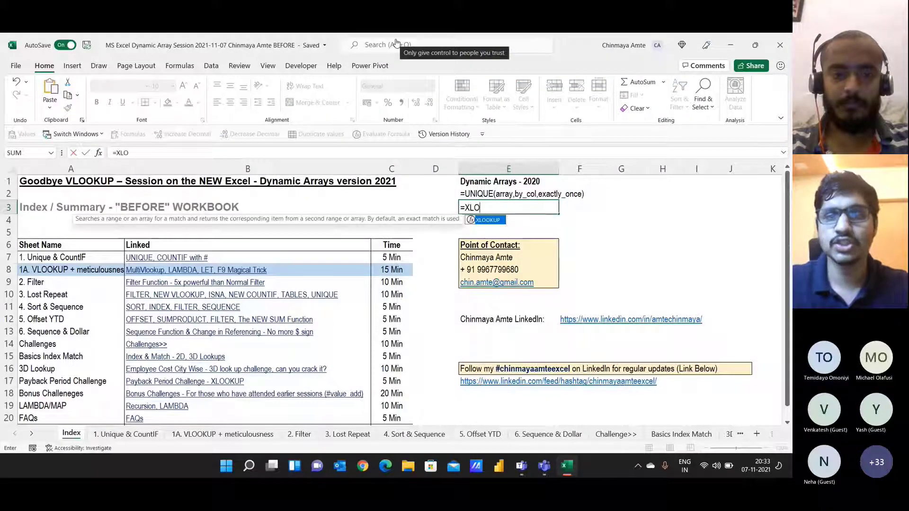
key(Tab)
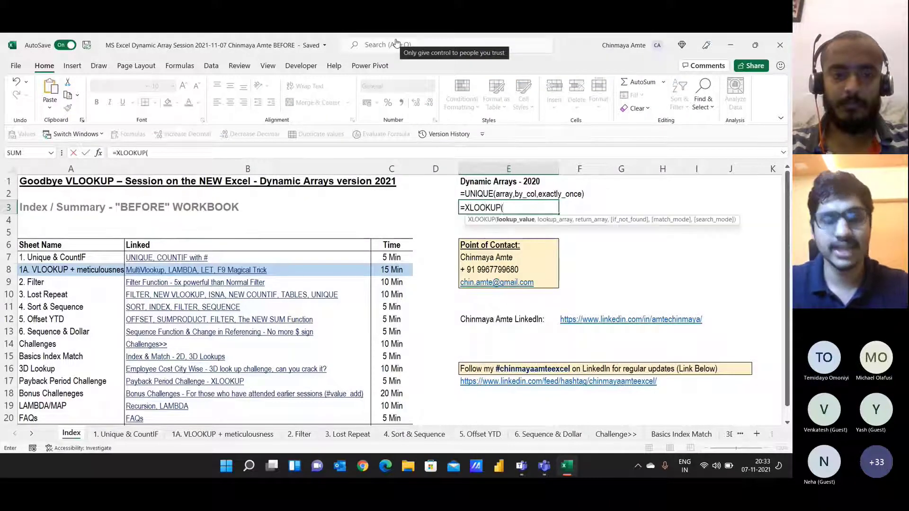
key(ctrl+shift+a)
key(F2)
key(Left)
key(Left)
key(Left)
key(Left)
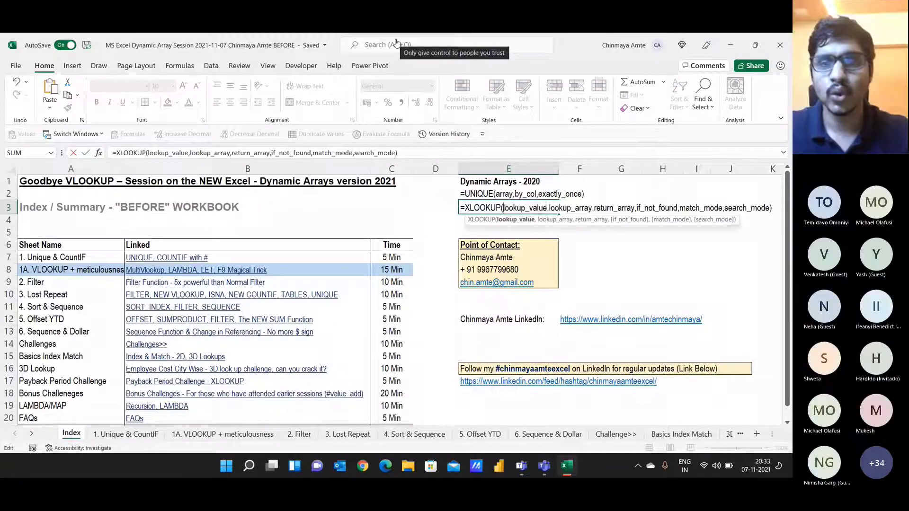
key(Return)
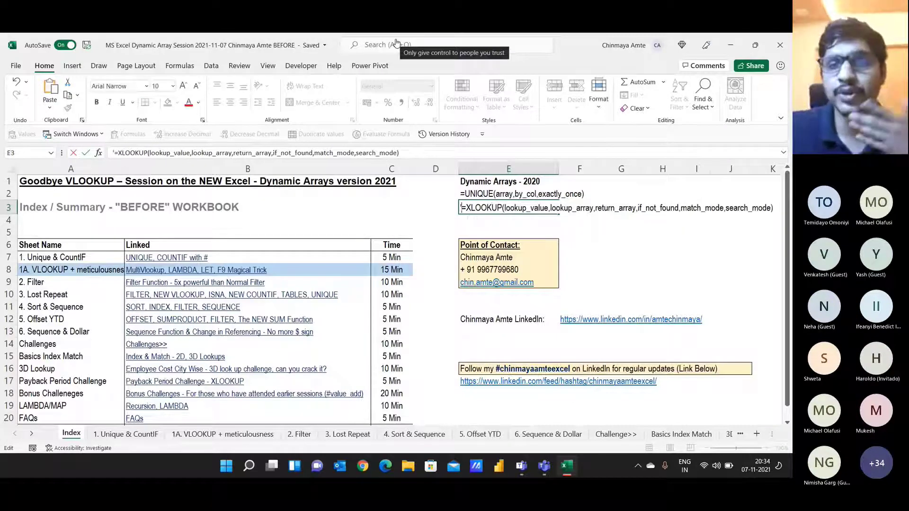
key(Left)
key(Up)
key(Up)
text(LET)
key(Return)
text(LAMBDA)
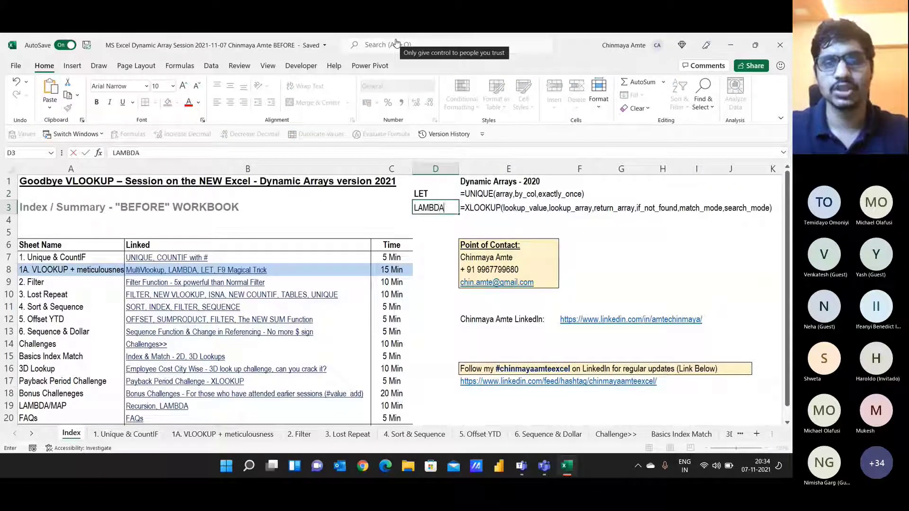
key(Return)
key(Up)
key(Up)
key(ctrl+b)
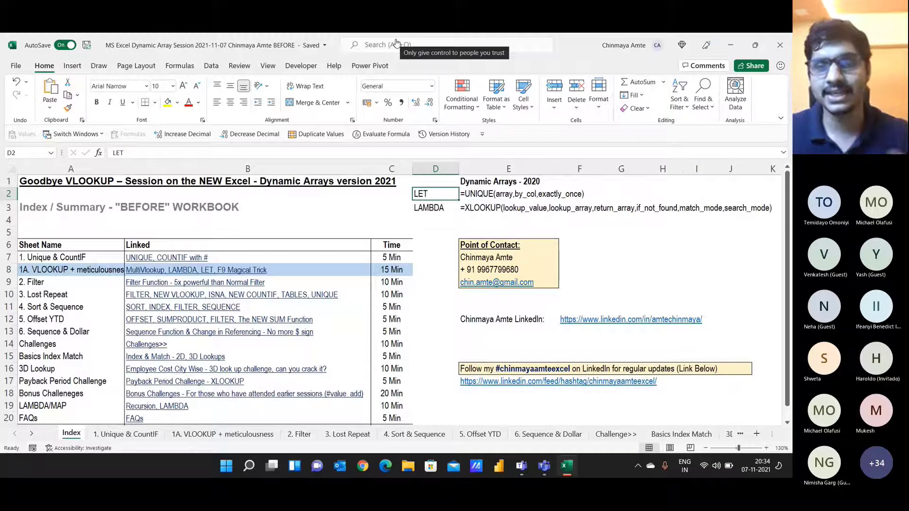
key(Down)
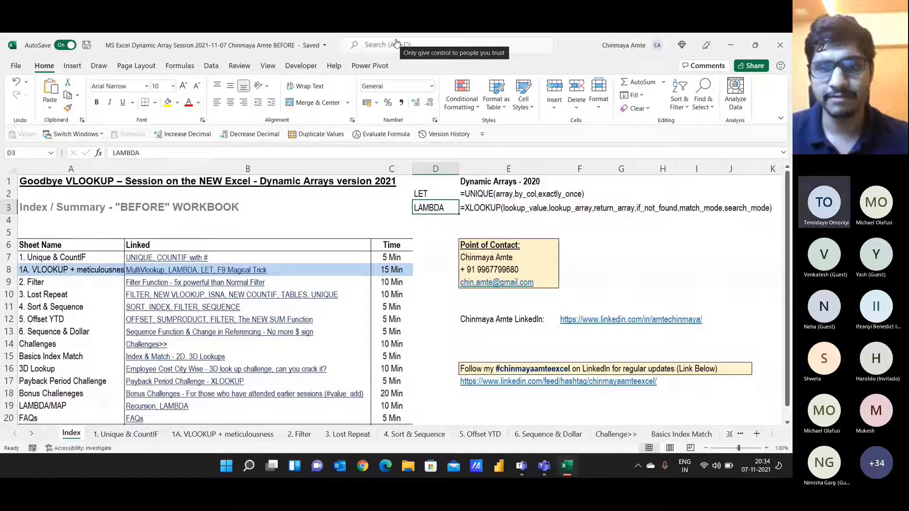
key(Up)
key(Right)
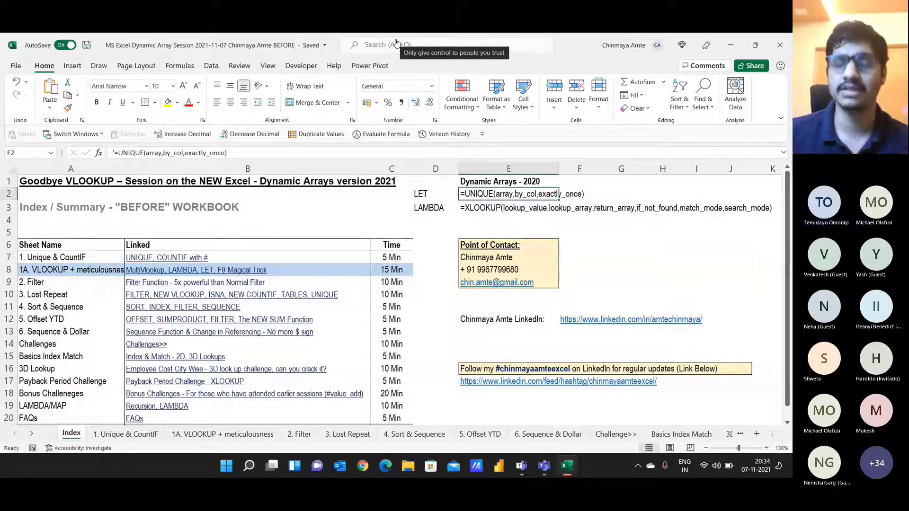
key(Down)
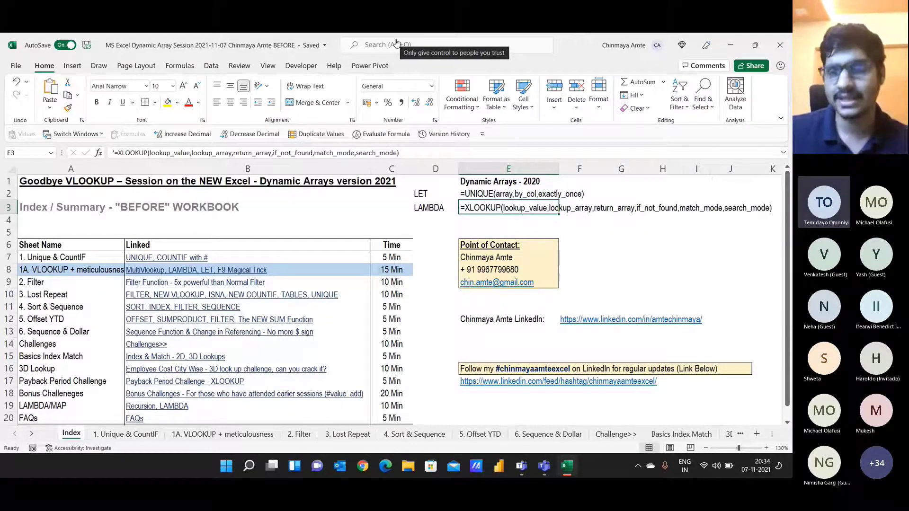
key(Up)
key(Left)
key(shift+Down)
key(shift+Right)
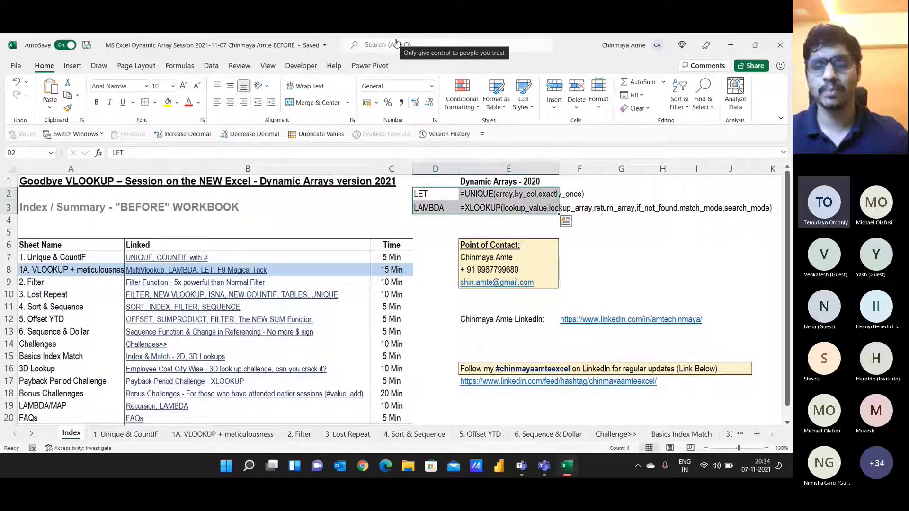
key(Delete)
key(Right)
key(Down)
key(Down)
key(Down)
key(Down)
key(Down)
key(Down)
key(Down)
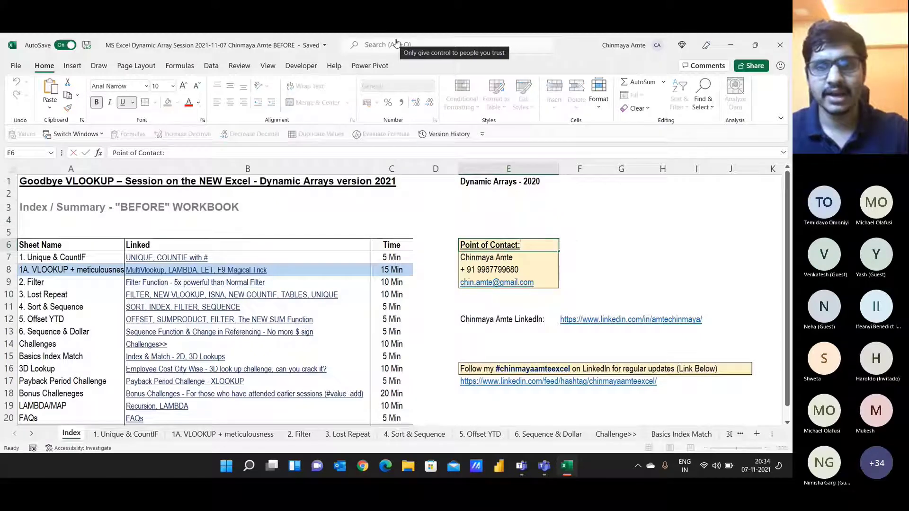
key(Down)
key(Down)
key(Down)
key(Right)
key(F2)
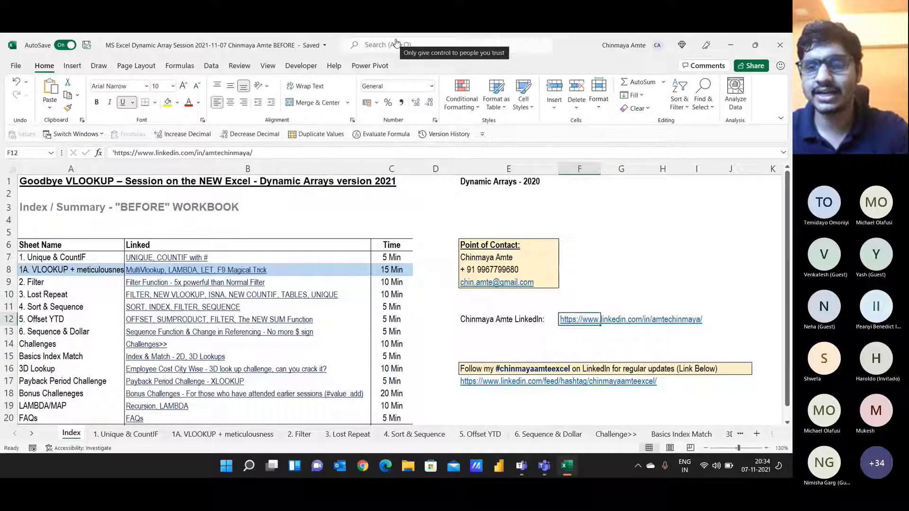
key(Escape)
key(Left)
key(Right)
key(Up)
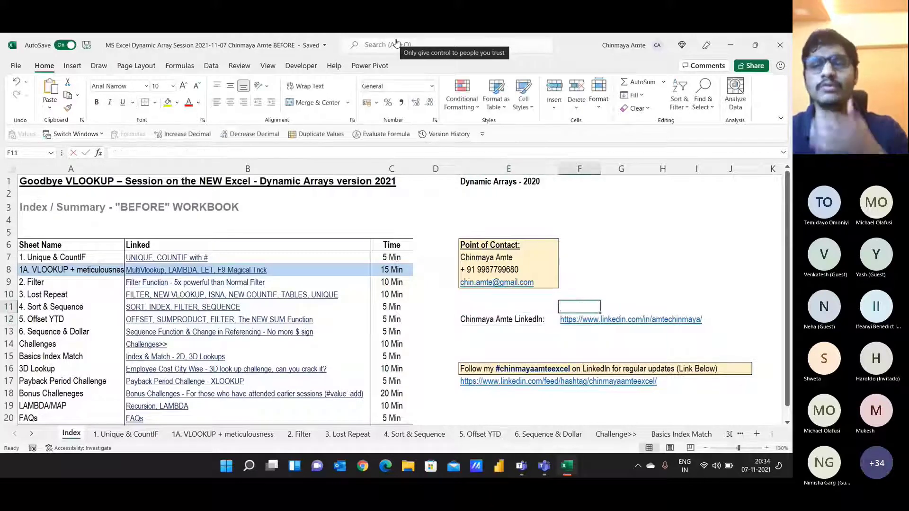
key(Left)
key(Up)
key(Up)
key(Up)
key(Up)
key(Up)
key(Up)
key(Up)
key(Up)
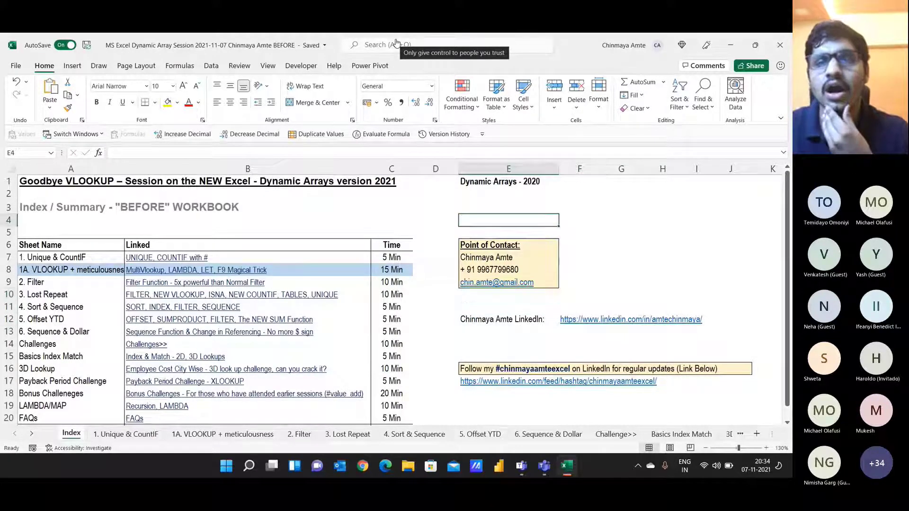
text(www)
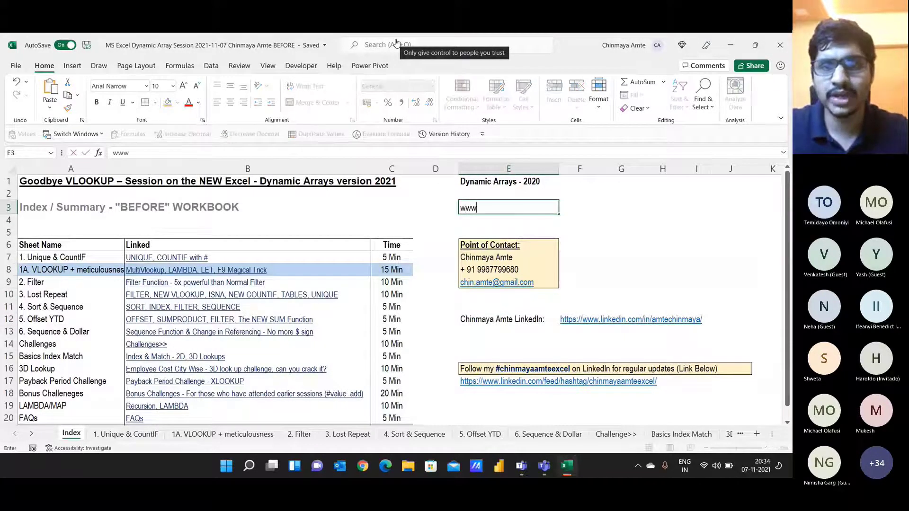
text(.p)
text(office.com)
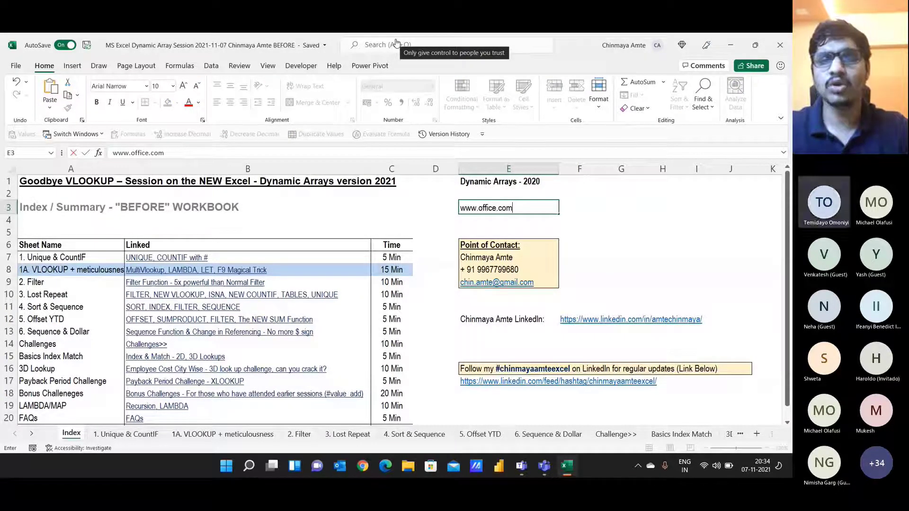
key(ctrl+Return)
key(ctrl+i)
Step: Preview XLOOKUP and FILTER in F3 without entering them, then fill E3 yellow
key(Right)
text(=)
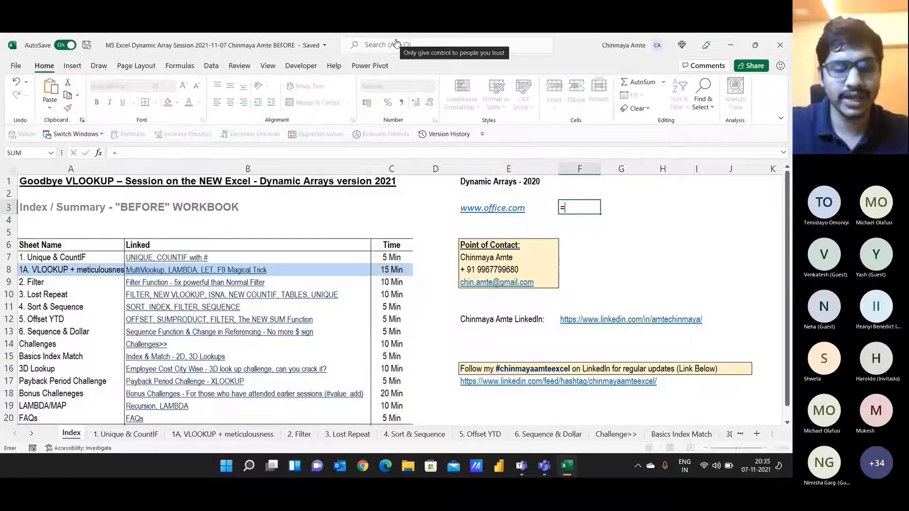
text(XLOOKUP()
key(Tab)
key(Escape)
text(=FIL)
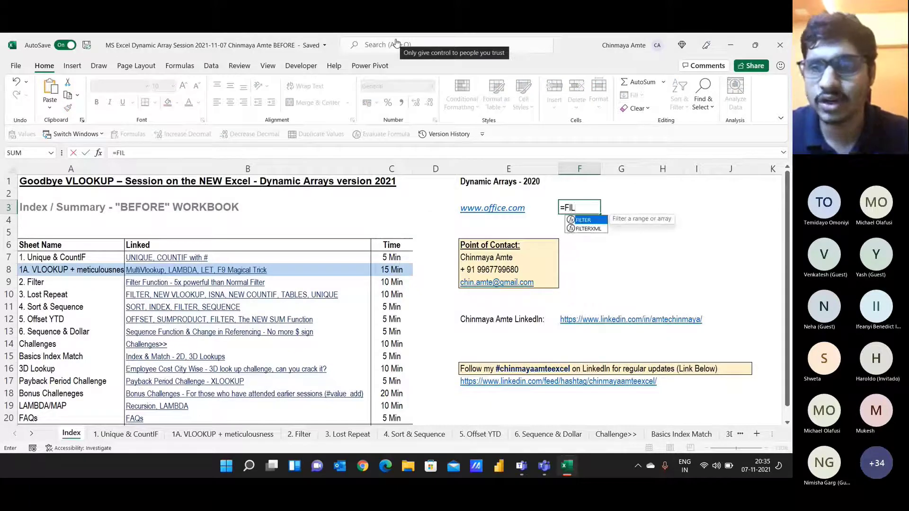
key(Tab)
key(Escape)
key(Left)
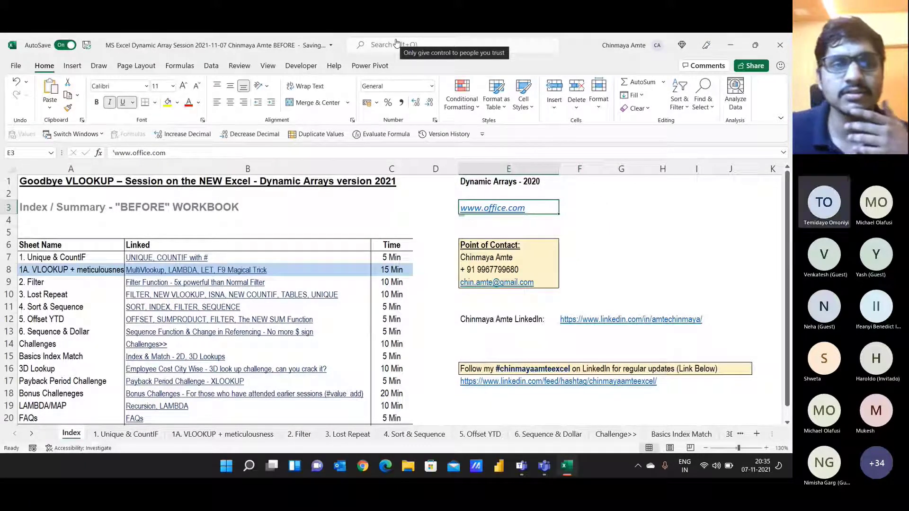
click(167, 102)
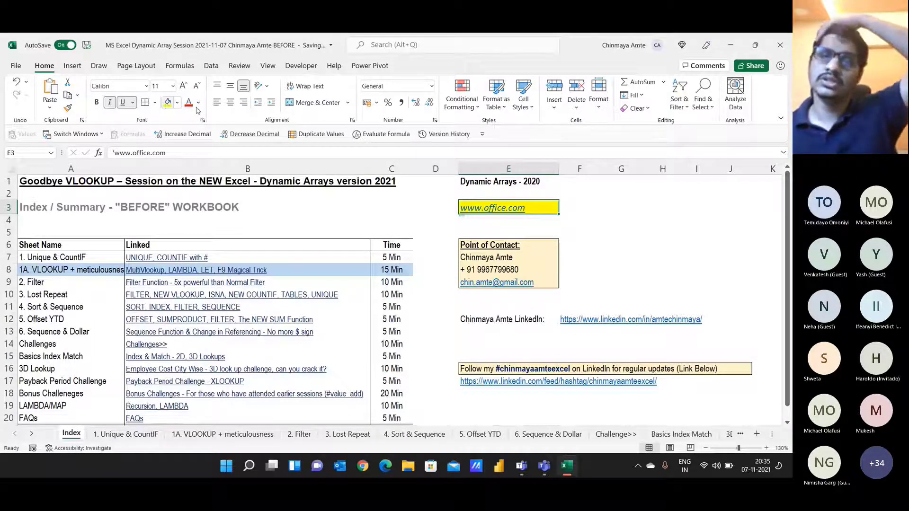
click(727, 409)
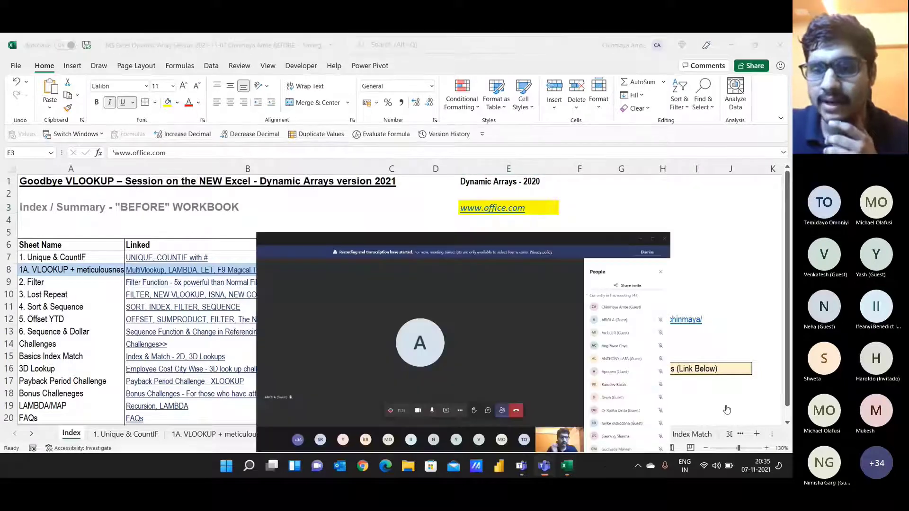
Step: Post '=UNIQUE...' in the Teams meeting chat
click(443, 373)
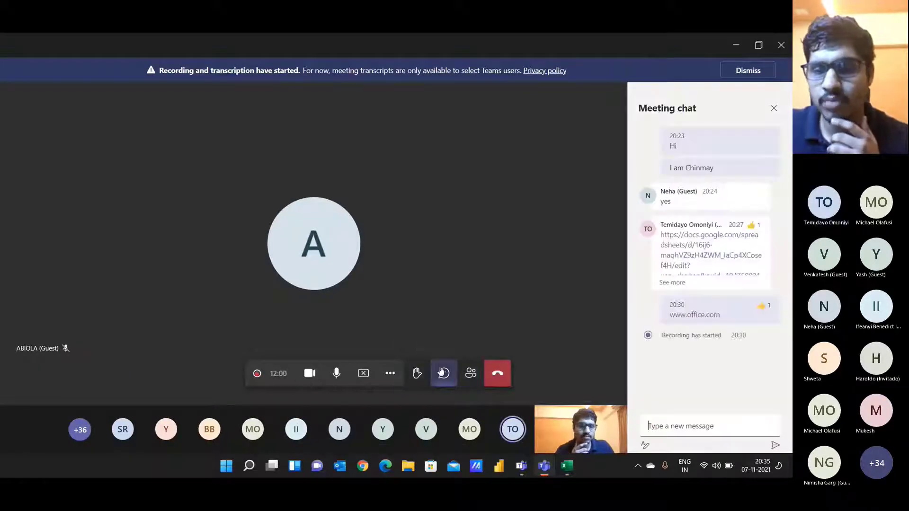
text(+UN)
key(BackSpace)
text(=)
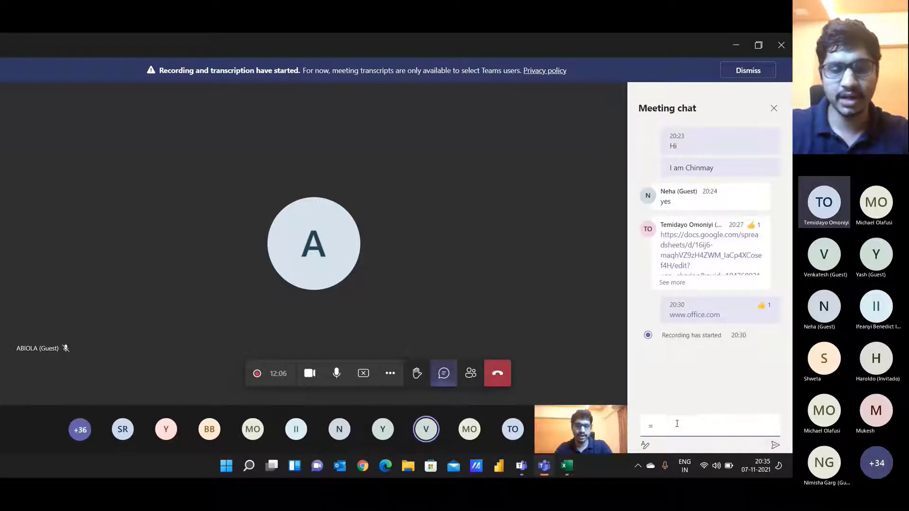
text(UNIQUE)
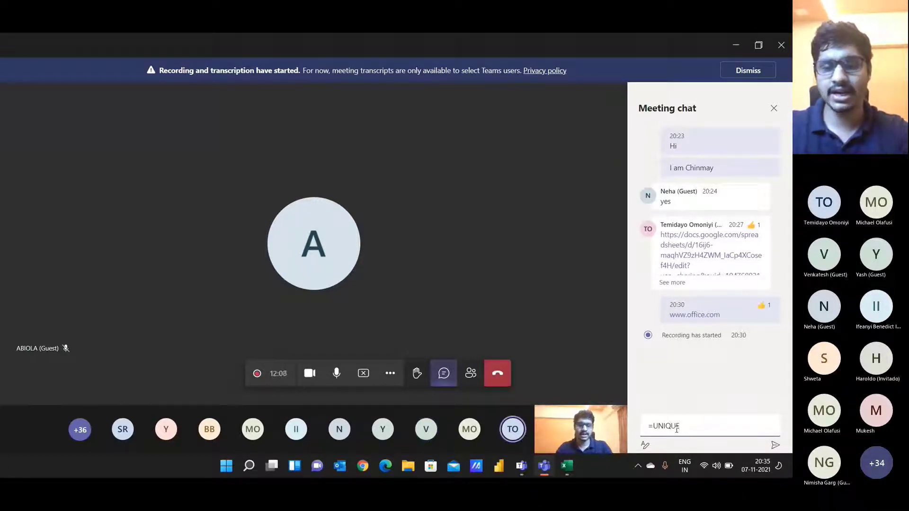
text(...)
key(Return)
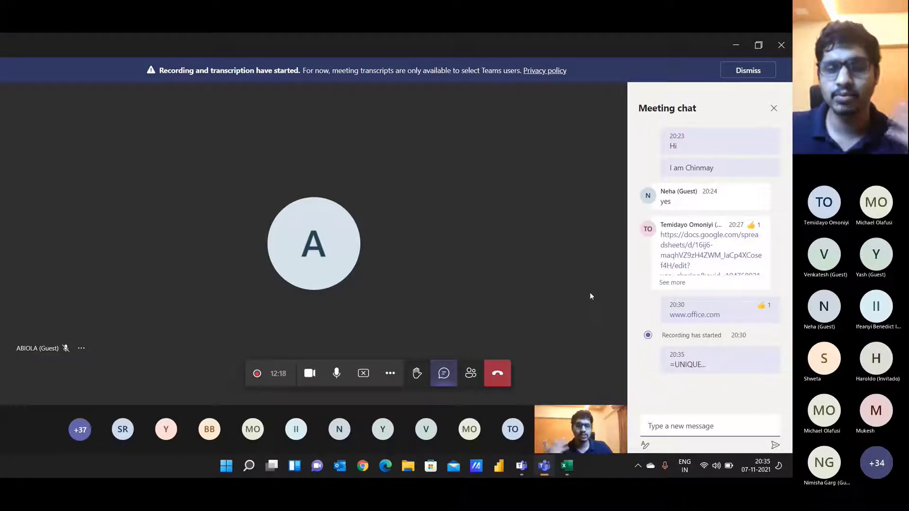
Step: Turn the camera off and back on, then read the latest chat replies
click(309, 374)
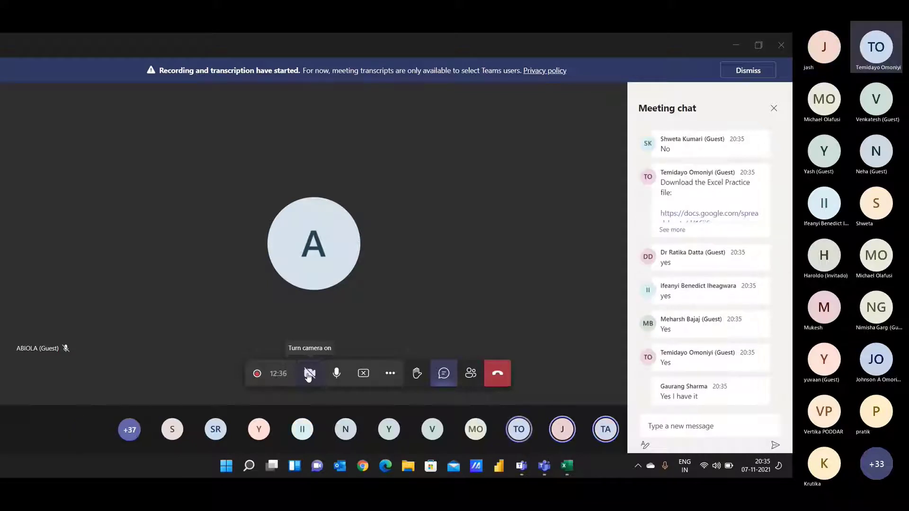
click(306, 373)
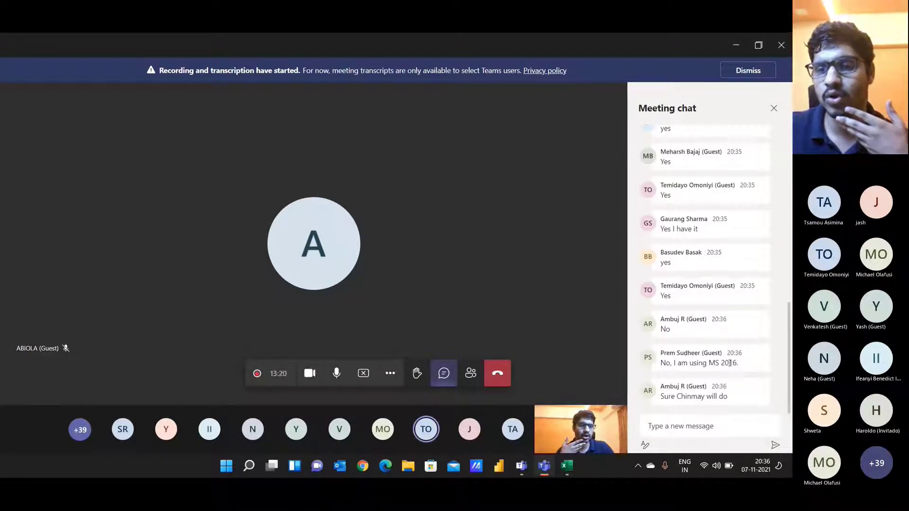
drag(730, 363, 693, 426)
click(688, 426)
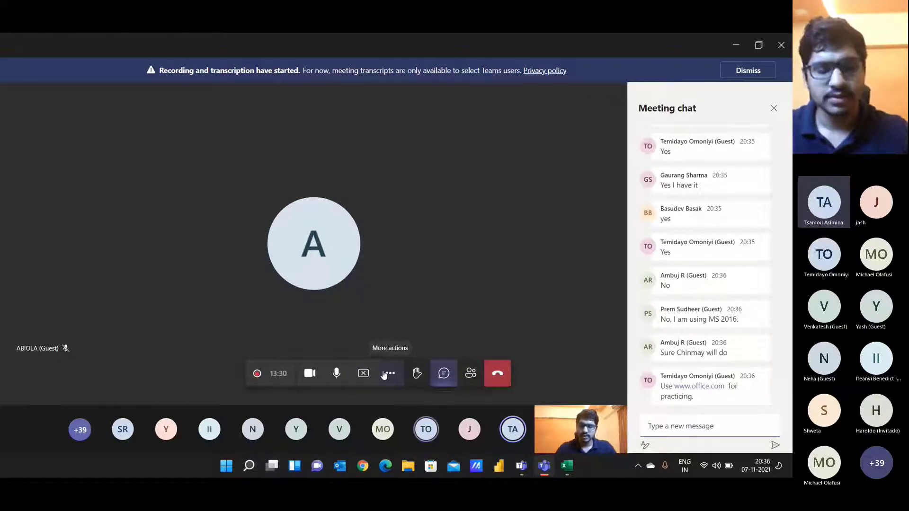
key(alt+Tab)
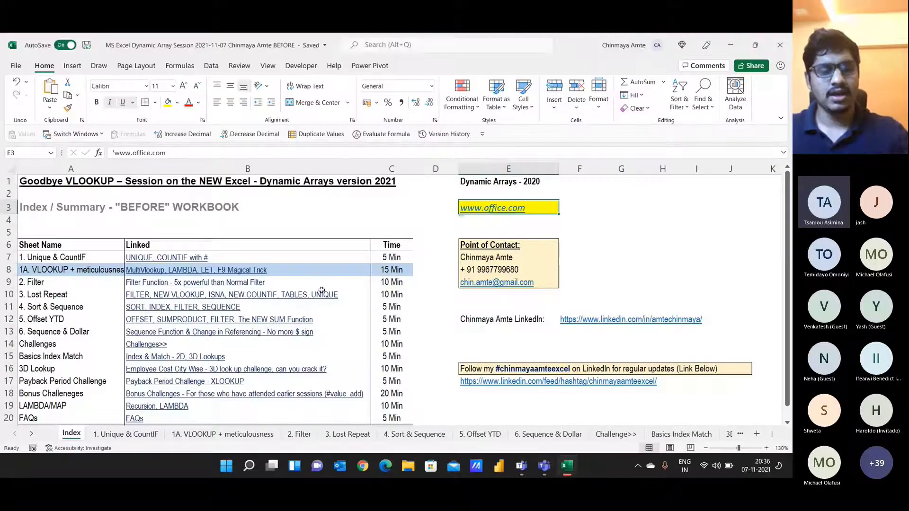
Step: Open the '1. Unique & CountIF' sheet in Excel and widen column A slightly
key(alt+Tab)
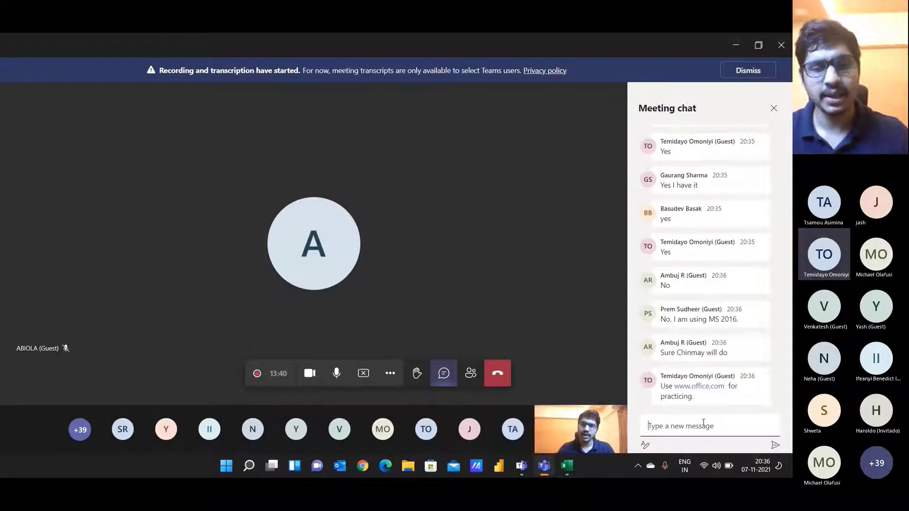
key(alt+Tab)
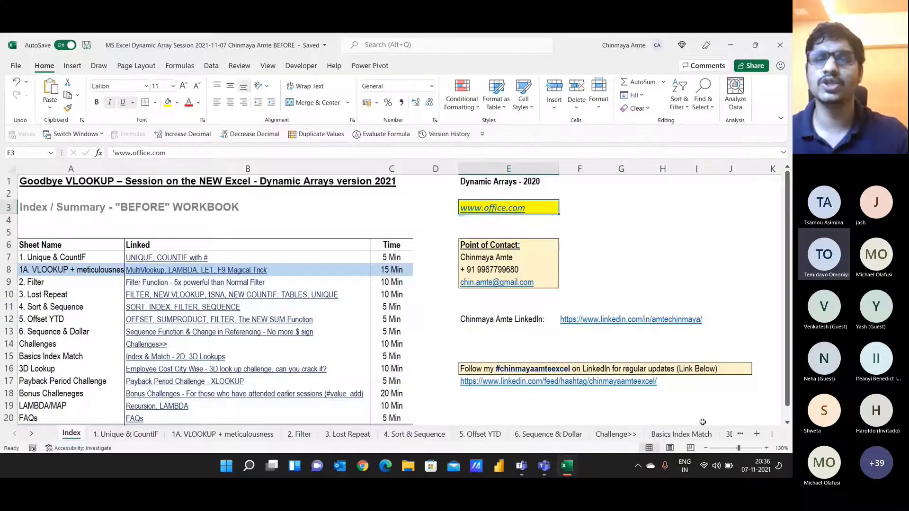
key(alt+Tab)
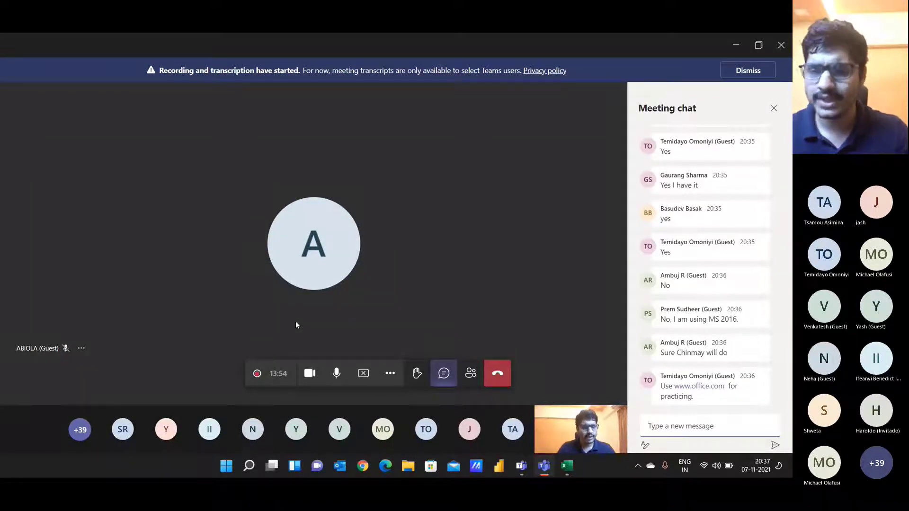
key(alt+Tab)
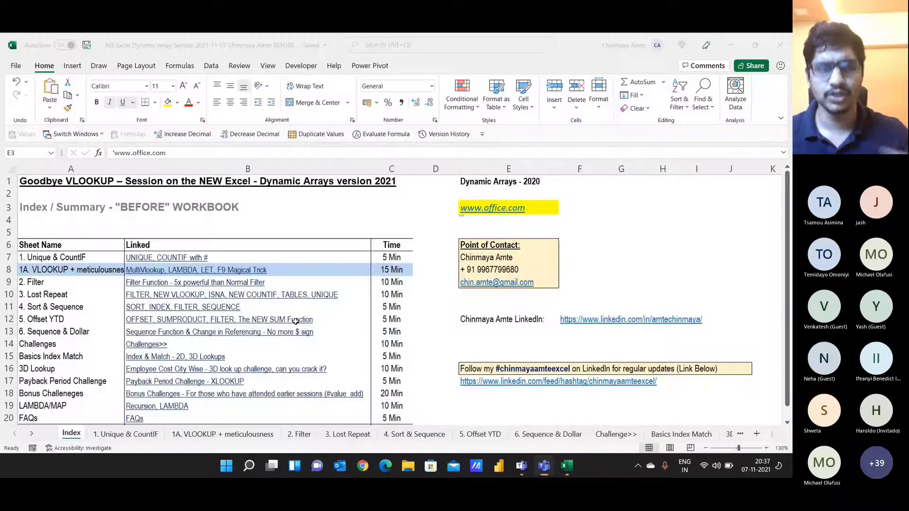
click(142, 434)
ctrl+scroll(81, 185, up, 2)
ctrl+scroll(104, 193, up, 1)
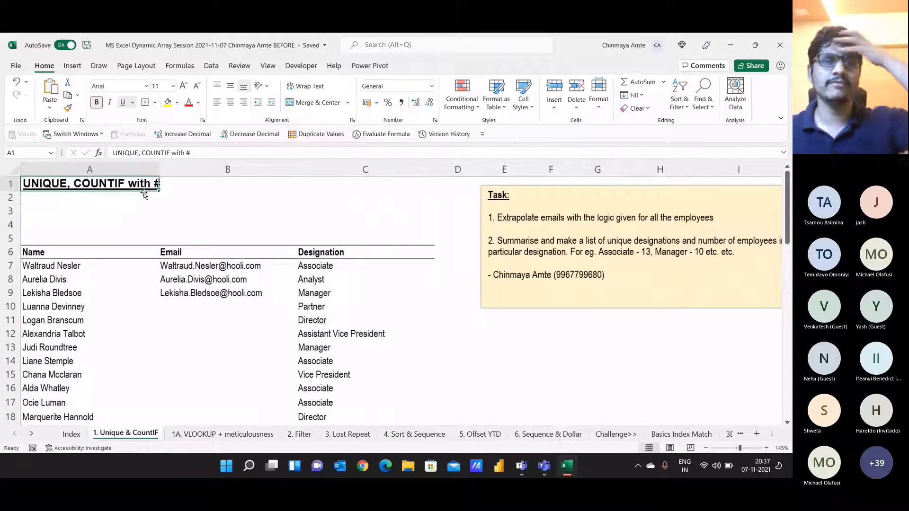
drag(160, 173, 162, 173)
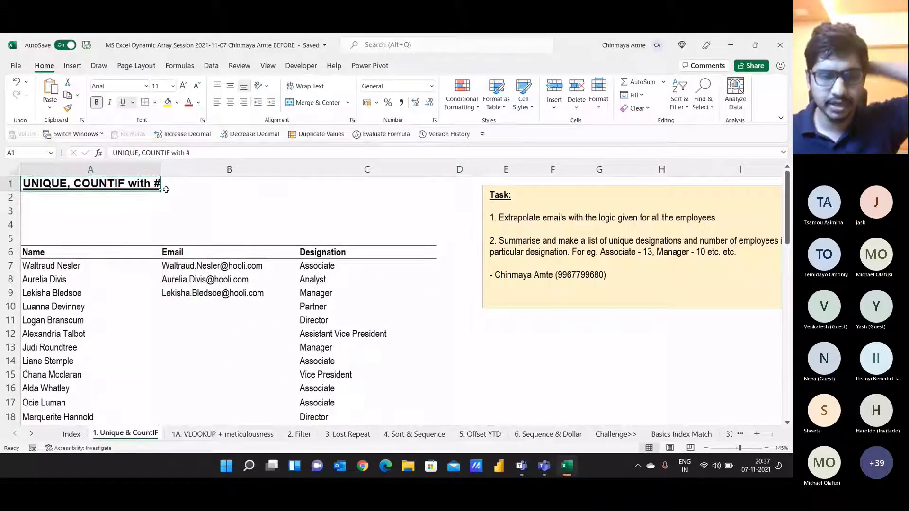
Step: Select the employee names from A7 to A56 and the filled emails in column B
drag(95, 252, 91, 342)
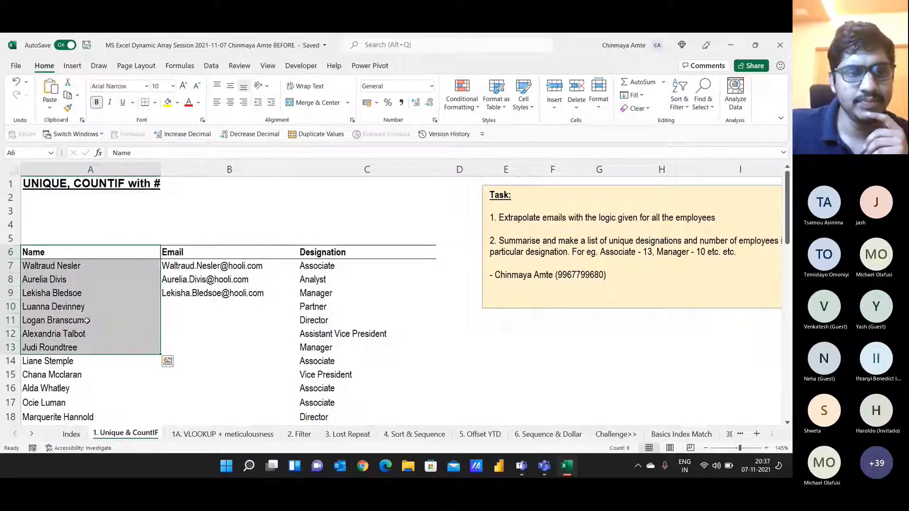
scroll(85, 316, down, 3)
scroll(87, 265, up, 2)
click(92, 222)
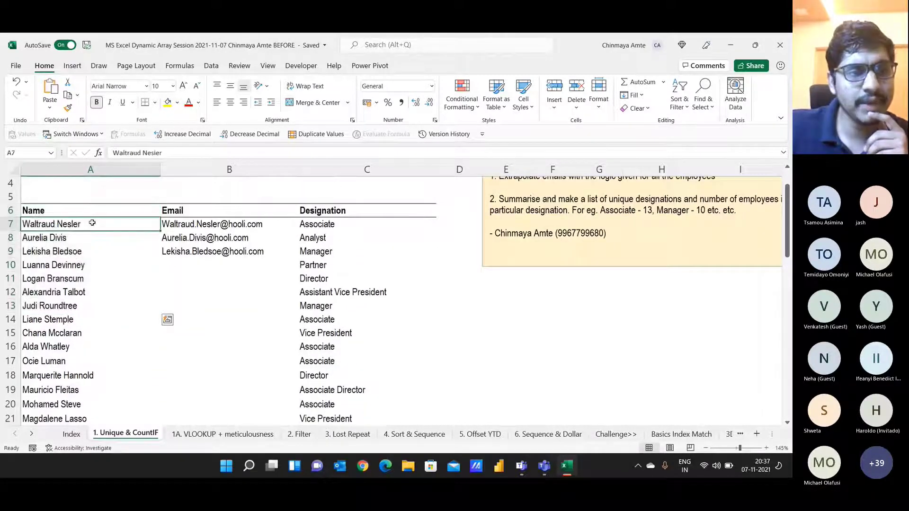
scroll(92, 222, down, 2)
scroll(92, 223, up, 3)
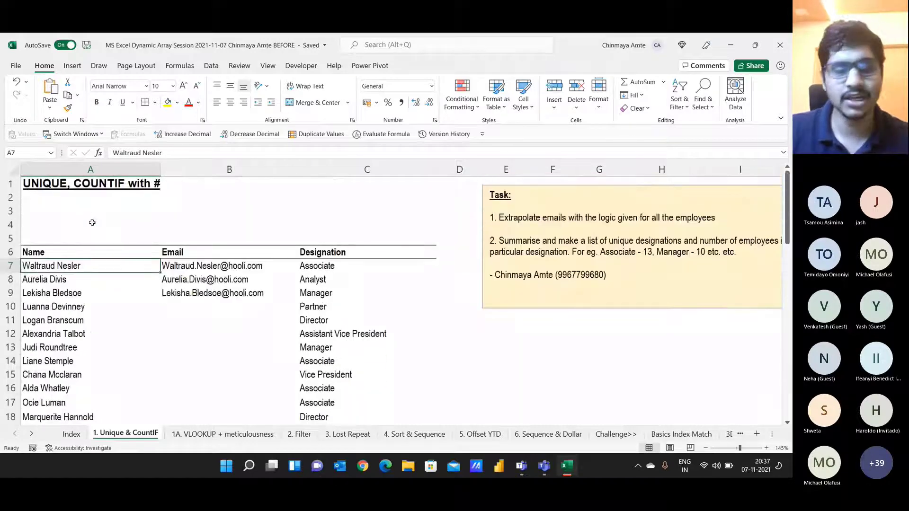
key(ctrl+shift+Down)
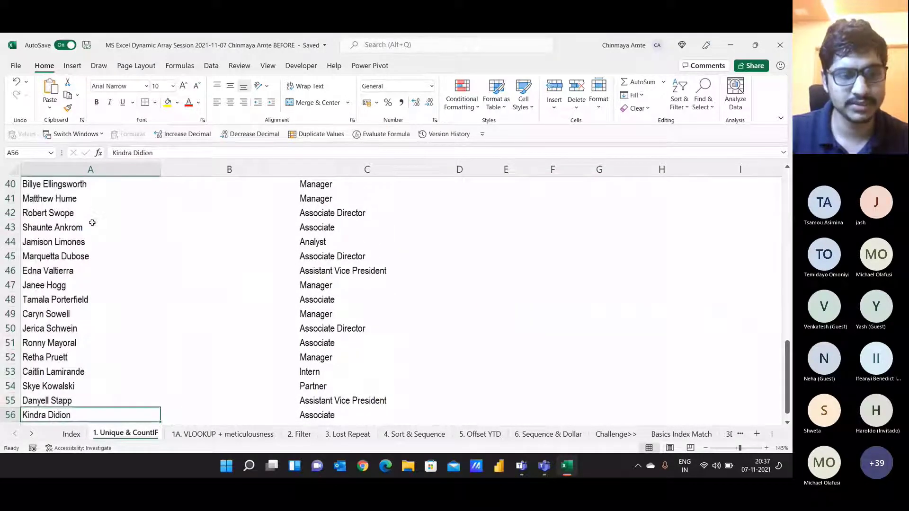
scroll(92, 222, up, 11)
scroll(92, 222, down, 11)
scroll(91, 222, up, 11)
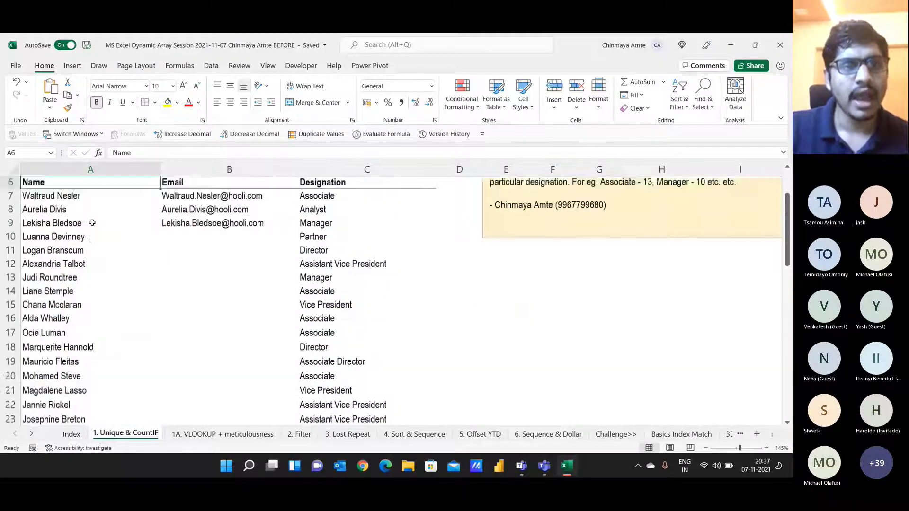
key(Right)
key(shift+Down)
key(shift+Down)
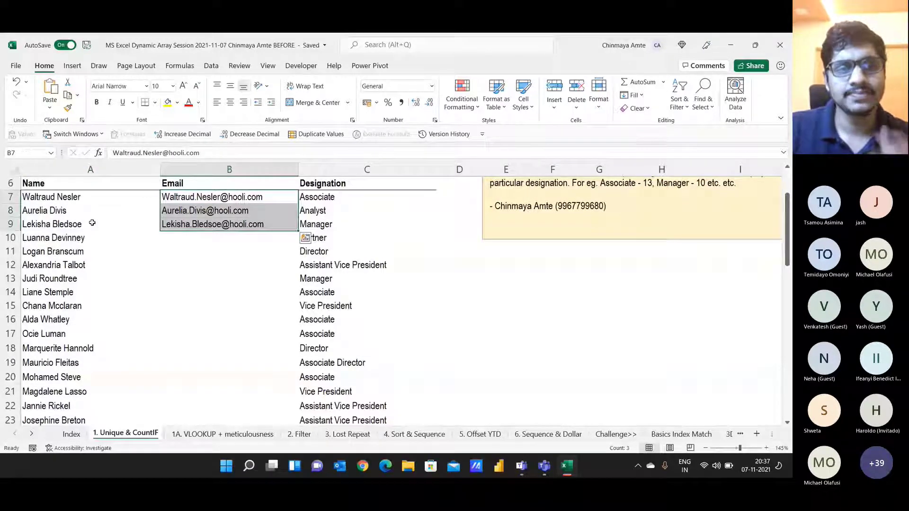
key(Right)
key(alt+Tab)
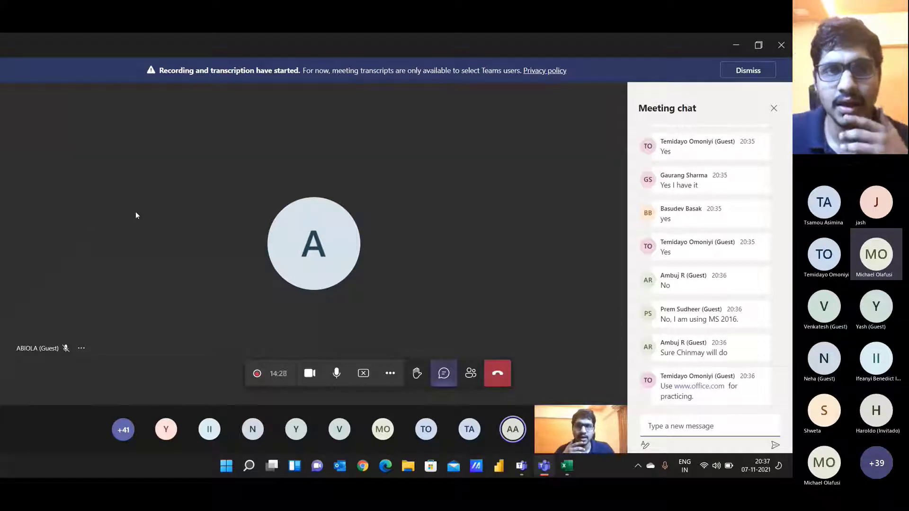
Step: Check the Teams meeting options list, then return Excel to cell A1
click(541, 466)
mouse_move(544, 466)
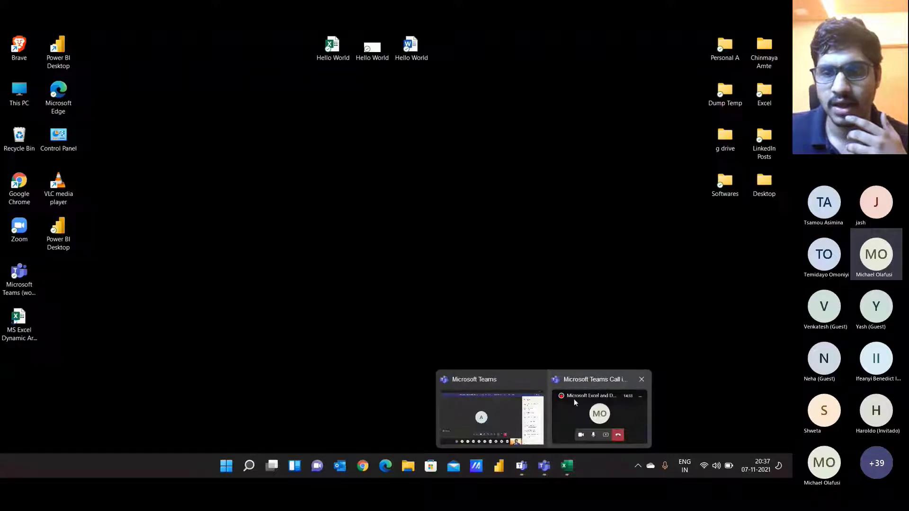
click(537, 405)
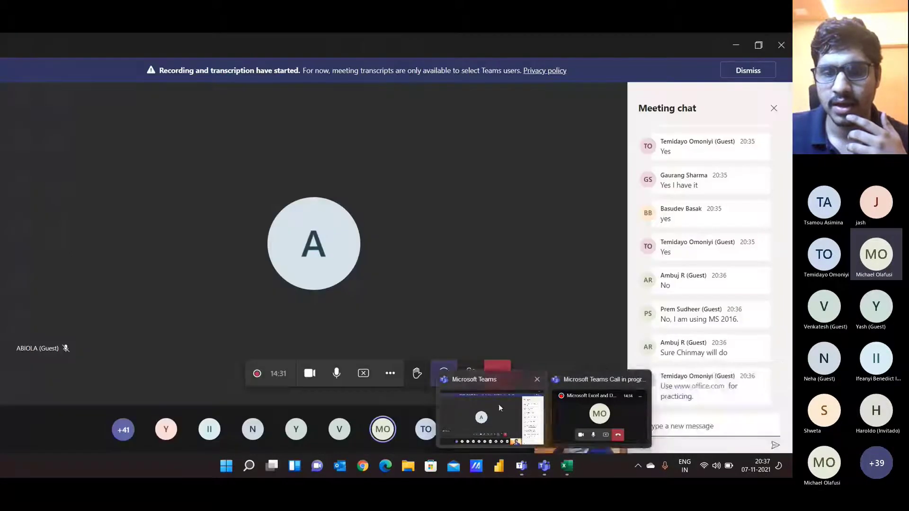
click(383, 374)
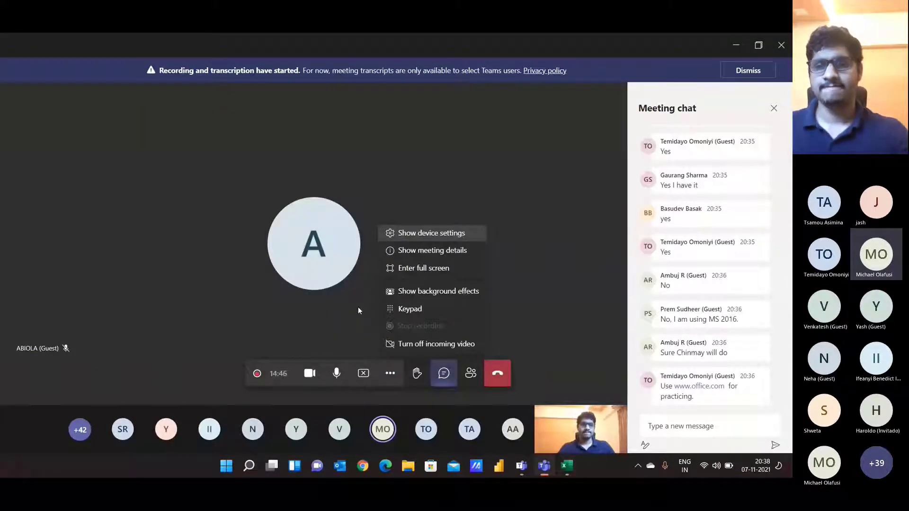
click(390, 373)
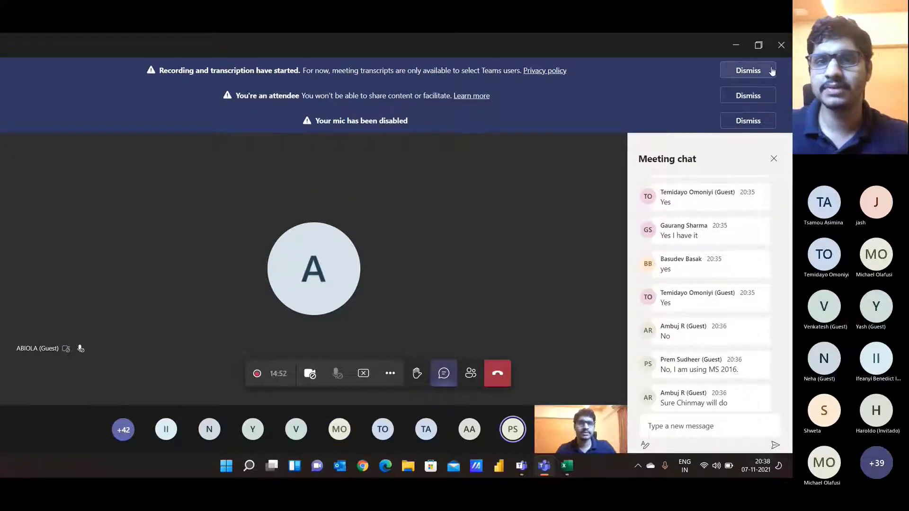
key(alt+Tab)
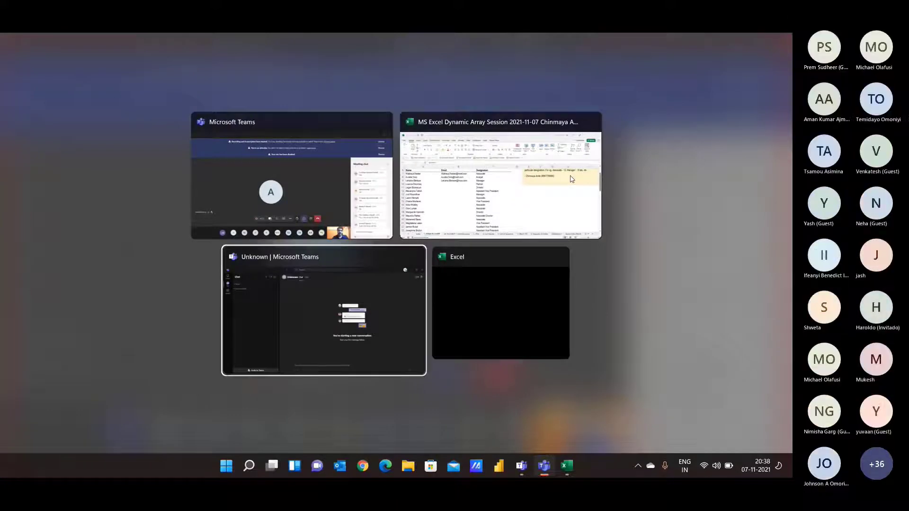
key(alt+Tab)
key(alt+Tab)
key(alt+Tab)
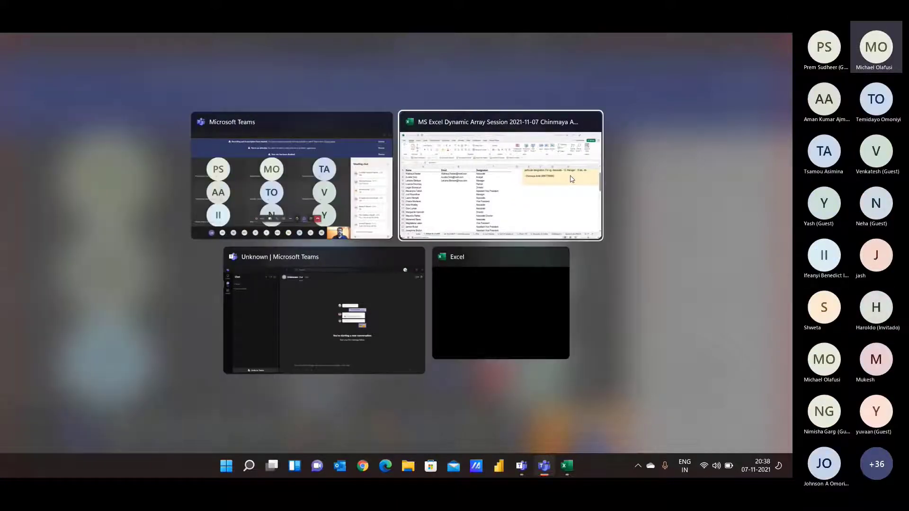
scroll(570, 173, up, 2)
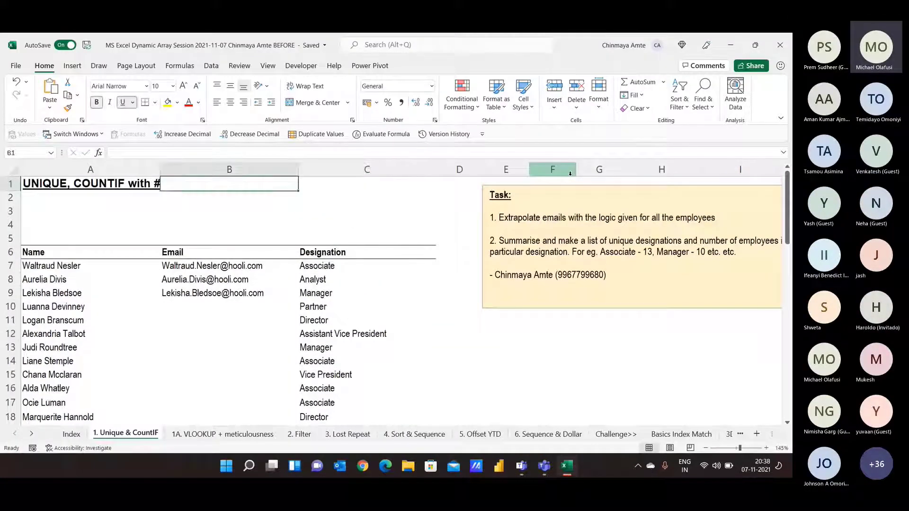
key(Left)
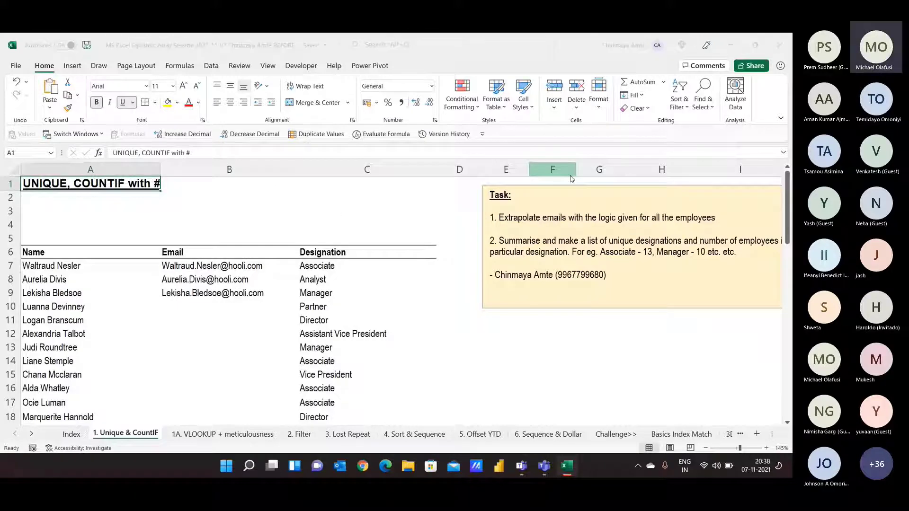
Step: Dismiss the attendee and recording notices in Teams and unmute the microphone
key(alt+Tab)
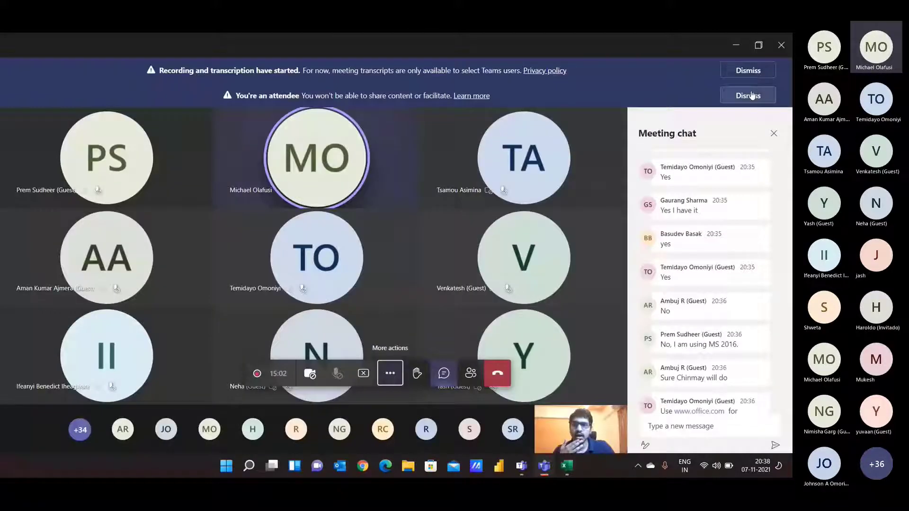
click(752, 95)
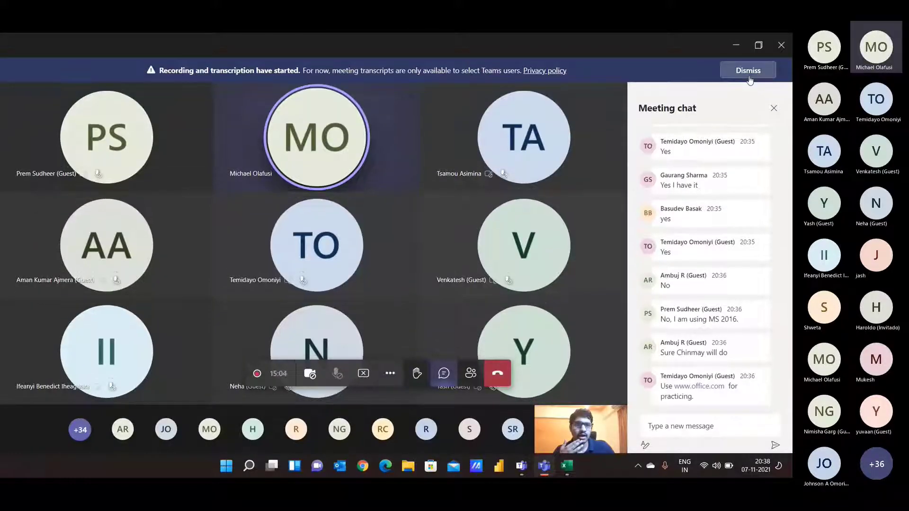
click(748, 72)
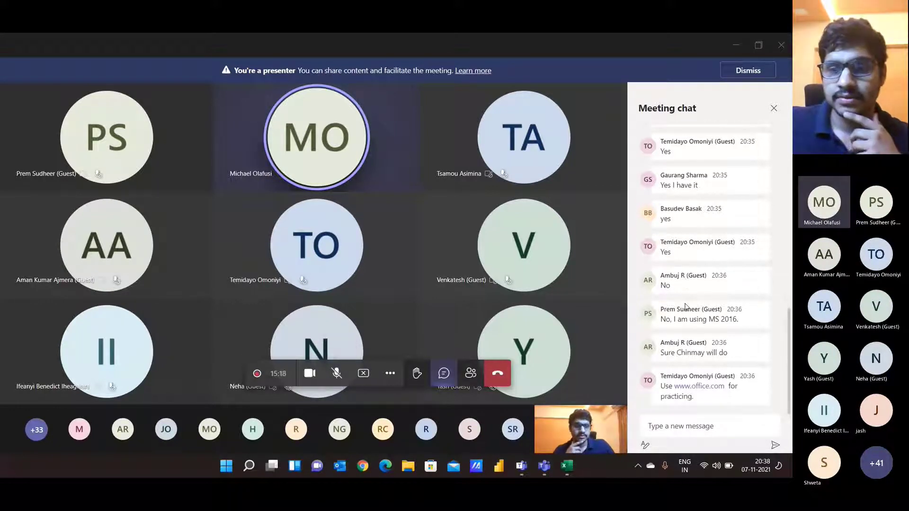
click(328, 376)
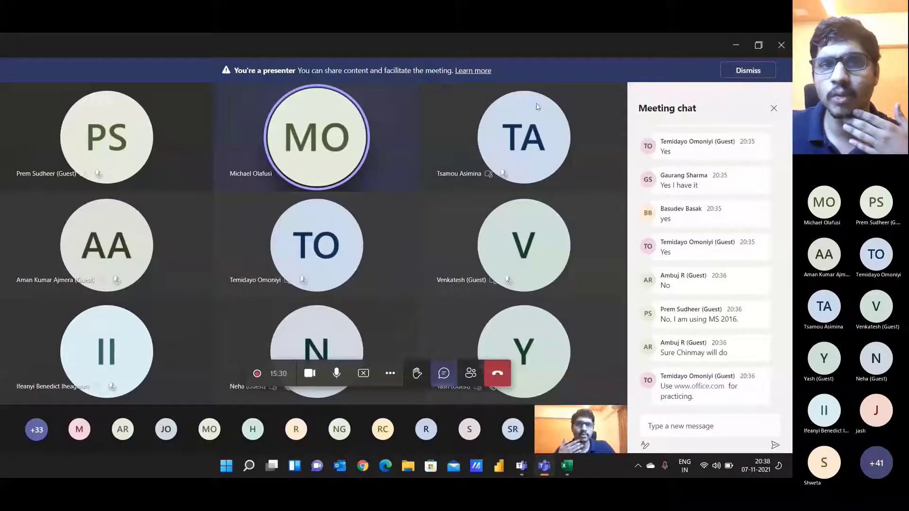
Step: Show the meeting details, then the audio and camera device settings, and return to Excel
click(390, 373)
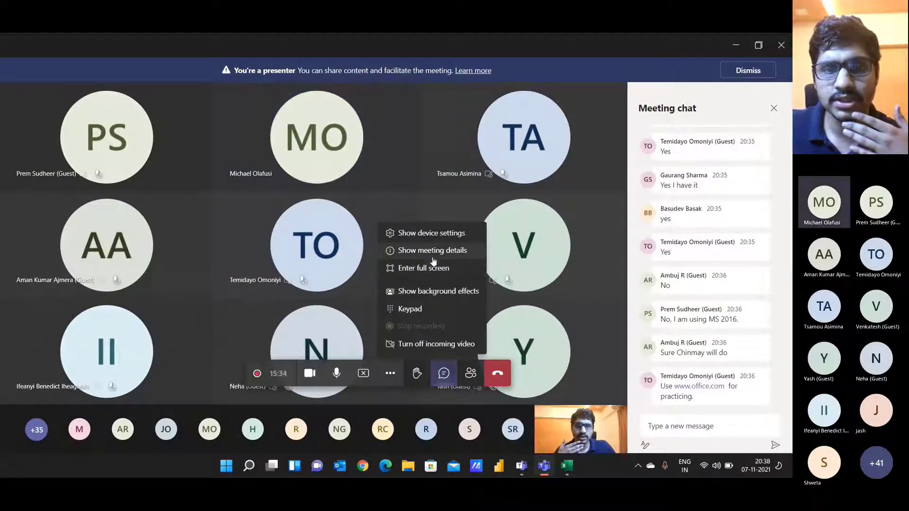
click(432, 252)
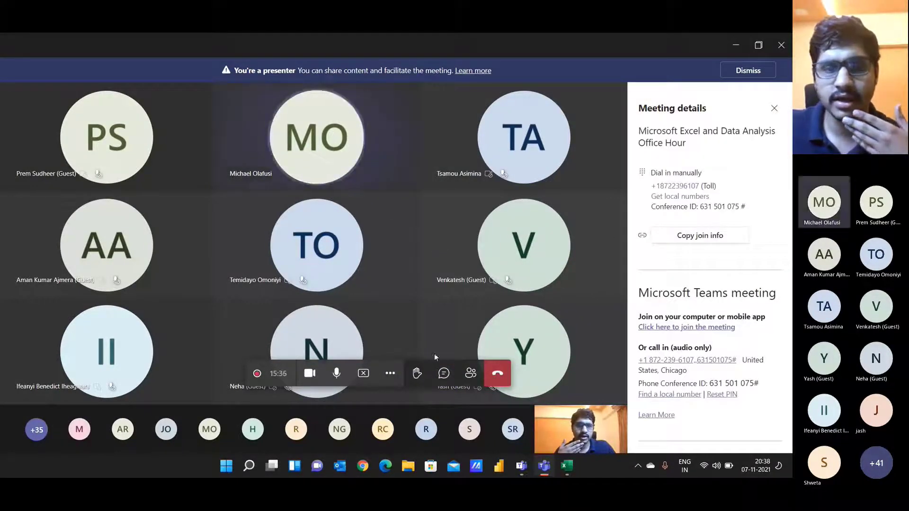
click(390, 373)
click(426, 233)
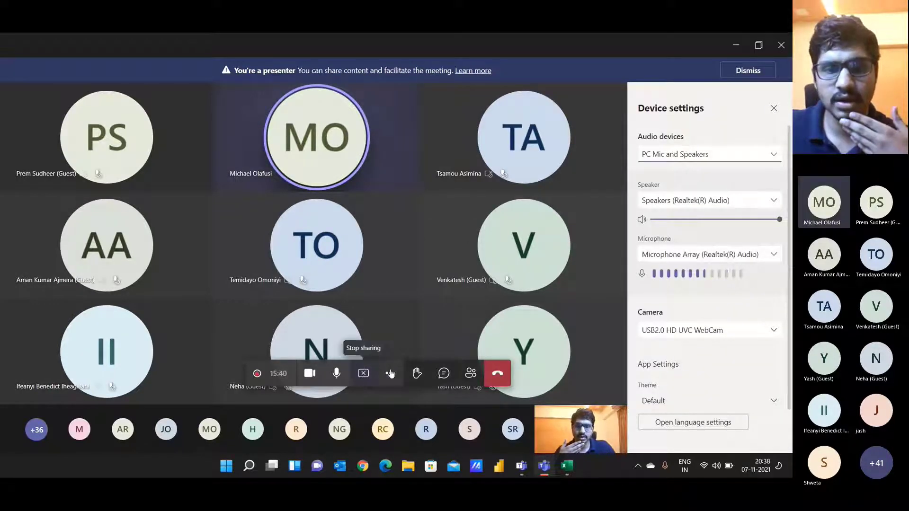
click(390, 373)
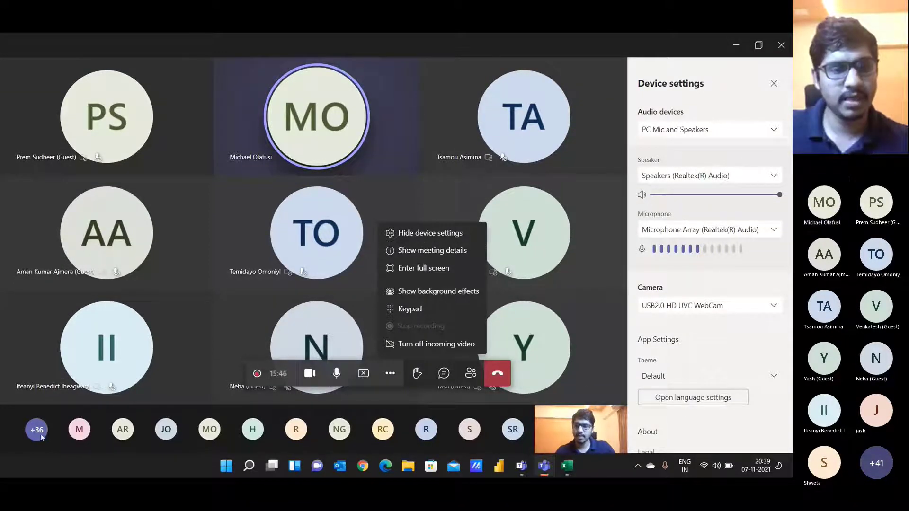
key(alt+Tab)
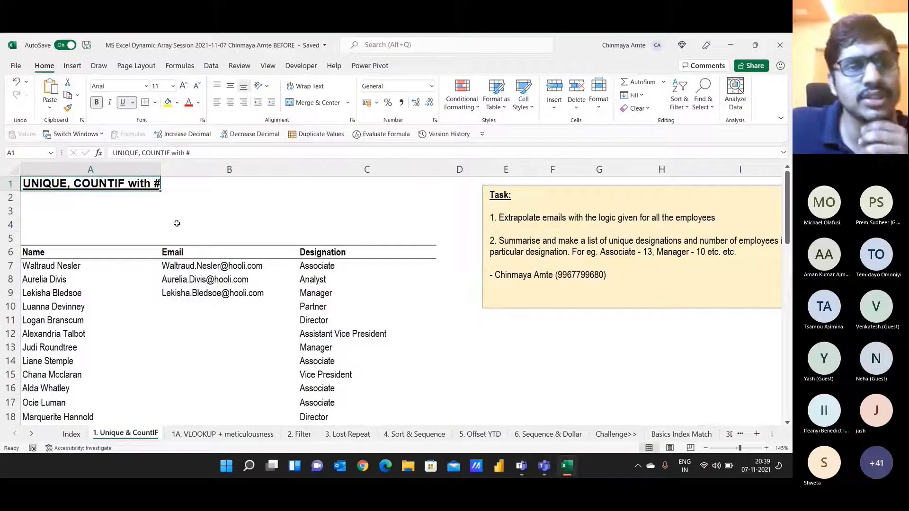
Step: Highlight sample emails, designations, and the Partner, Associate and Manager rows
scroll(101, 258, down, 1)
scroll(102, 258, up, 1)
scroll(102, 258, down, 5)
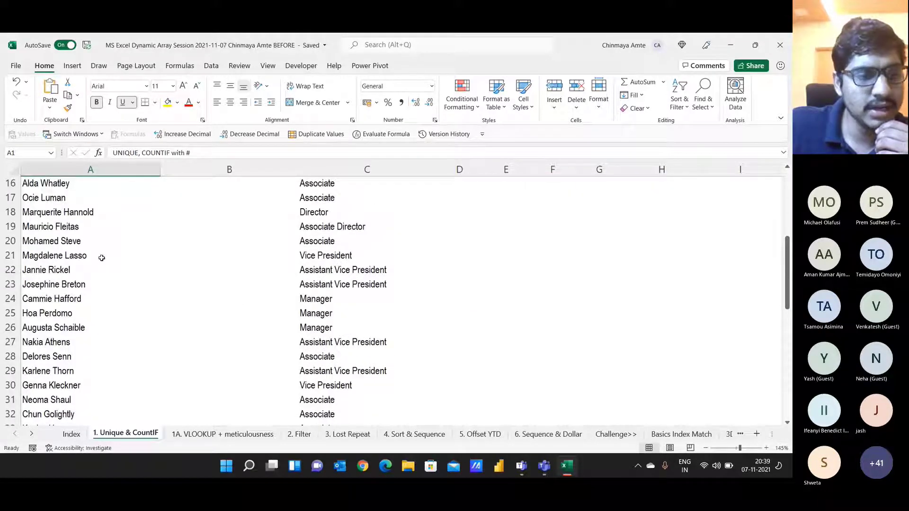
scroll(101, 258, down, 1)
scroll(101, 258, up, 6)
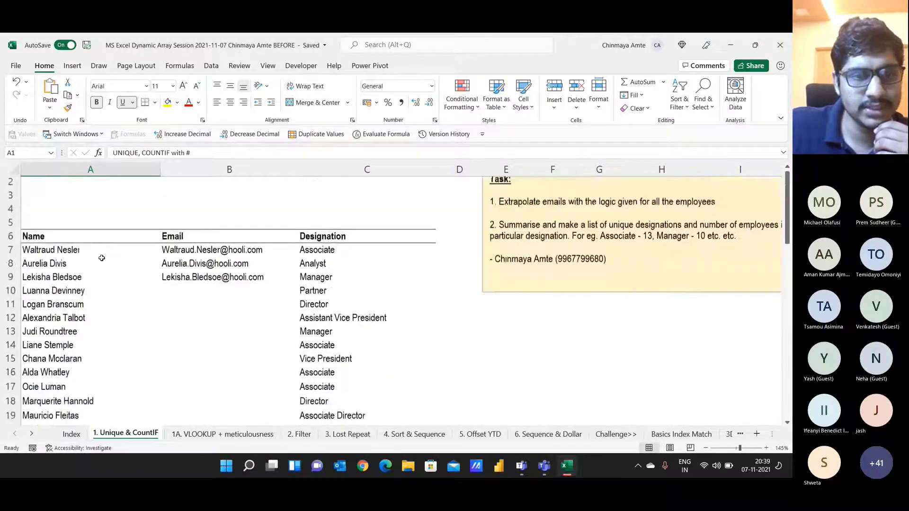
drag(275, 261, 271, 290)
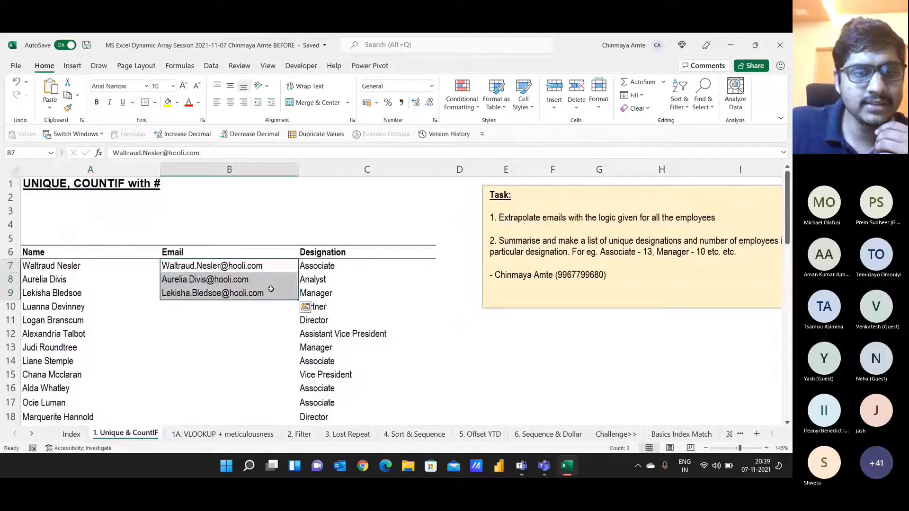
click(277, 264)
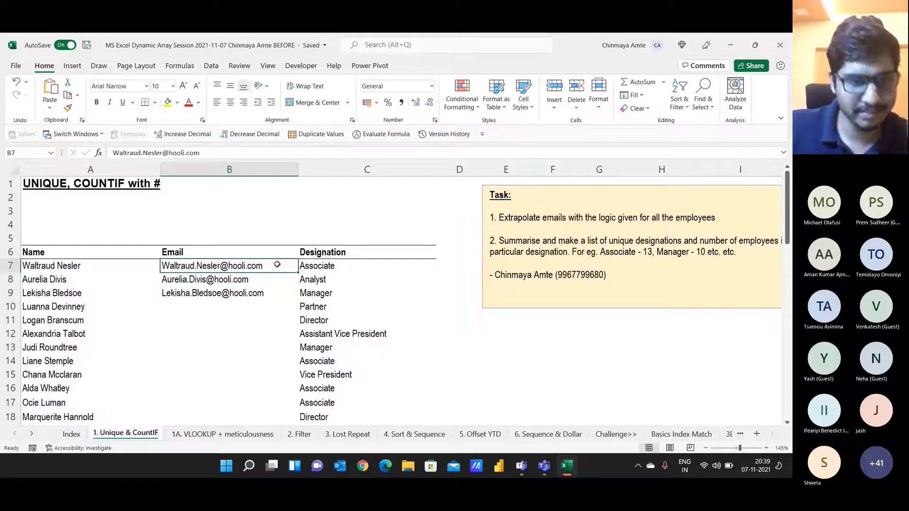
drag(321, 268, 334, 334)
click(44, 309)
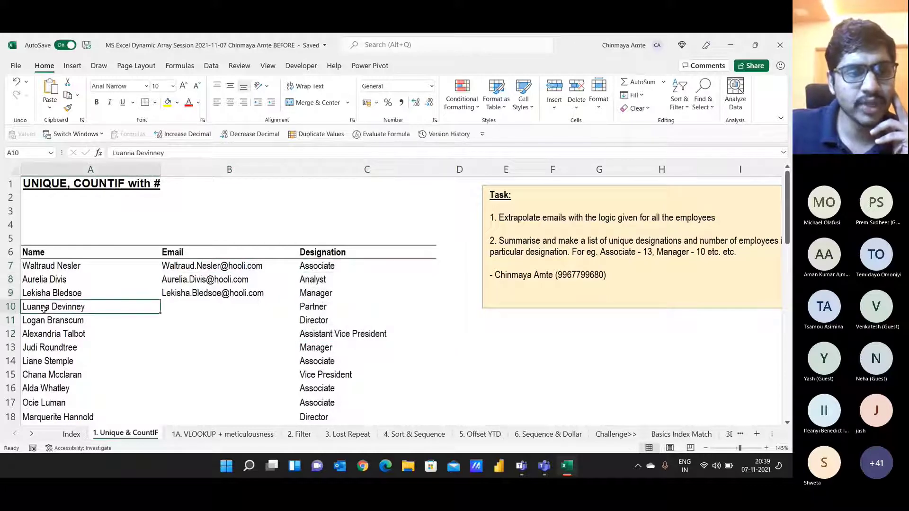
click(313, 307)
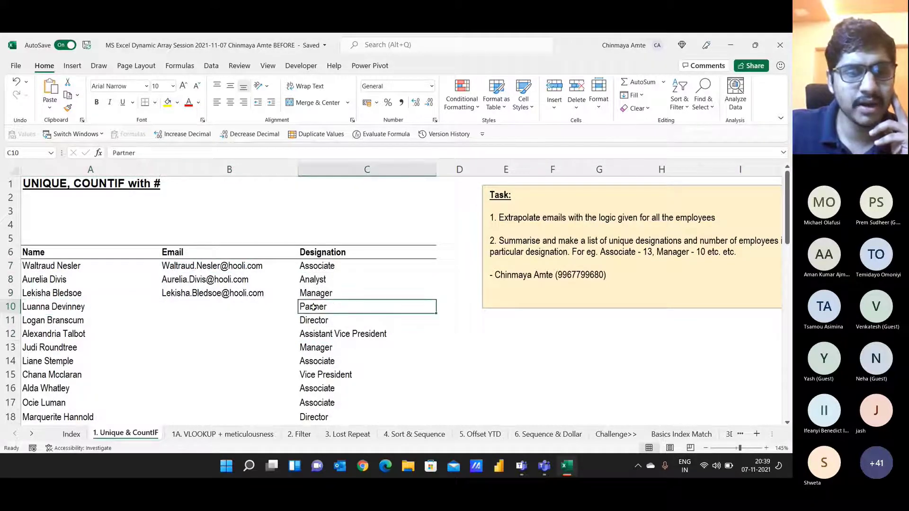
click(41, 363)
click(349, 360)
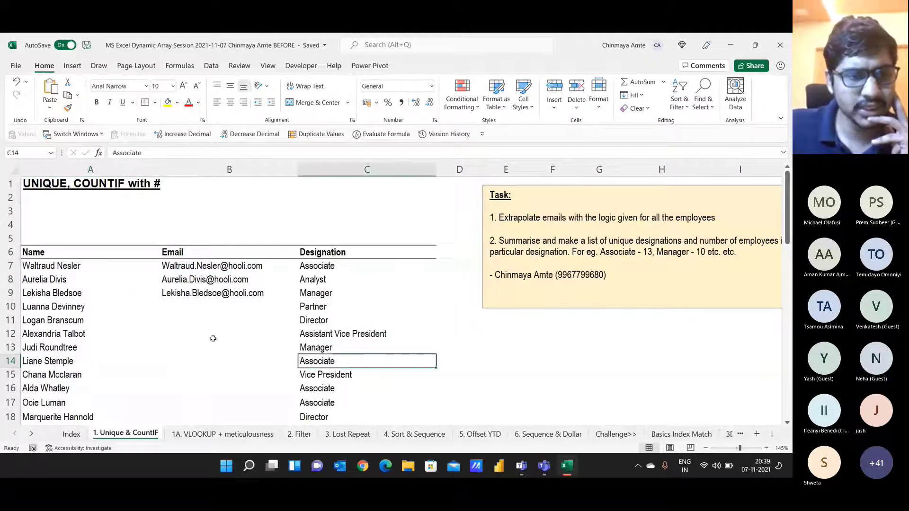
click(36, 346)
click(306, 346)
drag(371, 255, 351, 407)
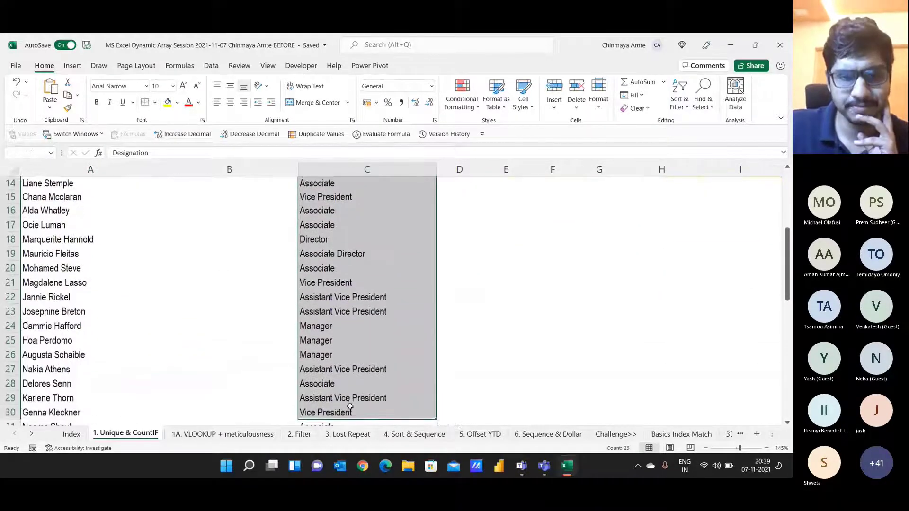
Step: Widen column A slightly and select the table from Name through Designation
scroll(345, 371, down, 5)
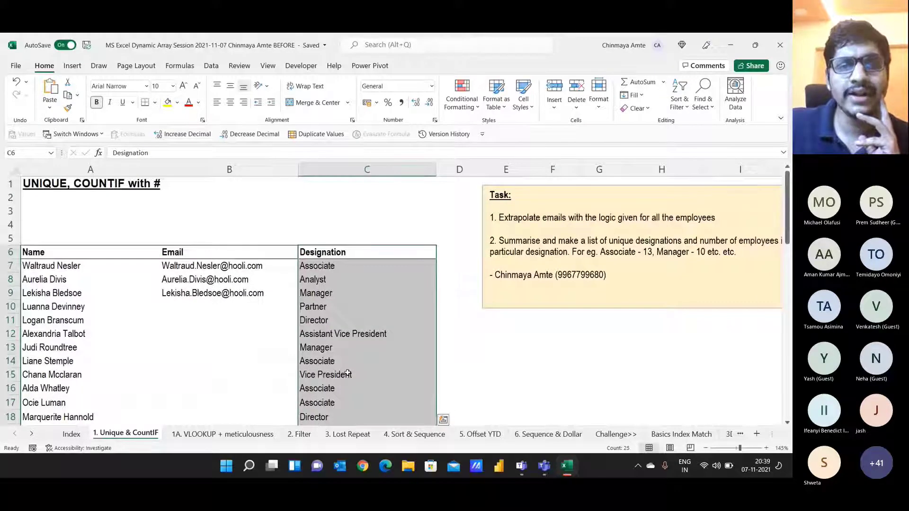
click(79, 183)
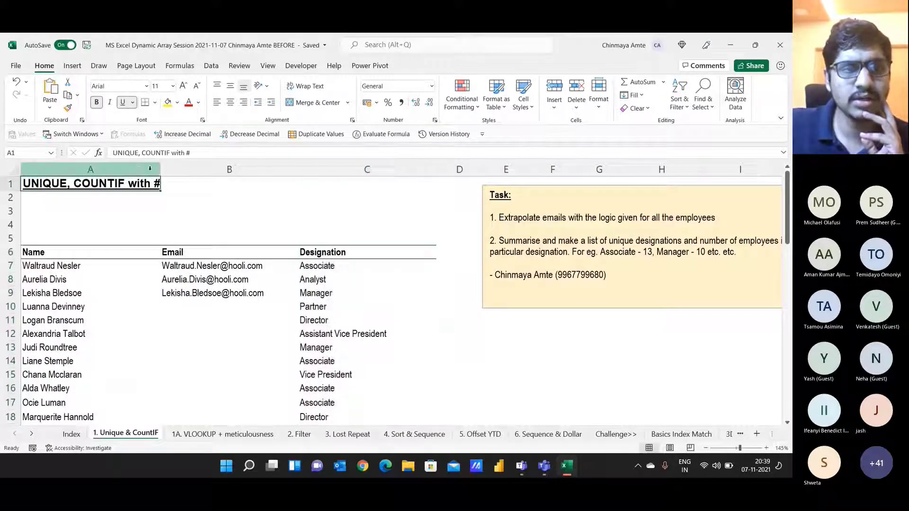
drag(160, 169, 171, 169)
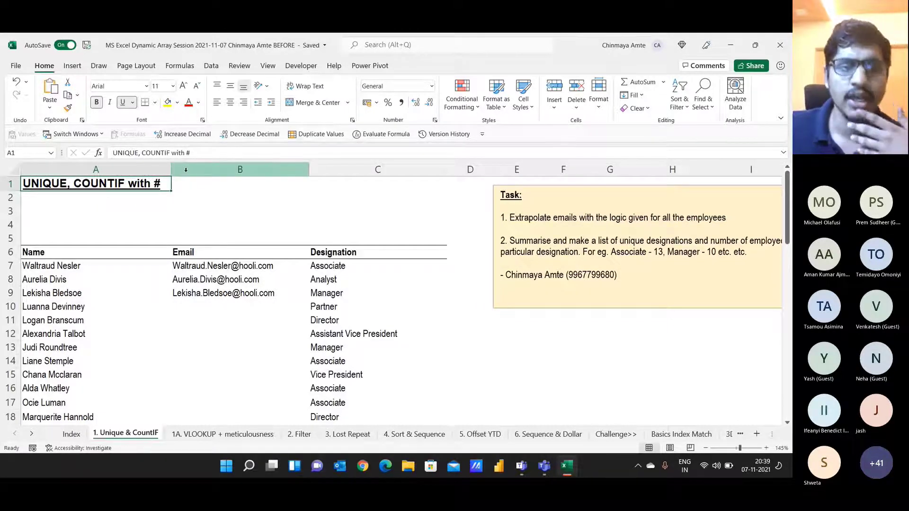
drag(76, 254, 346, 346)
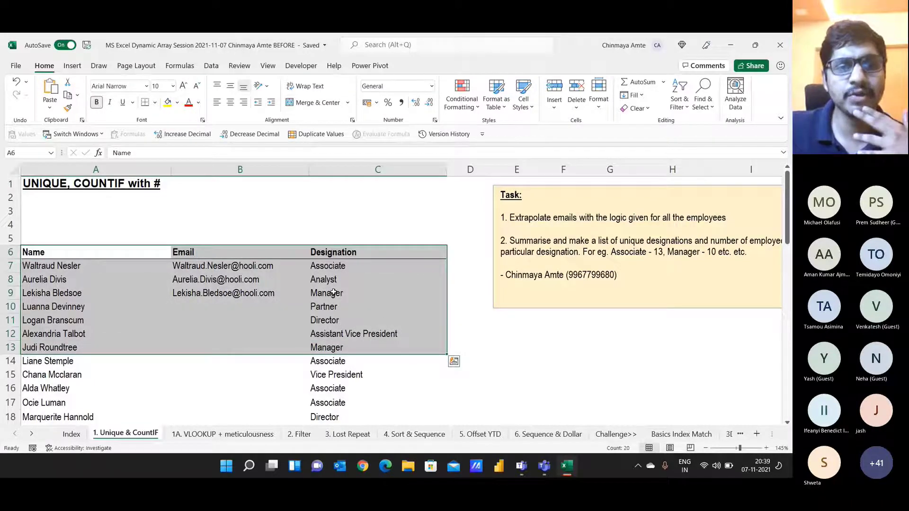
Step: Type the question 'How many Analyst, Associate ?' in cell E12
click(496, 336)
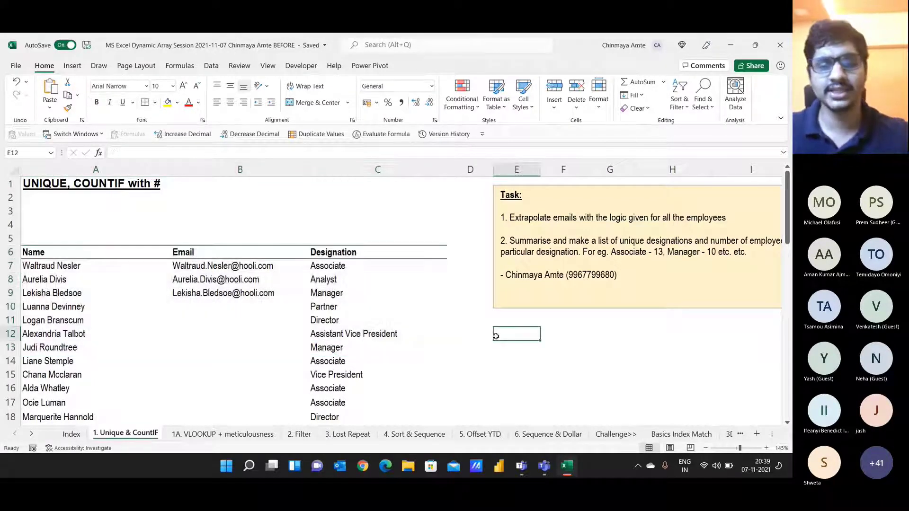
text(How m)
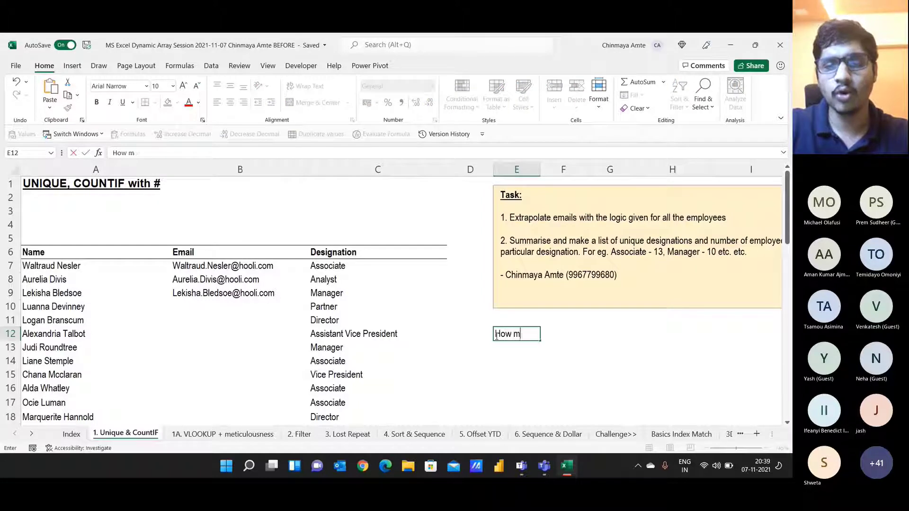
text(any Analyst)
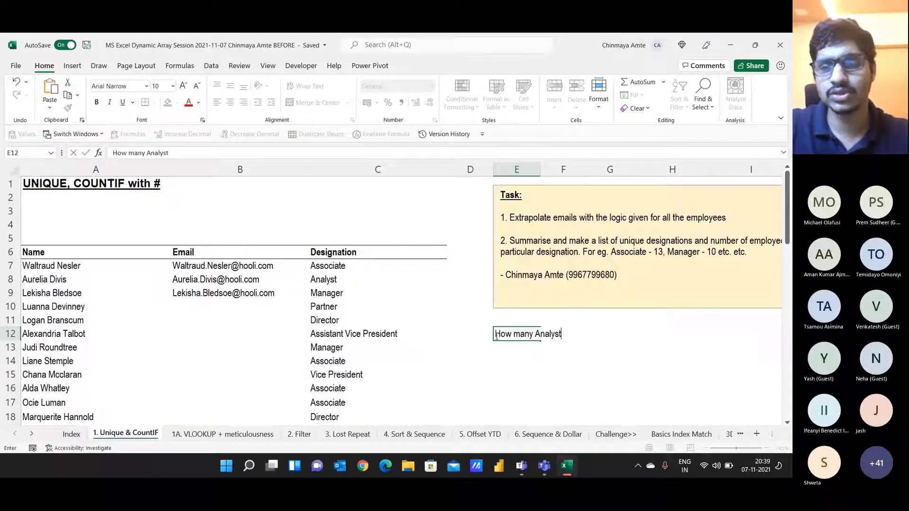
text(, A)
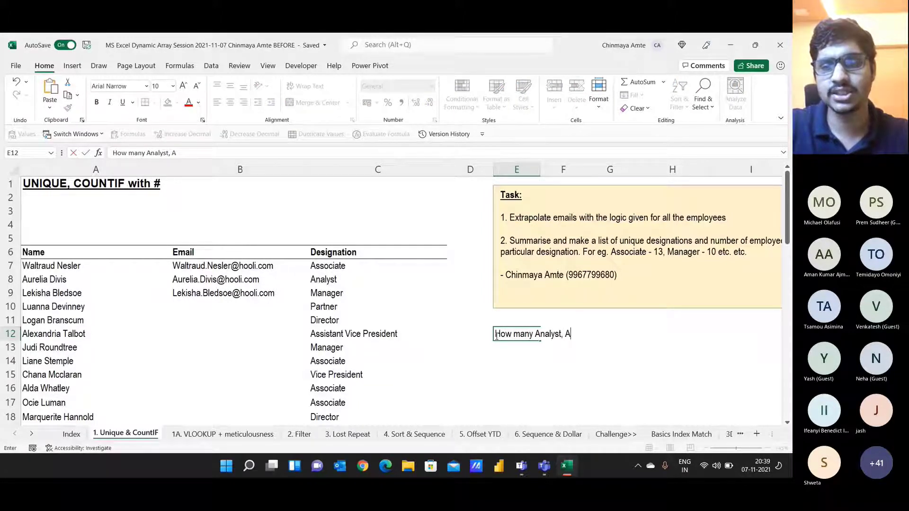
text(ssocut)
key(BackSpace)
key(BackSpace)
text(iate)
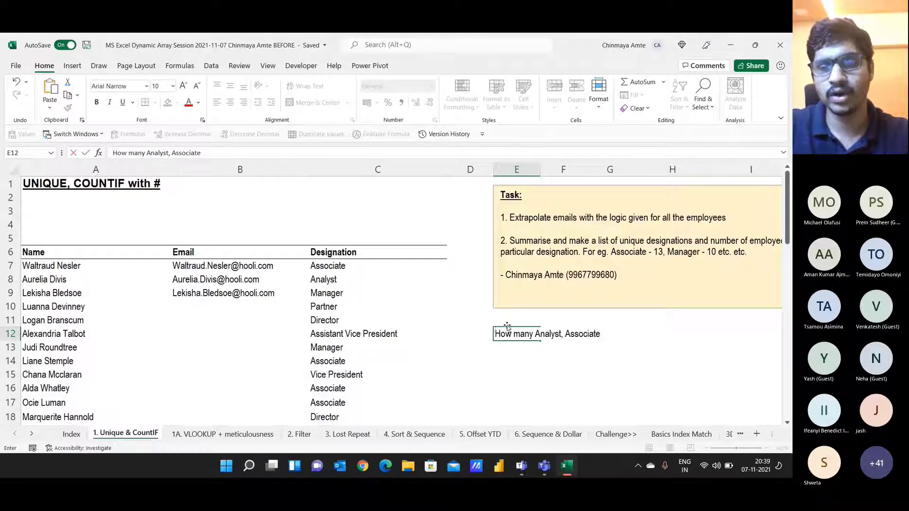
text( ?)
key(Return)
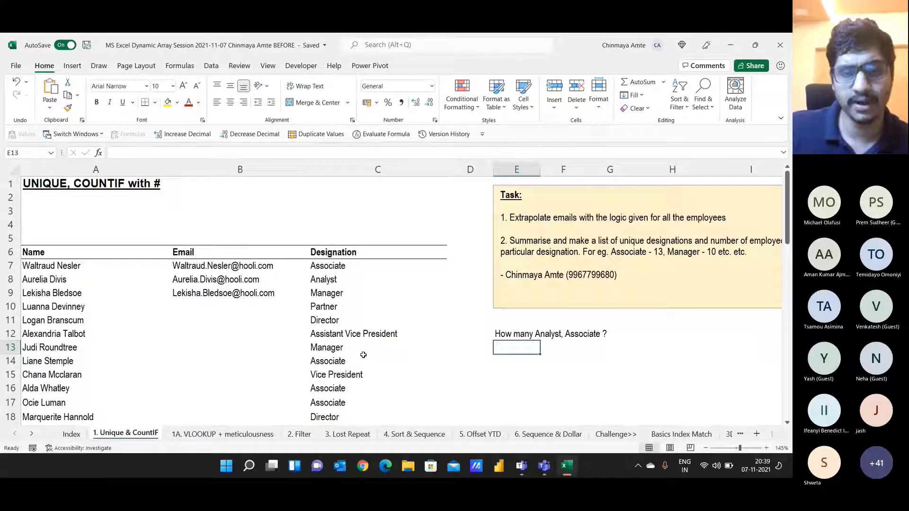
Step: Highlight the Email header and three example emails, then clear the question from E12
click(512, 333)
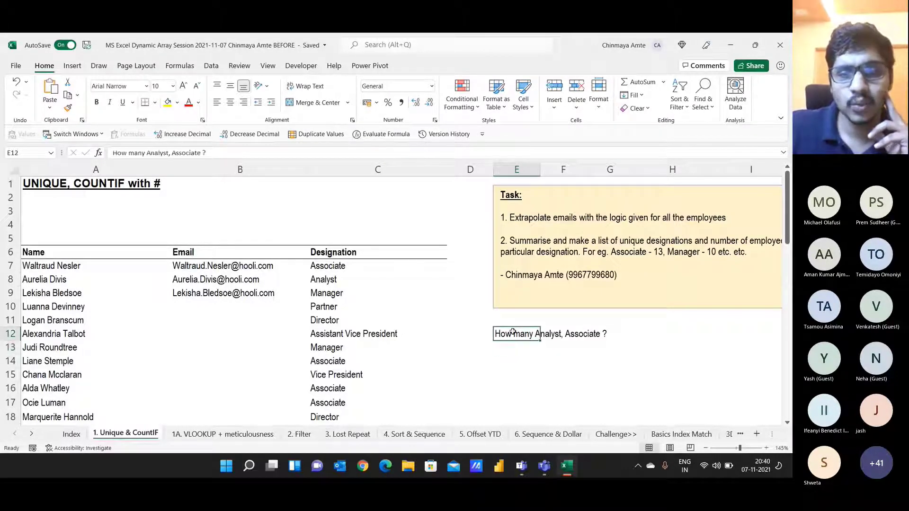
click(221, 303)
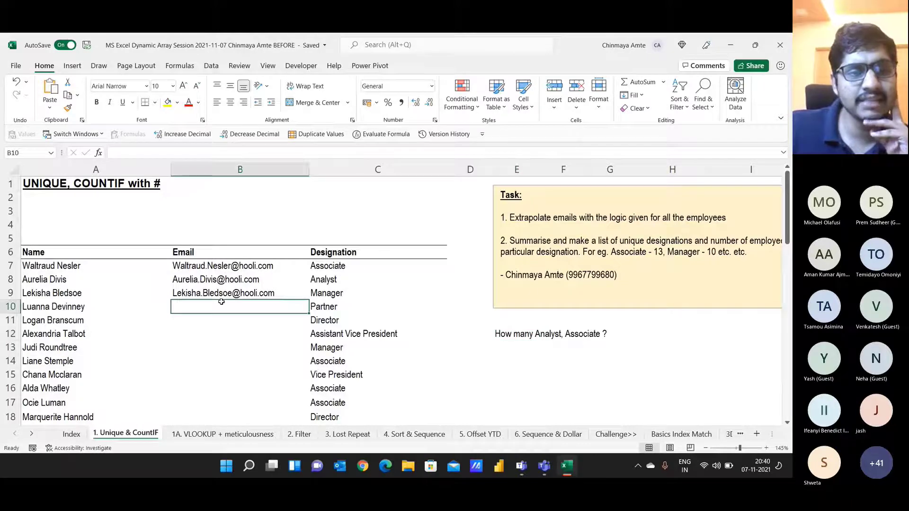
drag(282, 253, 277, 298)
click(277, 304)
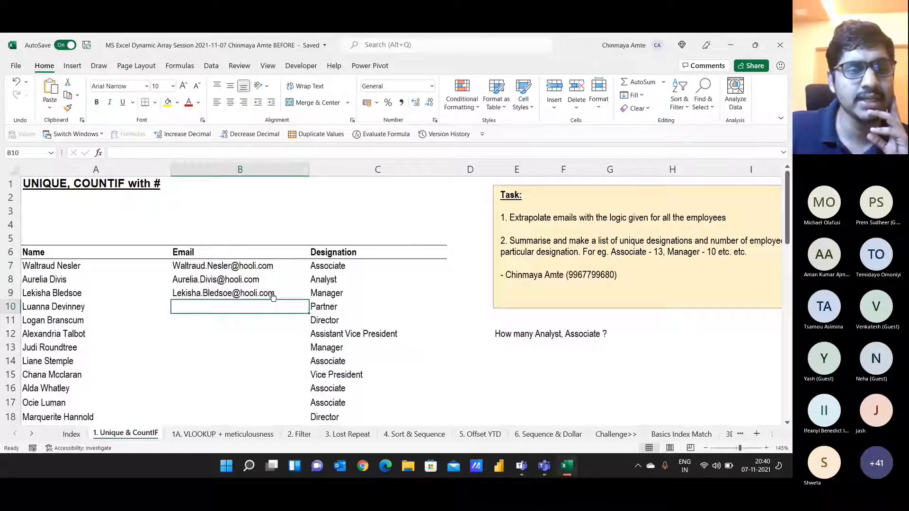
scroll(59, 311, down, 4)
scroll(61, 314, down, 4)
scroll(63, 317, up, 8)
click(234, 252)
drag(233, 253, 232, 301)
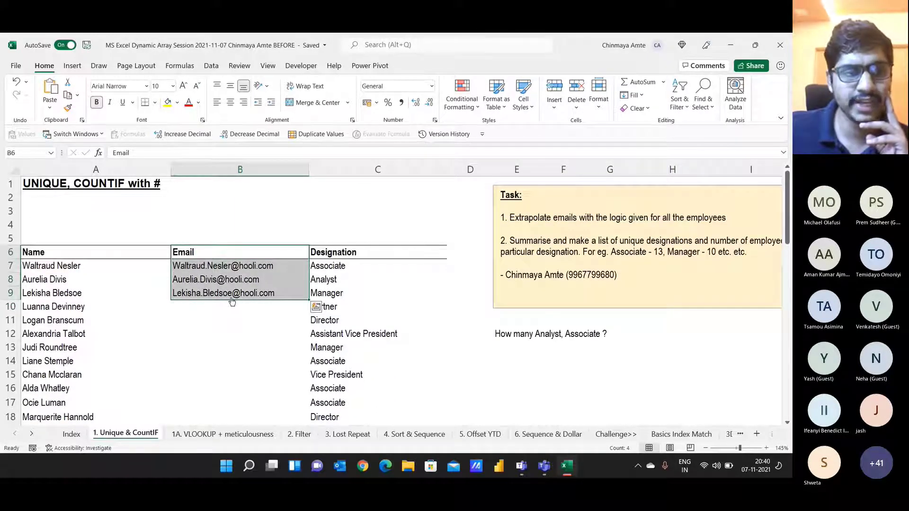
drag(293, 265, 292, 293)
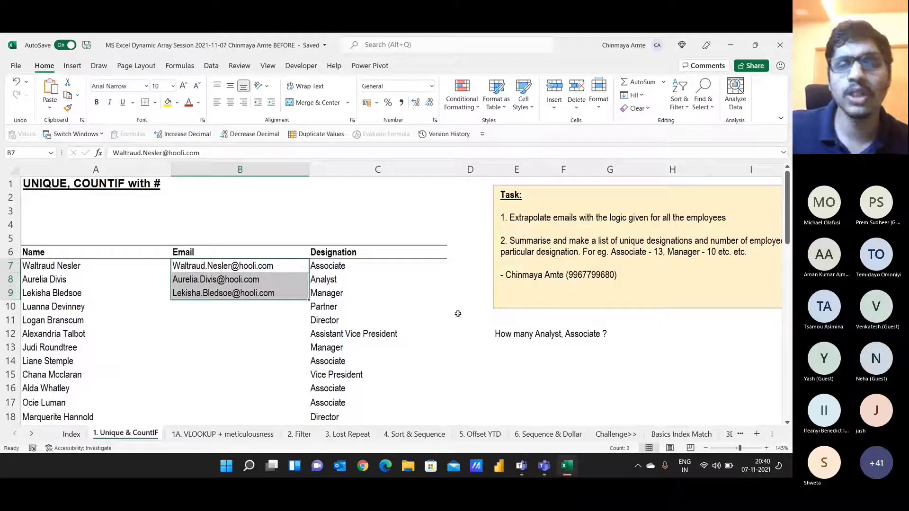
click(531, 332)
key(Delete)
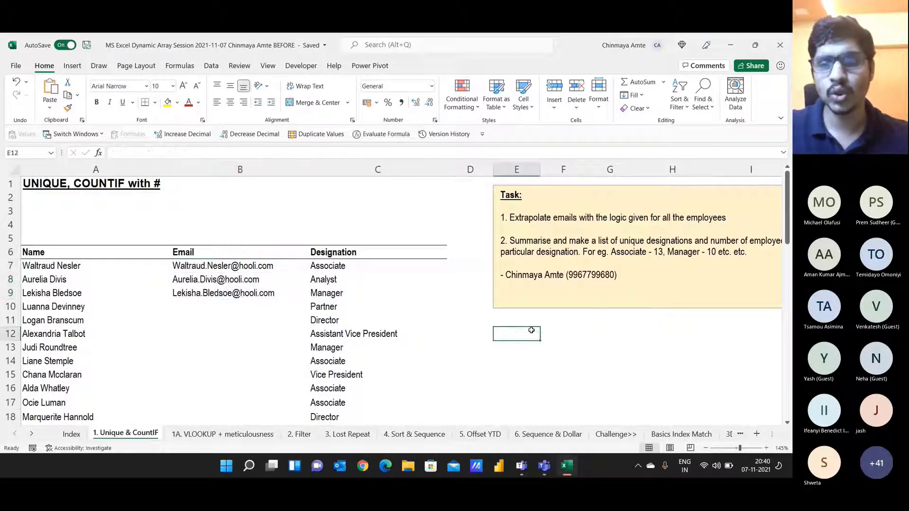
key(alt+Tab)
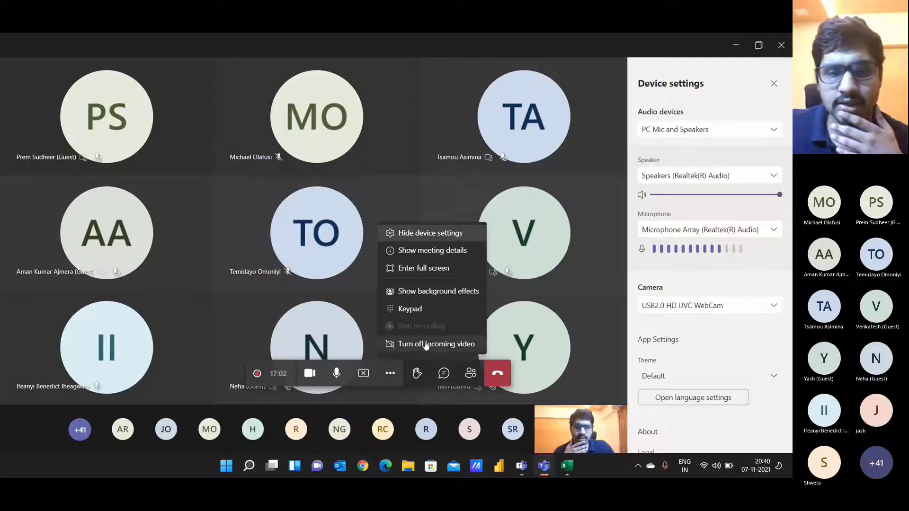
Step: Open the meeting chat and read the reply suggesting UNIQUE then COUNTIFS
click(443, 373)
click(444, 373)
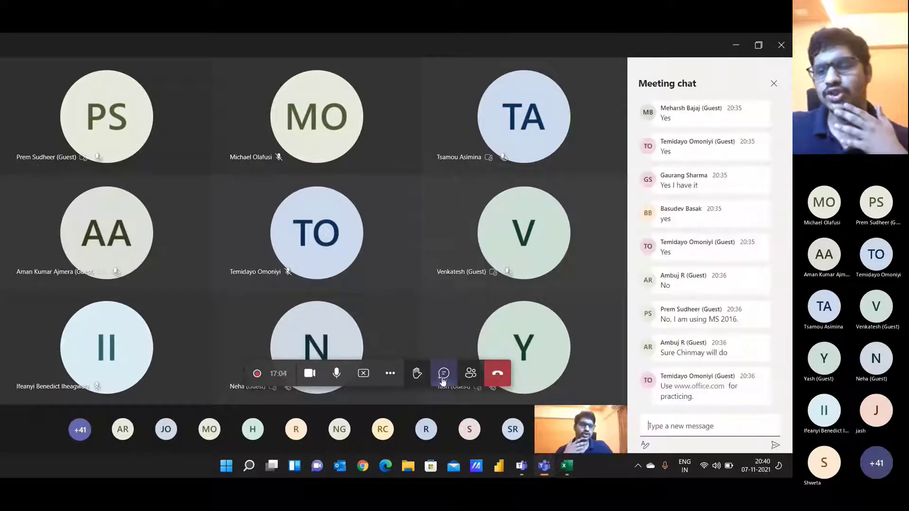
click(682, 426)
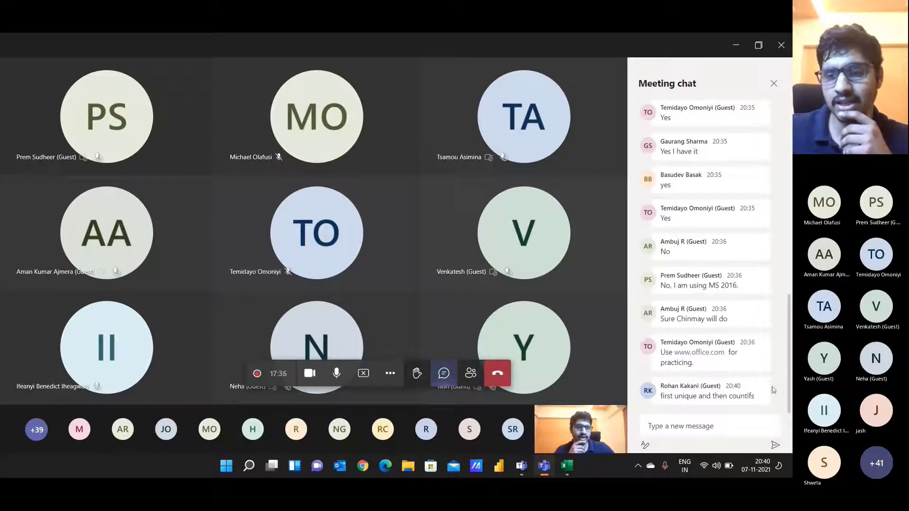
triple_click(753, 389)
click(708, 420)
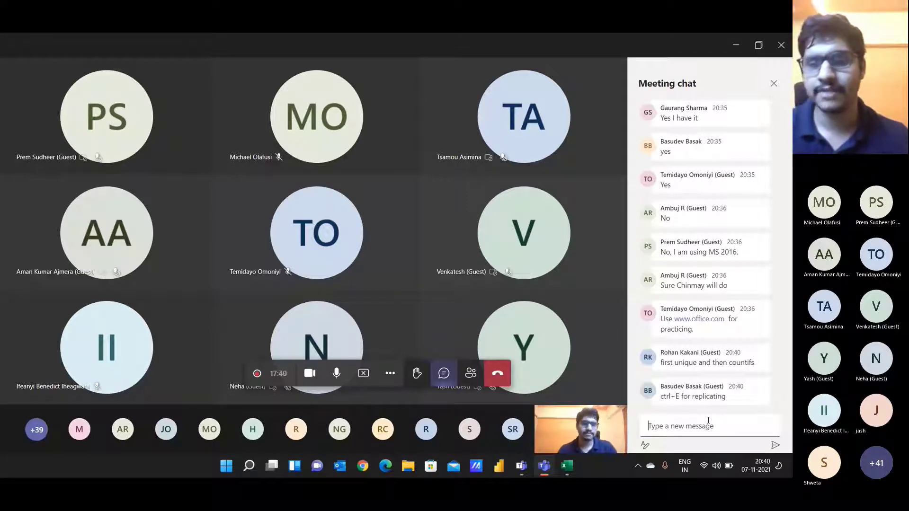
key(alt+Tab)
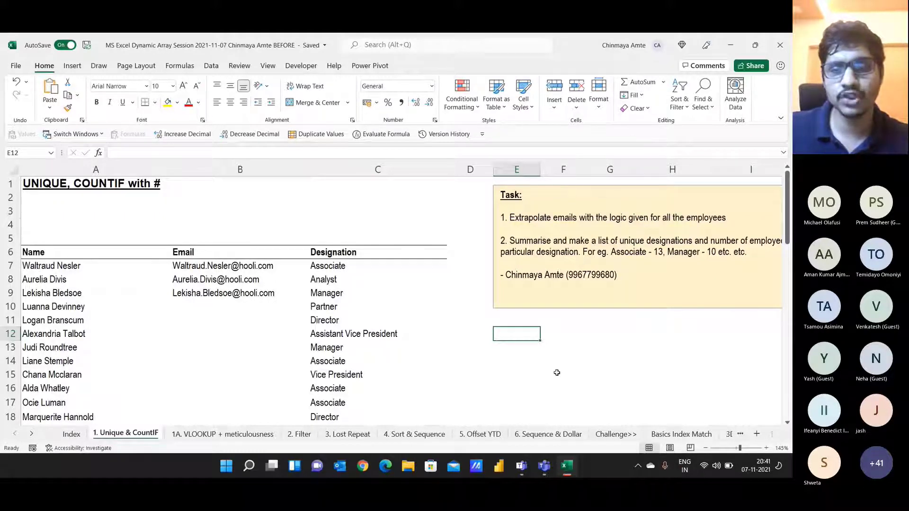
Step: Select and copy the whole Designation column from C6 down to C56
scroll(532, 368, down, 3)
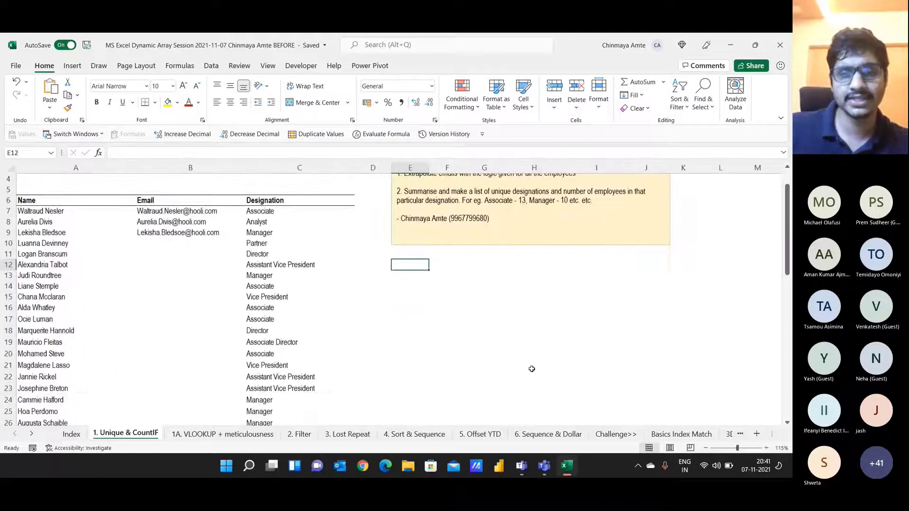
key(Left)
key(Up)
key(Left)
key(Up)
key(Up)
key(Up)
key(Up)
key(Up)
key(ctrl+shift+Down)
key(ctrl+c)
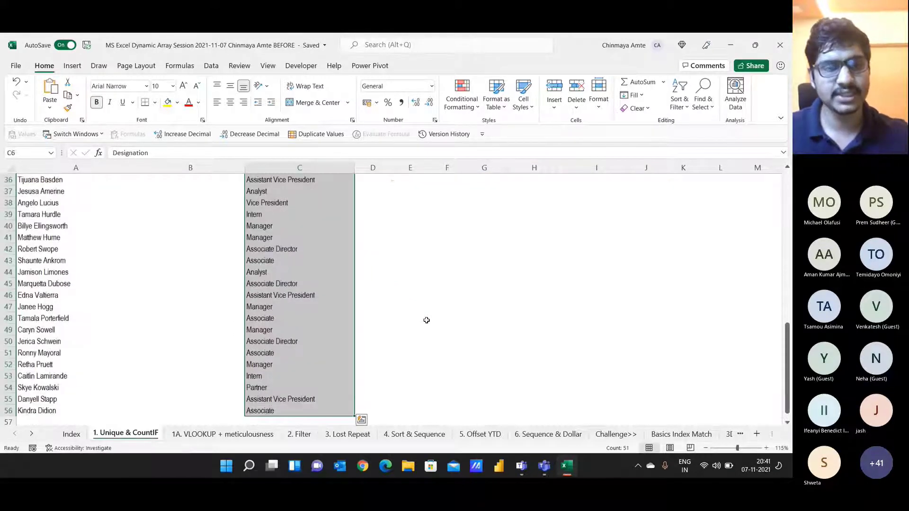
Step: Paste the Designation column into column F starting at F12
key(Right)
key(ctrl+Up)
key(Right)
key(Right)
key(Right)
key(Down)
key(Down)
key(Down)
key(Down)
key(Down)
key(Down)
key(Down)
key(Down)
key(Down)
key(Down)
key(Down)
key(Left)
key(ctrl+v)
key(Escape)
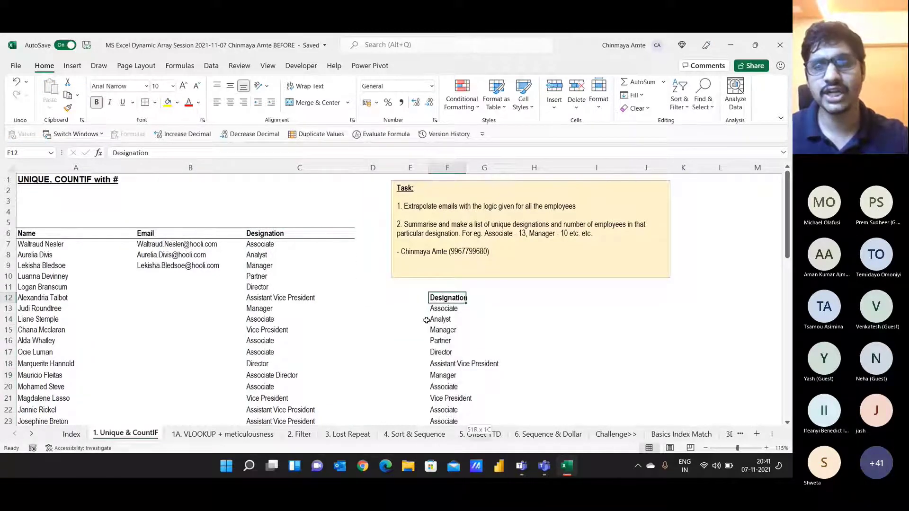
scroll(426, 320, down, 7)
scroll(426, 320, down, 6)
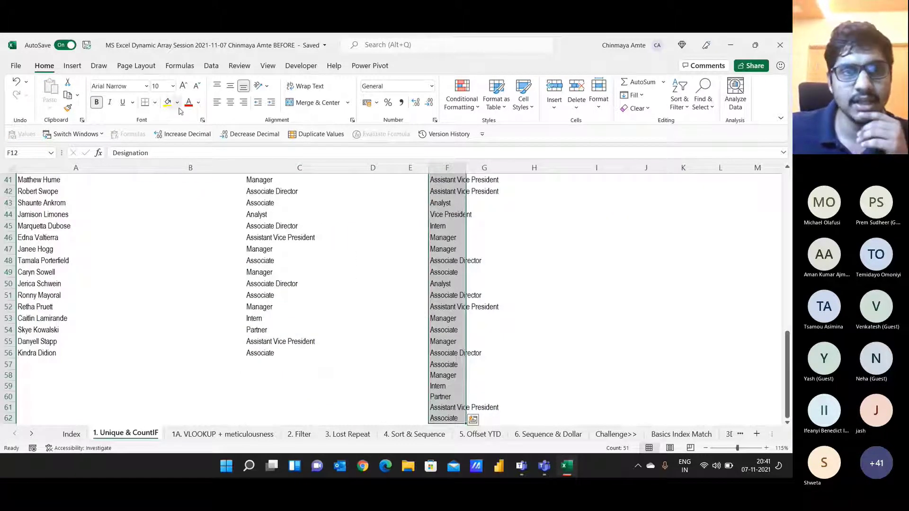
click(211, 67)
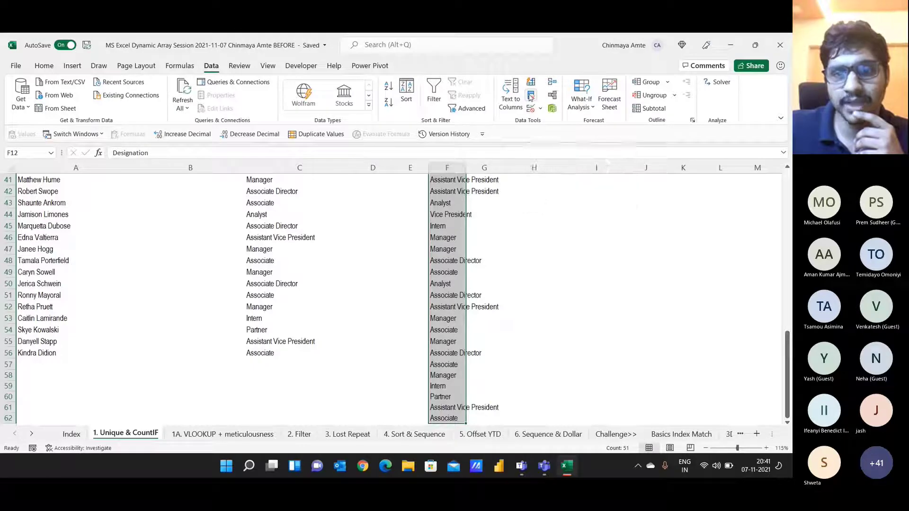
Step: Remove duplicate designations from column F and add a Count header in G12
click(531, 97)
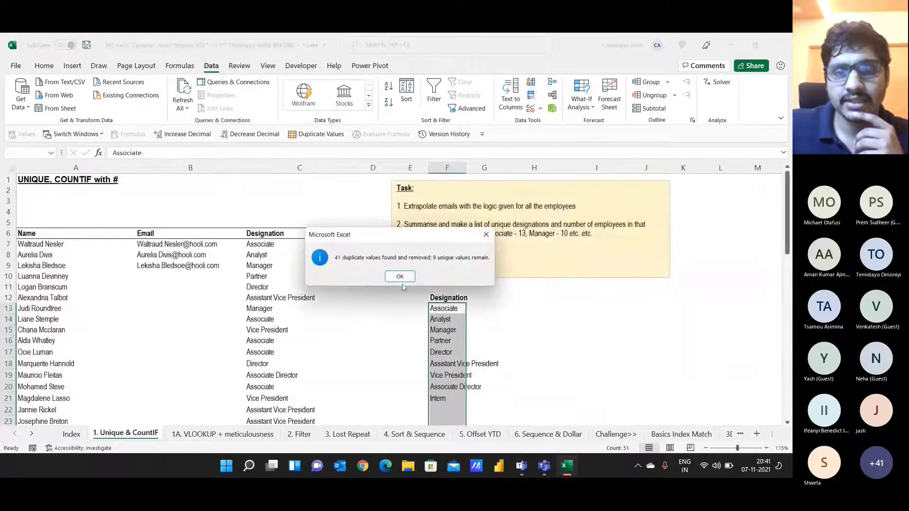
click(400, 276)
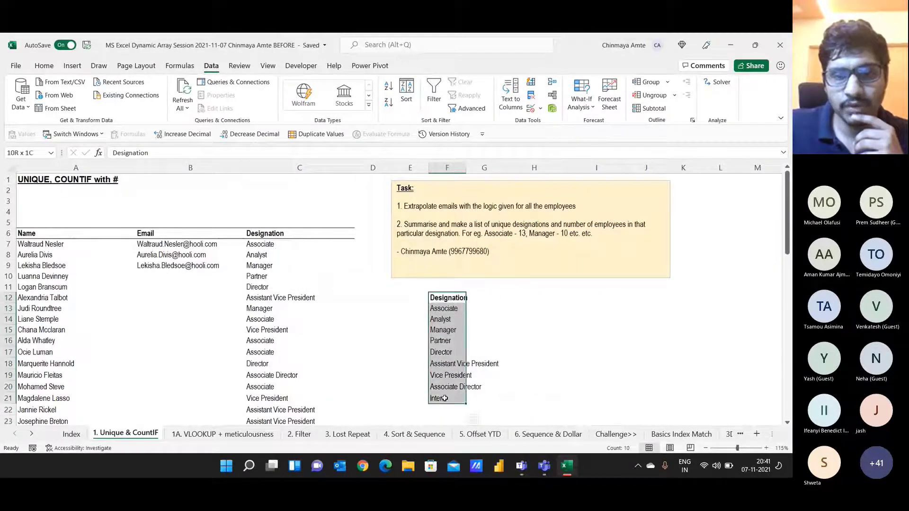
click(489, 294)
text(Count)
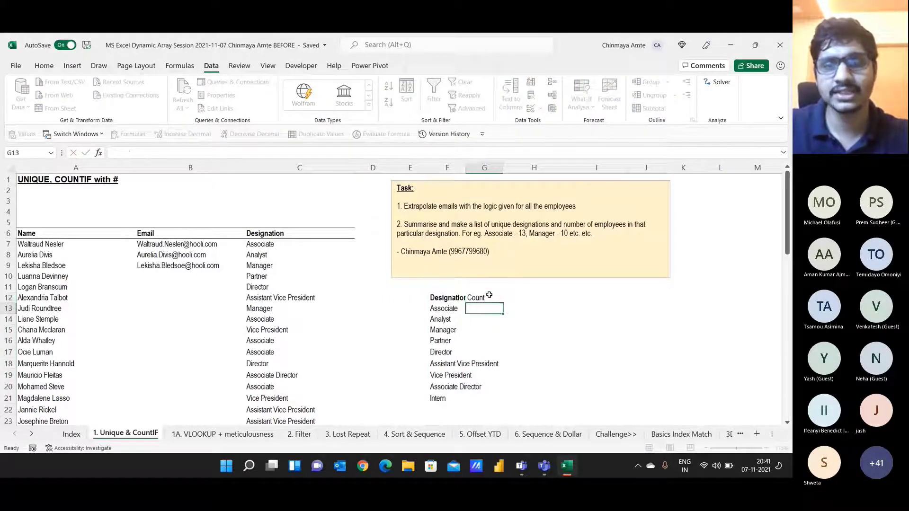
key(Return)
Step: Enter =COUNTIF($C$7:$C$56,F13) in G13 and fill it down to G21
text(=c)
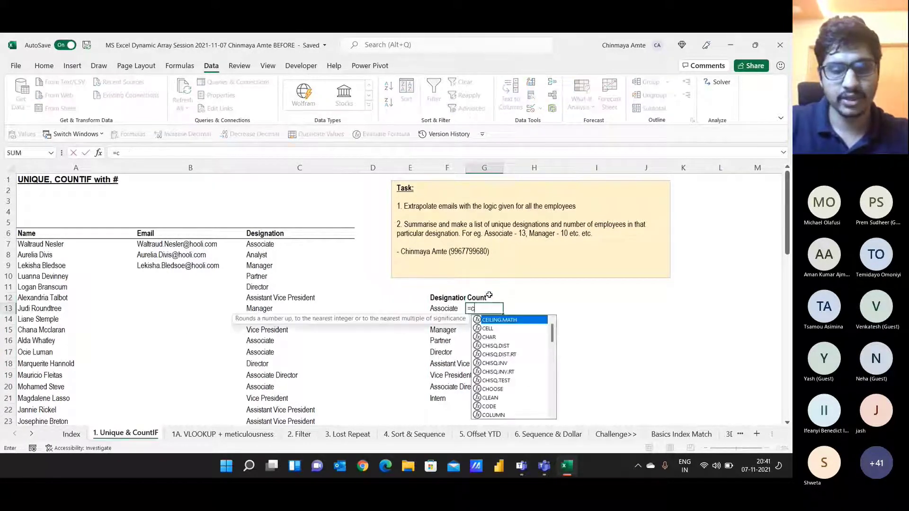
text(ounti)
key(Tab)
key(Left)
key(Left)
key(Left)
key(Left)
key(Up)
key(Up)
key(Up)
key(Up)
key(Up)
key(Up)
key(Up)
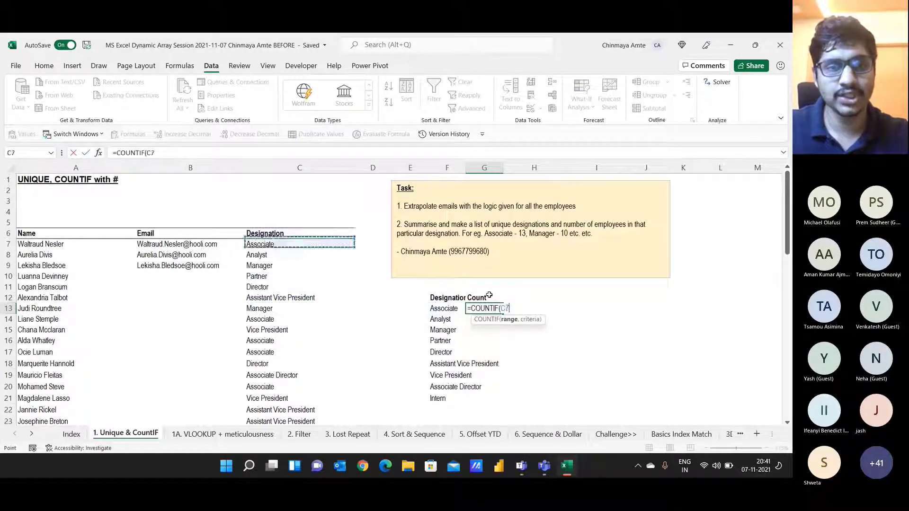
key(Down)
key(ctrl+shift+Down)
key(F4)
text(,)
key(Left)
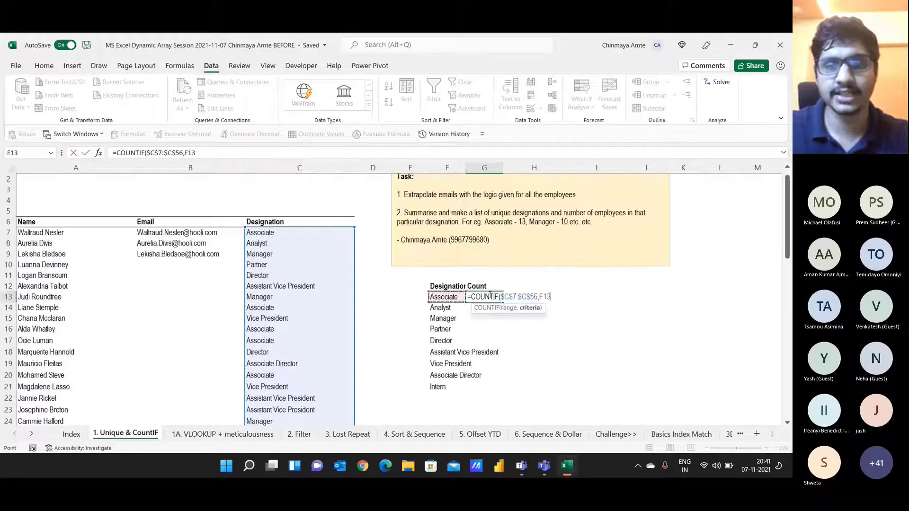
key(ctrl+Return)
key(shift+Down)
key(shift+Down)
key(shift+Down)
key(shift+Down)
key(shift+Down)
key(shift+Down)
key(shift+Down)
key(shift+Down)
key(shift+Down)
key(shift+Up)
key(ctrl+d)
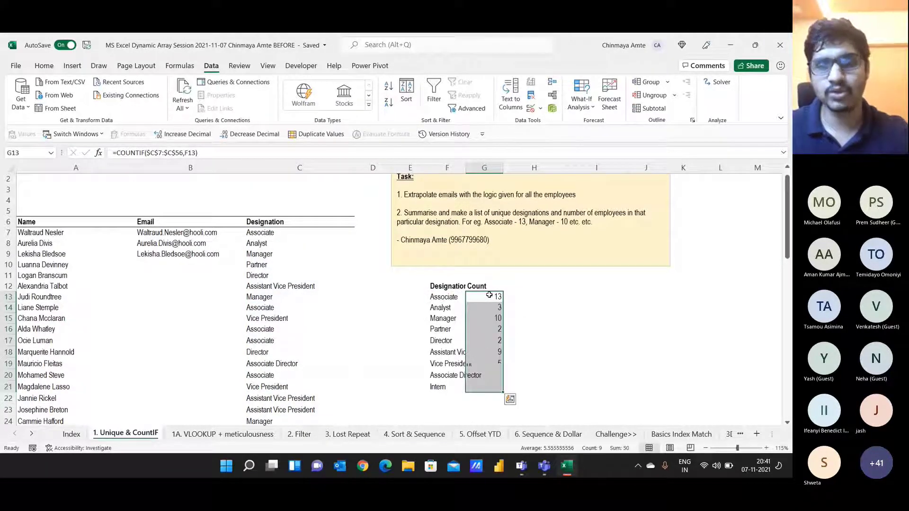
Step: Right-align the Count header, attempt a border on F12:G12, then switch to Teams
key(Up)
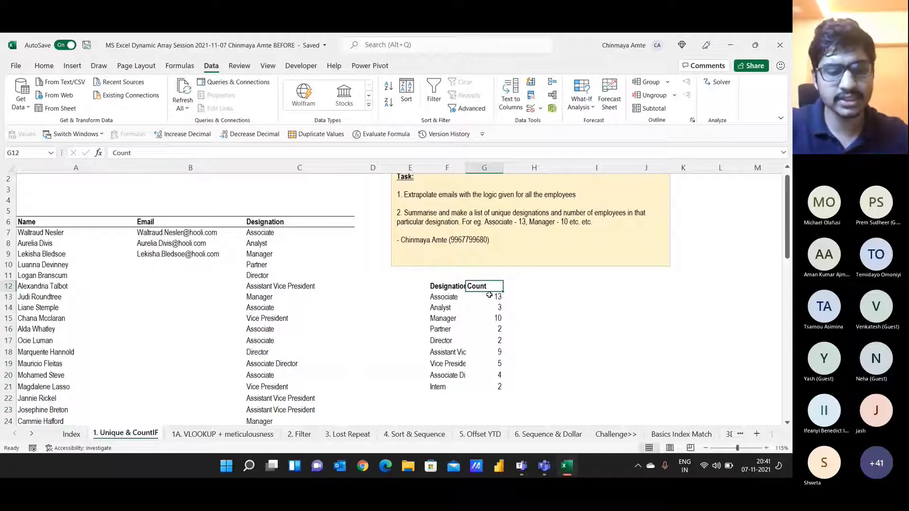
key(alt+h)
key(a)
key(r)
key(Left)
key(shift+Right)
key(alt+h)
key(b)
key(i)
key(Escape)
key(Escape)
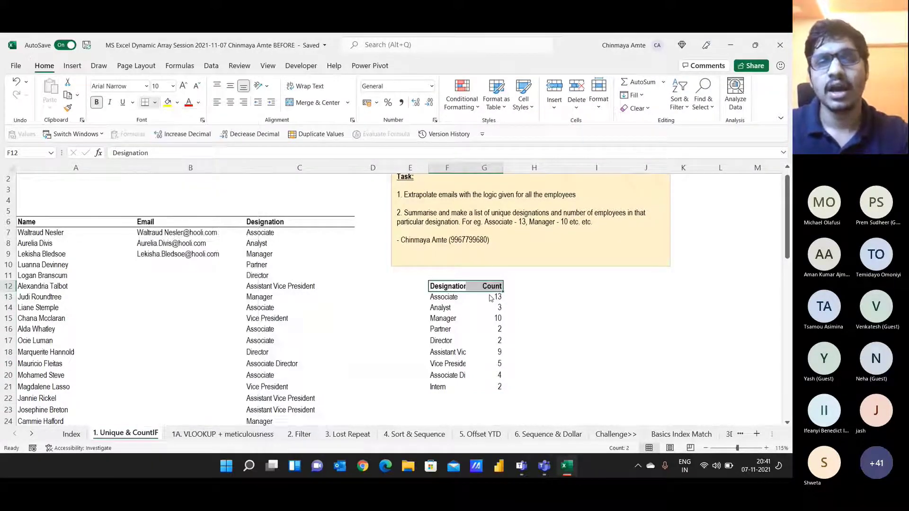
key(alt+h)
key(Escape)
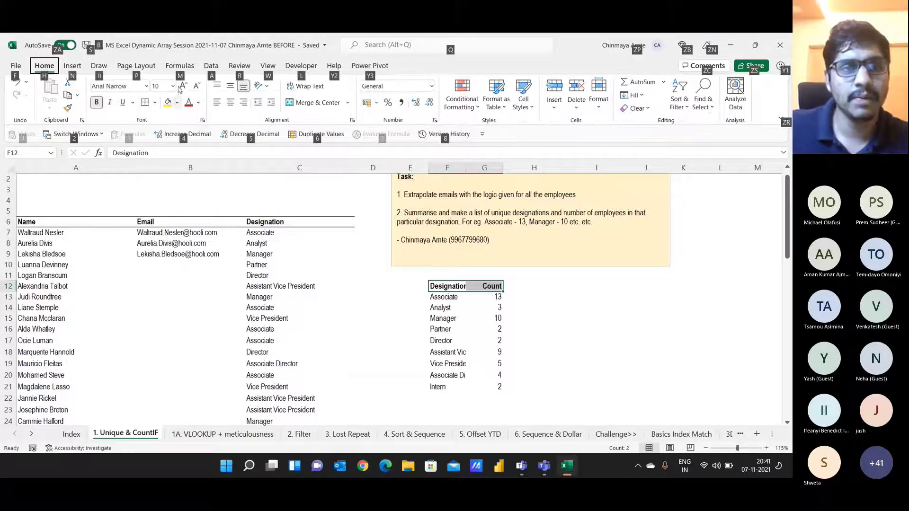
key(Escape)
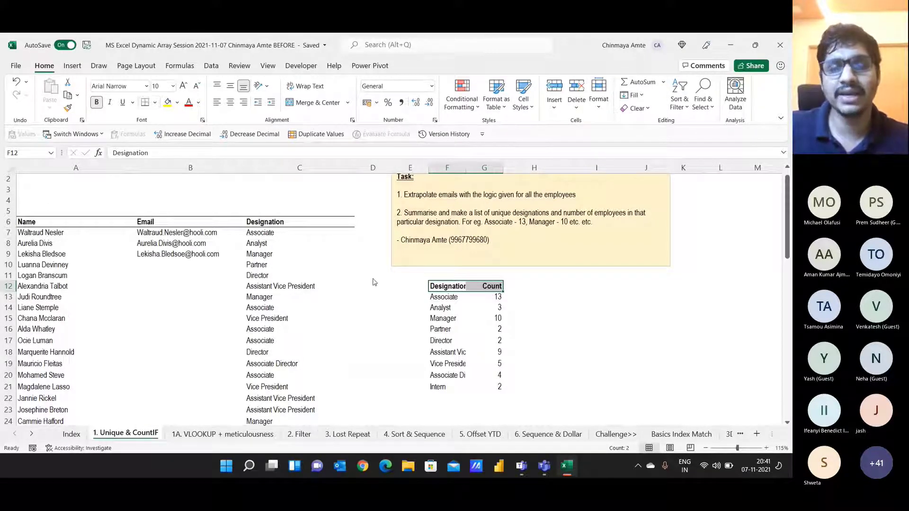
key(alt+Tab)
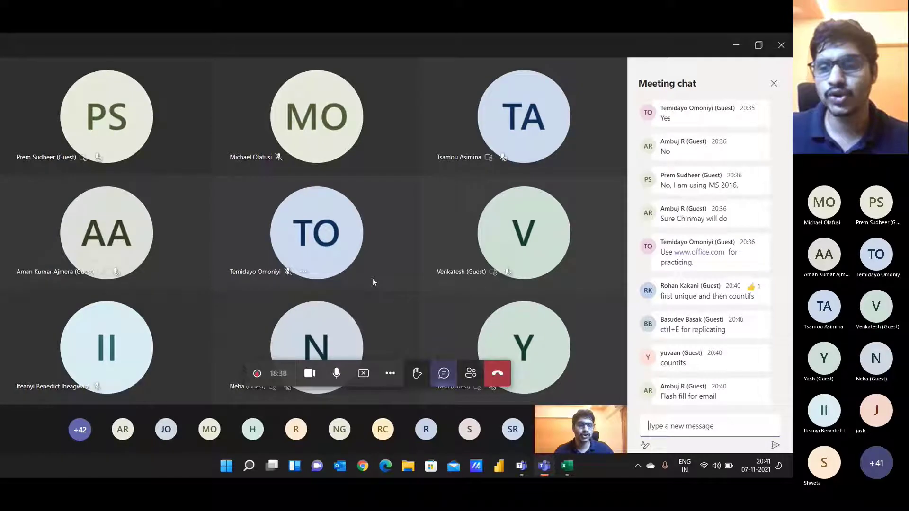
Step: Return to Excel and widen column F so the designation names show in full
key(alt+Tab)
drag(464, 167, 491, 167)
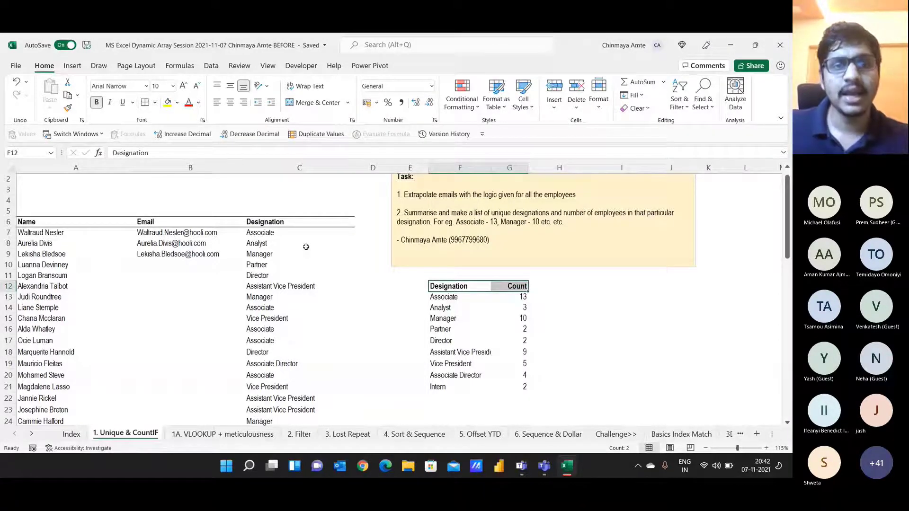
Step: Fill C10 yellow, test it with XYZ, then undo to restore Partner
click(287, 264)
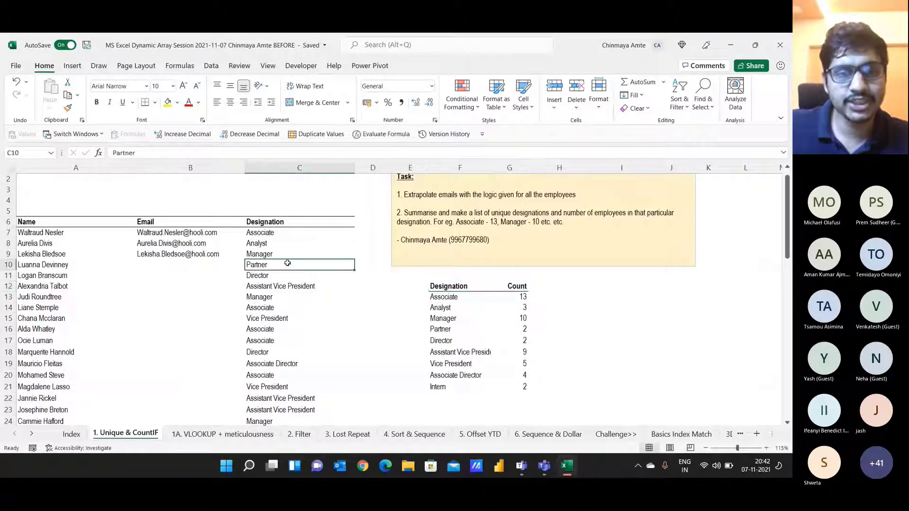
click(167, 103)
text(XYZ)
key(Return)
drag(434, 296, 432, 387)
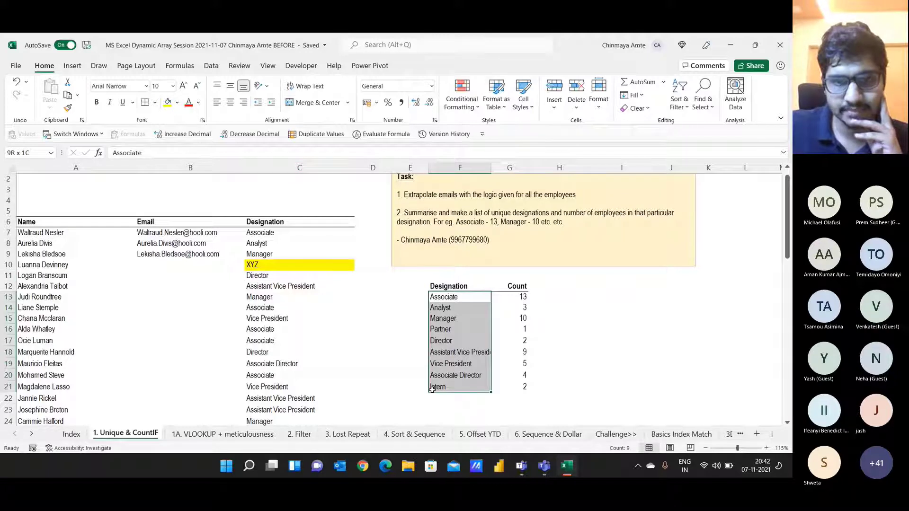
click(314, 265)
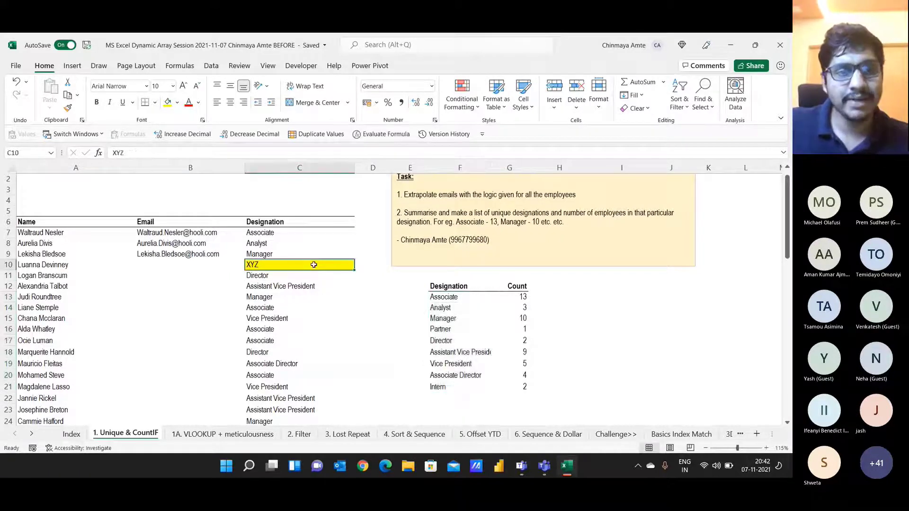
key(ctrl+z)
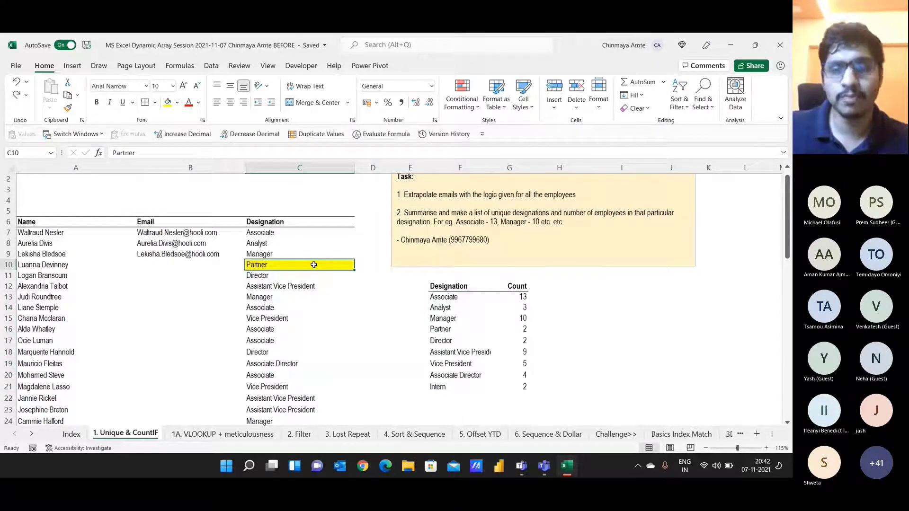
drag(461, 286, 466, 389)
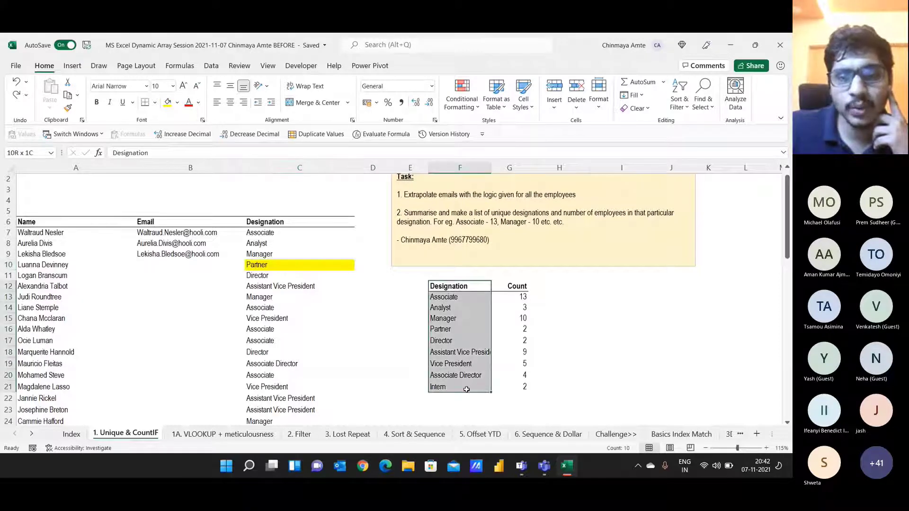
click(281, 166)
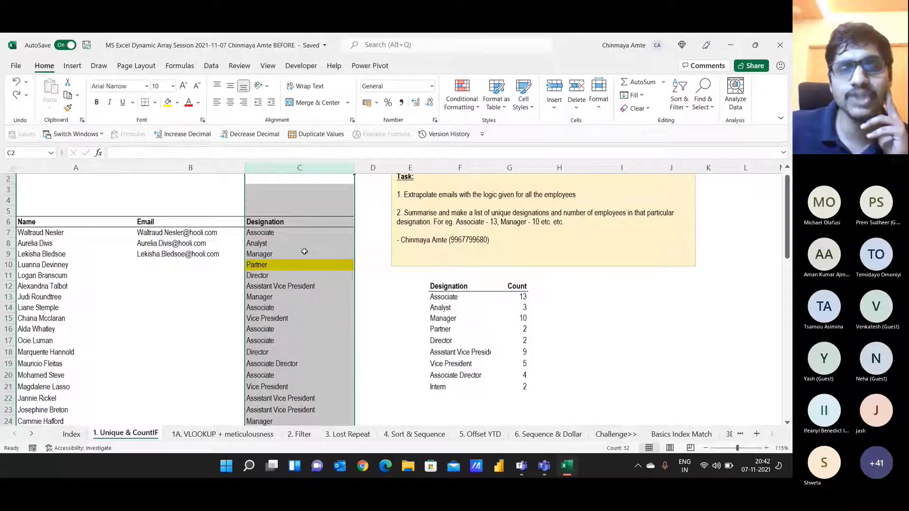
Step: Clear the static designations and counts from F13:G21, keeping the headers
click(460, 286)
drag(460, 285, 446, 387)
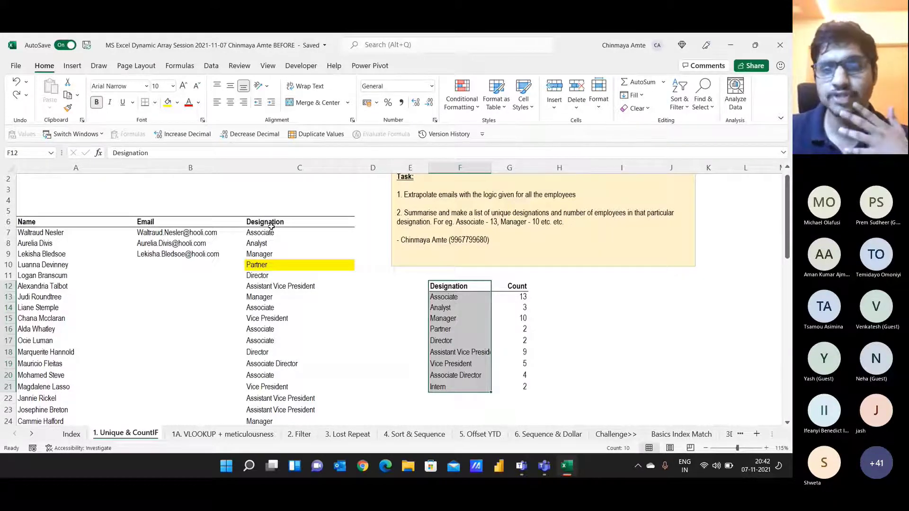
drag(461, 297, 523, 387)
key(Delete)
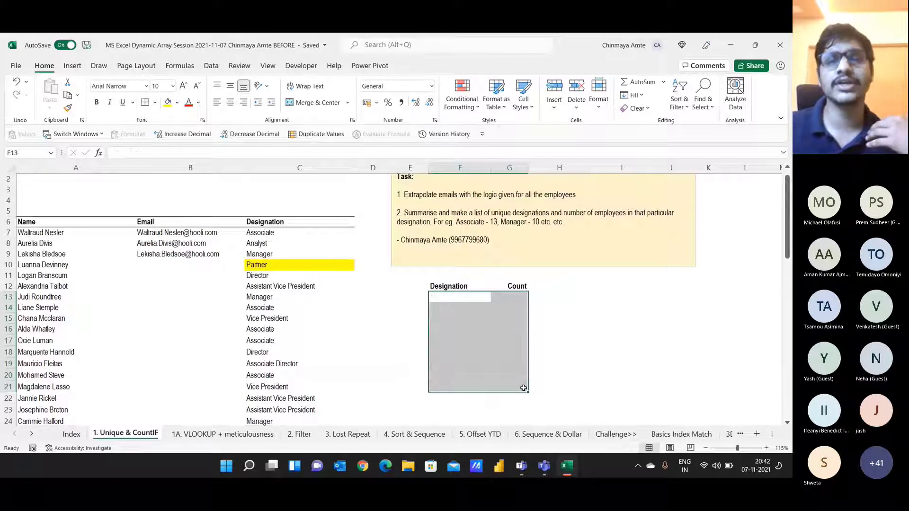
Step: Move the active cell to B3 above the employee table
key(Up)
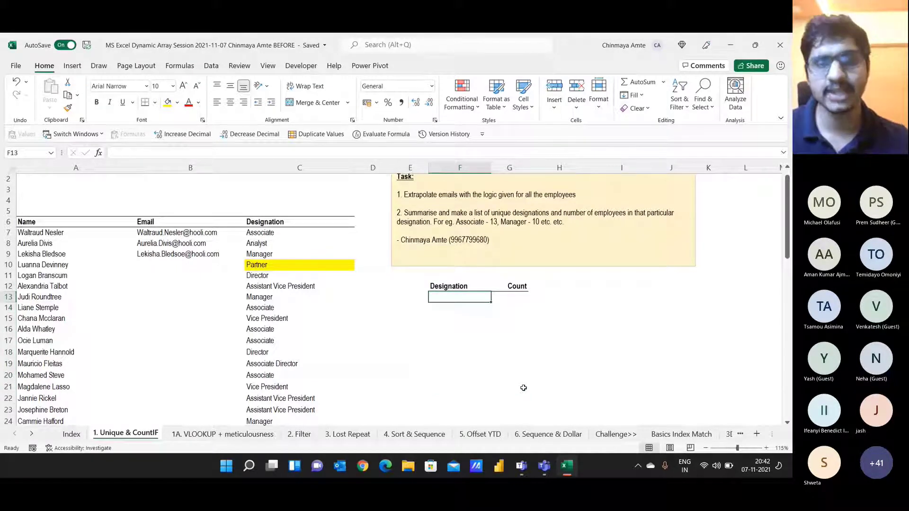
key(Left)
key(Left)
key(Left)
key(Up)
key(Up)
key(Up)
key(Up)
key(Up)
key(Up)
key(Up)
key(Up)
key(Up)
key(Up)
key(Up)
key(Up)
key(Left)
key(Down)
key(Down)
Step: Enter the UNIQUE syntax =UNIQUE(array,by_col,exactly_once) in B3 as plain text
text(=UNI)
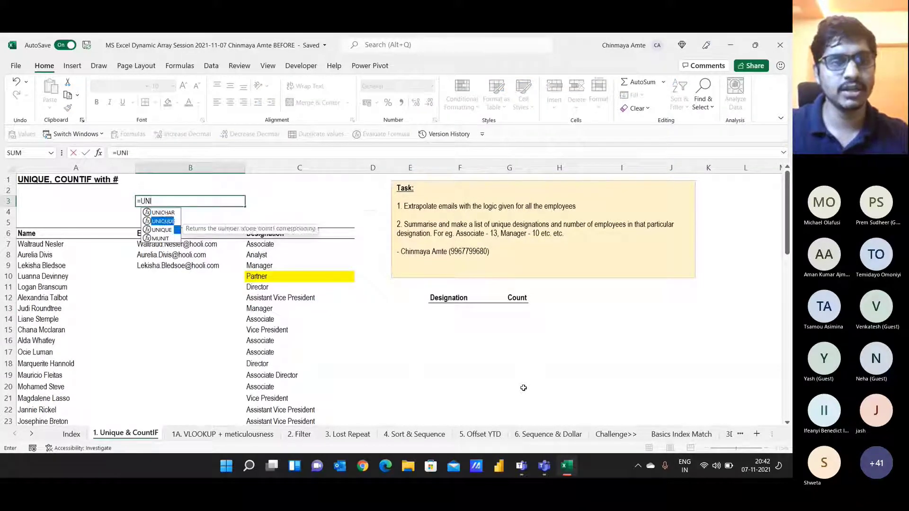
key(Down)
key(Tab)
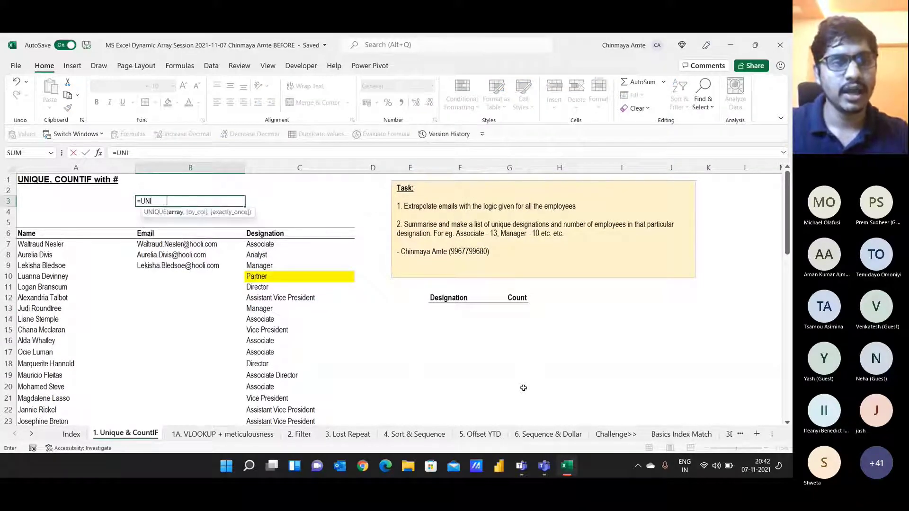
key(ctrl+shift+a)
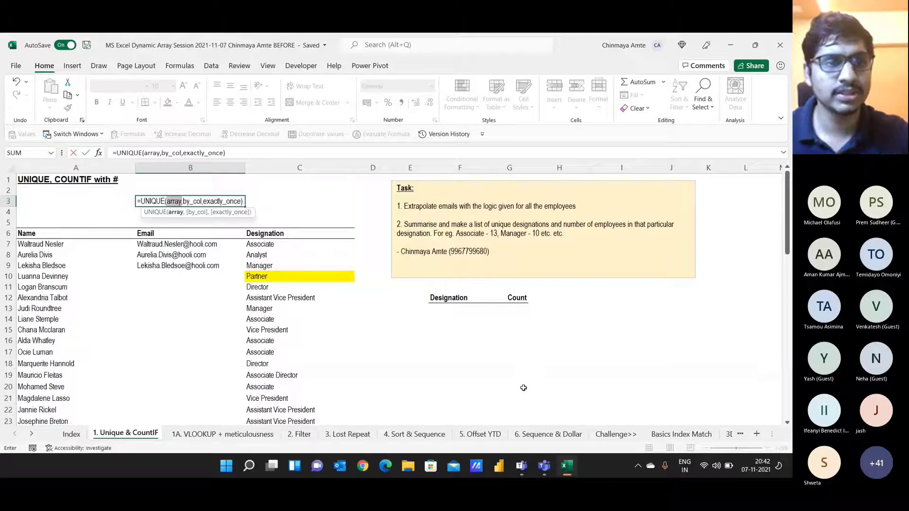
click(114, 153)
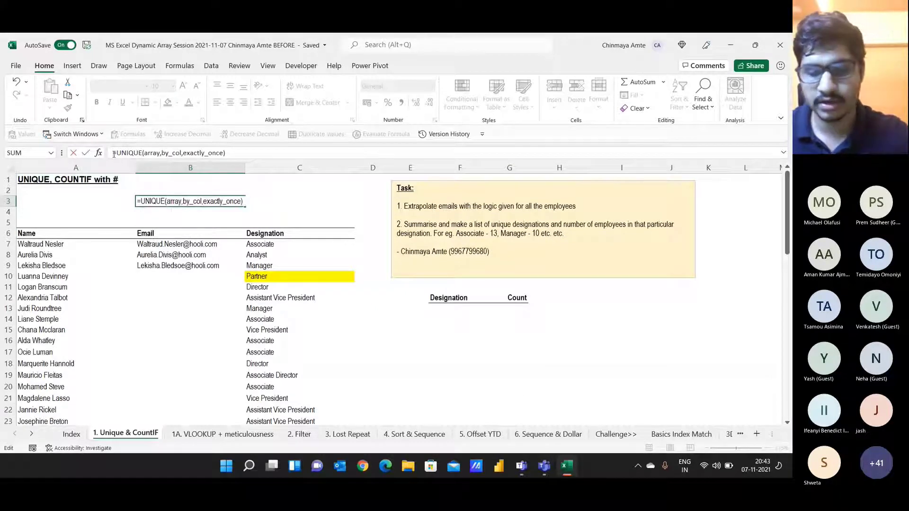
text(')
key(Return)
Step: Give cell B3 a yellow fill
click(179, 196)
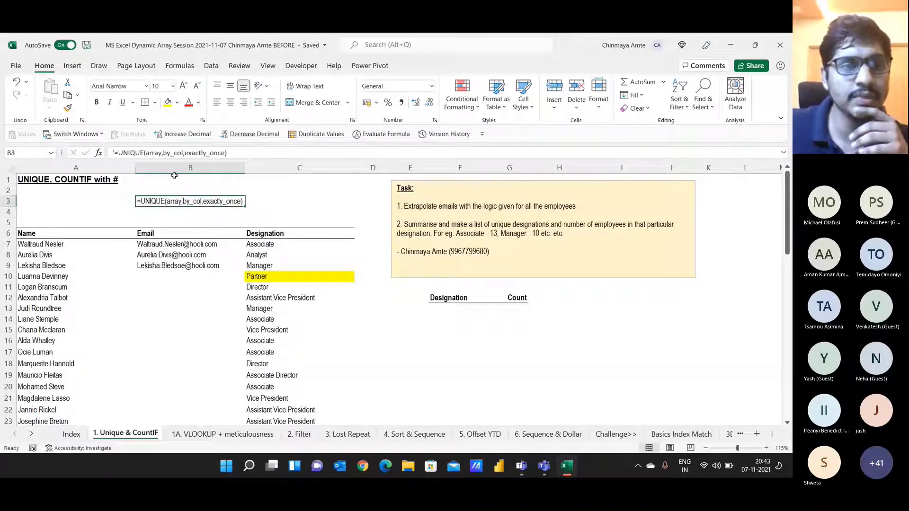
click(167, 102)
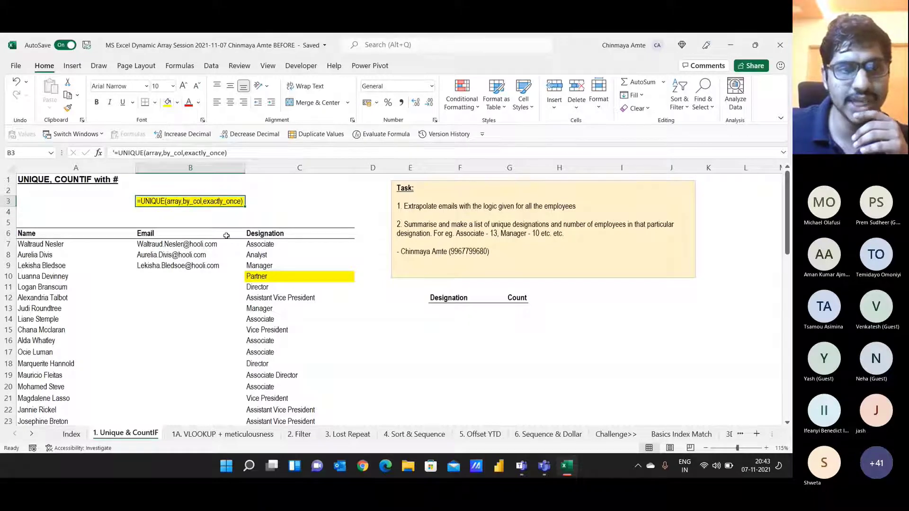
click(443, 309)
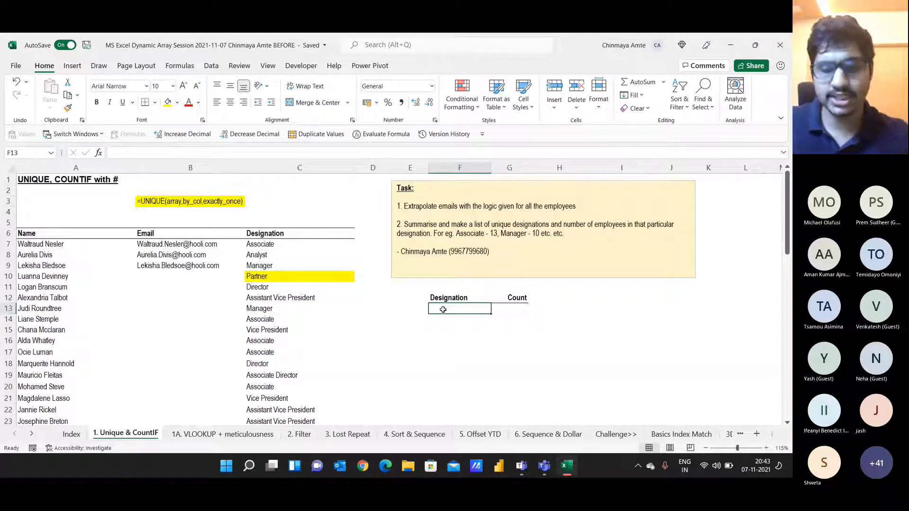
Step: Enter =UNIQUE(C7:C56) in F13 to spill the unique designations
text(=uni)
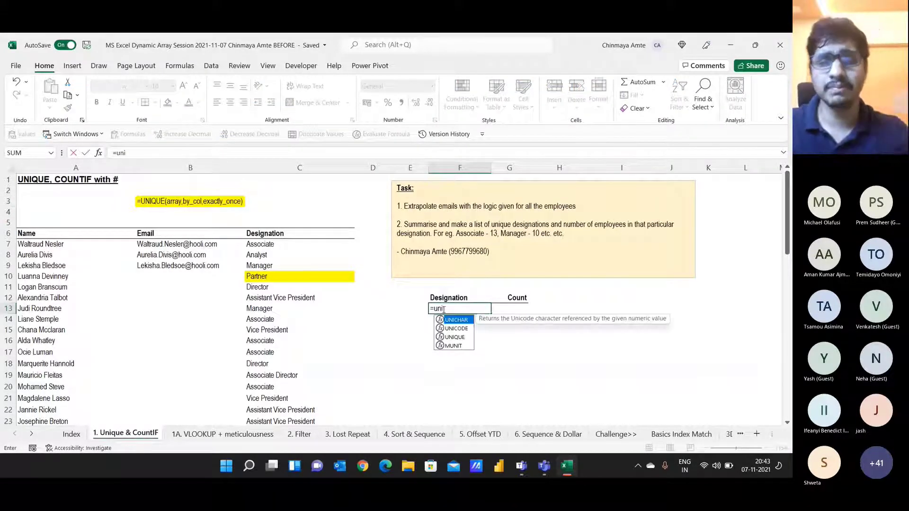
key(Down)
key(Down)
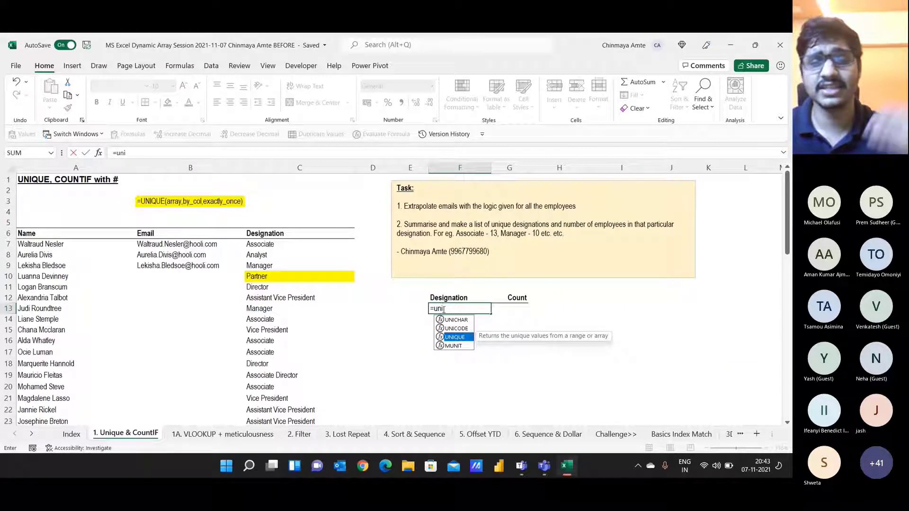
key(Tab)
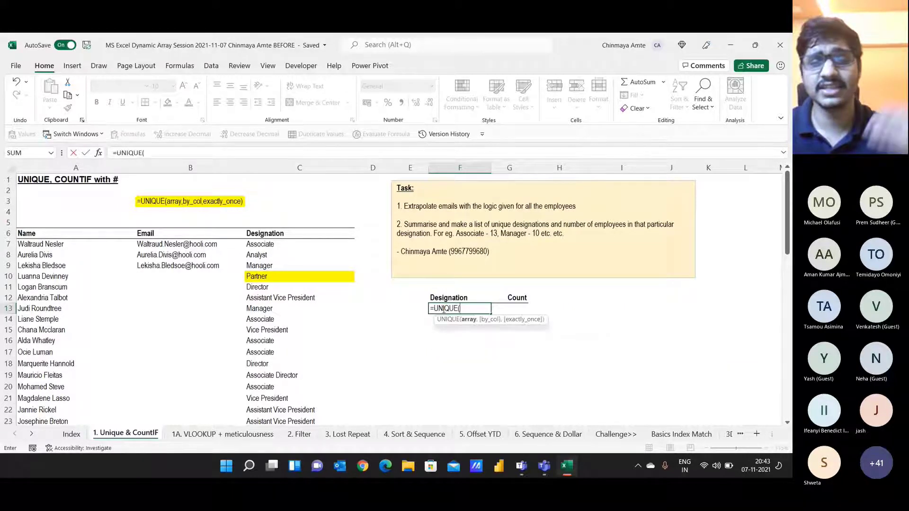
key(Left)
key(Left)
key(Left)
key(Left)
key(Left)
key(Up)
key(Up)
key(Up)
key(Right)
key(Up)
key(Right)
key(Up)
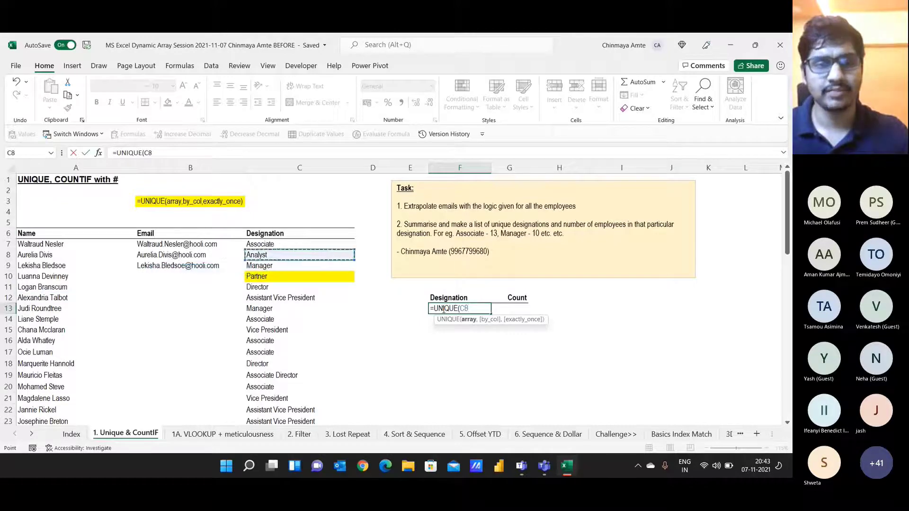
key(Up)
key(ctrl+shift+Down)
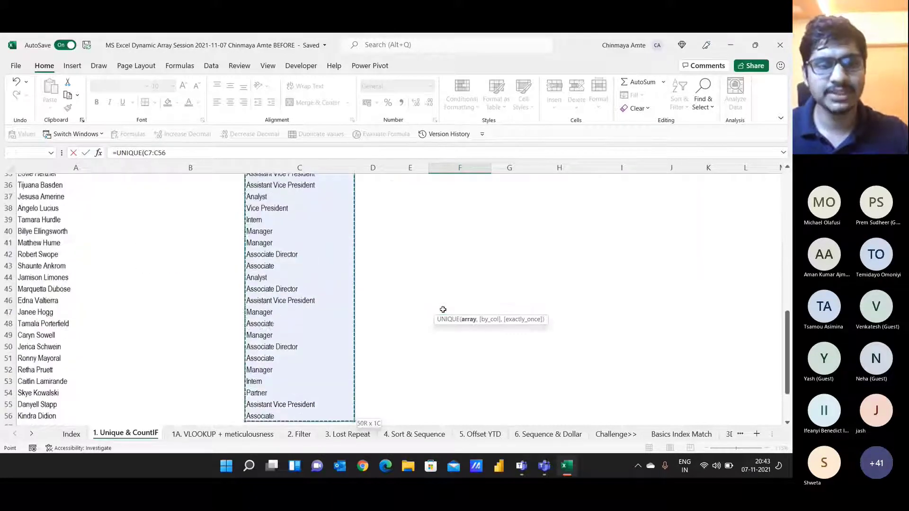
key(Return)
Step: Select the spilled list to check the nine designations, Associate through Intern
scroll(442, 309, up, 7)
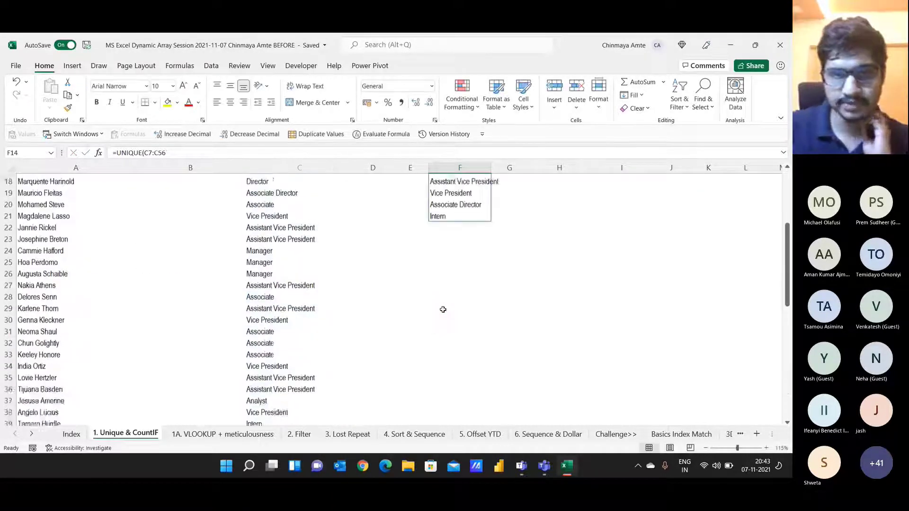
click(472, 293)
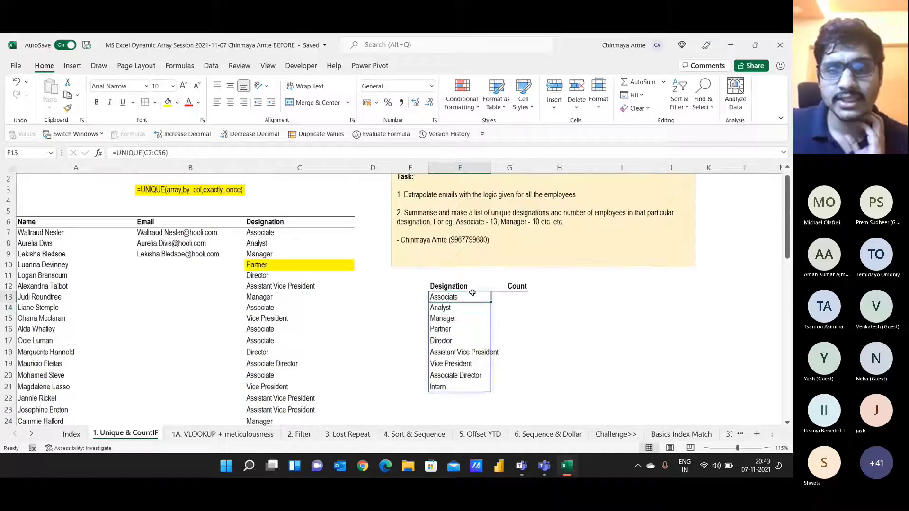
key(ctrl+shift+Down)
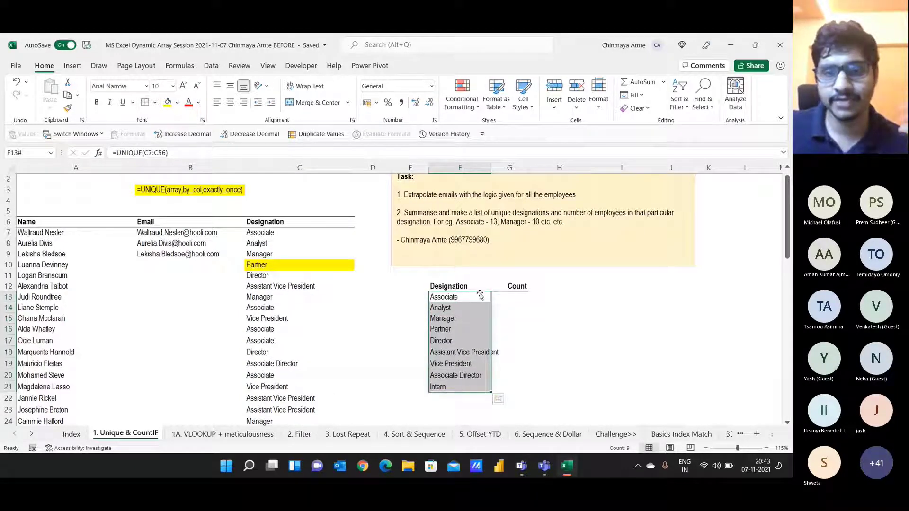
click(505, 318)
click(464, 296)
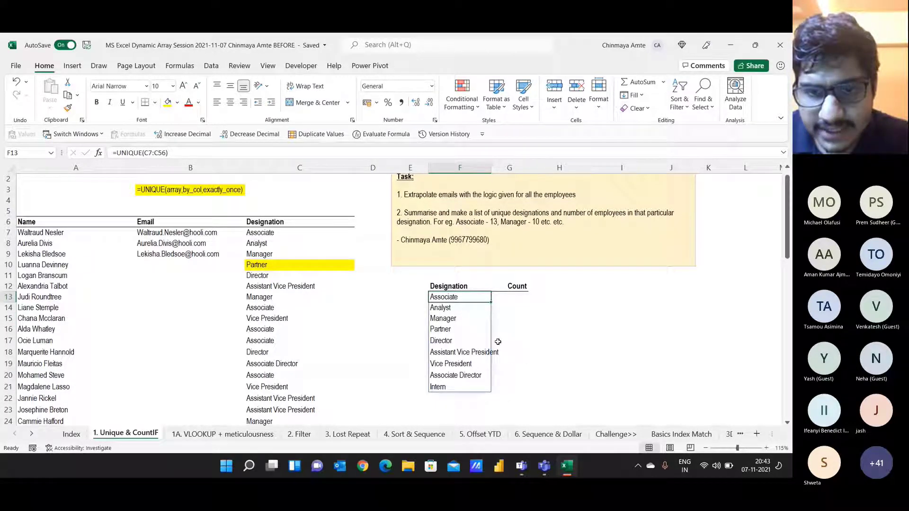
Step: Type the note 'Dynamic Array' in cell I13 beside the spilled list
click(616, 296)
key(F2)
text(Dy)
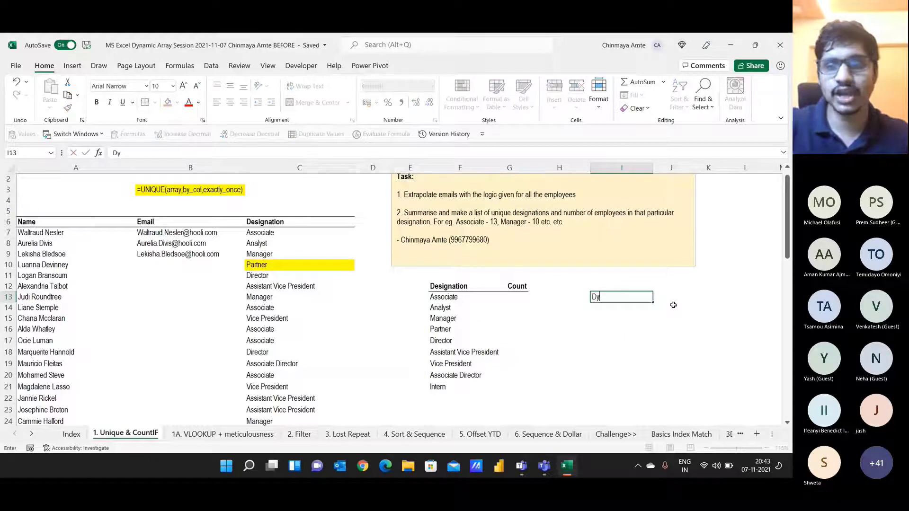
text(namic Array)
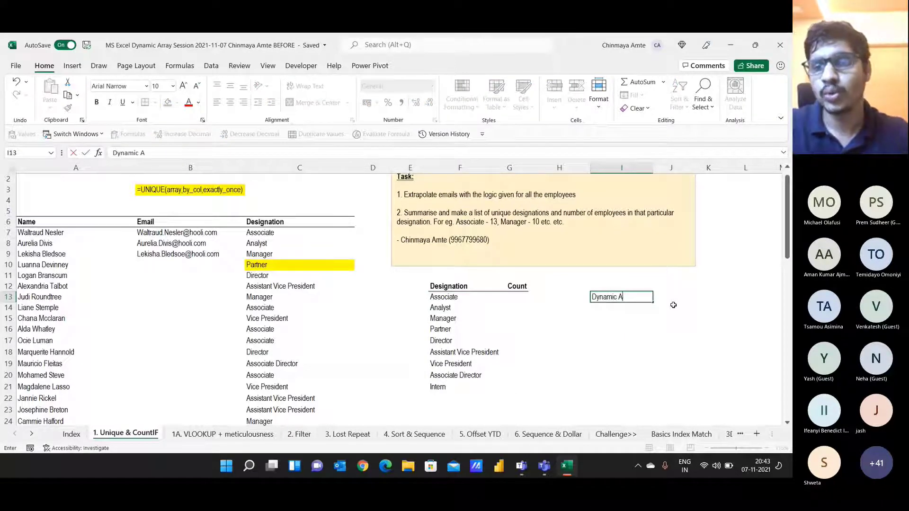
key(Return)
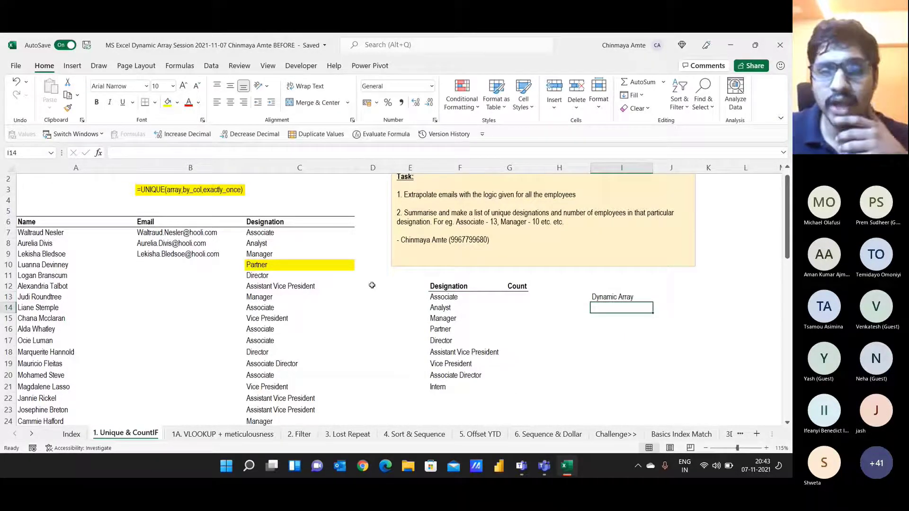
click(443, 307)
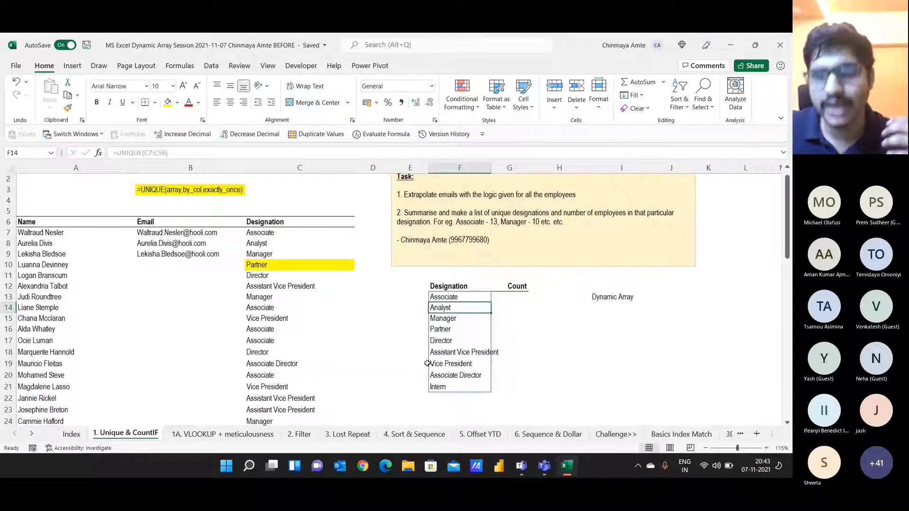
click(522, 300)
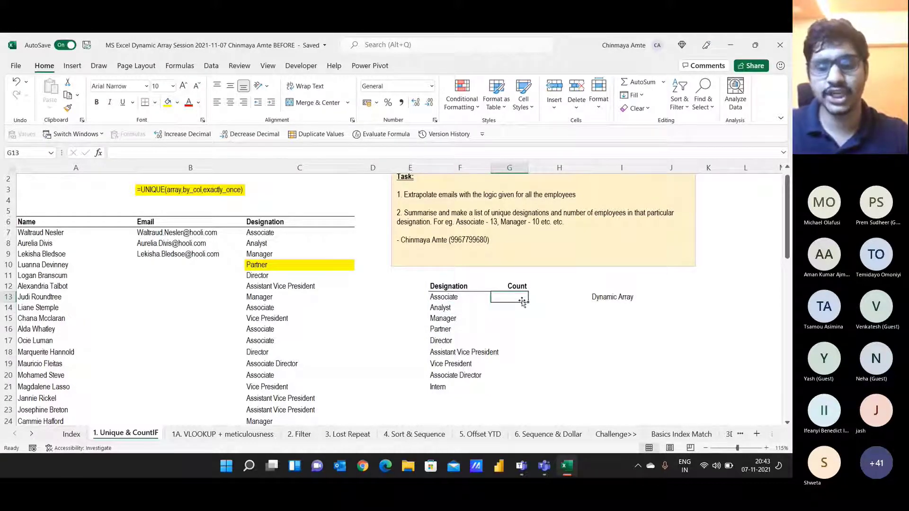
Step: Enter =COUNTIF($C$7:$C$56,F13) in G13, counting 13 Associates
text(=coun)
key(Down)
key(Down)
key(Down)
key(Tab)
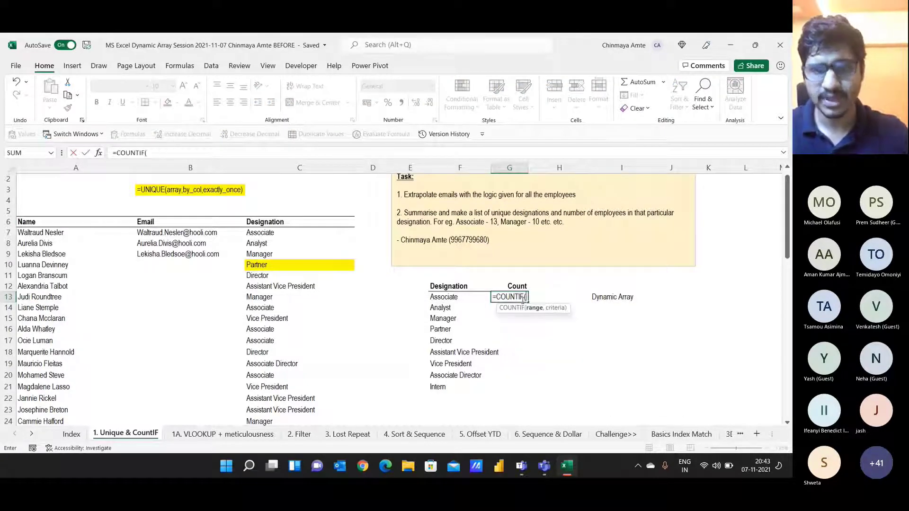
click(296, 243)
click(294, 232)
click(293, 225)
click(292, 229)
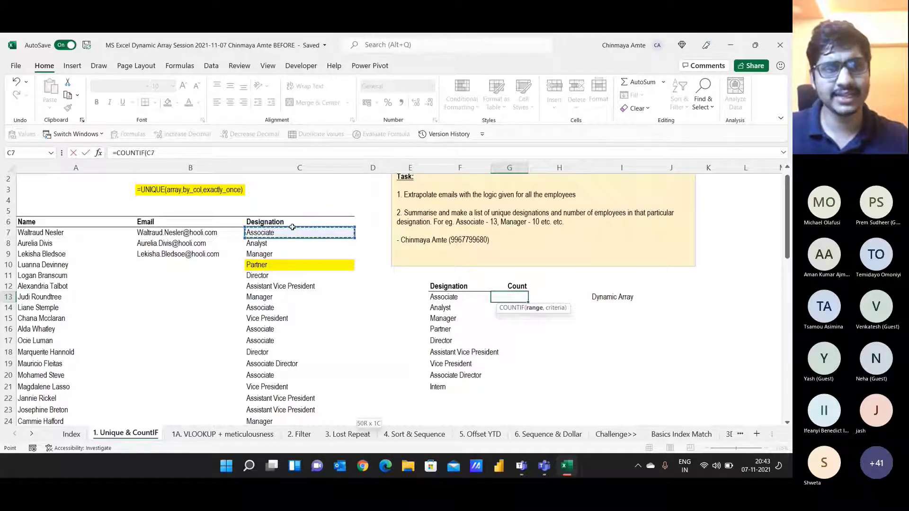
key(ctrl+shift+Down)
key(F4)
text(,)
key(Left)
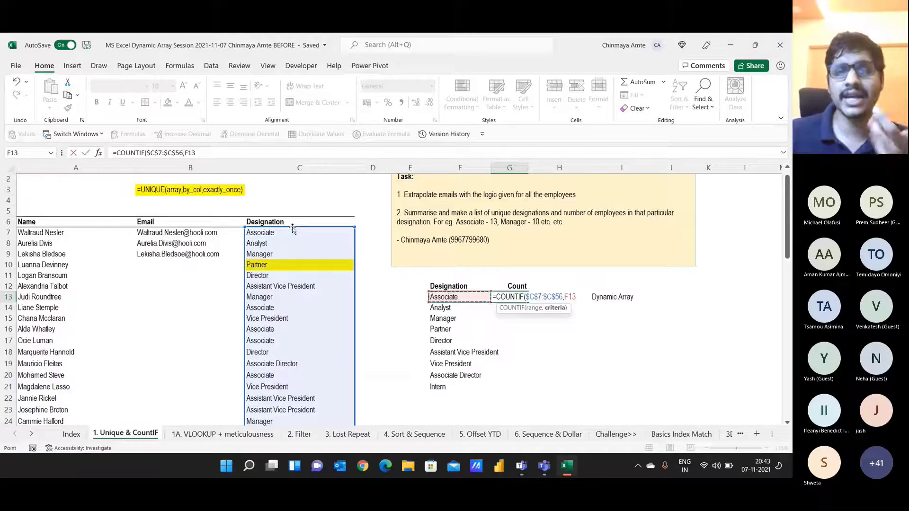
scroll(292, 228, up, 1)
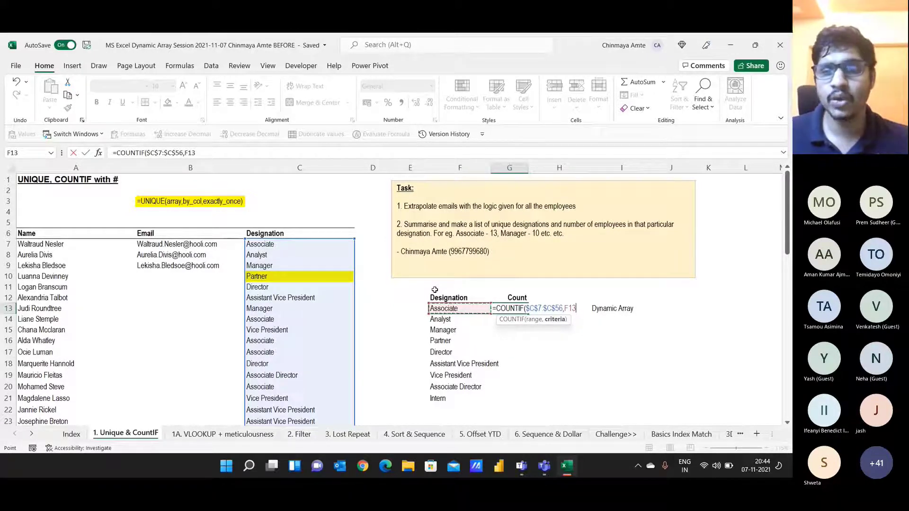
key(ctrl+Return)
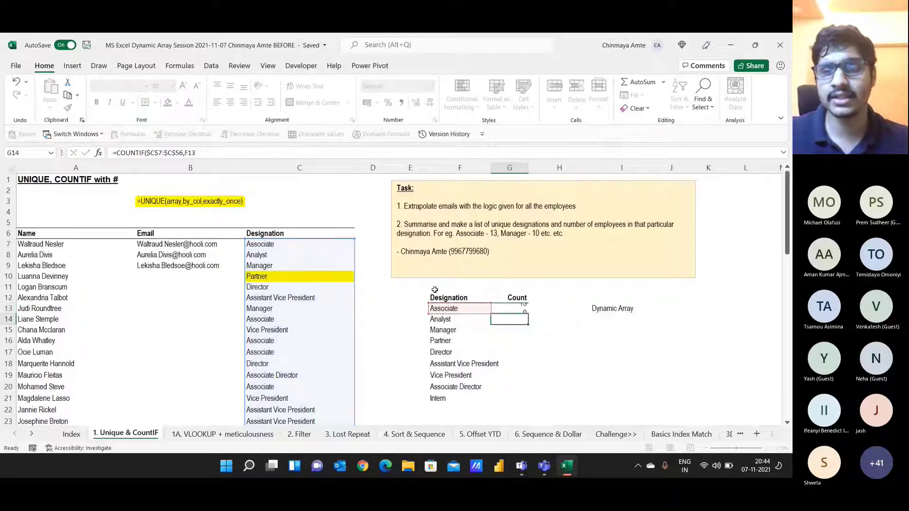
Step: Reopen G13's formula and add # after F13 to reference the spill range
key(shift+Down)
key(shift+Down)
key(shift+Down)
key(shift+Down)
key(shift+Down)
key(shift+Down)
key(shift+Down)
key(shift+Down)
key(shift+Down)
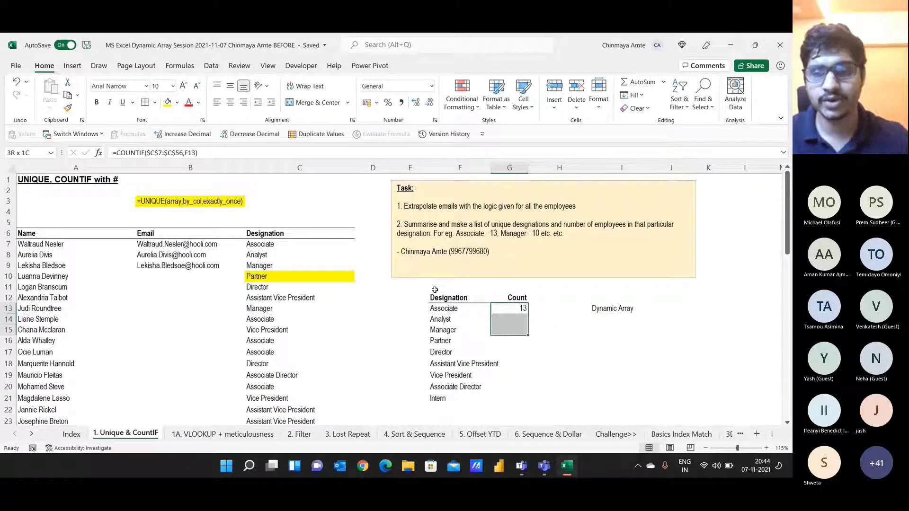
key(F2)
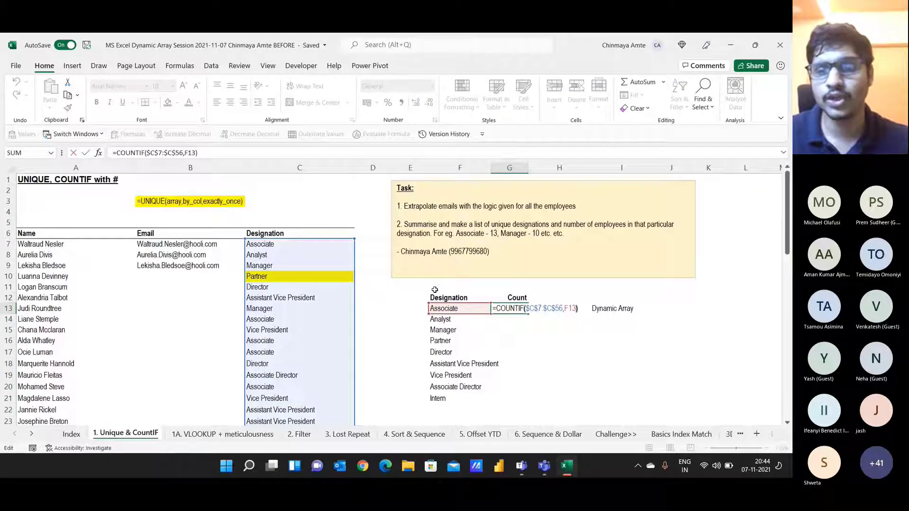
key(Left)
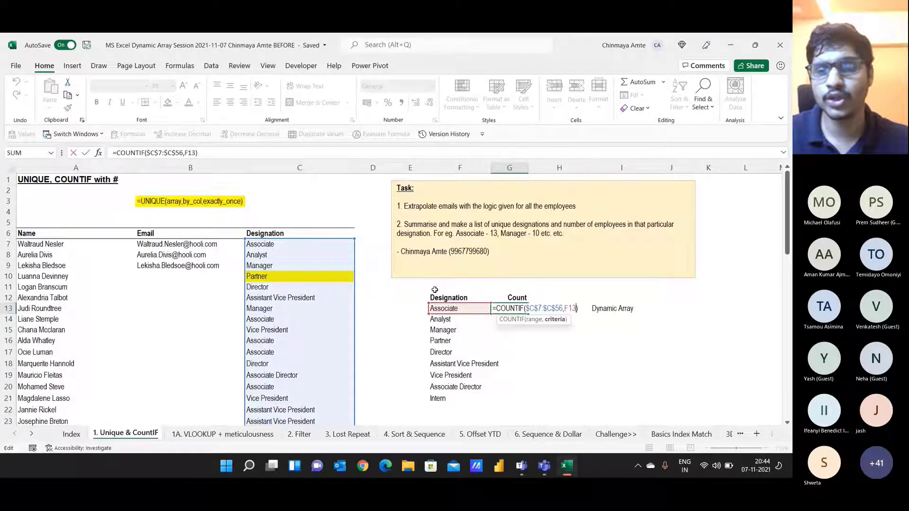
key(ctrl+Return)
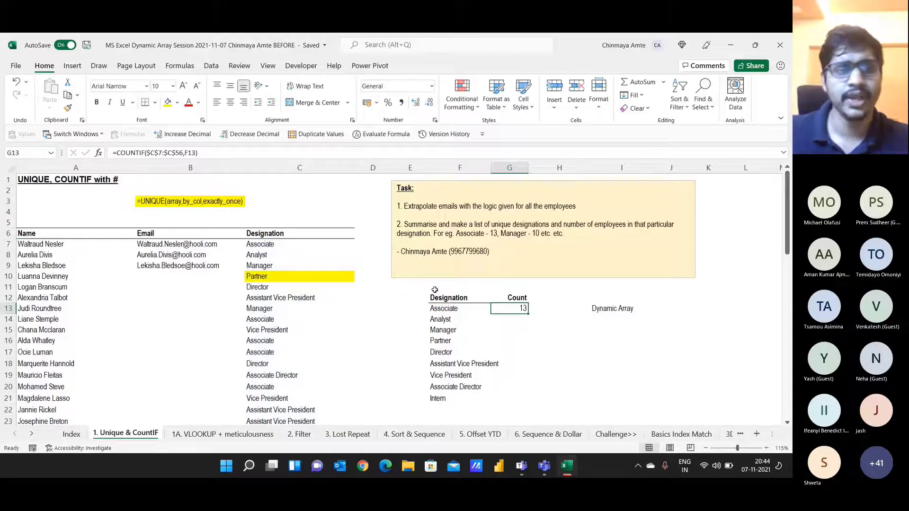
click(122, 184)
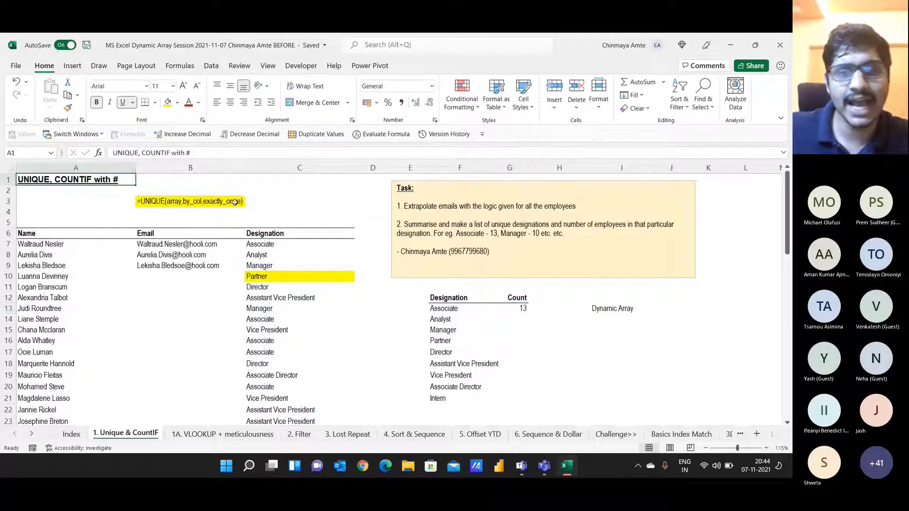
click(498, 307)
key(F2)
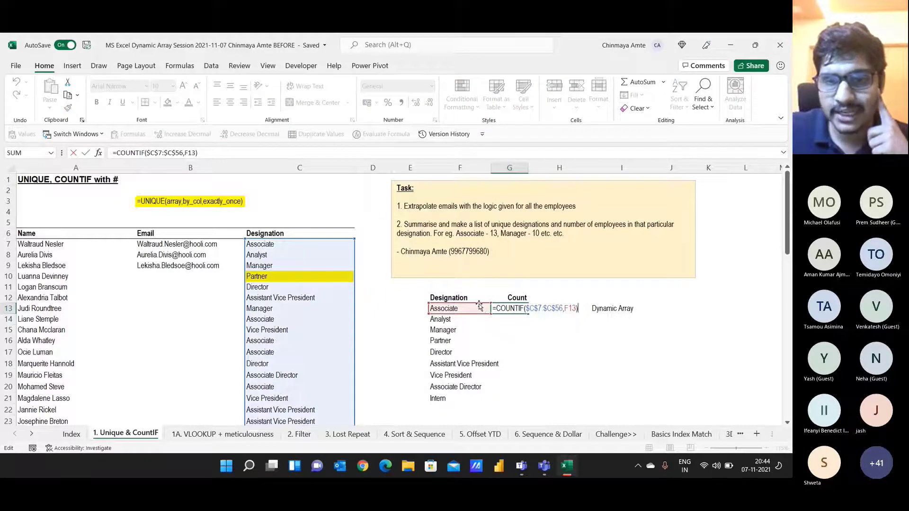
click(576, 309)
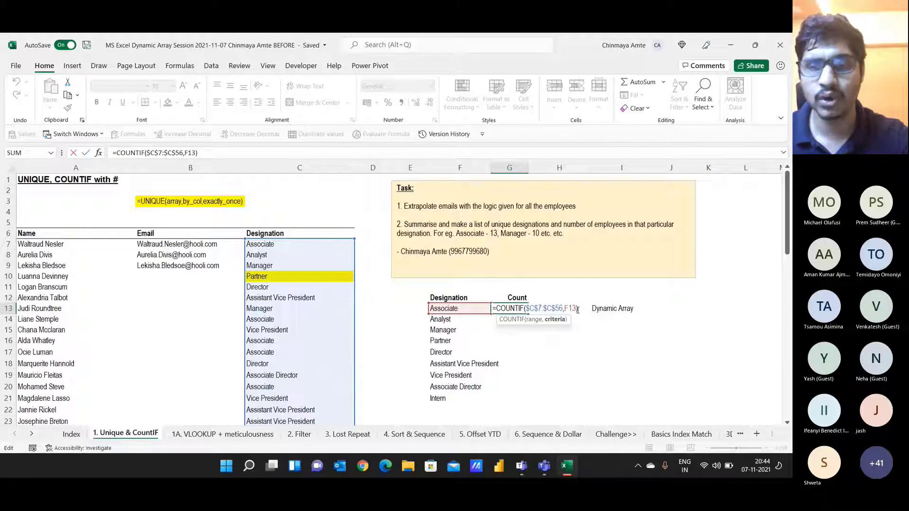
text(#)
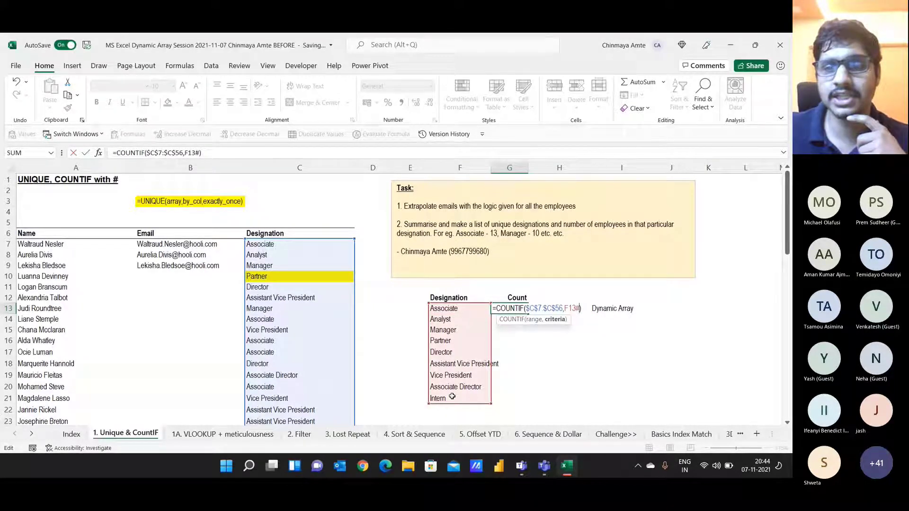
Step: Commit =COUNTIF($C$7:$C$56,F13#) so the counts spill down G13:G21
key(BackSpace)
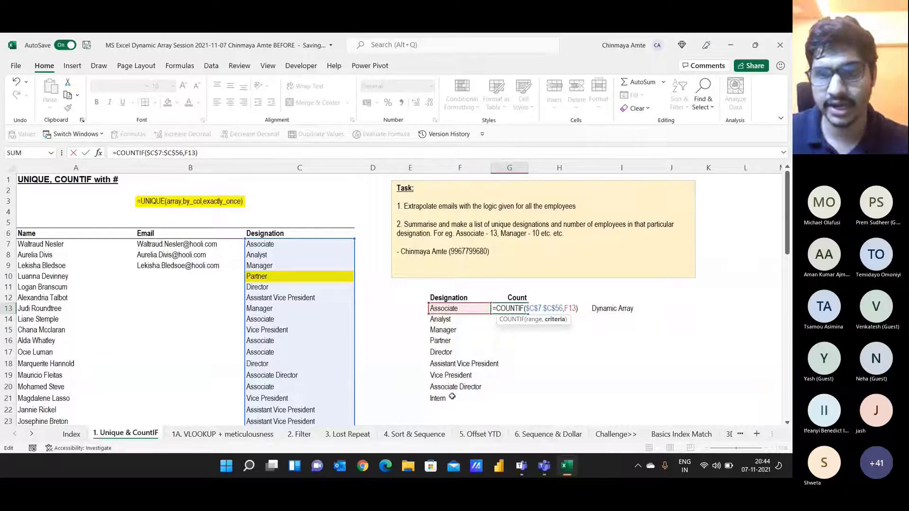
text(#)
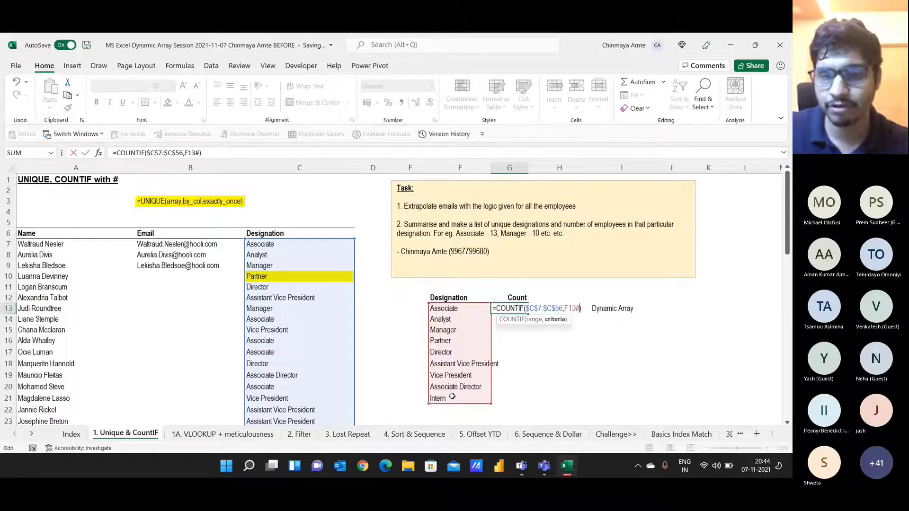
key(ctrl+Return)
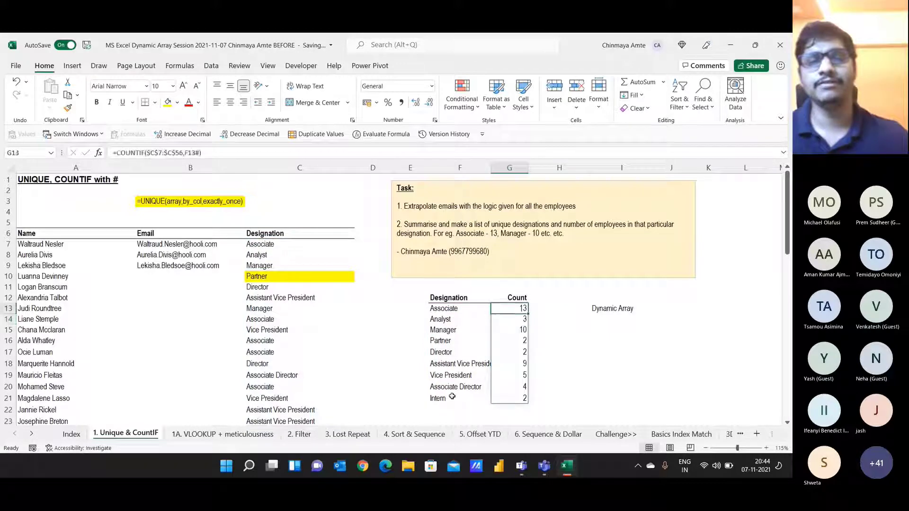
Step: Check the spilled counts, Associate 13 through Intern 2, then return to the Designation header
key(Down)
key(Down)
key(Down)
key(Down)
key(Down)
key(Down)
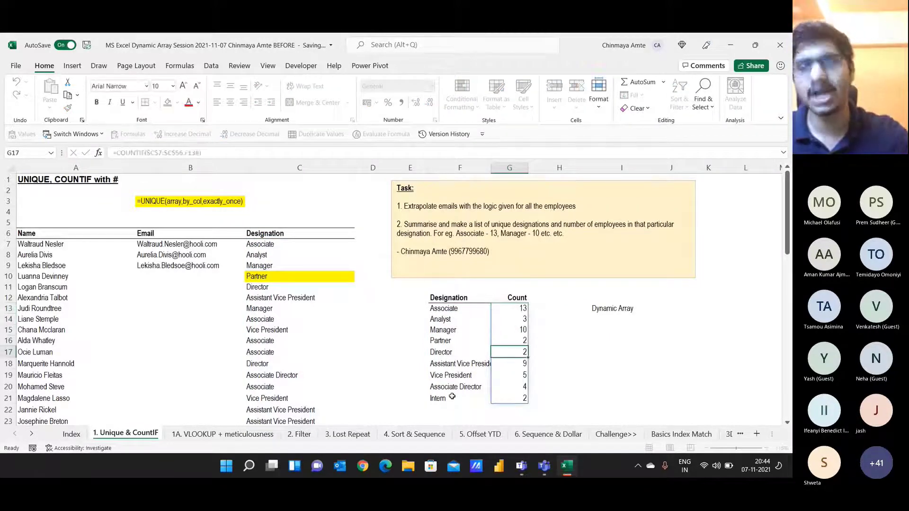
key(BackSpace)
key(Return)
key(F2)
key(Escape)
key(F2)
key(Return)
key(F2)
key(Escape)
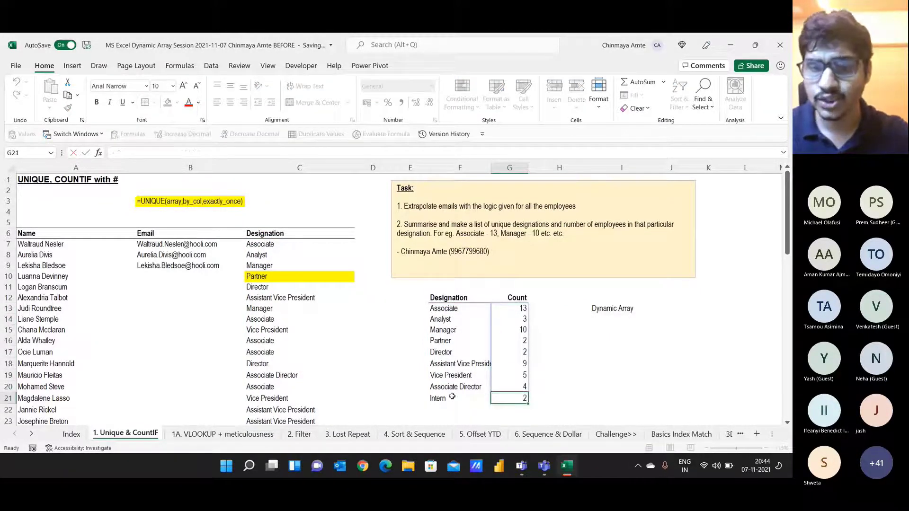
key(Left)
key(Up)
key(Up)
key(Up)
key(Up)
key(Up)
key(Up)
key(Up)
key(Up)
key(Up)
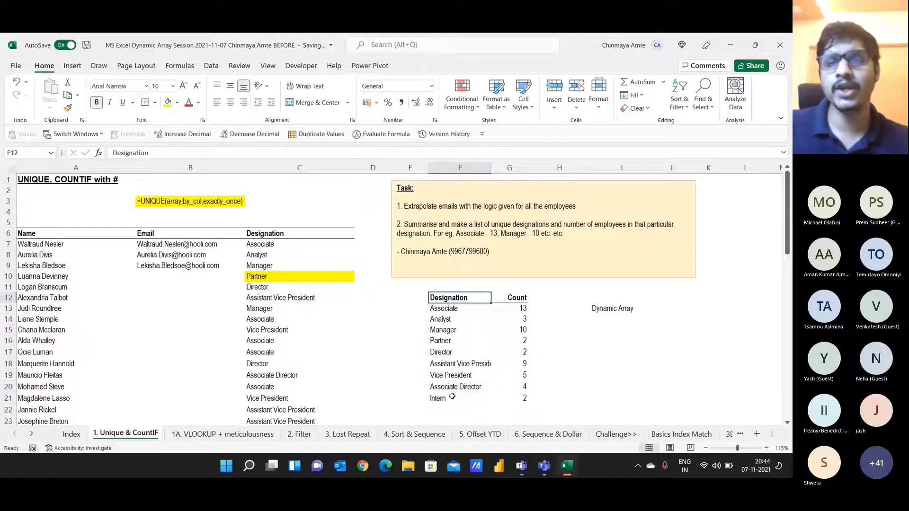
Step: Clear the spilled Designation and Count summary values in F13:G21
key(ctrl+a)
key(Down)
key(ctrl+shift+Down)
key(ctrl+shift+Right)
key(Delete)
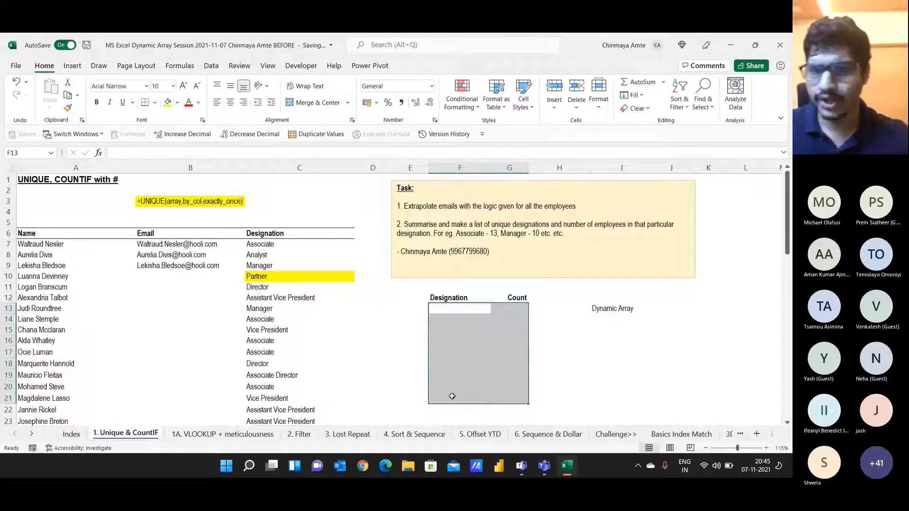
Step: Select the full employee list A6:C56, including its Name header row
key(Left)
key(Home)
key(Up)
key(Up)
key(Up)
key(Up)
key(Up)
key(Up)
key(Up)
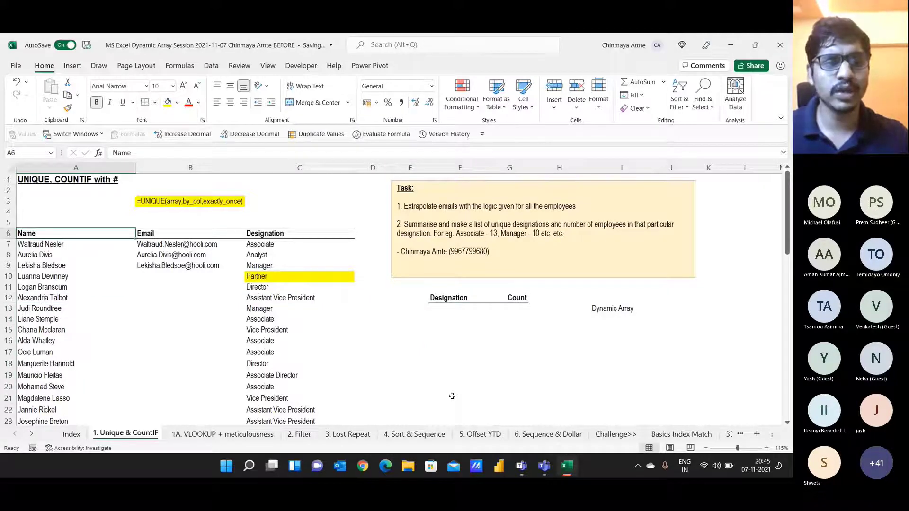
key(ctrl+shift+Right)
key(ctrl+shift+Down)
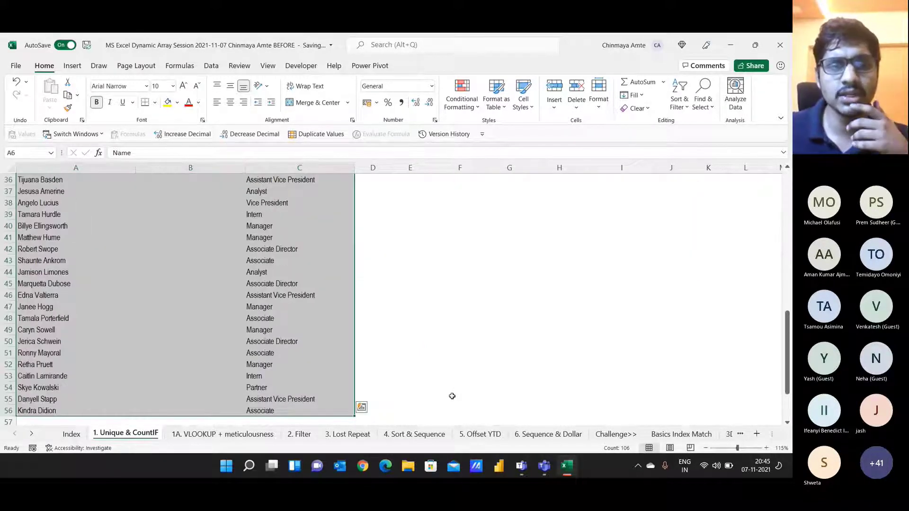
scroll(254, 408, up, 12)
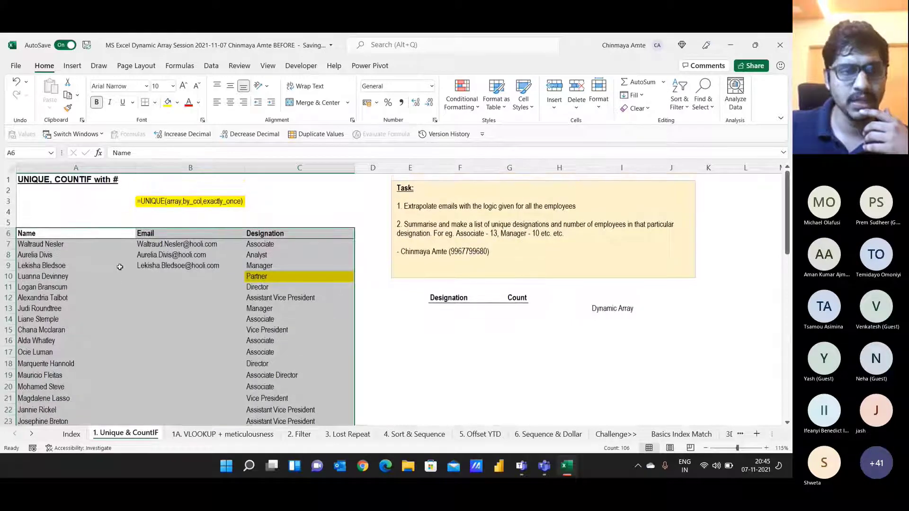
key(ctrl+shift+Up)
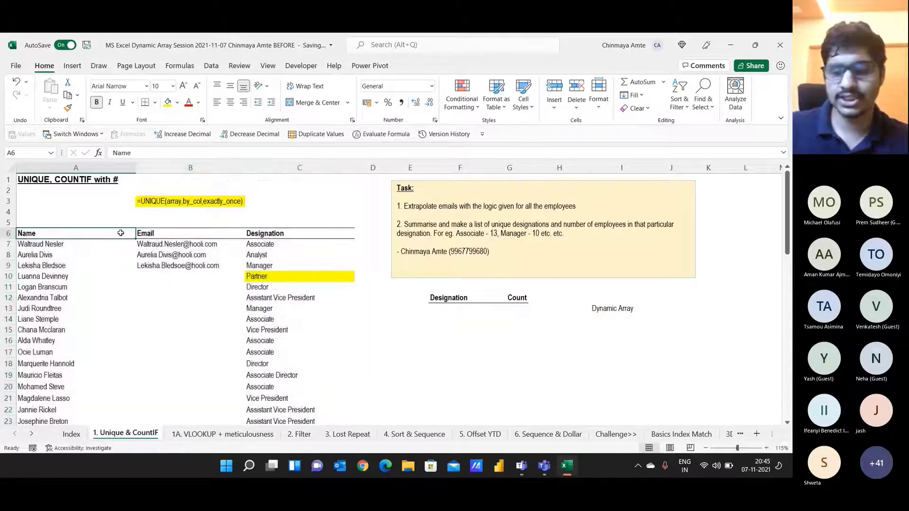
key(ctrl+shift+Down)
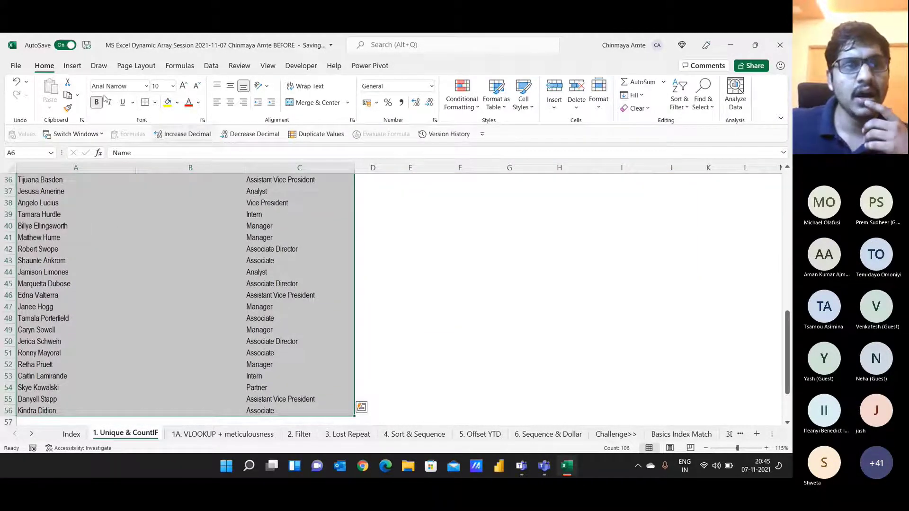
Step: Convert the employee list A6:C56 into a table with headers (Table1)
click(72, 65)
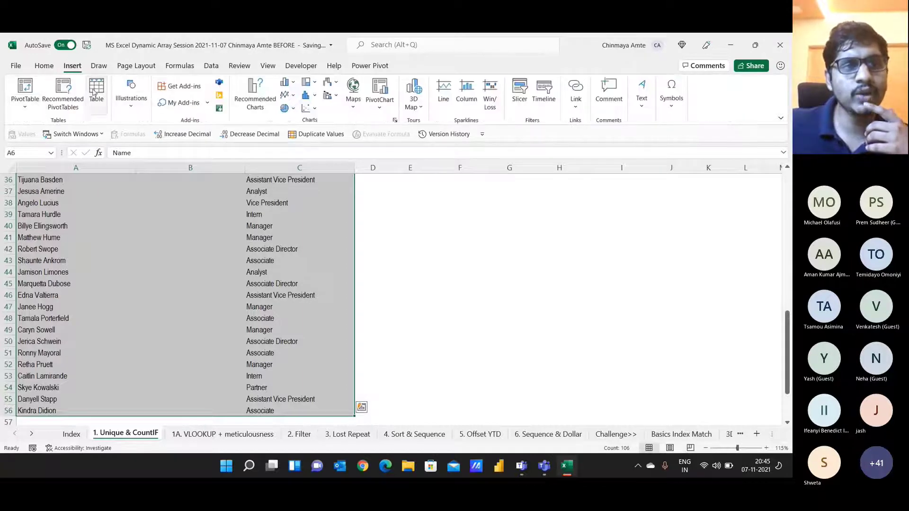
scroll(198, 266, up, 11)
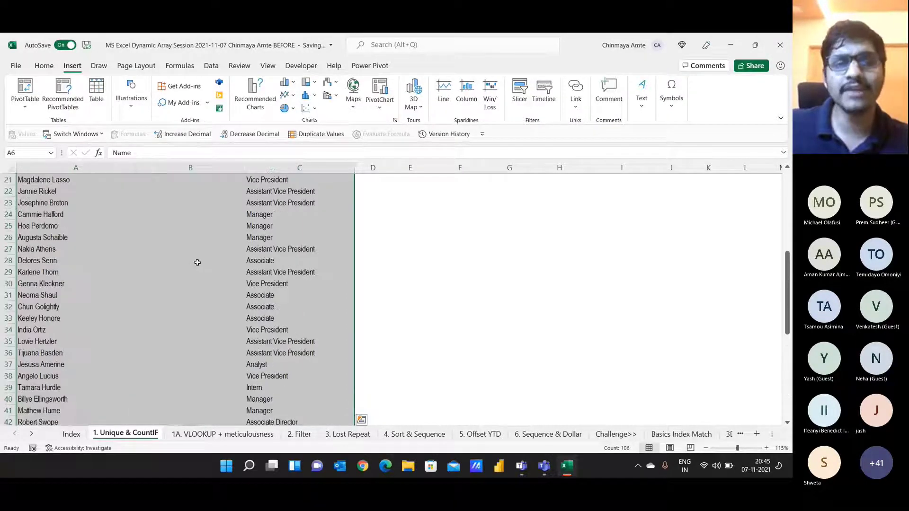
scroll(198, 266, up, 1)
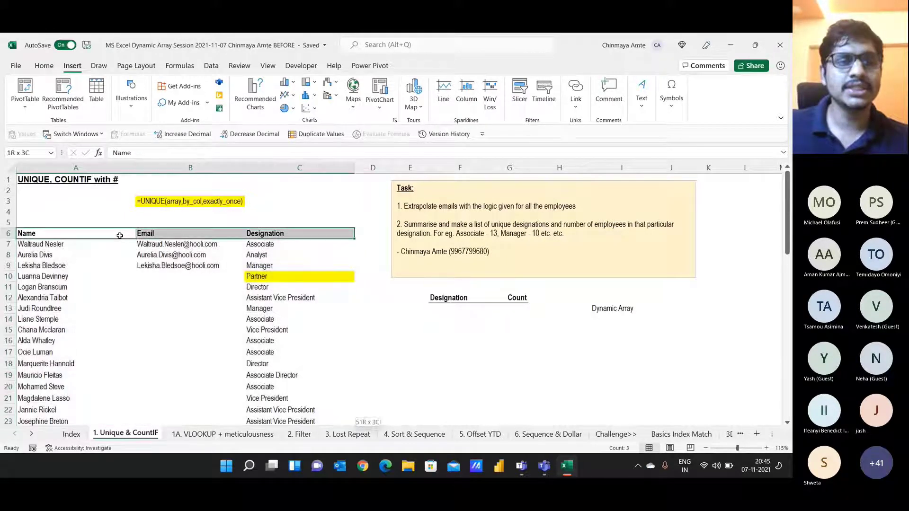
scroll(120, 235, down, 12)
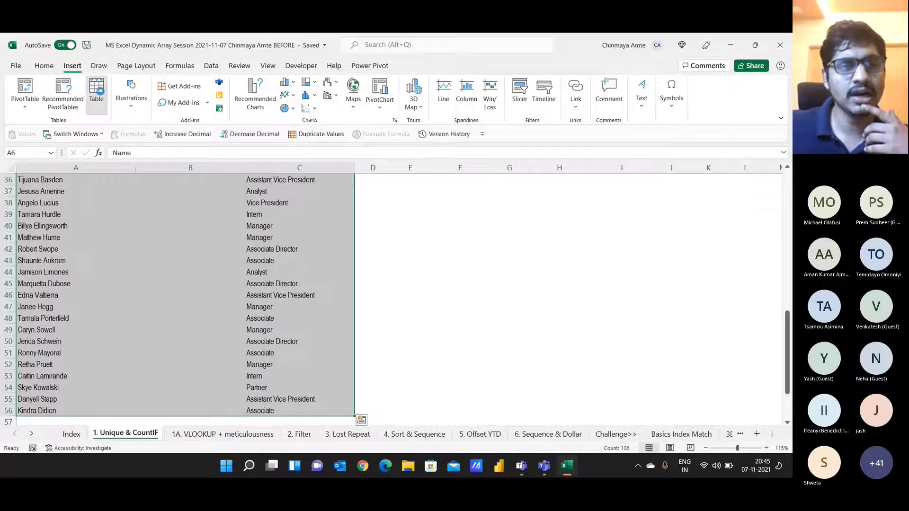
click(96, 97)
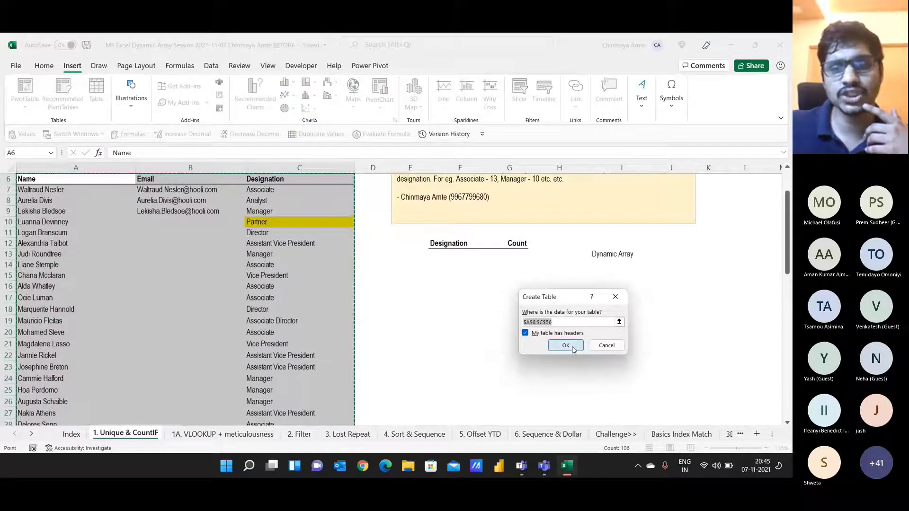
click(565, 345)
scroll(316, 305, up, 2)
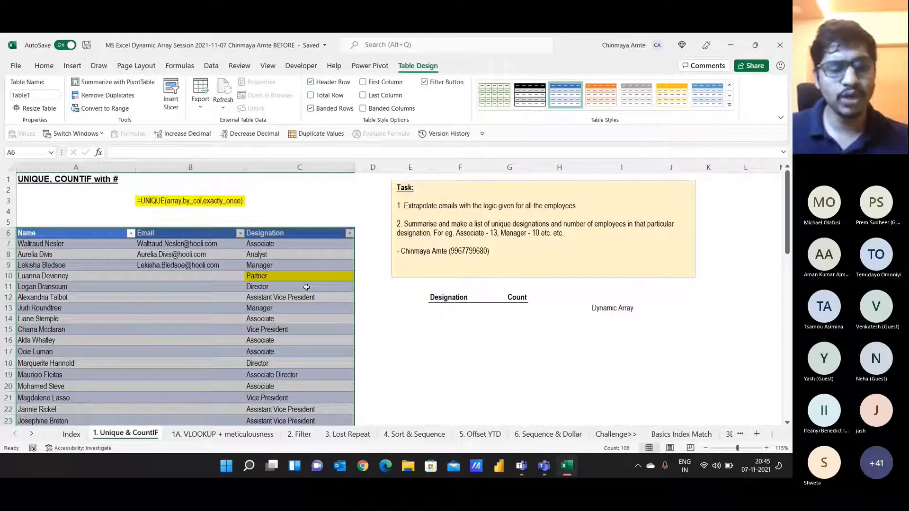
click(611, 307)
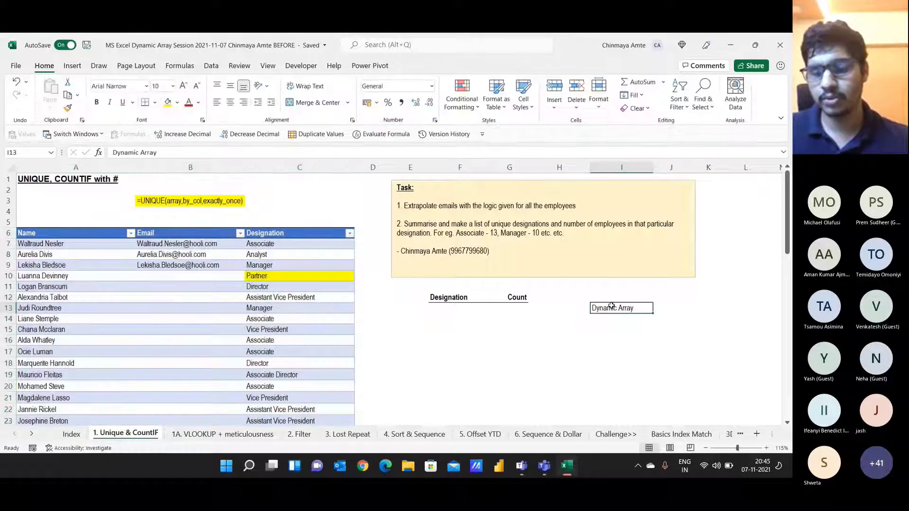
Step: Enter the note 'Tables - Ctrl T & Ctrl L' in I14 below Dynamic Array
key(Down)
text(Table)
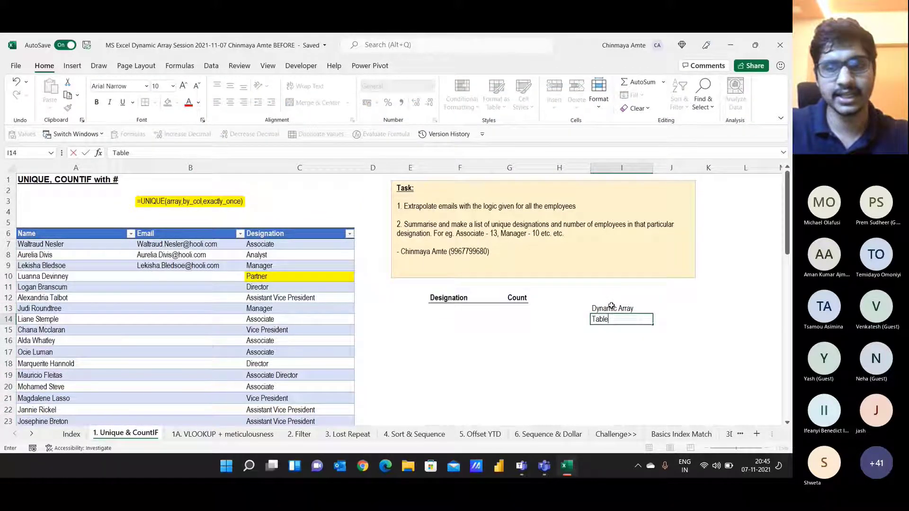
text(s - Ctre)
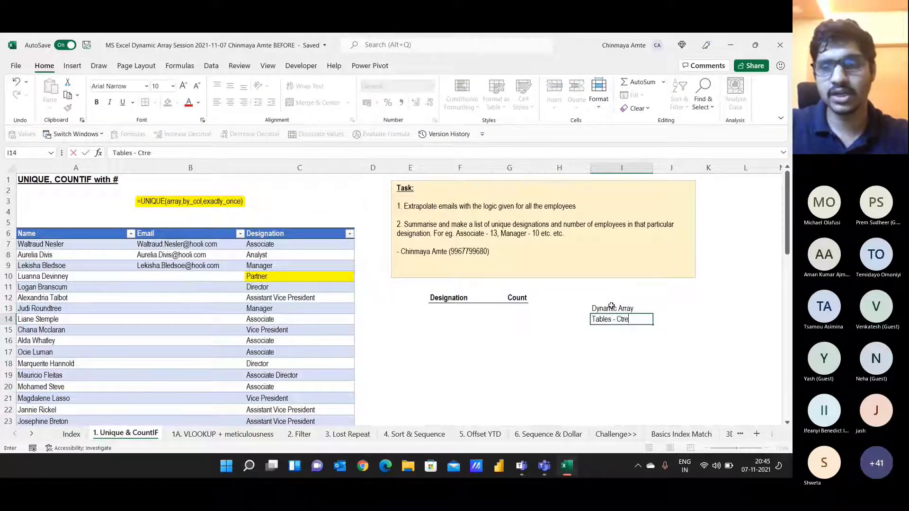
key(BackSpace)
text(l T)
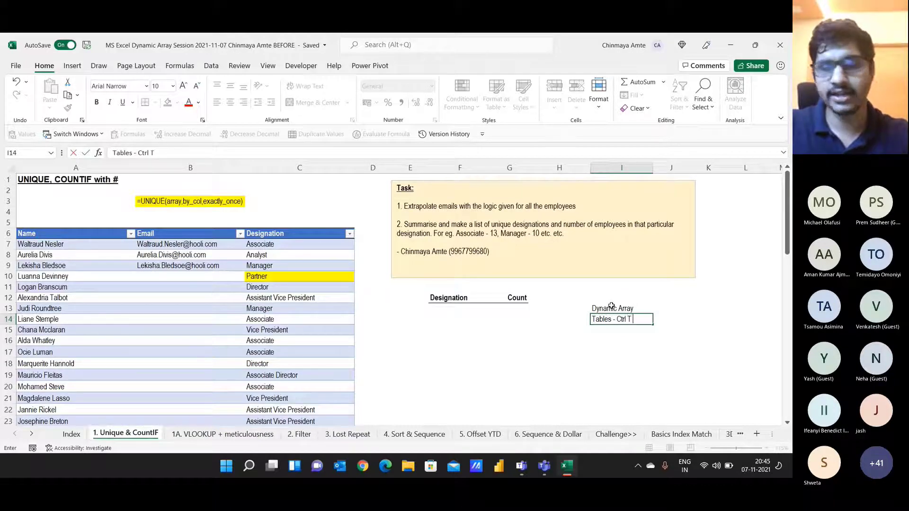
text( & CTEL)
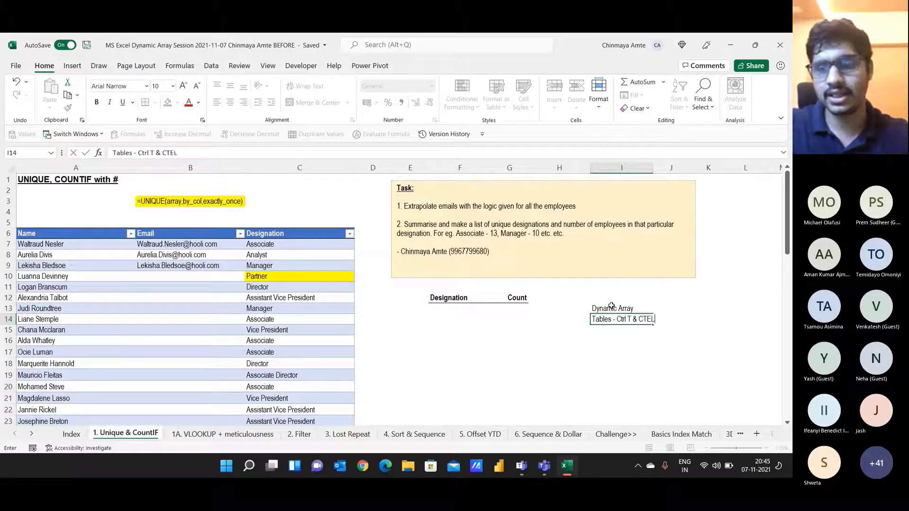
key(BackSpace)
key(BackSpace)
text(REL)
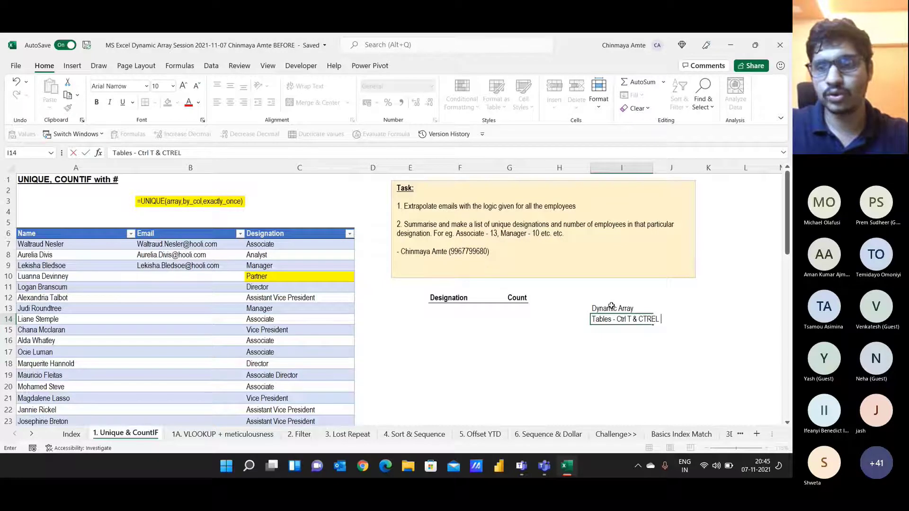
key(BackSpace)
key(BackSpace)
key(BackSpace)
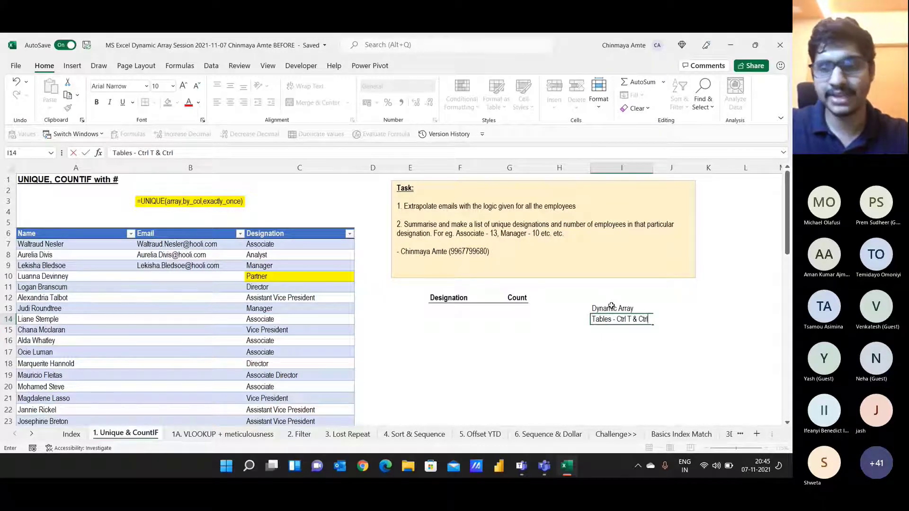
key(Return)
Step: Go back to the table's Name header, then expand the long Teams chat message
key(Up)
key(Left)
key(Left)
key(Left)
key(Left)
key(Left)
key(Left)
key(Left)
key(Left)
key(Up)
key(Up)
key(Up)
key(Up)
key(Up)
key(Up)
key(Up)
key(Up)
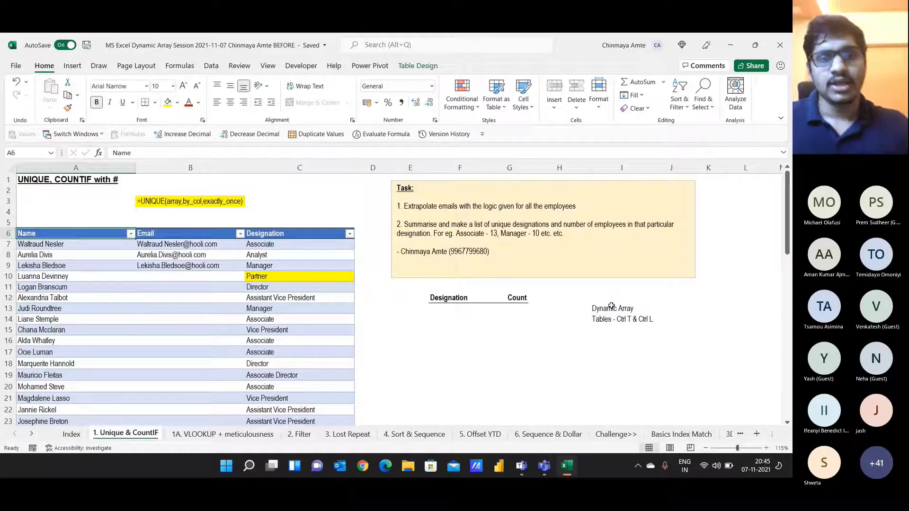
key(alt+Tab)
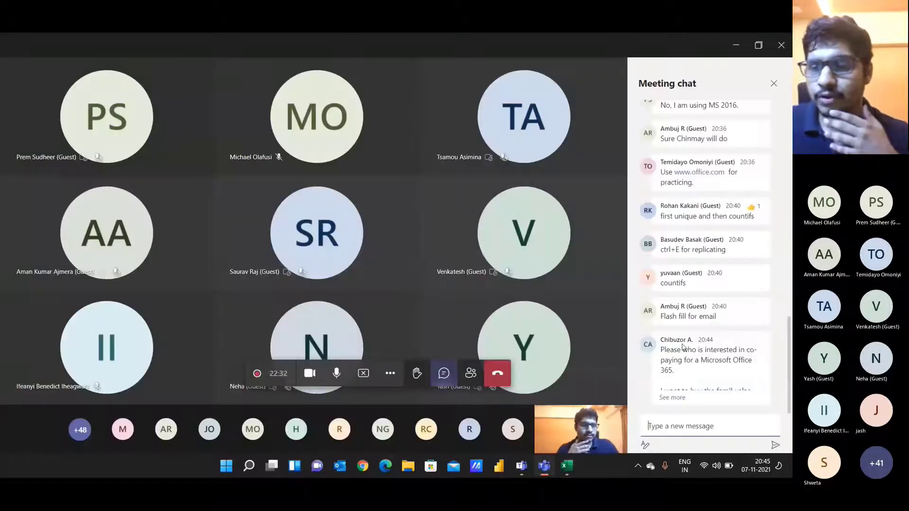
click(683, 397)
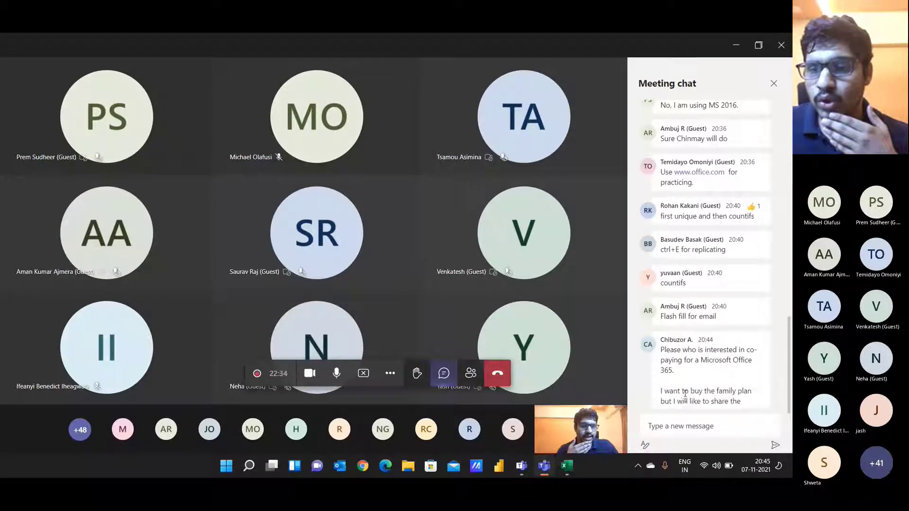
click(684, 425)
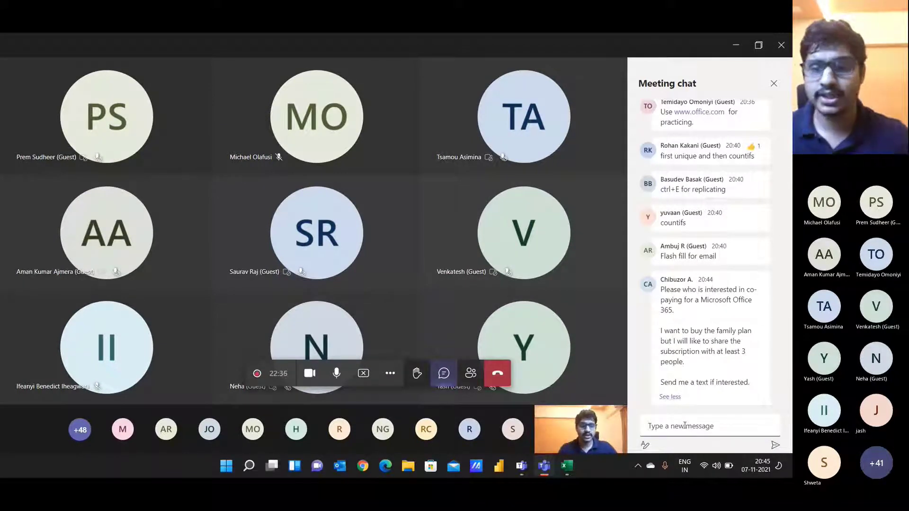
Step: Switch between Teams and Excel, review the I14 notes, and select F13 under Designation
key(alt+Tab)
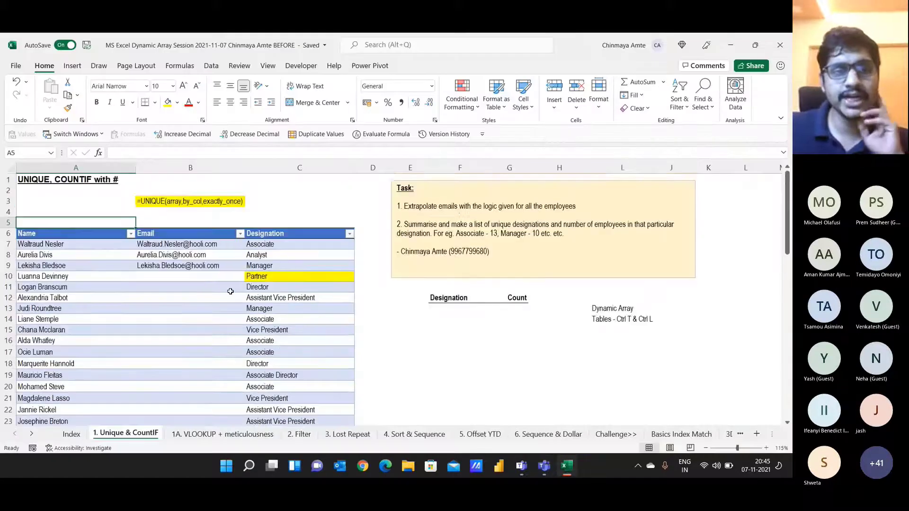
key(alt+Tab)
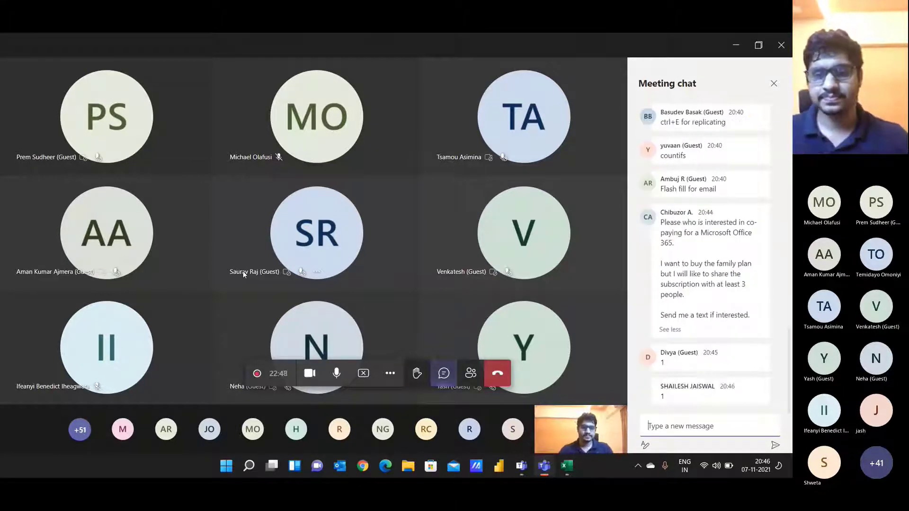
key(alt+Tab)
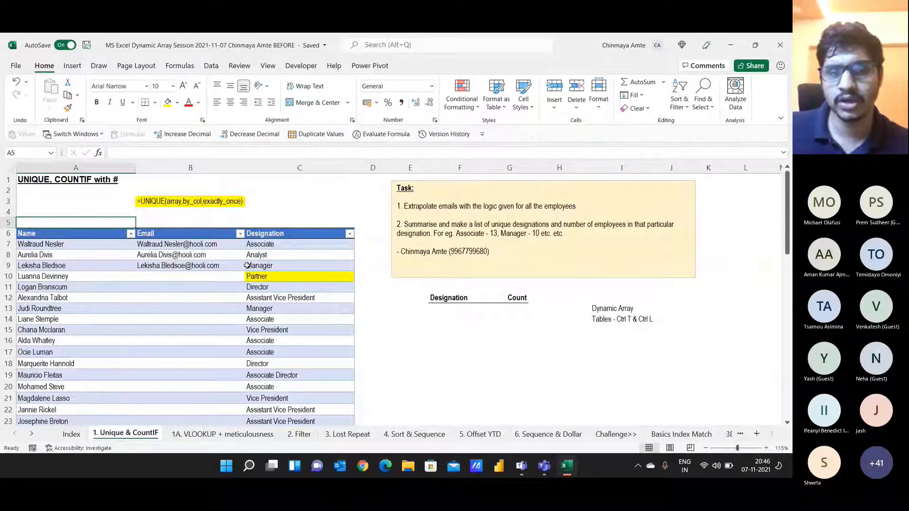
click(633, 320)
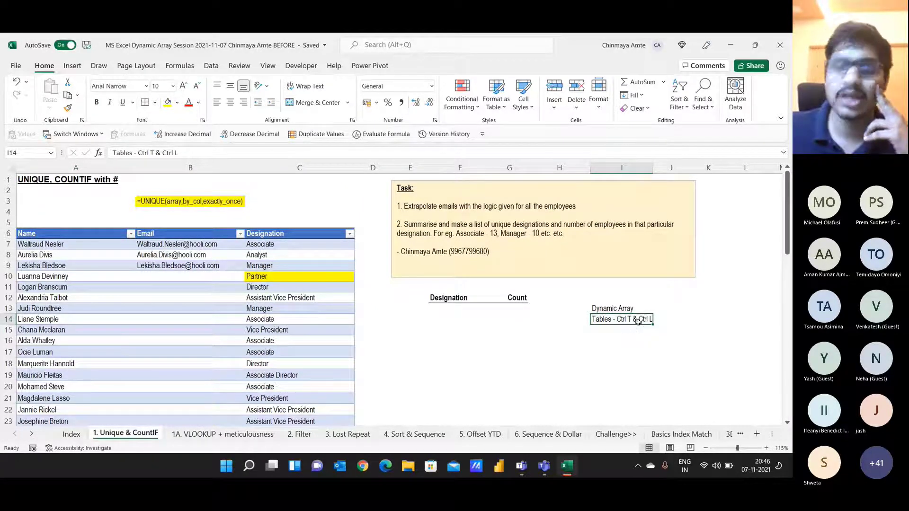
click(624, 339)
click(623, 329)
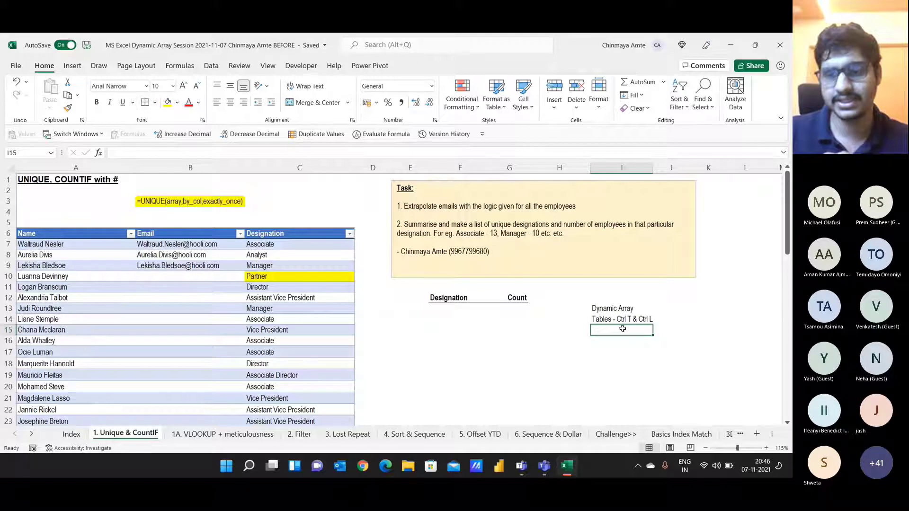
key(Up)
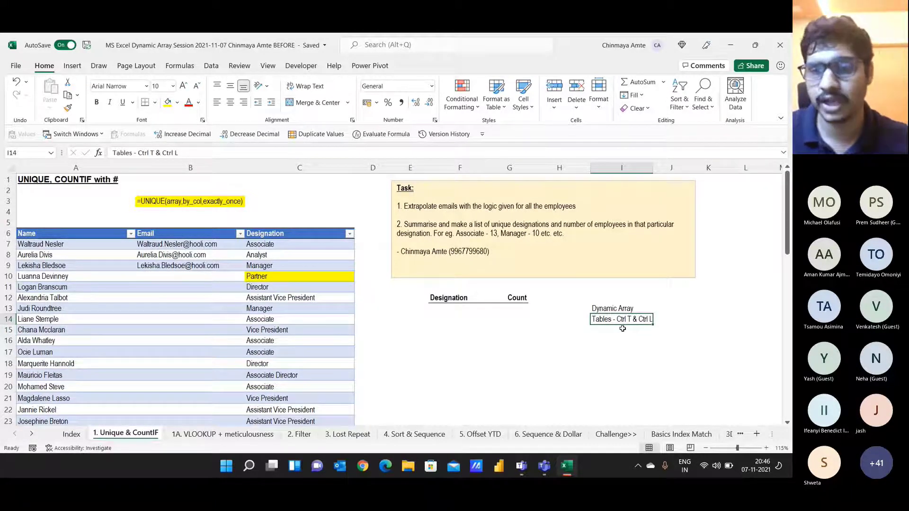
key(alt+Tab)
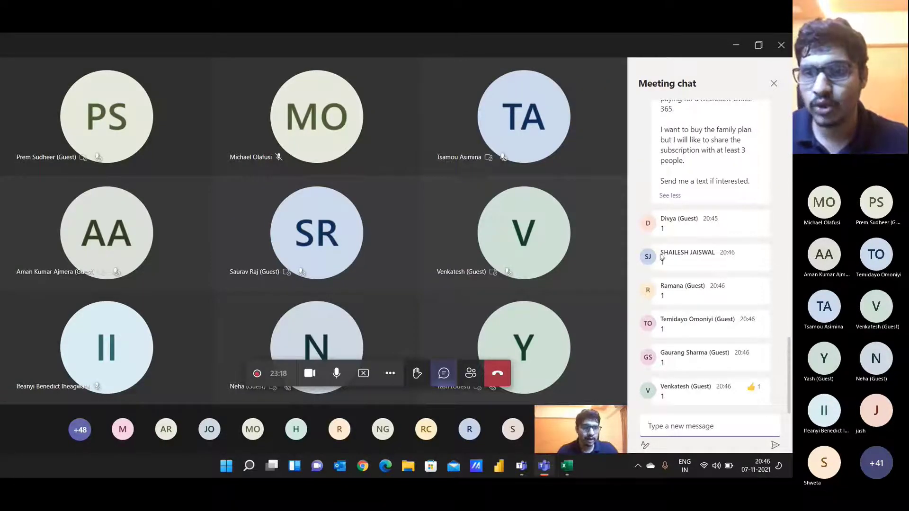
key(alt+Tab)
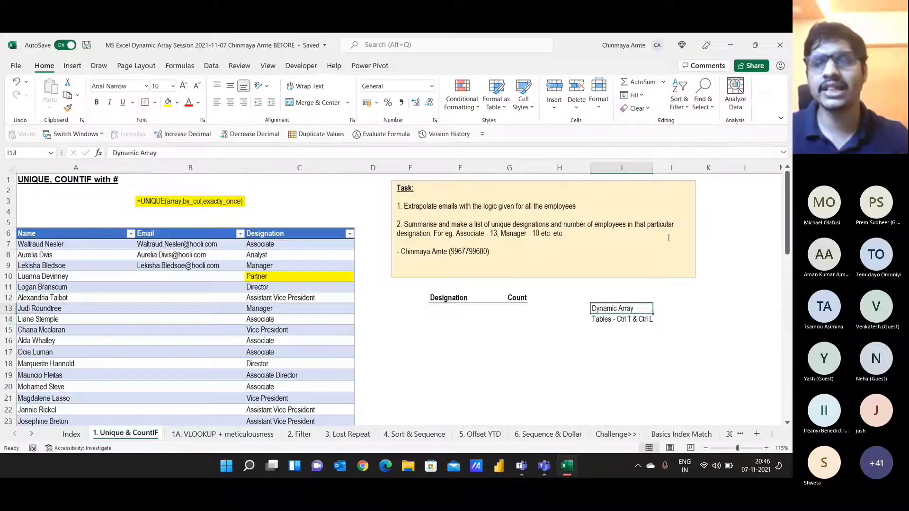
key(Up)
key(Left)
key(Left)
key(Left)
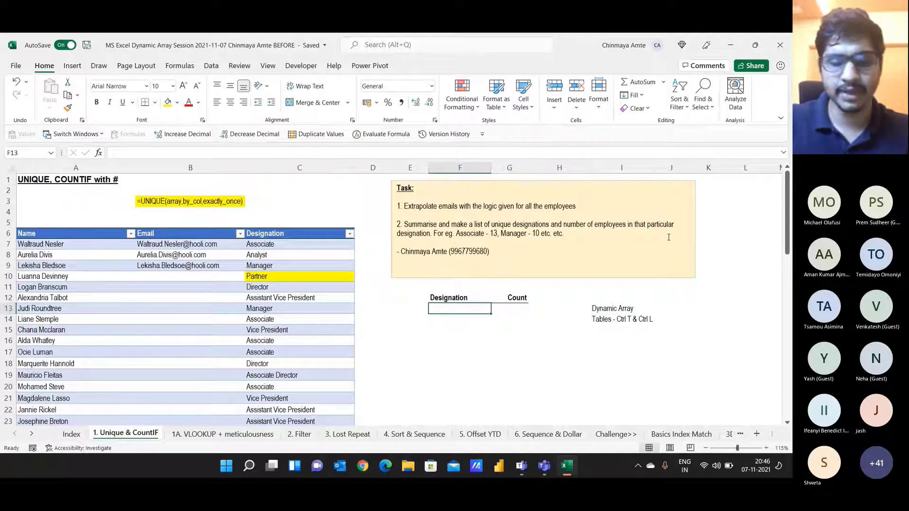
Step: Enter =UNIQUE(Table1[Designation]) in F13 so the designations spill down
text(=uni)
key(Down)
key(Down)
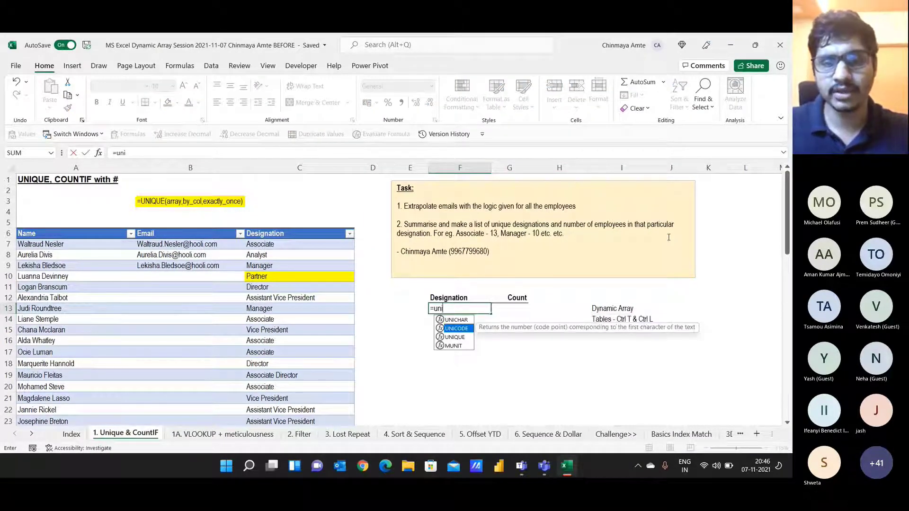
key(Tab)
key(Left)
key(Left)
key(Left)
key(Up)
key(Up)
key(Up)
key(Up)
key(Up)
key(Up)
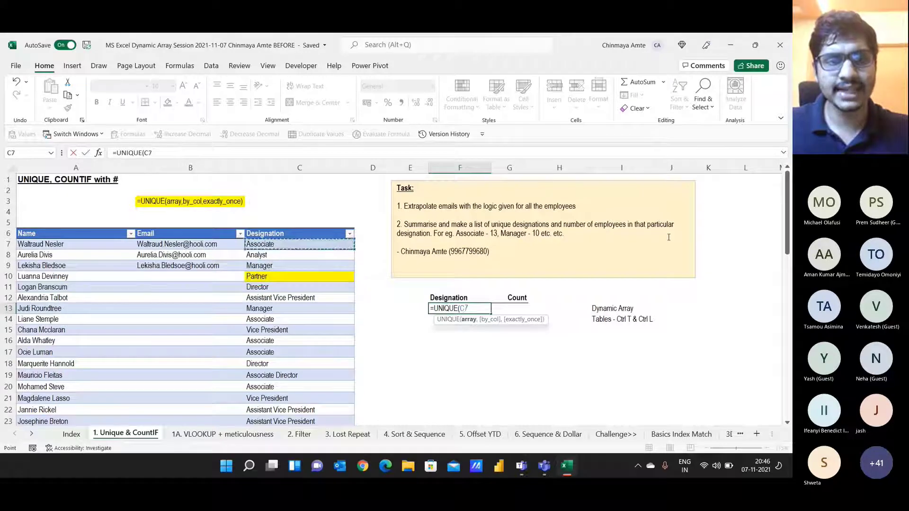
key(ctrl+shift+Down)
key(Tab)
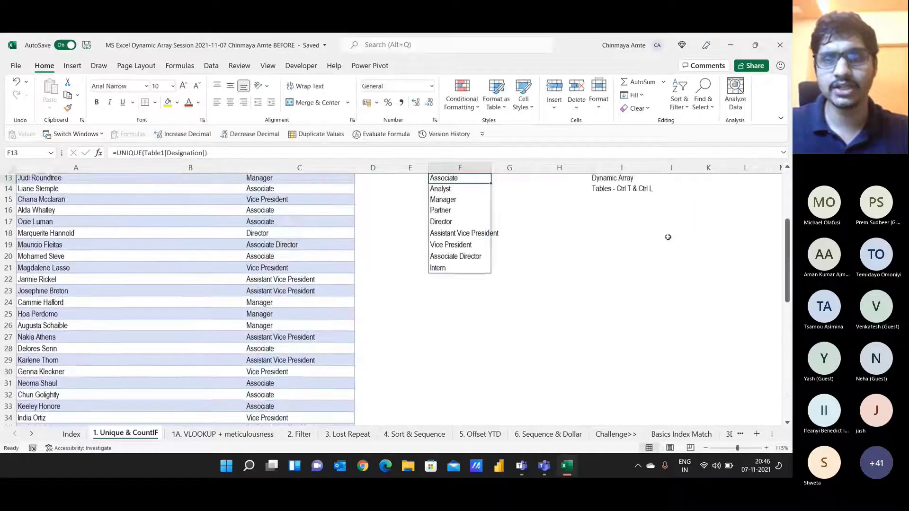
Step: Enter =COUNTIF(Table1[Designation],F13#) in G13 to count each designation
text(=)
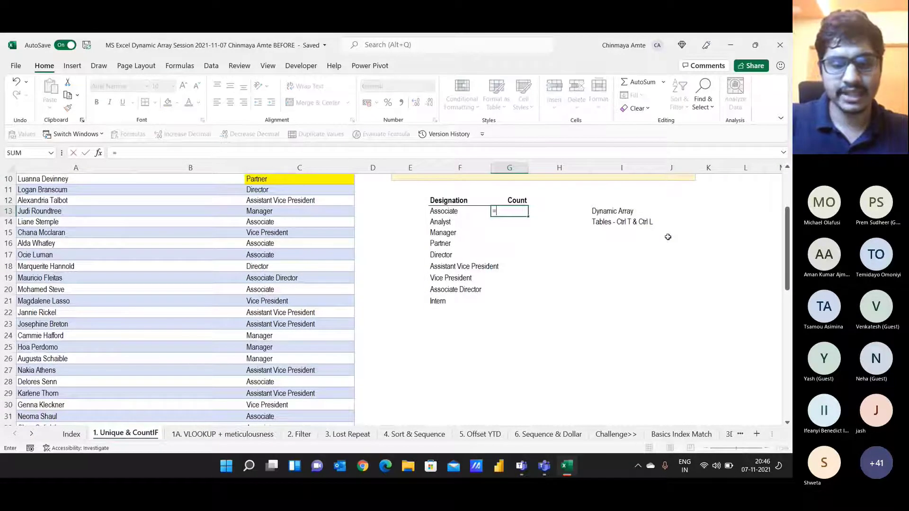
text(countif)
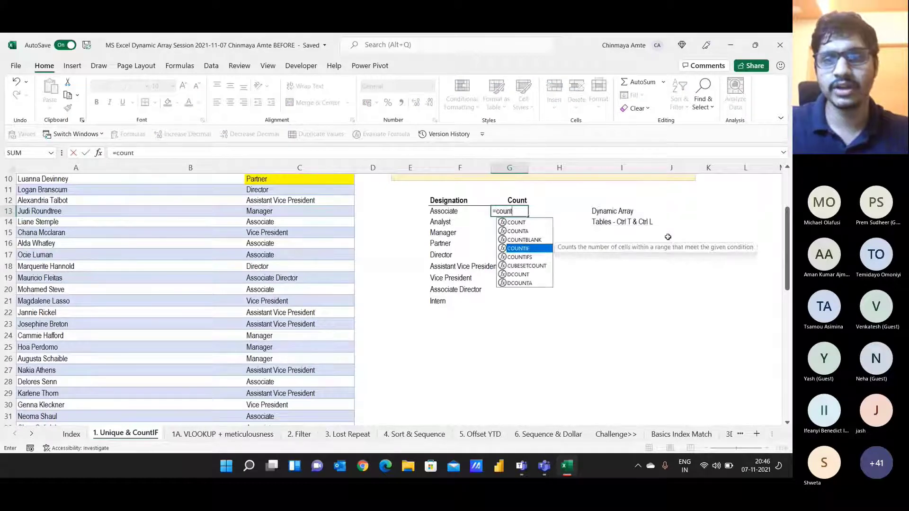
key(Tab)
key(Left)
key(Left)
key(Left)
key(Left)
key(Up)
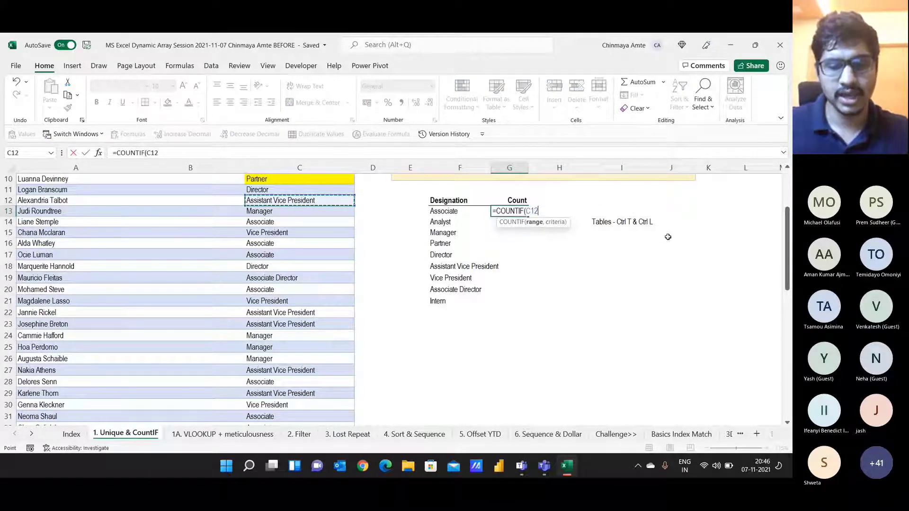
key(ctrl+space)
text(,)
key(Up)
key(Left)
key(Left)
key(Down)
key(Right)
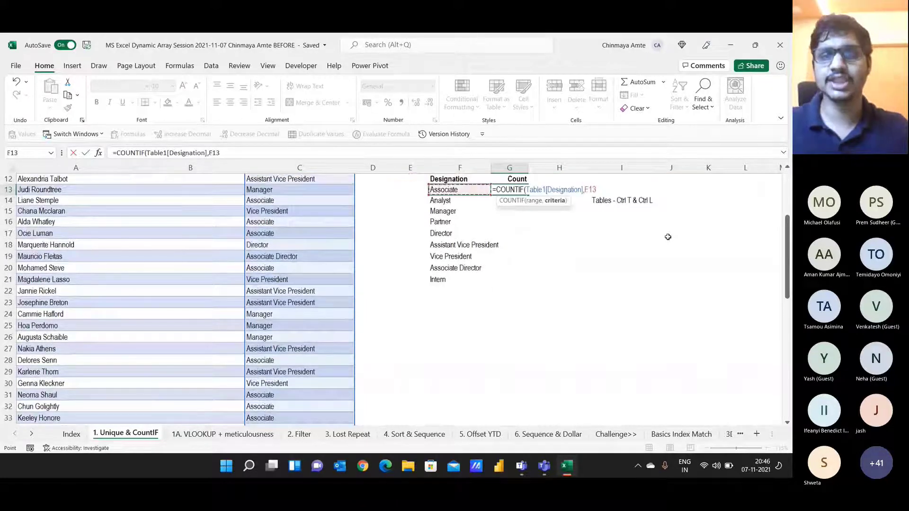
text(#)
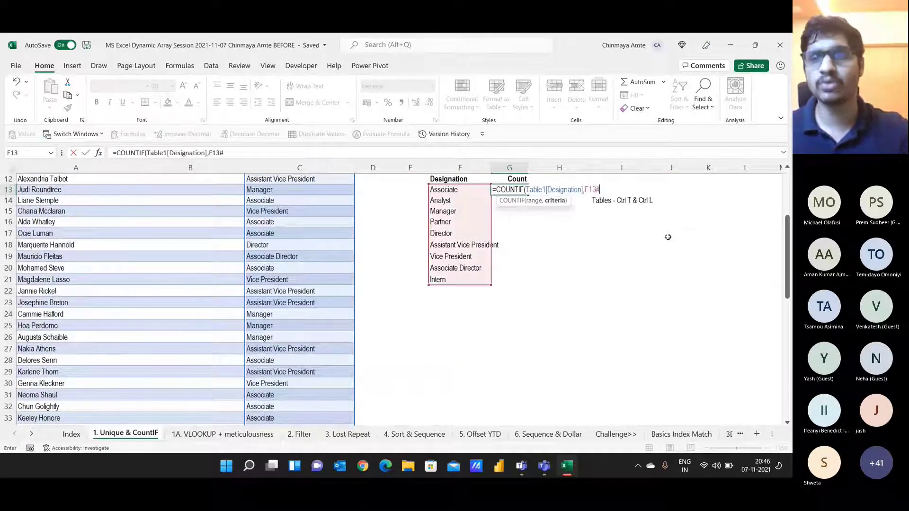
key(Return)
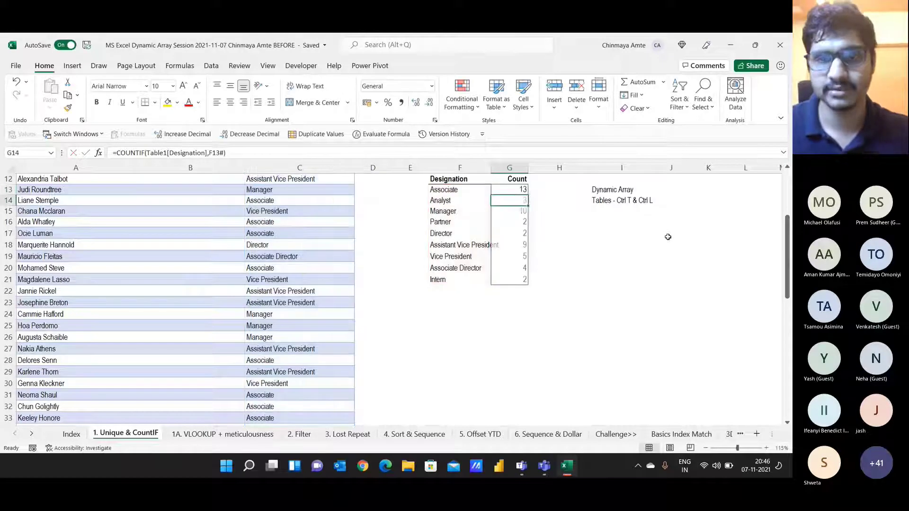
Step: Fill the summary block F13:G21 yellow and highlight the UNIQUE formula in F13
key(Up)
key(Left)
key(shift+Right)
key(ctrl+shift+Down)
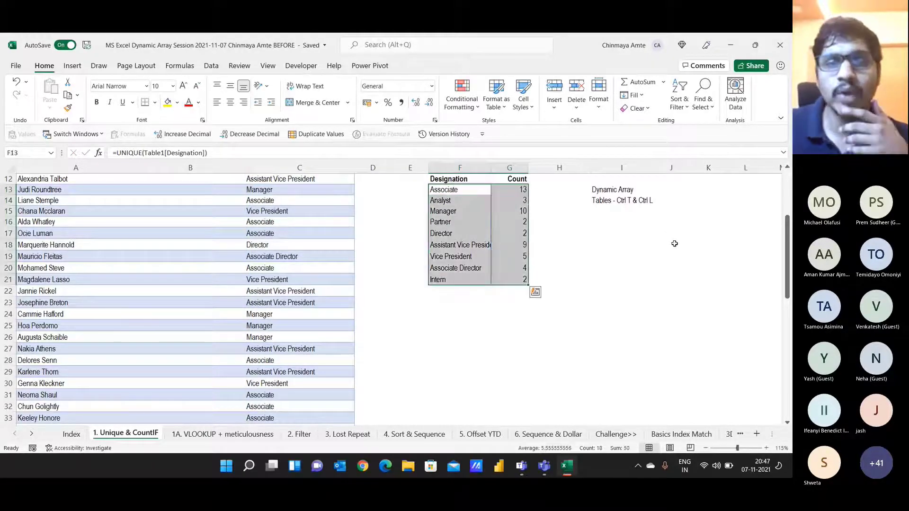
scroll(354, 178, up, 1)
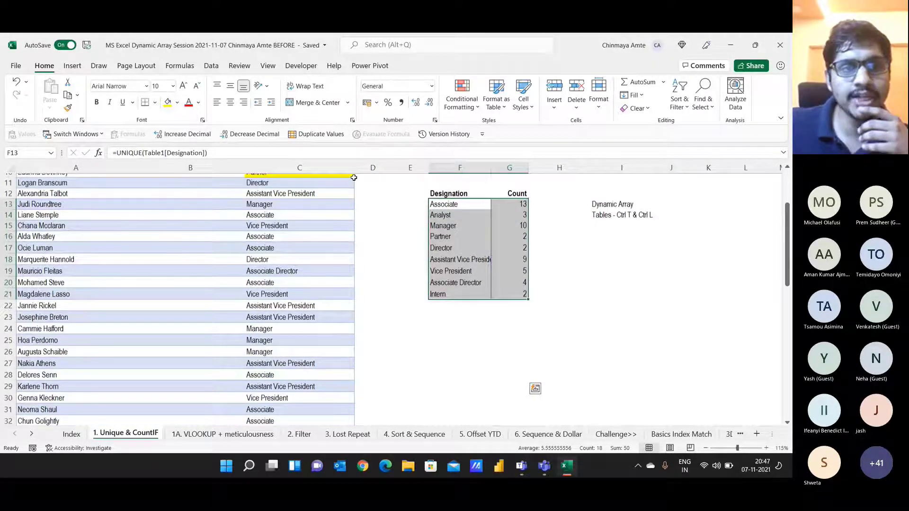
scroll(353, 178, up, 4)
click(167, 101)
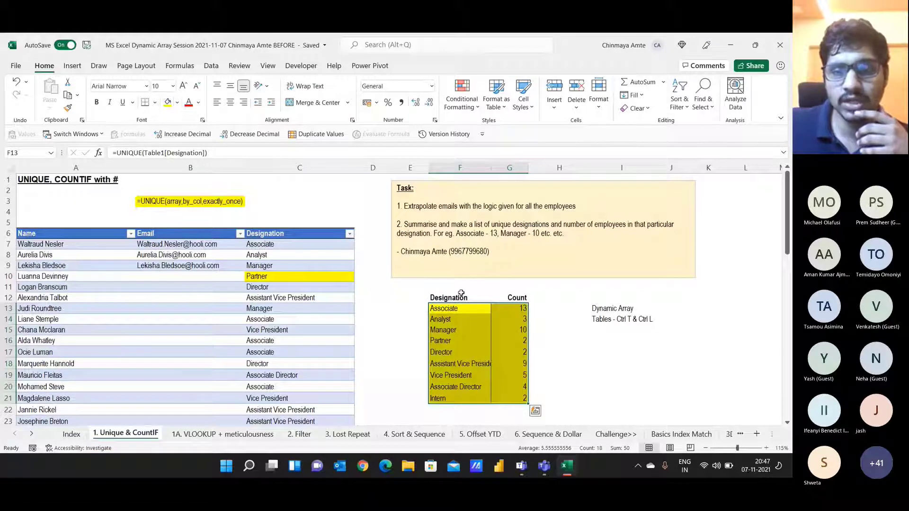
click(460, 307)
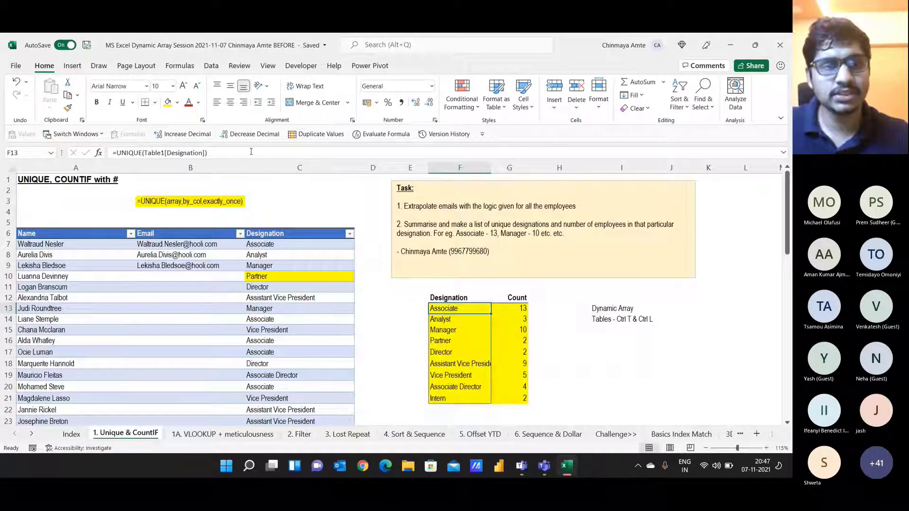
drag(255, 153, 97, 154)
key(alt+Tab)
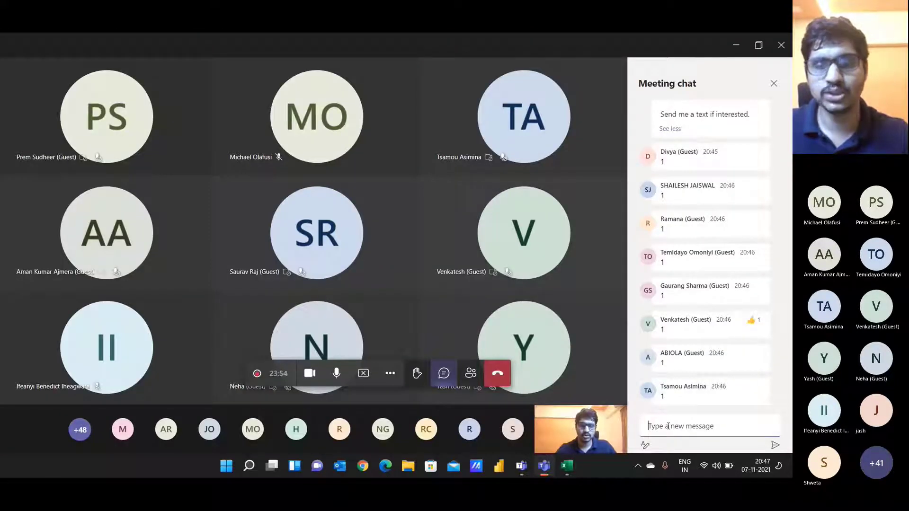
Step: Enter =FORMULATEXT(F13) in J13 to display the UNIQUE formula
key(alt+Tab)
key(Escape)
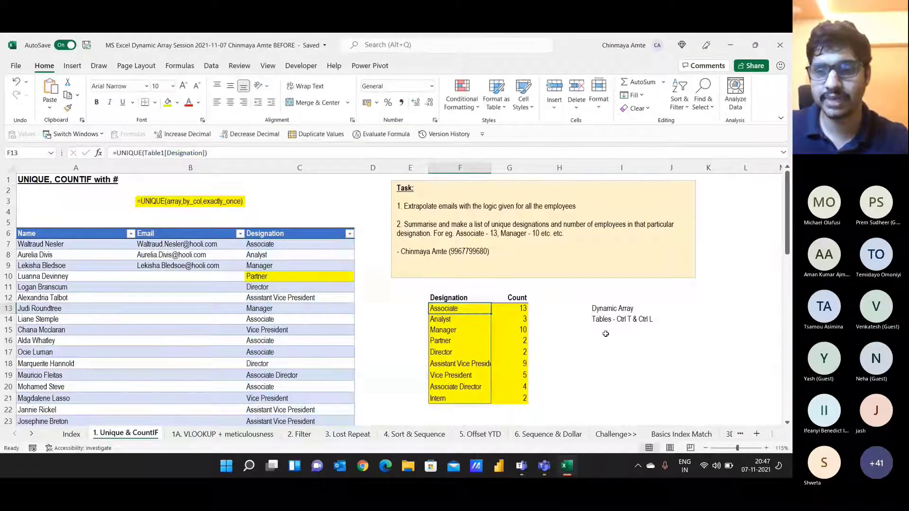
click(606, 333)
key(Up)
key(Up)
key(Right)
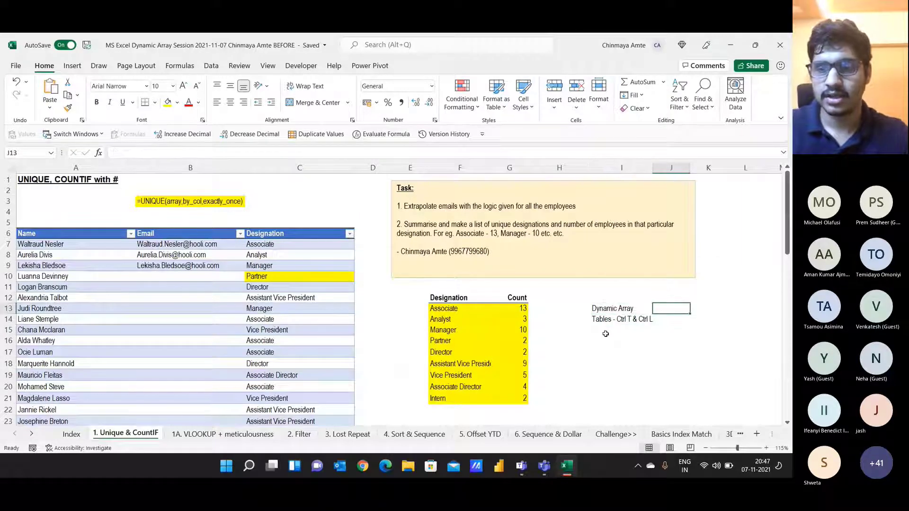
text(=for)
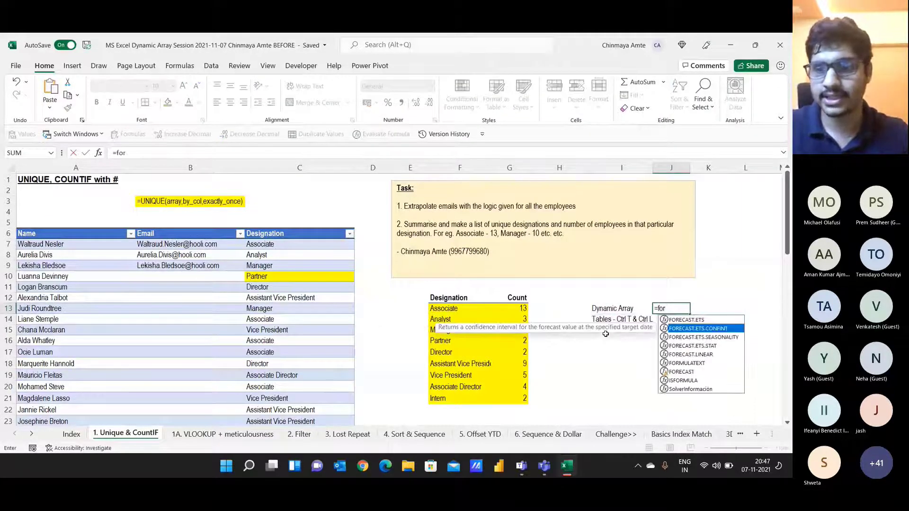
key(Escape)
Step: Enter =FORMULATEXT(G13) in J14 to display the COUNTIF formula
key(Down)
text(=for)
key(Down)
key(Down)
key(Down)
key(Down)
key(Down)
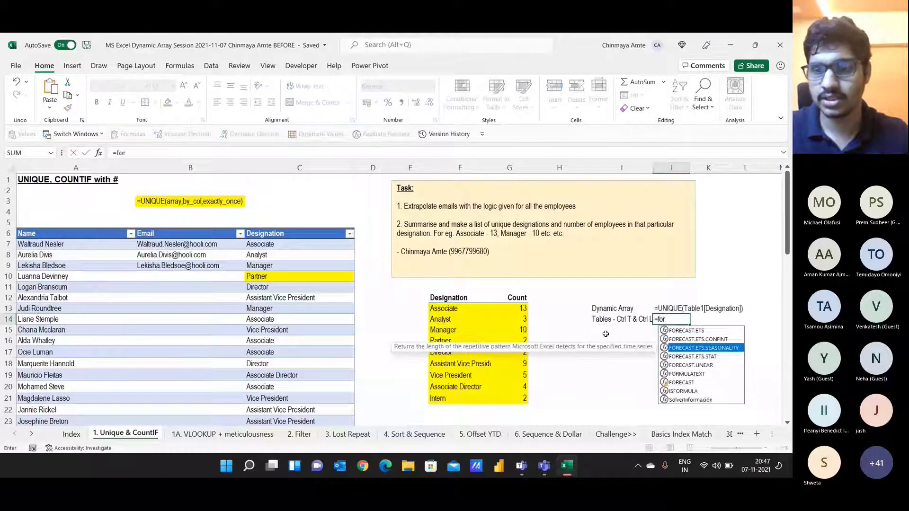
key(Tab)
key(Left)
key(Left)
key(Left)
key(Up)
key(Return)
Step: Reselect the F13:G21 summary block and finish on the Designation heading F12
key(Up)
key(Up)
key(Left)
key(Left)
key(Left)
key(Left)
key(ctrl+shift+Right)
key(ctrl+shift+Down)
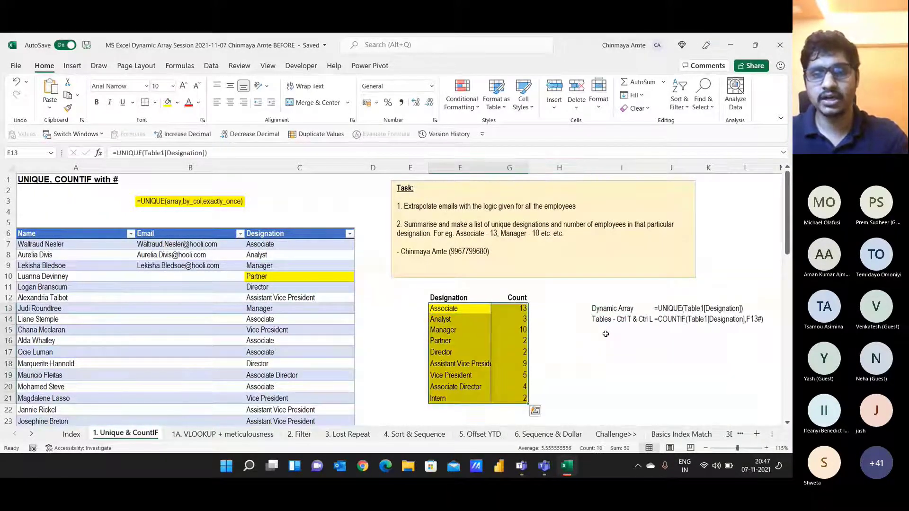
key(Up)
key(Down)
key(ctrl+shift+Right)
key(ctrl+shift+Down)
key(Up)
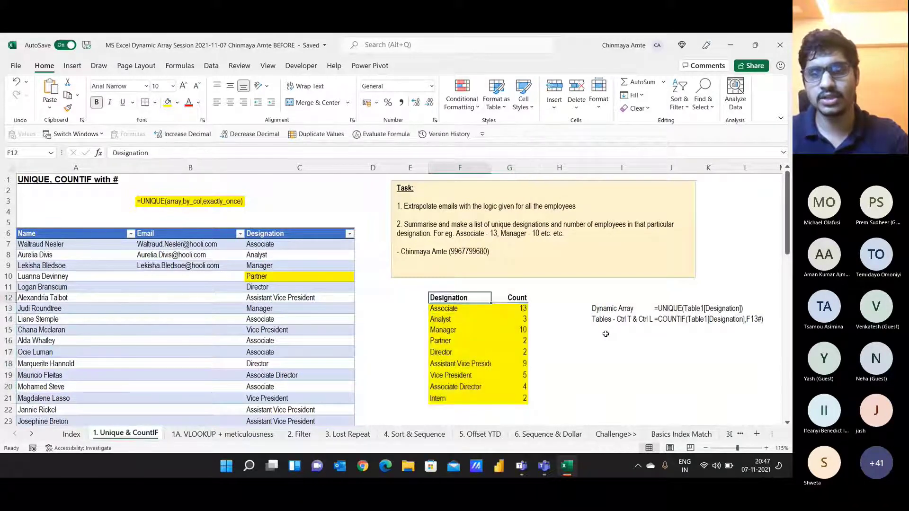
key(alt+Tab)
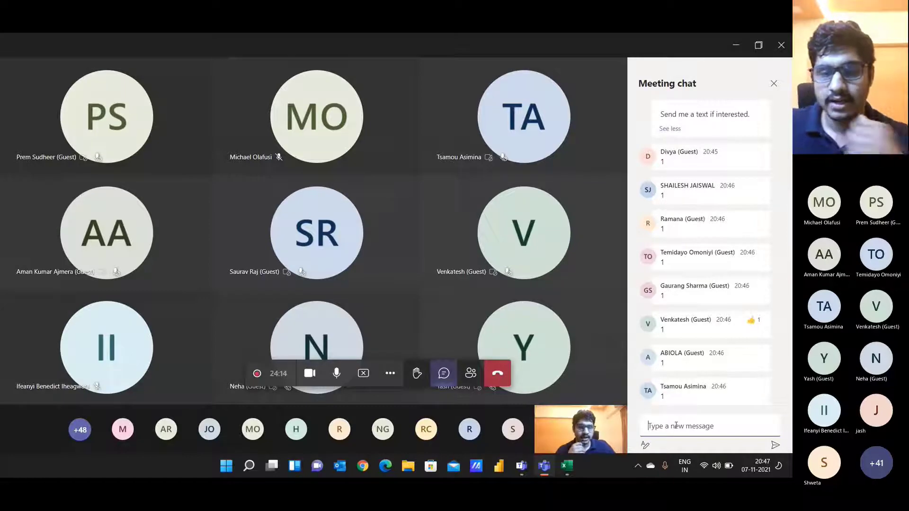
Step: Read the chat question 'Why did we make the table?', then return to Excel
key(alt+Tab)
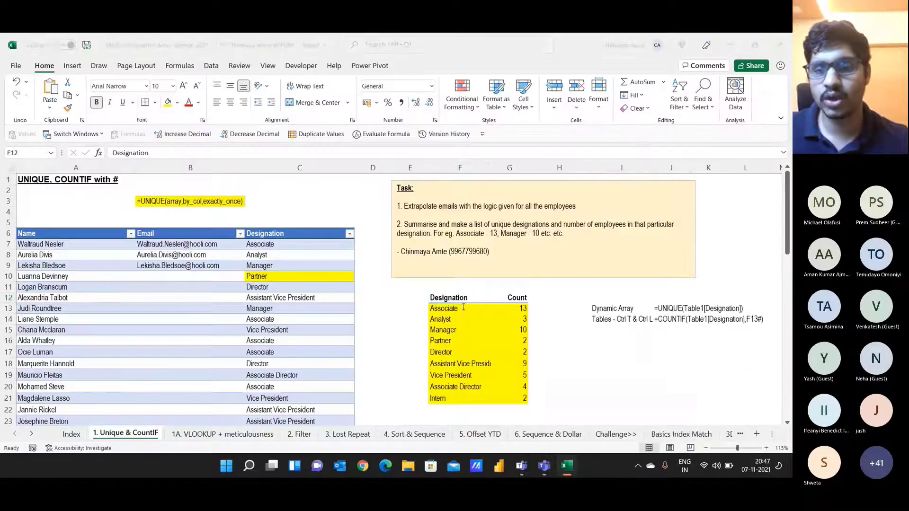
key(alt+Tab)
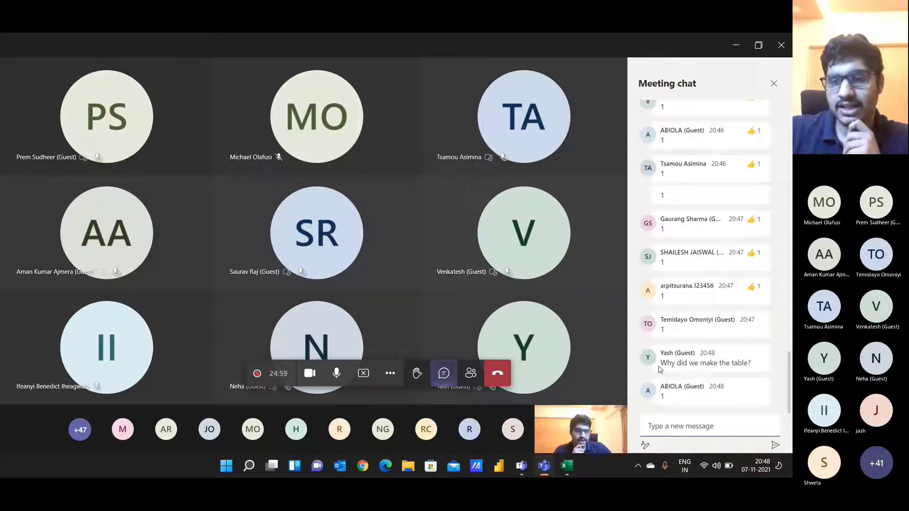
drag(659, 368, 760, 366)
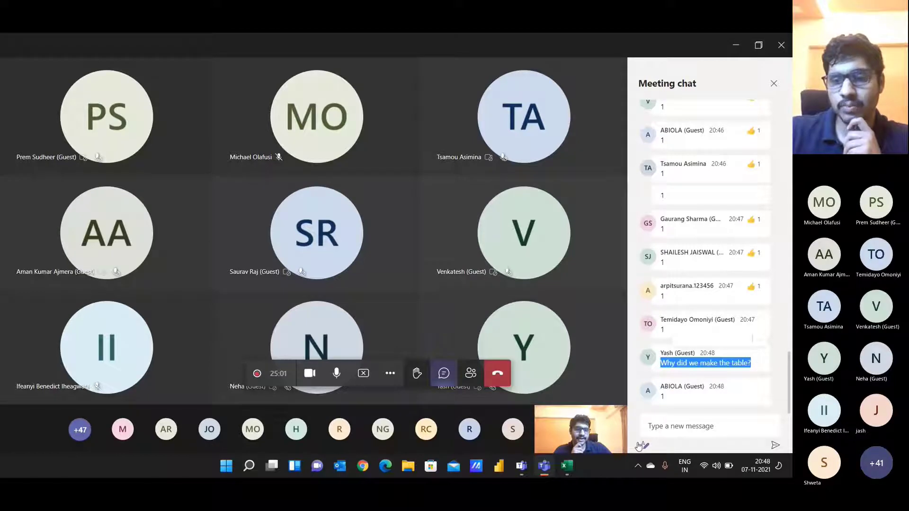
key(alt+Tab)
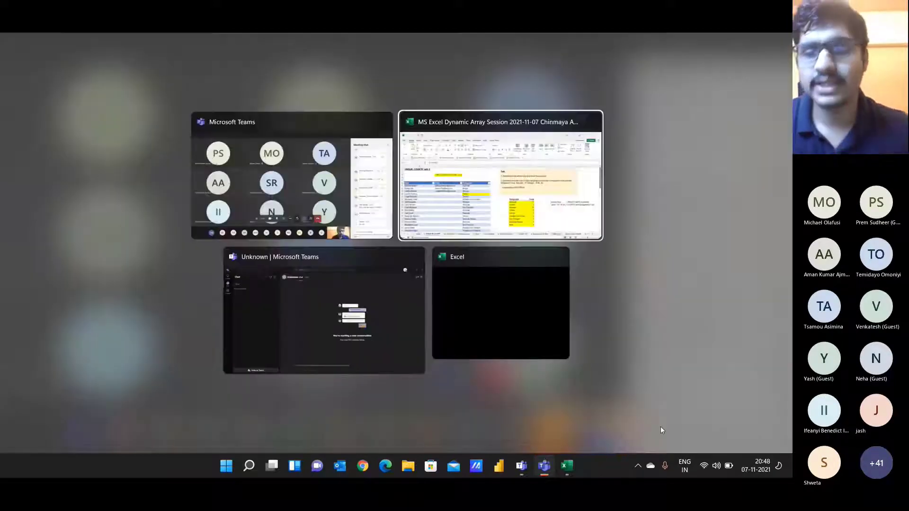
key(alt+Tab)
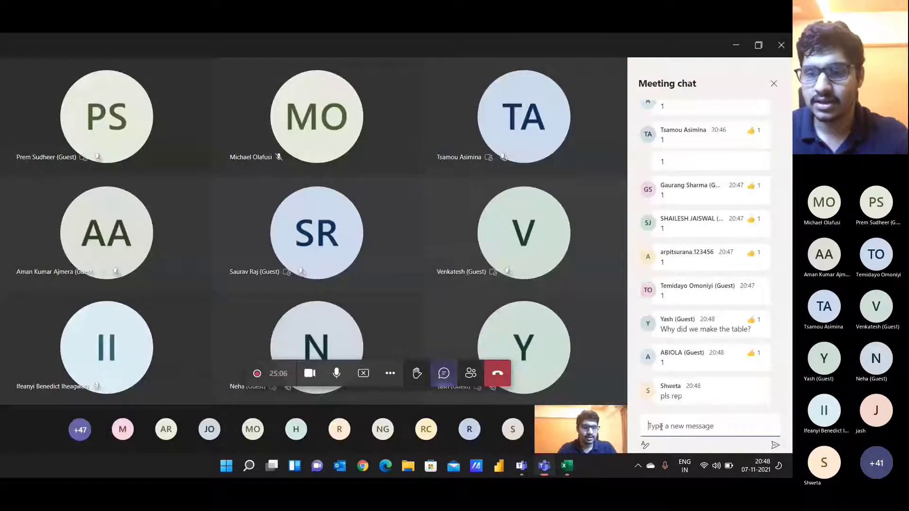
key(alt+Tab)
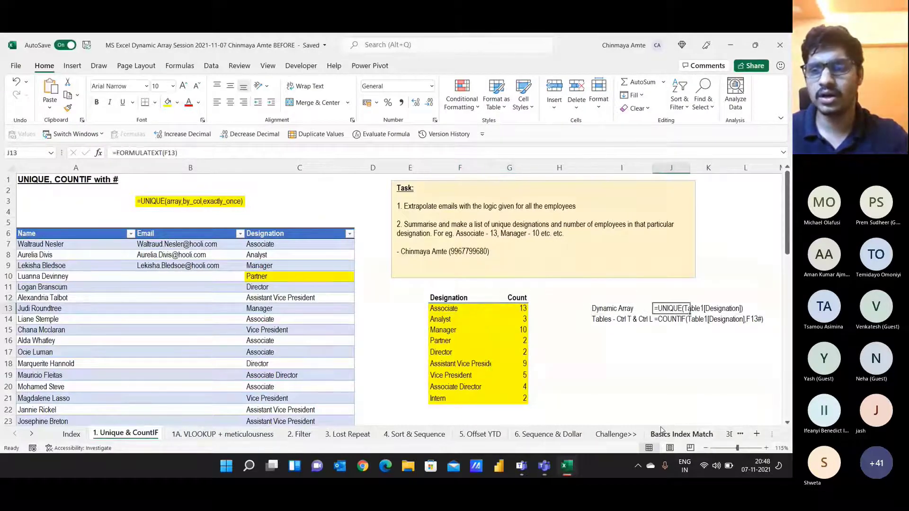
Step: Select the UNIQUE spill range starting at F13 and delete the formula
key(Down)
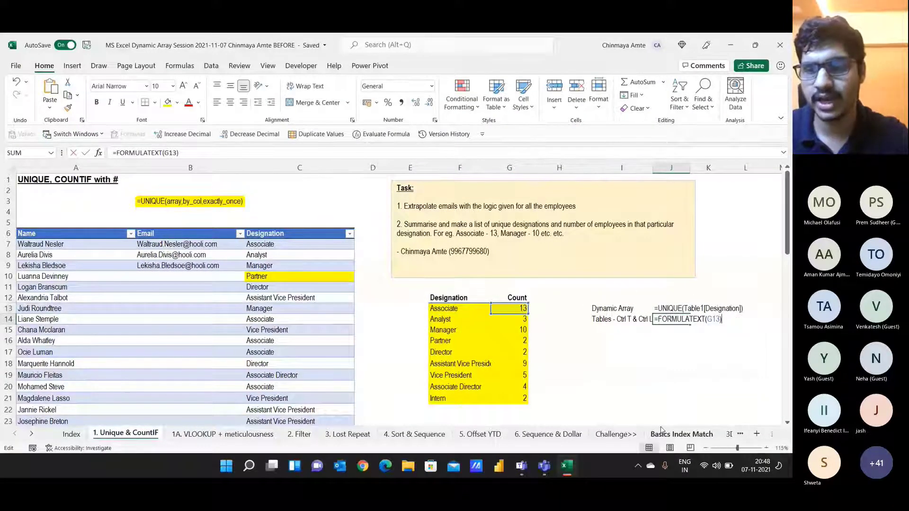
key(Up)
key(Left)
key(Left)
key(Left)
key(Left)
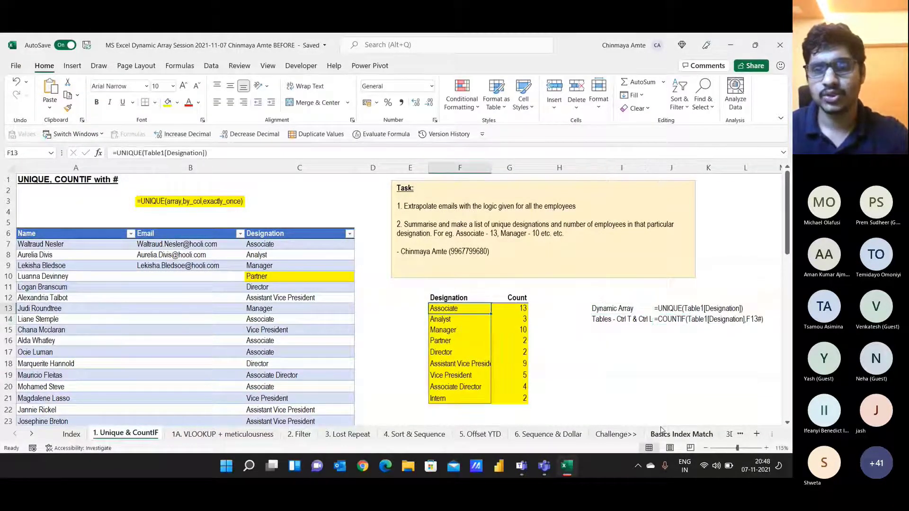
key(Right)
key(alt+Tab)
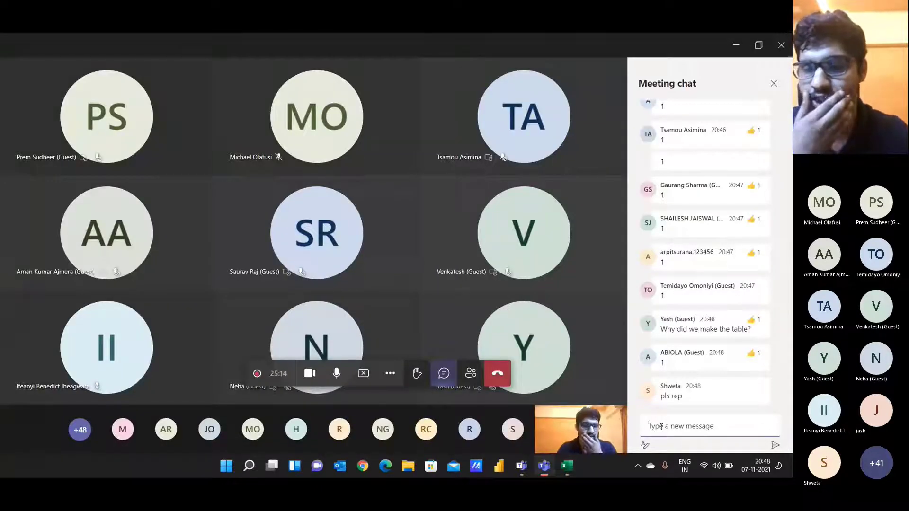
key(alt+Tab)
key(Left)
key(ctrl+shift+Down)
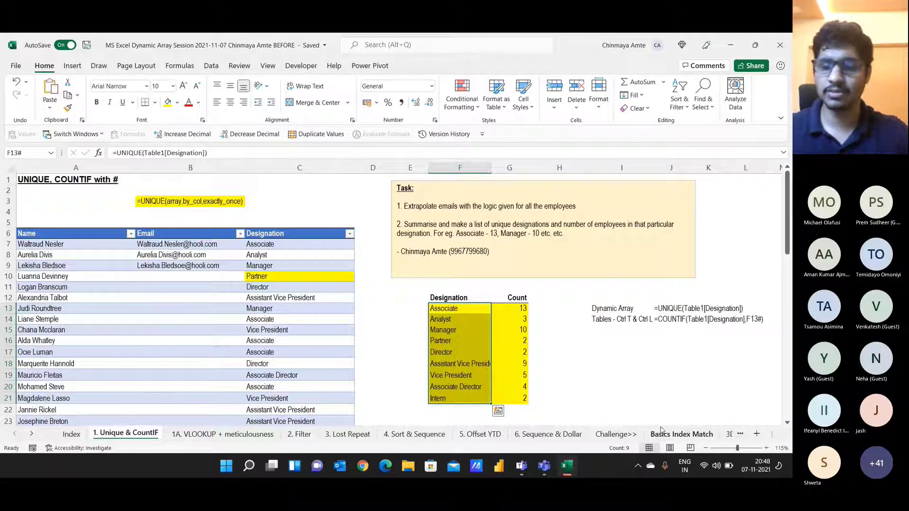
key(Delete)
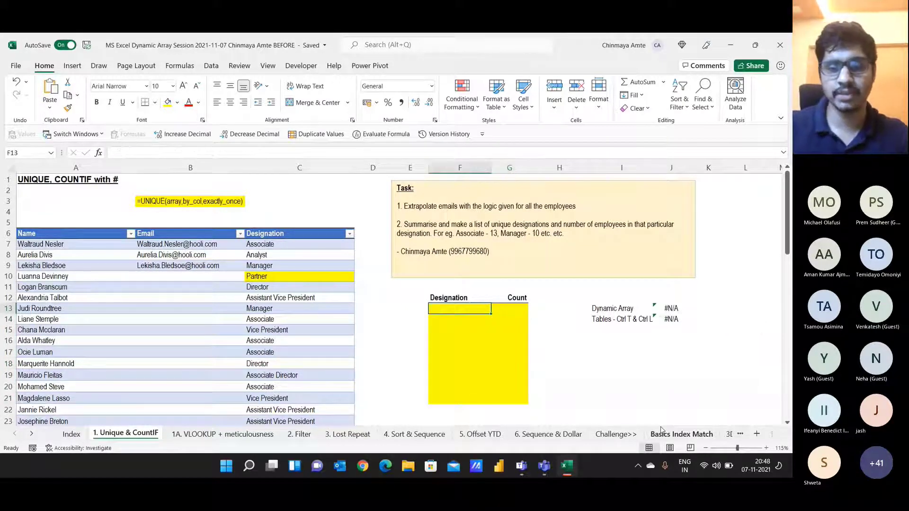
Step: Enter =UNIQUE(Table1[Designation]) in F13 so the unique designations spill
text(=uni)
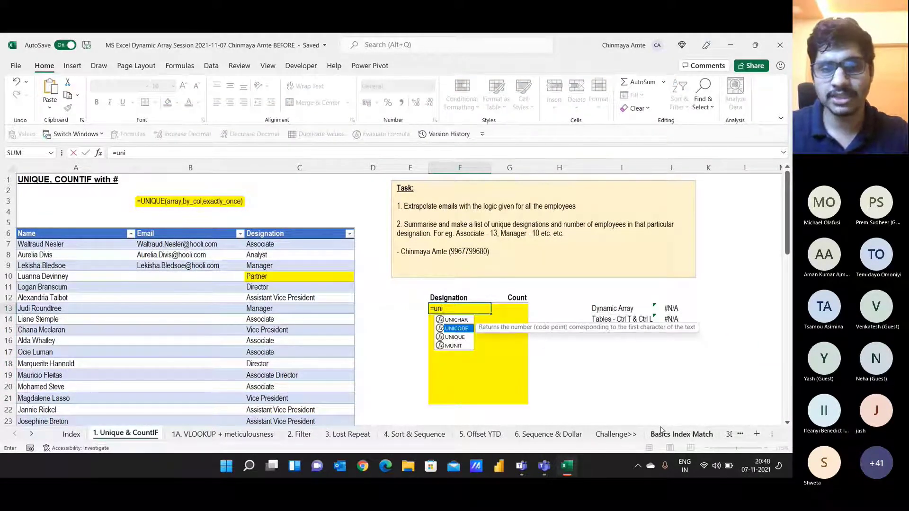
key(Tab)
key(Left)
key(Left)
key(Left)
key(Up)
key(Up)
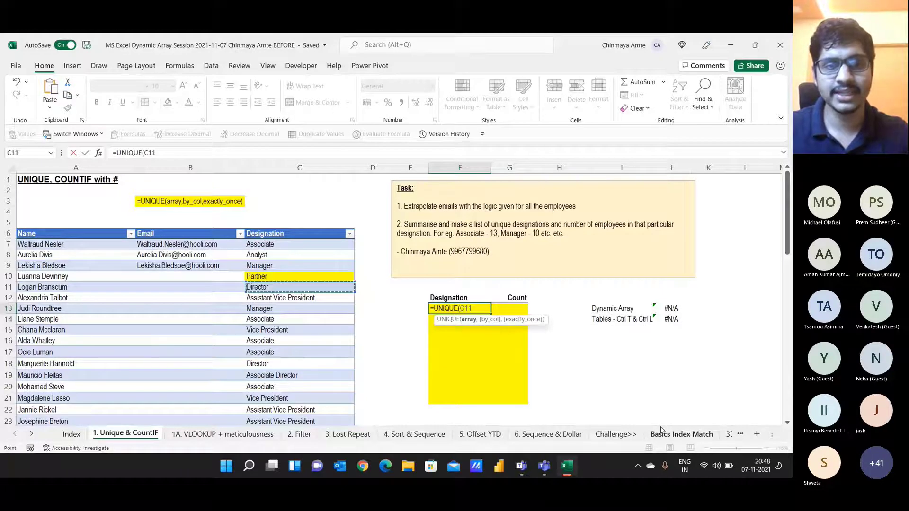
key(Up)
key(Up)
key(Up)
key(Up)
key(ctrl+shift+Down)
text())
key(Return)
key(Up)
key(Up)
key(Up)
Step: Enter =COUNTIF(Table1[Designation],F13#) in G13 so the counts spill beside the designations
key(Right)
key(Right)
key(Down)
key(Down)
key(Left)
text(=coun)
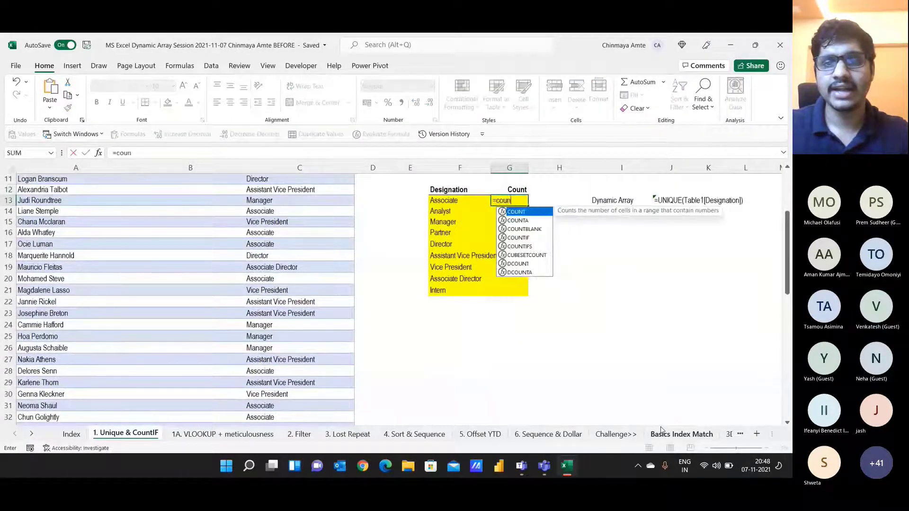
key(Down)
key(Down)
key(Down)
key(Tab)
key(Left)
key(Up)
key(Up)
key(Up)
key(Up)
key(Up)
key(Up)
key(Up)
key(Up)
key(Up)
key(Up)
key(Up)
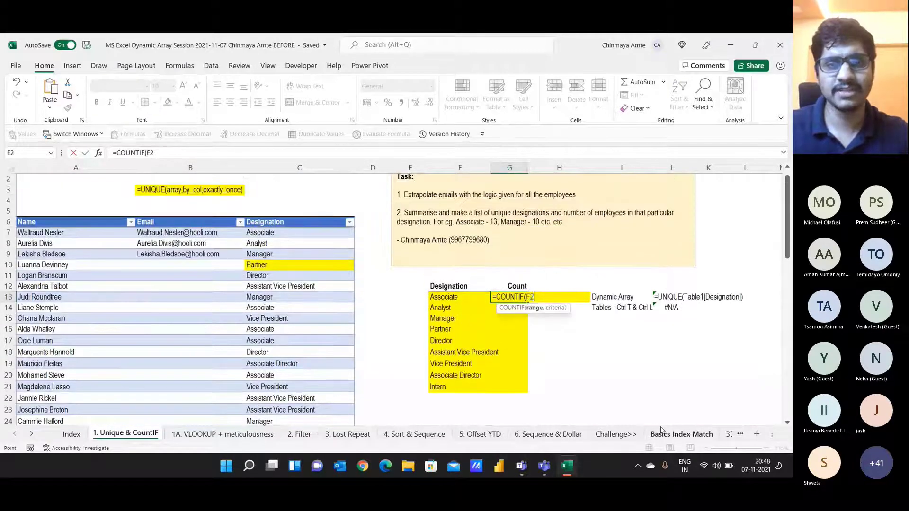
key(Left)
key(Left)
key(Left)
key(Down)
key(Down)
key(Down)
key(Down)
key(Down)
key(ctrl+shift+Down)
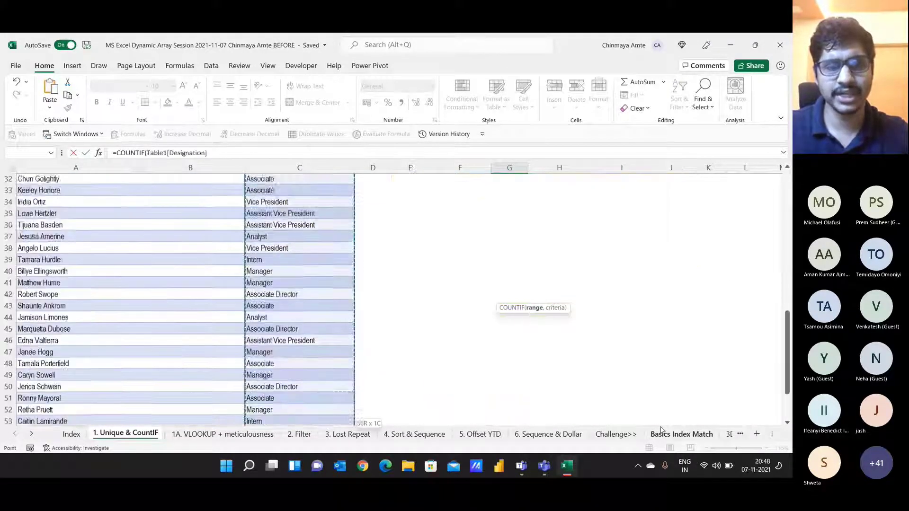
text(,)
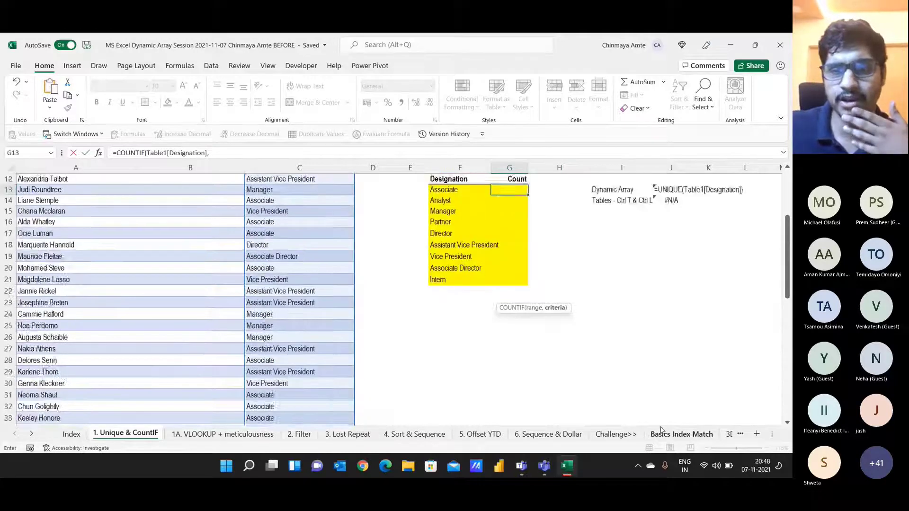
click(453, 311)
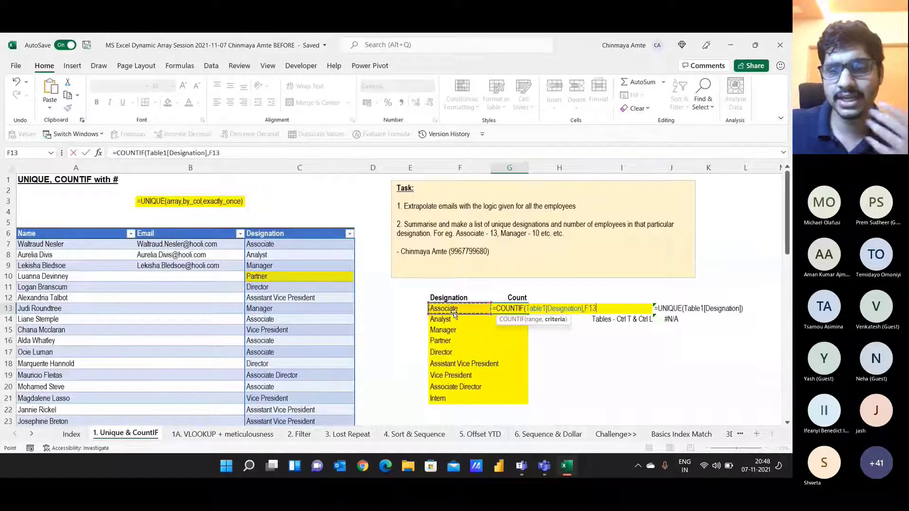
text(#)
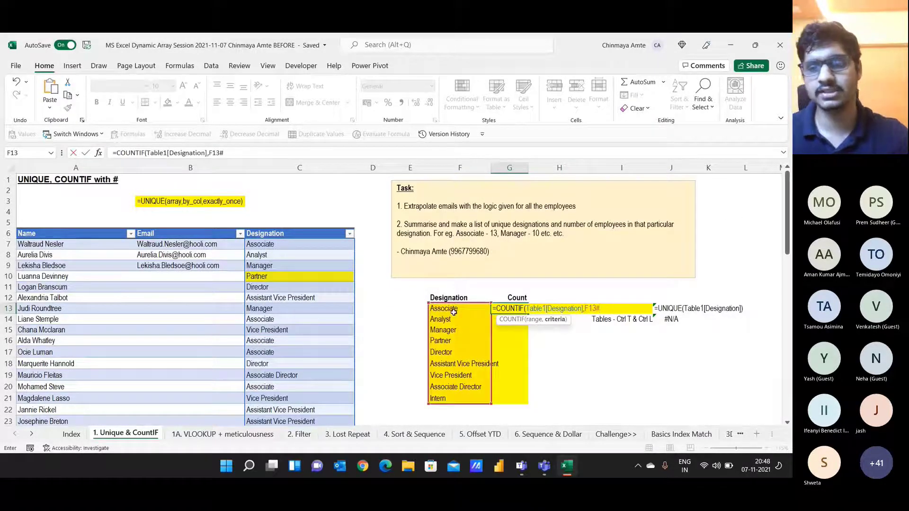
key(ctrl+Return)
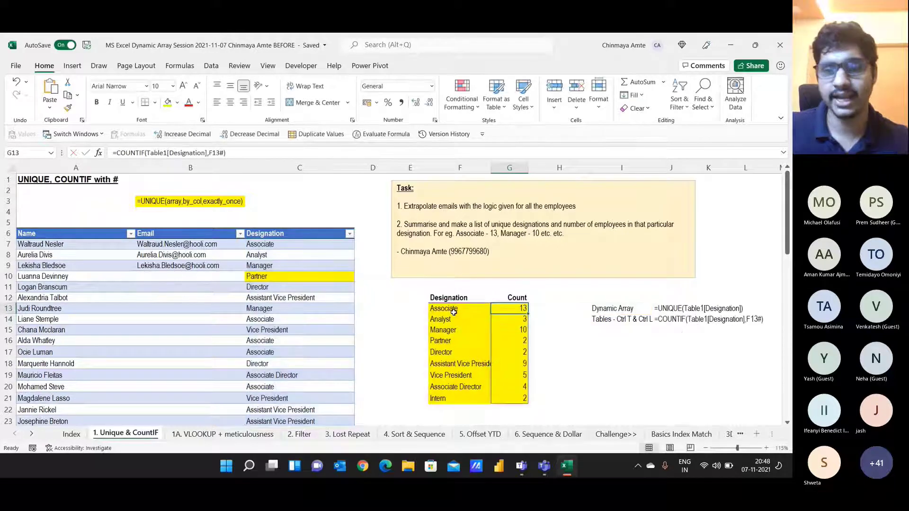
Step: Select the F12:G21 summary block to review the spilled designations and counts
key(ctrl+shift+Down)
key(ctrl+shift+Left)
key(Up)
key(Left)
key(ctrl+shift+Down)
key(ctrl+shift+Right)
key(Left)
key(Left)
key(Left)
key(Up)
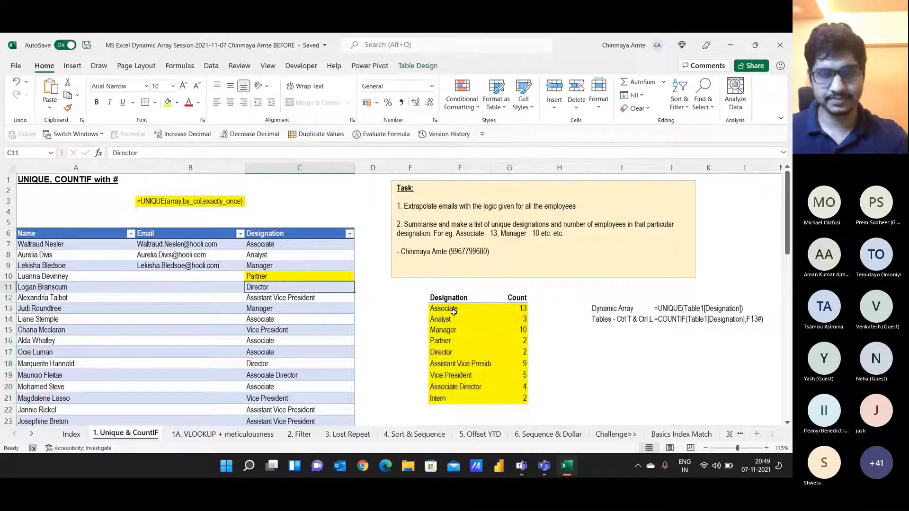
key(alt+Tab)
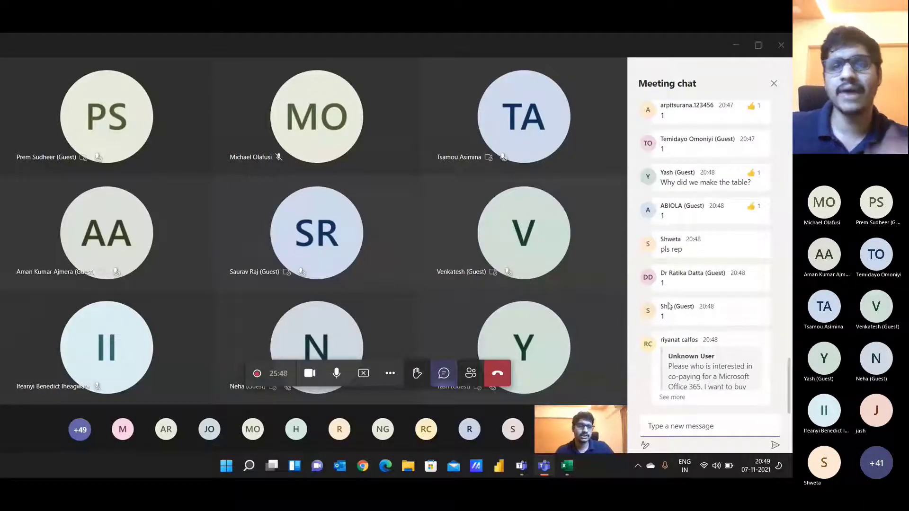
key(alt+Tab)
scroll(360, 316, down, 5)
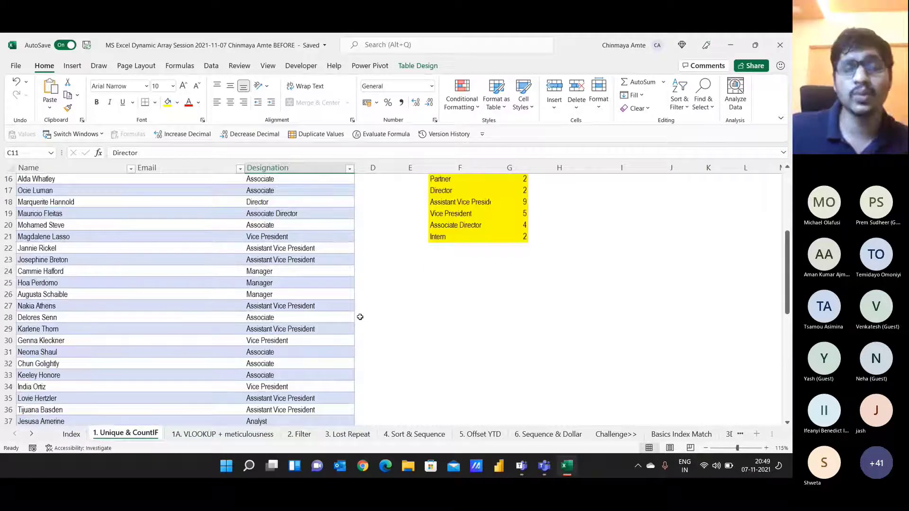
scroll(359, 316, up, 5)
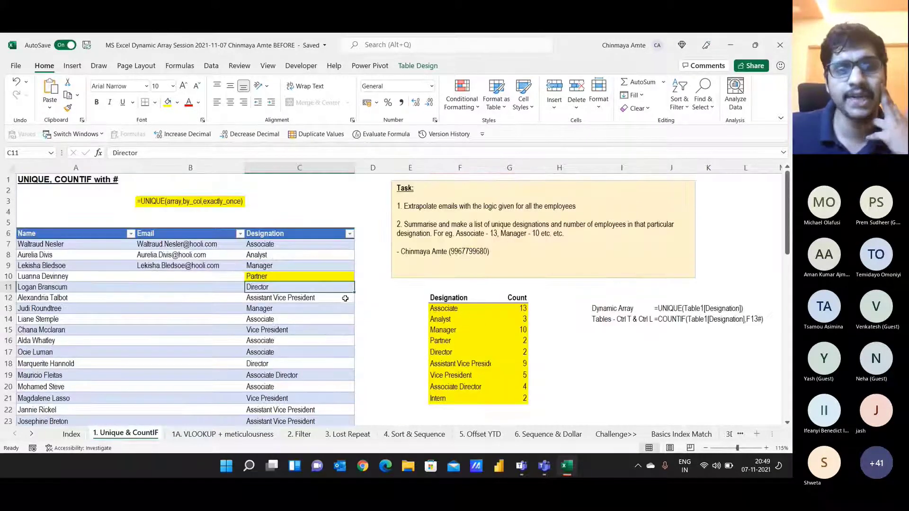
Step: Set the Partner cell C10 to No Fill, then check the last designation and its count in G21
click(338, 277)
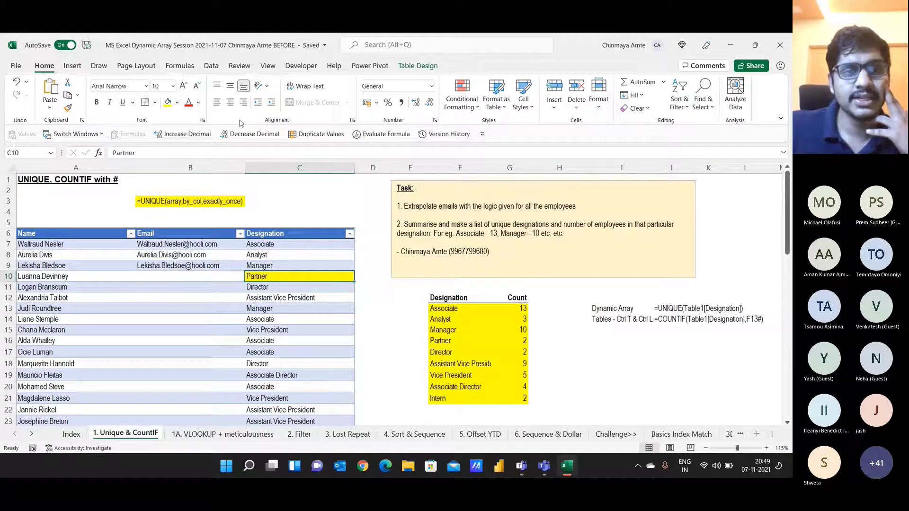
click(176, 102)
click(187, 213)
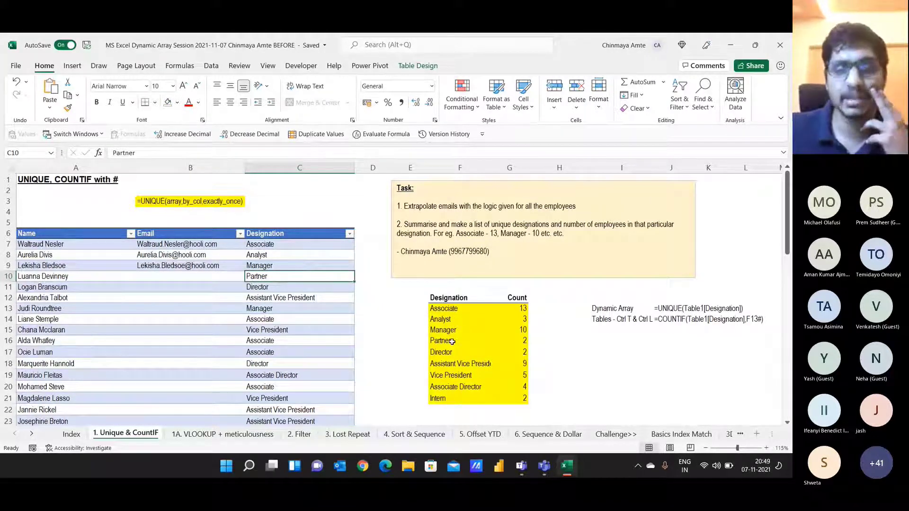
scroll(476, 381, down, 1)
click(446, 365)
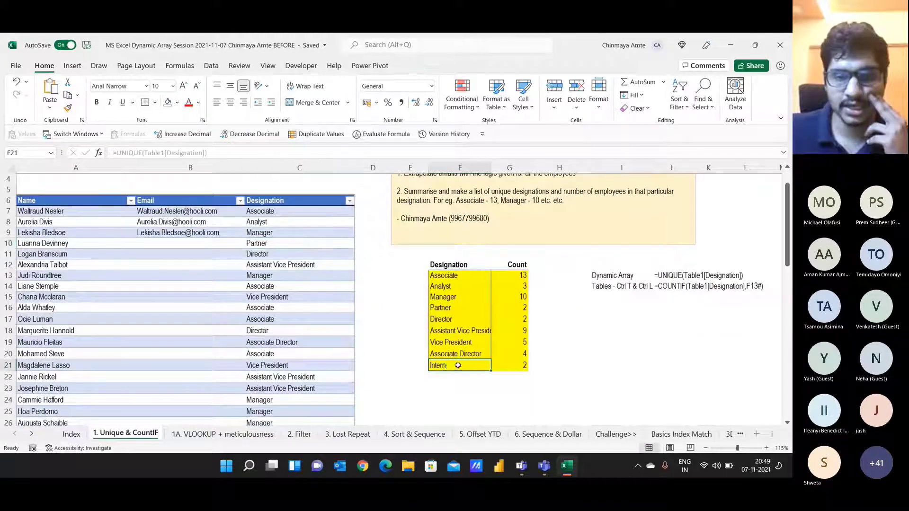
click(510, 366)
scroll(510, 368, down, 4)
scroll(510, 368, down, 11)
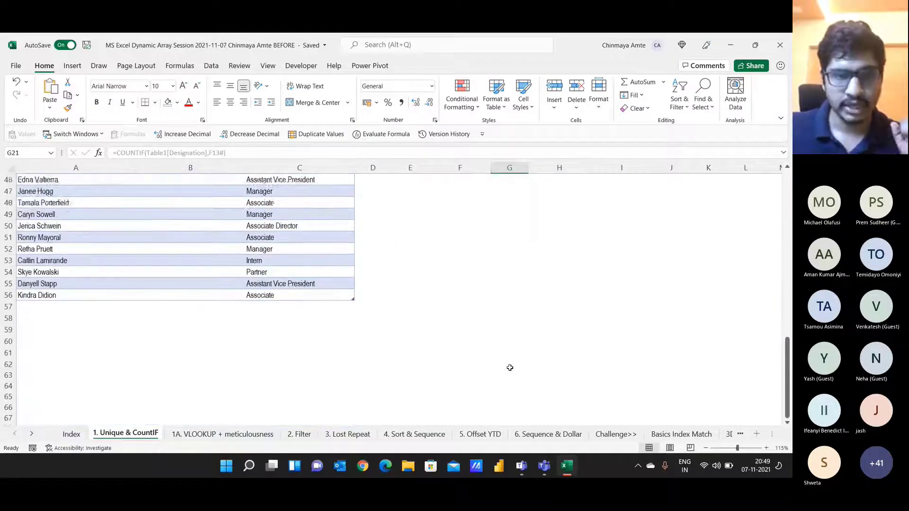
Step: Add a table row with a new person's name and the designation Excel Consultant
click(57, 269)
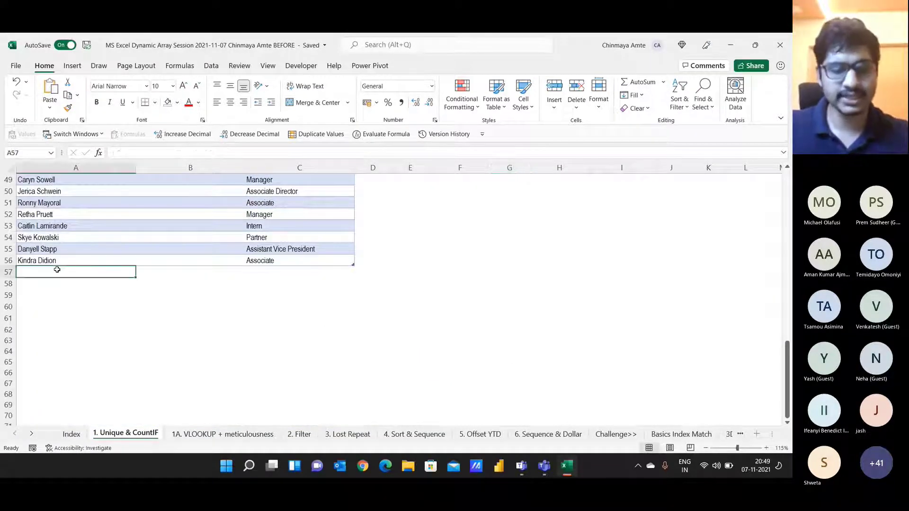
key(Tab)
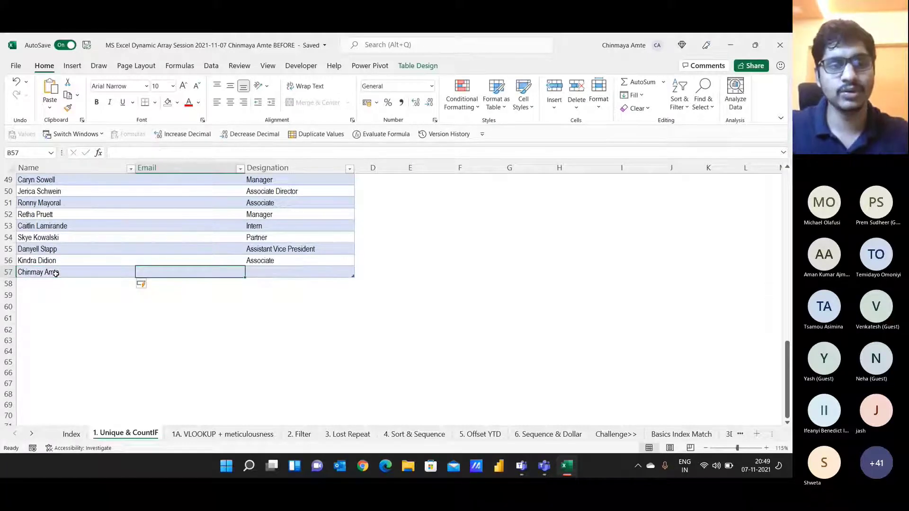
key(Tab)
text(Excel Consultant)
key(Return)
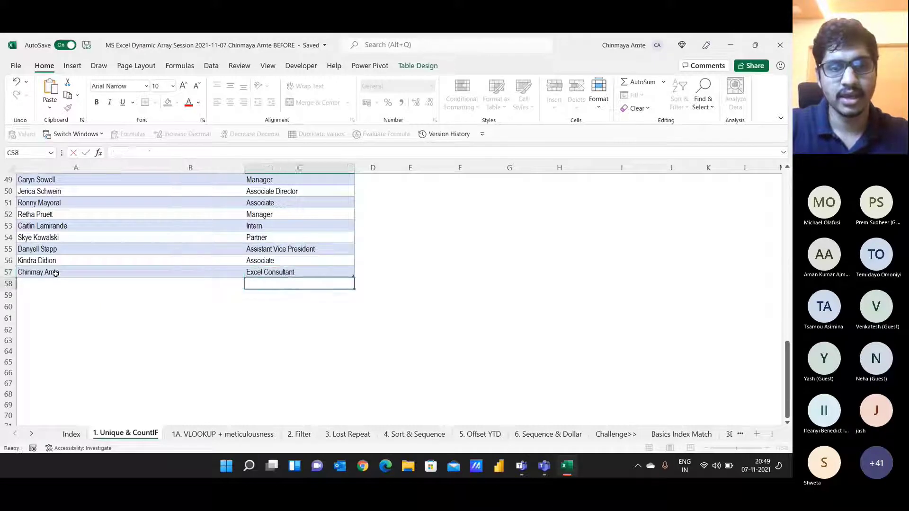
Step: Add another row with a person's name and the designation PR Consultant
key(Left)
key(Left)
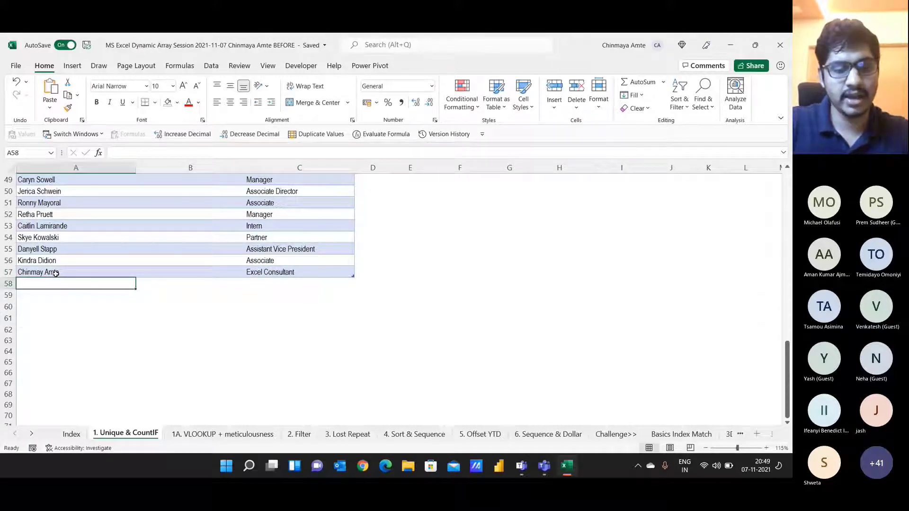
text(Ifeany)
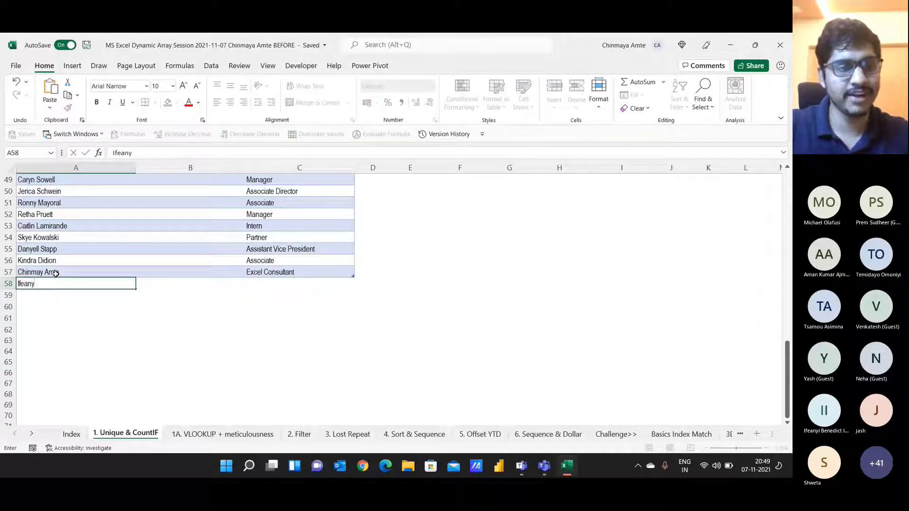
text(e)
key(Tab)
key(Tab)
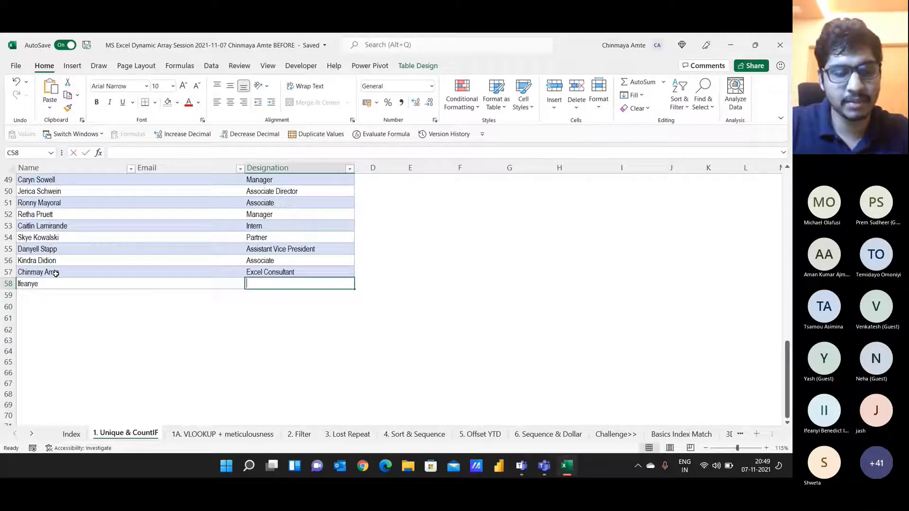
text(PR Con)
key(BackSpace)
key(BackSpace)
text(onsultant)
key(ctrl+Return)
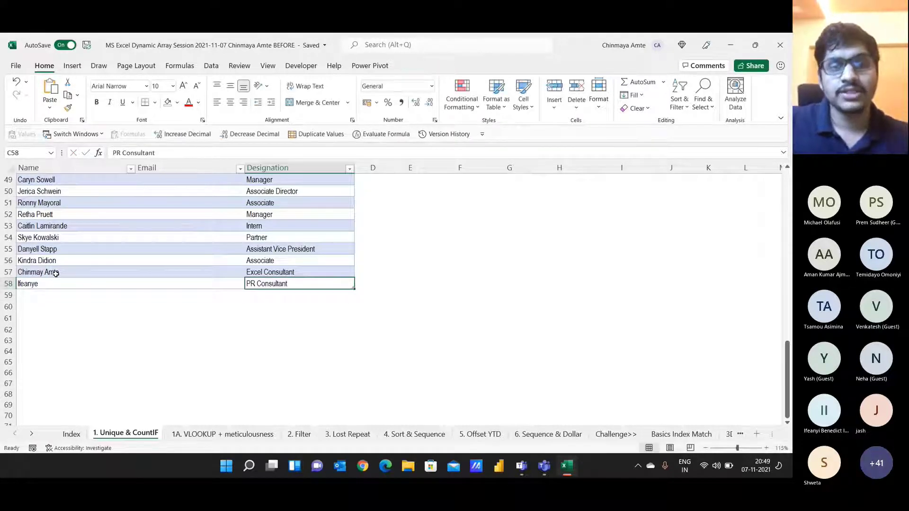
Step: Select the two new summary rows F22:G23 for Excel Consultant and PR Consultant
key(ctrl+Up)
key(Right)
key(Right)
key(Down)
key(Down)
key(Down)
key(Down)
key(Down)
key(Down)
key(Down)
key(Down)
key(Down)
key(Down)
key(Down)
key(Down)
key(Down)
key(Down)
key(Down)
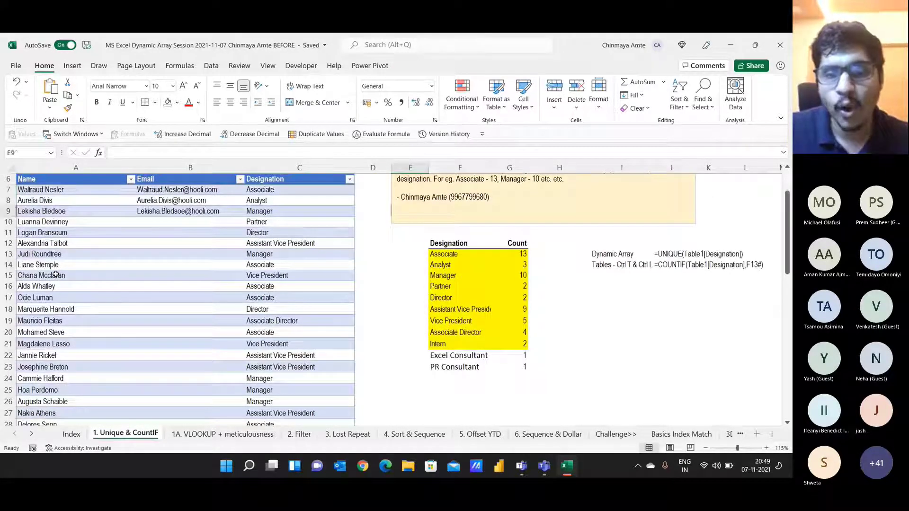
key(Right)
key(Down)
key(shift+Down)
key(shift+Right)
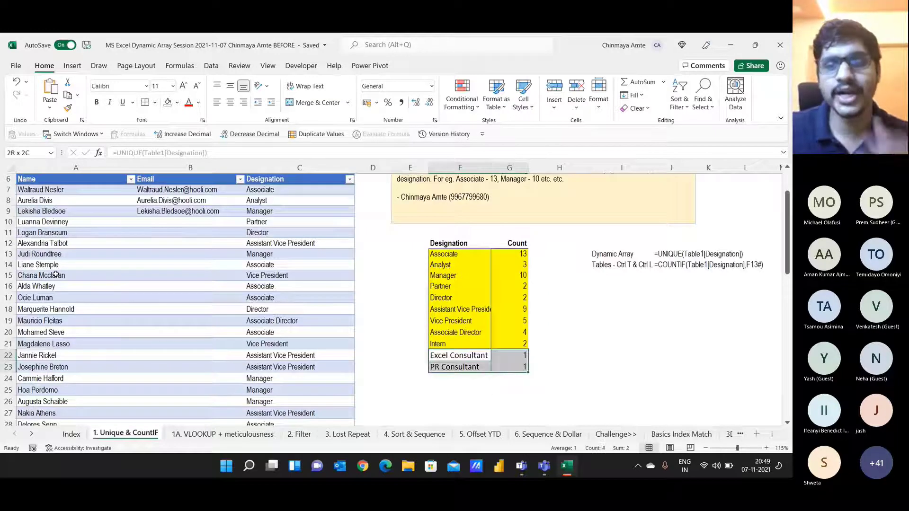
Step: Give the summary rows through PR Consultant a yellow fill
click(178, 104)
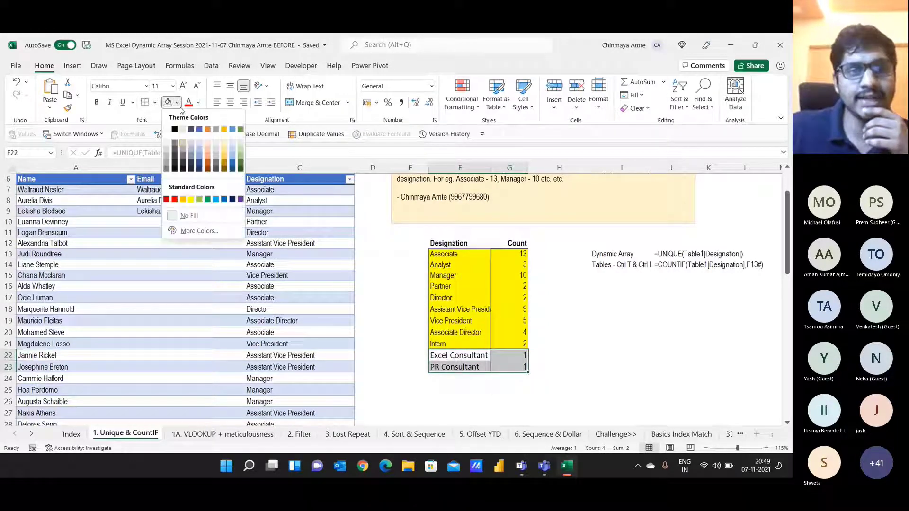
click(369, 291)
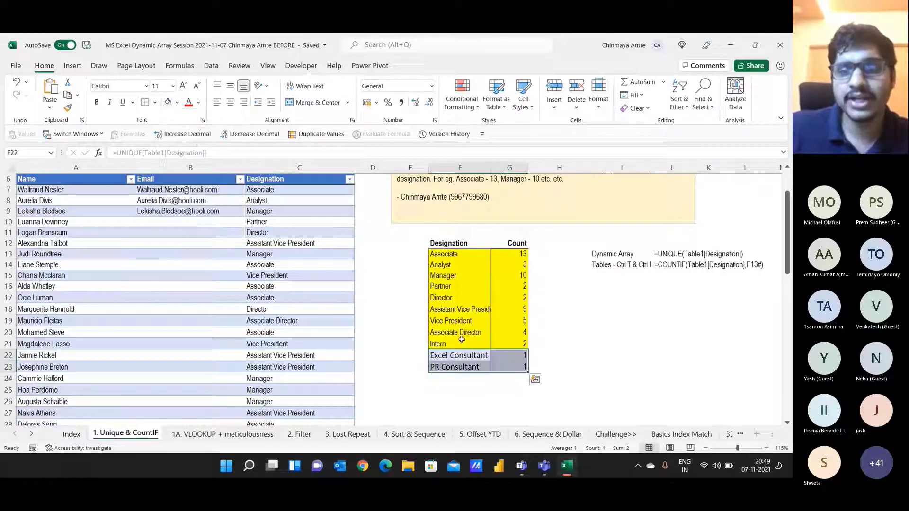
drag(443, 254, 497, 367)
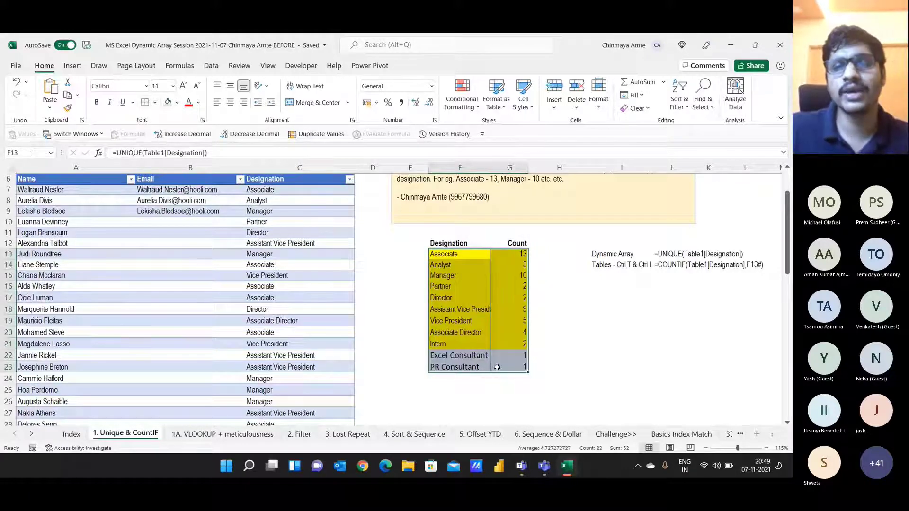
click(177, 102)
click(192, 199)
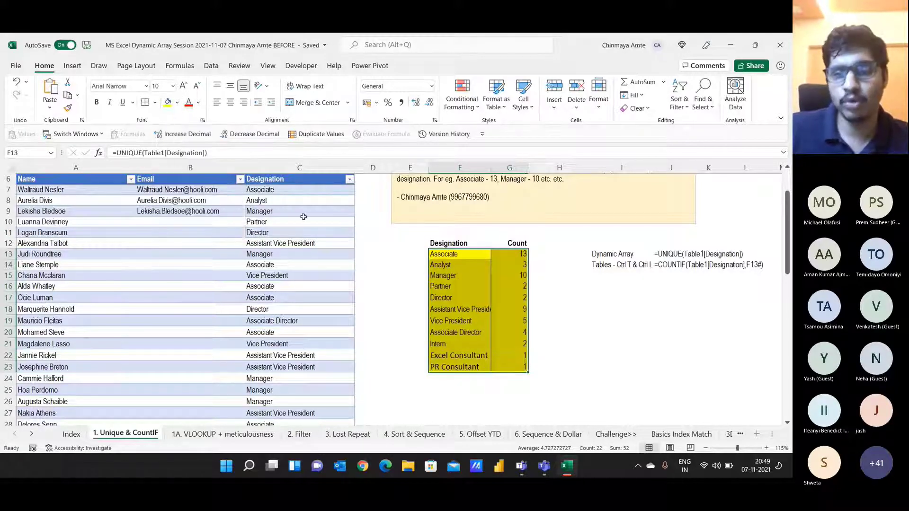
Step: Widen column F so Assistant Vice President fits, then reselect the summary
drag(492, 166, 505, 166)
drag(466, 244, 517, 366)
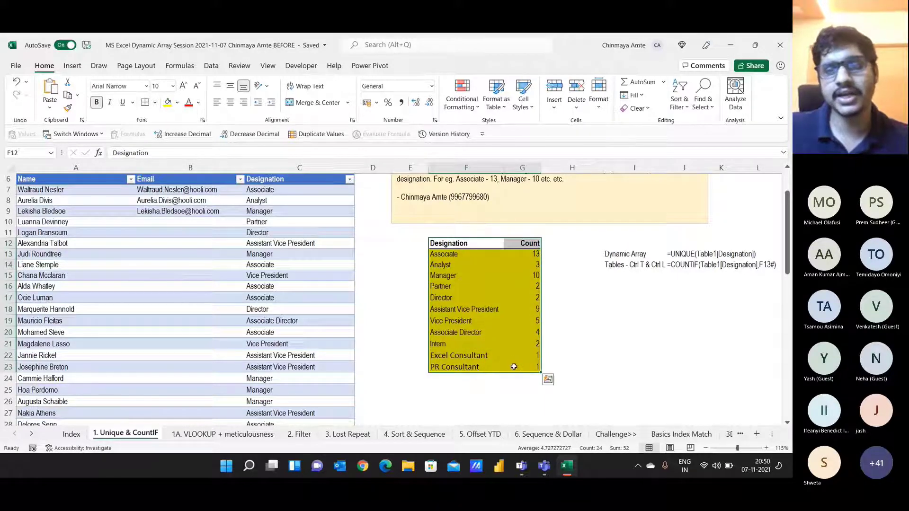
scroll(516, 354, up, 2)
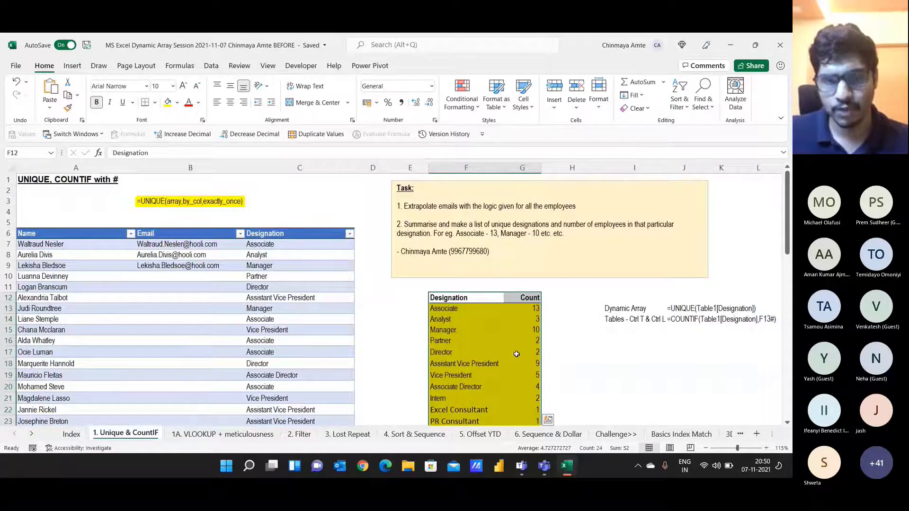
click(334, 249)
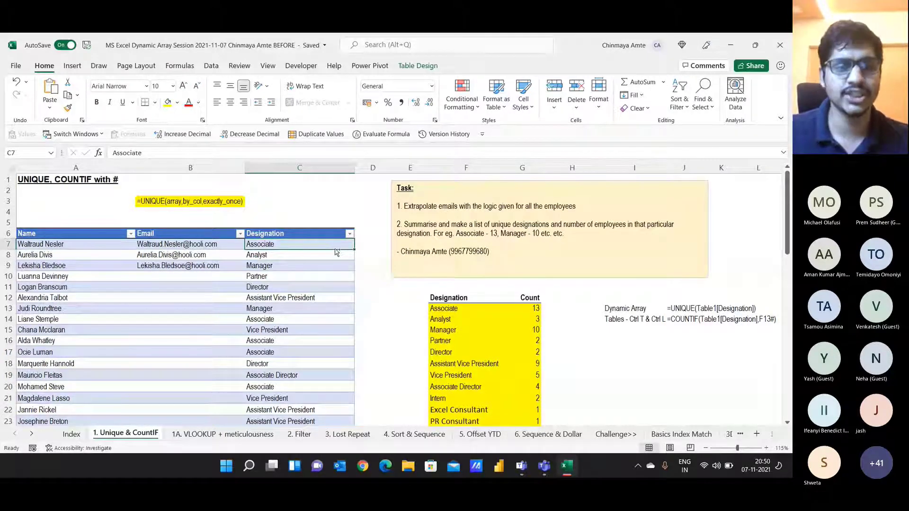
Step: Replace every Manager in the Designation column with Councellors using Replace All
key(ctrl+shift+Down)
key(ctrl+h)
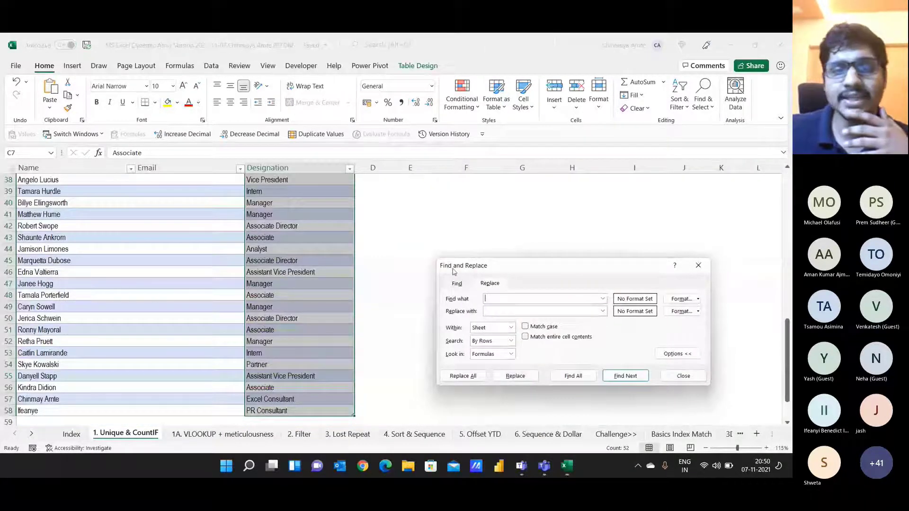
click(708, 271)
scroll(714, 314, up, 12)
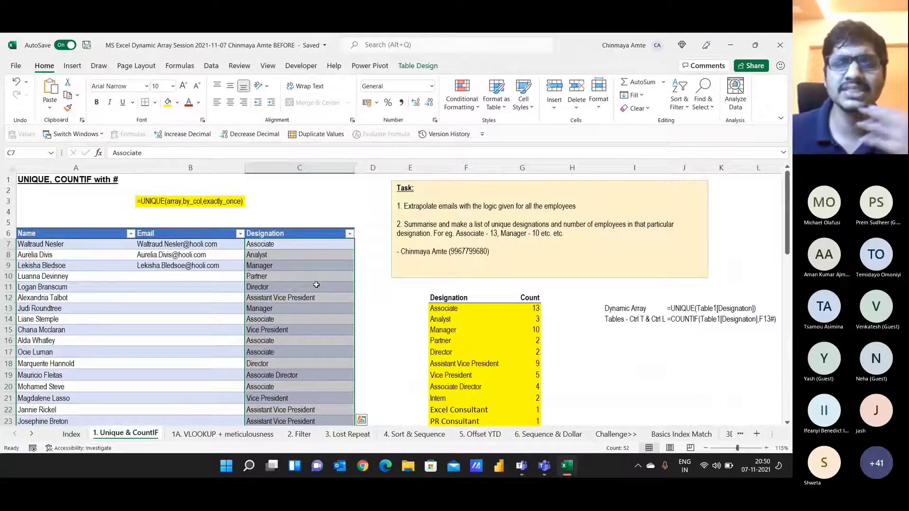
key(ctrl+h)
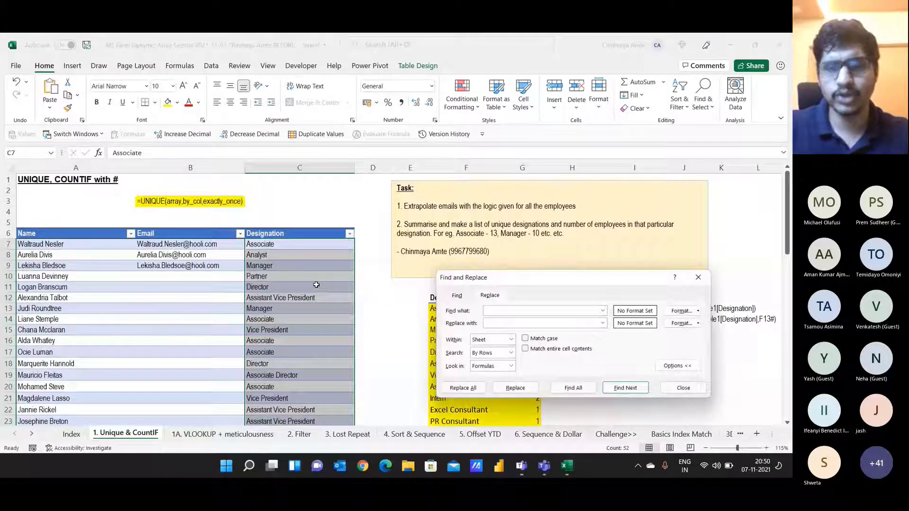
text(Manager)
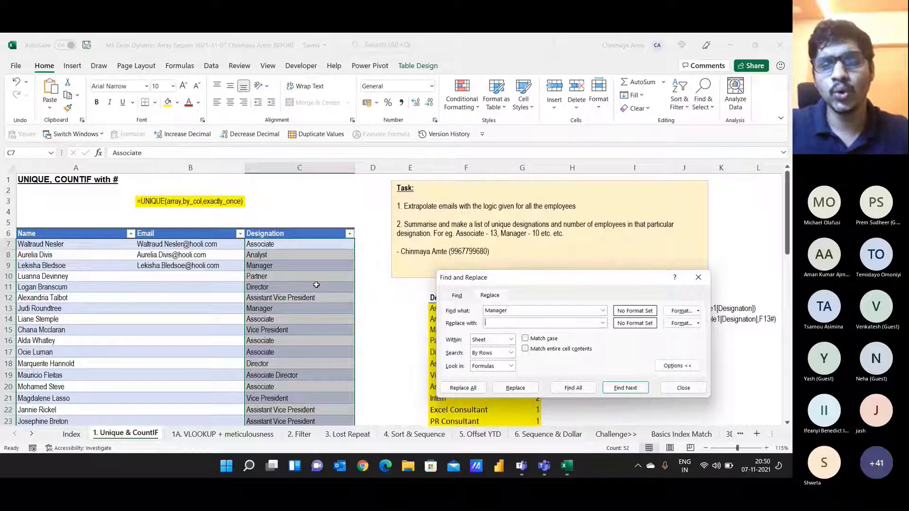
text(Councel)
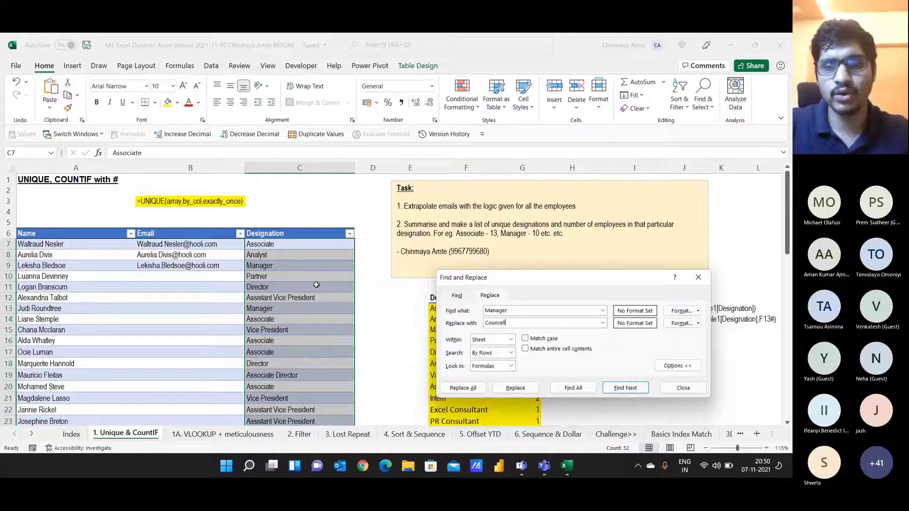
text(lors)
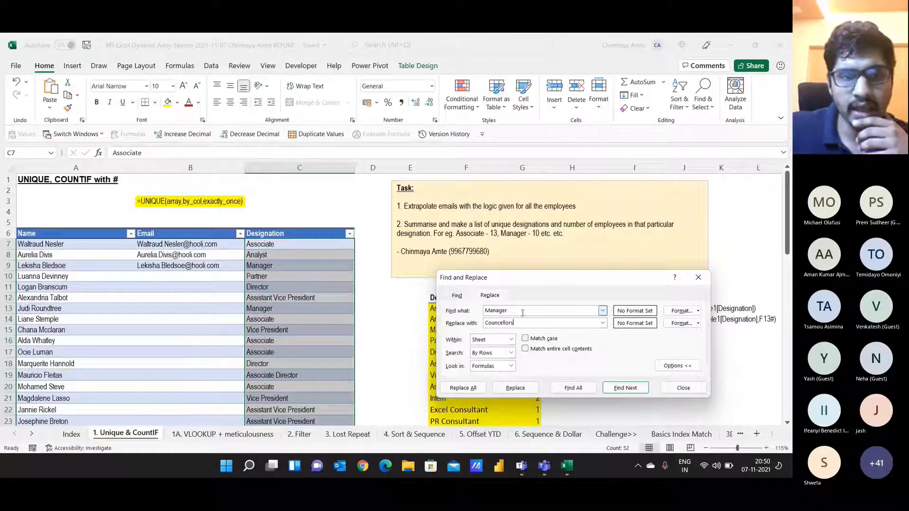
click(463, 388)
click(398, 275)
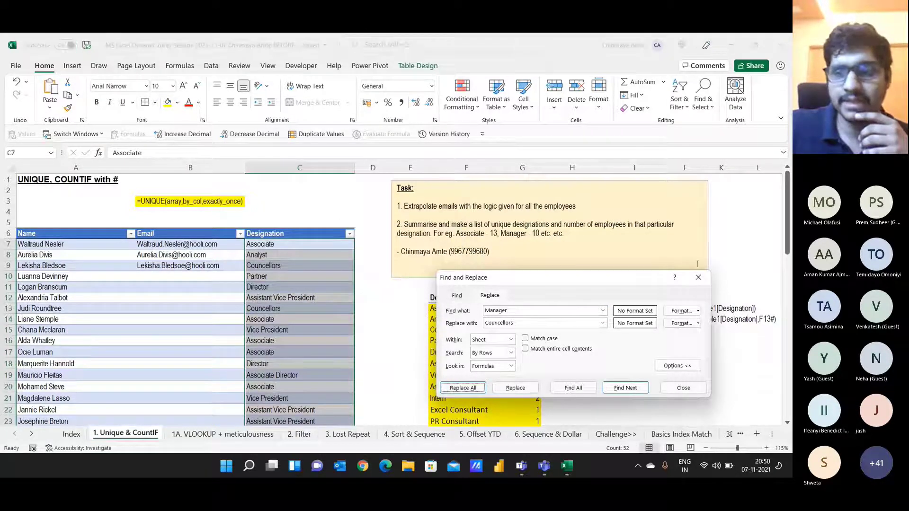
click(698, 278)
scroll(452, 341, down, 1)
Step: Fill the Councellors summary row F15:G15, count 10, blue
drag(452, 296, 540, 294)
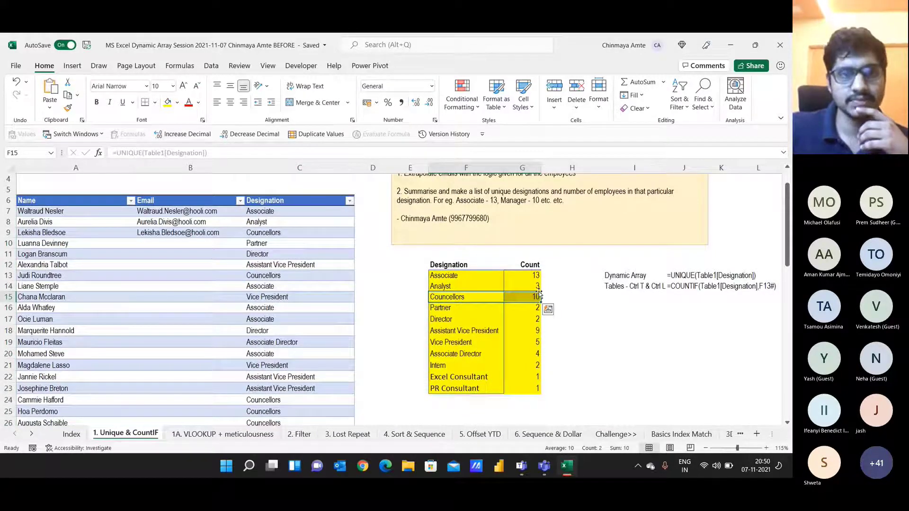
click(177, 102)
click(201, 128)
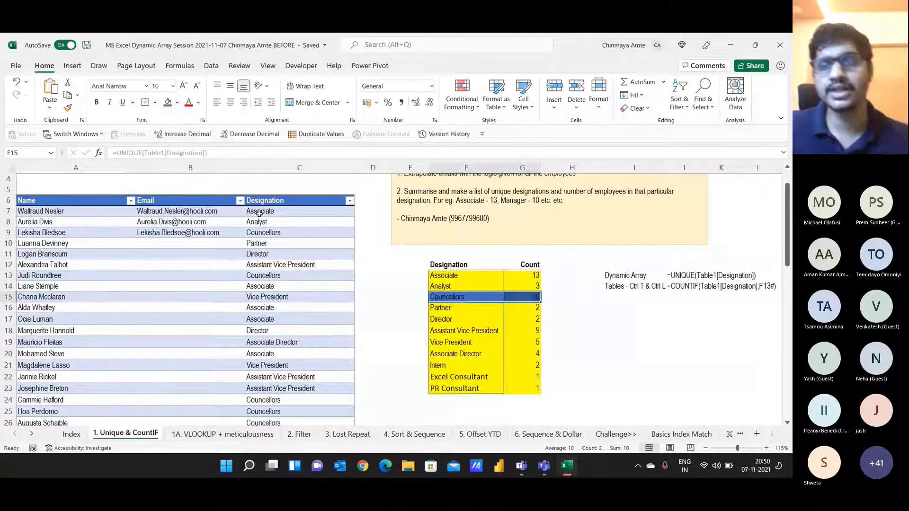
scroll(356, 248, up, 1)
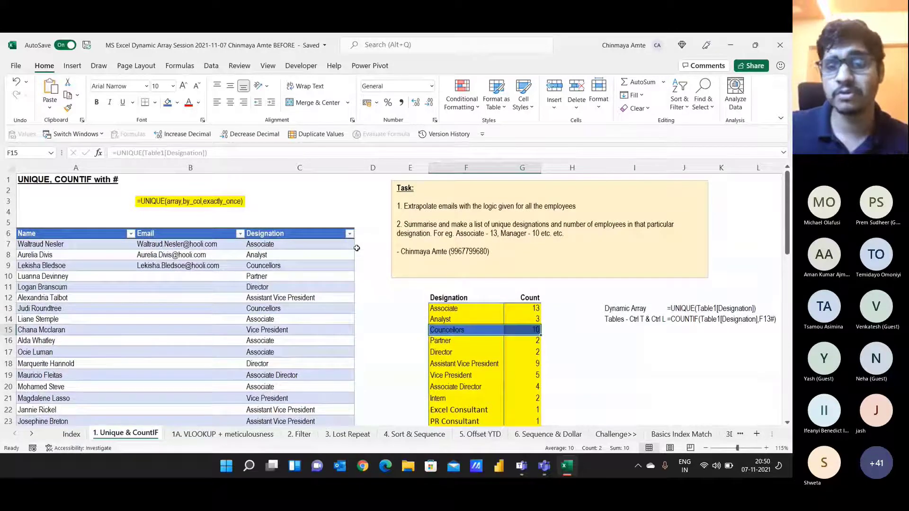
click(289, 275)
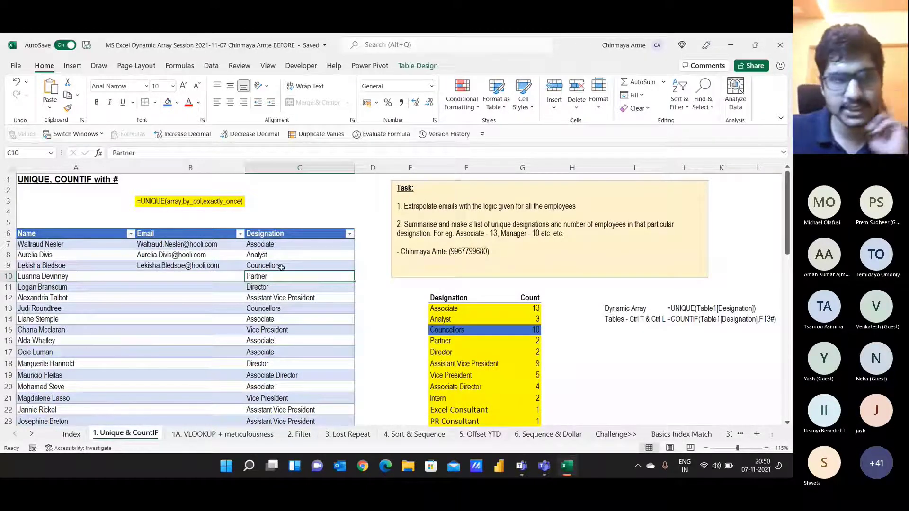
click(222, 277)
drag(86, 244, 77, 287)
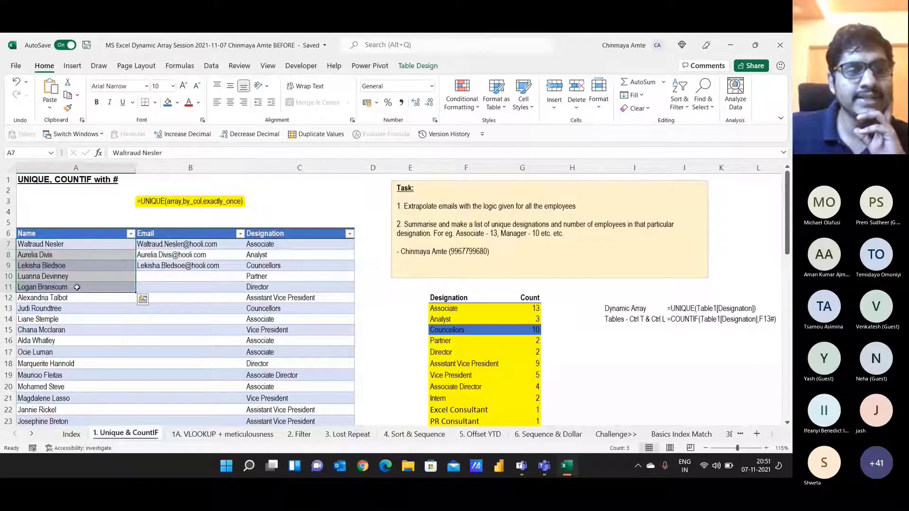
click(170, 275)
click(180, 243)
drag(180, 243, 180, 267)
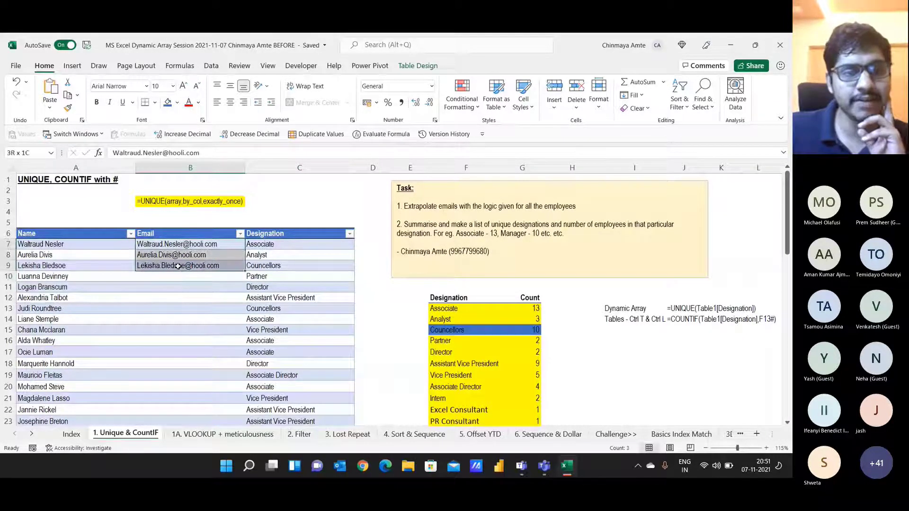
click(179, 276)
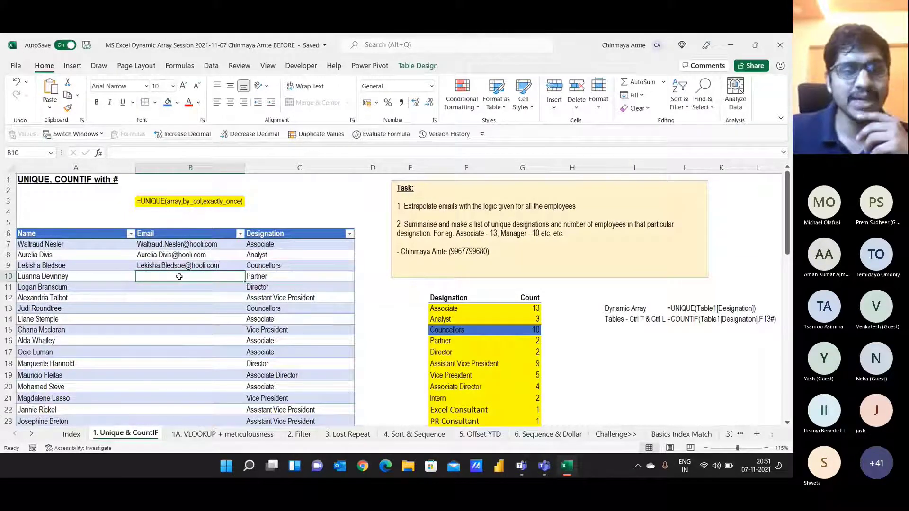
scroll(179, 277, down, 13)
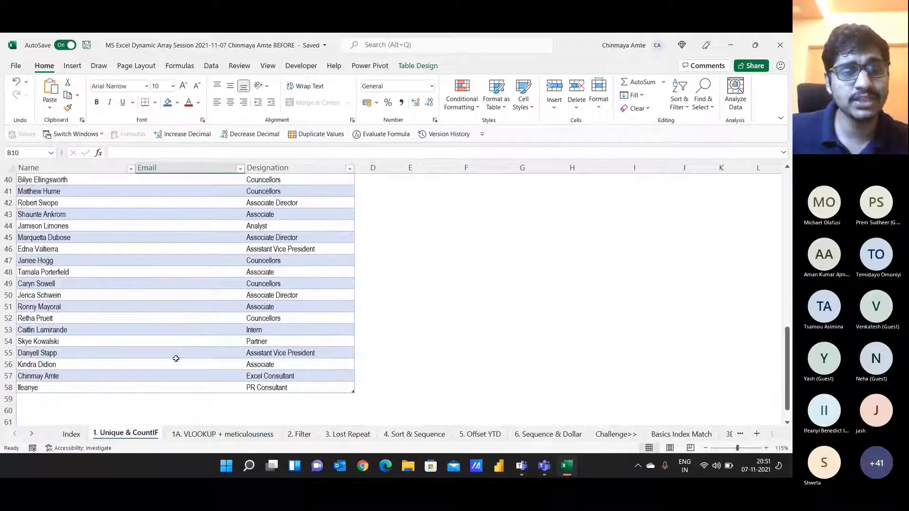
scroll(175, 360, up, 13)
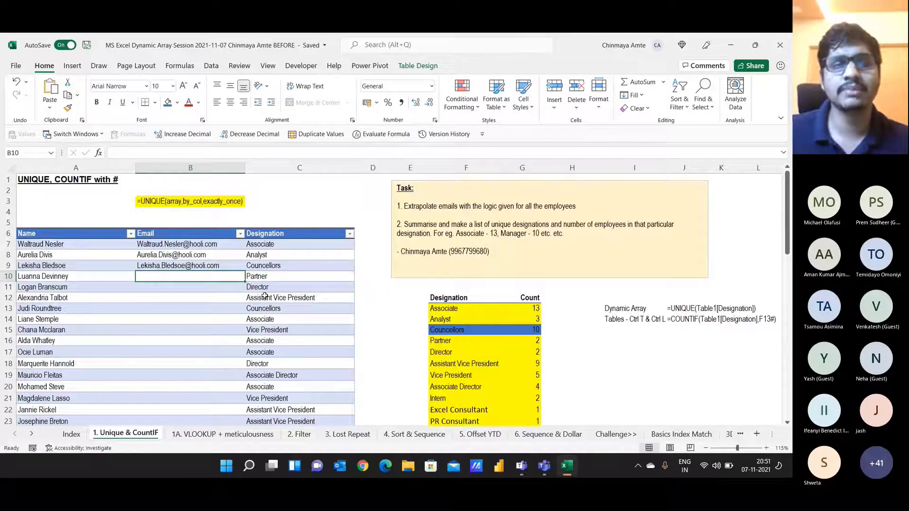
click(279, 195)
Step: Enter the note 'Flash Fill' in C3 and give it a blue fill
text(Flash Fill)
key(ctrl+Return)
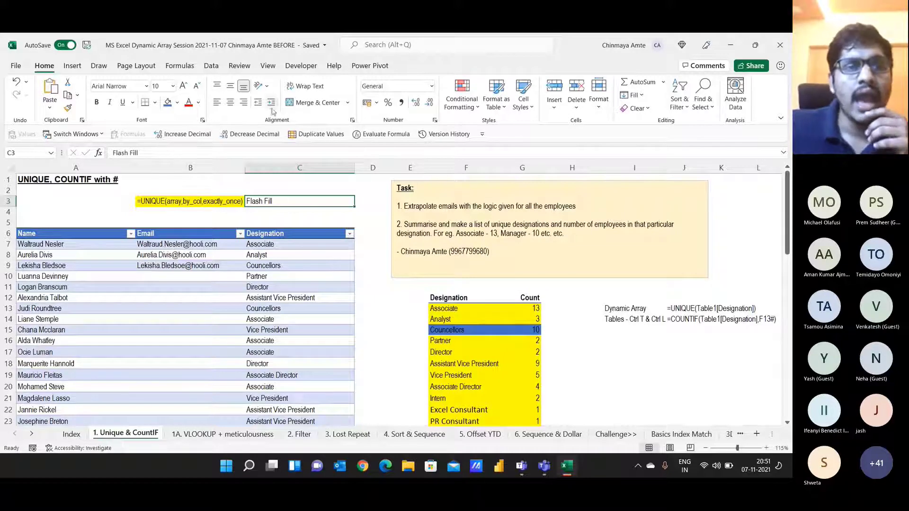
click(171, 104)
click(189, 278)
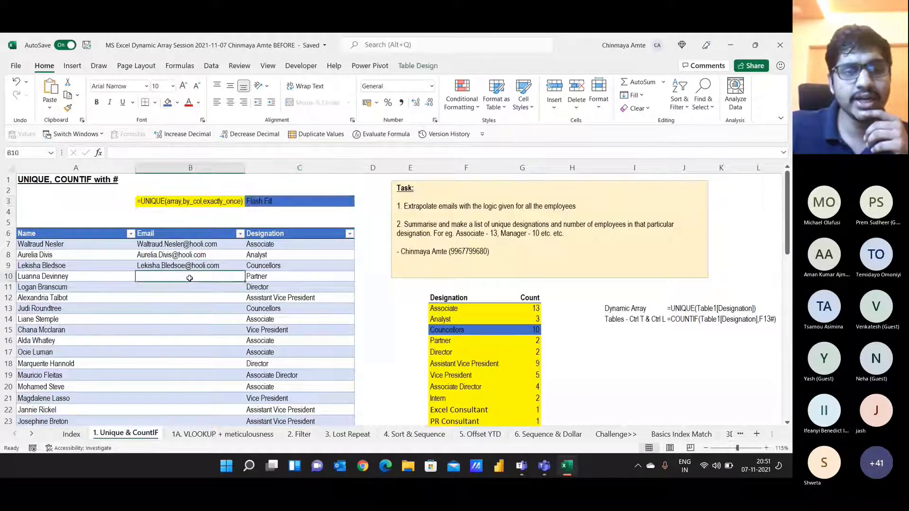
Step: Extend the C3 note to read 'Flash Fill Machine Learning'
click(340, 202)
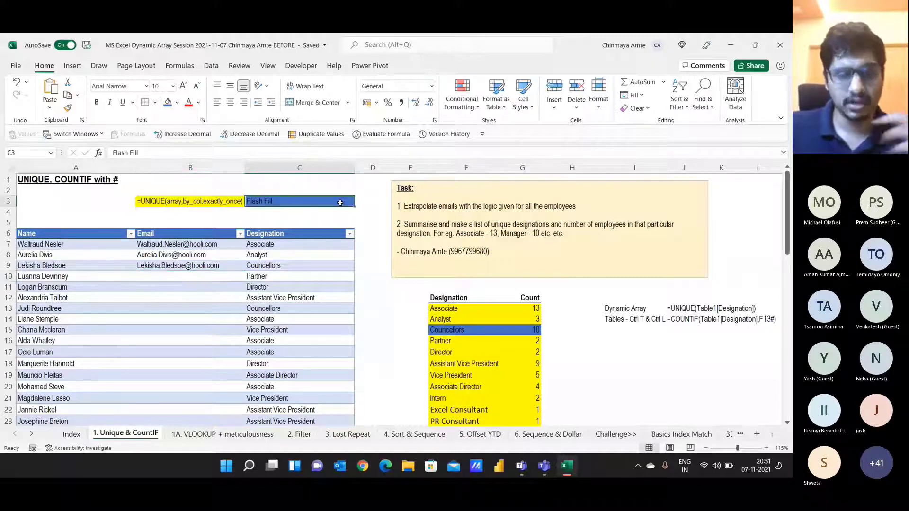
double_click(340, 202)
text(Ma)
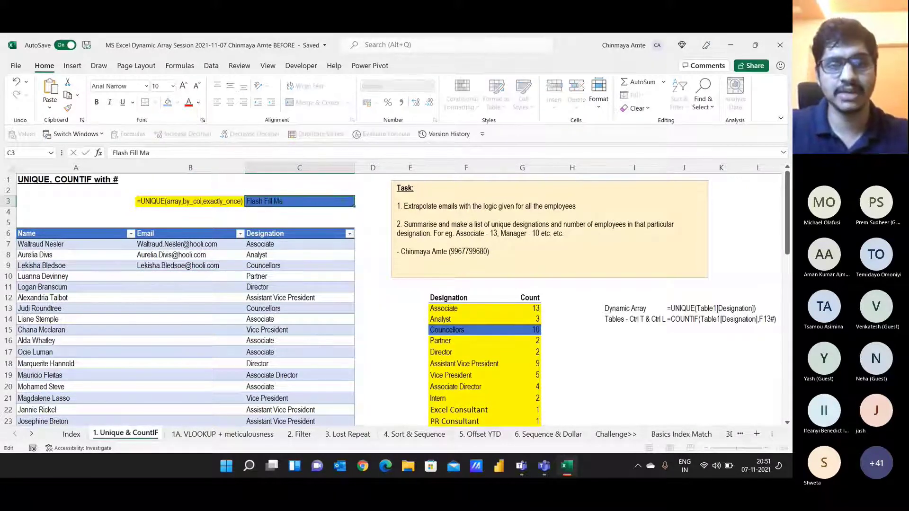
text(chine Learning)
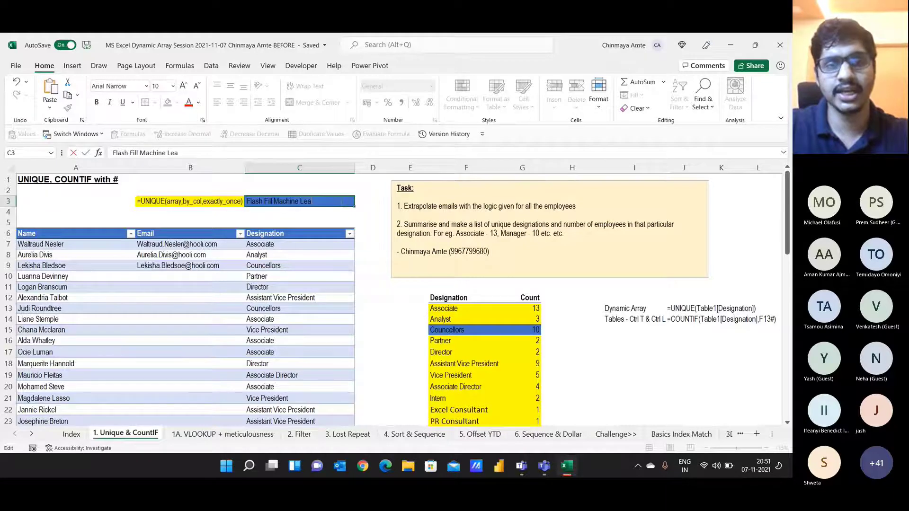
key(Return)
key(Left)
key(Down)
key(Down)
key(Down)
key(Down)
key(Down)
key(Down)
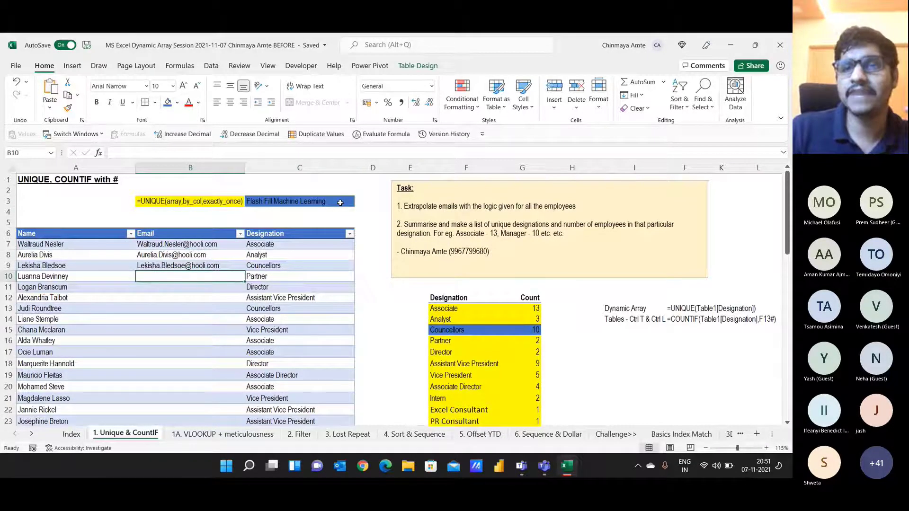
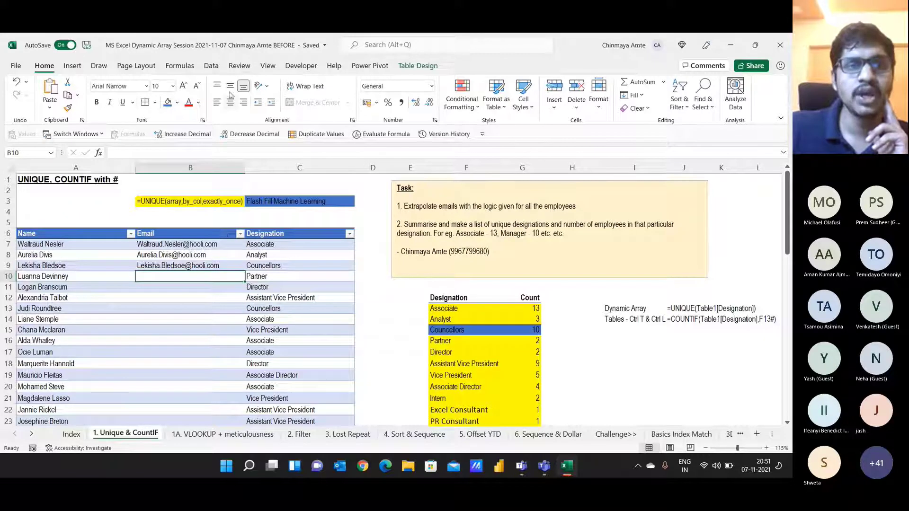
Step: Flash Fill the Email column with name-based hooli.com addresses, changing 49 cells
click(216, 69)
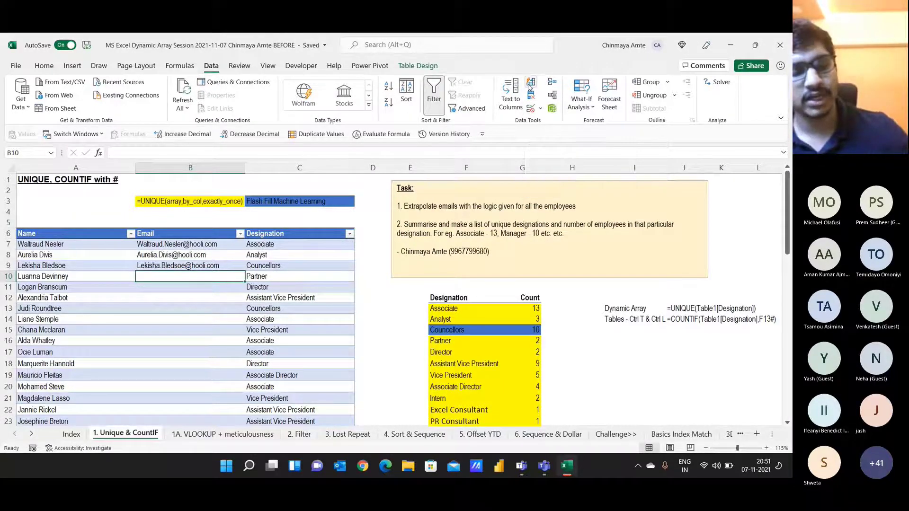
click(529, 86)
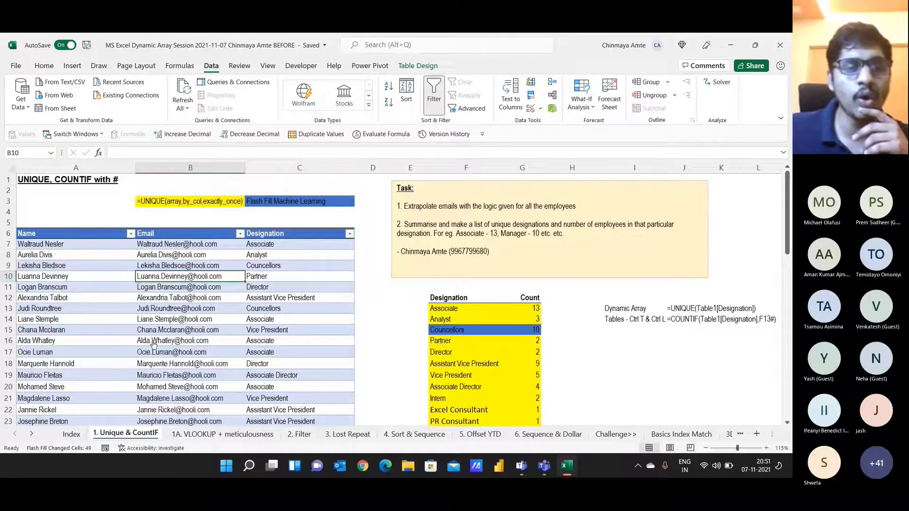
scroll(187, 338, down, 19)
scroll(187, 338, up, 19)
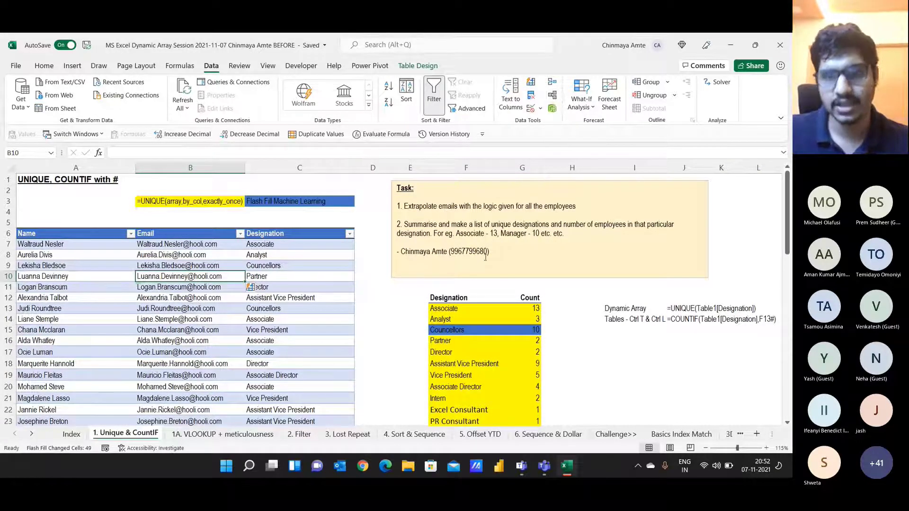
click(621, 341)
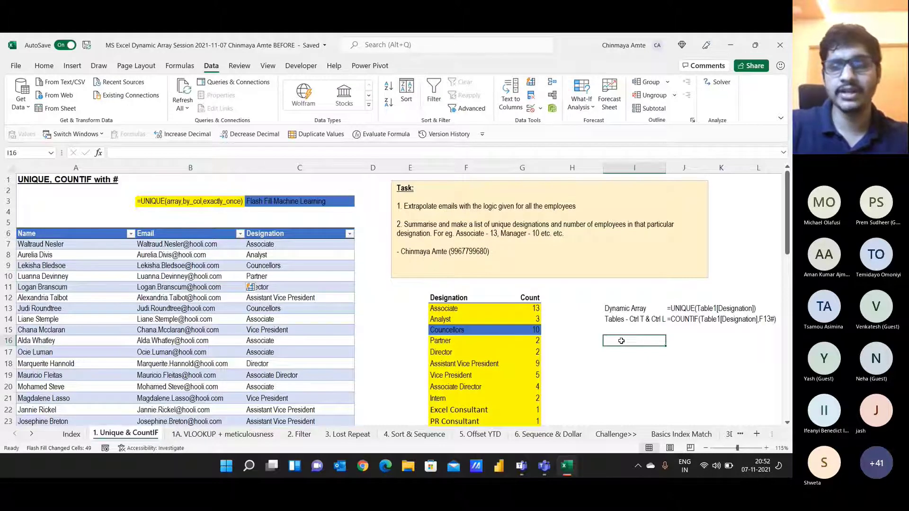
Step: Type the notes 'Remove Duplicates vs Unique', 'COUNTIF with #' and 'Tables' into I16:I18
text(Remove )
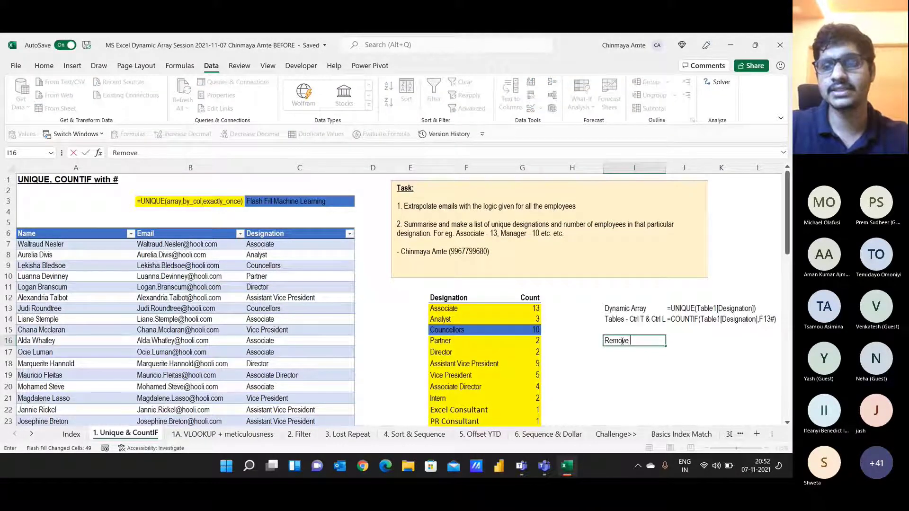
text(Duplicates bs)
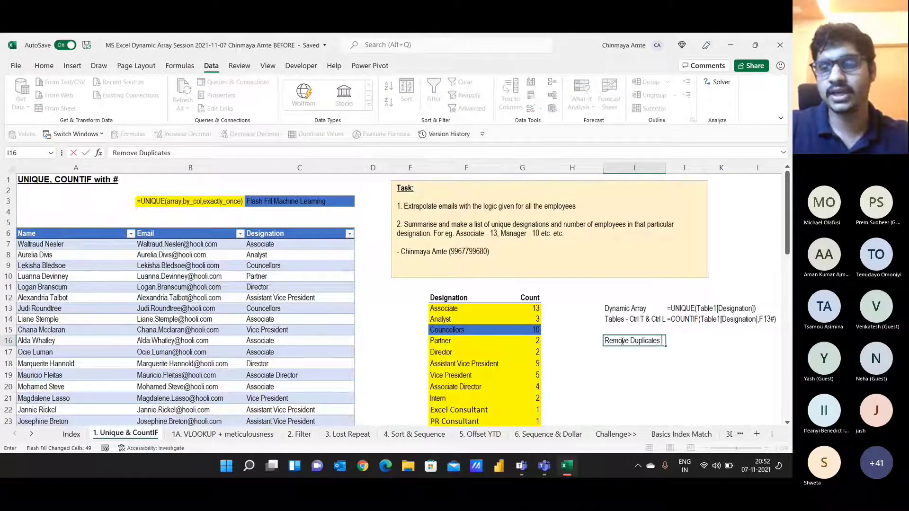
key(BackSpace)
key(BackSpace)
text(vs Un)
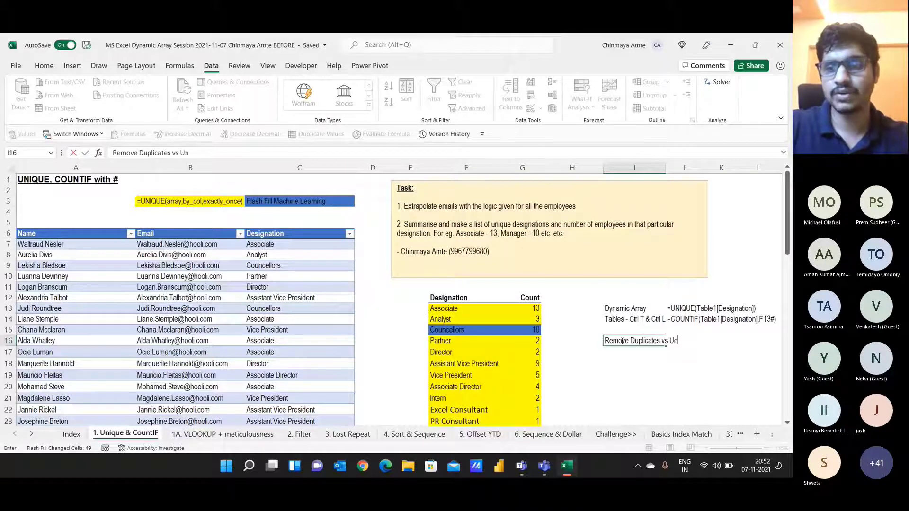
text(ique)
key(Return)
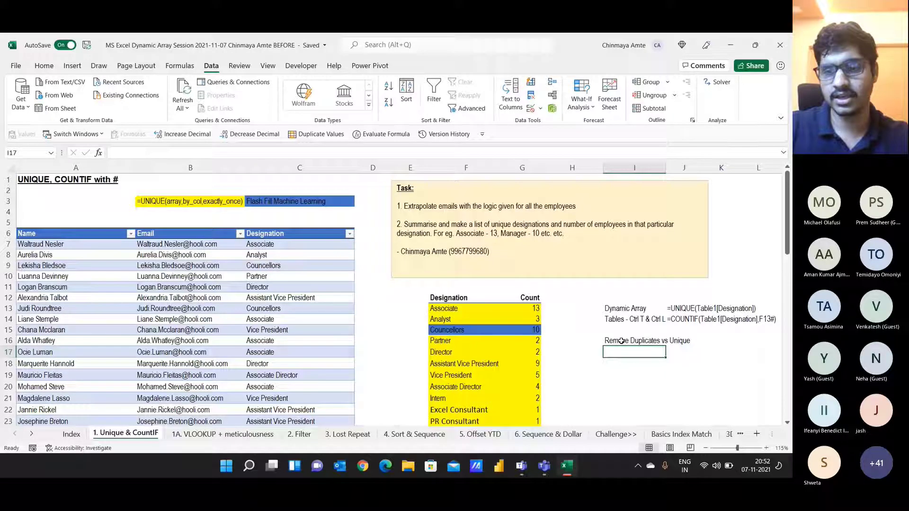
text(COUNTIF with #)
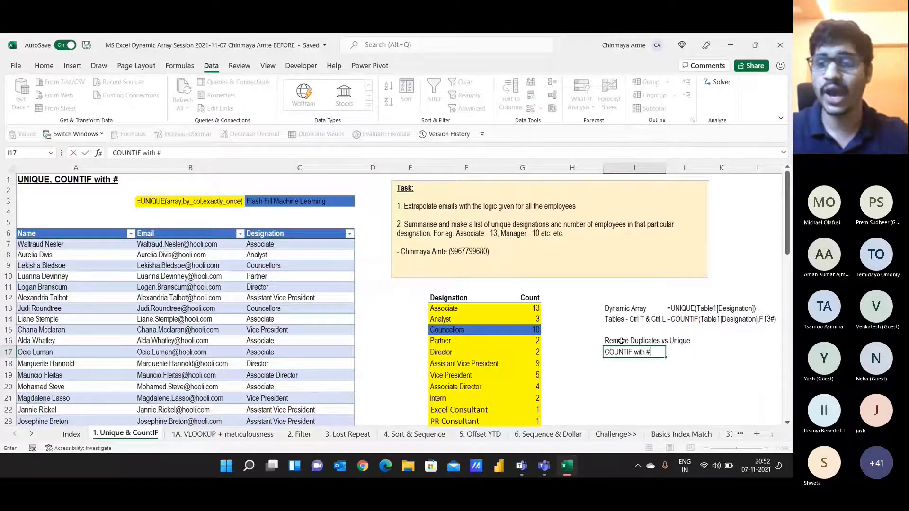
key(Return)
text(Table)
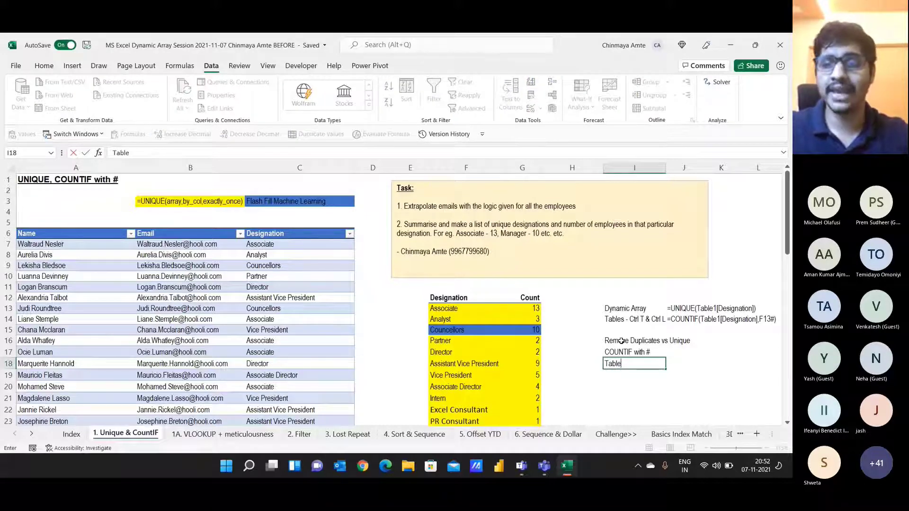
text(s)
key(Return)
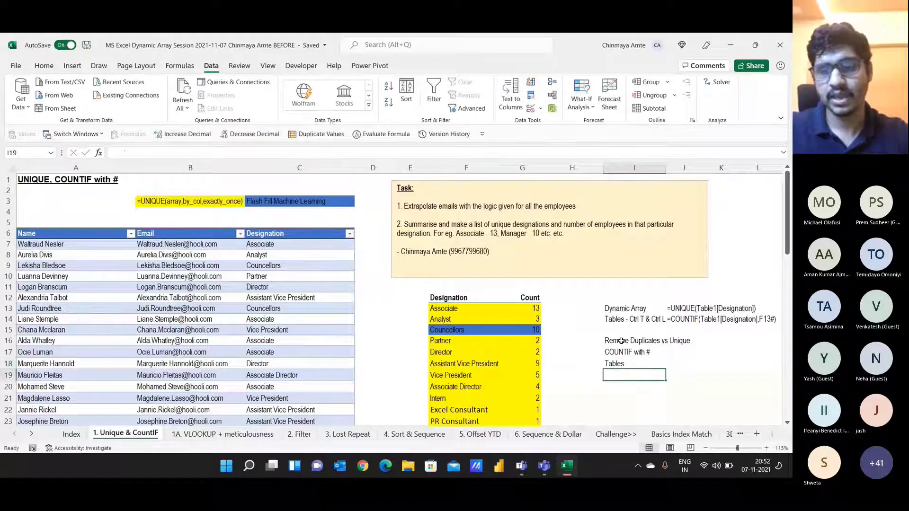
Step: Add the 'Flash Fills' note in I19, fix its typo, and select I16:I19
text(Flash )
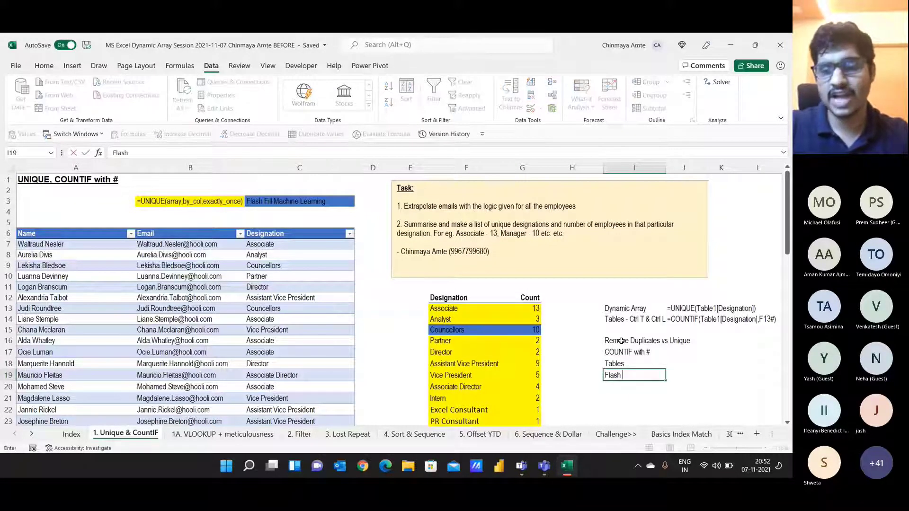
text(Filles)
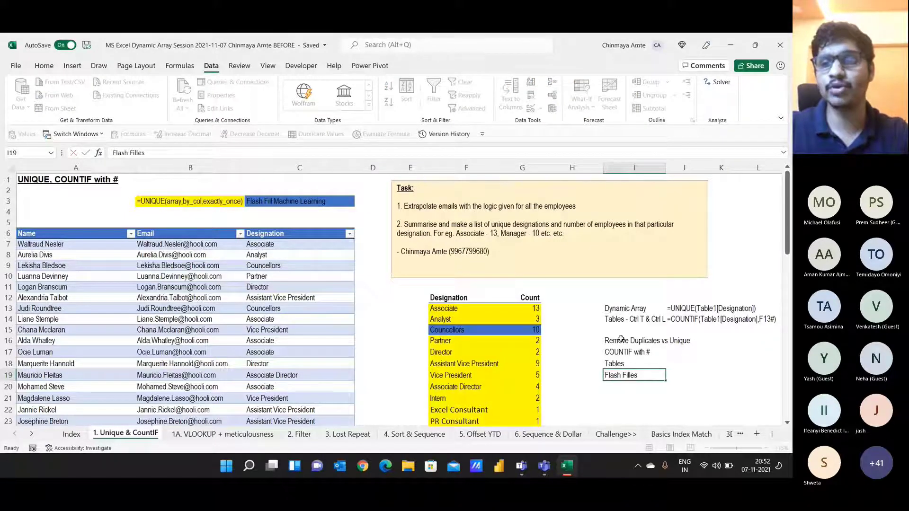
key(ctrl+Return)
key(F1)
key(BackSpace)
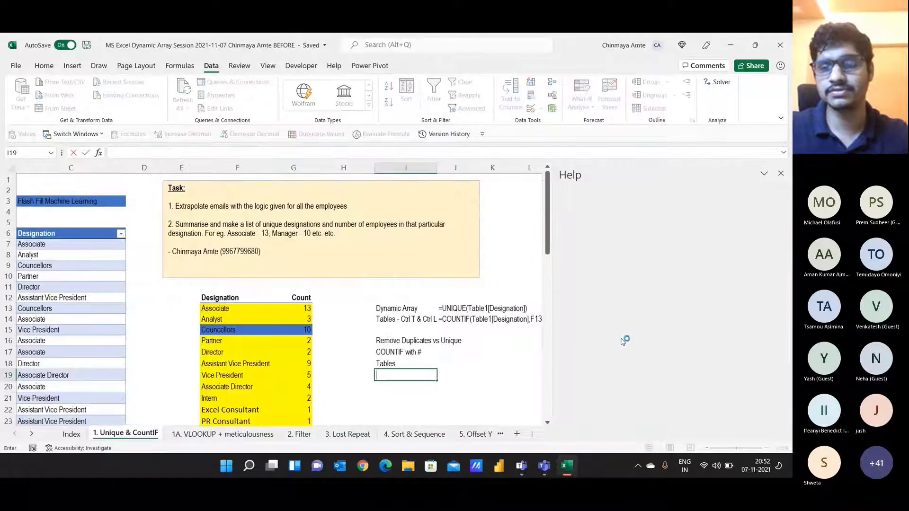
click(781, 173)
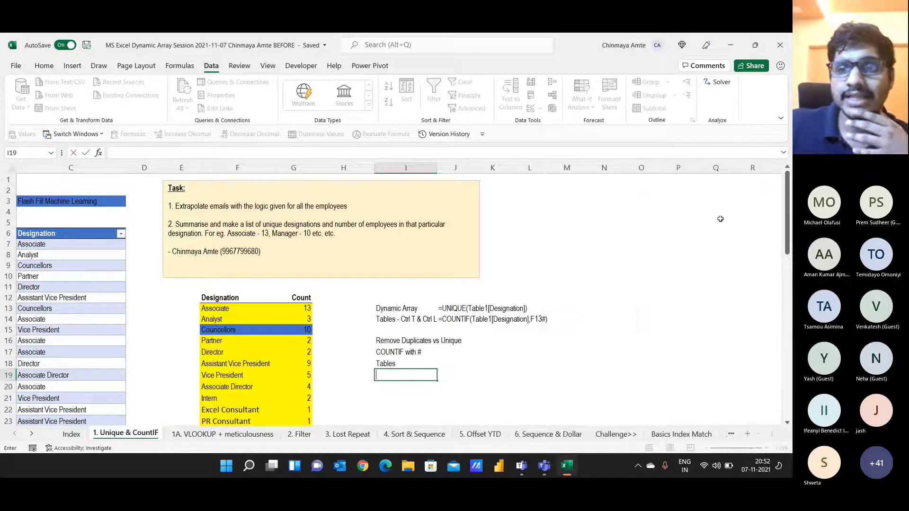
key(Escape)
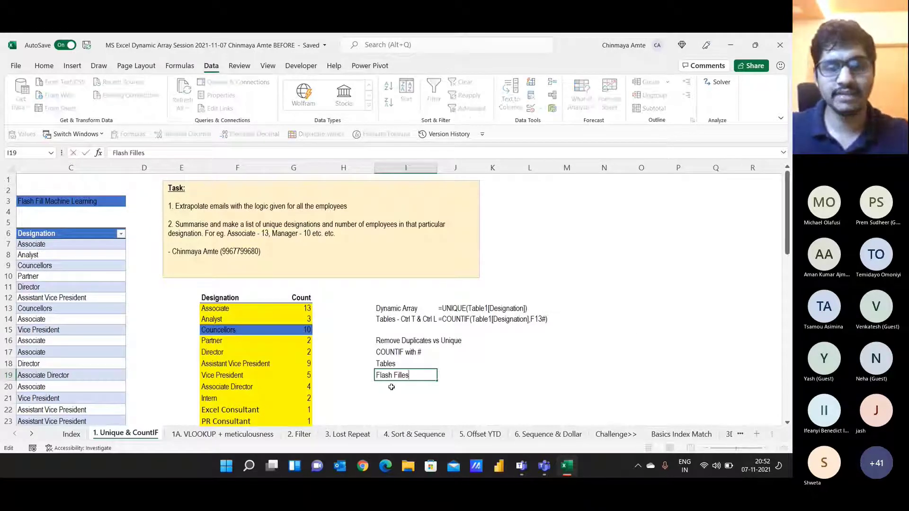
key(Left)
key(BackSpace)
key(Return)
key(Up)
key(Up)
key(Up)
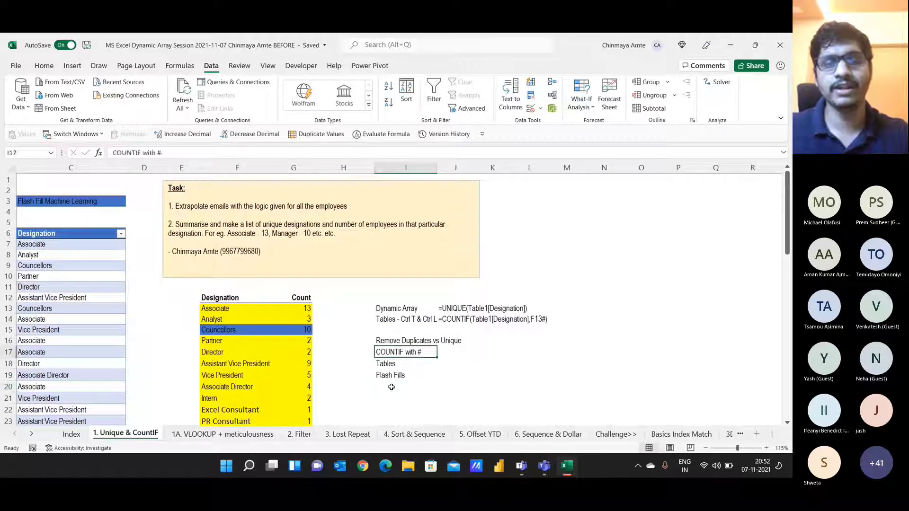
key(Up)
key(shift+Down)
key(shift+Down)
key(shift+Down)
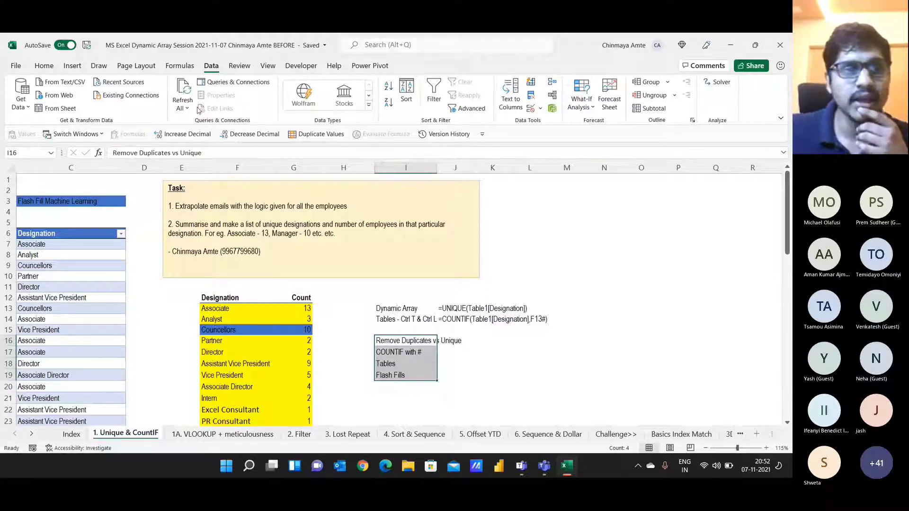
Step: Apply the Heading 1 cell style to the topic notes in I16:I19
click(44, 66)
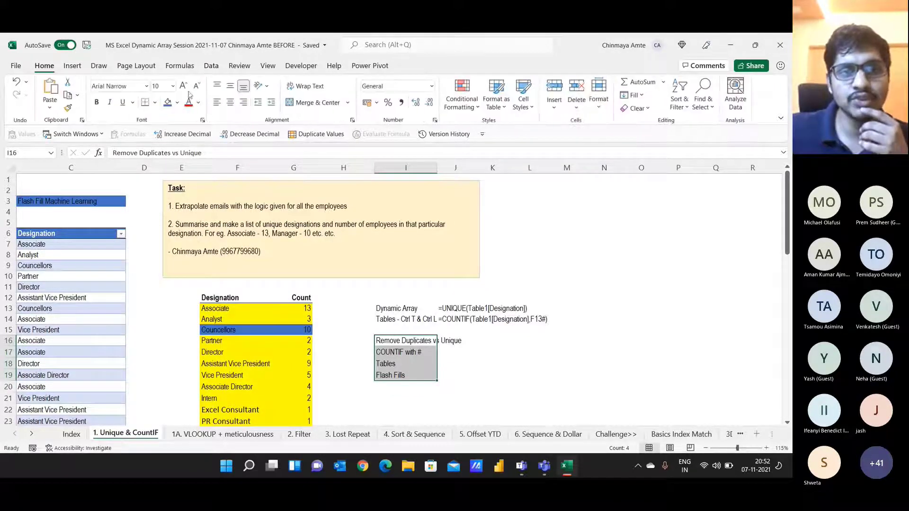
click(523, 98)
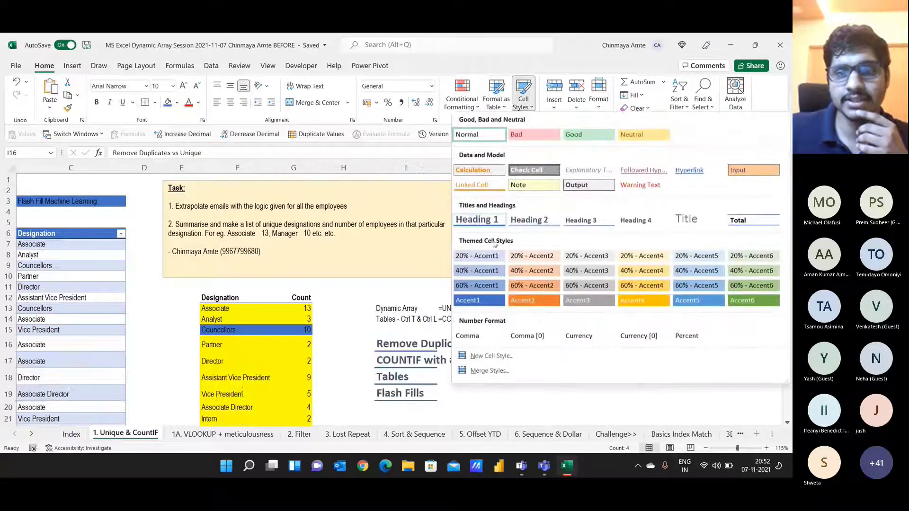
click(477, 220)
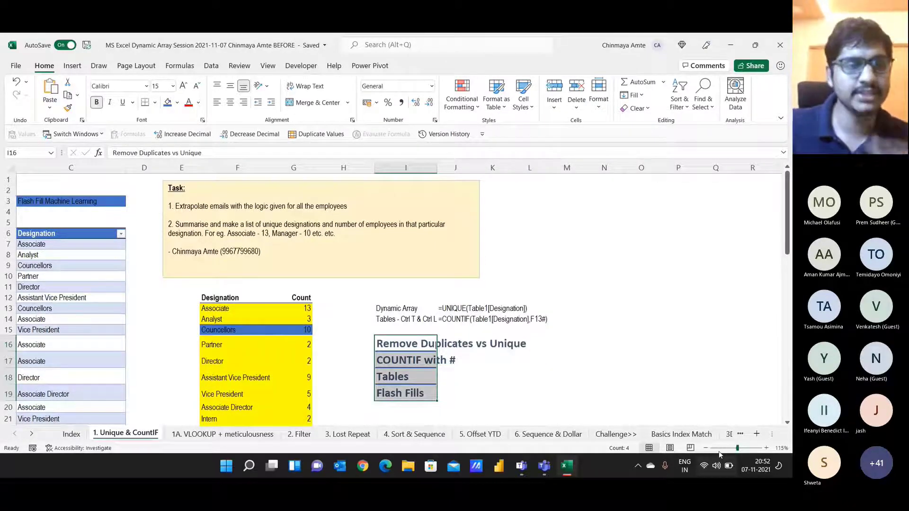
Step: Reselect the four heading notes and switch to the Teams meeting
key(Left)
key(Left)
key(Left)
key(Left)
key(Left)
key(Left)
key(Left)
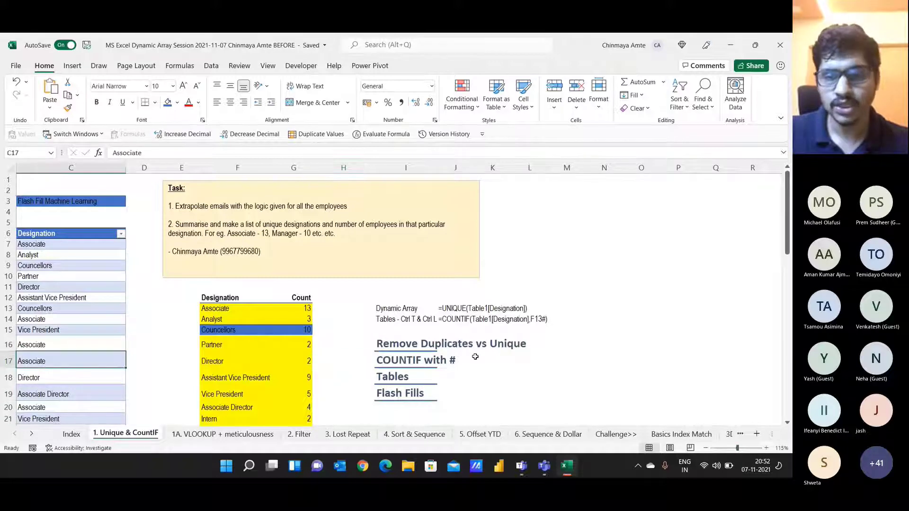
key(Right)
key(Right)
key(Right)
key(Right)
key(Right)
key(Right)
key(Right)
key(Up)
key(Right)
key(shift+Down)
key(shift+Down)
key(shift+Down)
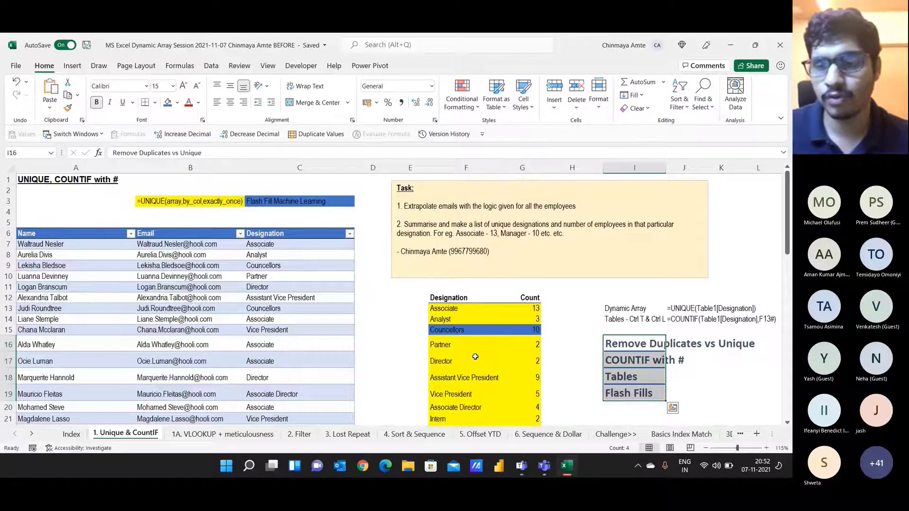
key(alt+Tab)
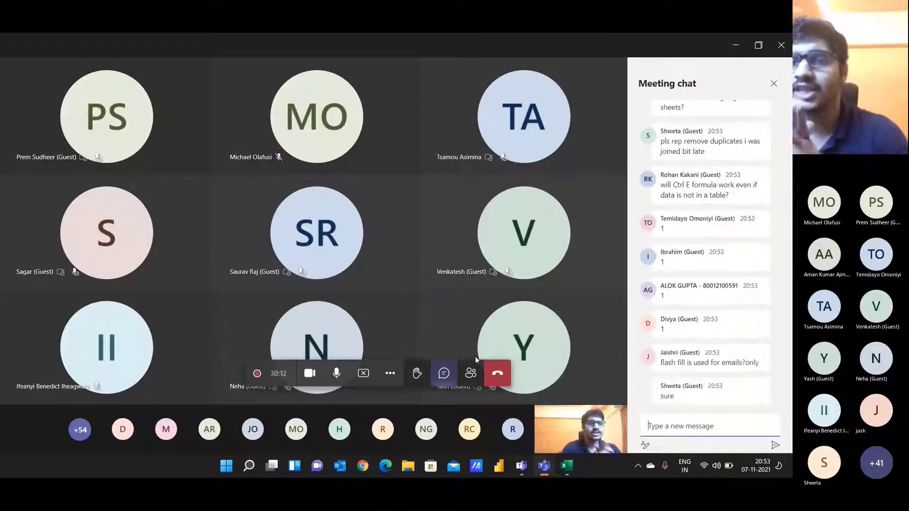
Step: Highlight the chat questions about Google Sheets and typing the hash symbol
scroll(664, 228, up, 1)
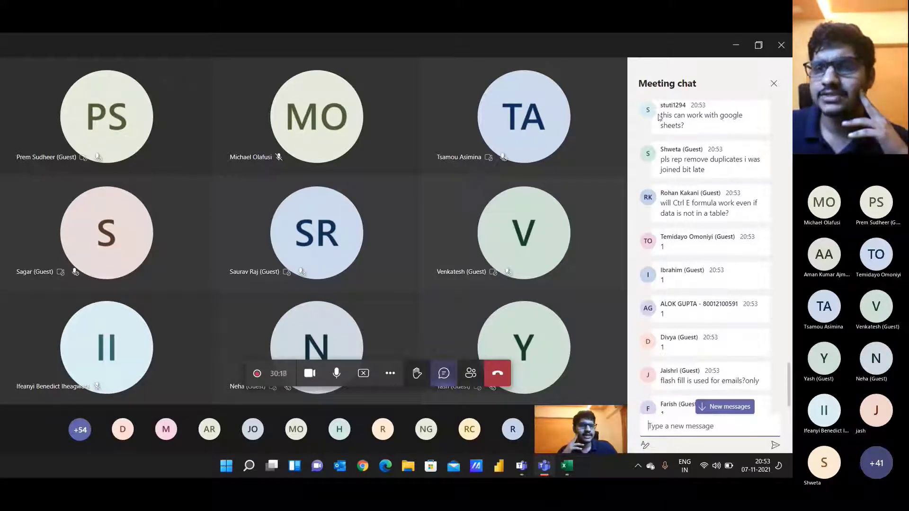
drag(659, 115, 687, 126)
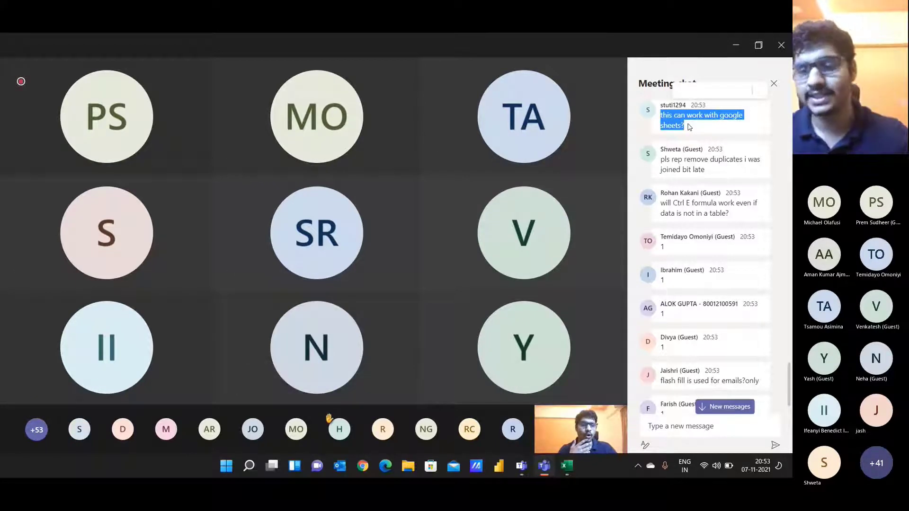
scroll(689, 127, up, 2)
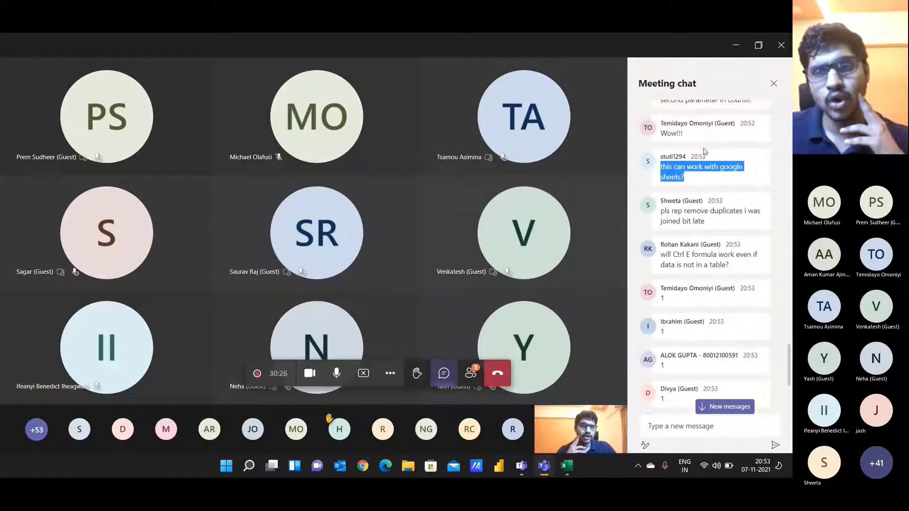
scroll(706, 168, up, 2)
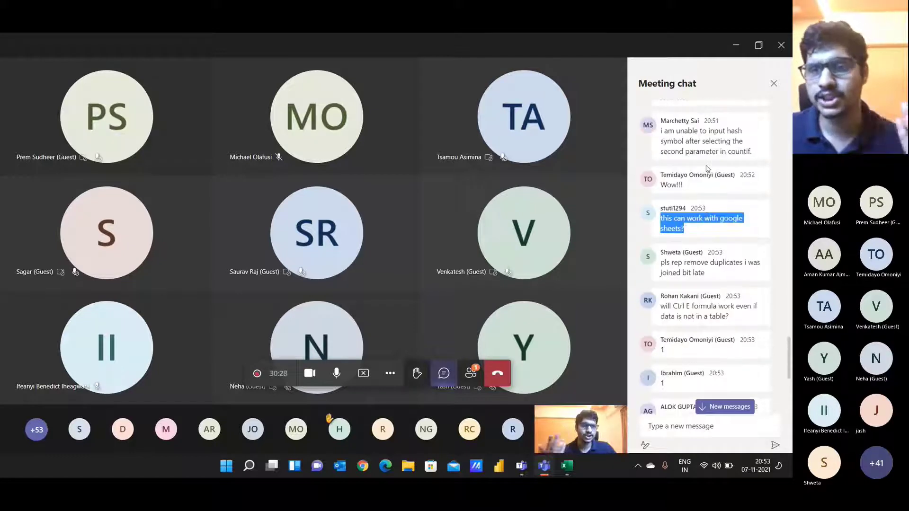
drag(660, 131, 765, 156)
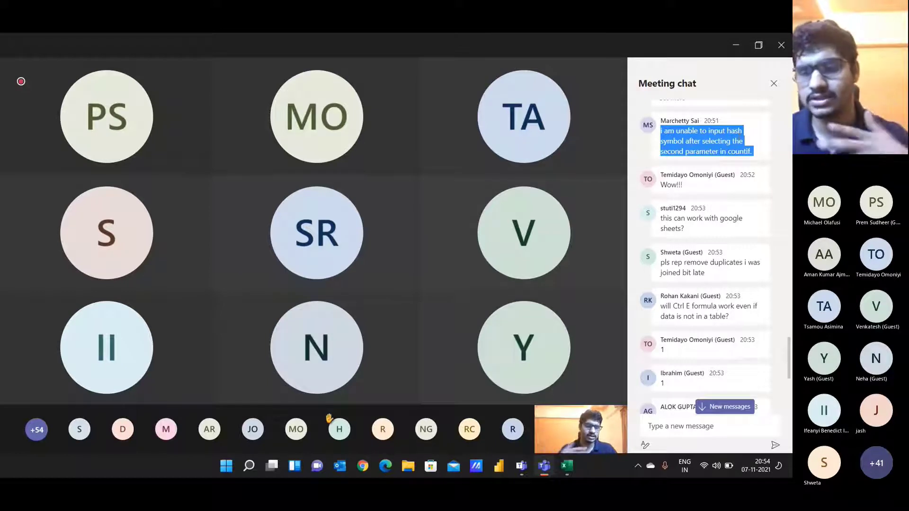
Step: Highlight the questions on formulas outside tables and why tables are used, then focus the message box
scroll(687, 222, down, 2)
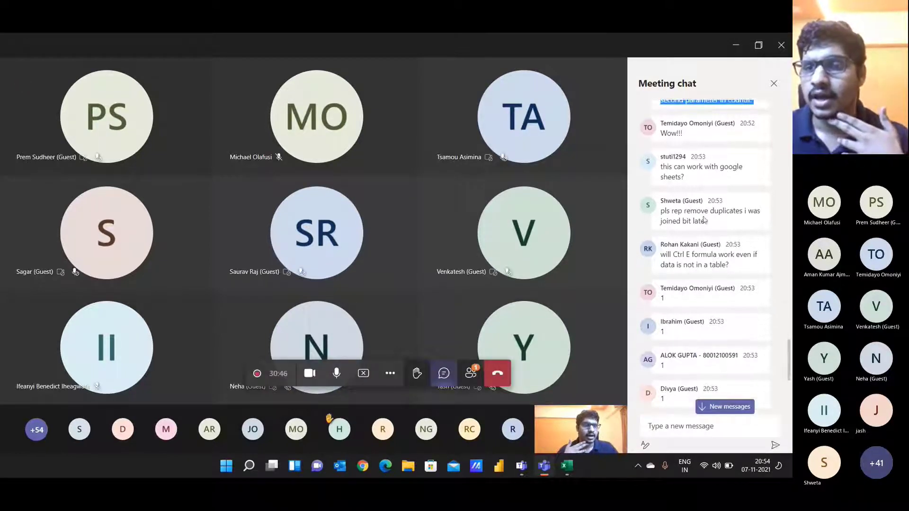
scroll(687, 224, down, 1)
triple_click(685, 212)
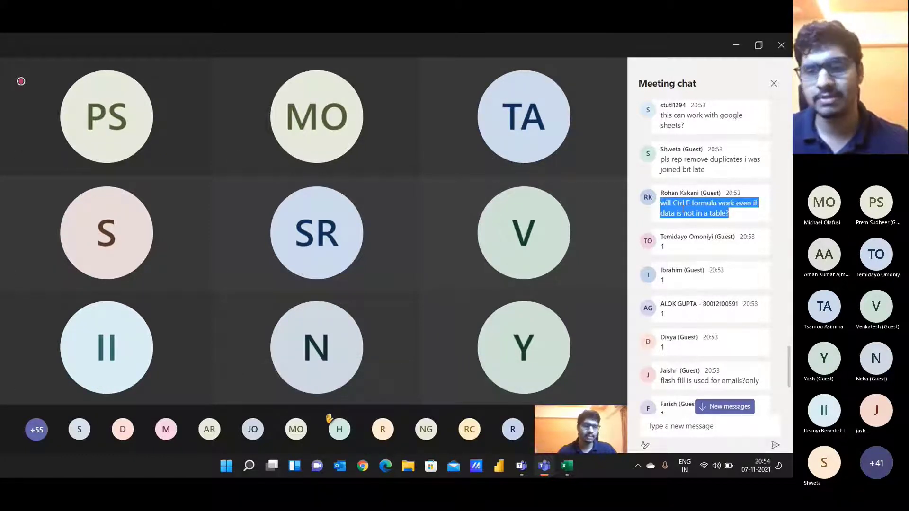
scroll(682, 207, down, 4)
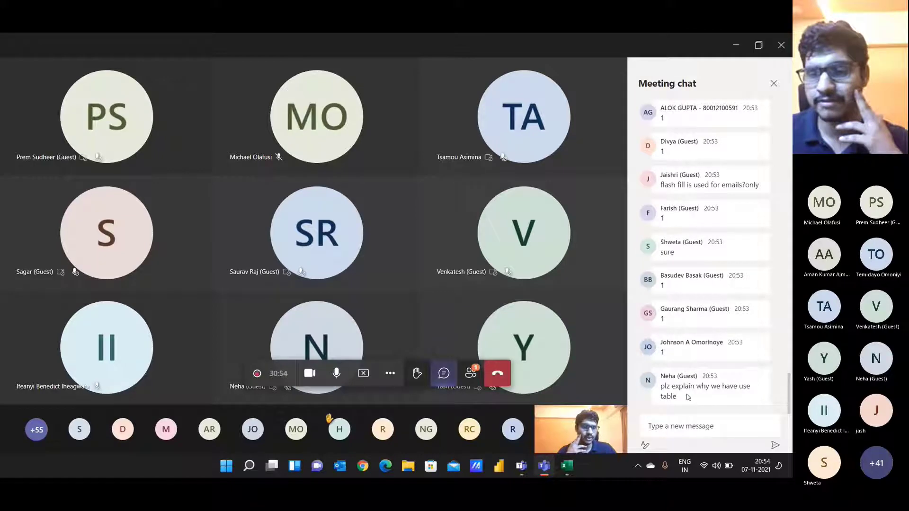
drag(663, 386, 687, 402)
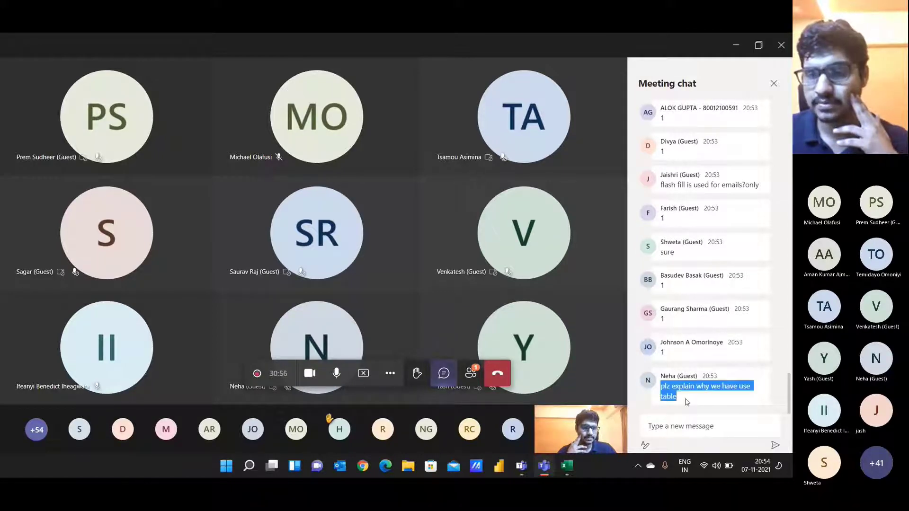
click(692, 427)
Step: Add row 59 with a new employee's name, a flash-filled email and designation Summer Intern
key(alt+Tab)
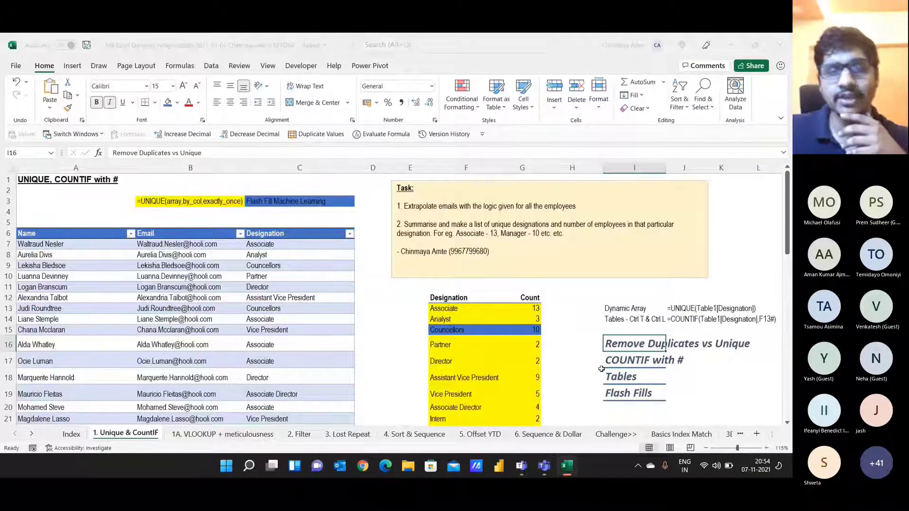
scroll(429, 258, down, 5)
scroll(429, 257, down, 9)
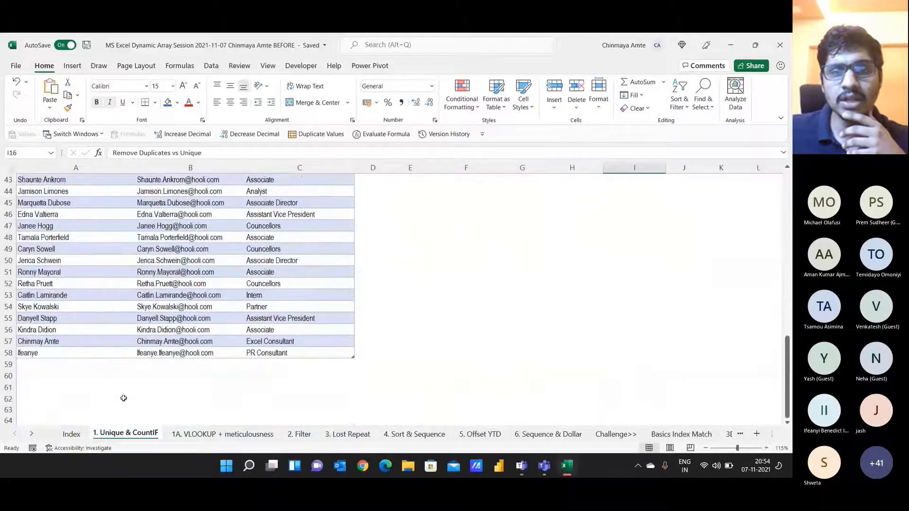
click(54, 367)
text(Neha)
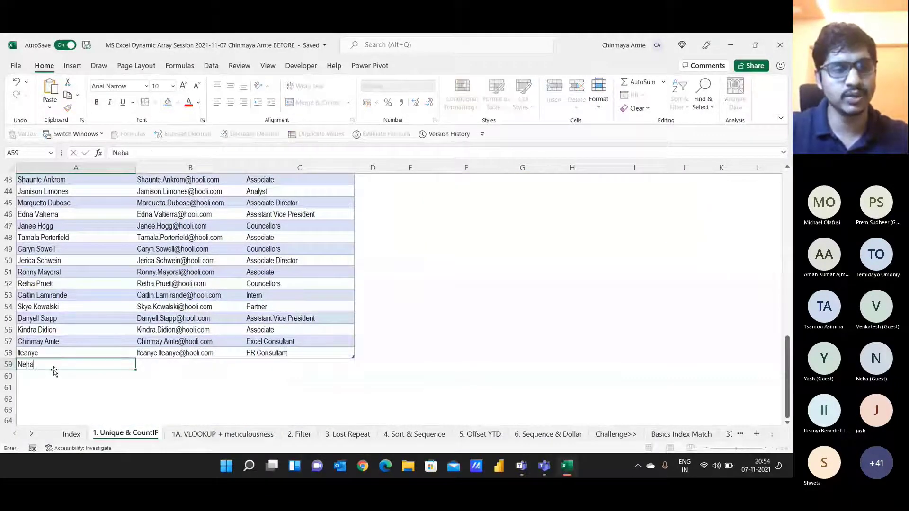
key(Tab)
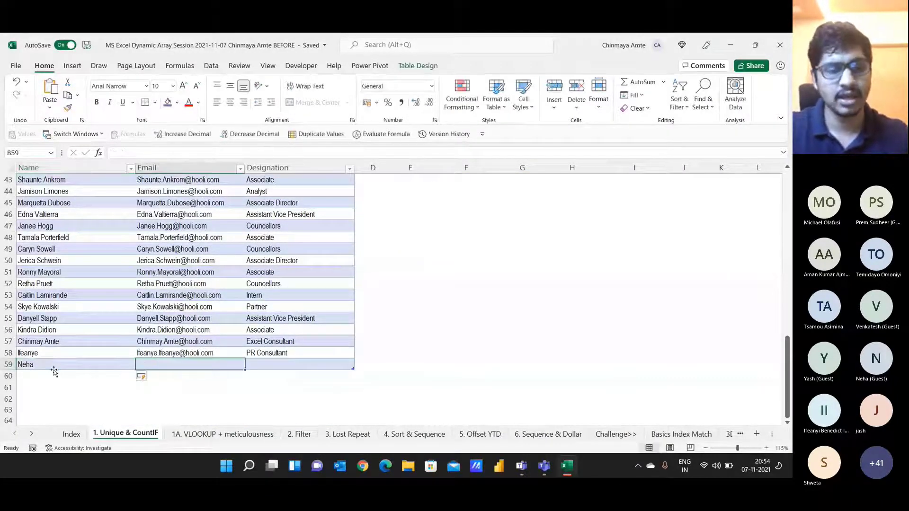
key(Tab)
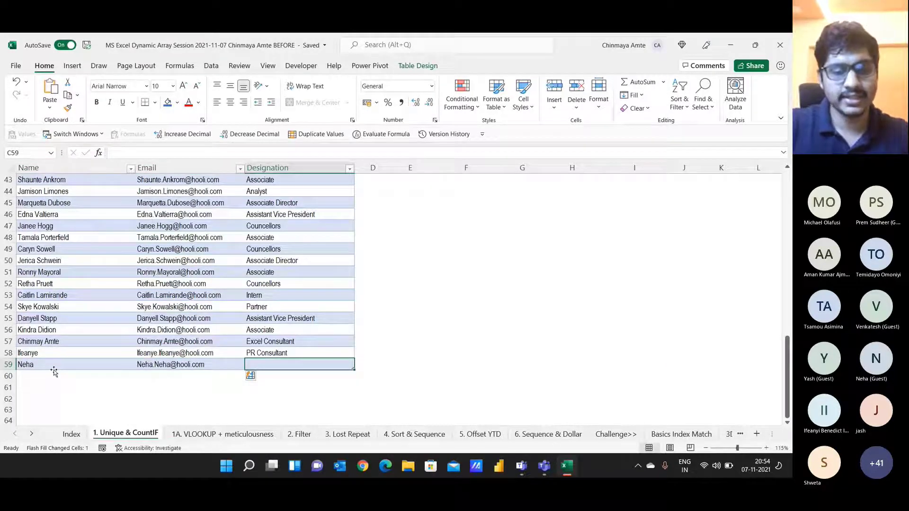
text(S)
key(BackSpace)
text(Summer I)
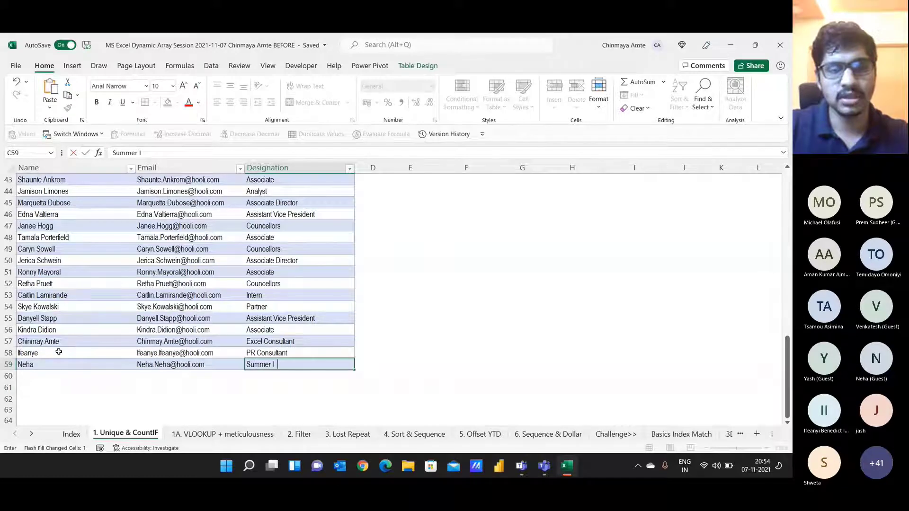
text(ntern)
key(Return)
Step: Check that the designation summary counts Summer Intern as 1, then return to Teams
scroll(59, 352, up, 15)
key(Down)
key(Down)
key(Down)
key(Down)
key(Down)
key(Down)
key(Down)
key(Down)
key(Down)
key(Down)
key(Down)
key(Down)
key(Down)
key(Down)
key(Down)
key(Down)
key(Down)
key(Down)
key(Down)
key(Down)
scroll(59, 351, down, 2)
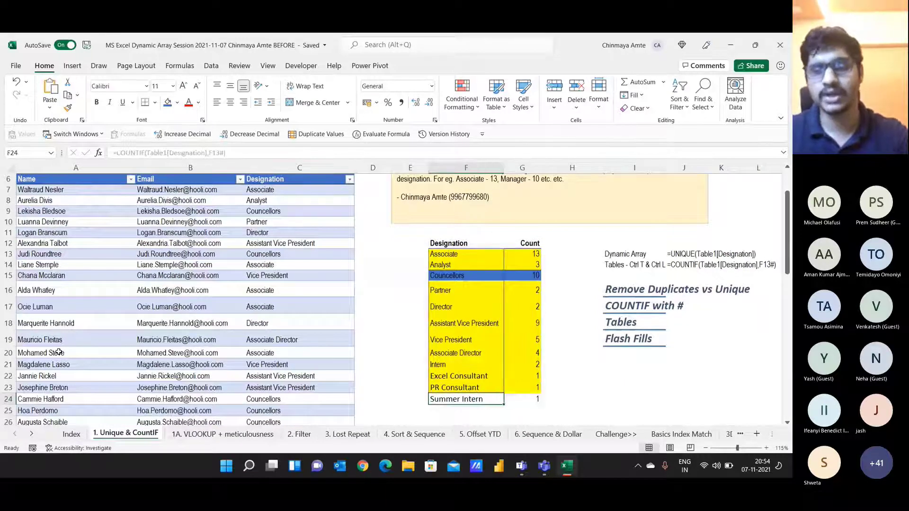
key(Home)
key(ctrl+Up)
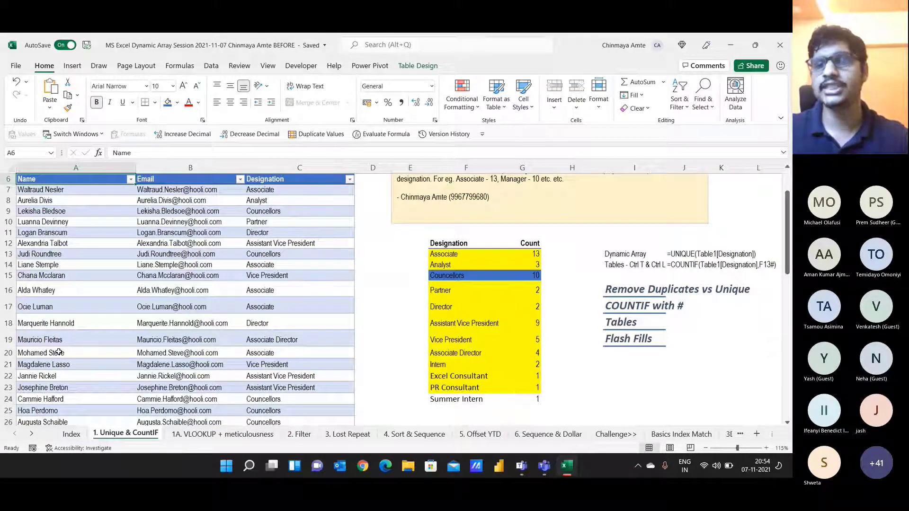
scroll(58, 352, up, 2)
key(alt+Tab)
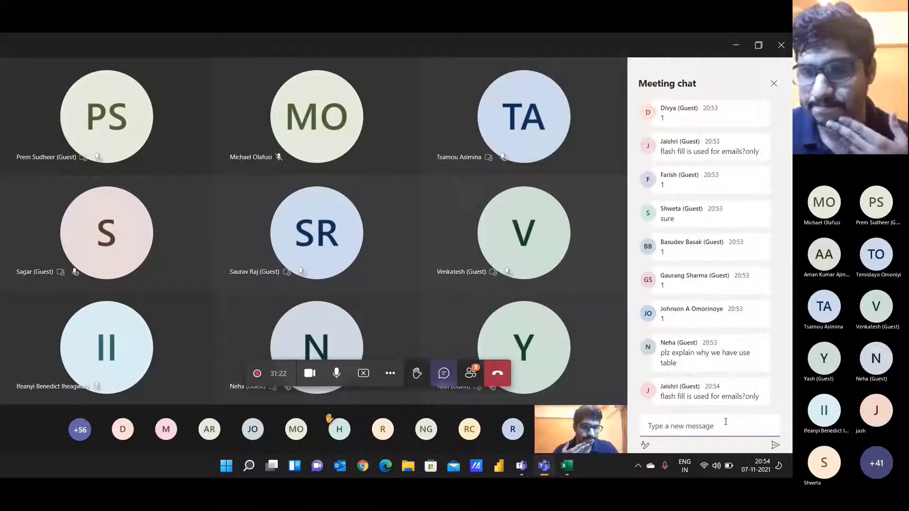
Step: Highlight the chat question whether Flash Fill is only for emails, then return to Excel
mouse_move(662, 377)
mouse_down()
mouse_move(705, 400)
mouse_move(706, 422)
mouse_move(659, 378)
mouse_up()
drag(660, 342, 767, 349)
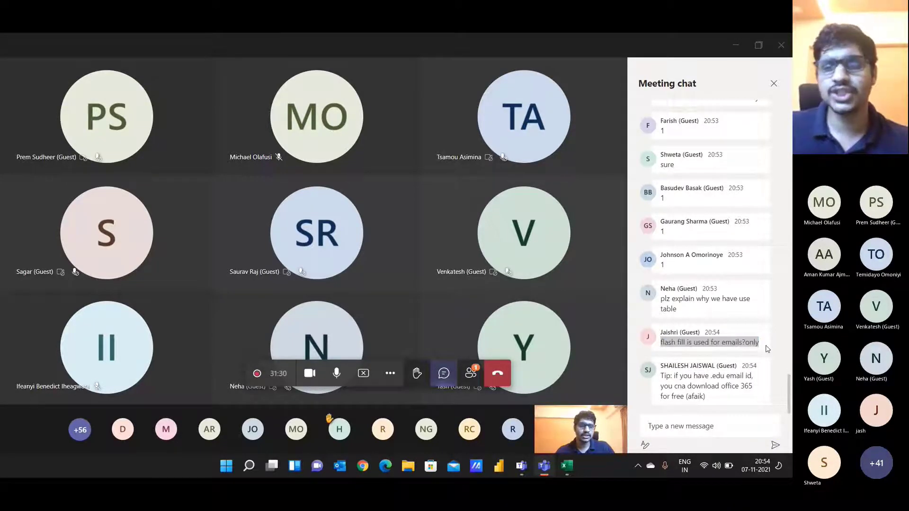
key(alt+Tab)
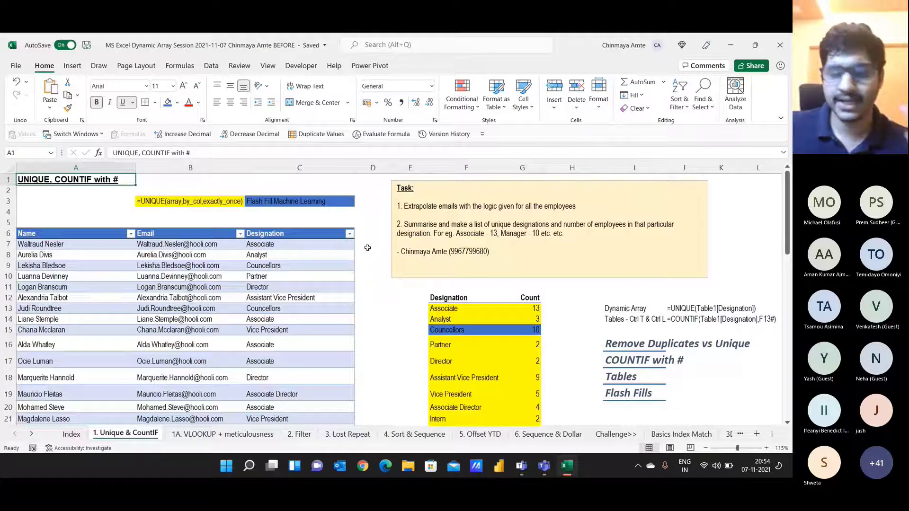
key(alt+Tab)
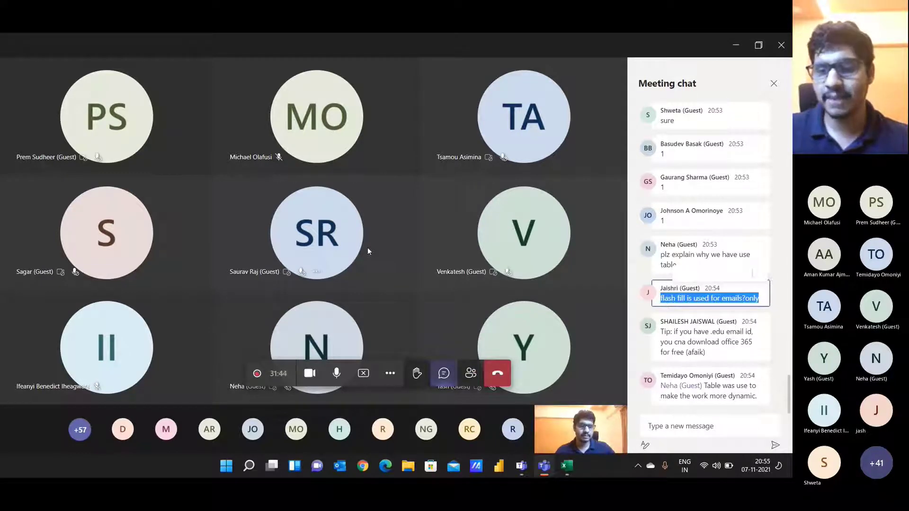
key(alt+Tab)
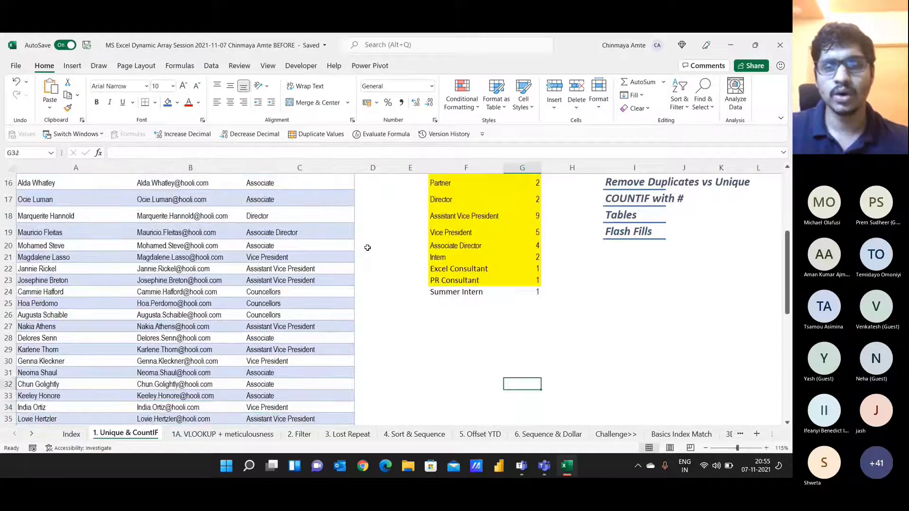
Step: Try a phone number in F27, discard it after the error, and go back to Teams
text(+91 5465)
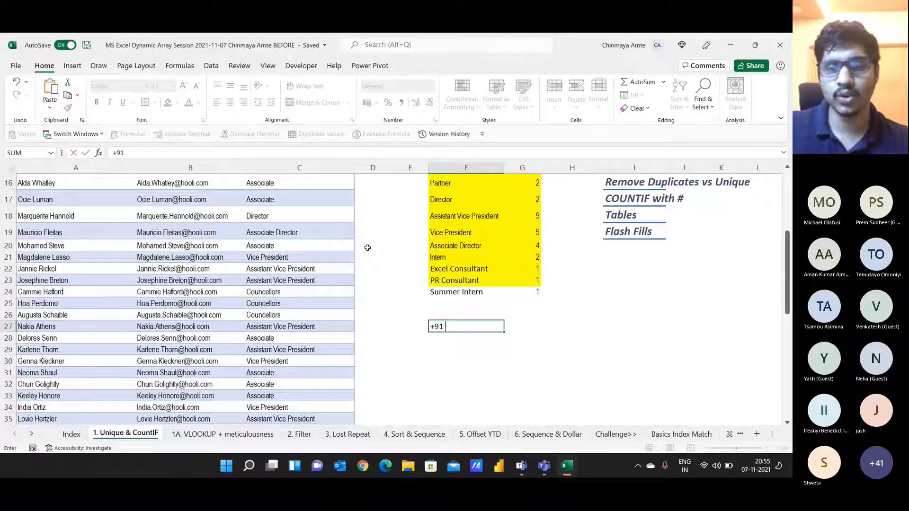
key(Return)
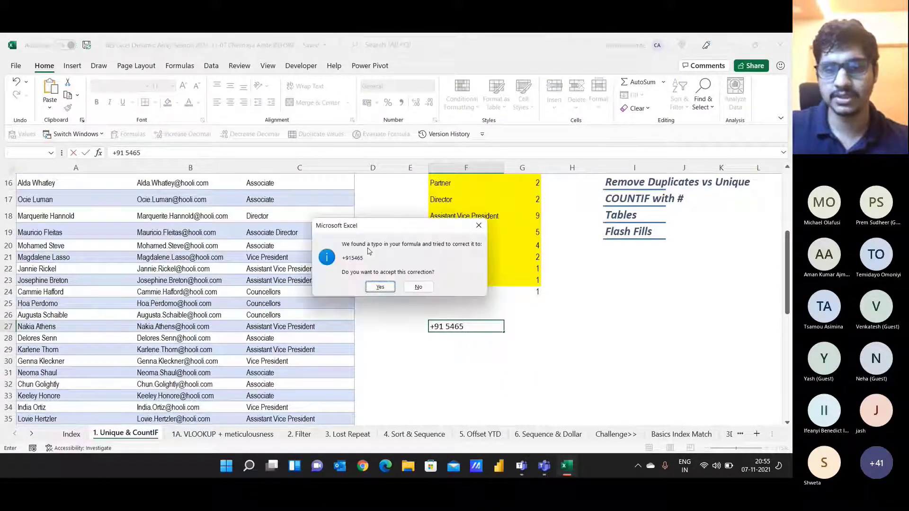
key(Escape)
key(Return)
key(Escape)
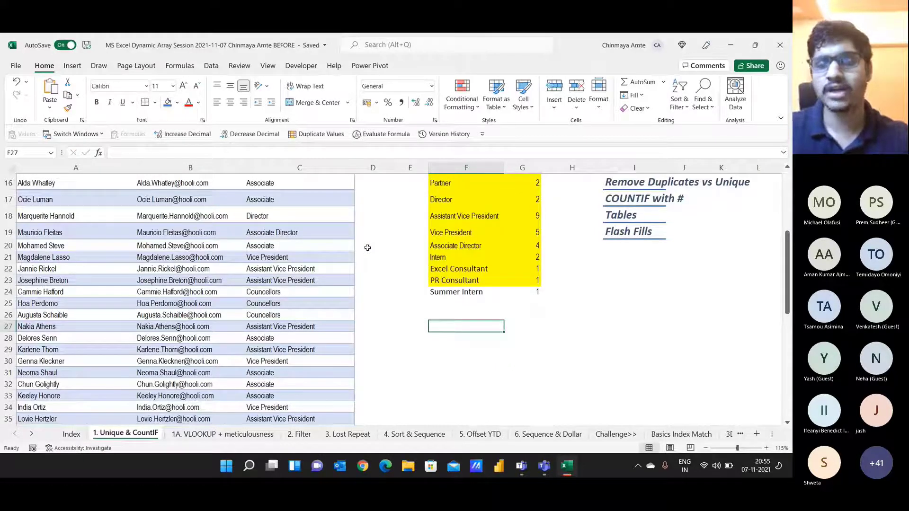
key(alt+Tab)
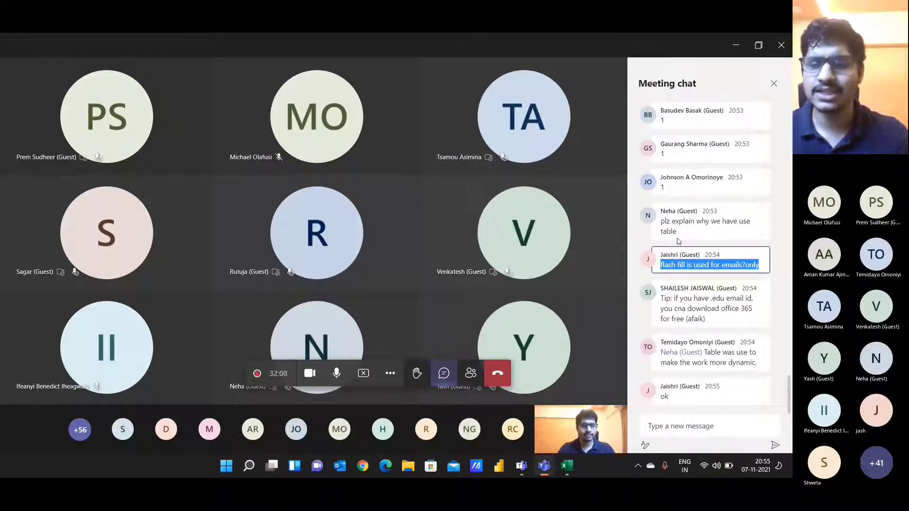
Step: Back in Excel, select the topic headings I16:I17 and open the 1A. VLOOKUP + meticulousness sheet
key(alt+Tab)
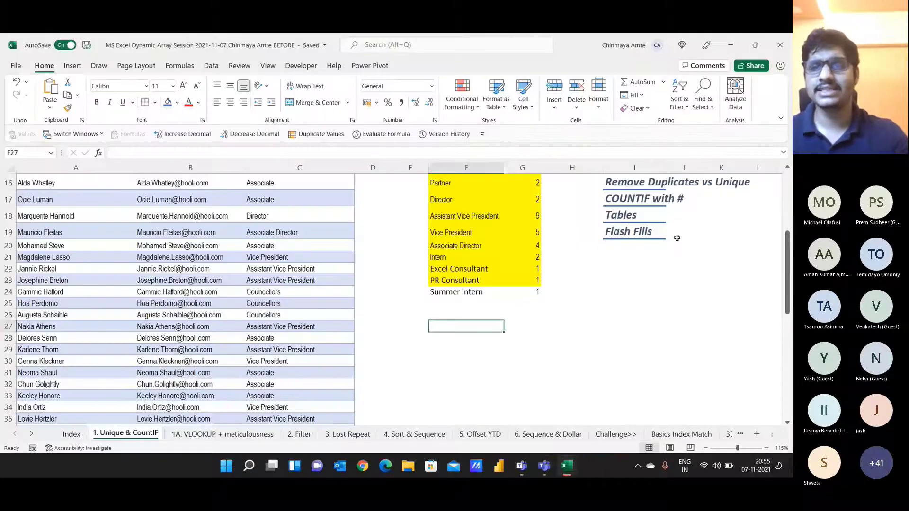
scroll(678, 241, up, 3)
drag(638, 282, 636, 336)
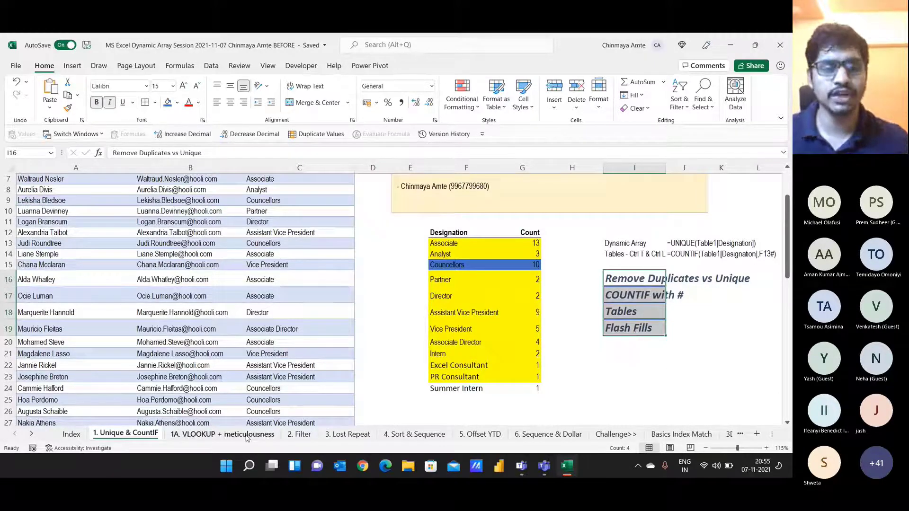
click(222, 434)
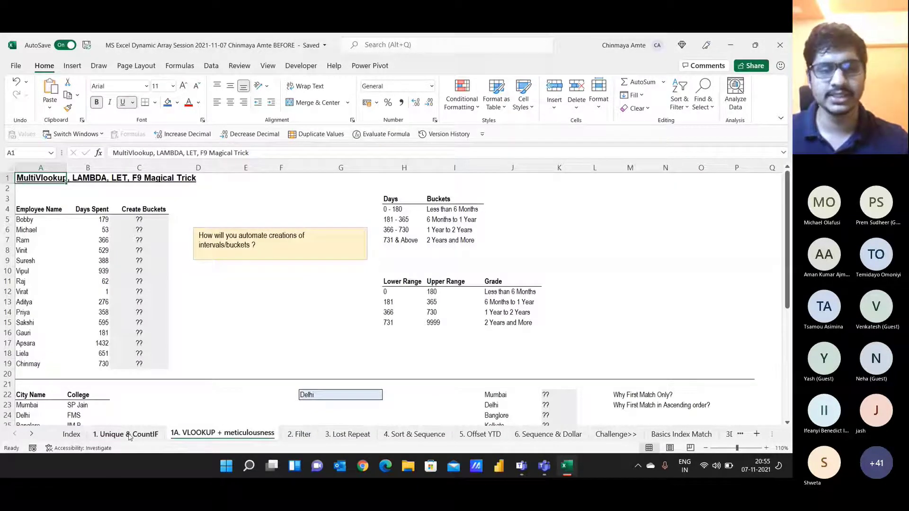
Step: Flip between the 1. Unique & CountIF and 1A. VLOOKUP sheets, ending on Unique & CountIF, then go to Teams
click(129, 434)
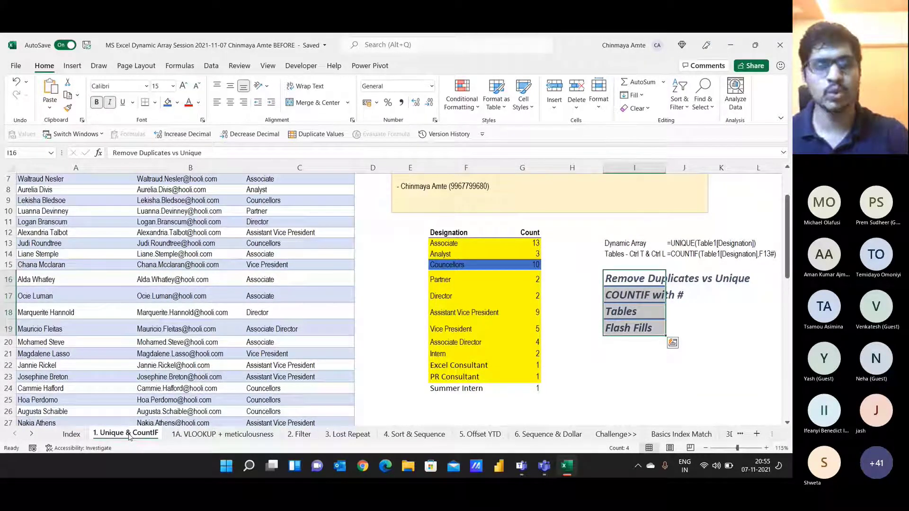
click(222, 434)
scroll(137, 300, down, 10)
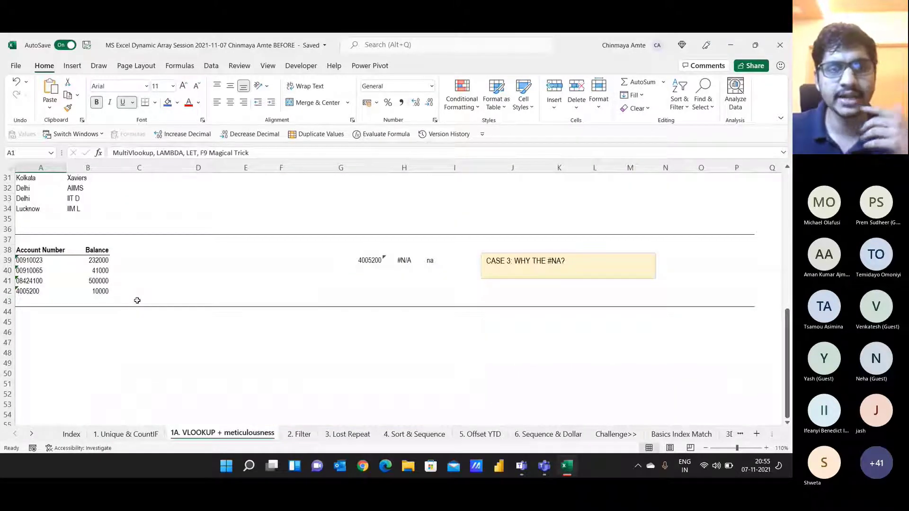
scroll(137, 301, up, 10)
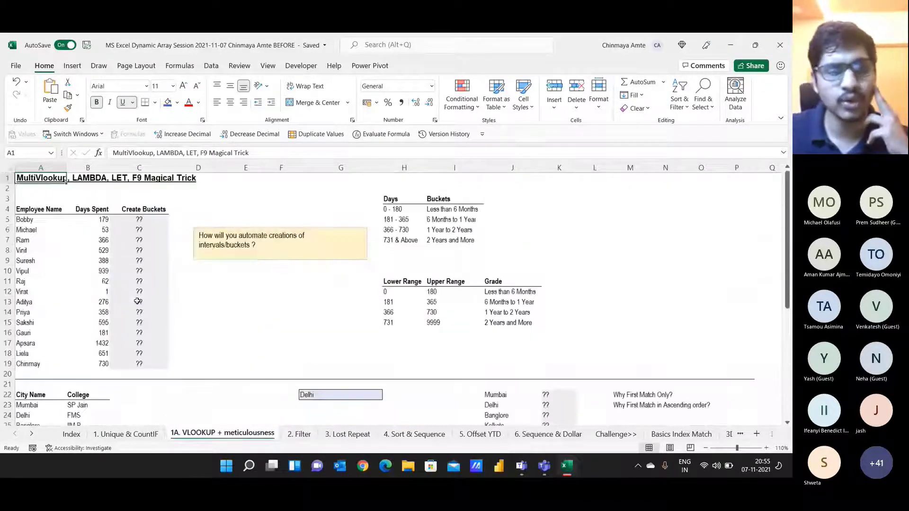
click(126, 434)
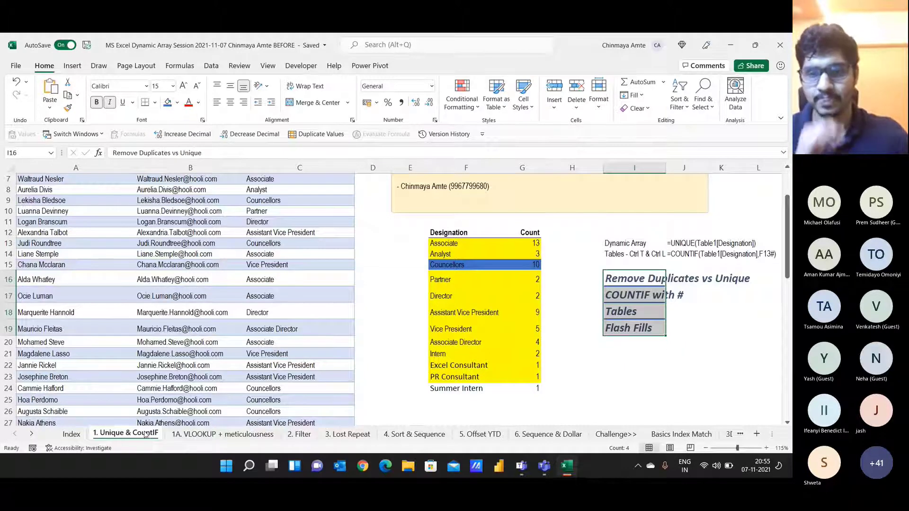
key(alt+Tab)
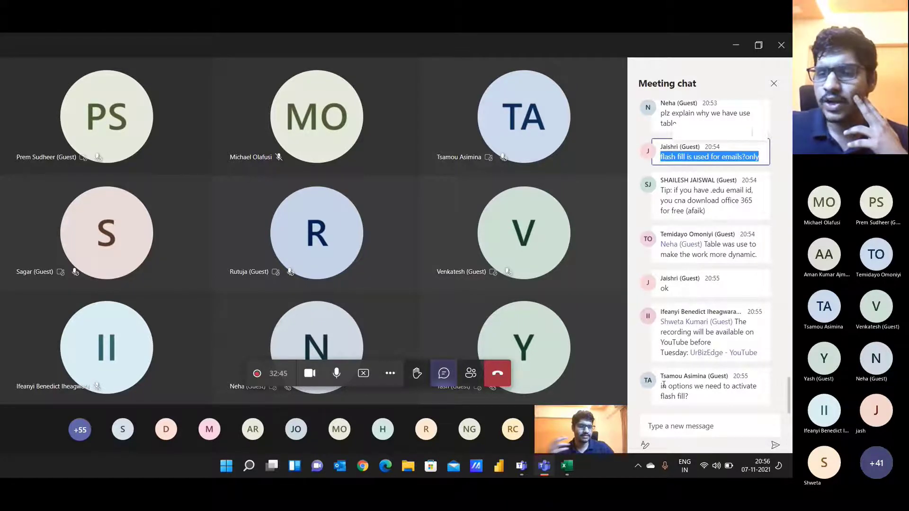
Step: Highlight the question on activating Flash Fill, show Flash Fill on Excel's Data tab, and start a chat reply
drag(662, 385, 689, 396)
key(alt+Tab)
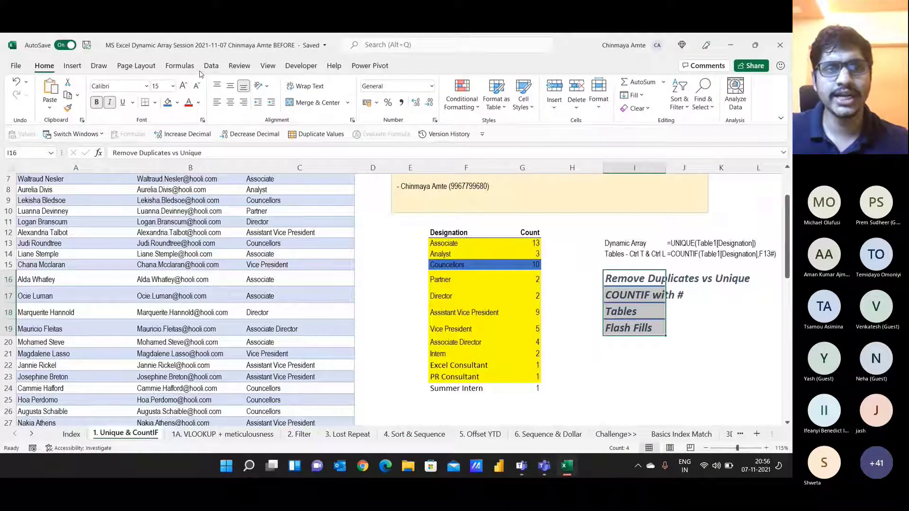
click(211, 66)
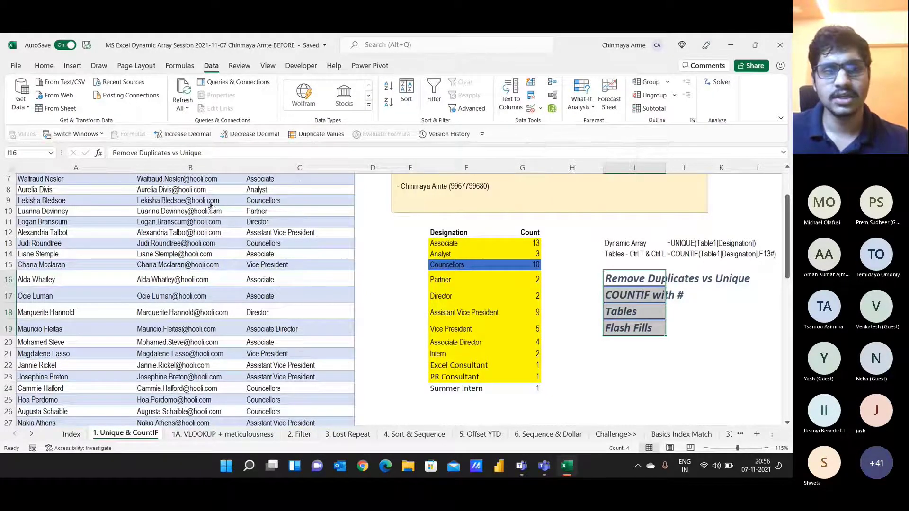
key(alt+Tab)
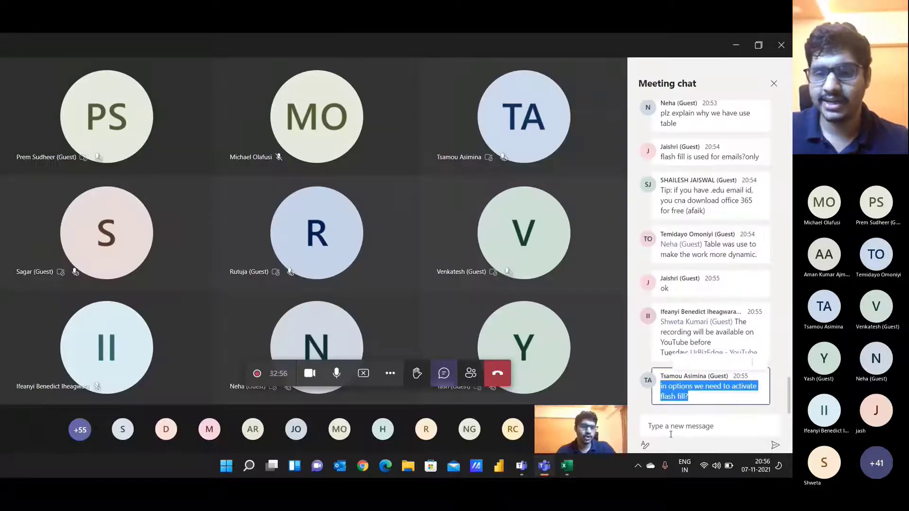
click(671, 430)
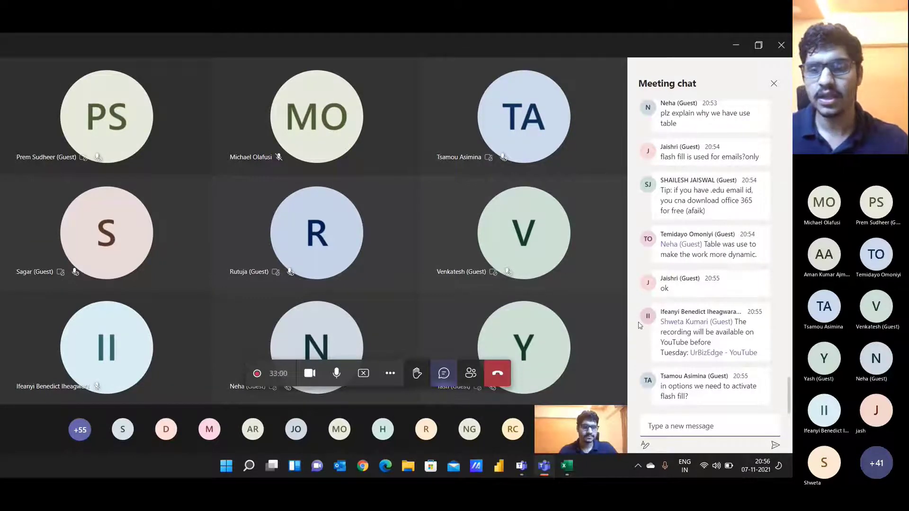
key(alt+Tab)
scroll(226, 410, up, 2)
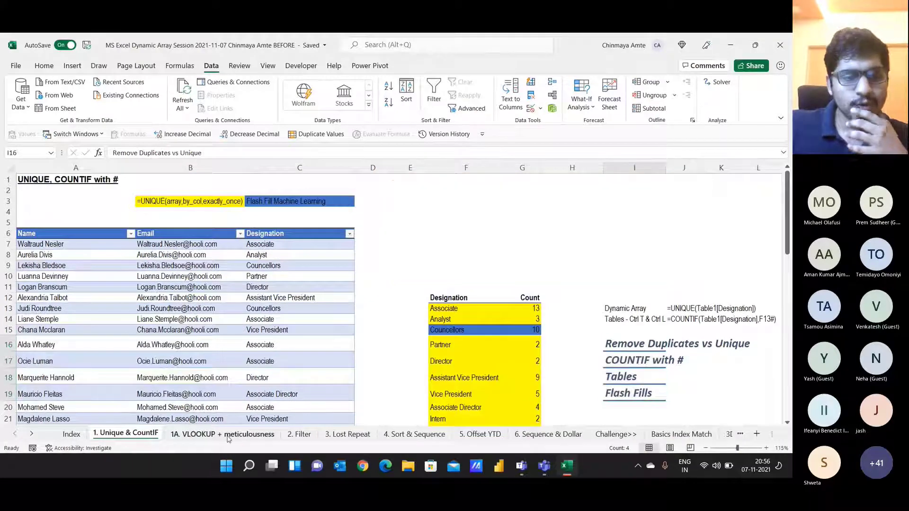
Step: Bring up the 1A. VLOOKUP + meticulousness sheet and widen column A slightly
click(228, 436)
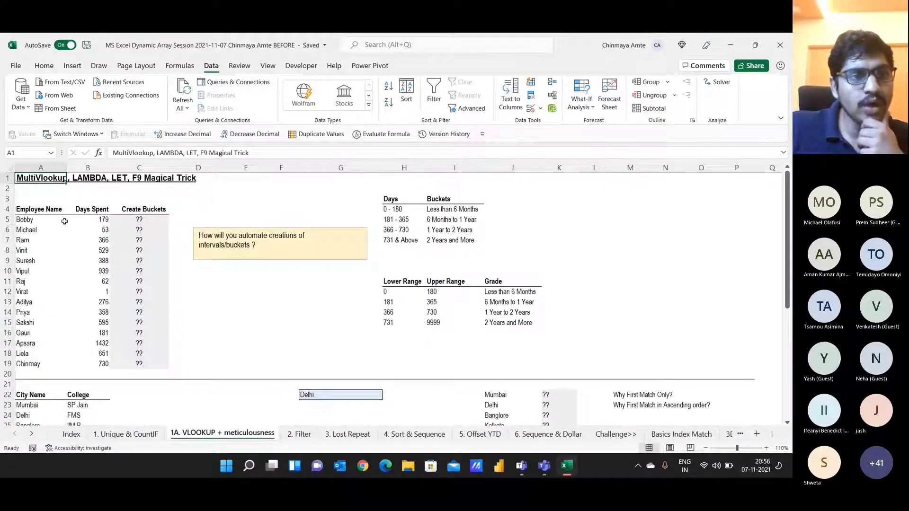
drag(67, 168, 76, 168)
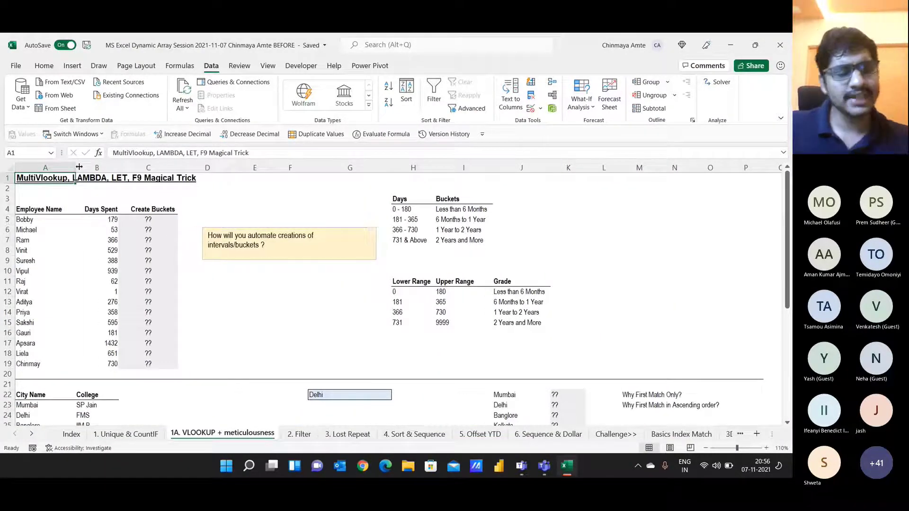
key(alt+Tab)
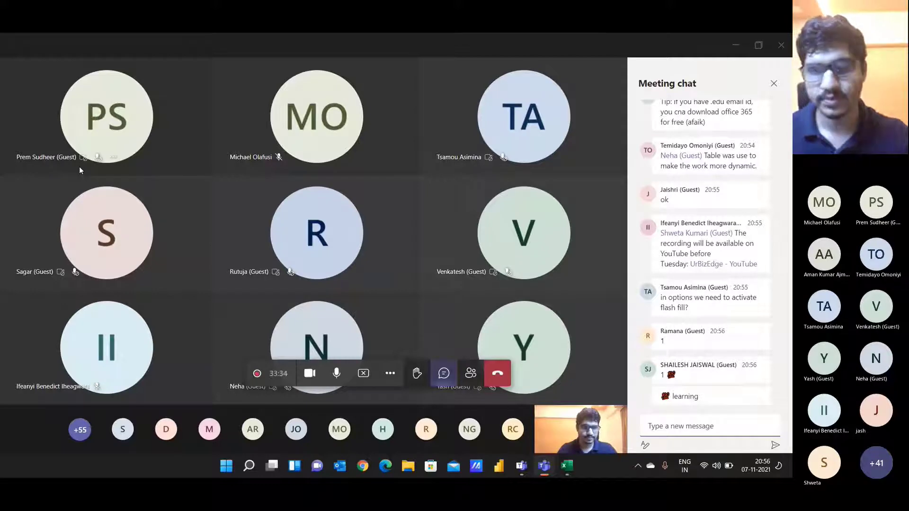
key(alt+Tab)
Step: Start renaming the VLOOKUP sheet tab, cancel it, and check the Teams meeting briefly
scroll(142, 218, down, 6)
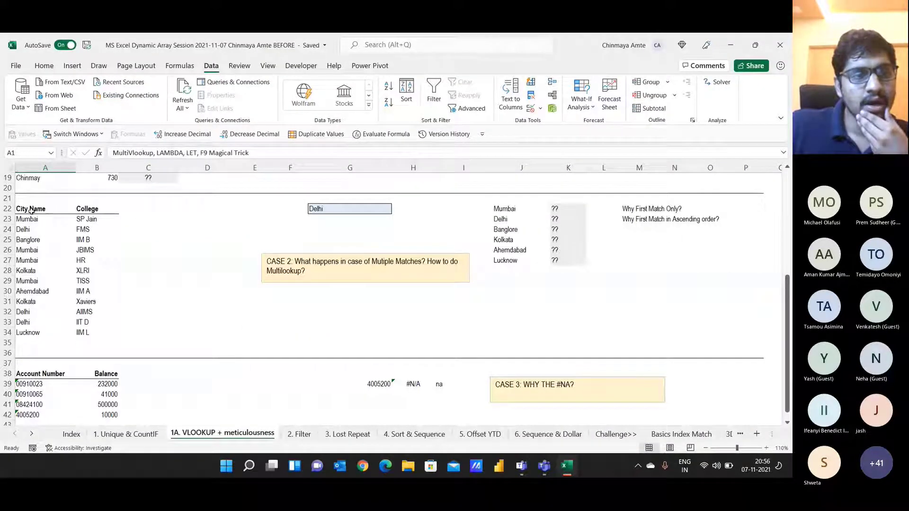
double_click(226, 434)
key(Escape)
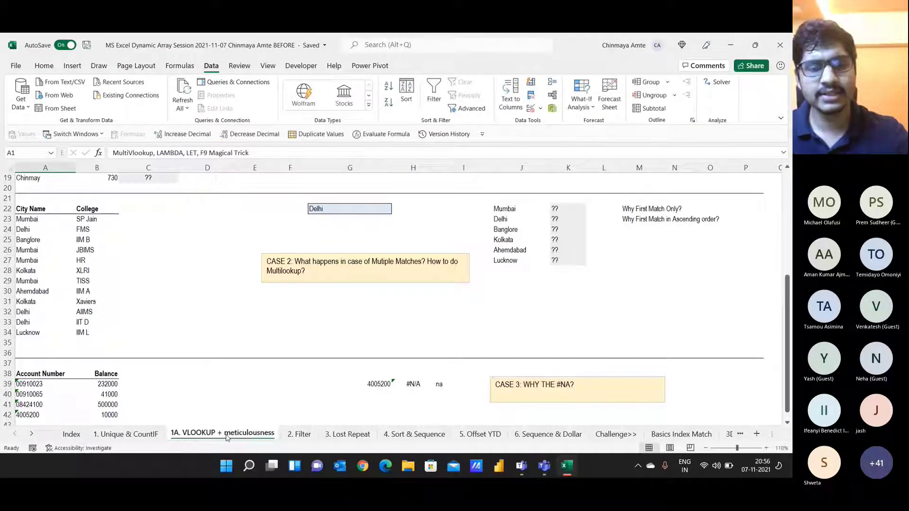
scroll(226, 433, up, 6)
key(alt+Tab)
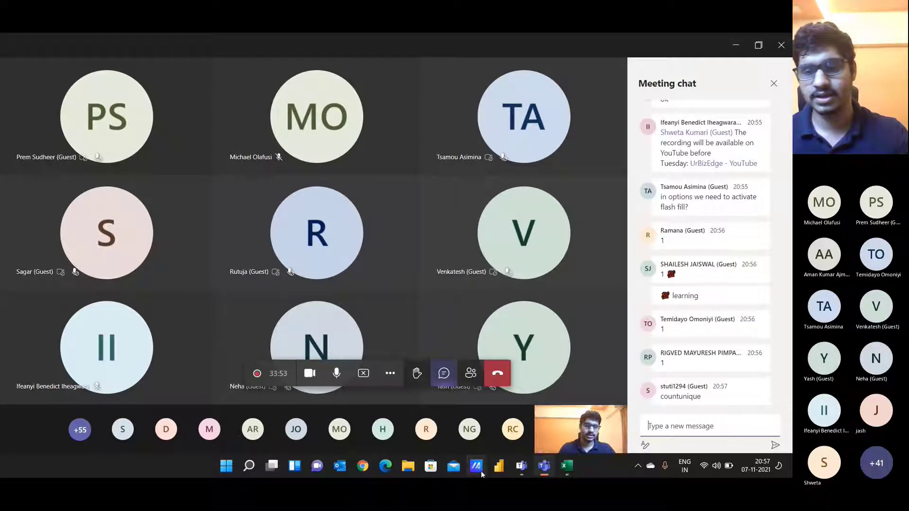
key(alt+Tab)
scroll(270, 332, down, 2)
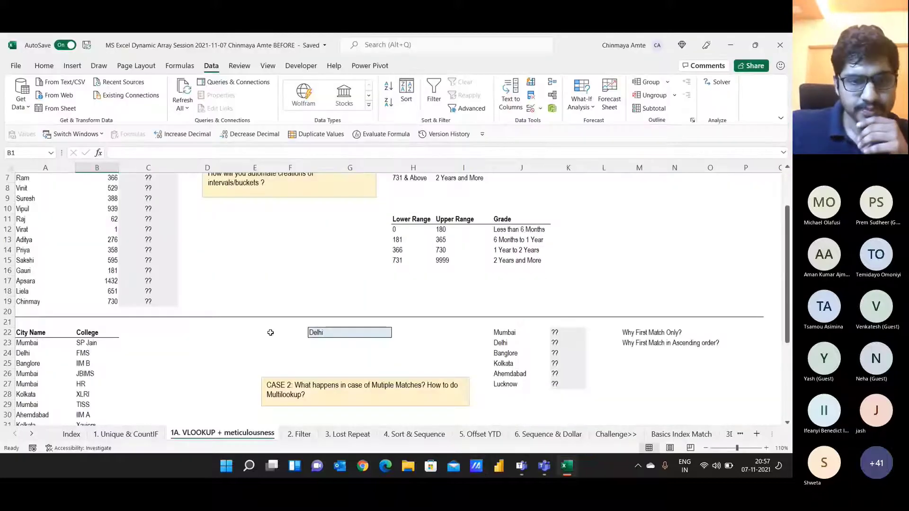
scroll(271, 332, down, 4)
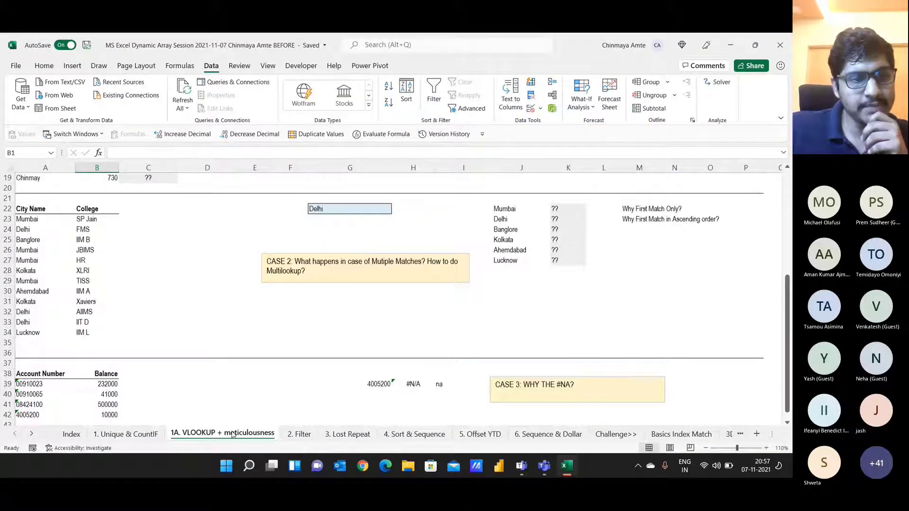
click(43, 208)
drag(43, 222, 81, 332)
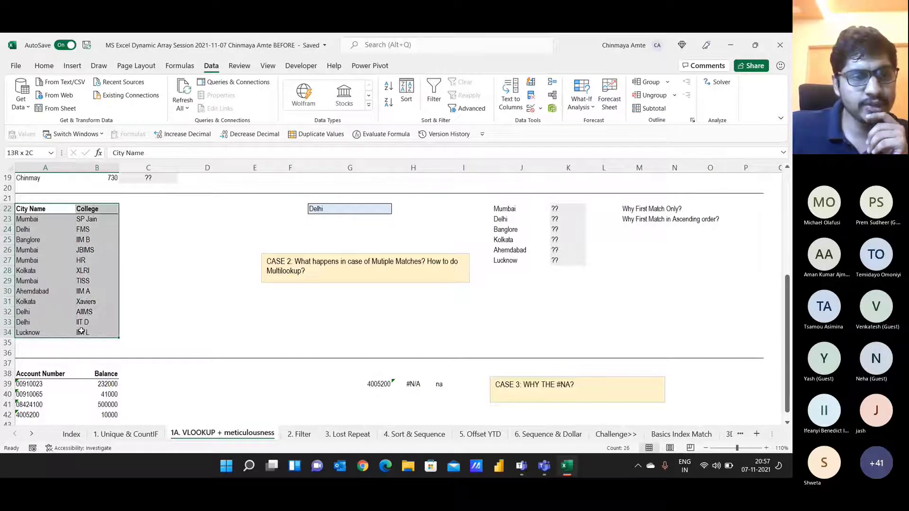
click(35, 208)
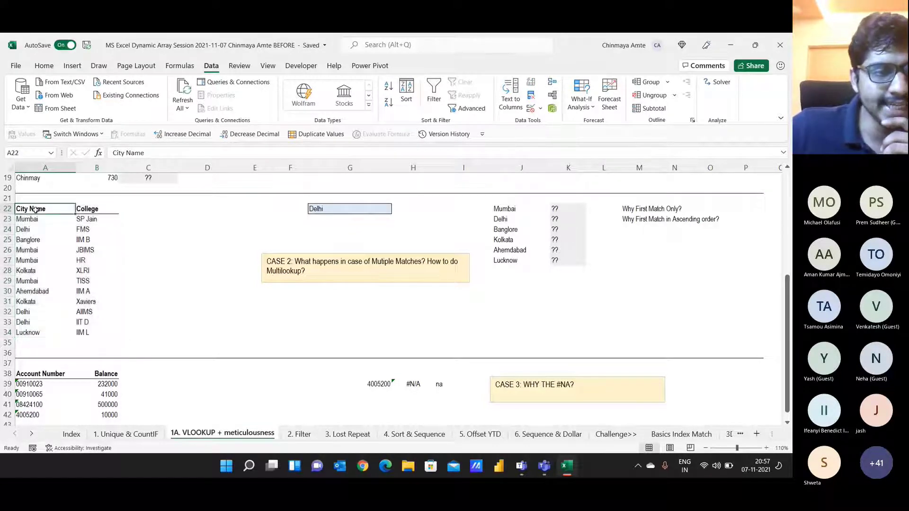
drag(29, 219, 27, 330)
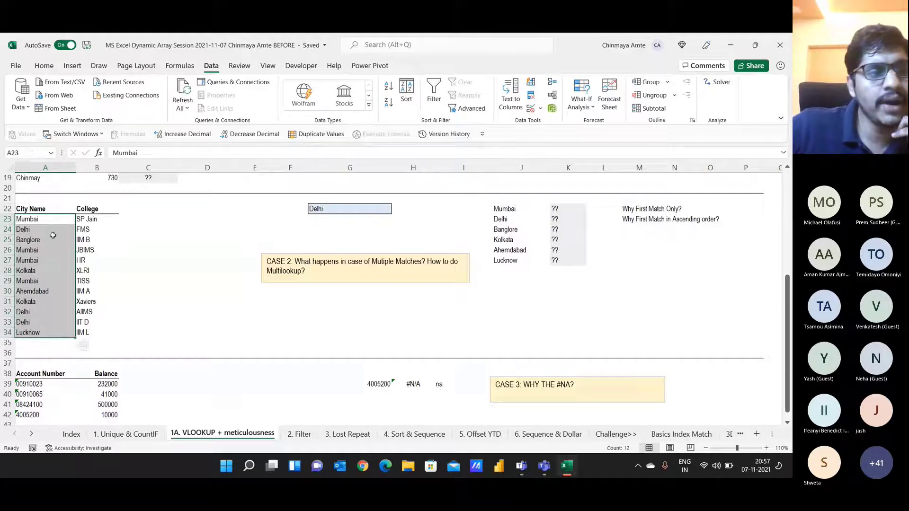
drag(88, 208, 84, 331)
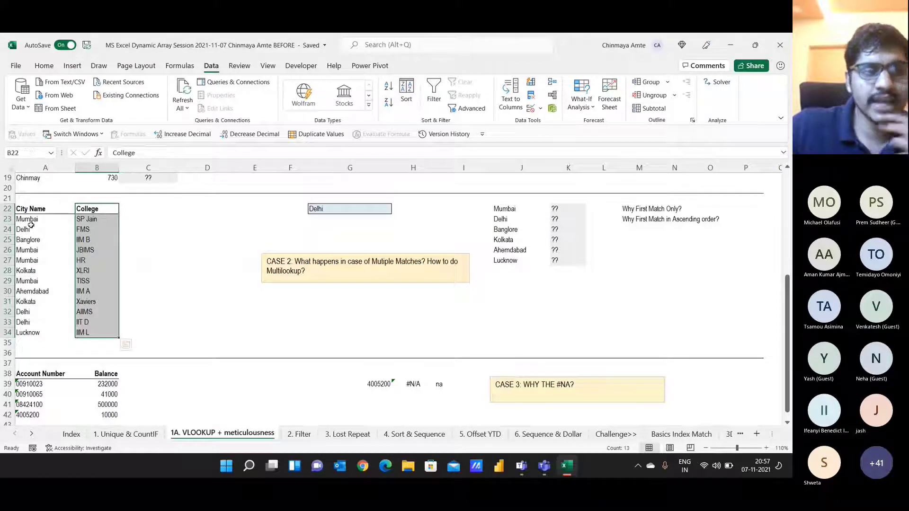
click(30, 229)
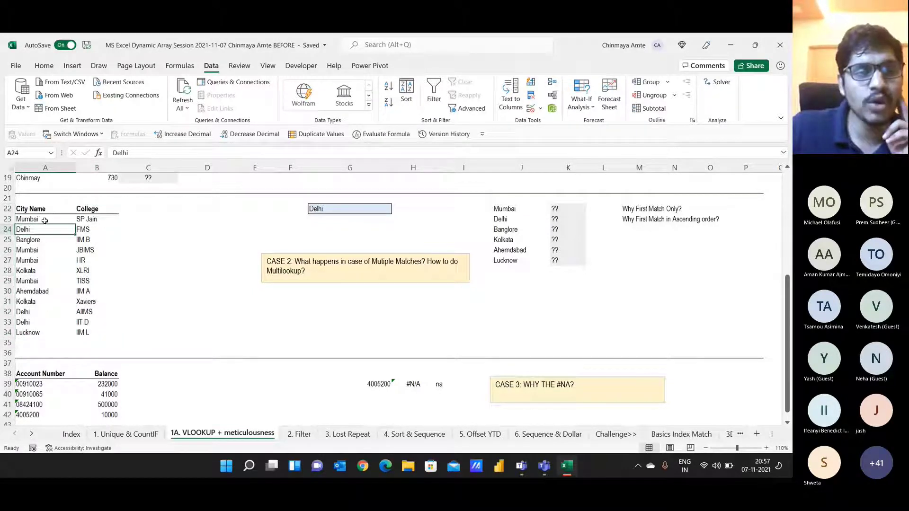
click(43, 262)
click(89, 264)
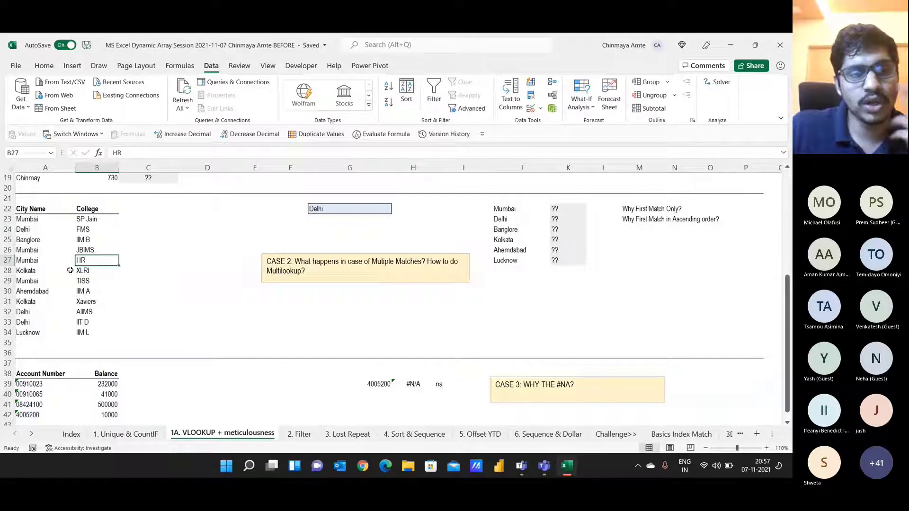
click(35, 284)
click(94, 284)
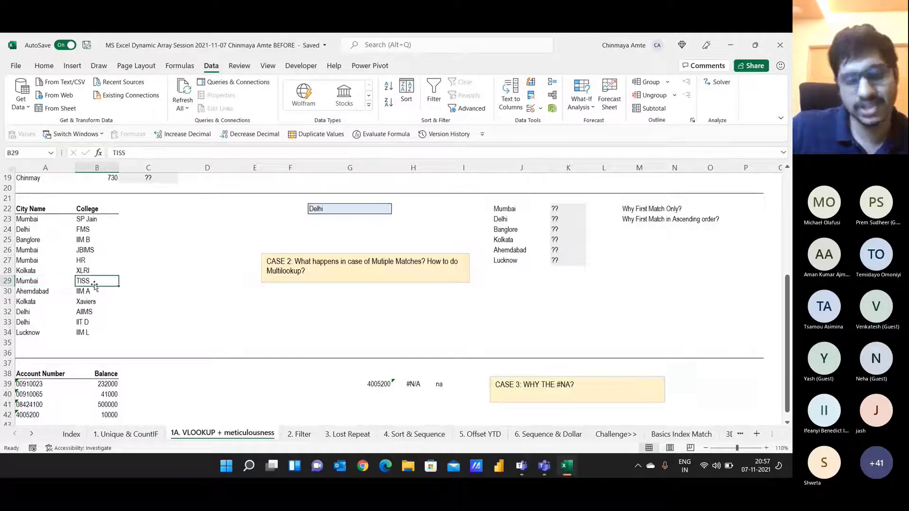
drag(42, 209, 83, 341)
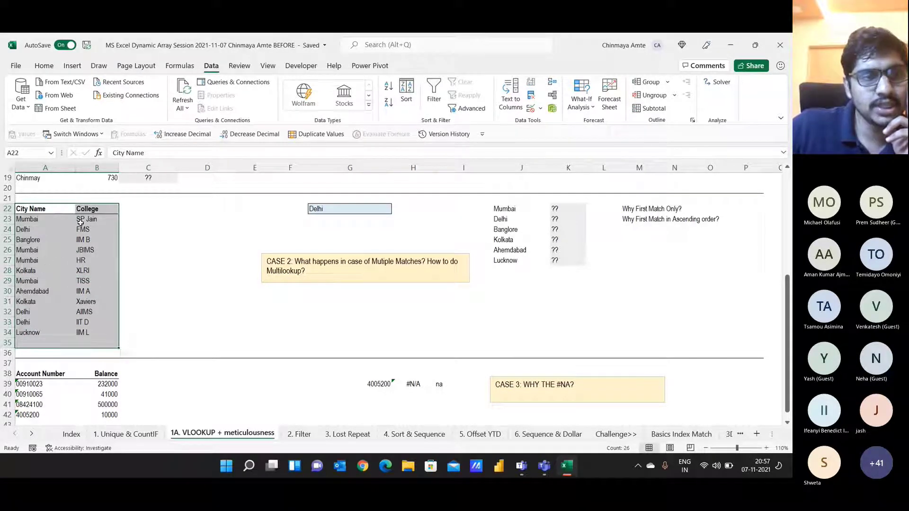
drag(52, 221, 43, 324)
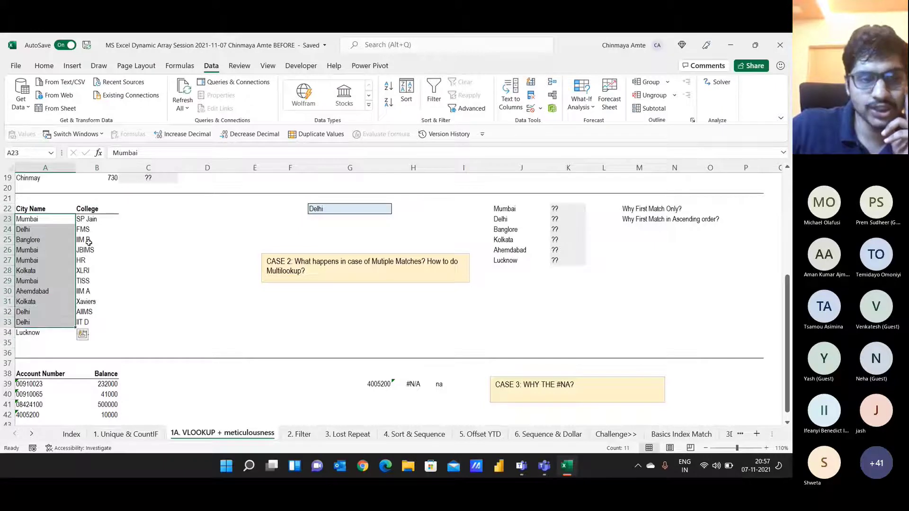
click(333, 208)
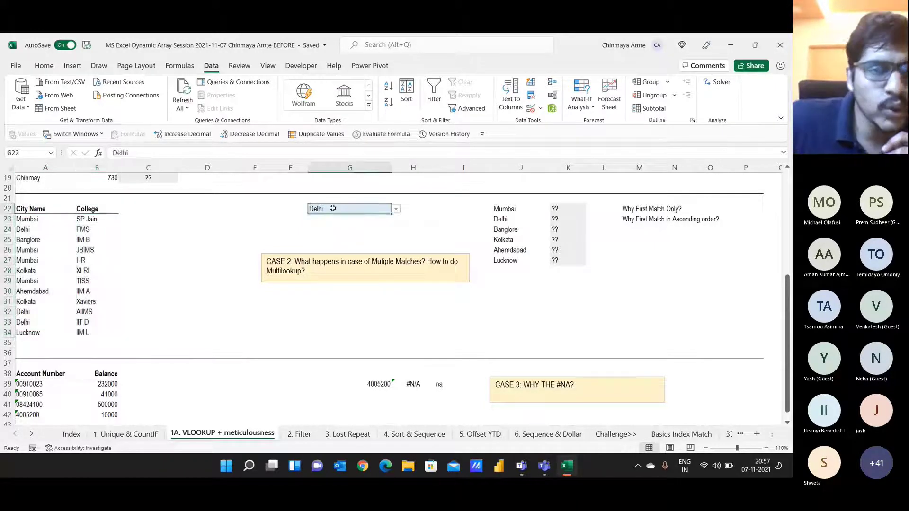
click(362, 223)
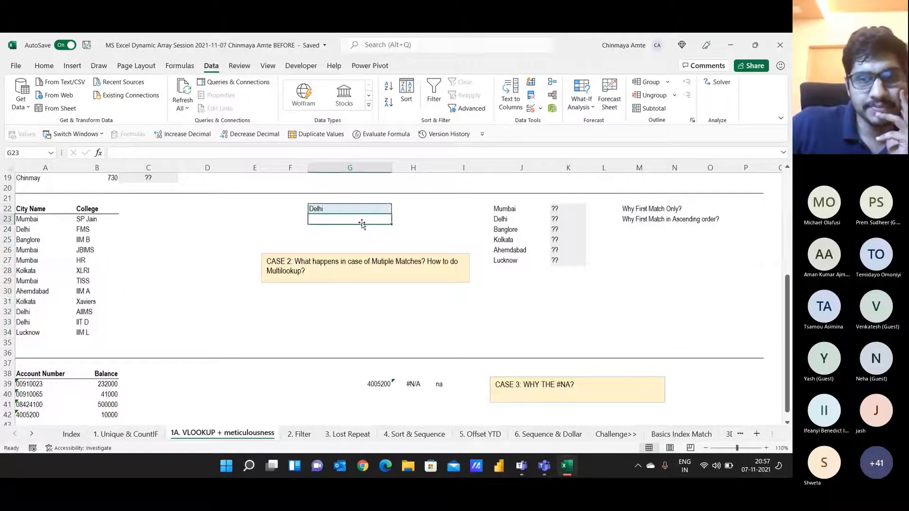
drag(32, 211, 89, 332)
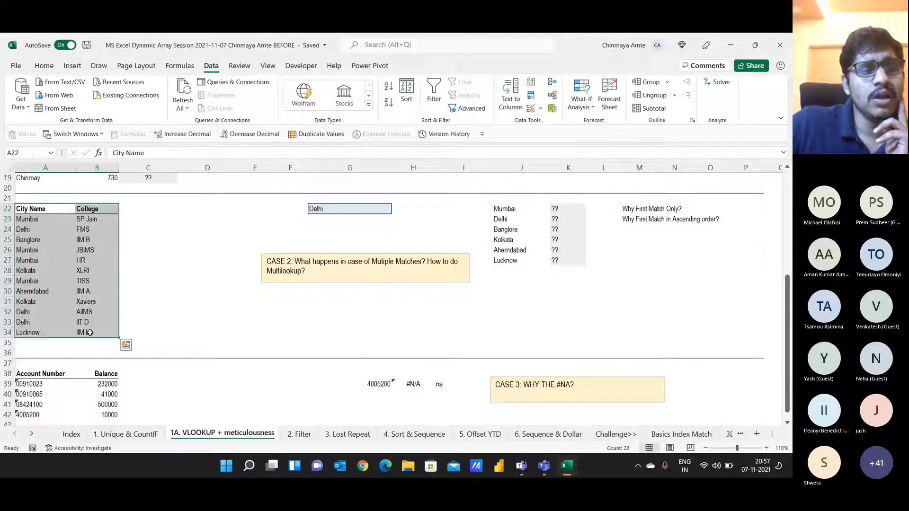
click(52, 221)
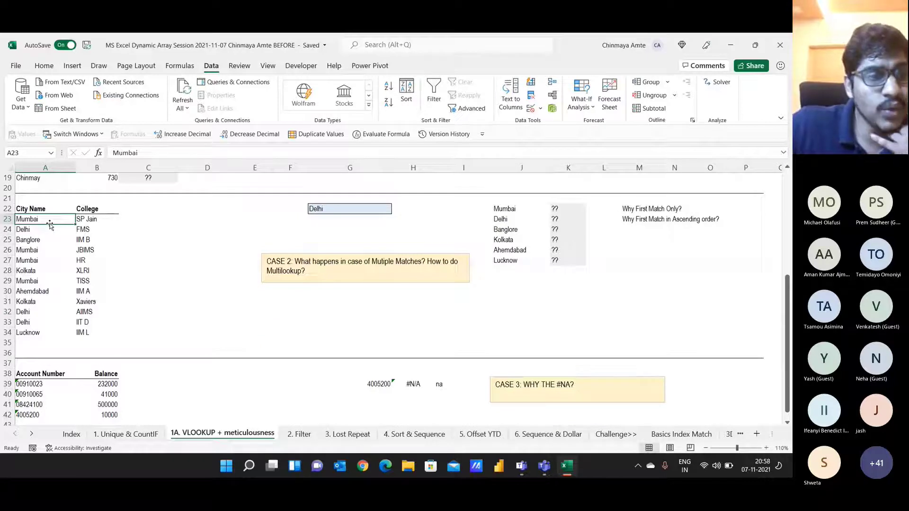
click(48, 232)
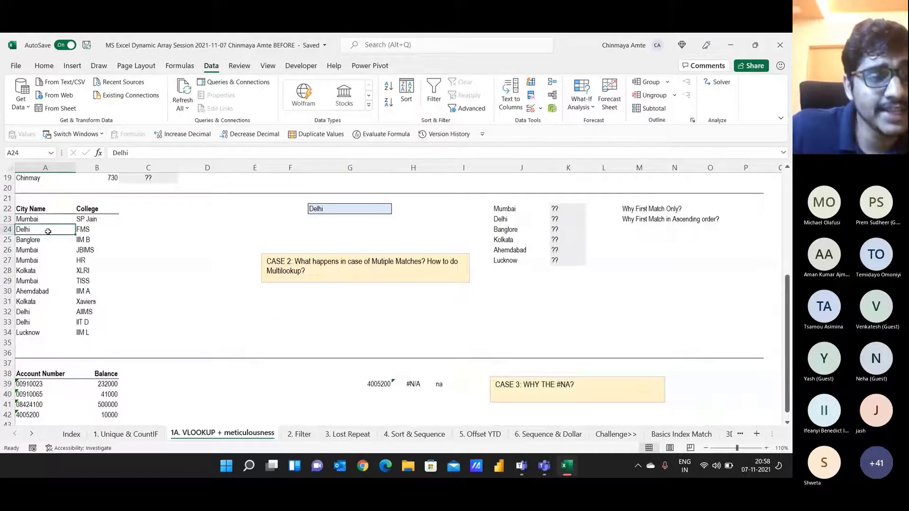
click(38, 308)
click(88, 313)
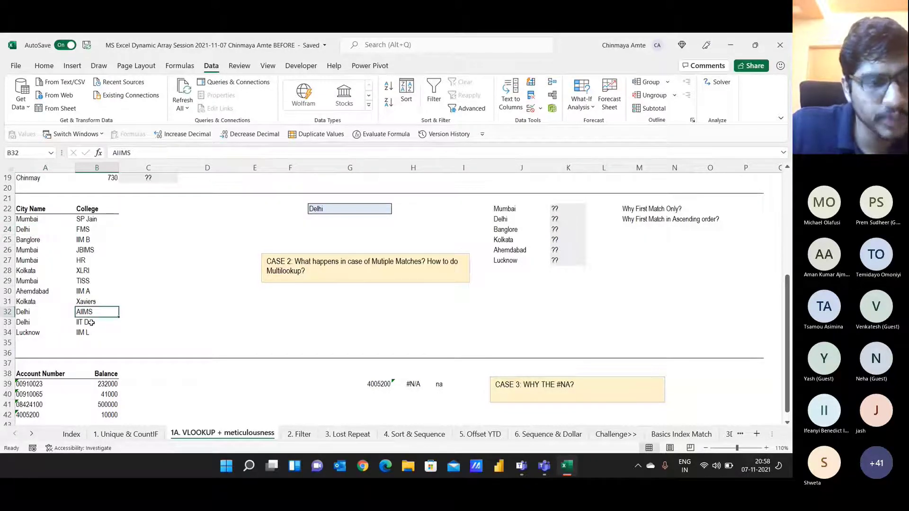
click(90, 322)
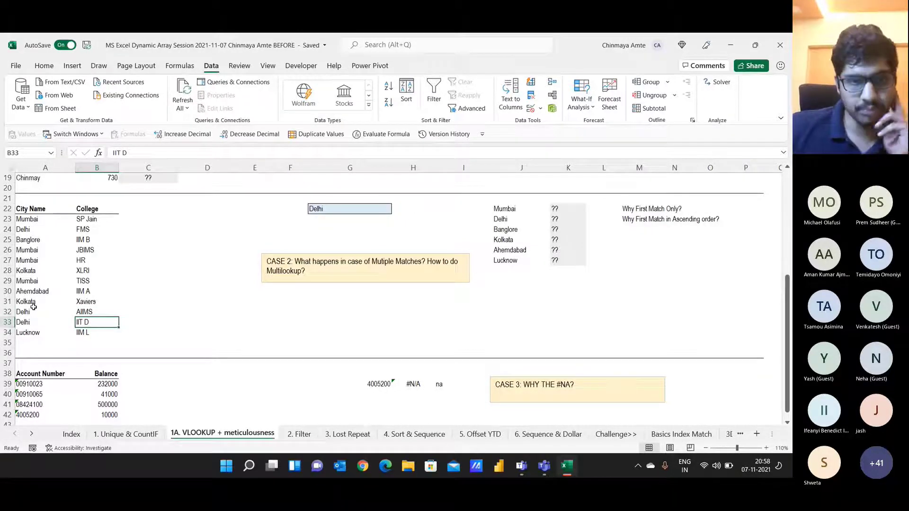
click(502, 208)
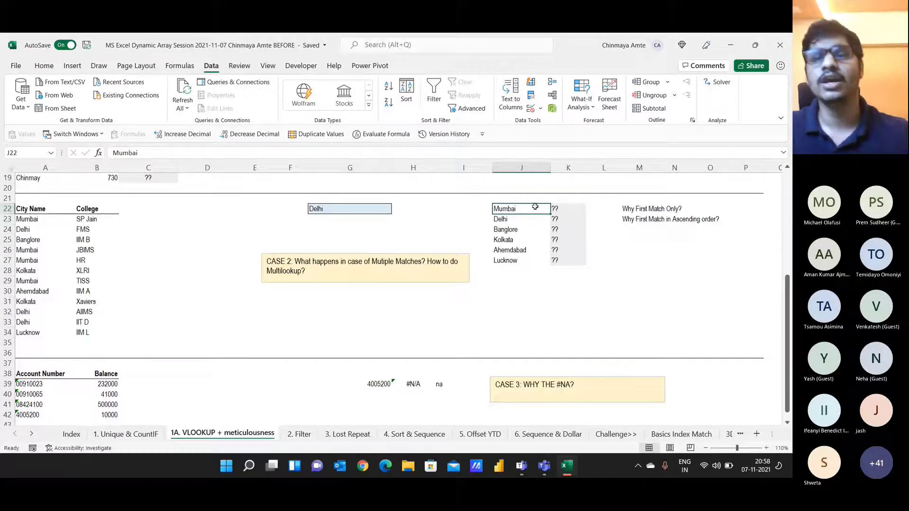
click(568, 202)
key(Down)
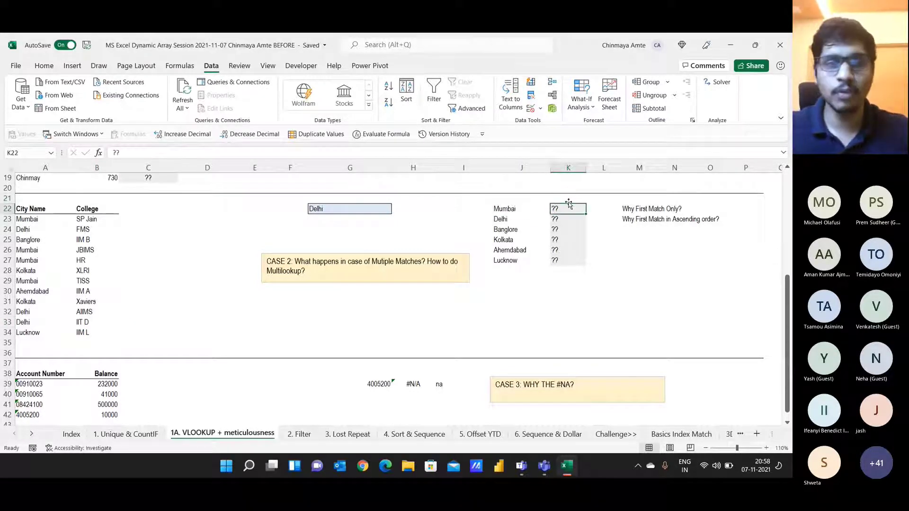
text(SP Ja)
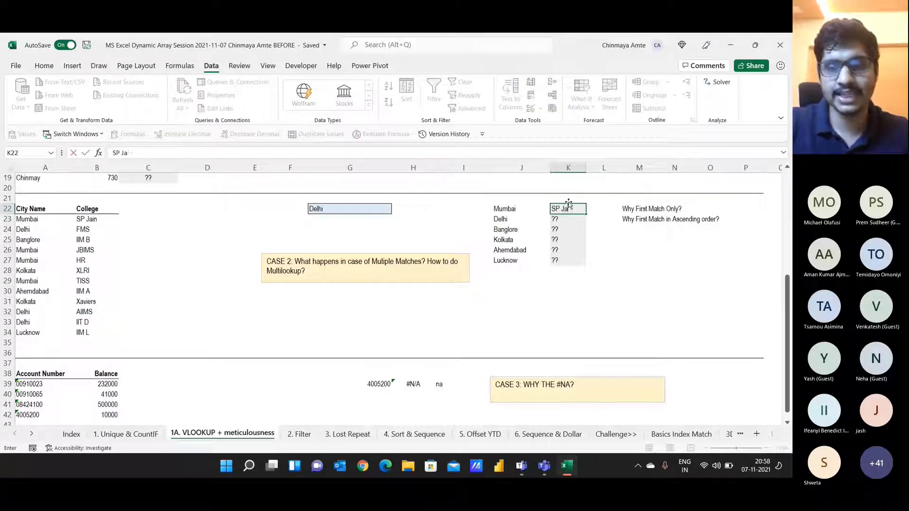
text(in, JBIMS)
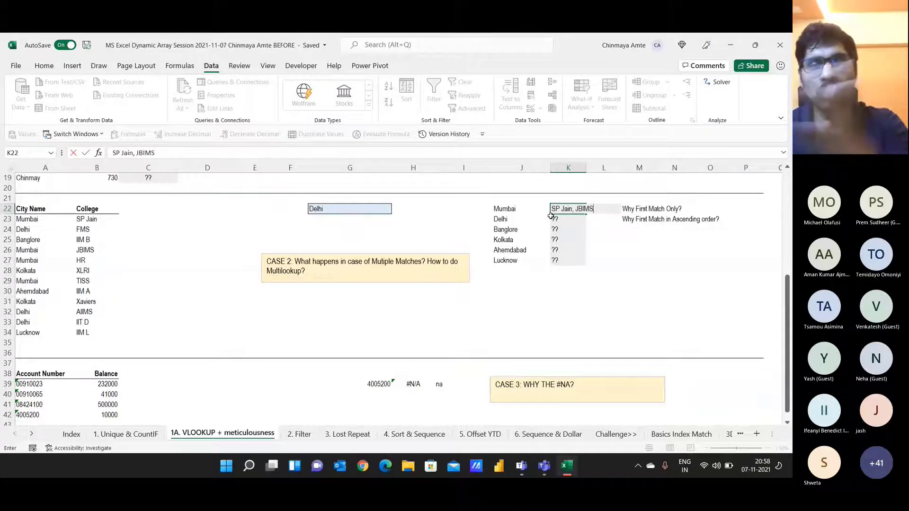
key(Escape)
key(Left)
key(Left)
key(Left)
key(Left)
key(Left)
key(Down)
key(Down)
Step: In G24, type =VLOOKUP(G22,A22:B34,2,FALSE) to look up Delhi's college
key(Right)
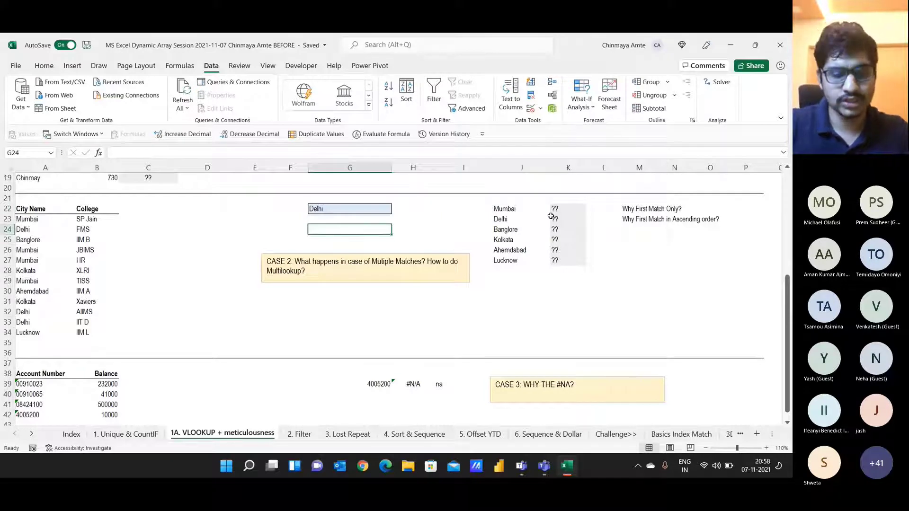
text(=)
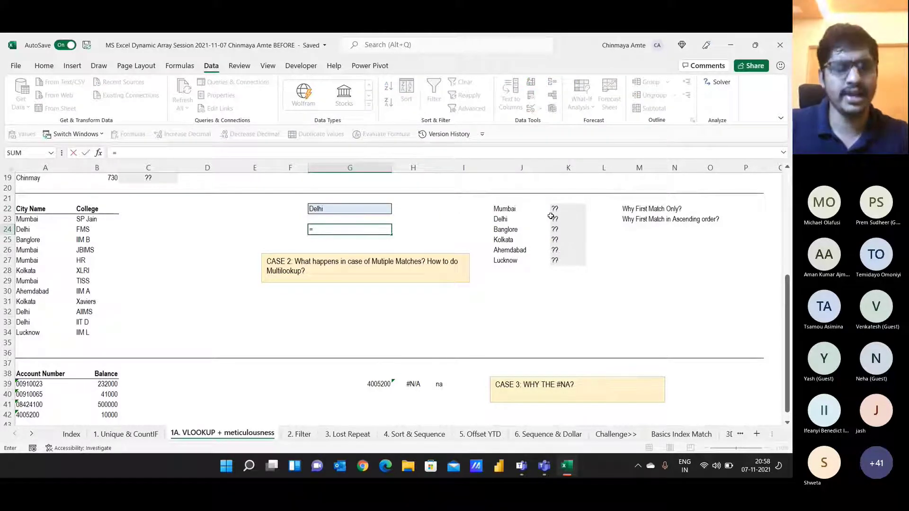
text(vl)
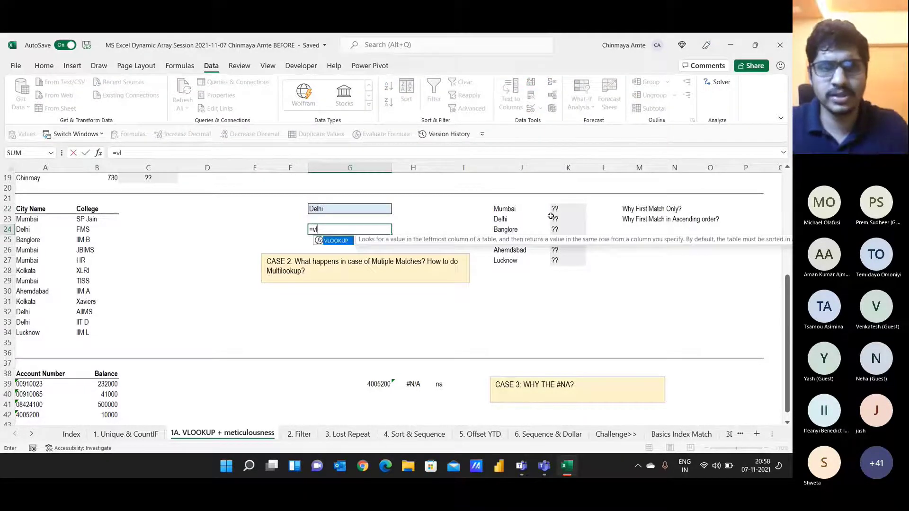
key(Tab)
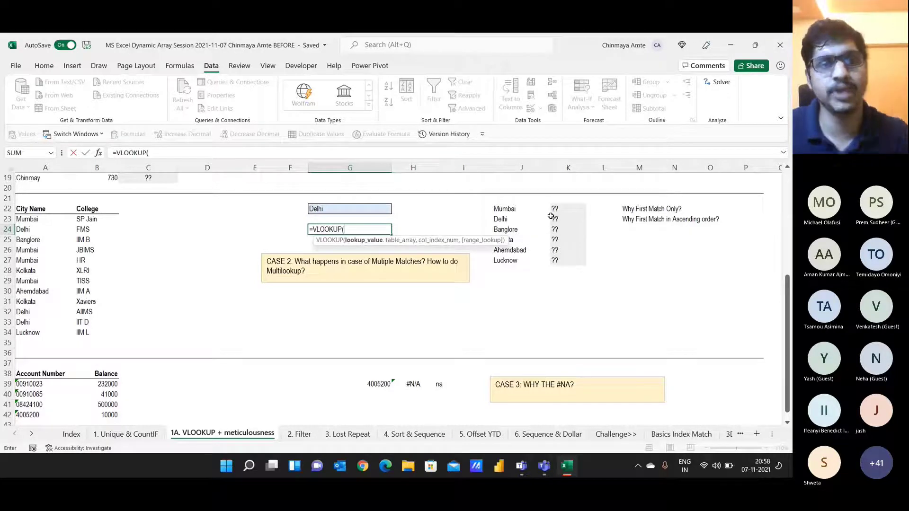
key(Up)
key(Up)
text(,)
key(Left)
key(ctrl+Left)
key(ctrl+Left)
key(Up)
key(Up)
key(ctrl+shift+Right)
key(ctrl+shift+Down)
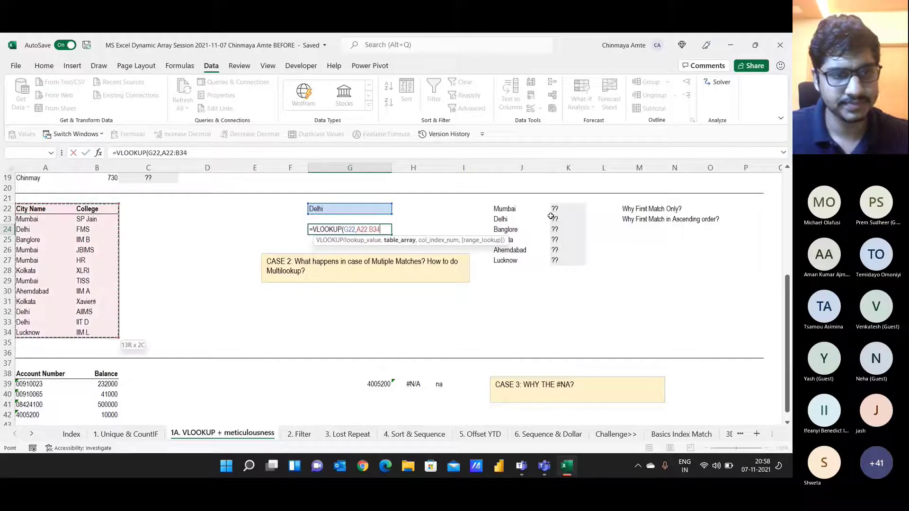
text(,2,)
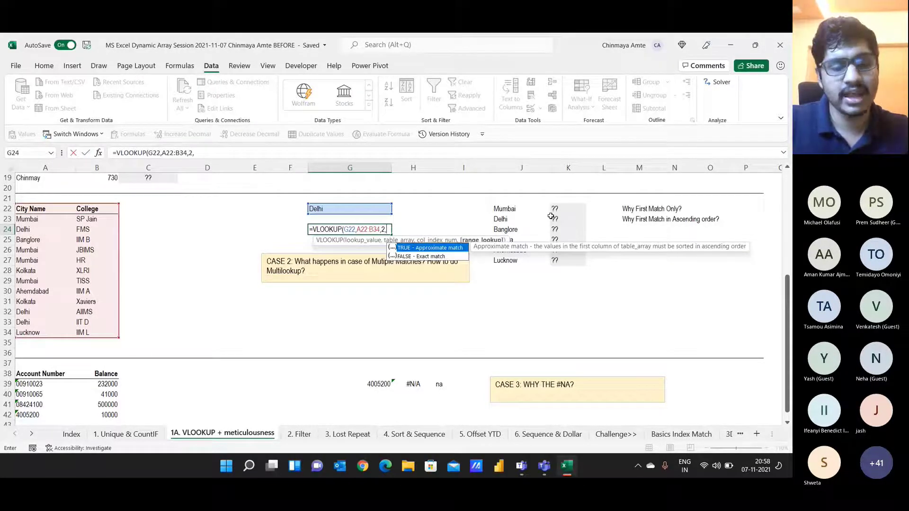
text(FALSE)
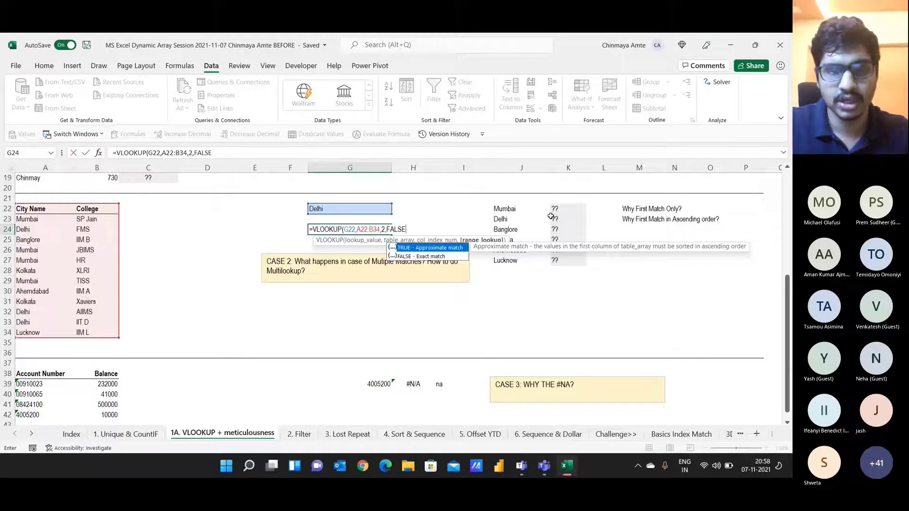
text())
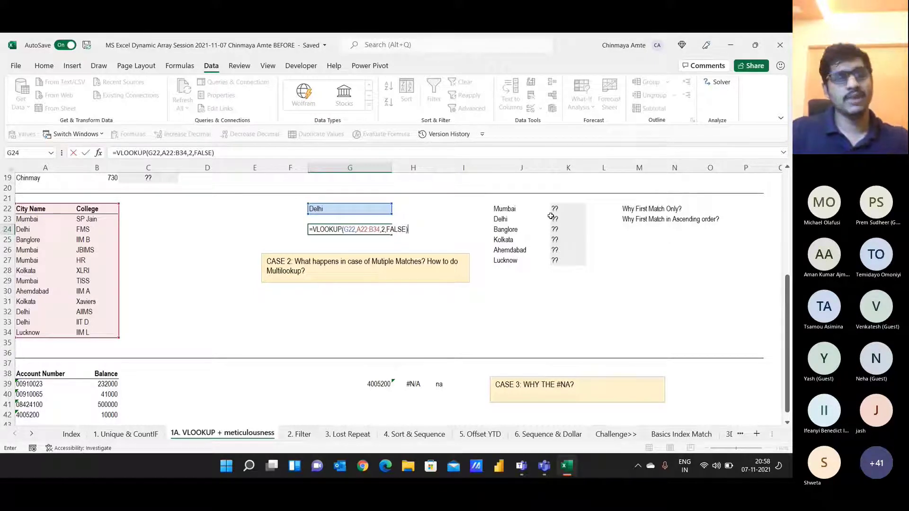
Step: Turn the Teams camera off, read the chat answers, then commit the G24 VLOOKUP
key(alt+Tab)
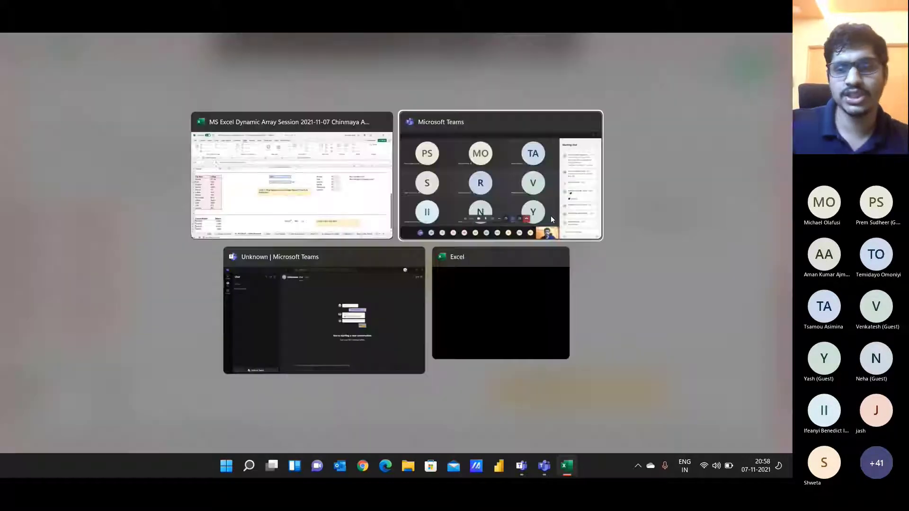
key(alt+Tab)
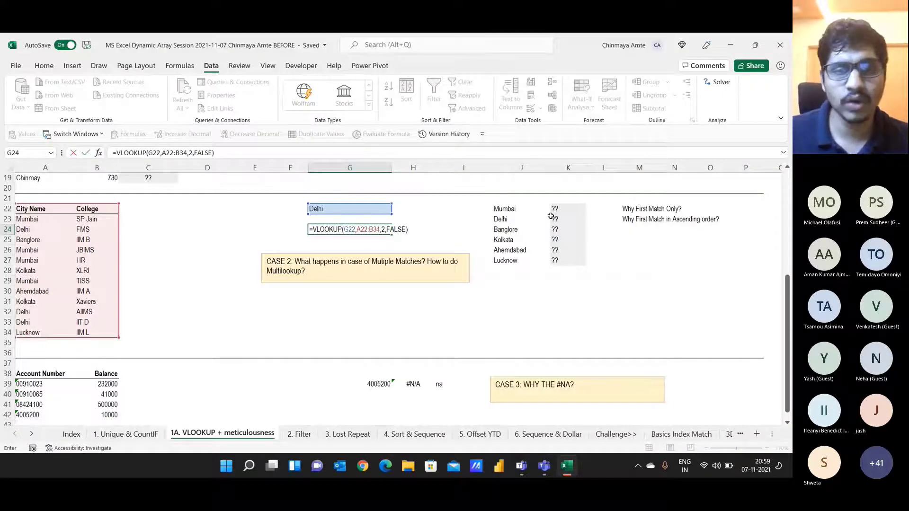
key(alt+Tab)
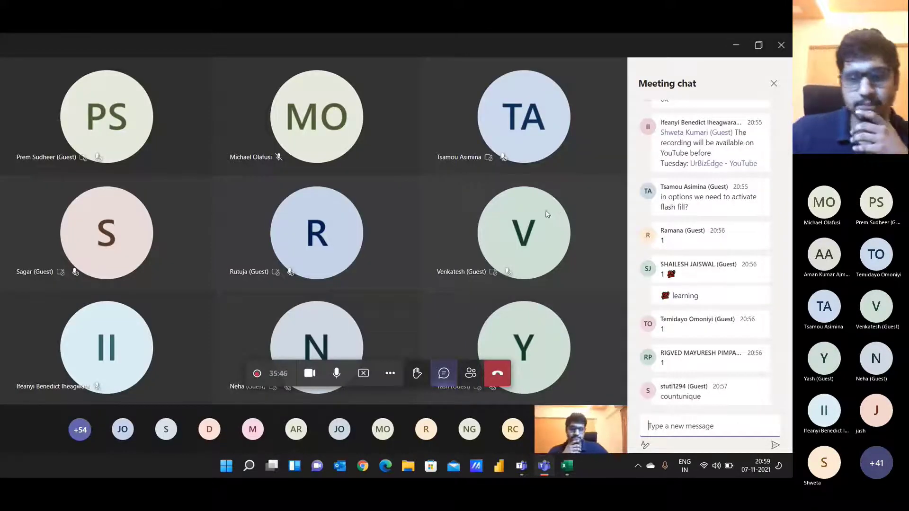
click(306, 375)
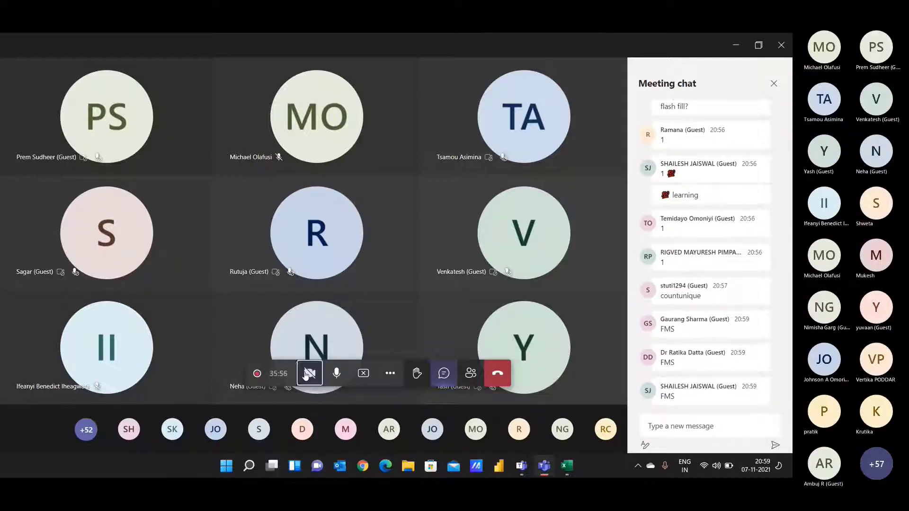
key(alt+Tab)
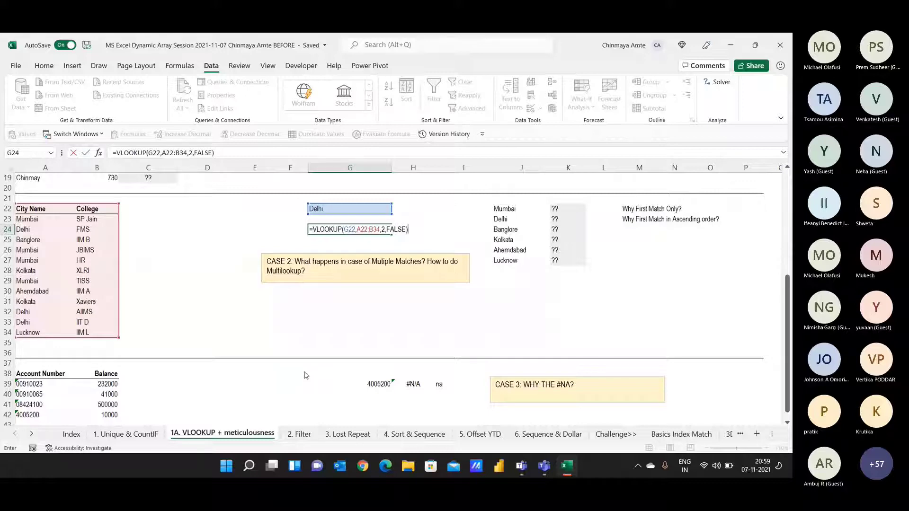
key(alt+Tab)
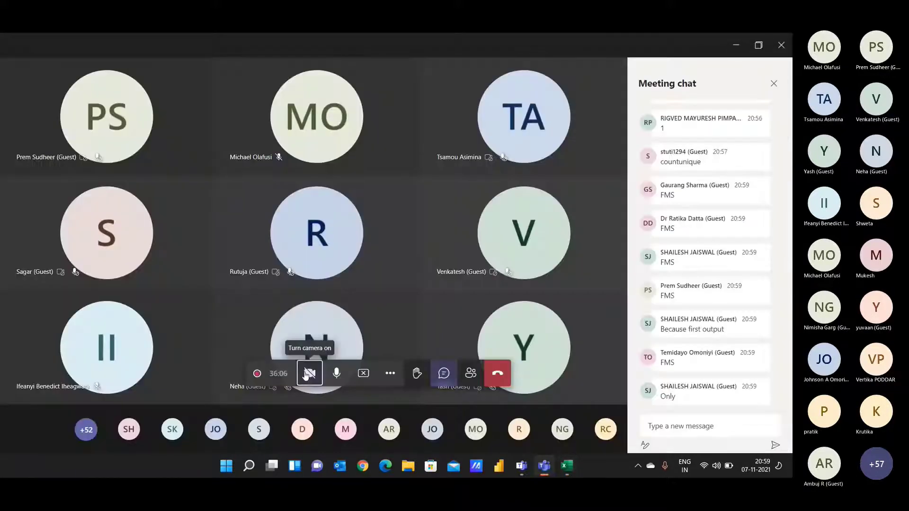
key(alt+Tab)
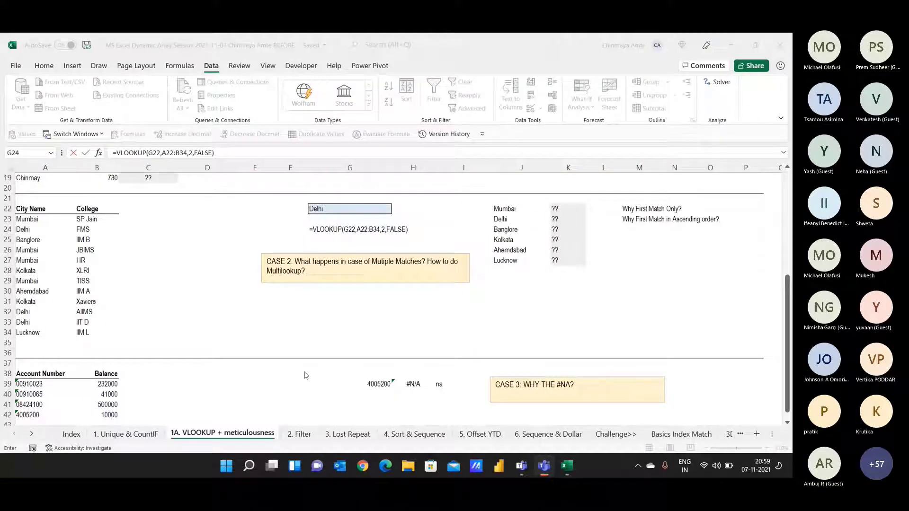
key(alt+Tab)
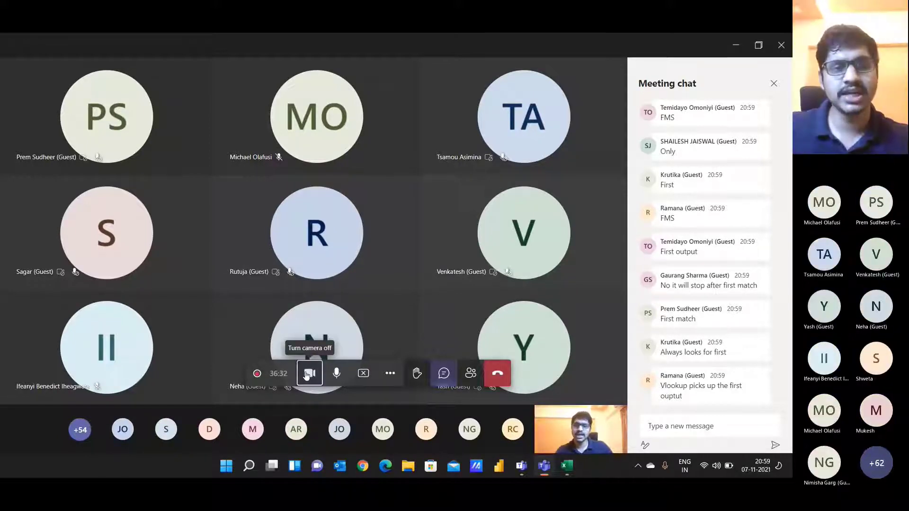
key(alt+Tab)
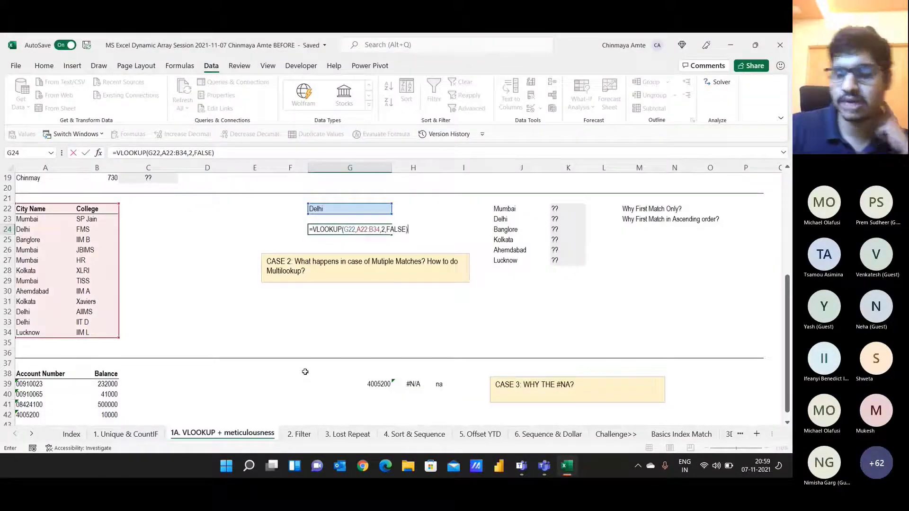
key(ctrl+Return)
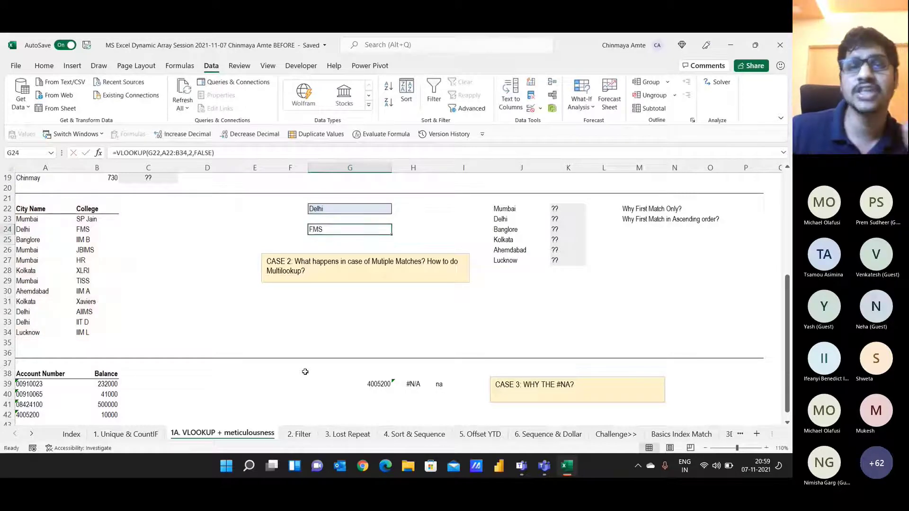
Step: Clear the VLOOKUP from G24 and select the city–college table A22:B34
click(43, 68)
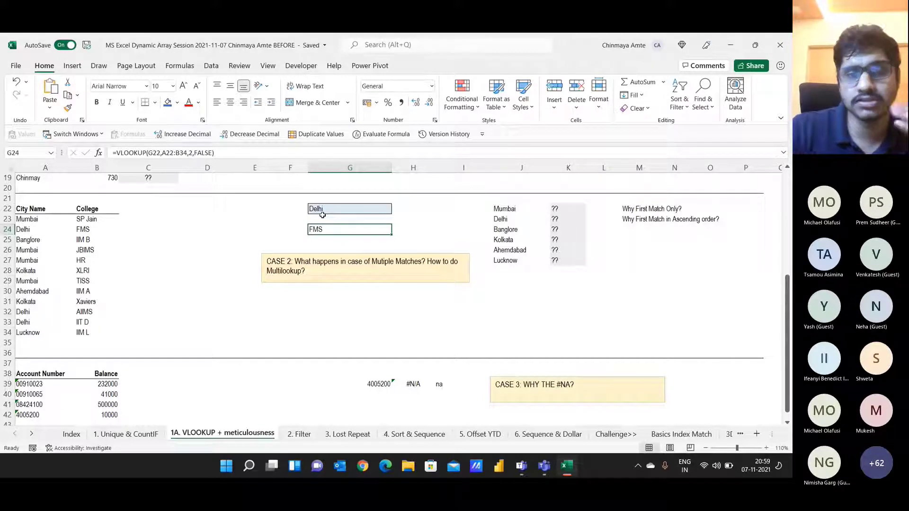
key(Delete)
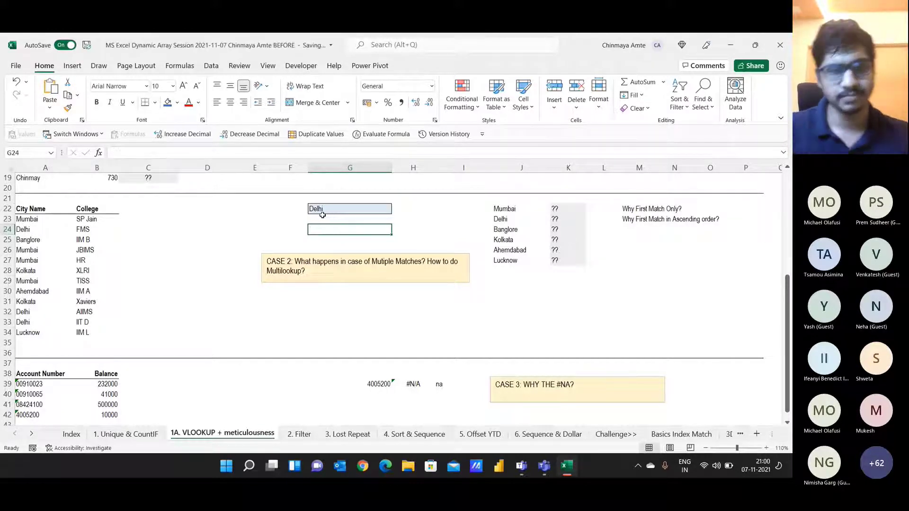
key(Home)
key(Up)
key(Up)
key(ctrl+a)
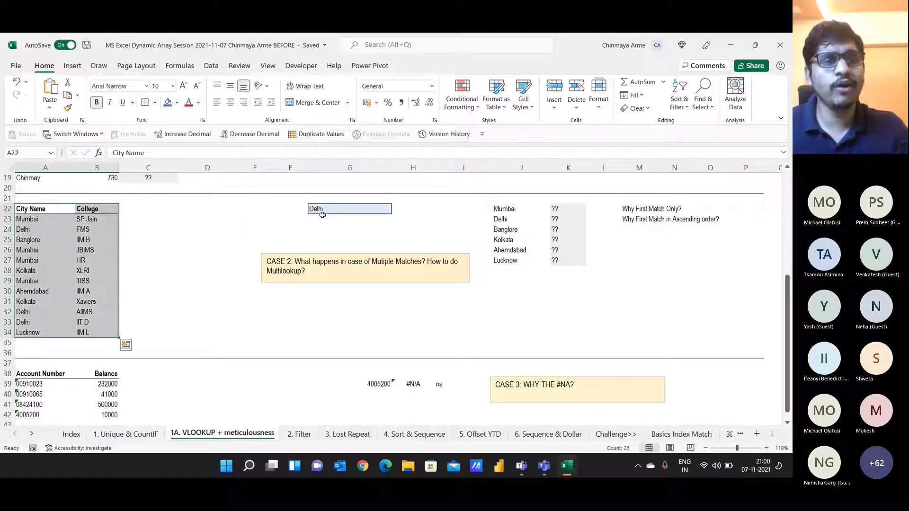
key(Down)
key(Up)
key(ctrl+a)
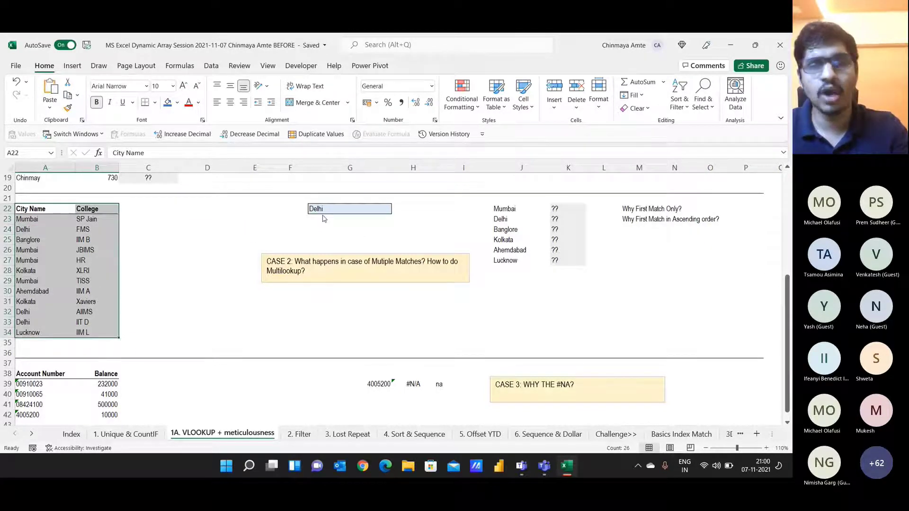
key(alt+Tab)
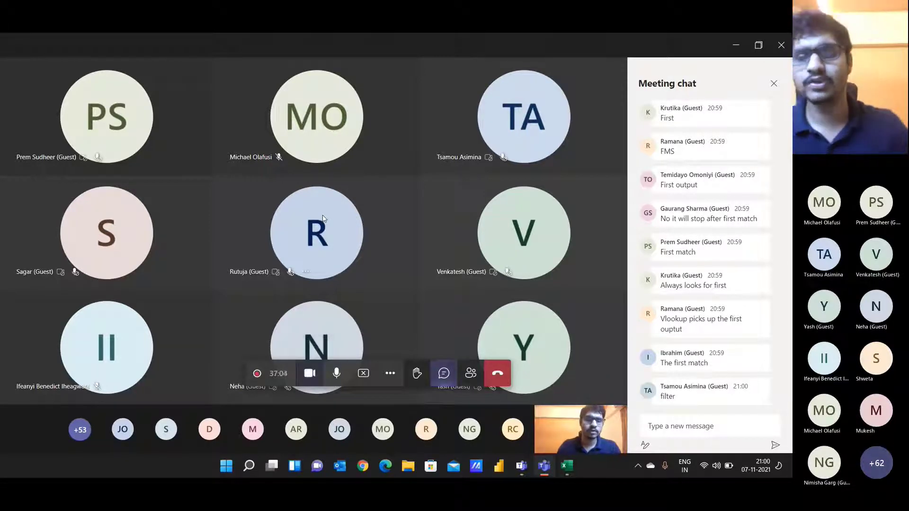
Step: Read the Teams chat's FILTER/TEXTJOIN suggestion and return to the Excel workbook
key(alt+Tab)
key(alt)
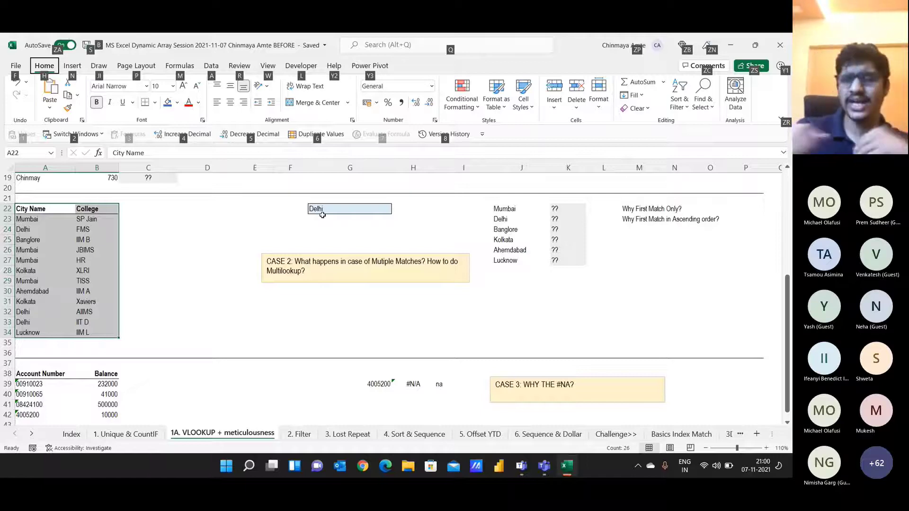
key(alt+Tab)
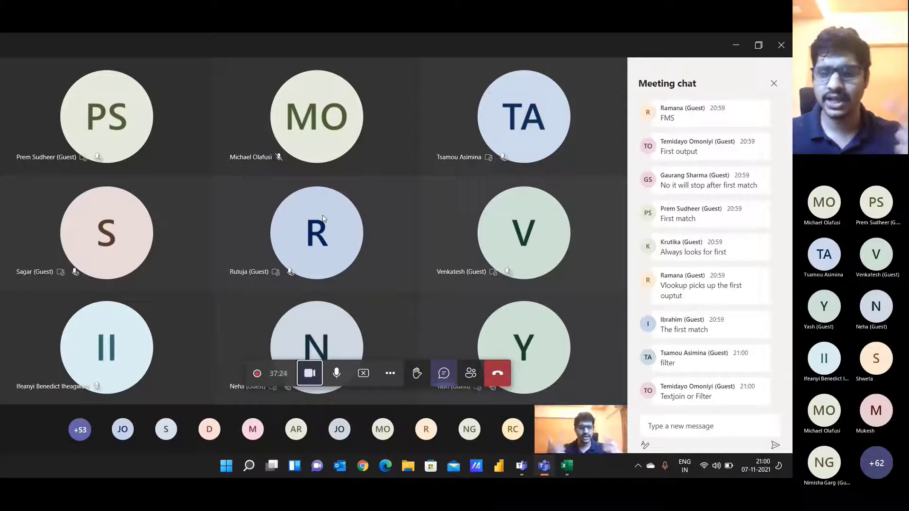
key(alt+Tab)
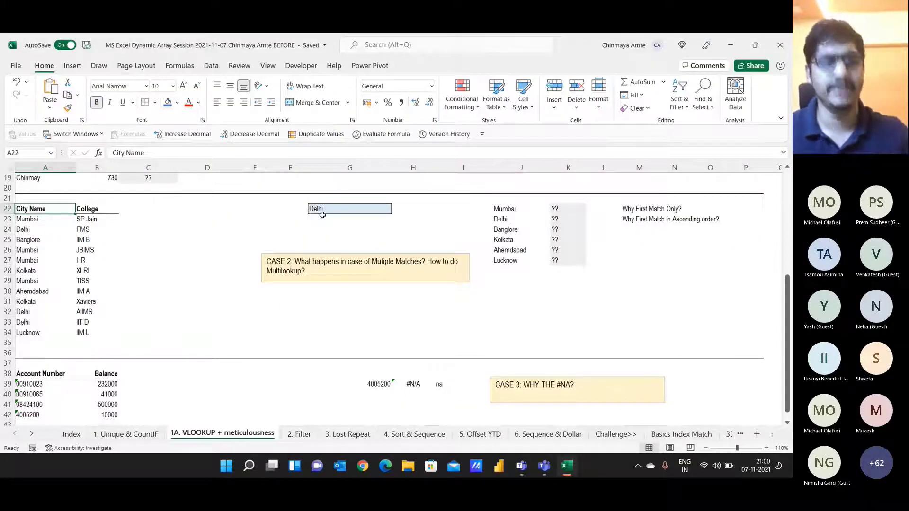
Step: Add filter dropdowns to the city–college table and note 'CTRL SH' in D22
key(ctrl+shift+Right)
key(ctrl+shift+Down)
key(ctrl+shift+l)
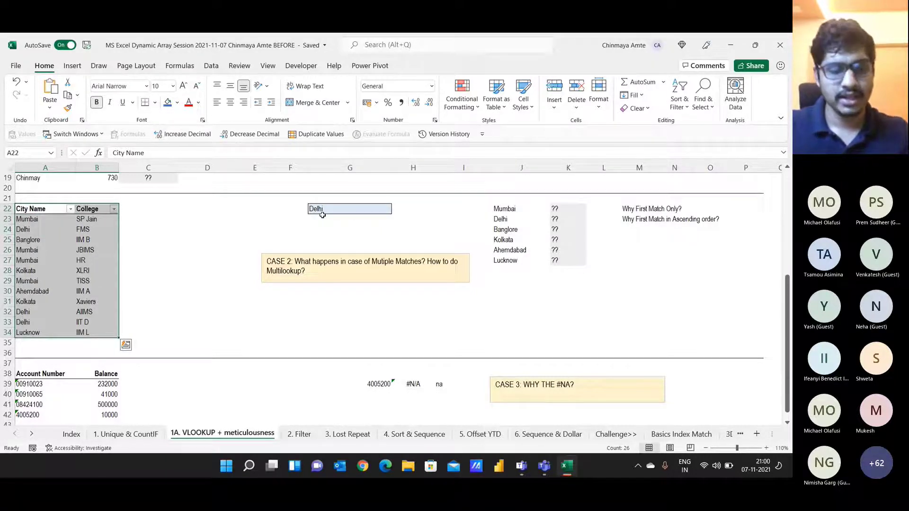
key(Right)
key(Right)
key(Right)
text(CTRL SH)
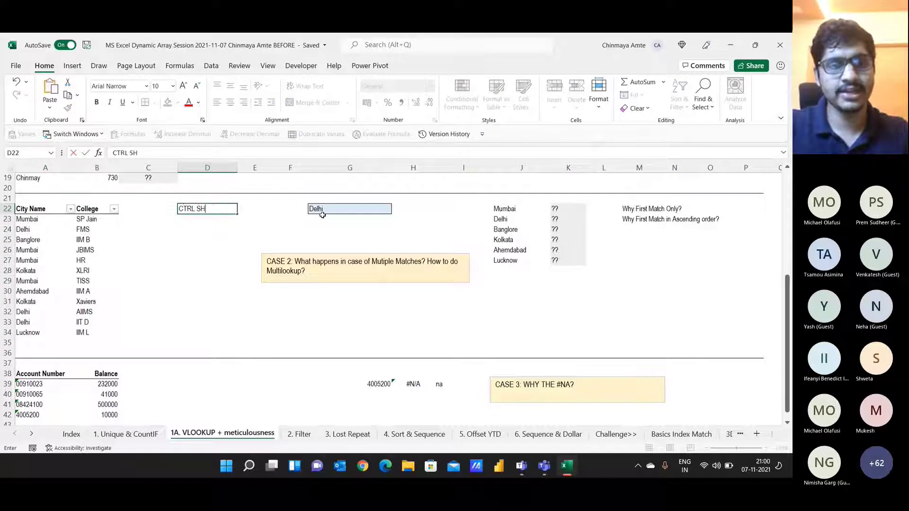
key(ctrl+Return)
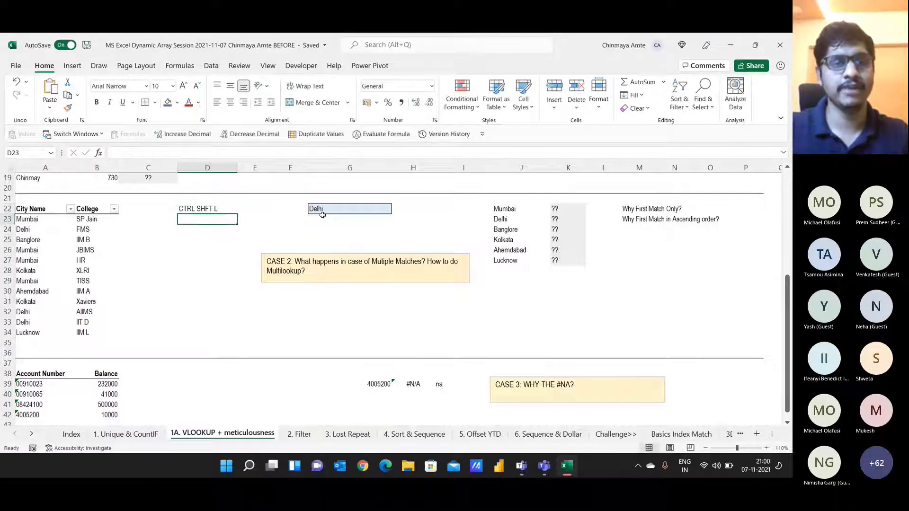
key(Left)
key(Left)
key(Left)
Step: Filter the City Name column to show only Delhi rows
key(shift+Right)
key(ctrl+shift+Down)
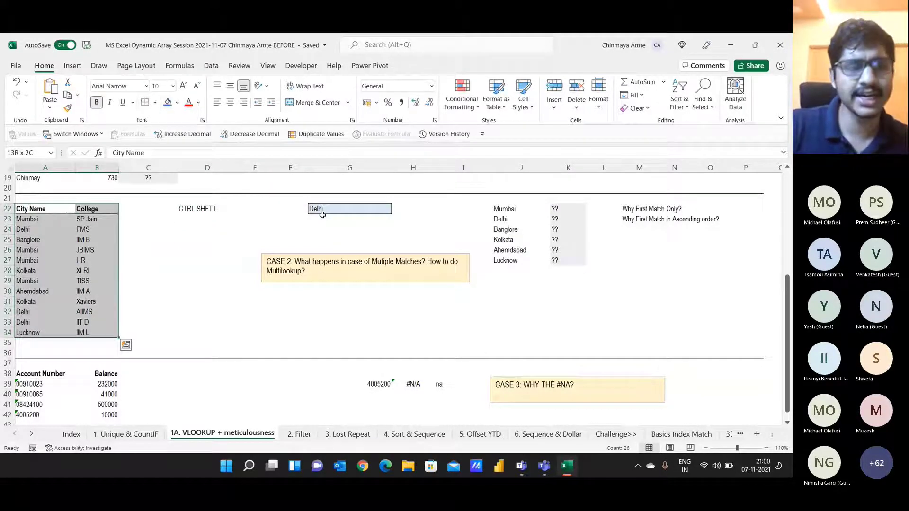
key(Right)
key(Left)
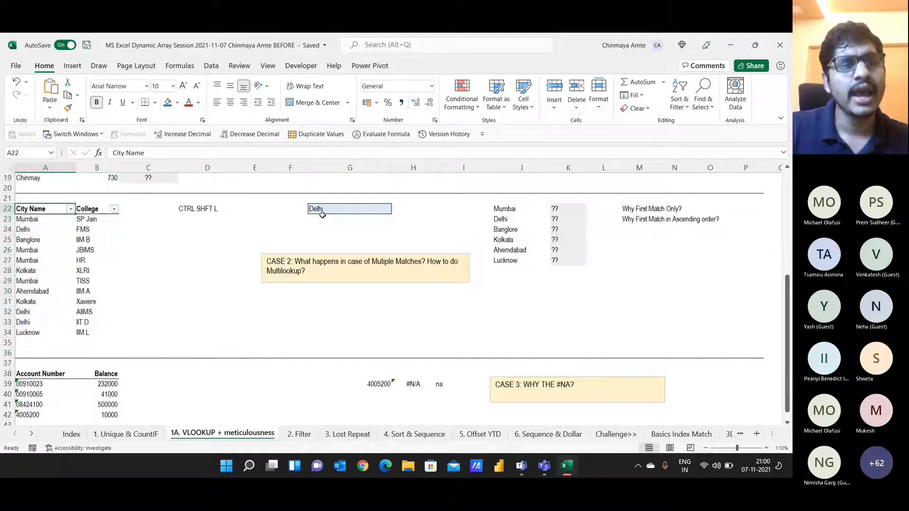
key(alt+Down)
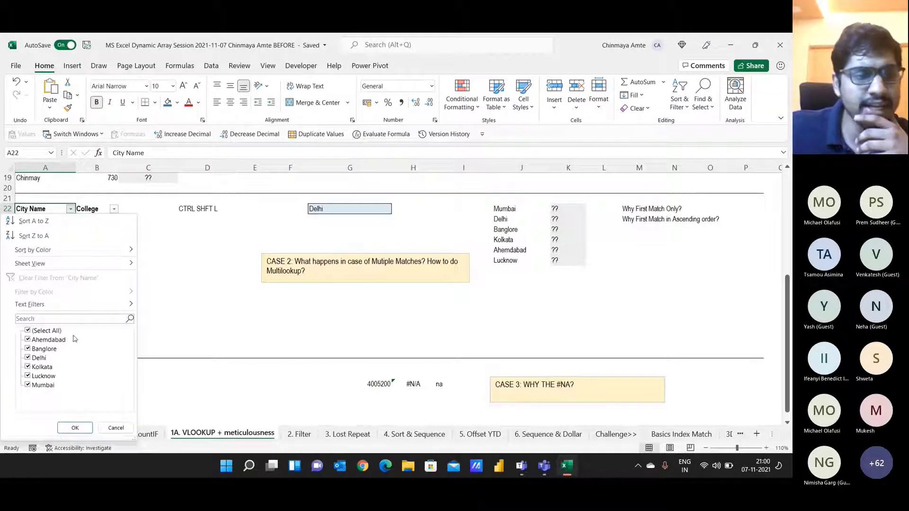
click(43, 331)
click(35, 358)
click(75, 427)
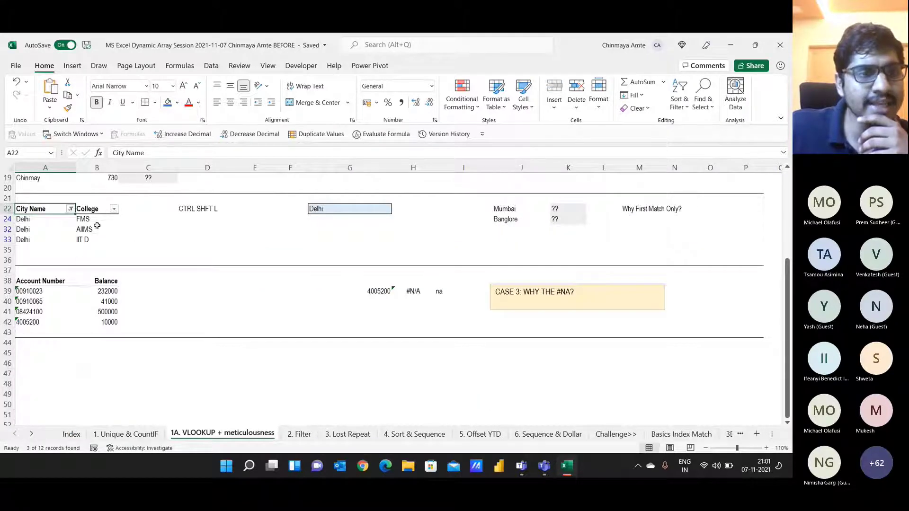
Step: Copy Delhi's colleges FMS, AIIMS and IIT D into G46, then clear the city filter
drag(98, 220, 96, 239)
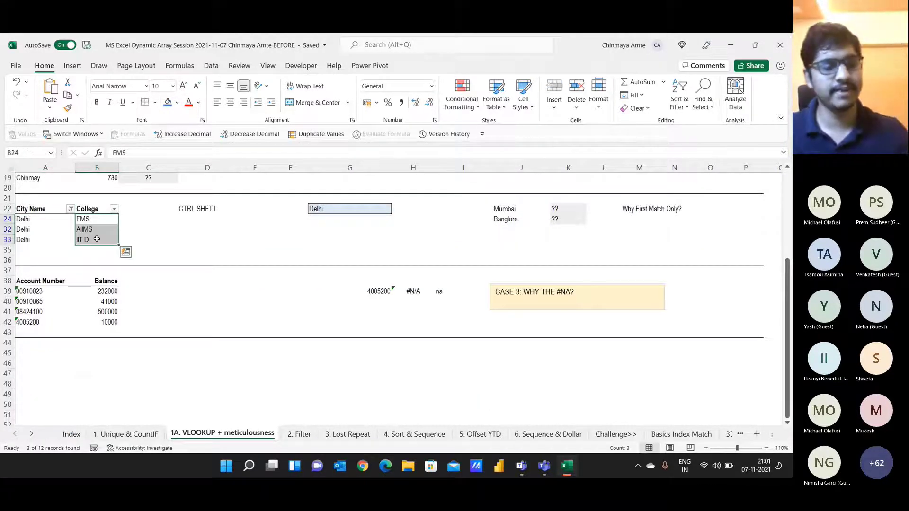
key(ctrl+c)
click(336, 364)
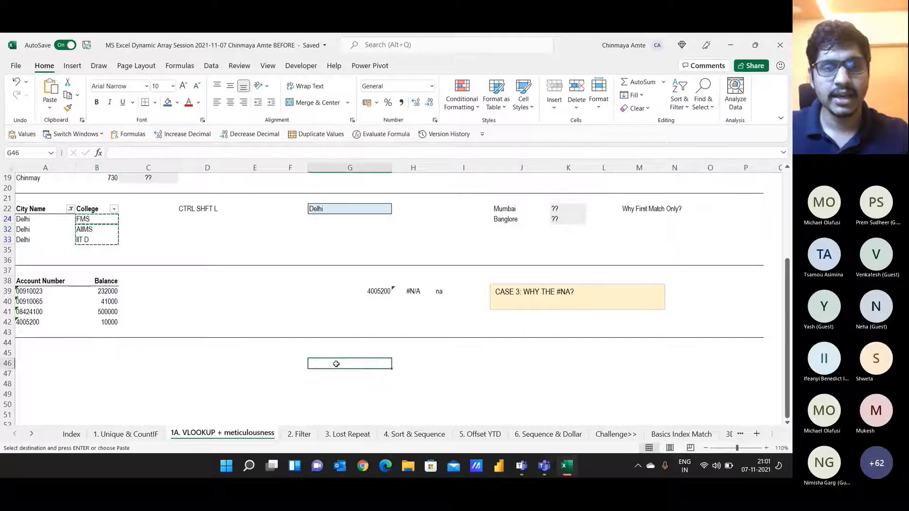
key(ctrl+v)
key(Escape)
click(70, 209)
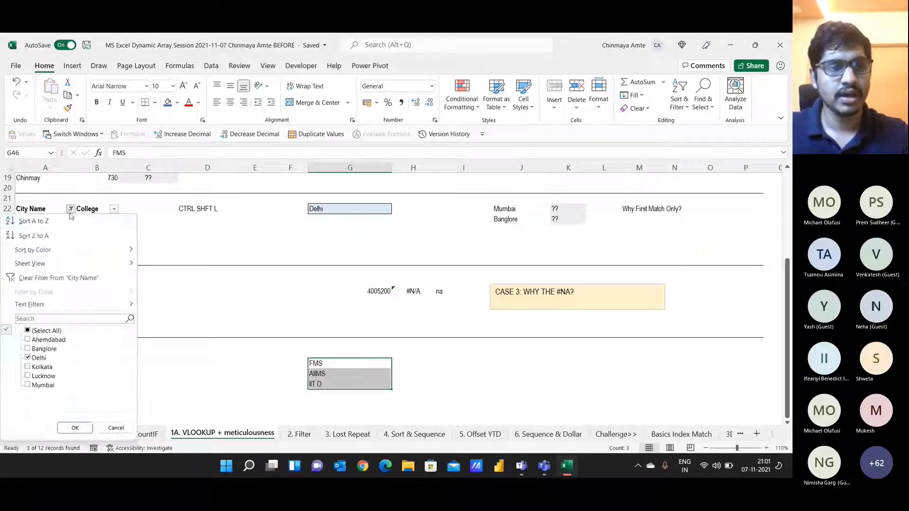
click(54, 278)
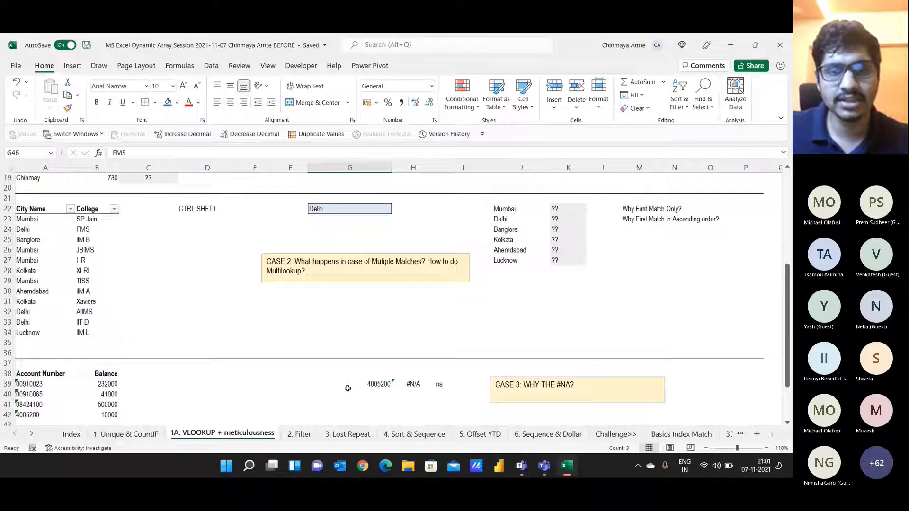
scroll(348, 388, down, 4)
click(401, 330)
Step: In H46, enter =G46&G47&G48 to join the three Delhi colleges
text(=)
key(Left)
text(&)
key(Left)
key(Down)
text(&)
key(Left)
key(Down)
key(Down)
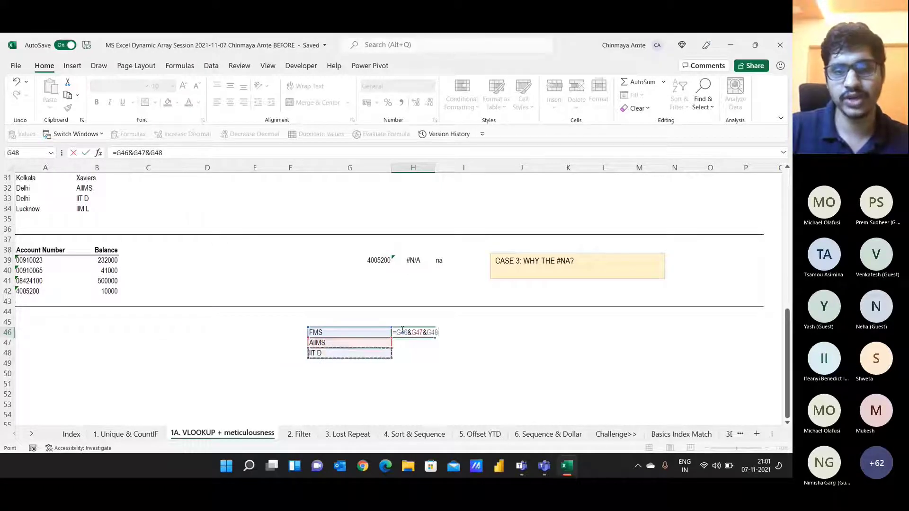
key(Return)
Step: Clear the trial cells G46:H48
key(Up)
key(Left)
key(shift+Down)
key(shift+Down)
key(shift+Right)
key(Delete)
key(Up)
key(Up)
key(Up)
key(Up)
key(Up)
key(Up)
key(Up)
key(Up)
key(Up)
key(Up)
key(Up)
key(Up)
key(Up)
key(Up)
key(Up)
key(Up)
key(Up)
key(Up)
key(Up)
key(Up)
key(Up)
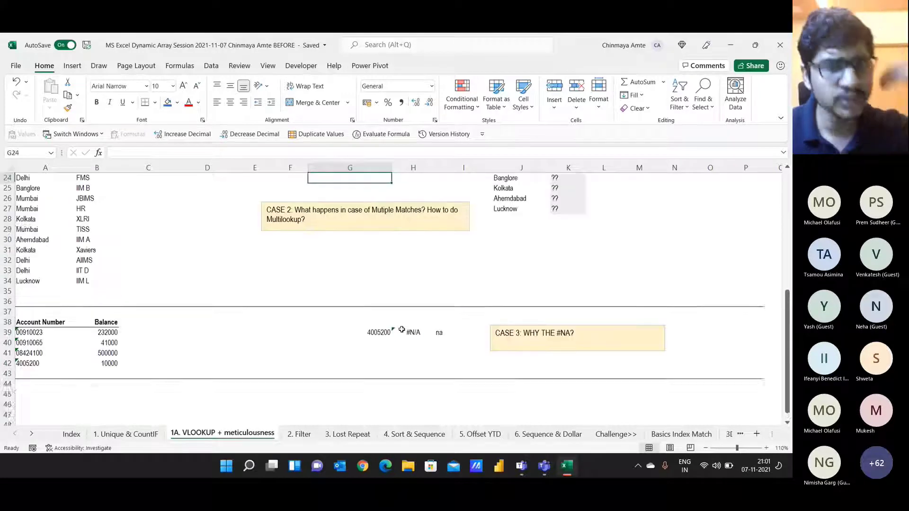
Step: Type the note 'FILTER' in D24 beside the city table
key(Left)
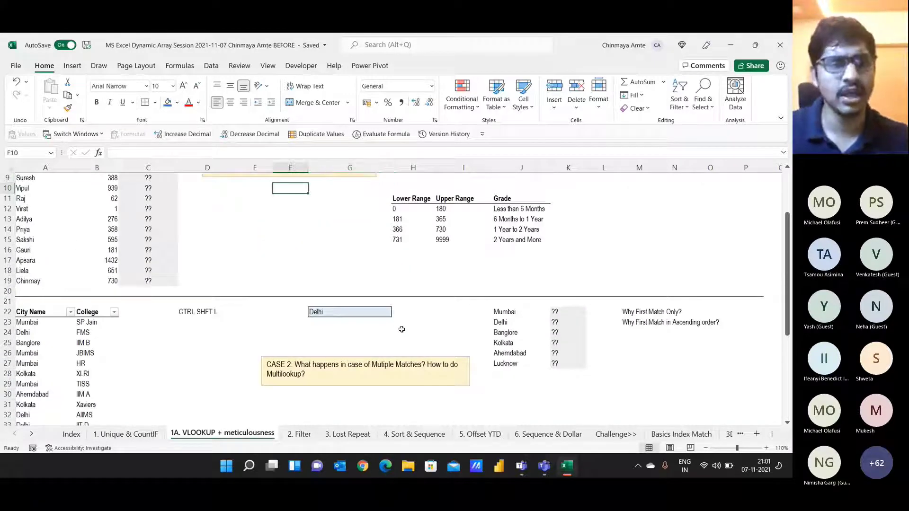
key(Down)
key(Down)
key(Down)
key(Down)
key(Down)
key(Down)
key(Down)
key(Down)
key(Down)
key(Down)
key(Down)
key(Down)
key(Down)
key(Left)
key(Left)
key(Left)
key(Left)
key(Left)
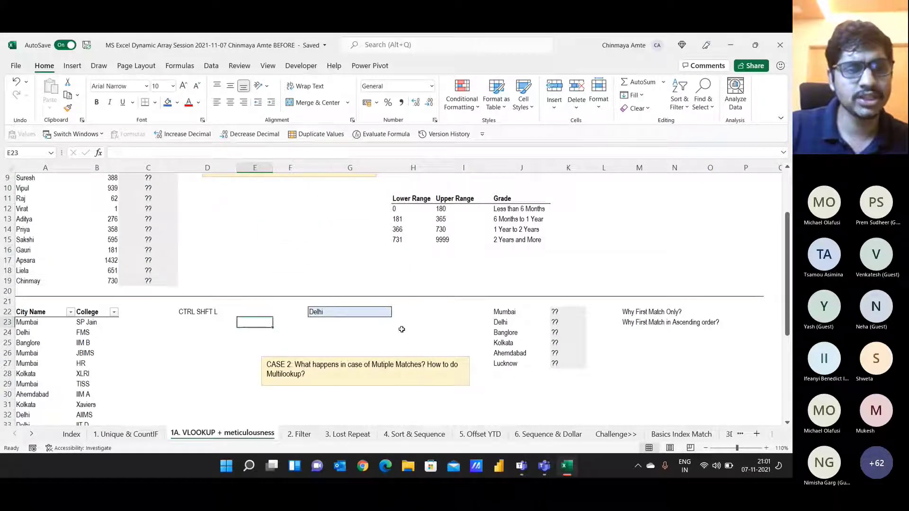
key(Up)
key(ctrl+shift+Right)
key(ctrl+shift+Down)
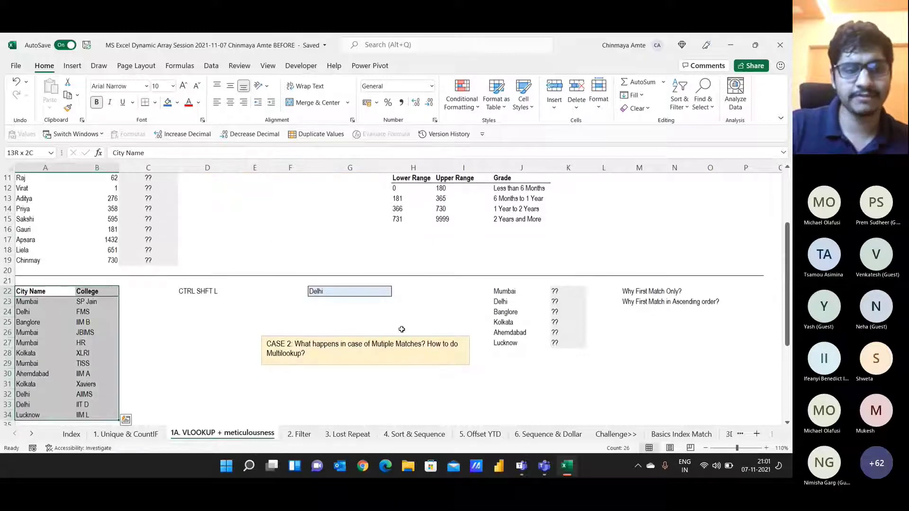
key(Down)
key(Right)
key(Right)
key(Right)
key(Down)
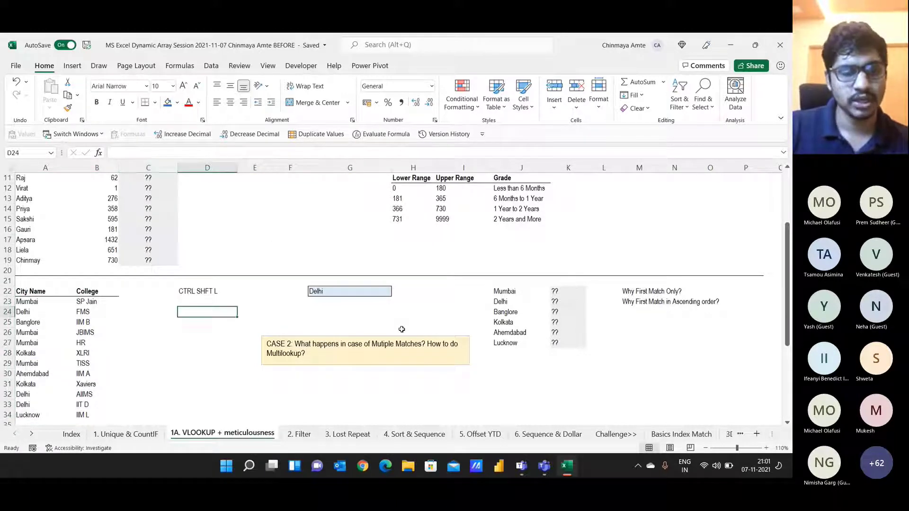
text(FILTER)
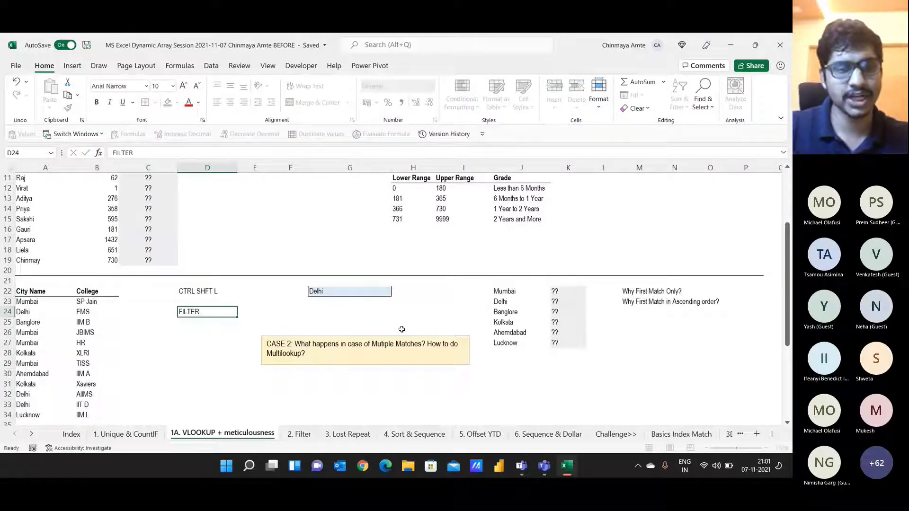
key(Left)
key(Left)
Step: Reselect the city–college table and turn AutoFilter back on with Ctrl+Shift+L
key(Left)
key(Up)
key(Up)
key(ctrl+shift+Right)
key(ctrl+shift+Down)
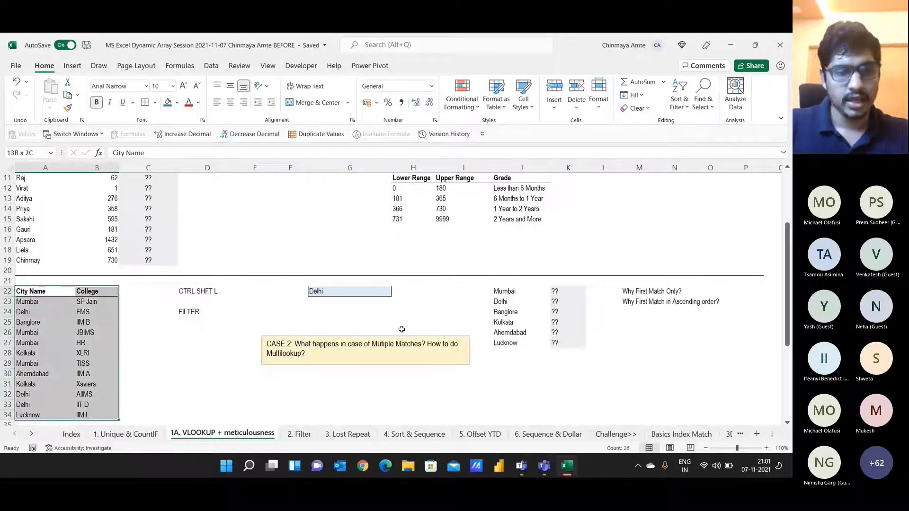
key(ctrl+shift+l)
key(Left)
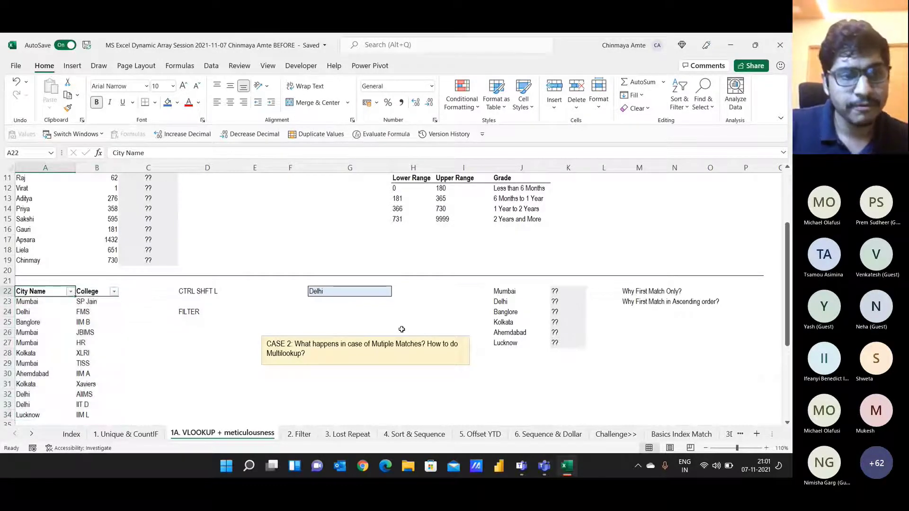
key(Down)
key(Right)
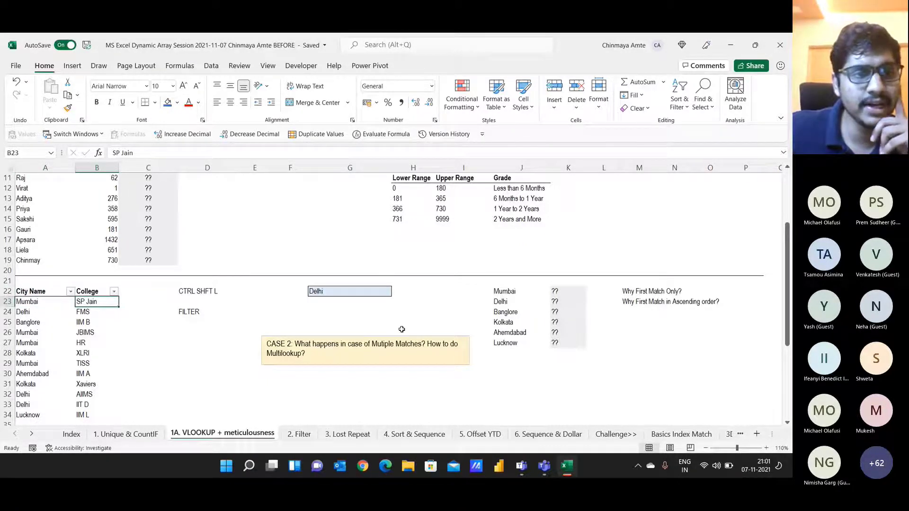
Step: Filter City Name to Delhi, select its colleges, then clear the filter
click(70, 291)
click(27, 175)
click(39, 203)
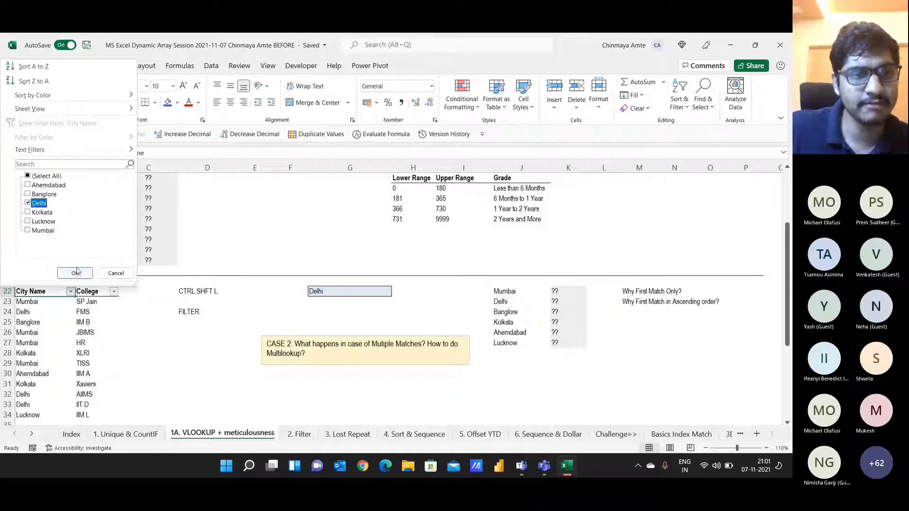
click(75, 273)
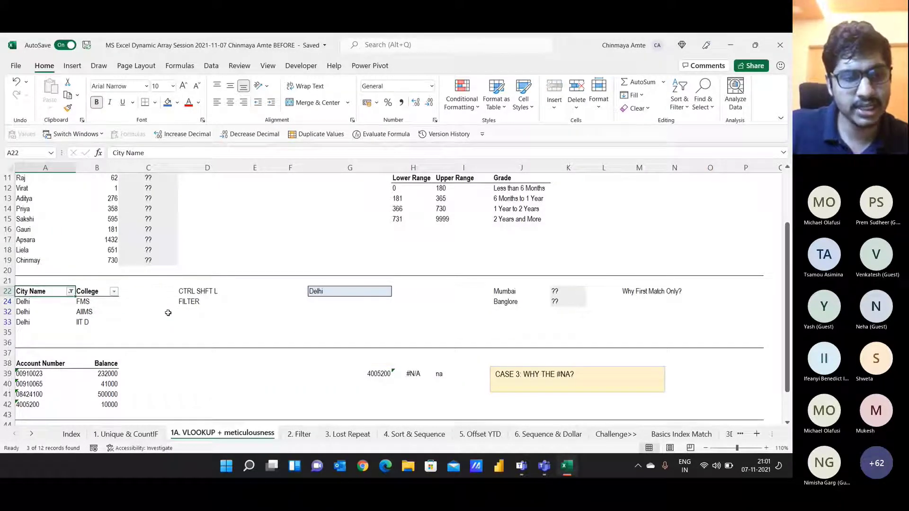
drag(97, 301, 96, 322)
scroll(329, 364, down, 5)
scroll(328, 365, up, 8)
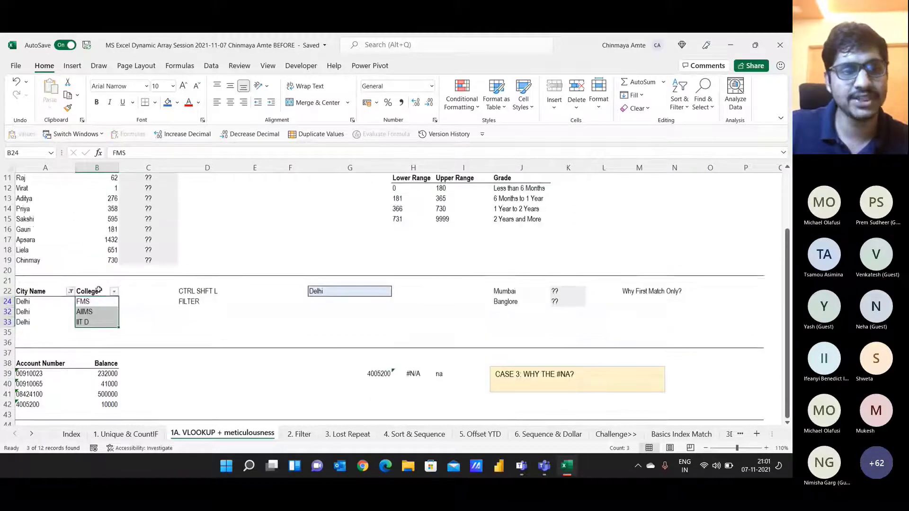
click(71, 395)
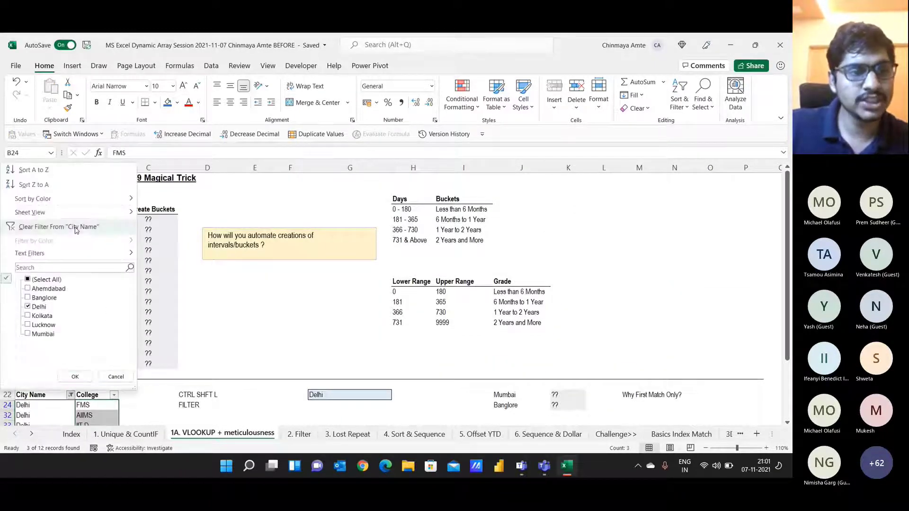
click(75, 230)
Step: Add the notes 'Critera = Delhi' and 'Copy Paste' below FILTER in column D
scroll(188, 311, down, 4)
click(191, 296)
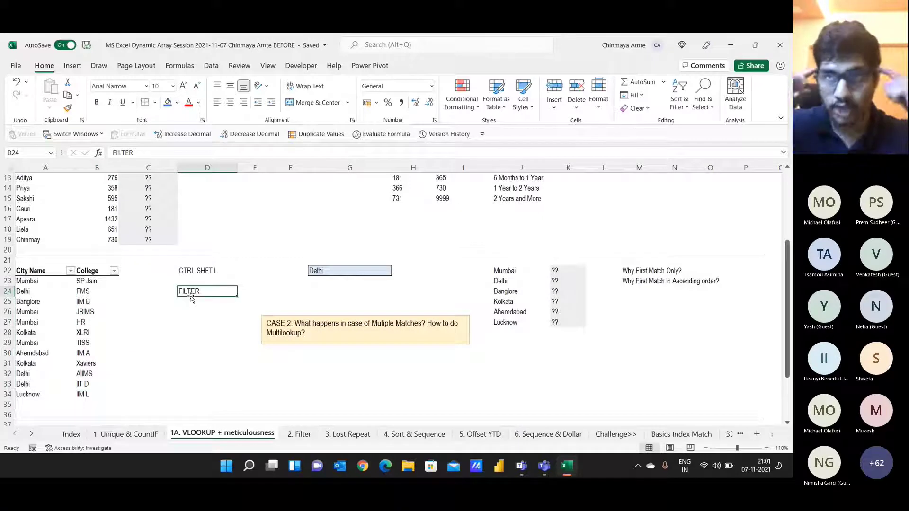
key(Return)
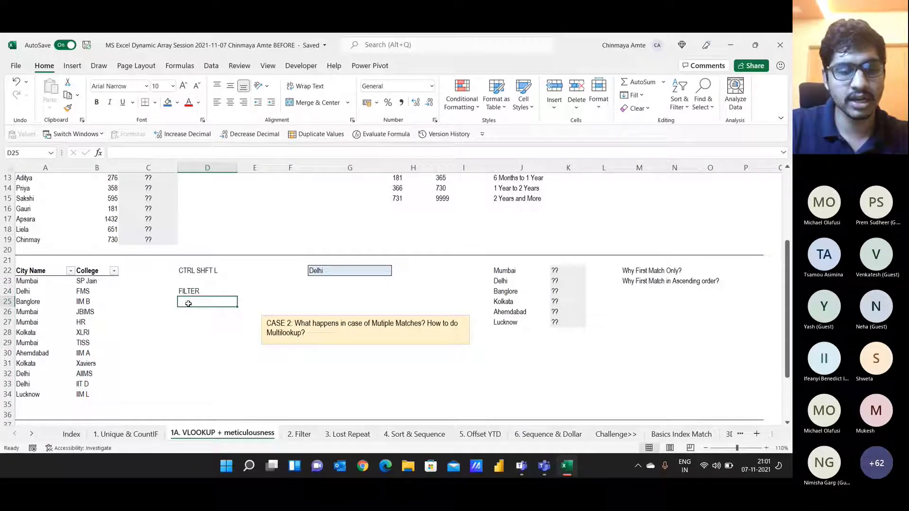
text(Critera = Delhi)
key(Return)
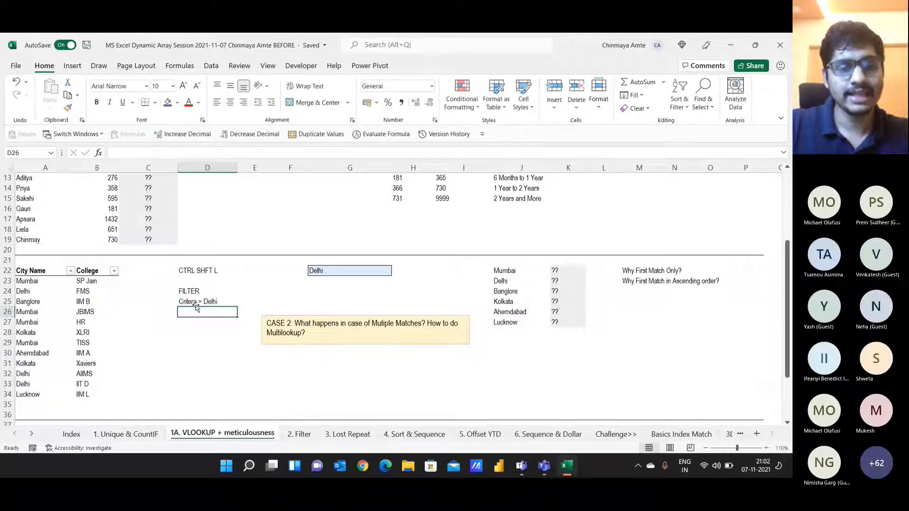
text(Copy Paste)
key(Return)
Step: Move the CASE 2 text box right near column K and select G25
key(Right)
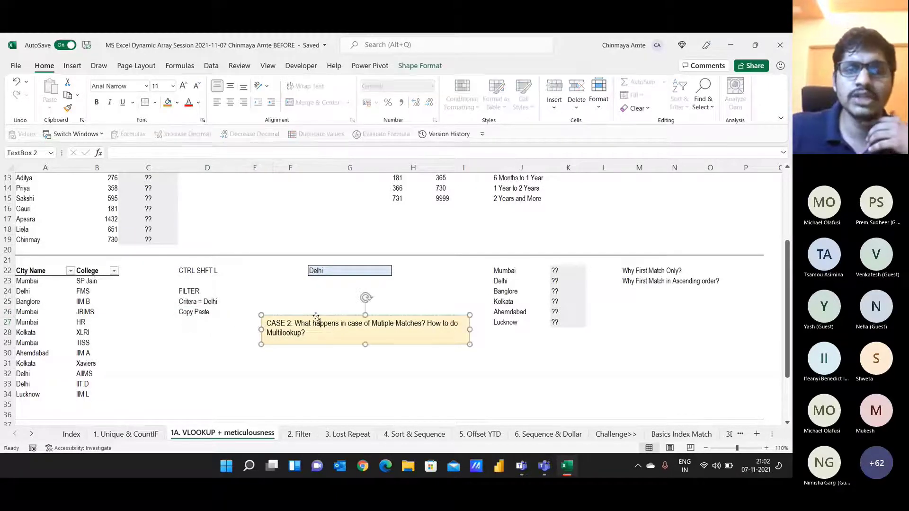
drag(361, 344, 681, 374)
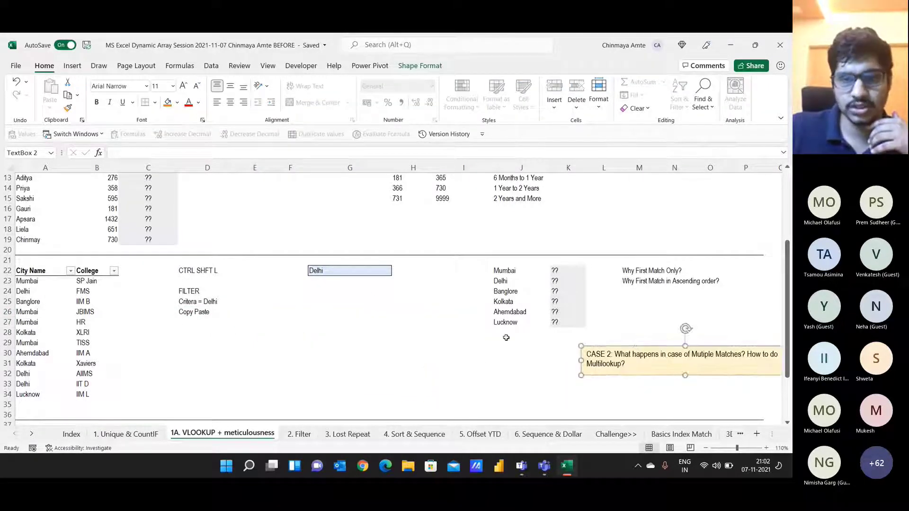
click(328, 299)
Step: Enter =FILTER(B23:B34,A23:A34=G22) in G25, spilling FMS, AIIMS and IIT D down to G27
text(=FILTER()
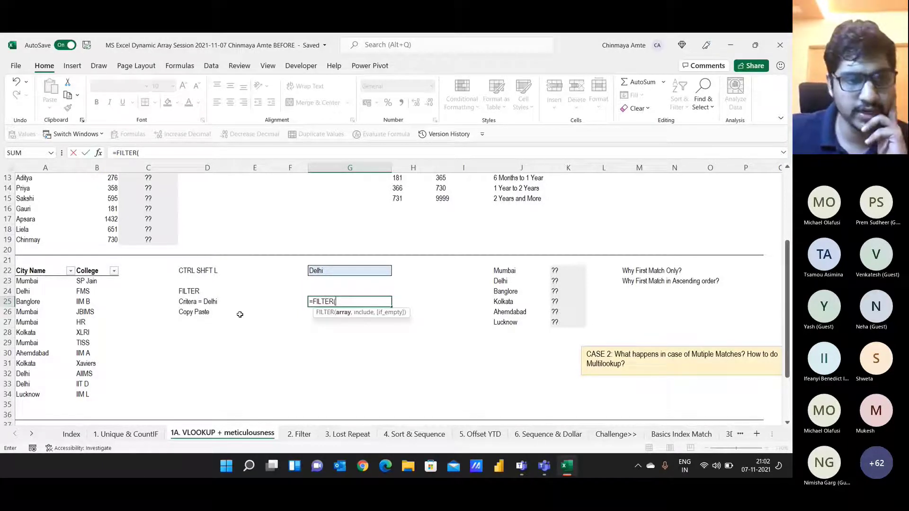
drag(87, 281, 90, 392)
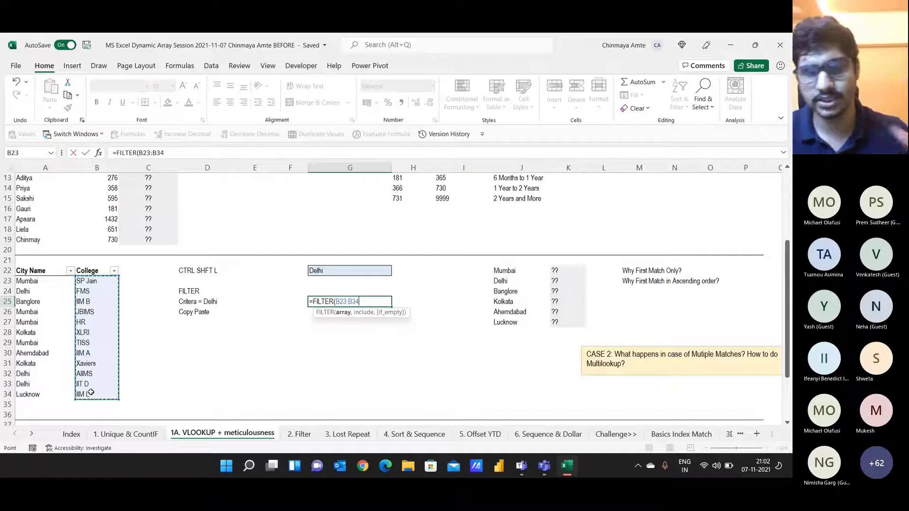
text(,)
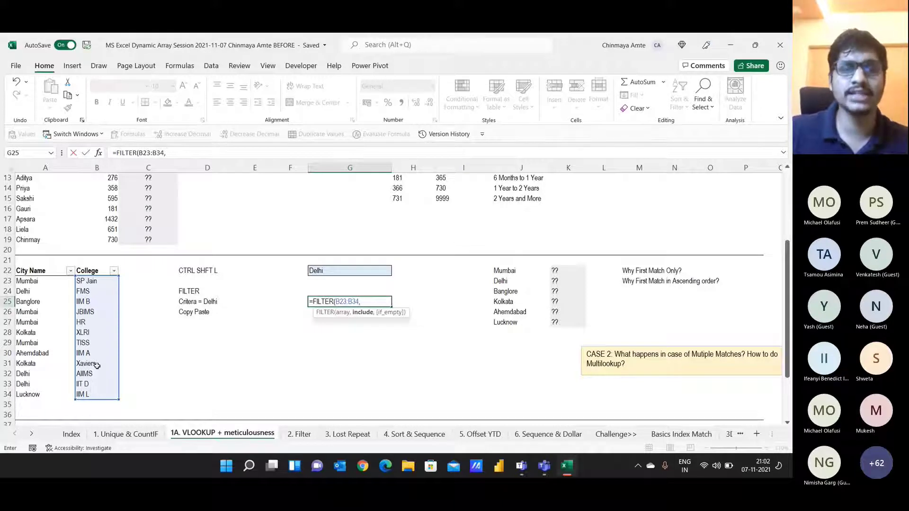
drag(38, 281, 34, 394)
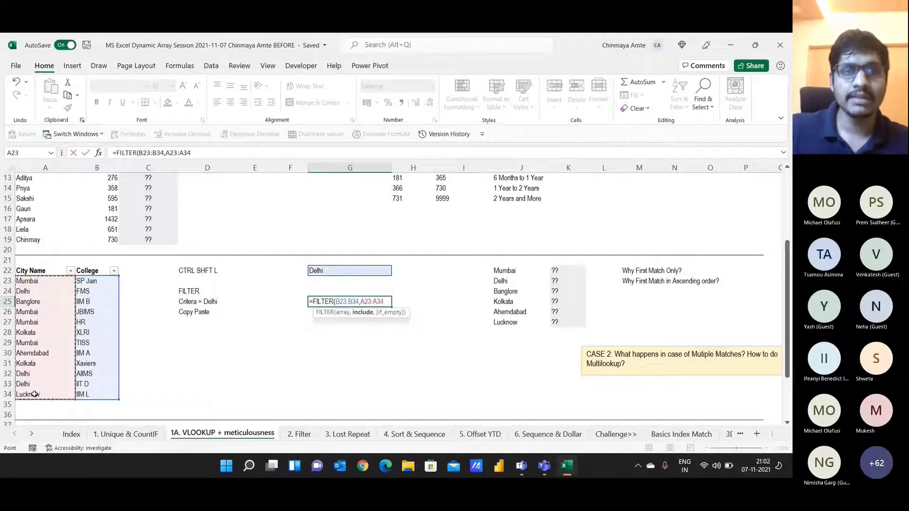
text(=)
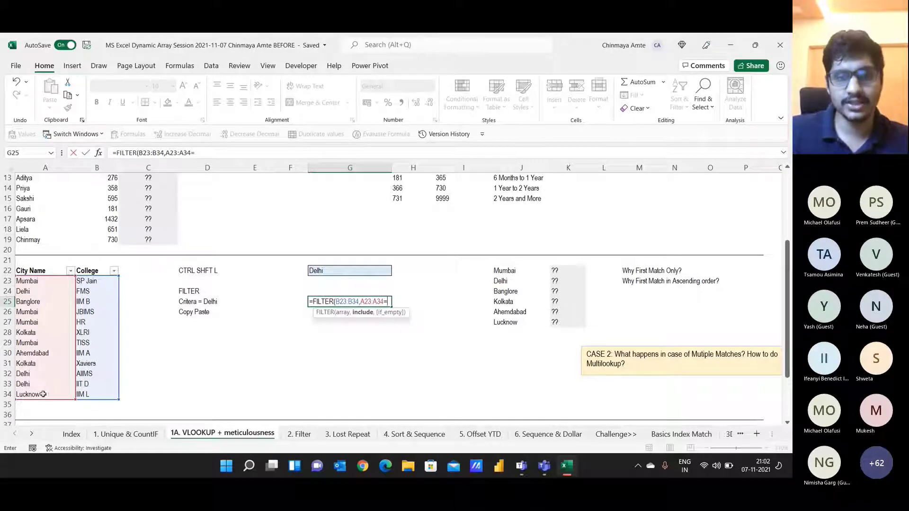
click(335, 273)
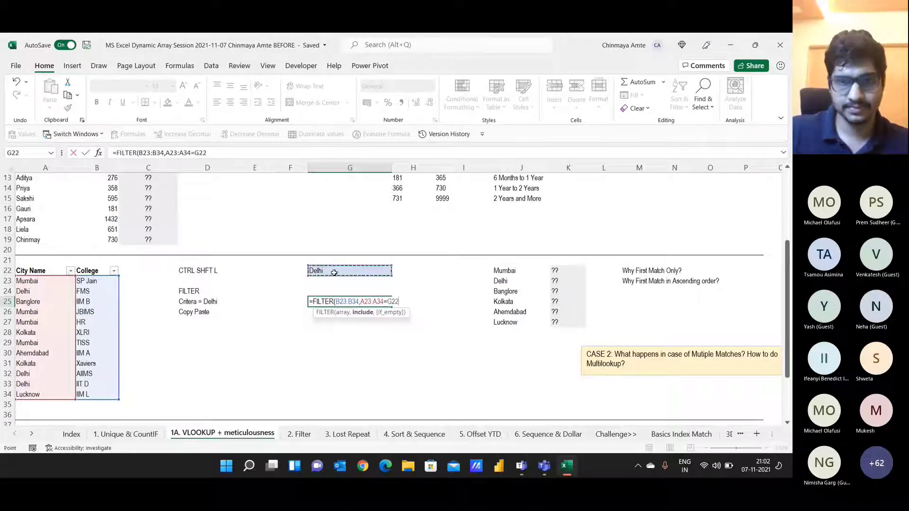
text())
key(Return)
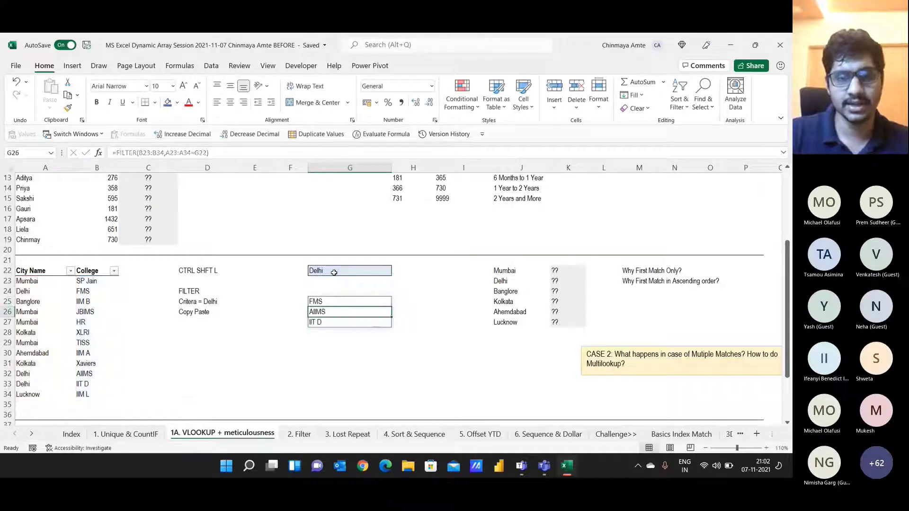
key(Up)
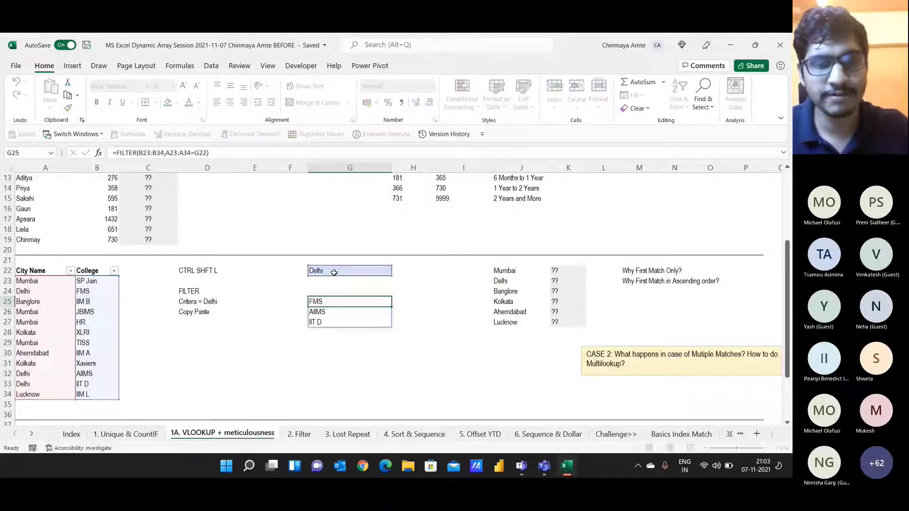
key(Down)
key(Down)
key(Up)
key(Up)
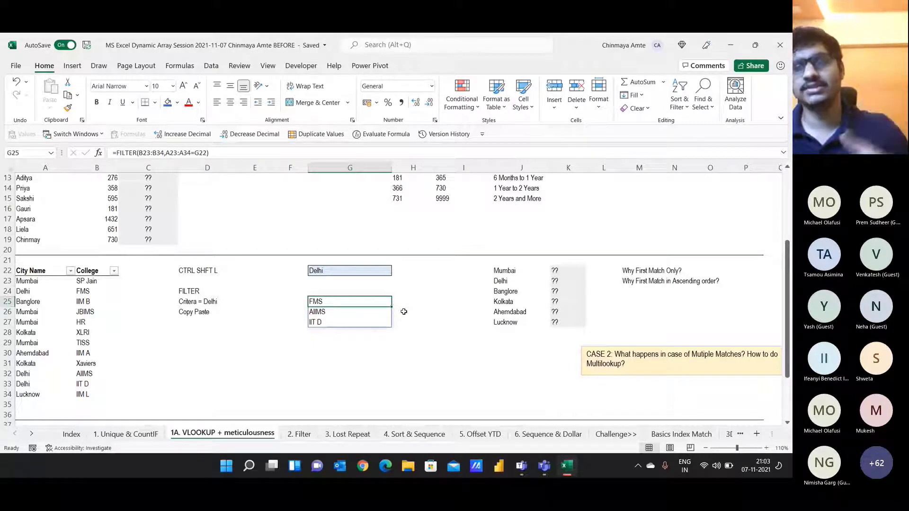
Step: Re-enter =FILTER(B23:B34,A23:A34=G22) in G25 so Delhi's colleges spill again
key(Delete)
text(=FILTER()
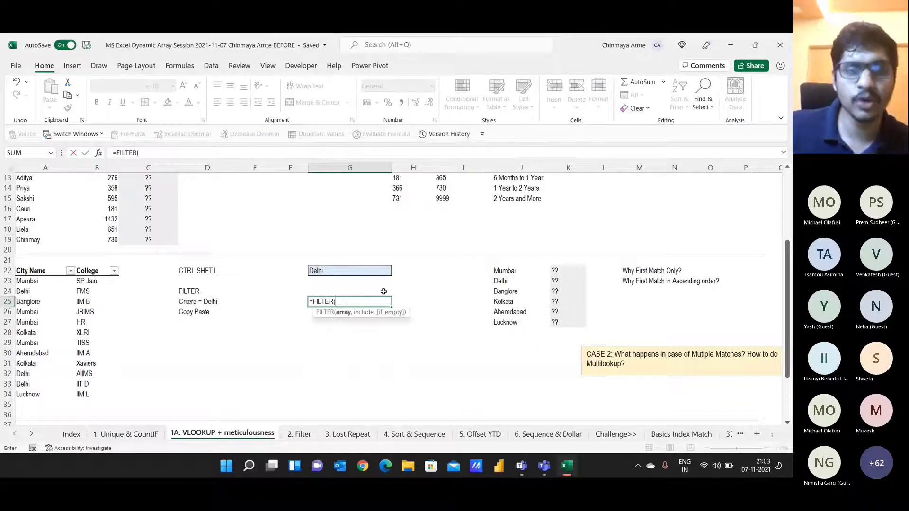
drag(93, 282, 81, 393)
text(,)
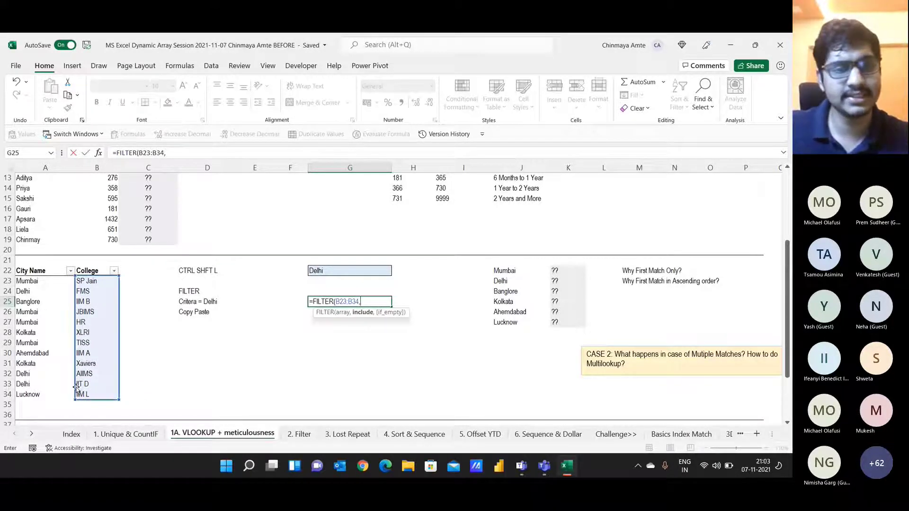
drag(38, 277, 35, 393)
text(=)
click(349, 270)
key(ctrl+Return)
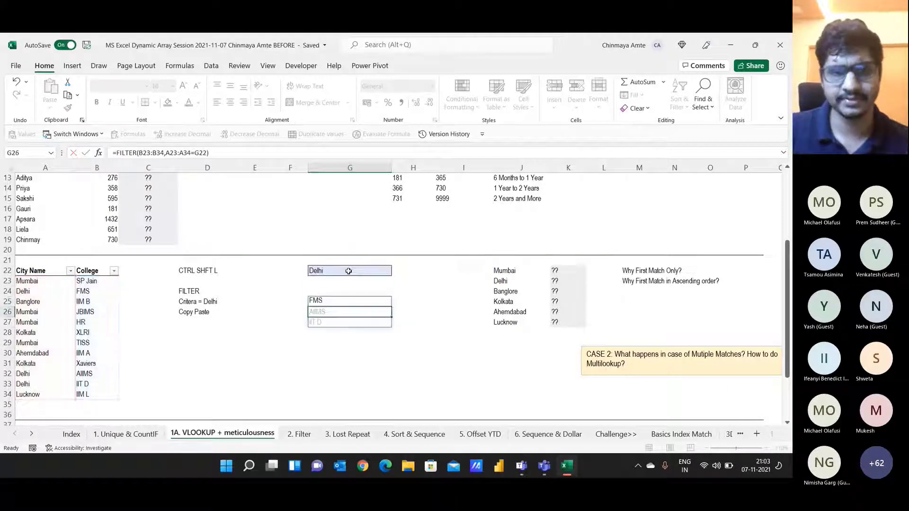
Step: Review the G25 formula and spilled results, then switch to the Teams meeting
key(F2)
key(Escape)
key(Down)
key(Down)
key(Down)
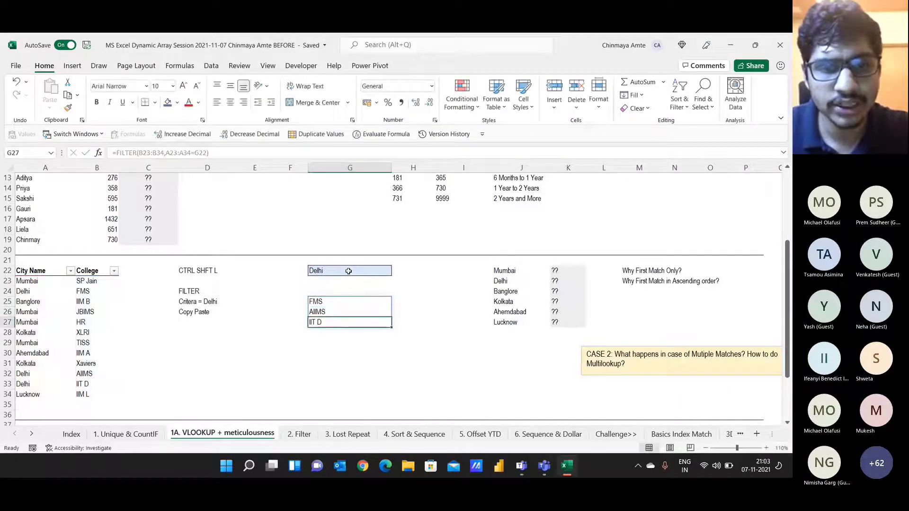
key(Up)
key(Up)
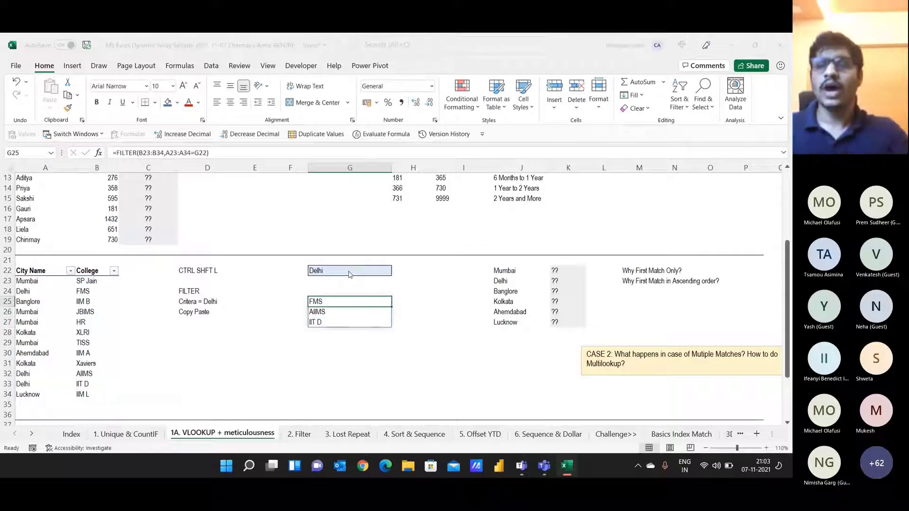
key(alt+Tab)
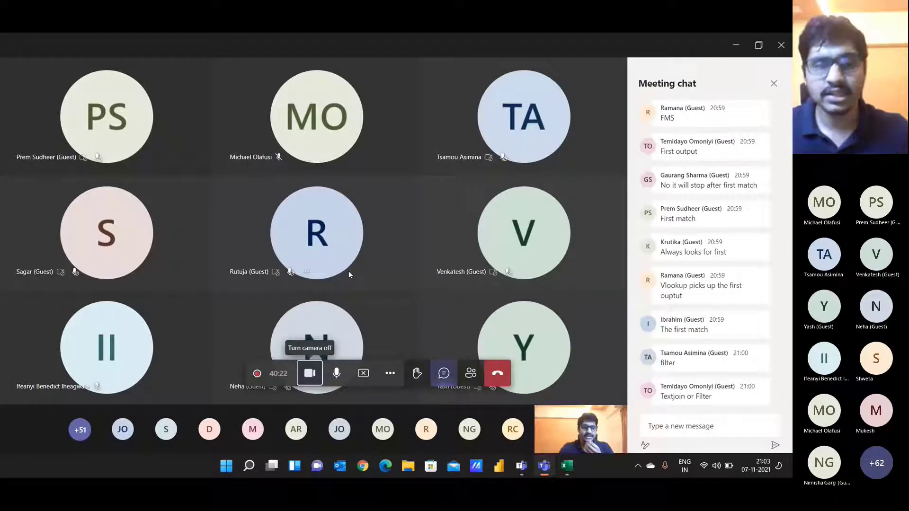
Step: Glance back at the Teams meeting chat and return to the Excel workbook
key(alt+Tab)
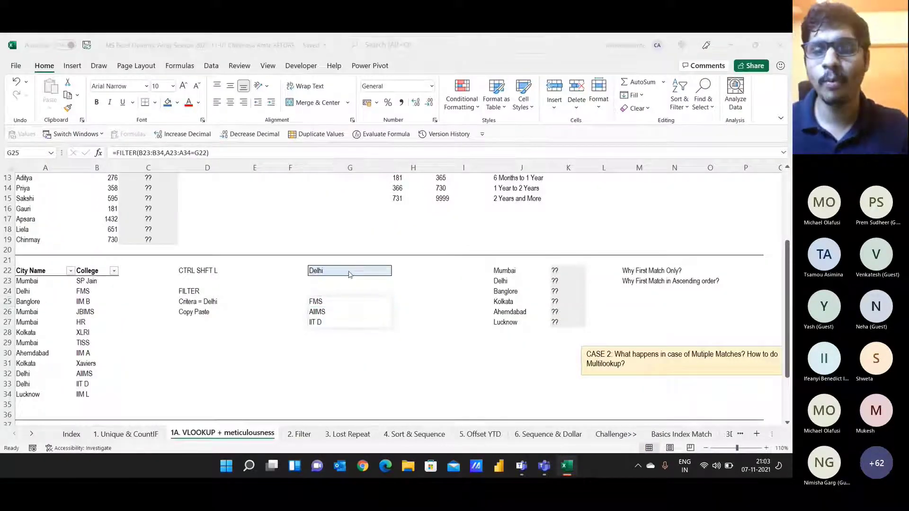
key(alt+Tab)
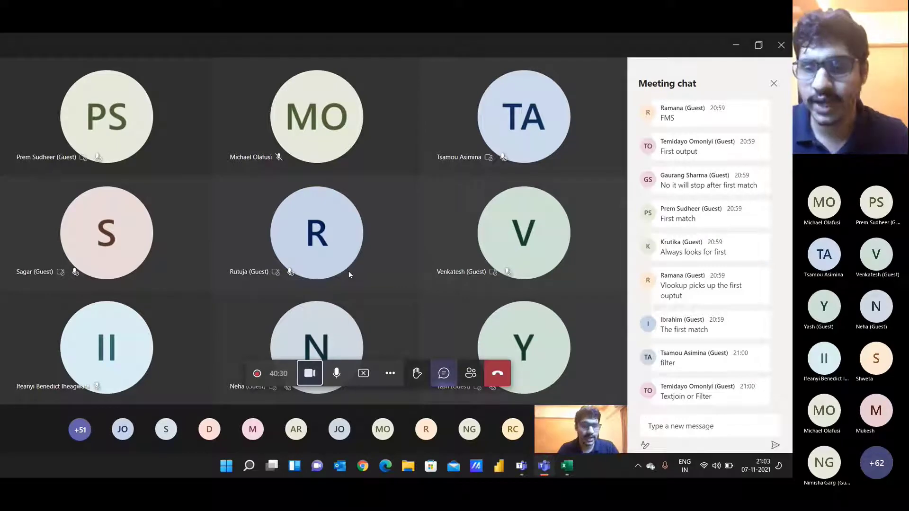
key(alt+Tab)
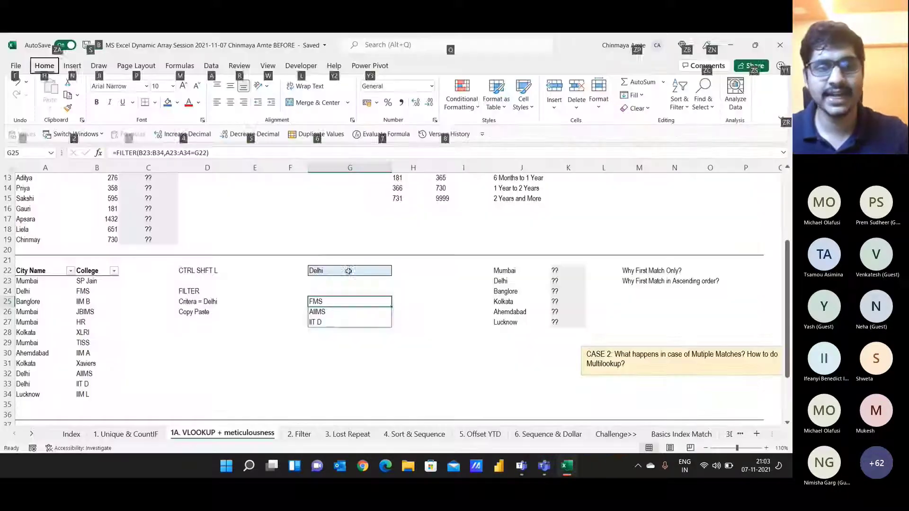
Step: Fill the spilled Delhi colleges G25:G27 (FMS, AIIMS, IIT D) standard yellow
drag(335, 301, 316, 322)
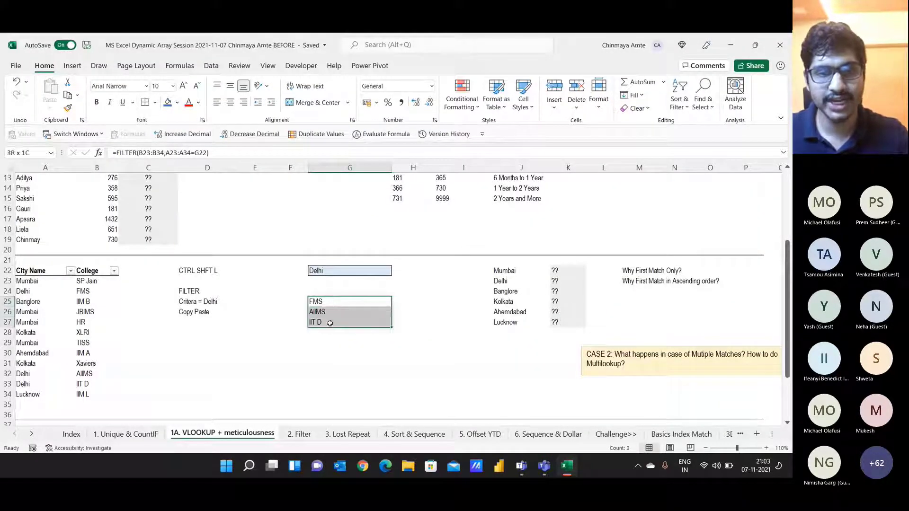
click(177, 103)
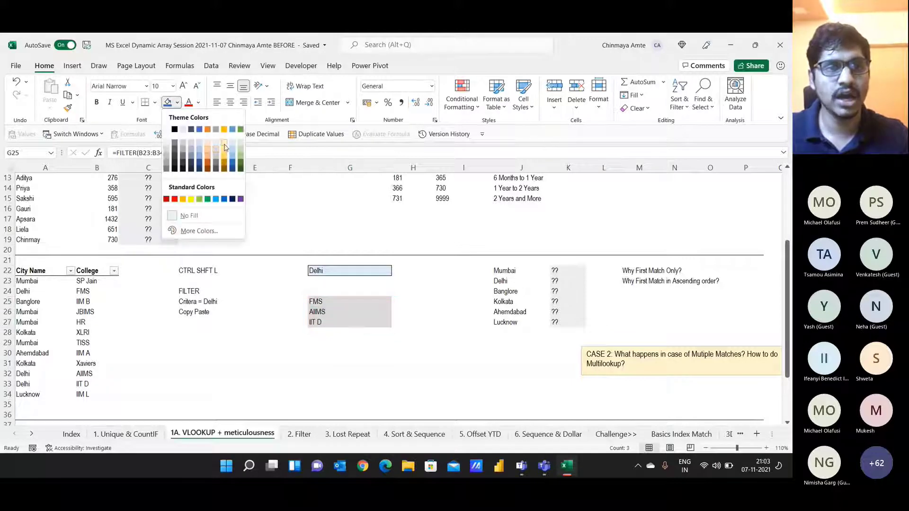
click(190, 198)
Step: Read the Teams meeting chat replies, then return to Excel's result cell G25
key(alt+Tab)
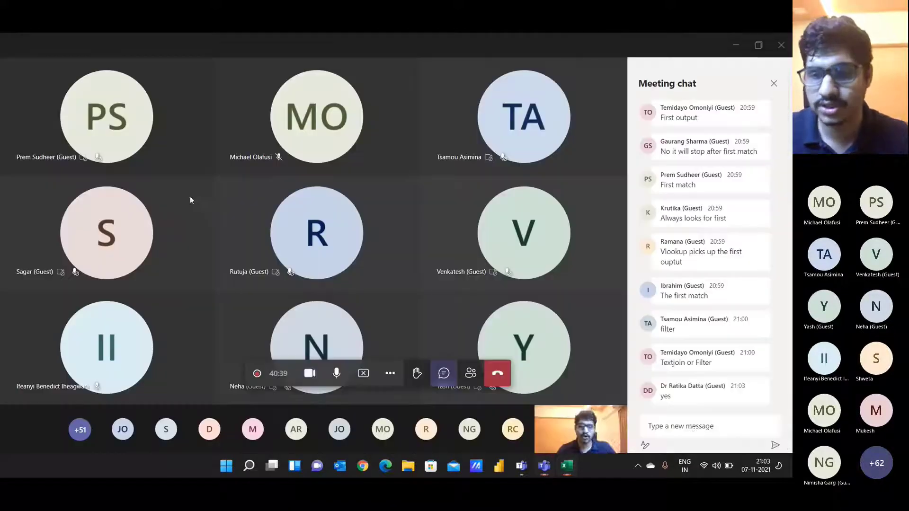
click(700, 427)
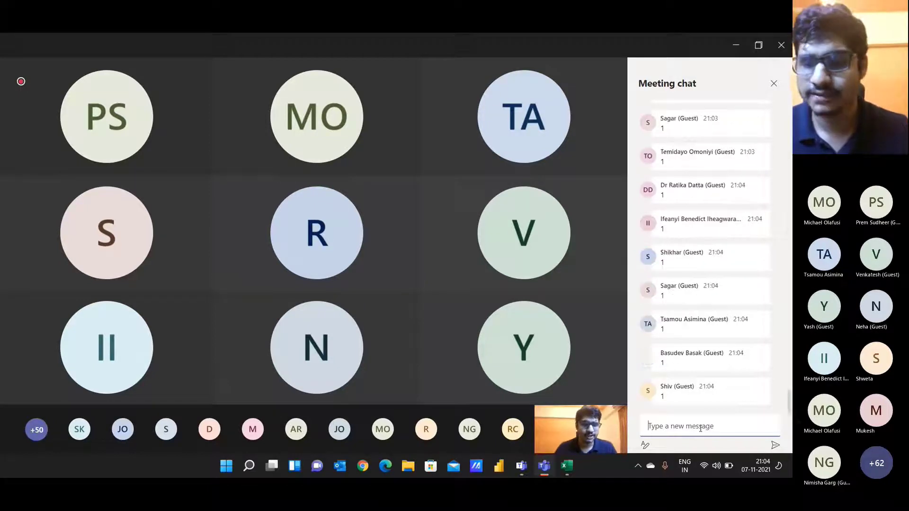
key(alt+Tab)
key(Up)
key(Down)
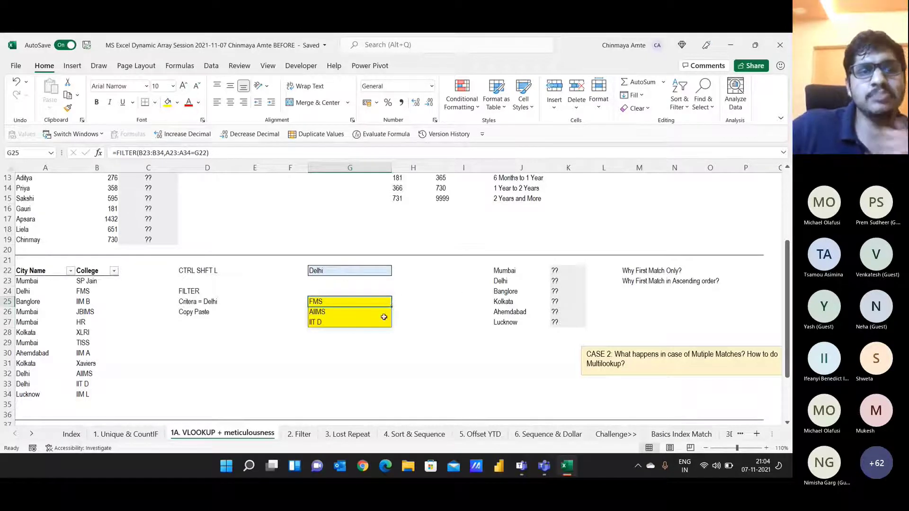
Step: Label H25:H27 as B25, B26 and B27 beside the yellow colleges, then move to G29
click(400, 300)
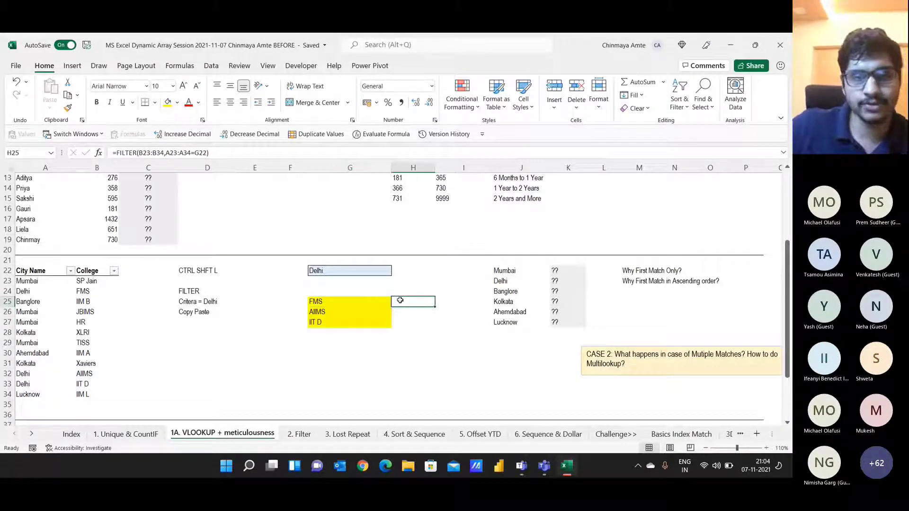
text(BS)
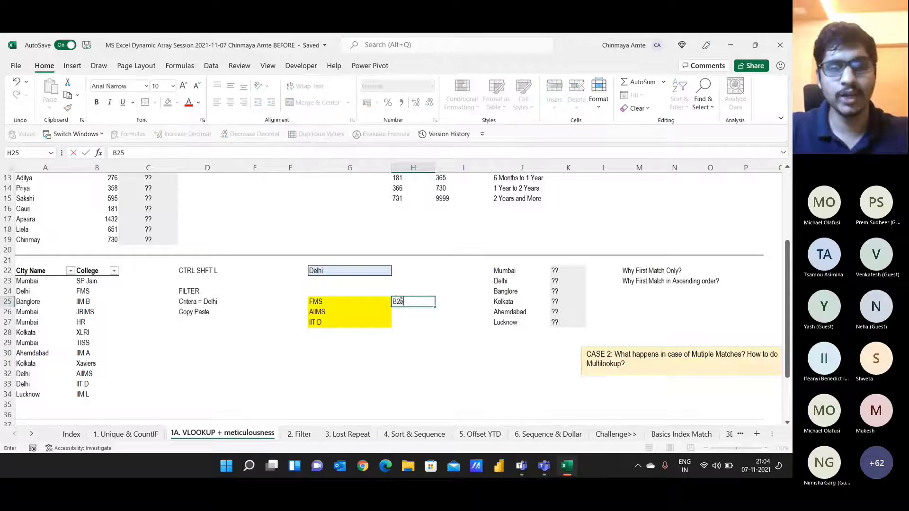
key(Return)
text(B26)
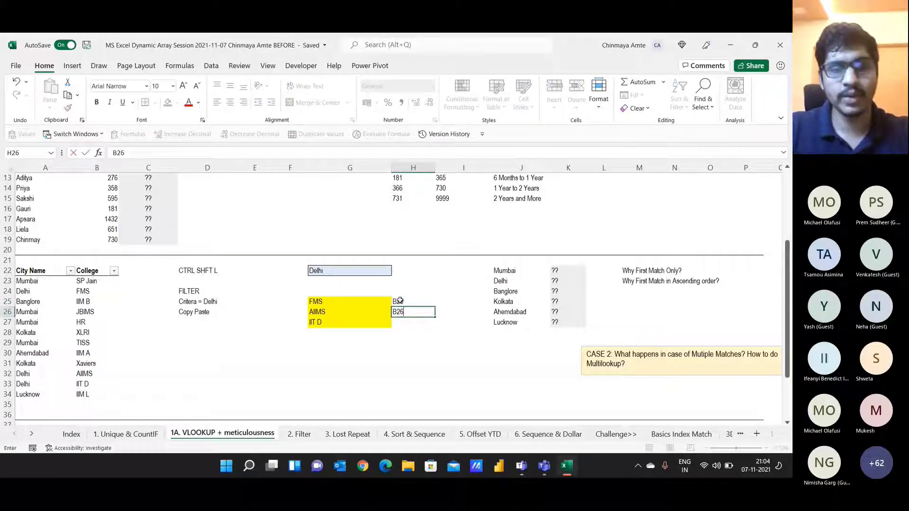
key(Return)
text(B27)
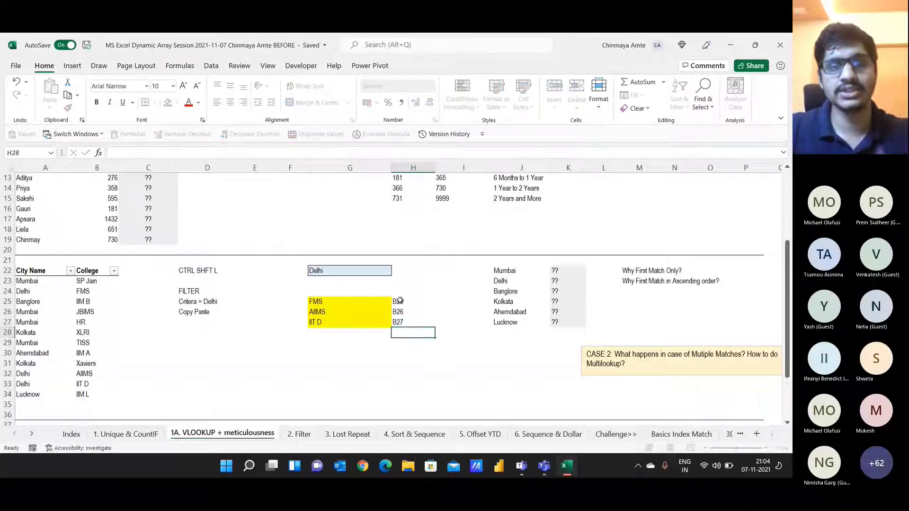
key(Return)
click(400, 301)
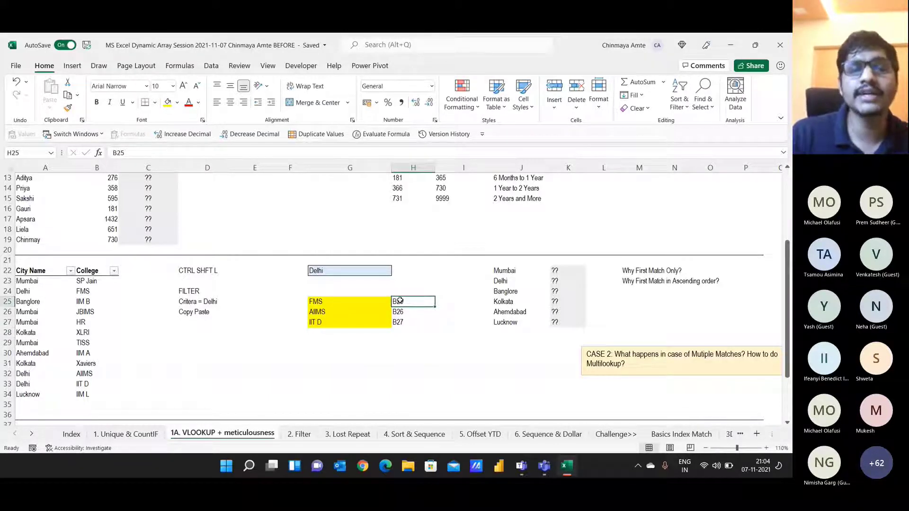
key(Left)
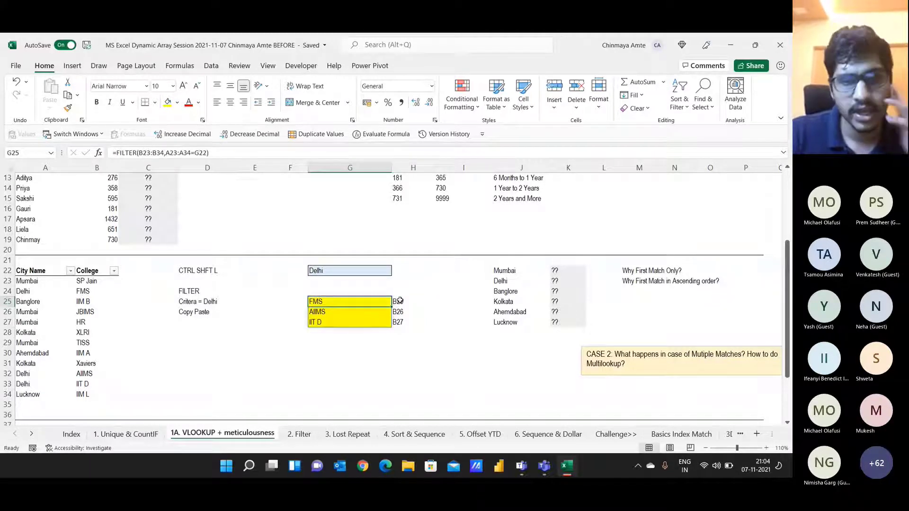
key(Down)
key(Down)
key(Down)
key(Down)
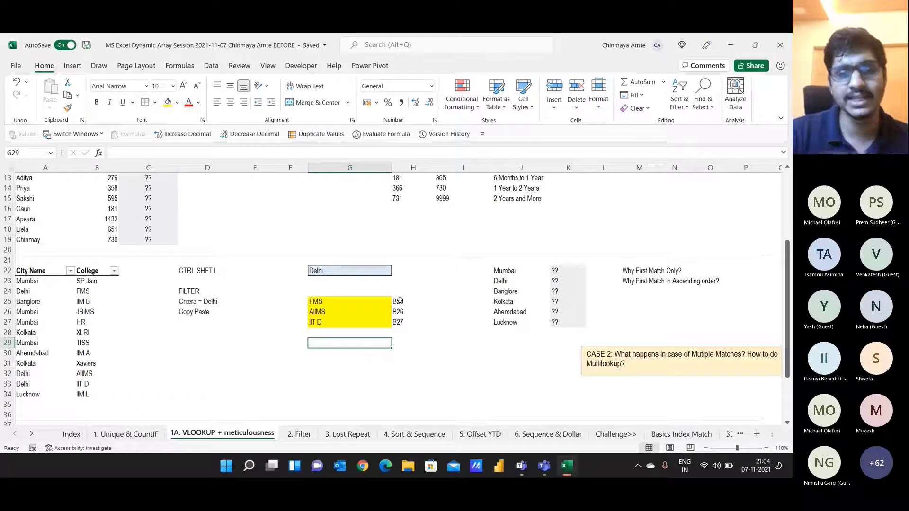
Step: Type a question in G29 asking whether any Excel function combines multiple cells into one
text(Is )
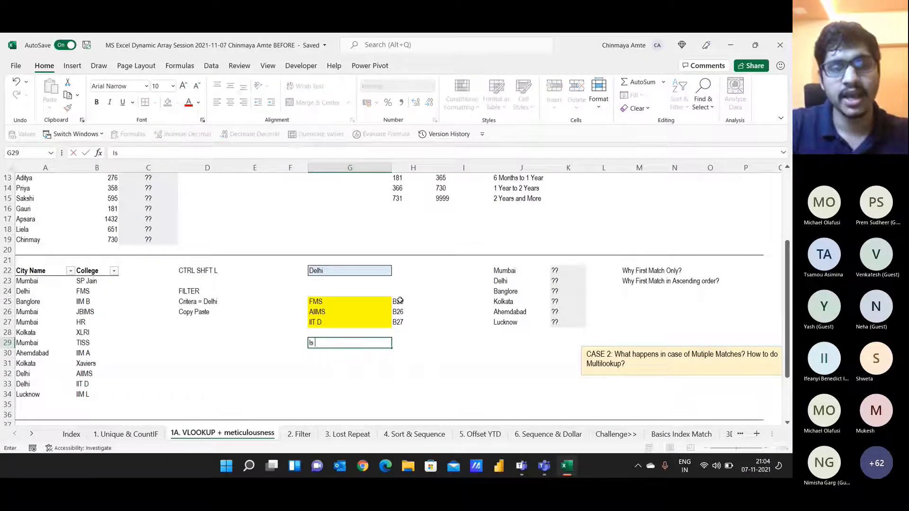
text(there any ex)
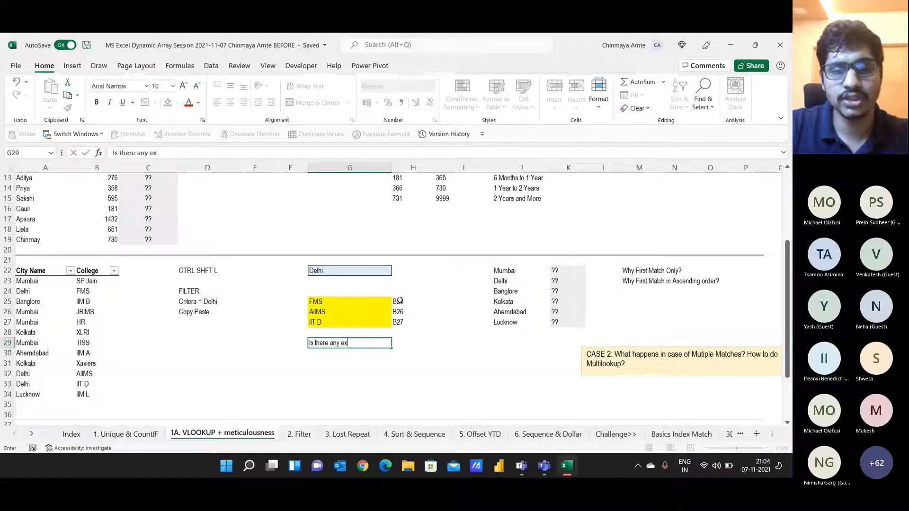
text(cel functions h)
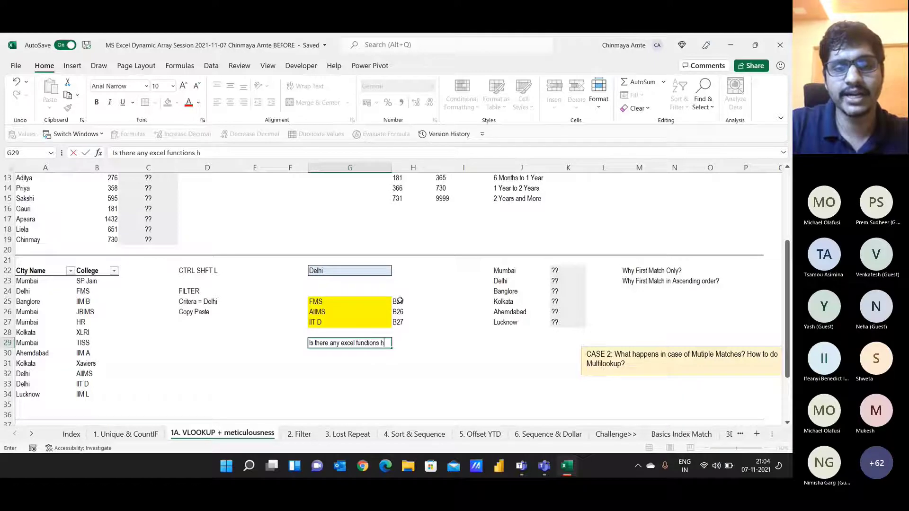
text(el)
key(BackSpace)
text(elps a)
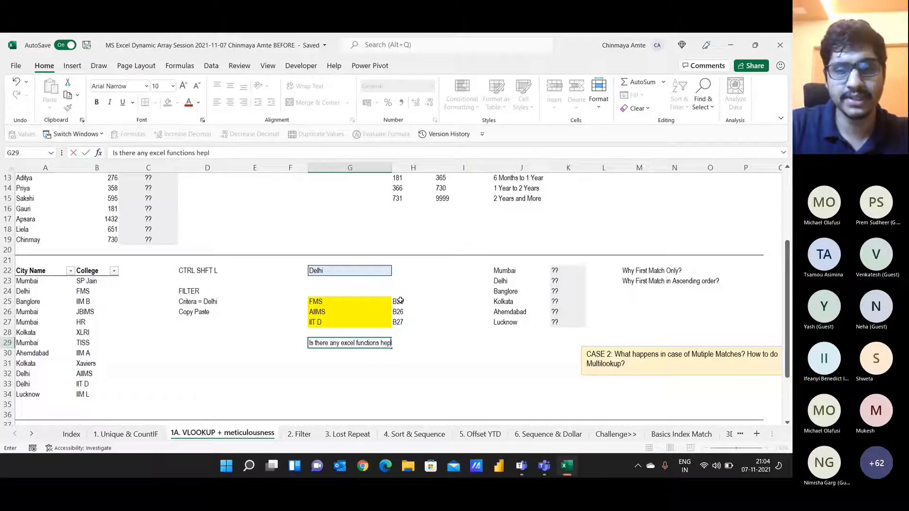
text(cross multipl)
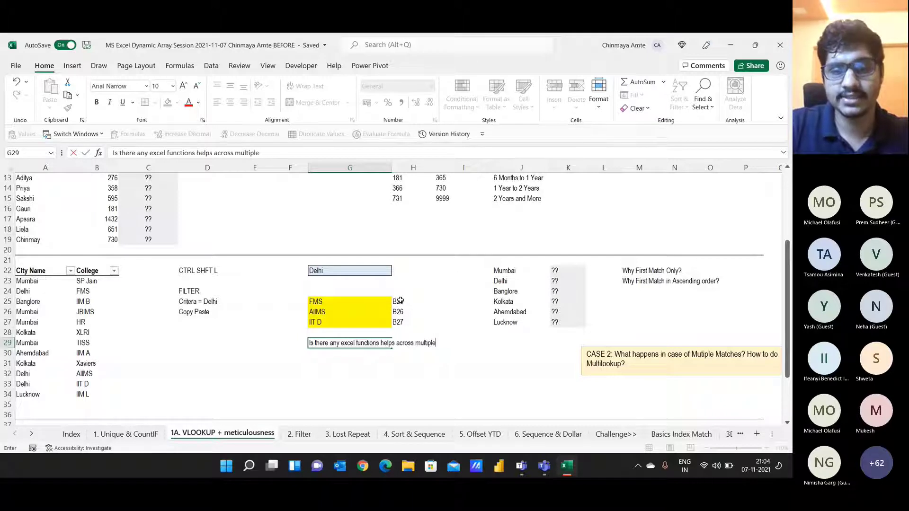
text(e)
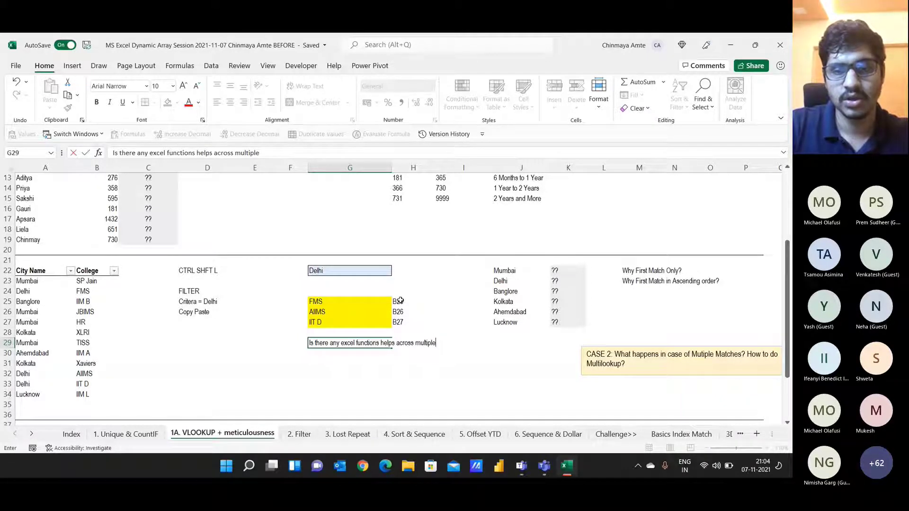
text( cells into one cell)
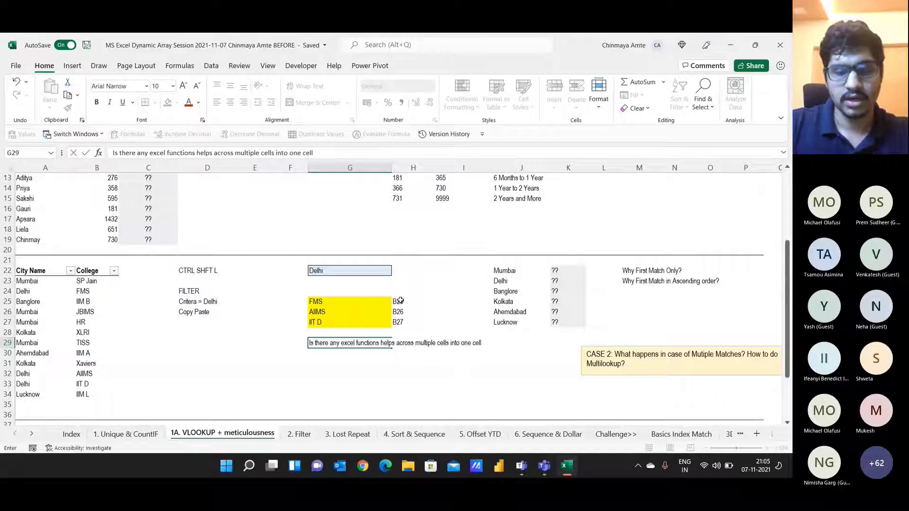
key(Return)
Step: Read the Teams chat answers (TextJoin, transpose, &, Concatenate), then return to Excel at G31
key(alt+Tab)
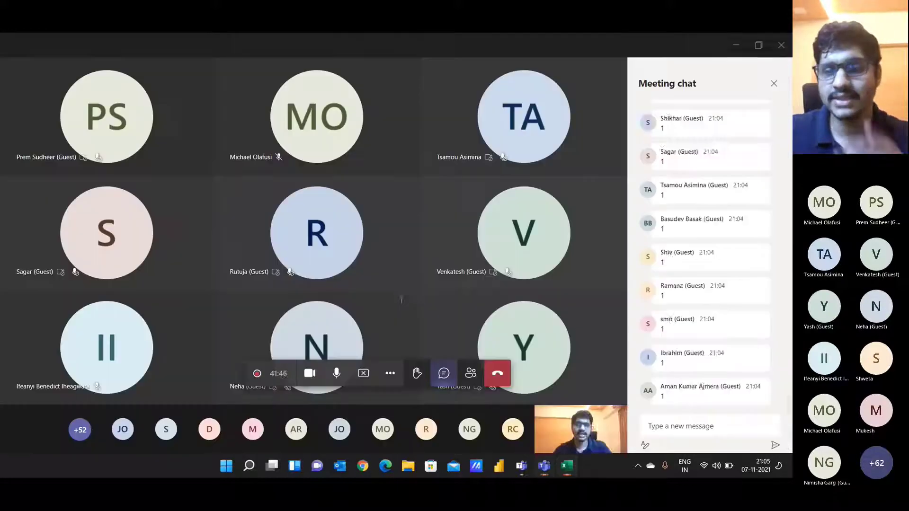
drag(662, 397, 698, 396)
click(700, 426)
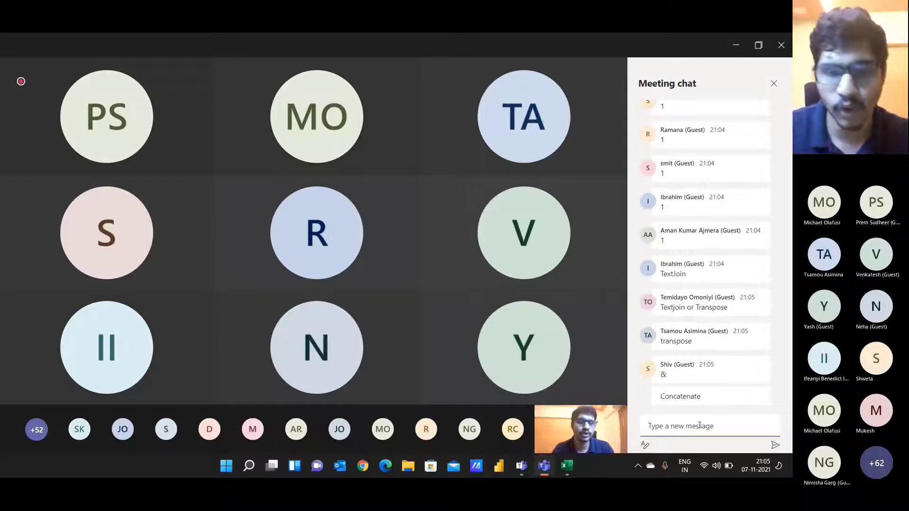
key(alt+Tab)
key(Down)
key(Down)
key(Down)
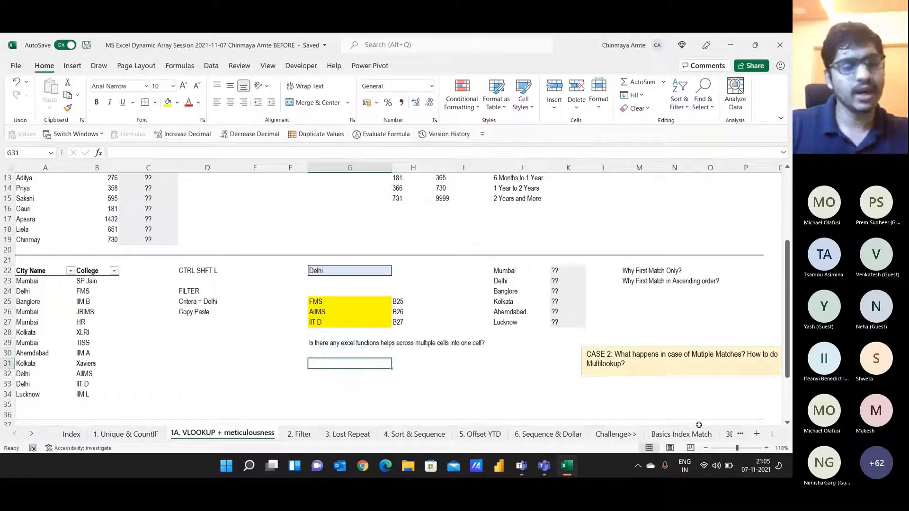
Step: List the joining options &, Concat and Textjoin in G31:G33
text(&)
key(Return)
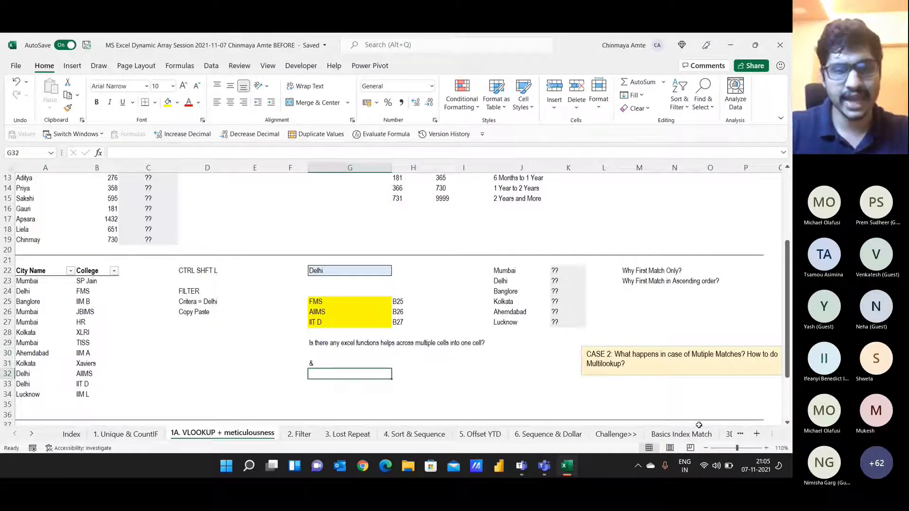
text(Concat)
key(Return)
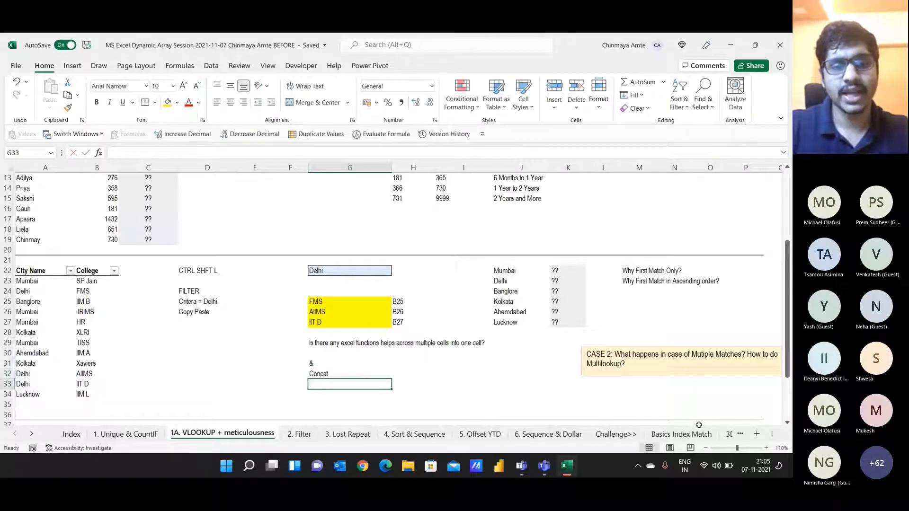
text(Textjoin)
key(ctrl+Return)
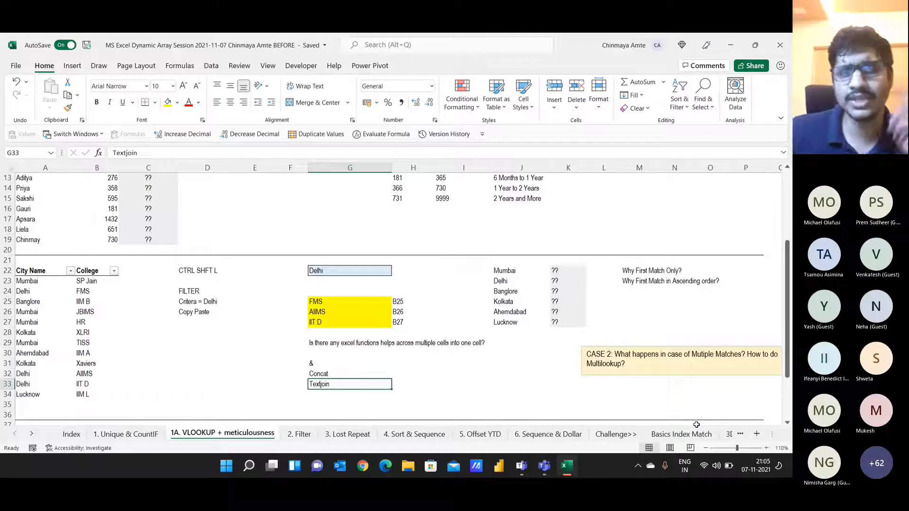
Step: Shade the Textjoin cell G33 light grey and clear the question from G29
click(177, 102)
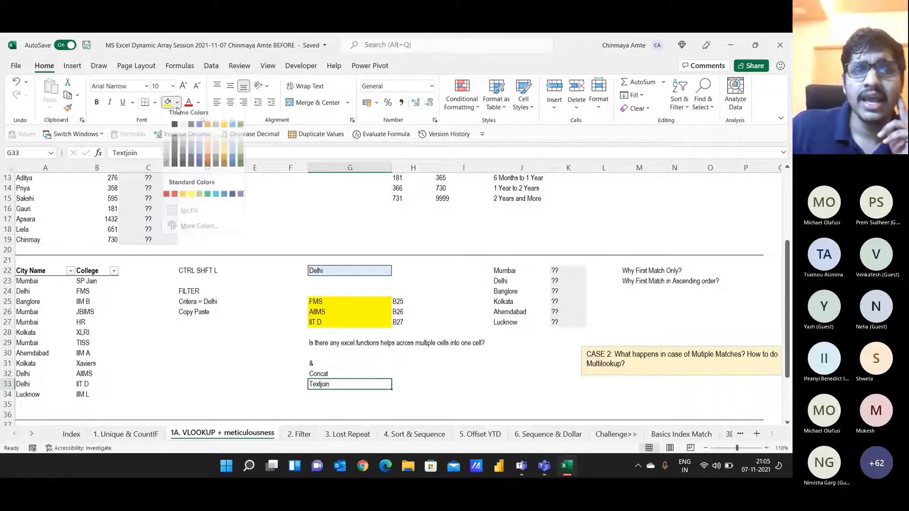
click(177, 110)
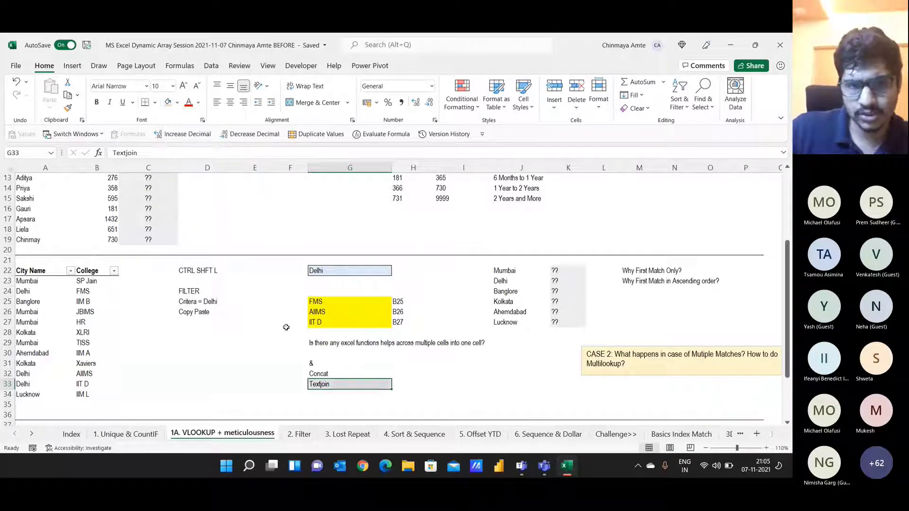
drag(333, 363, 332, 379)
click(333, 385)
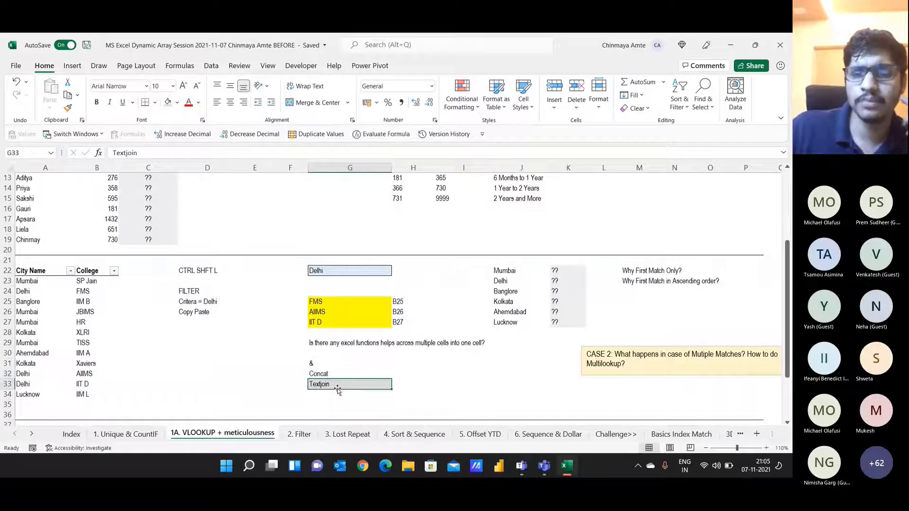
click(342, 343)
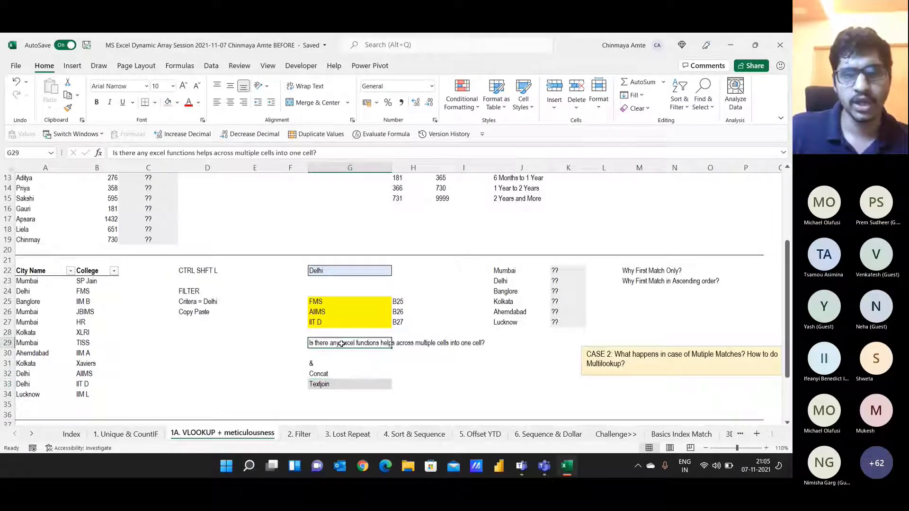
key(Delete)
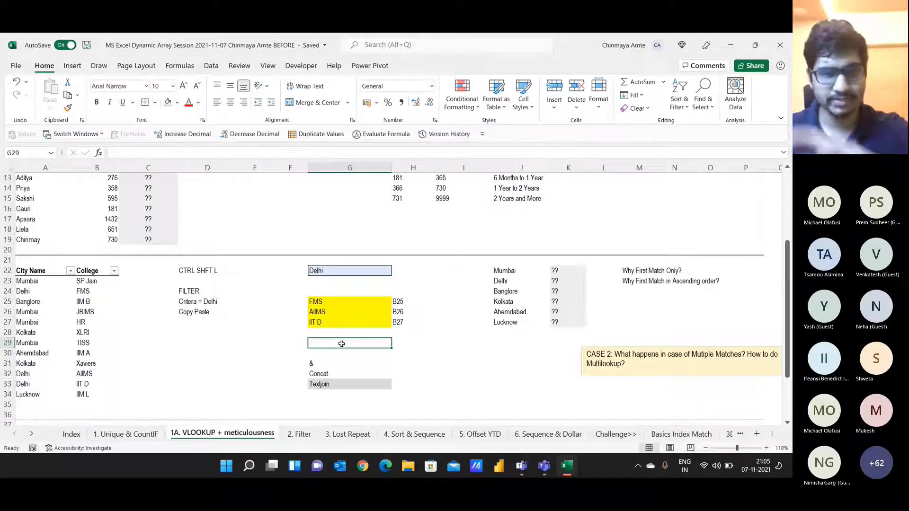
text(=te)
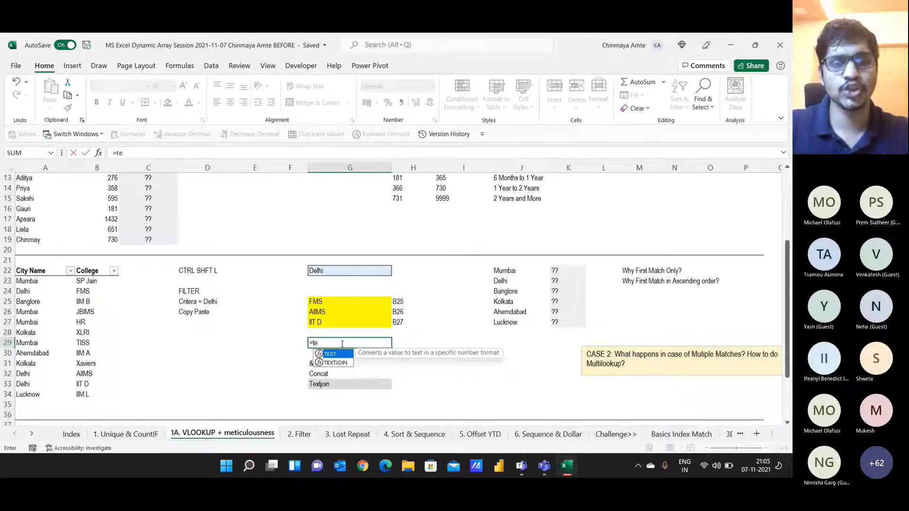
key(Tab)
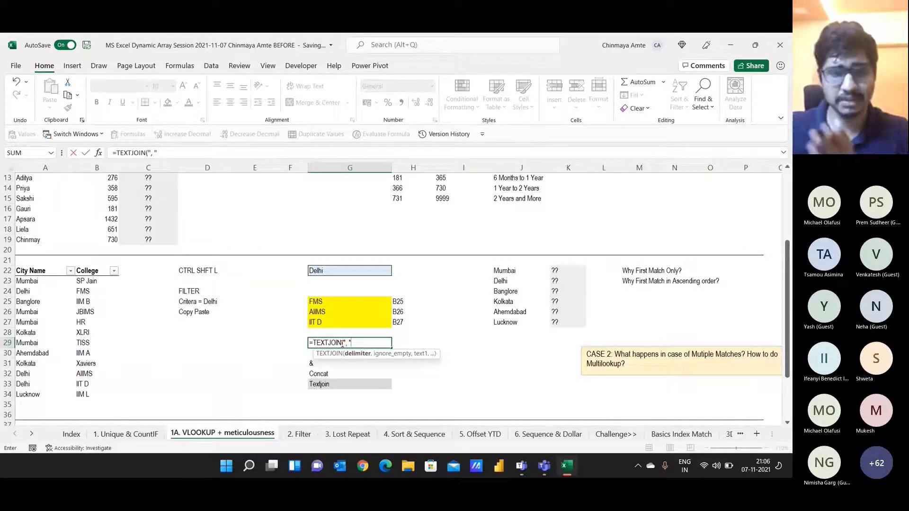
text(,)
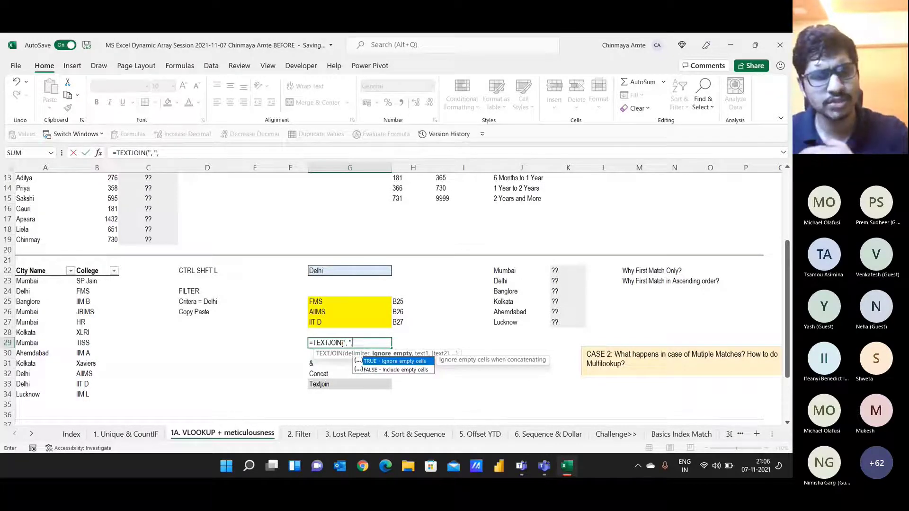
text(TRUE)
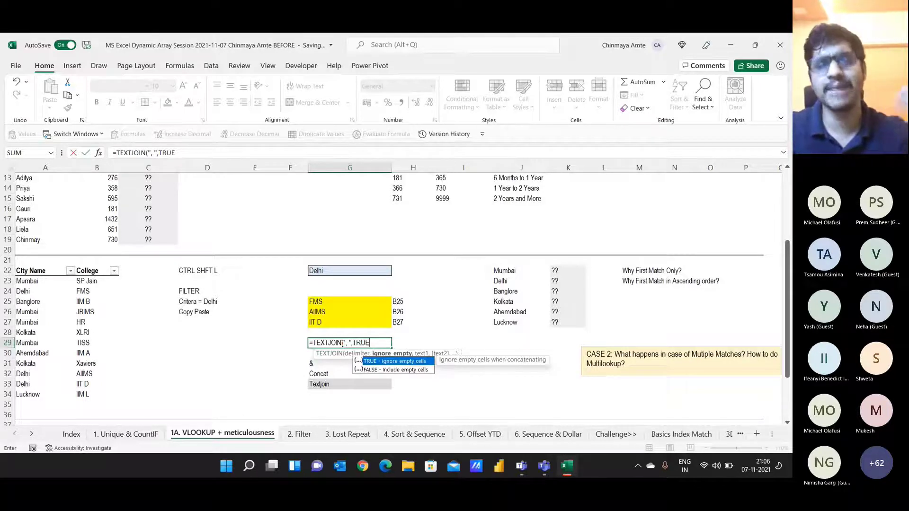
text(,)
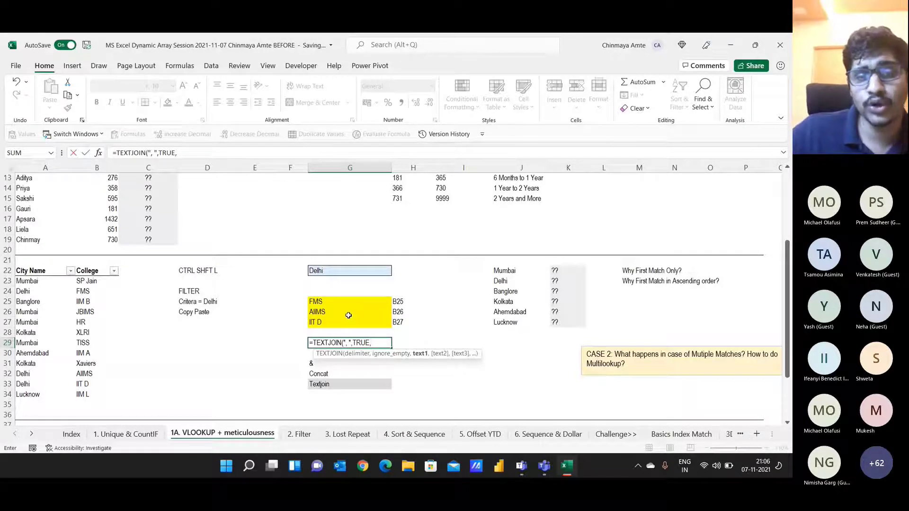
drag(345, 301, 342, 325)
text())
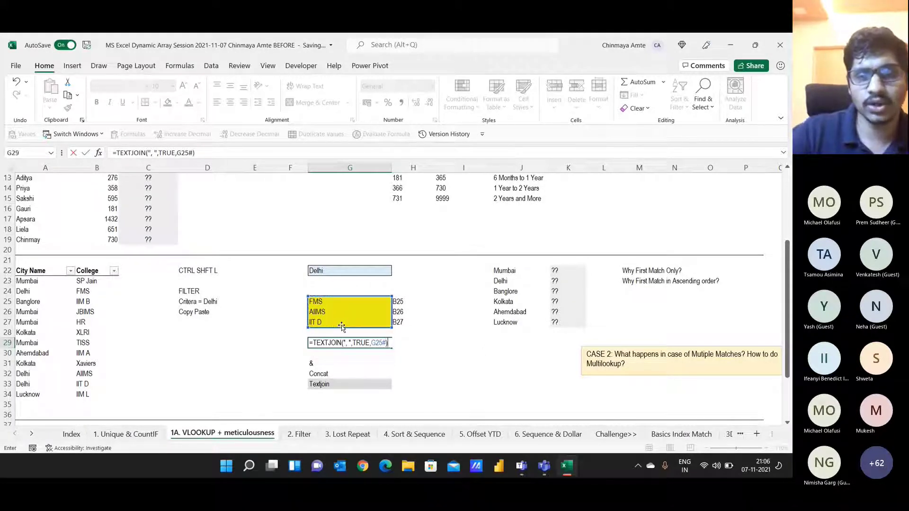
key(ctrl+Return)
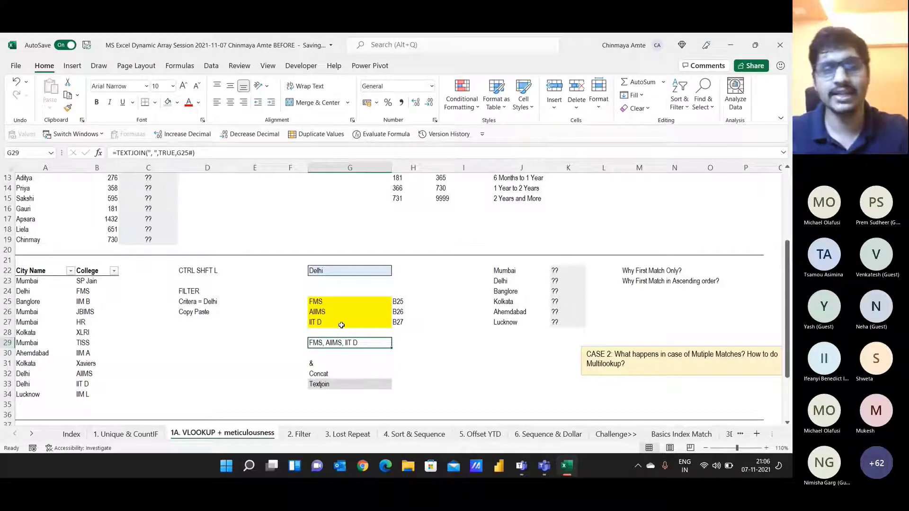
key(ctrl+i)
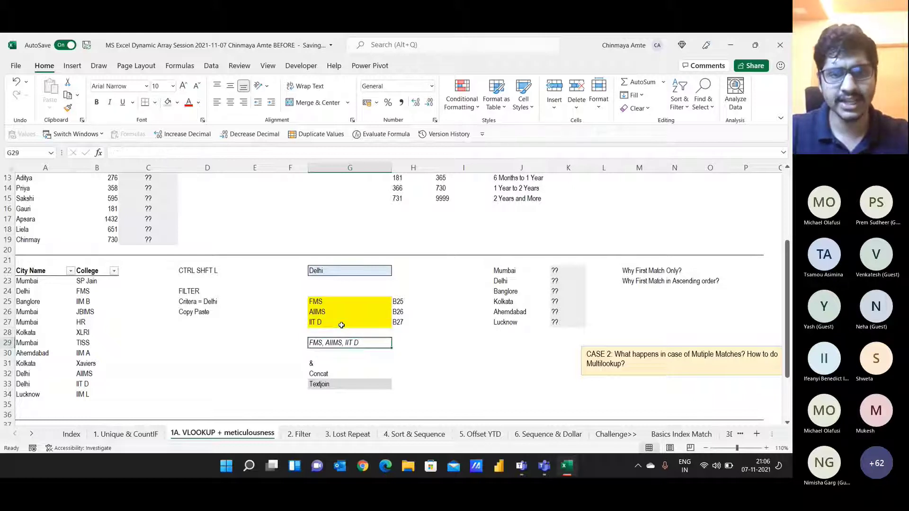
key(Delete)
Step: Enter =TEXTJOIN(", ",TRUE,G25#) in G29 to join FMS, AIIMS, IIT D
text(=tet)
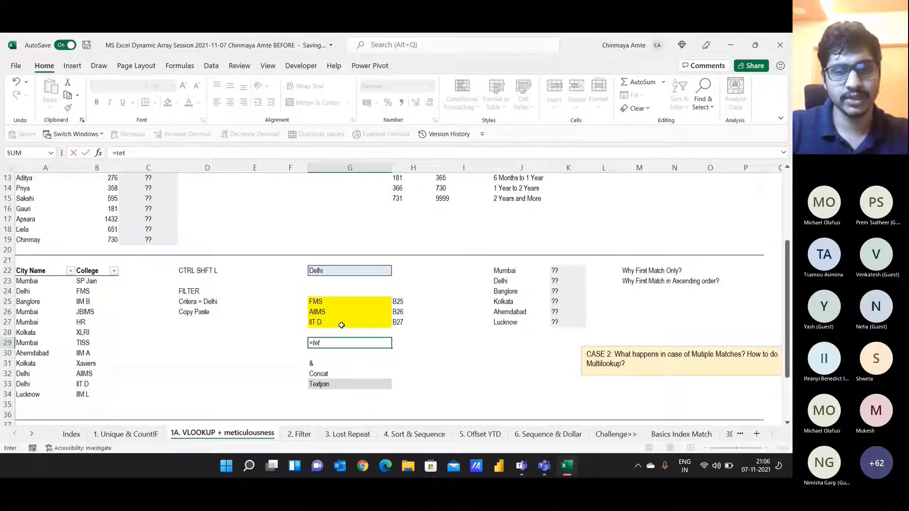
key(BackSpace)
text(x)
key(Down)
key(Tab)
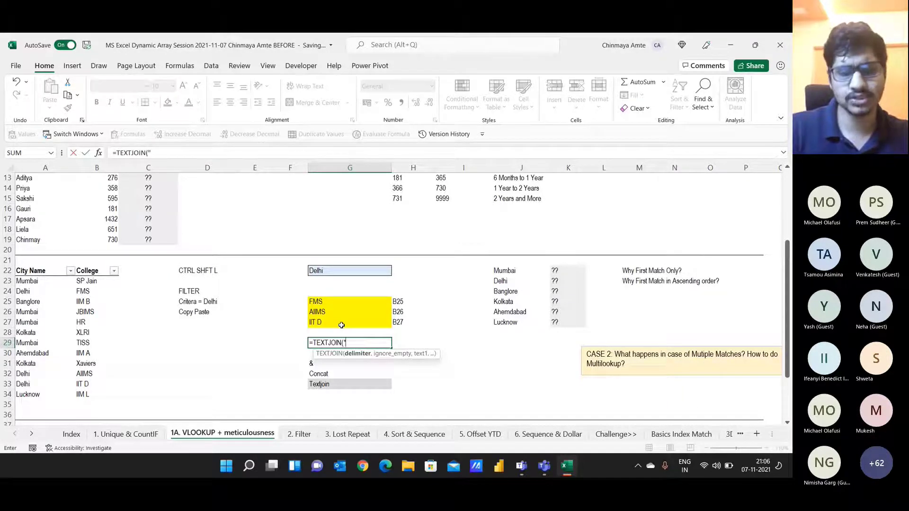
text(")
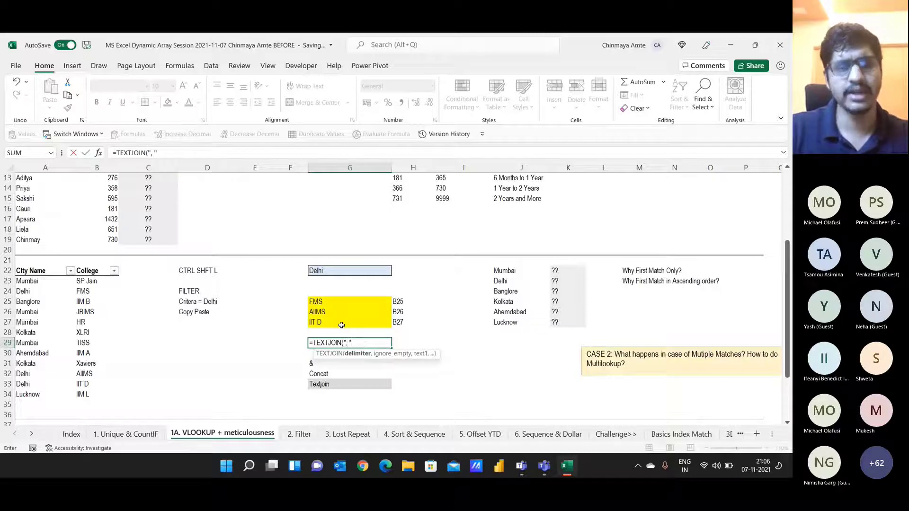
text(,)
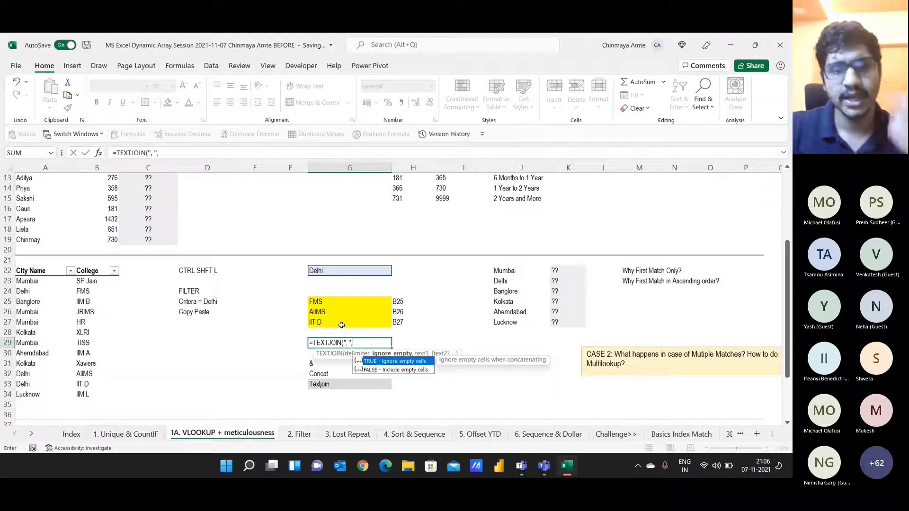
text(T)
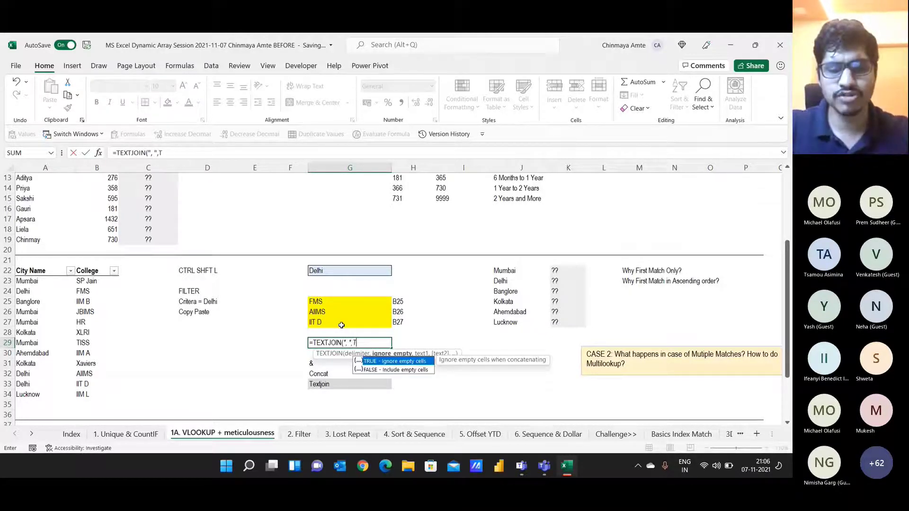
text(RUE,)
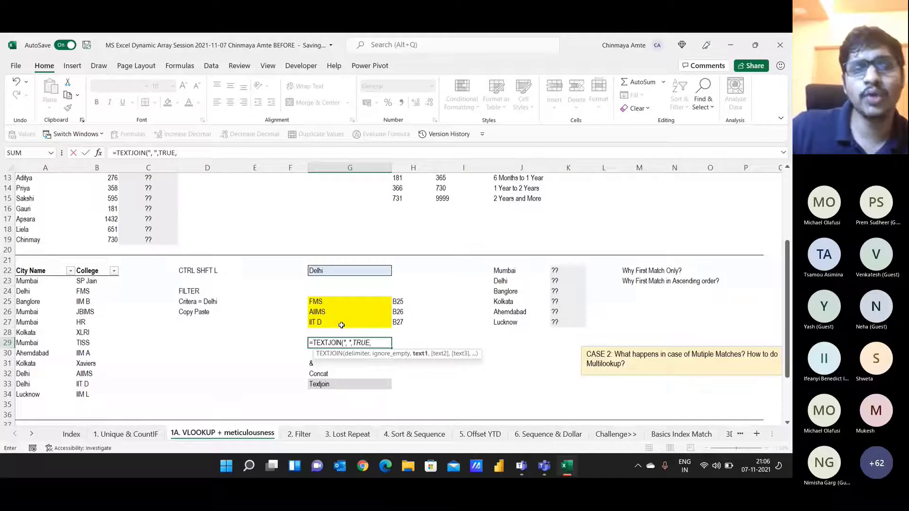
click(328, 307)
drag(328, 307, 333, 320)
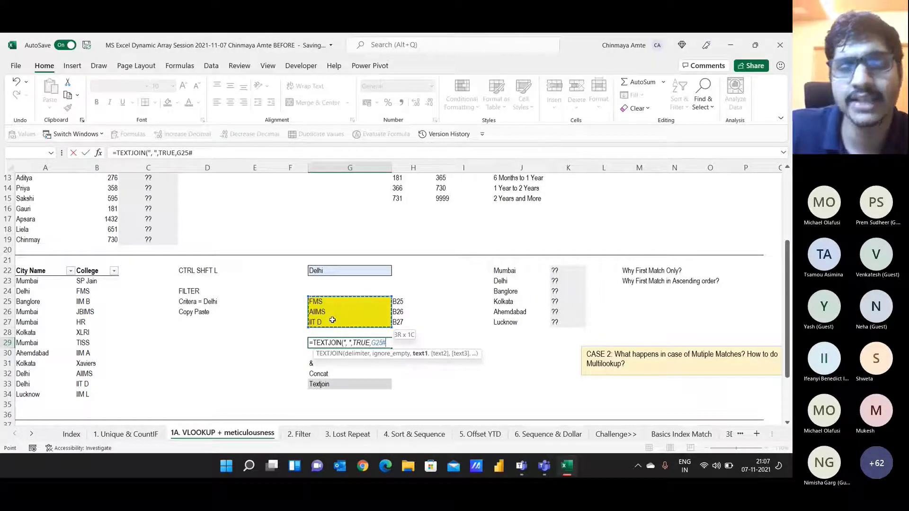
drag(333, 320, 333, 320)
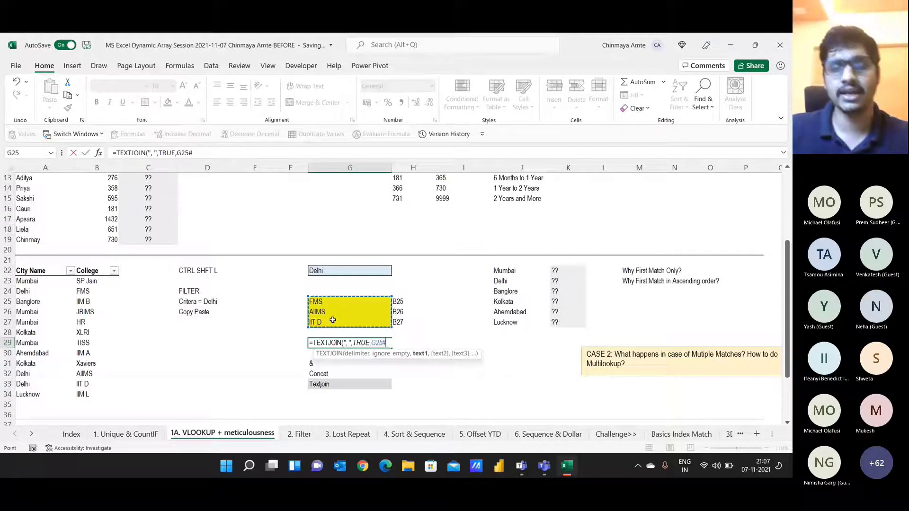
text())
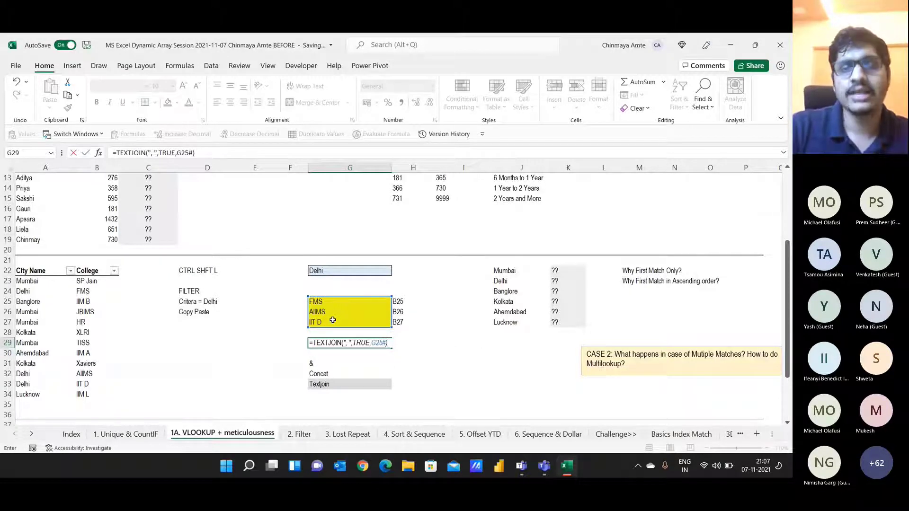
key(ctrl+Return)
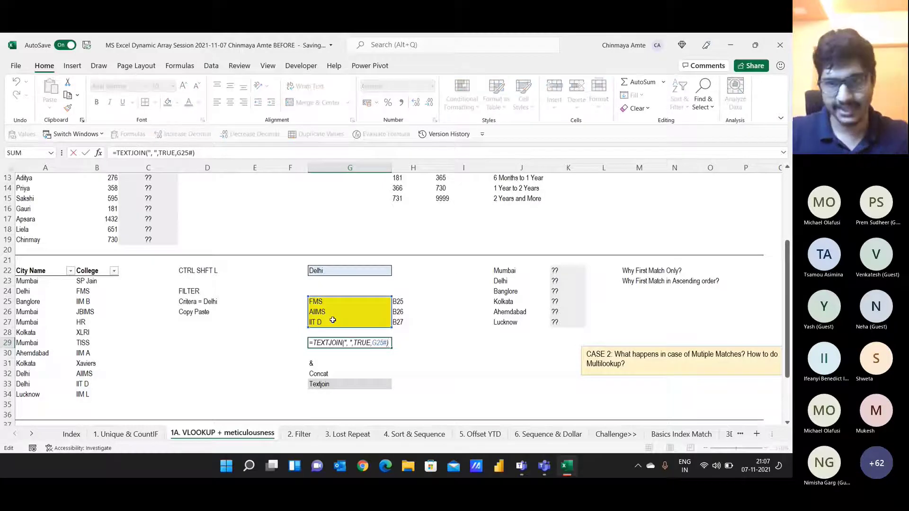
Step: Review the G29 TEXTJOIN formula, then switch over to the Teams meeting chat
key(F2)
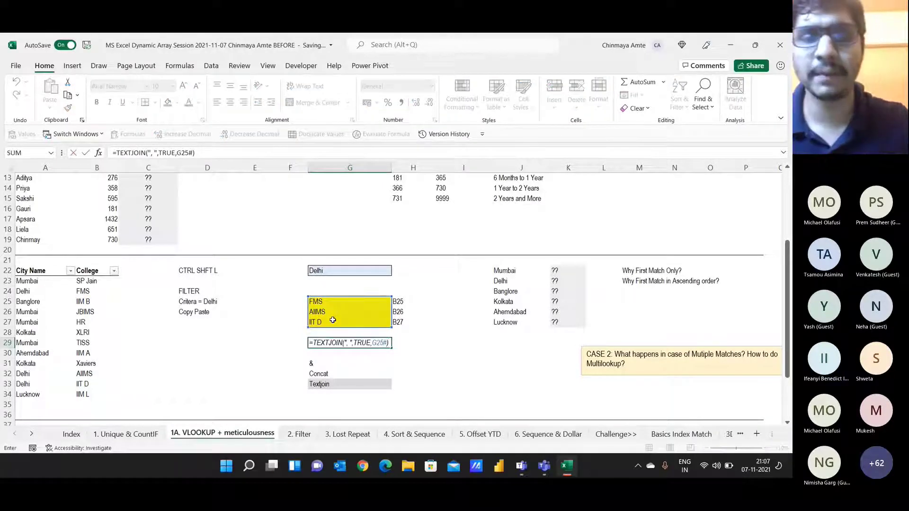
key(Escape)
key(alt+Tab)
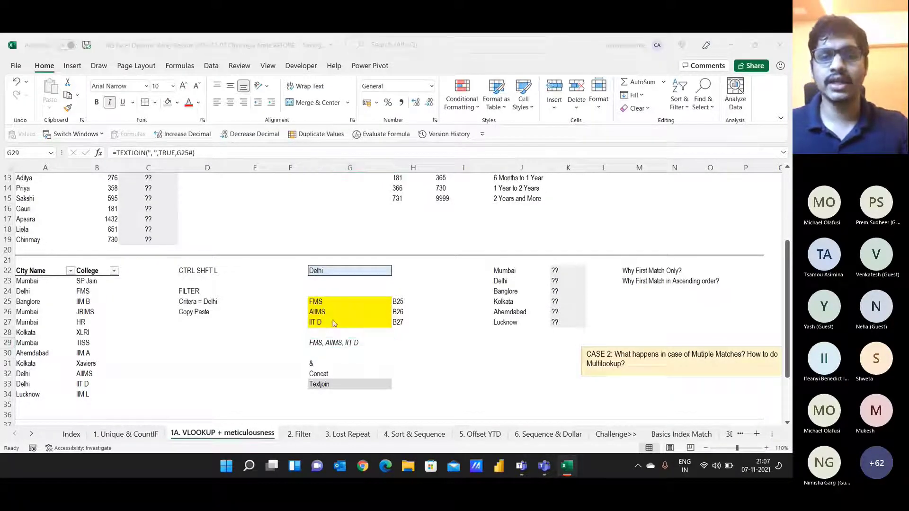
key(alt+Tab)
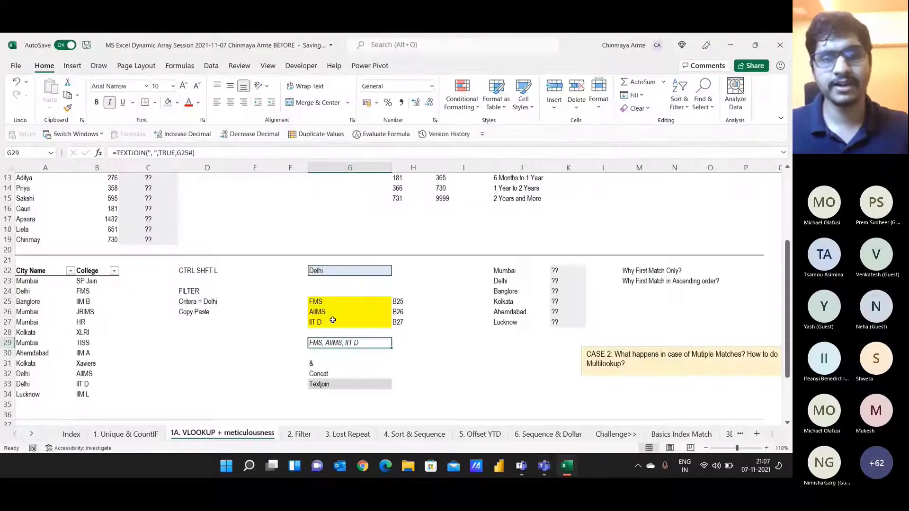
key(alt+Tab)
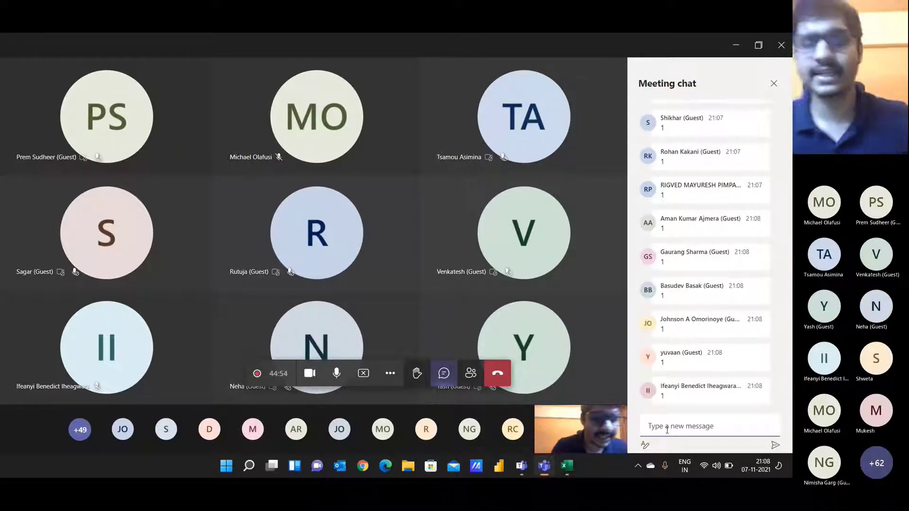
Step: Follow the Teams meeting chat, then return to the Excel sheet beside G29
key(alt+Tab)
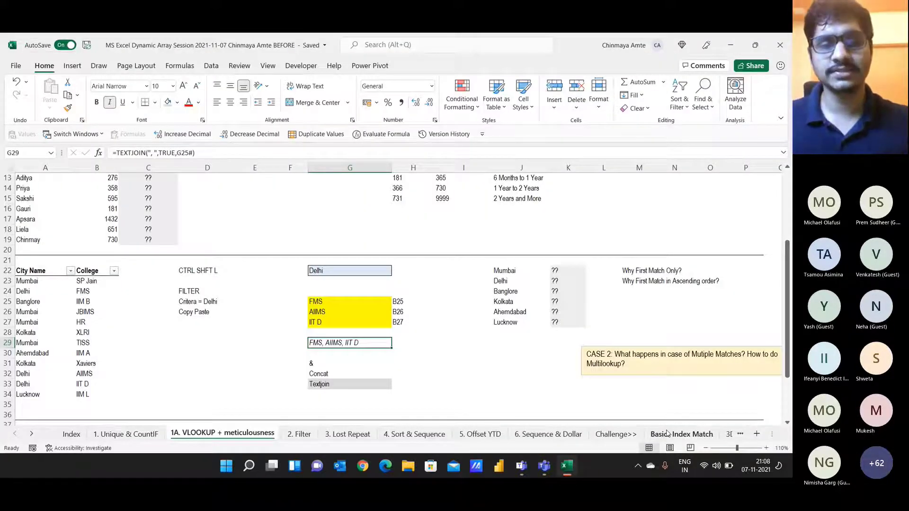
key(alt+Tab)
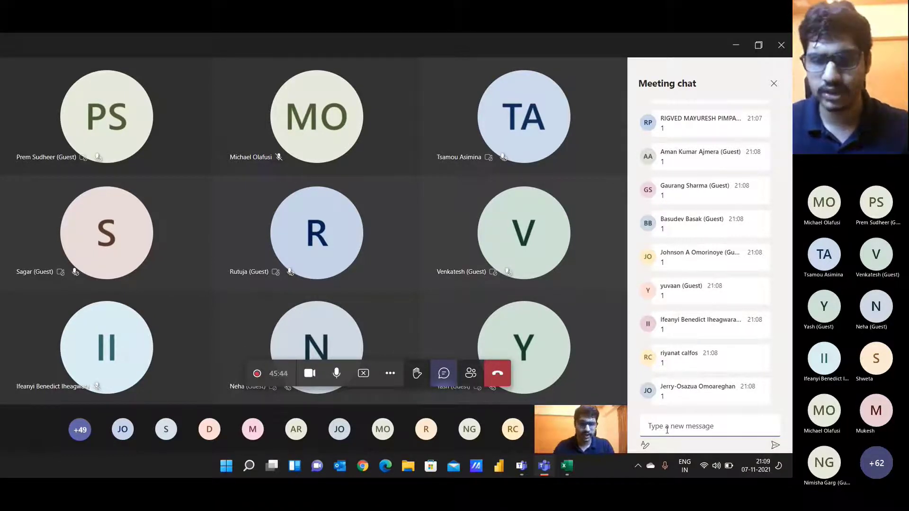
key(alt+Tab)
key(Right)
key(Right)
key(Right)
key(Right)
key(Right)
key(Right)
key(Up)
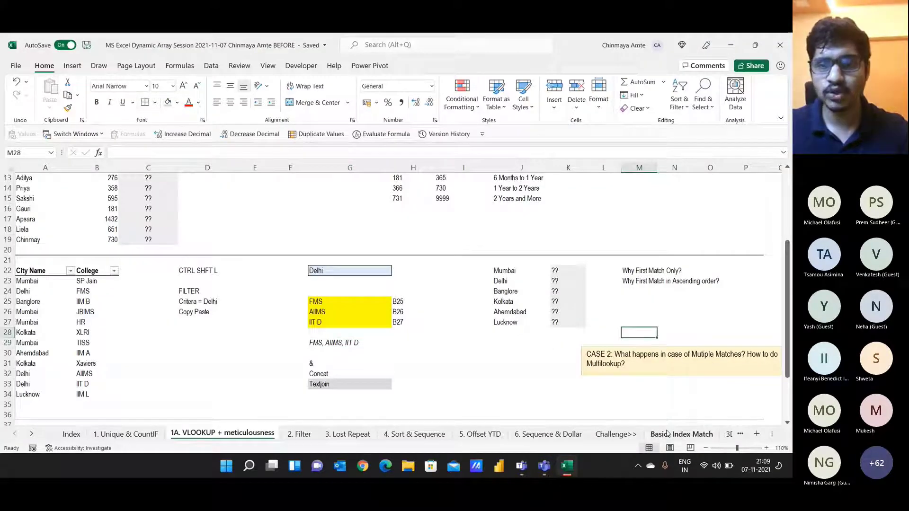
Step: Clear the ?? placeholders from K22:K27
key(Left)
key(Left)
key(ctrl+Up)
key(ctrl+Up)
key(ctrl+shift+Down)
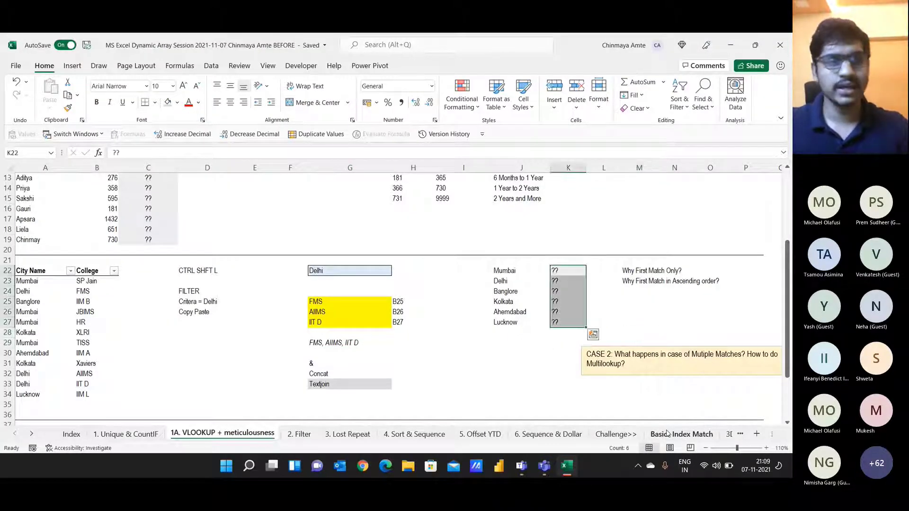
key(Delete)
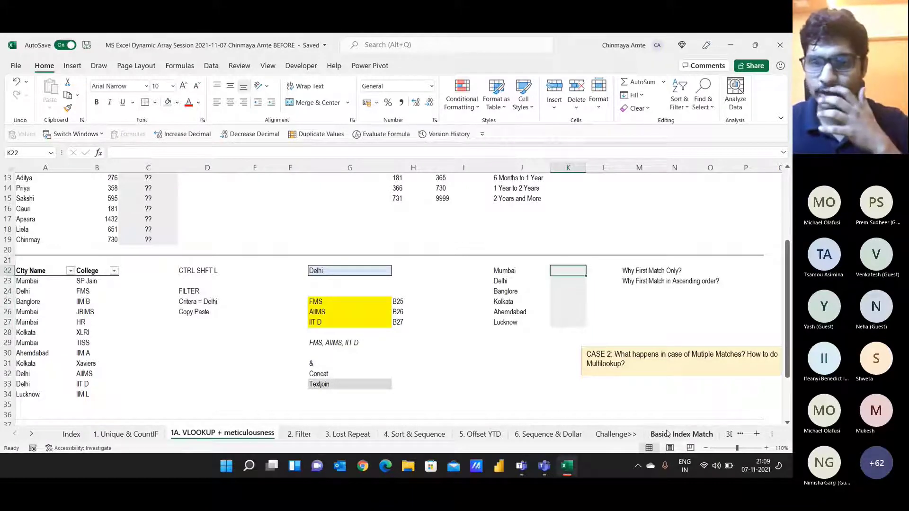
Step: Enter =FILTER($B$23:$B$34,$A$23:$A$34=J22) in K22 to list Mumbai's colleges
text(=fi)
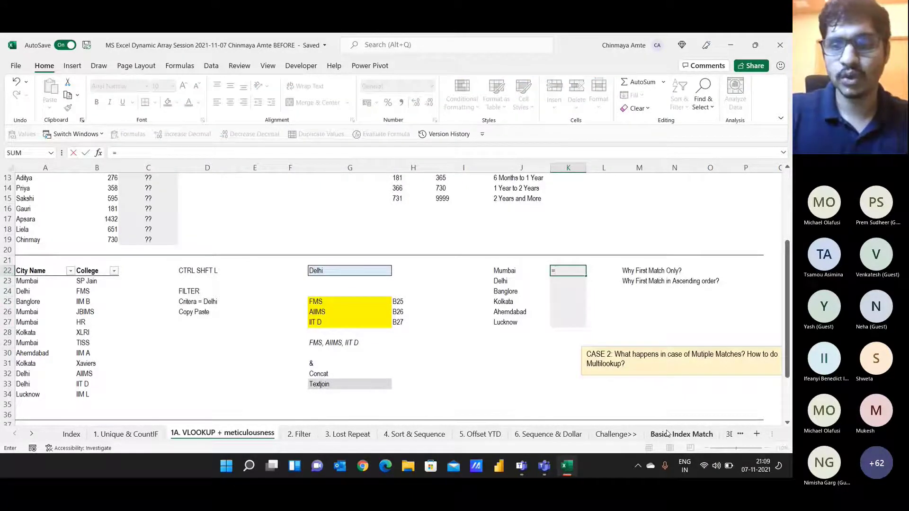
key(Down)
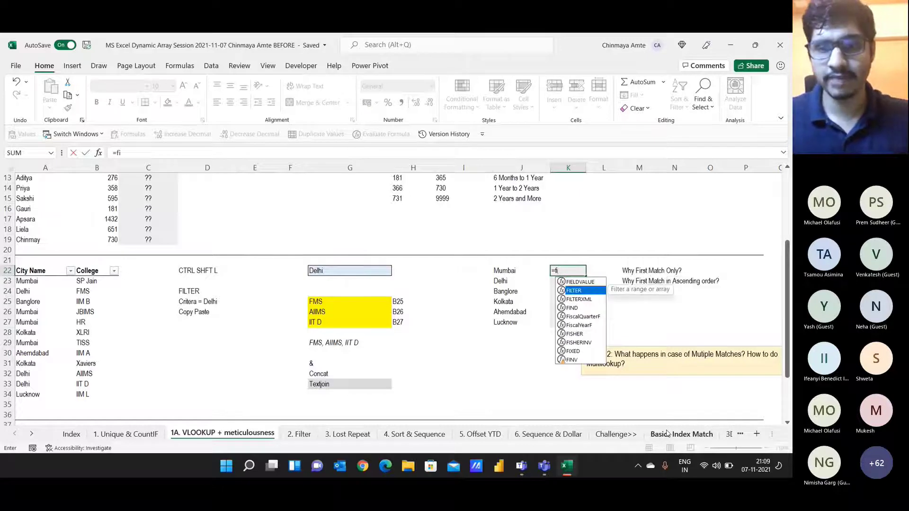
key(Tab)
key(Left)
key(Left)
key(Left)
key(Left)
key(Left)
key(Left)
key(Left)
key(Left)
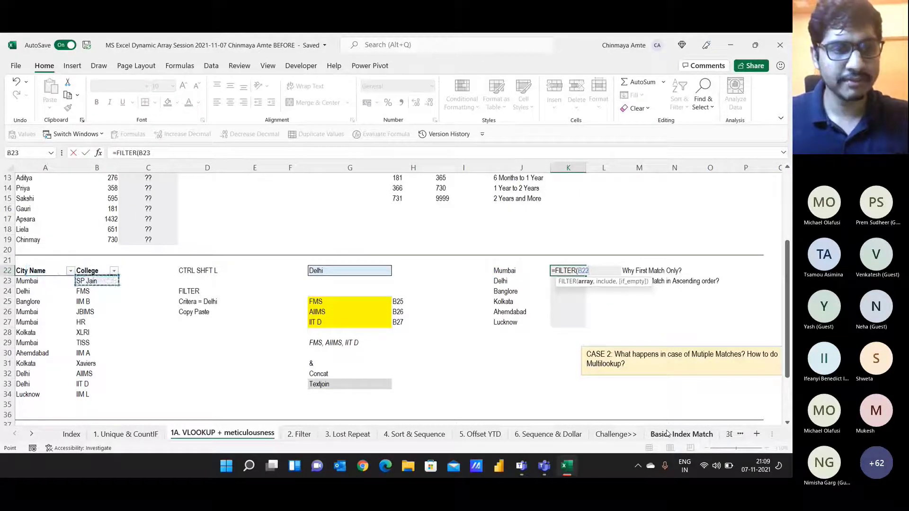
key(Down)
key(ctrl+shift+Down)
key(F4)
text(,)
key(Left)
key(Left)
key(Left)
key(Left)
key(Left)
key(Left)
key(Left)
key(Left)
key(Left)
key(Left)
key(Down)
key(Down)
key(Down)
key(Down)
key(Down)
key(Down)
key(Down)
key(Down)
key(Down)
key(Down)
key(Down)
key(Up)
key(Up)
key(Up)
key(Up)
key(Up)
key(Up)
key(Up)
key(Up)
key(Up)
key(Up)
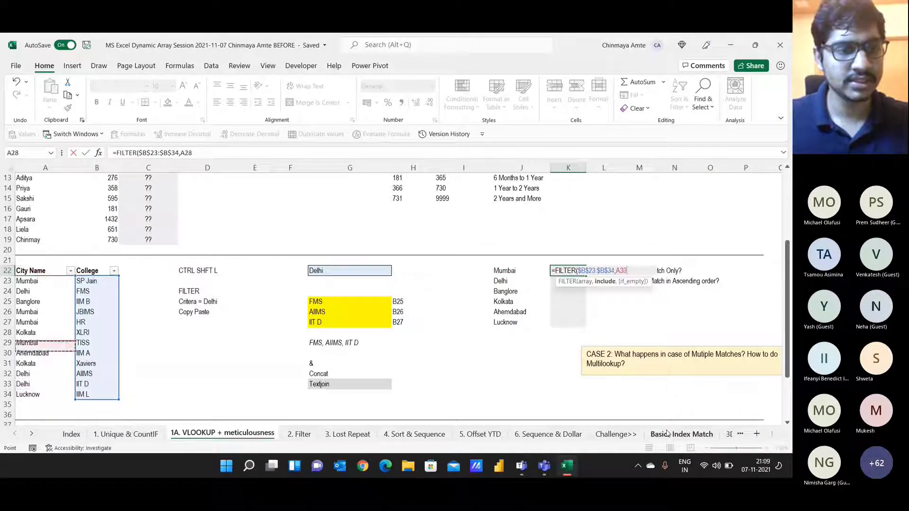
key(ctrl+shift+Down)
key(F4)
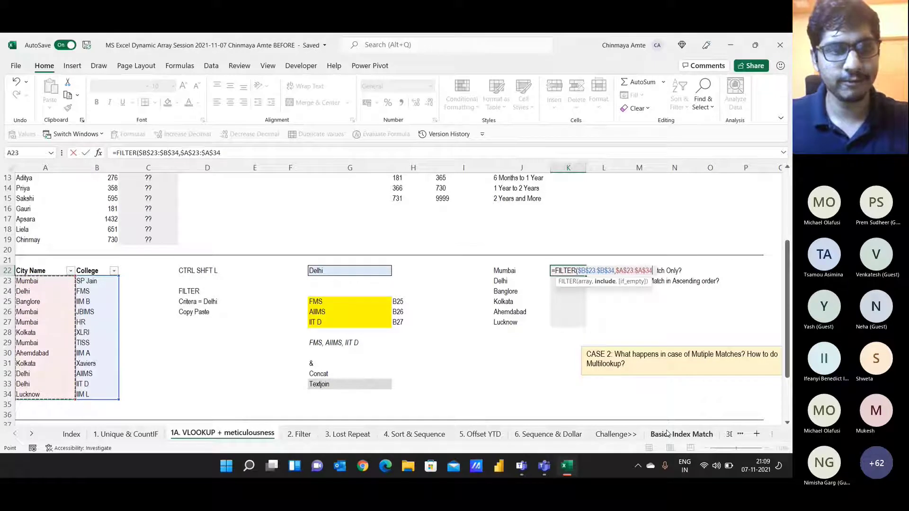
text(=)
key(Left)
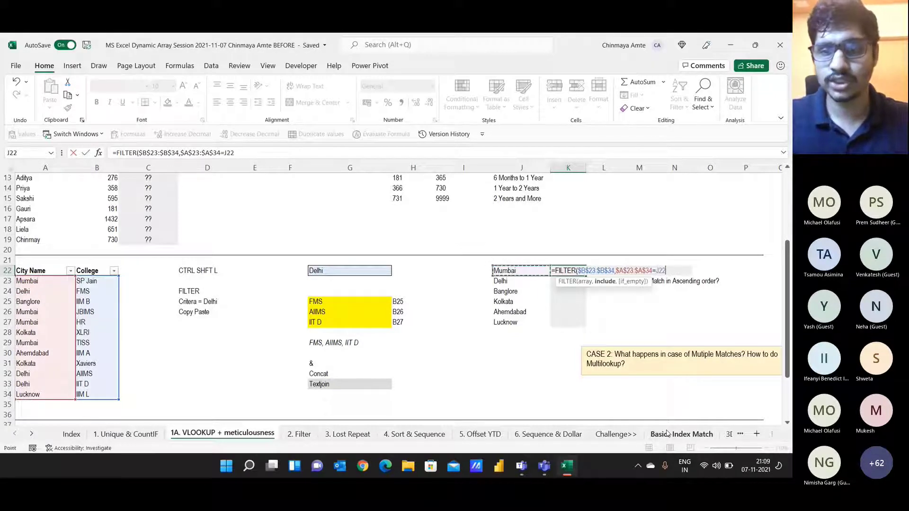
text())
key(Return)
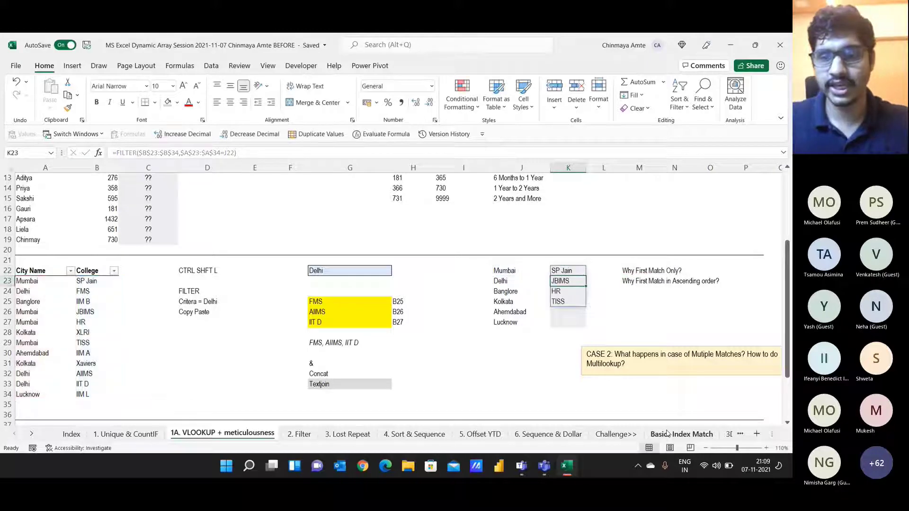
key(Up)
Step: Wrap the K22 FILTER in TEXTJOIN(", ",,…) so the colleges join into one cell
key(F2)
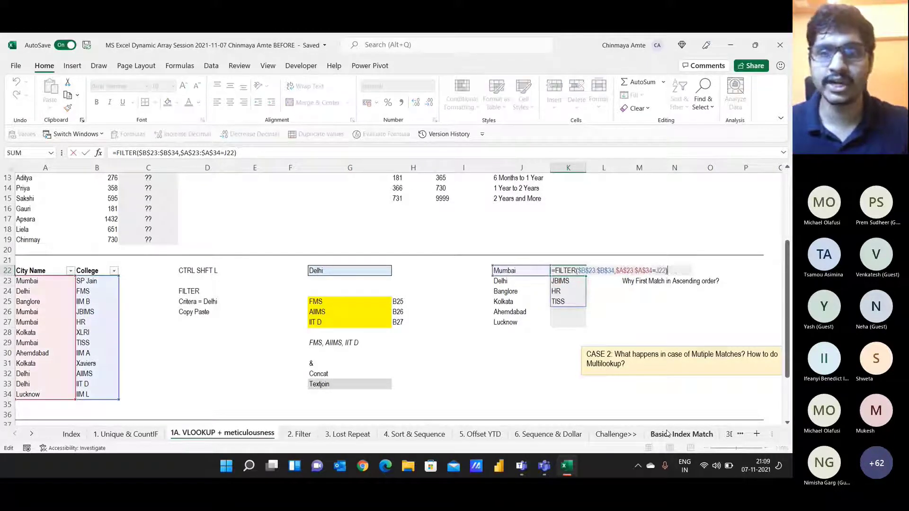
click(118, 152)
text(Text)
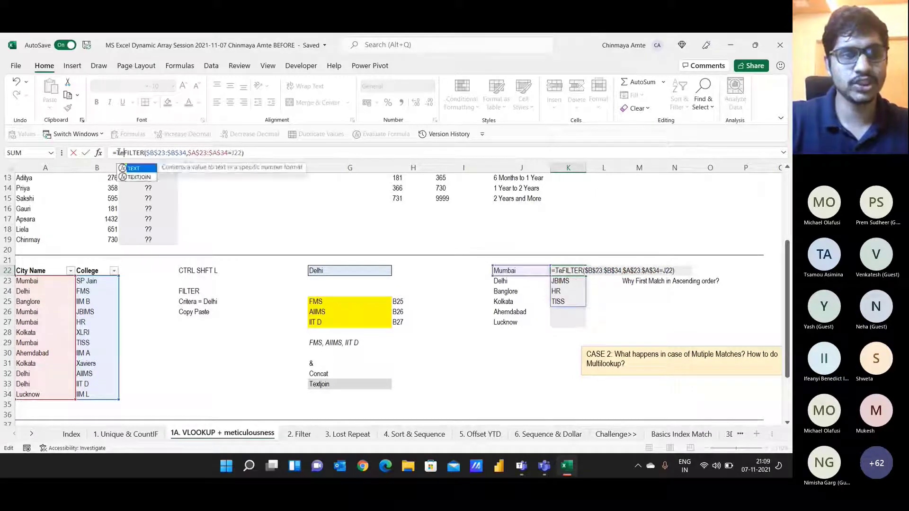
key(Down)
key(Tab)
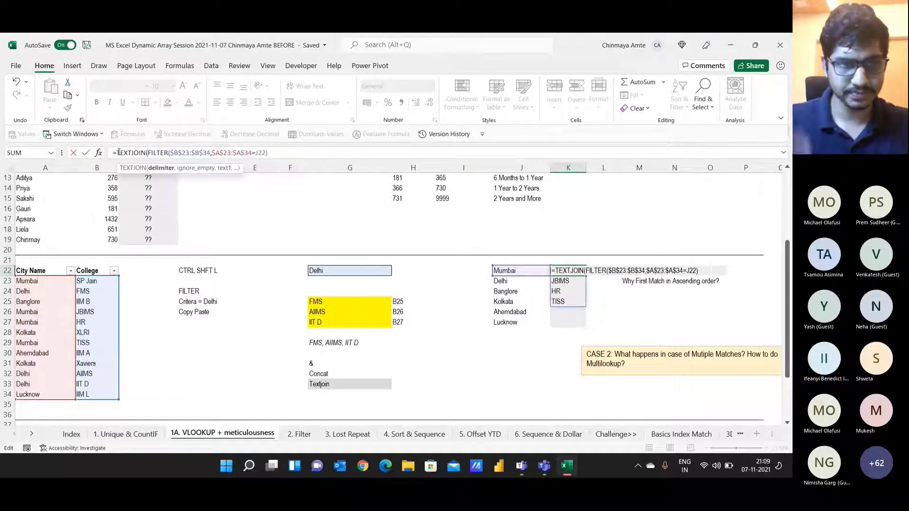
text(")
text(, ")
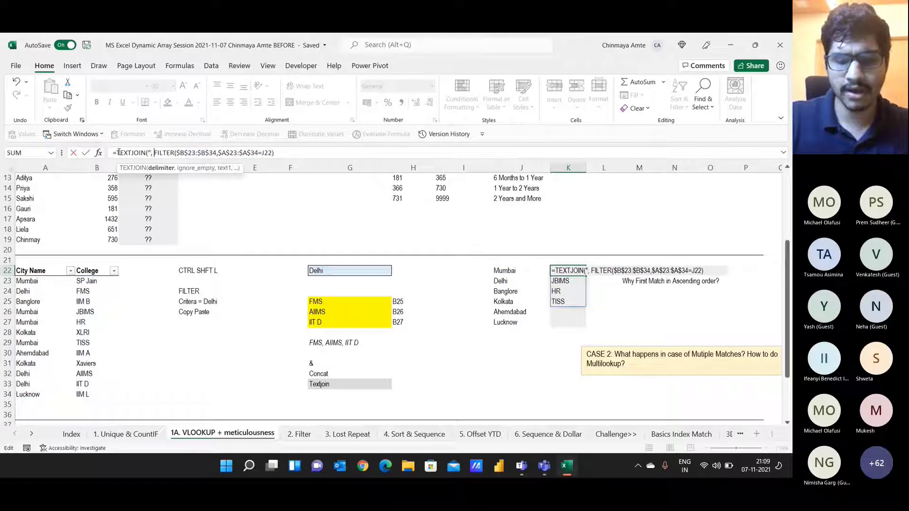
text(,)
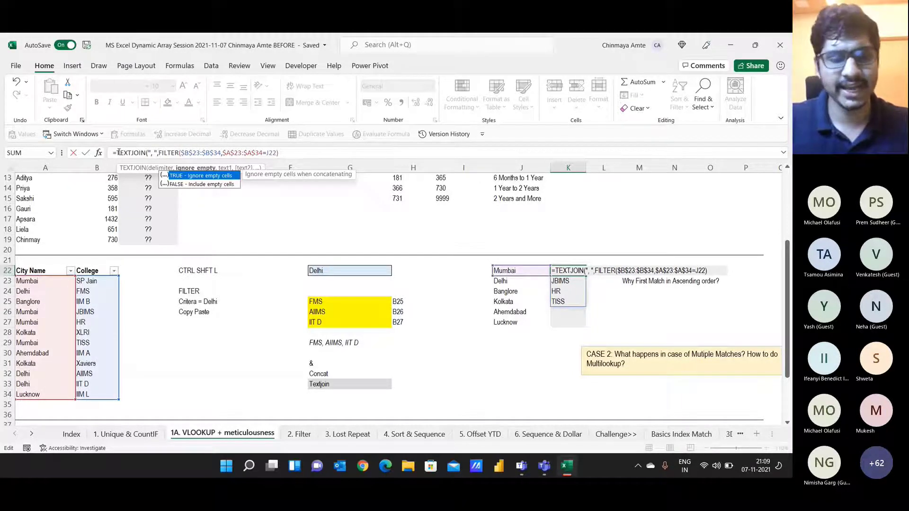
text(,)
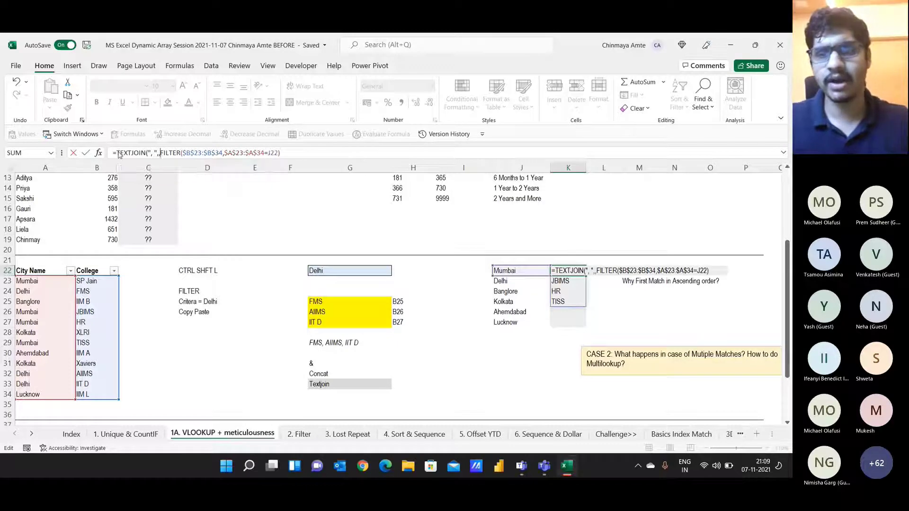
key(Return)
key(Return)
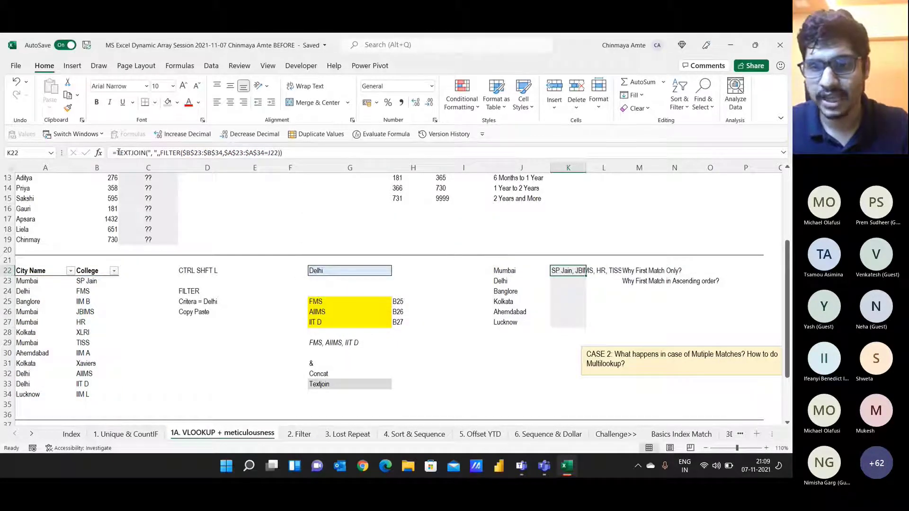
Step: Fill the K22 formula down to K27 and AutoFit column K's width
key(shift+Down)
key(shift+Down)
key(shift+Down)
key(shift+Down)
key(shift+Down)
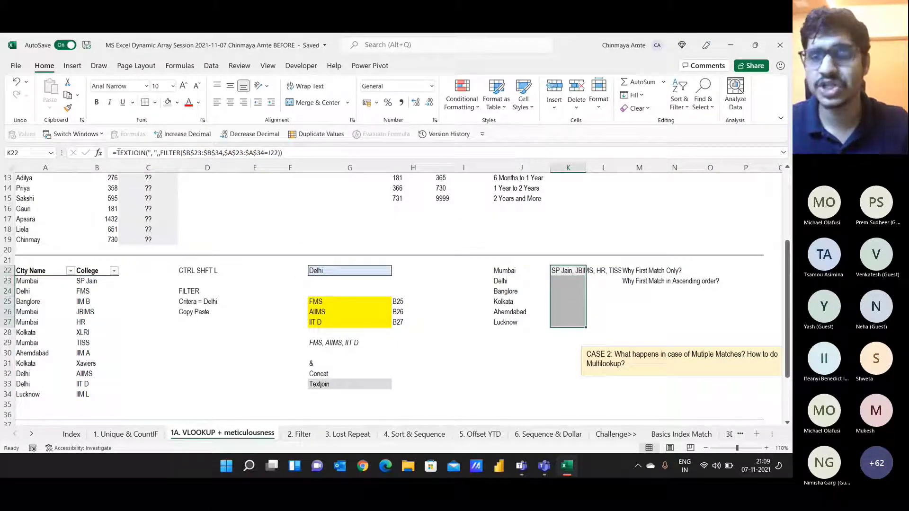
key(ctrl+d)
key(Right)
key(Left)
key(ctrl+shift+Down)
key(alt+h)
key(o)
key(i)
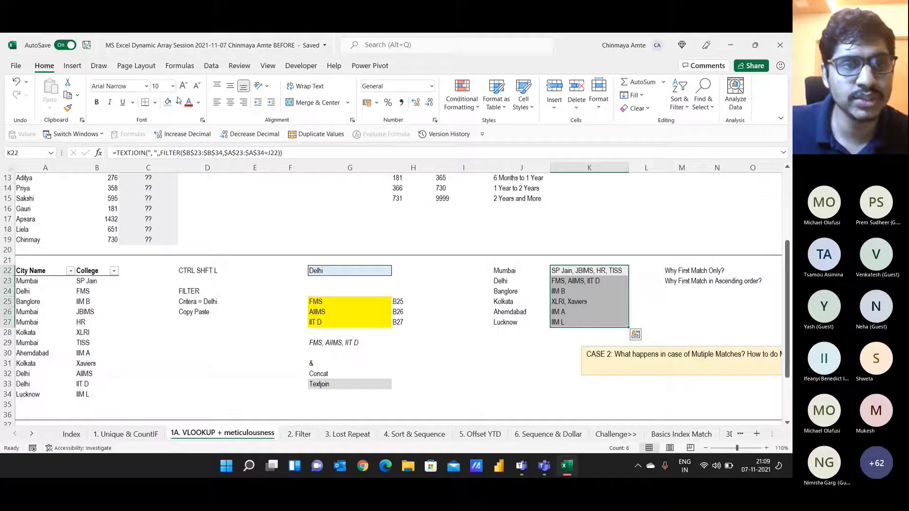
Step: Make the K22:K27 results black, size 12, with a yellow fill
click(198, 103)
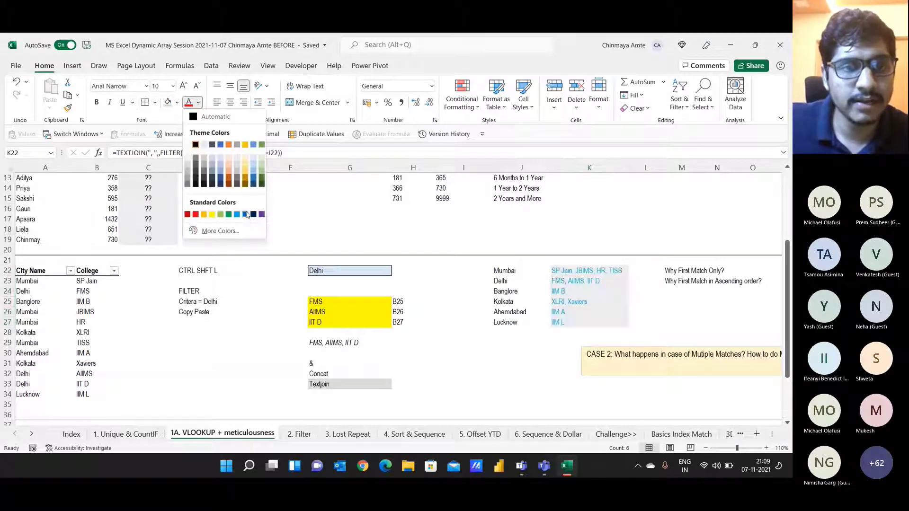
click(196, 181)
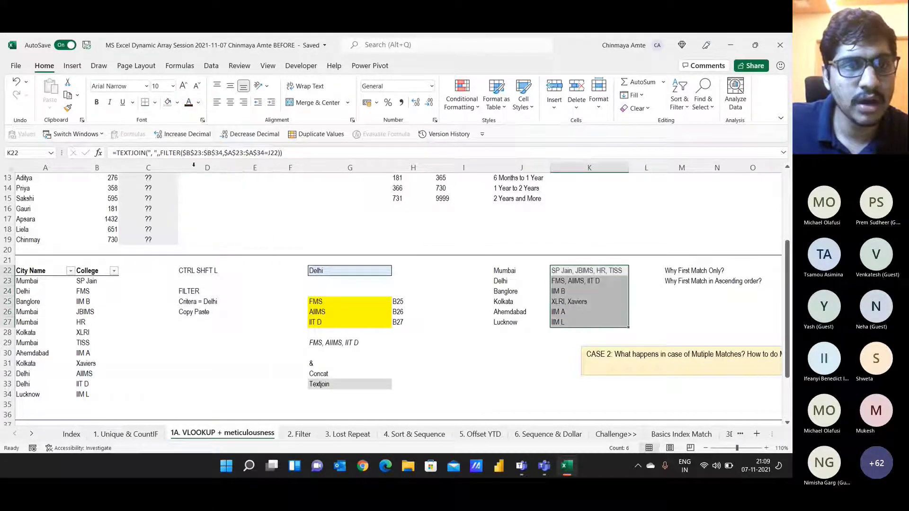
click(184, 86)
click(184, 87)
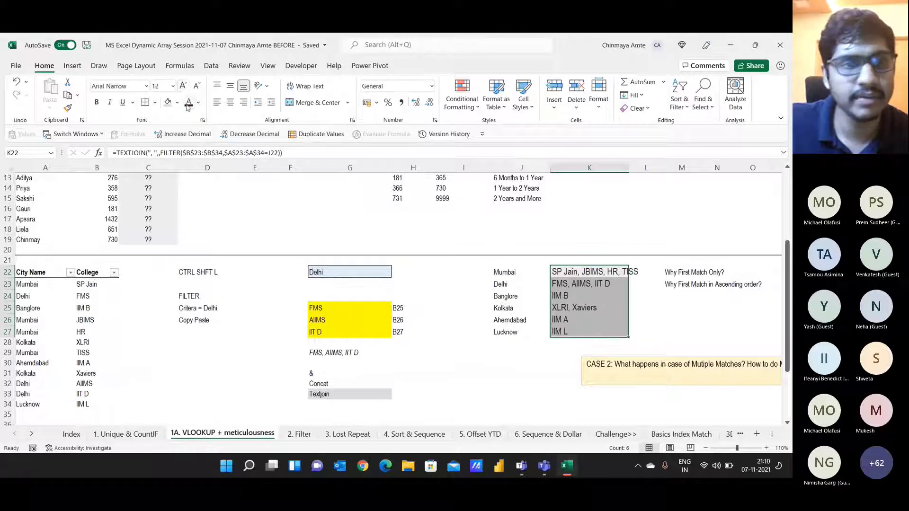
click(177, 103)
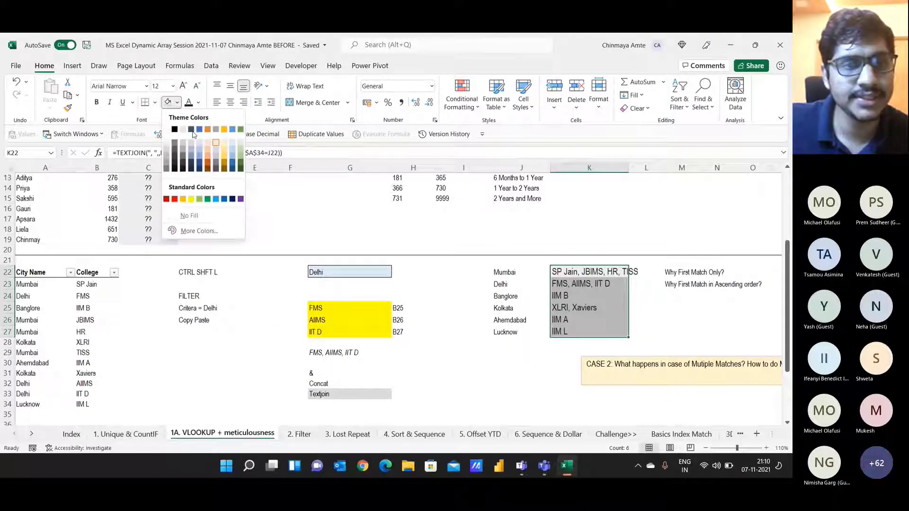
click(192, 200)
Step: Widen column K so TISS shows fully and fill the City Name/College table green
drag(628, 168, 641, 168)
drag(36, 279, 84, 406)
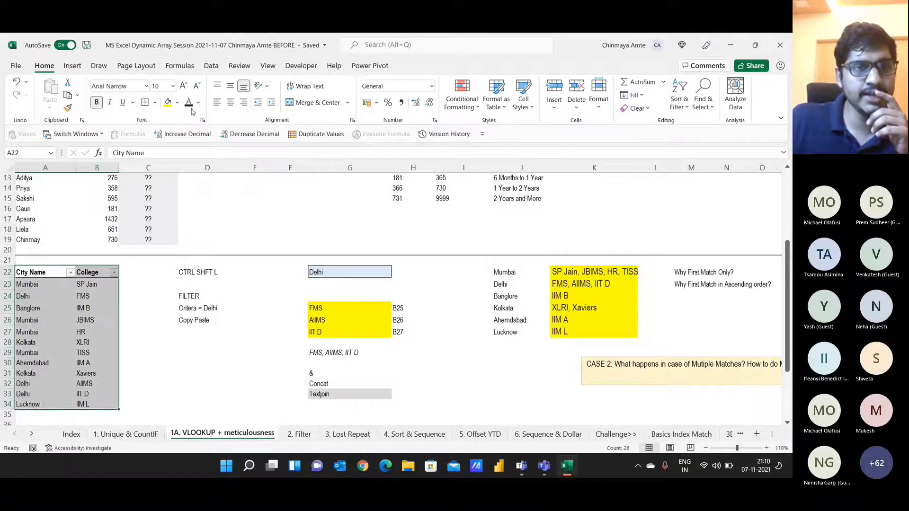
click(177, 104)
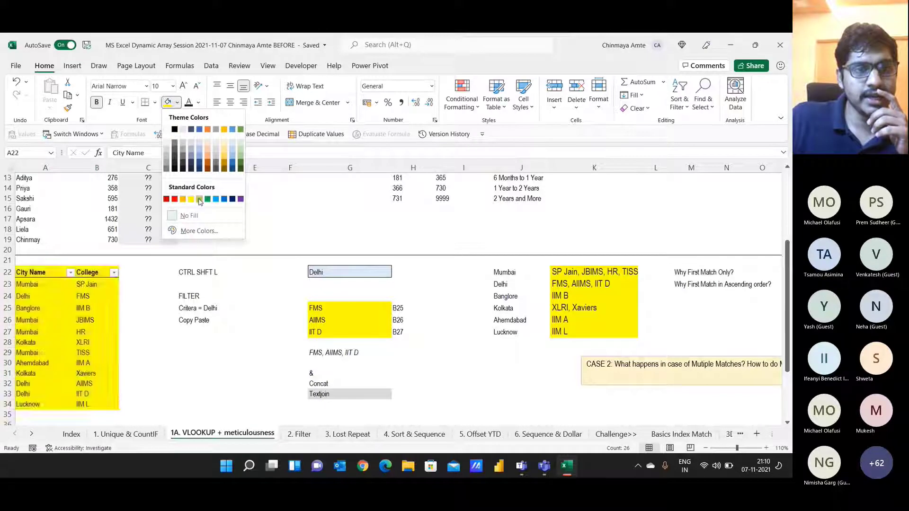
click(199, 199)
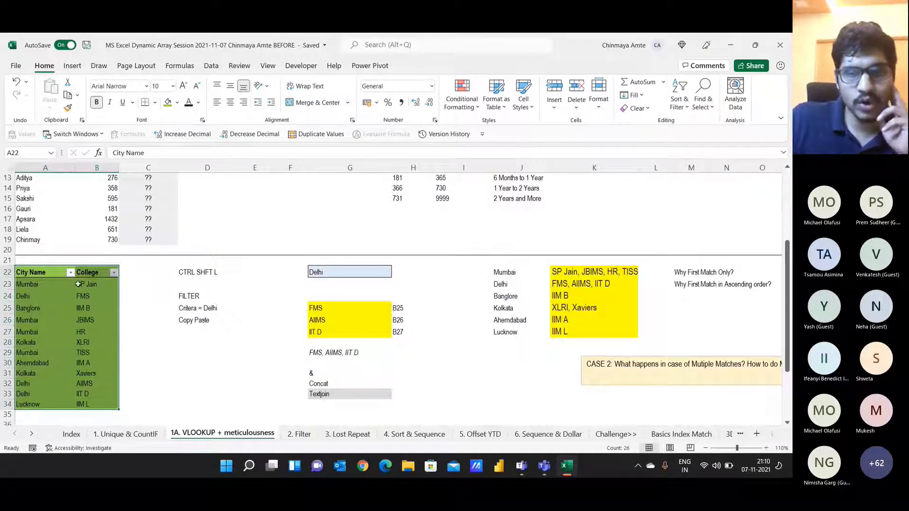
Step: Put an outside border around J22:K27 and widen column K to fit the lists
click(537, 274)
drag(537, 275, 601, 332)
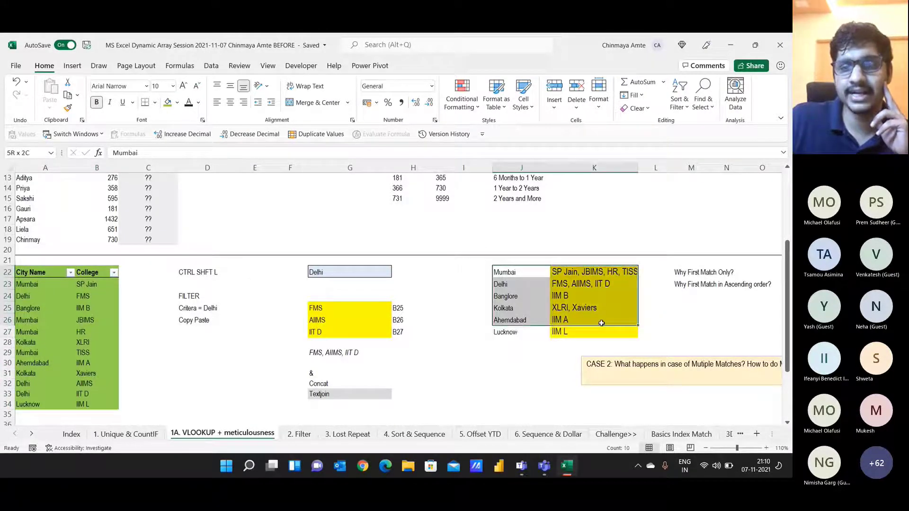
click(155, 102)
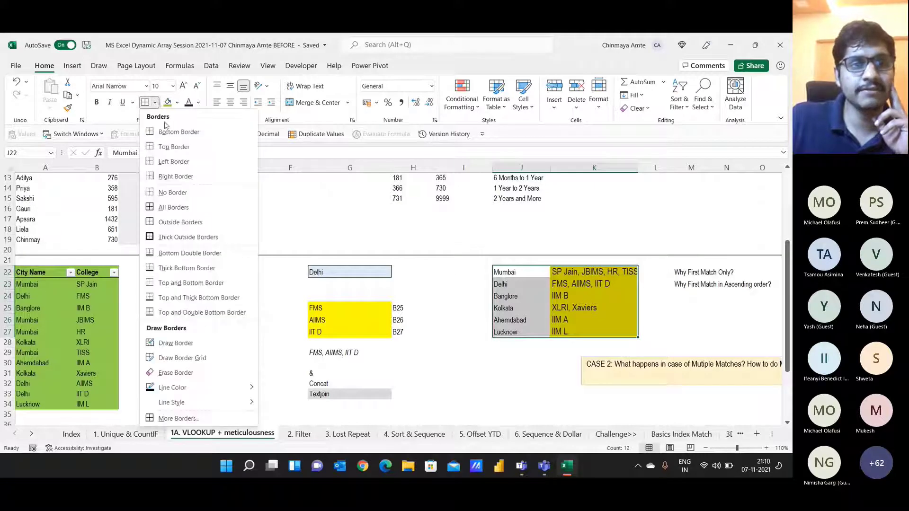
click(180, 222)
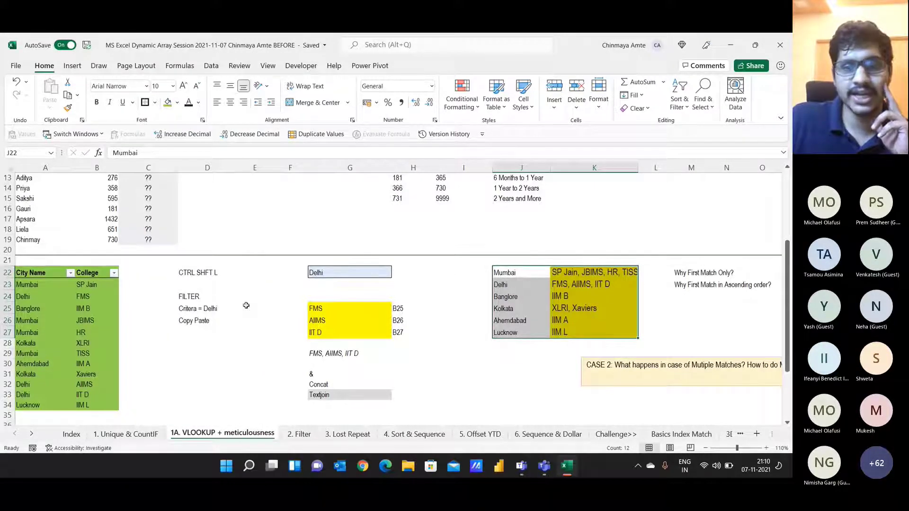
drag(52, 271, 97, 403)
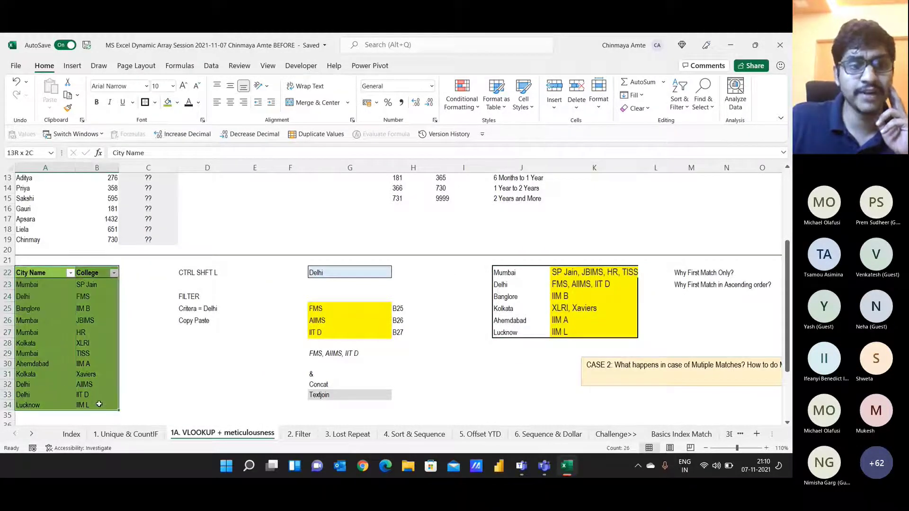
drag(638, 167, 645, 167)
drag(518, 275, 554, 330)
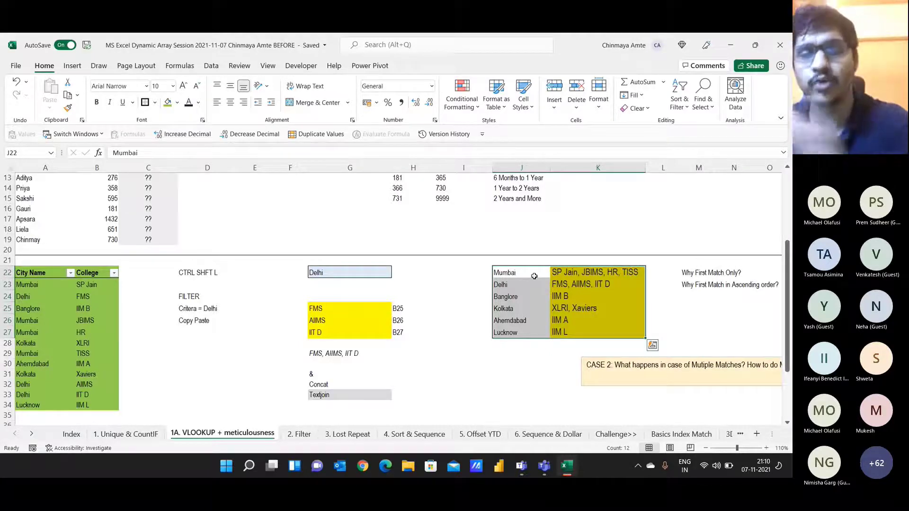
Step: Copy K22's TEXTJOIN formula from the formula bar and switch to Teams
click(606, 277)
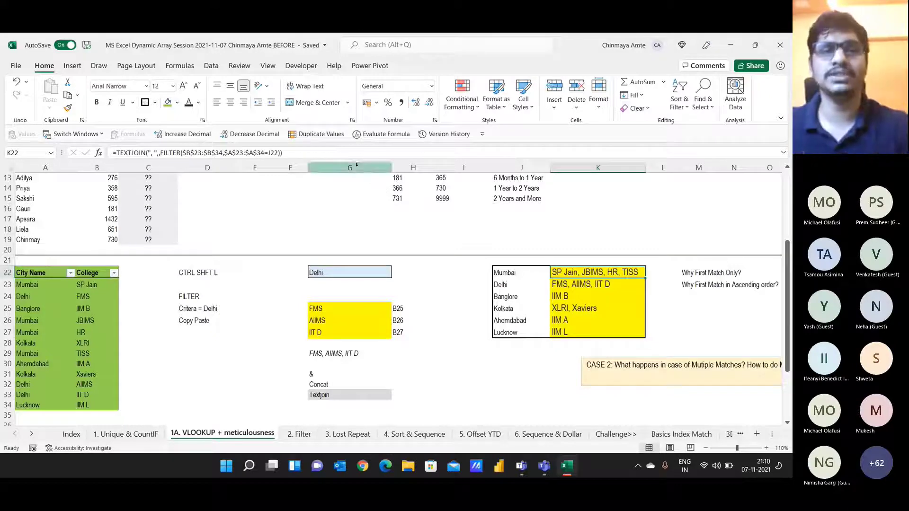
click(118, 153)
triple_click(118, 153)
key(ctrl+c)
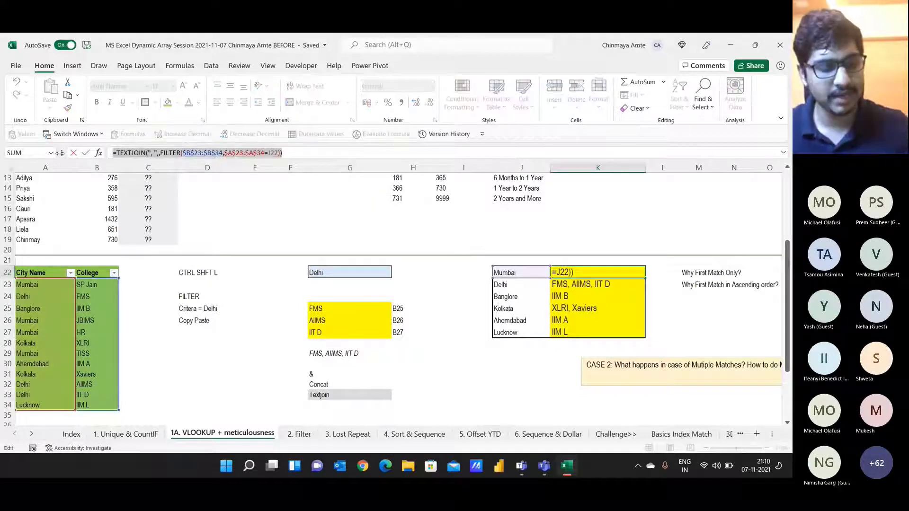
key(alt+Tab)
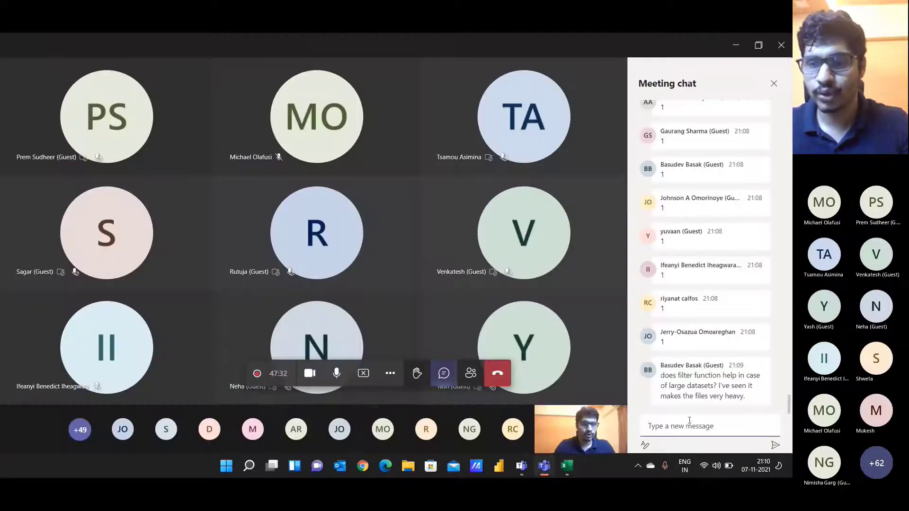
Step: Paste the =TEXTJOIN(", ",,FILTER($B$23:$B$34,$A$23:$A$34=J22)) formula into the meeting chat and send it
click(692, 426)
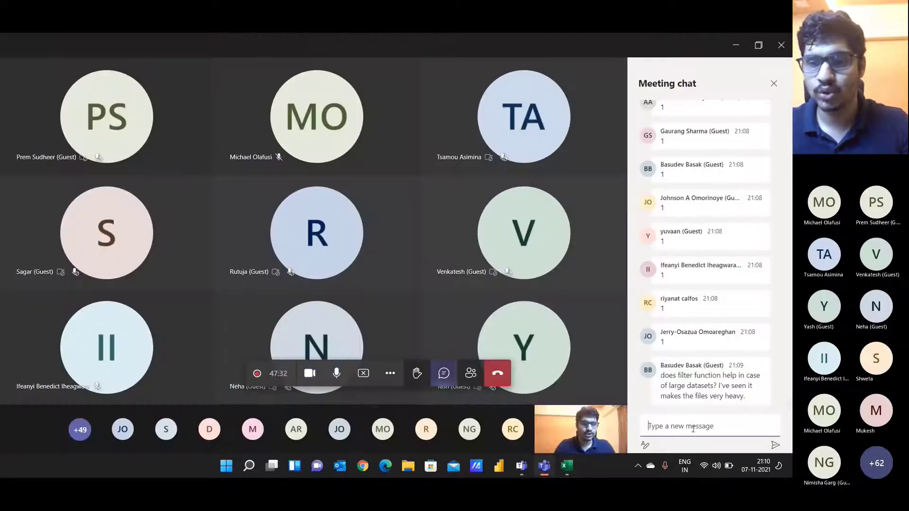
key(ctrl+v)
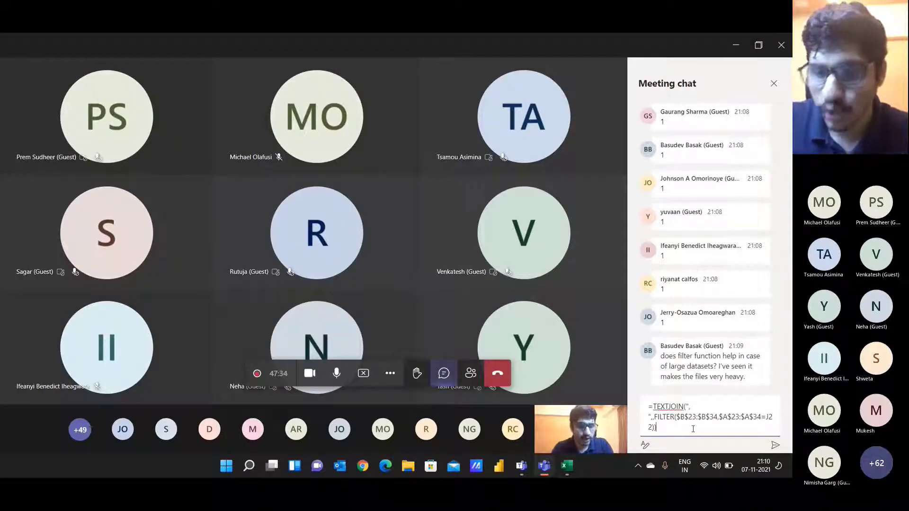
key(Return)
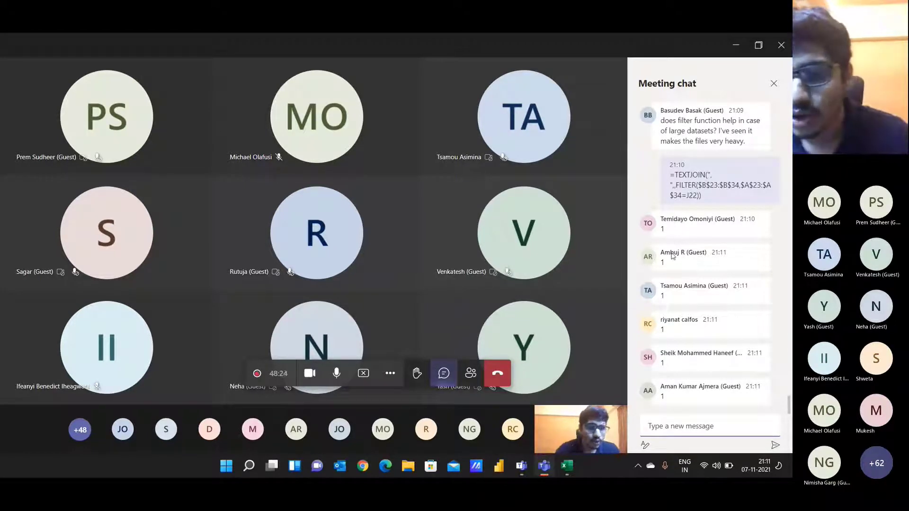
Step: Repost the TEXTJOIN/FILTER formula in the chat and turn the presenter's camera off
drag(668, 175, 708, 198)
key(ctrl+c)
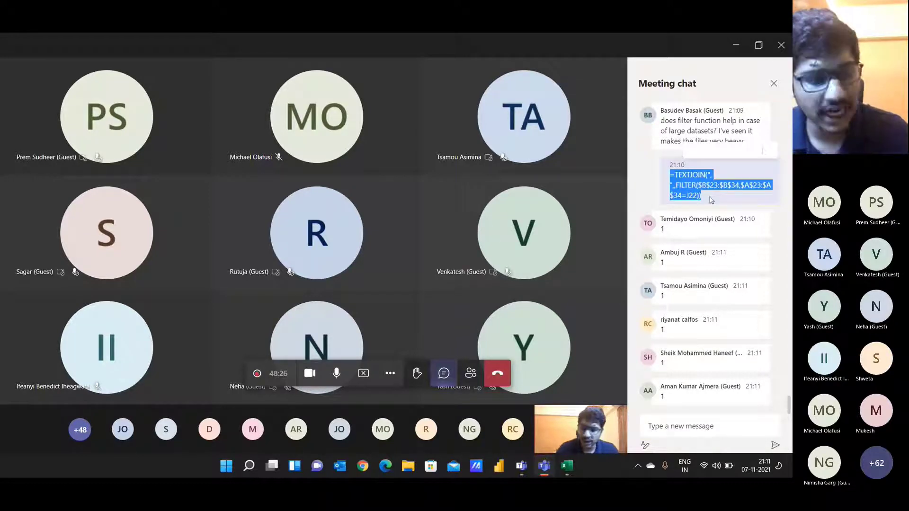
click(708, 426)
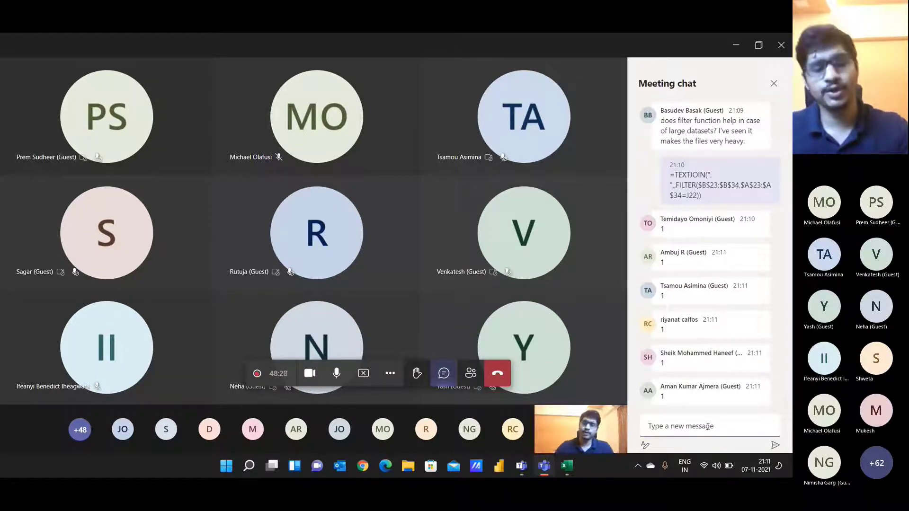
key(ctrl+v)
key(Return)
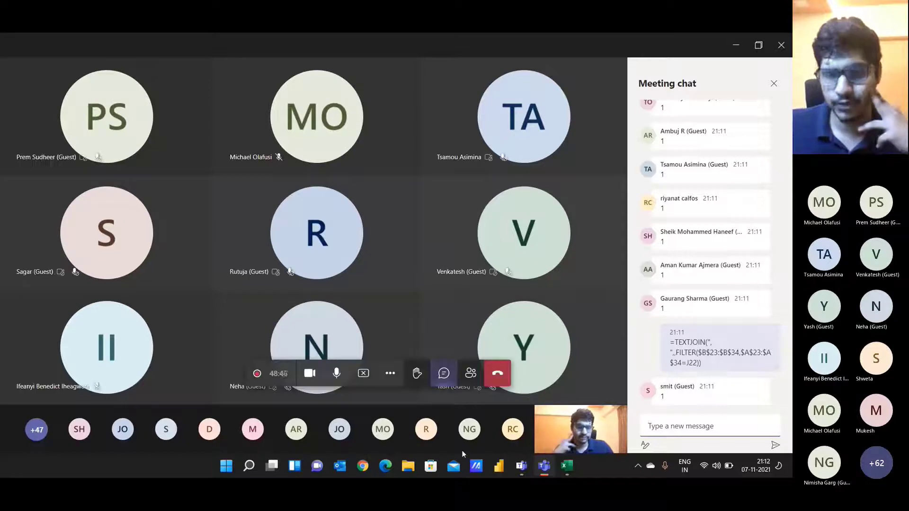
click(309, 373)
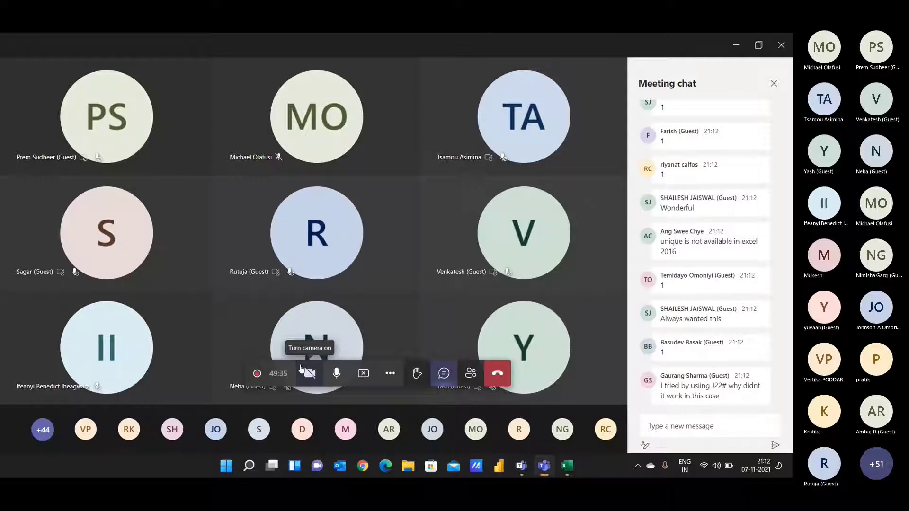
Step: Back in Excel, select the cities J22:J27, then return to the Teams chat
key(super+Tab)
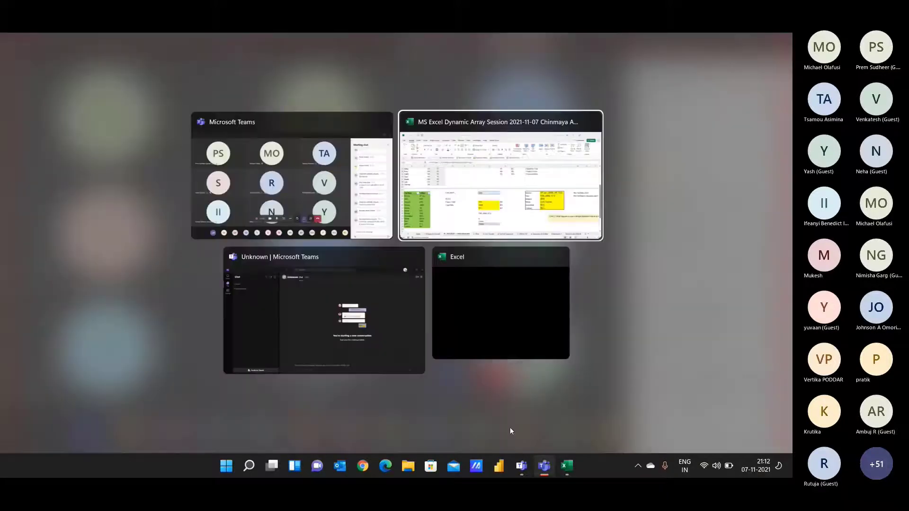
click(521, 223)
click(529, 271)
key(ctrl+shift+Down)
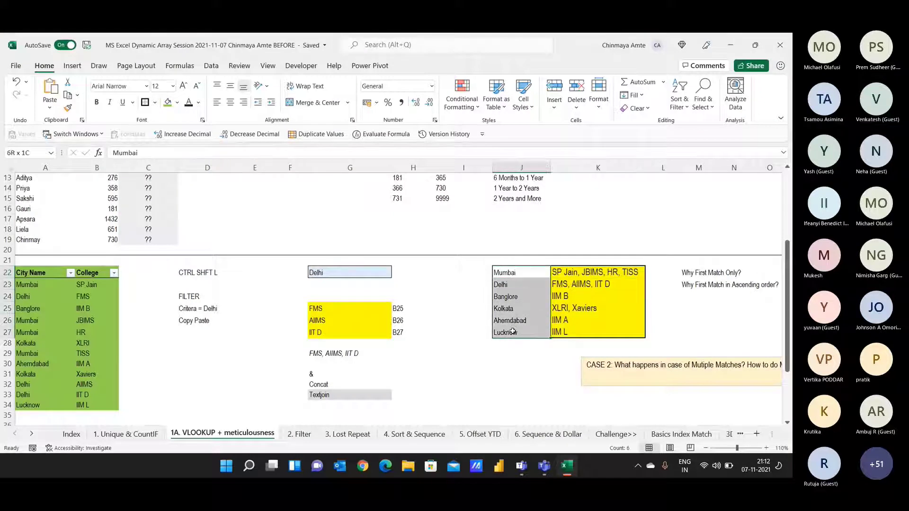
click(532, 271)
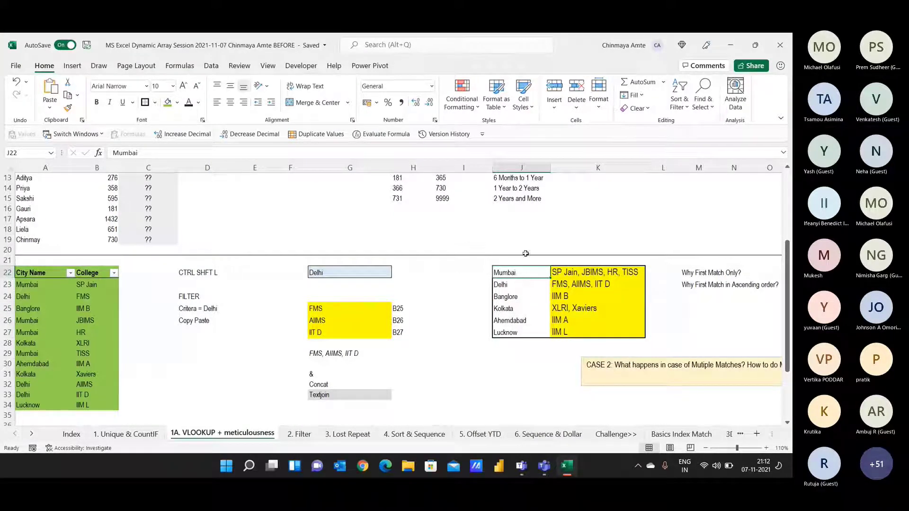
drag(515, 274, 515, 331)
click(545, 274)
key(alt+Tab)
Step: Highlight the J22# question, then compare ranges J22:J27 and A23:A34 in Excel
drag(661, 386, 722, 401)
key(alt+Tab)
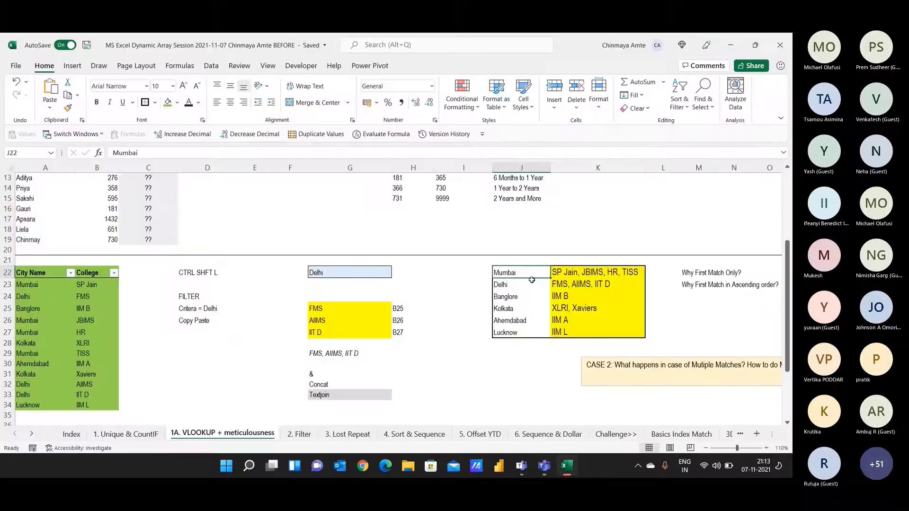
drag(526, 274, 526, 332)
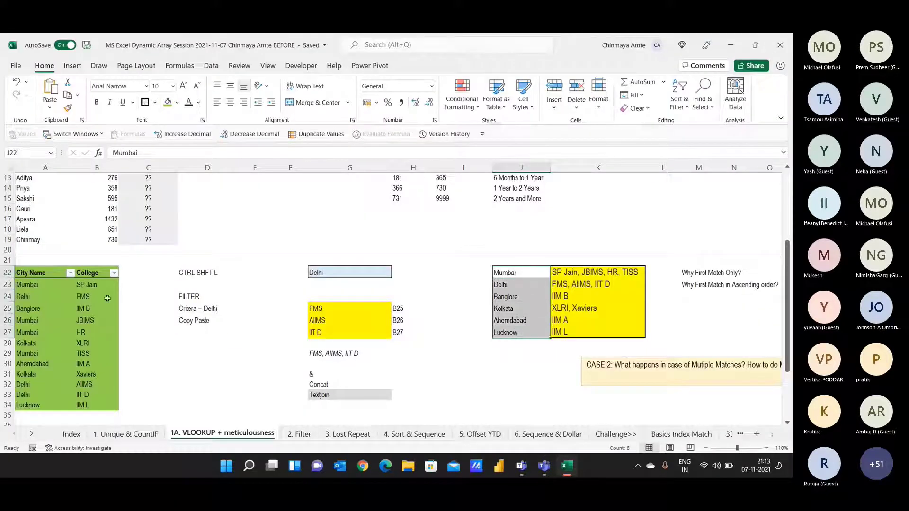
drag(36, 285, 34, 406)
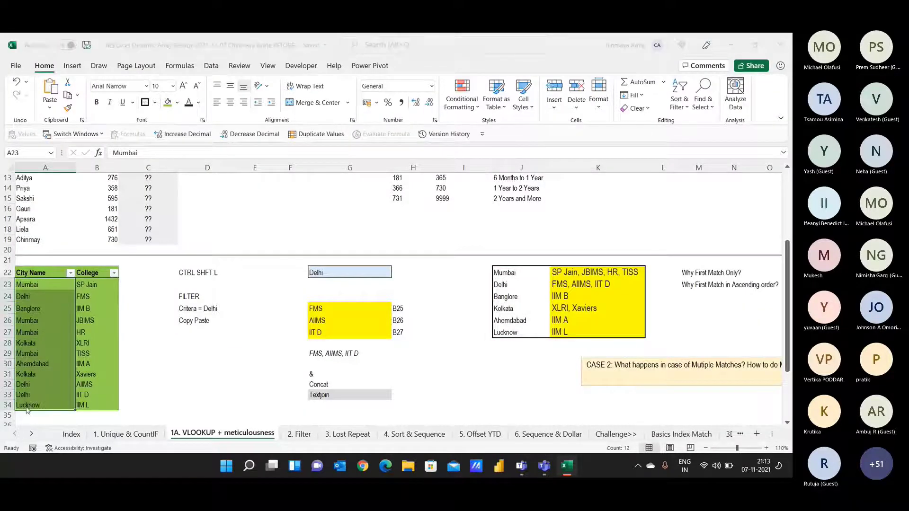
key(alt+Tab)
key(alt+Tab)
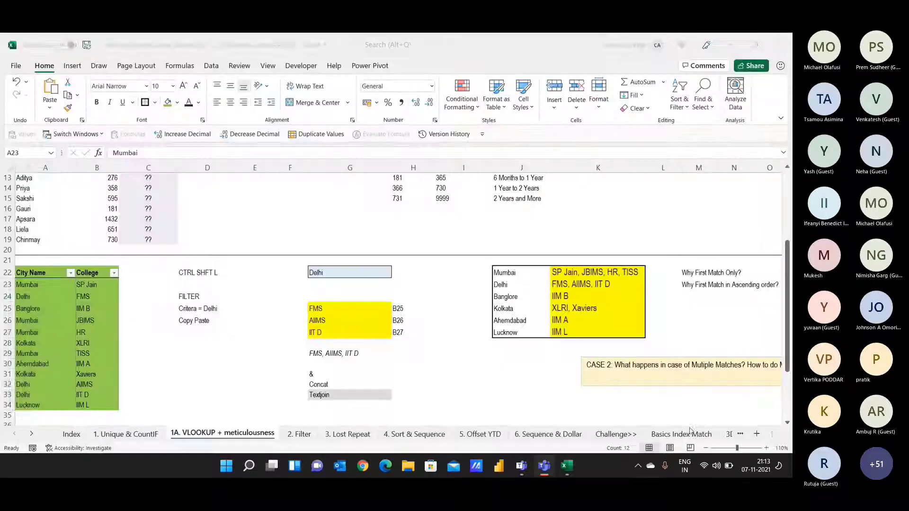
drag(506, 273, 506, 339)
key(alt+Tab)
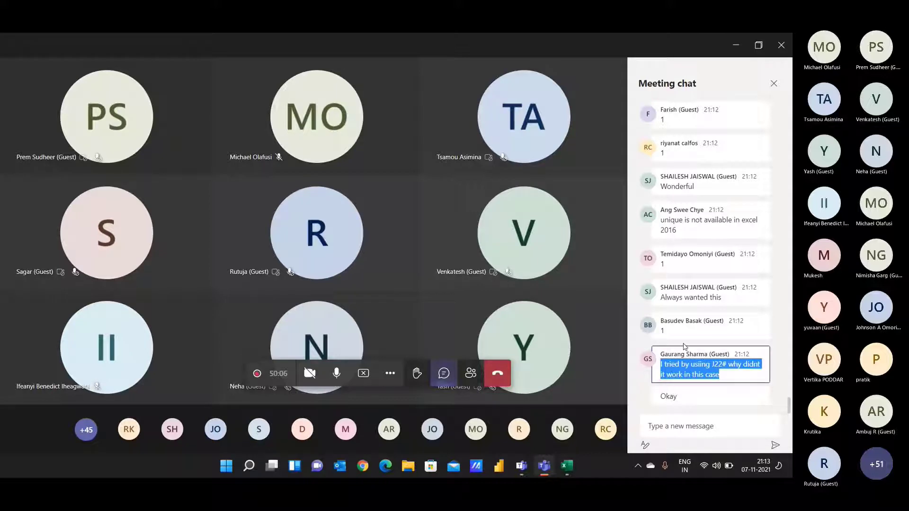
key(alt+Tab)
scroll(474, 328, down, 6)
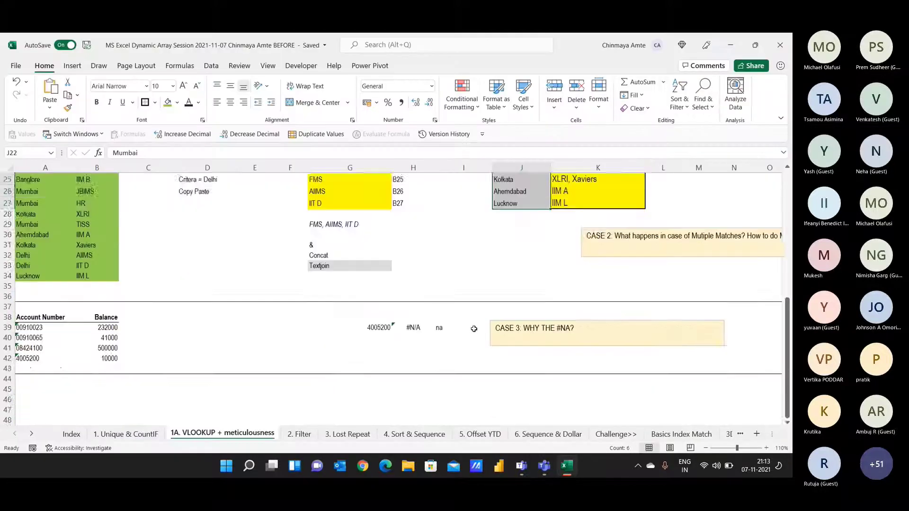
scroll(474, 328, up, 1)
key(alt+Tab)
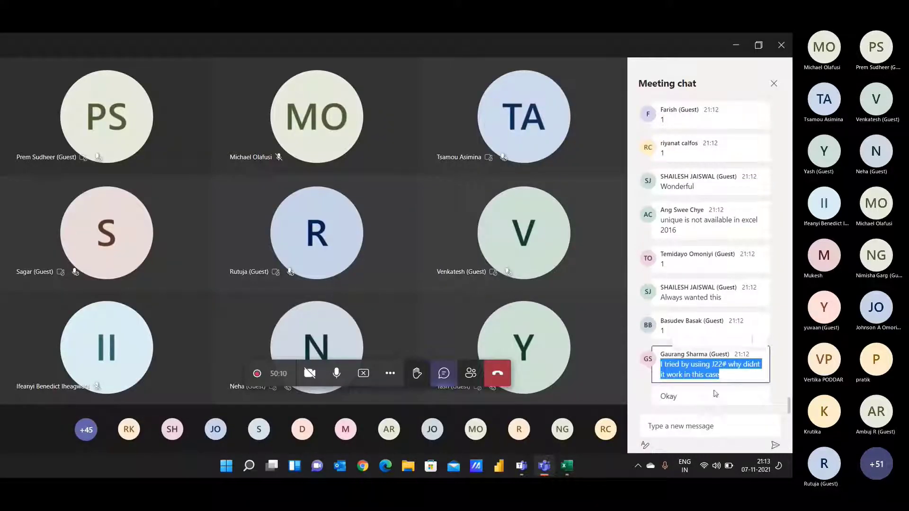
click(686, 397)
click(680, 426)
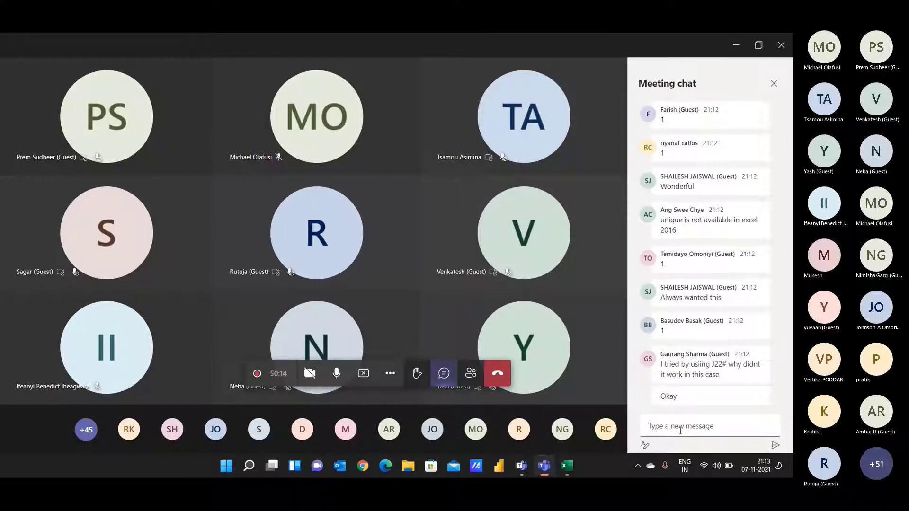
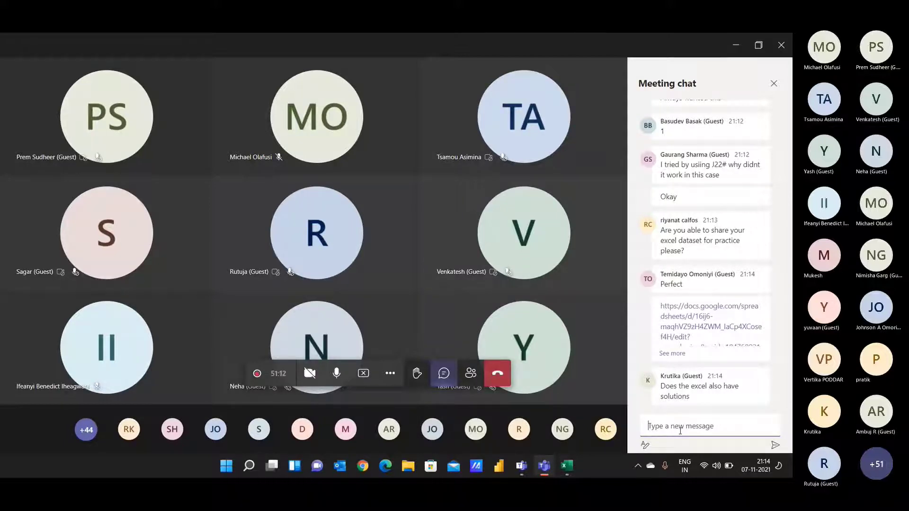
Step: In Excel, go to the Index sheet and select the Index / Summary title cell
key(alt+Tab)
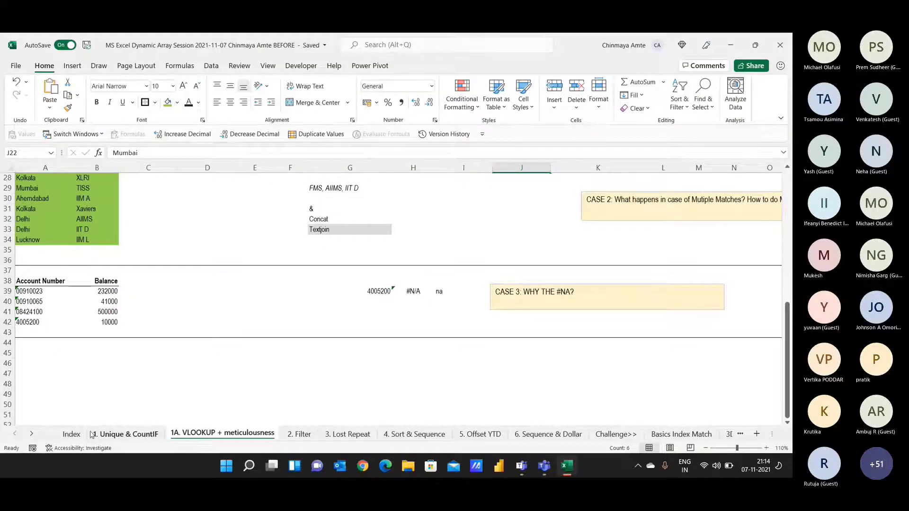
click(72, 433)
click(161, 195)
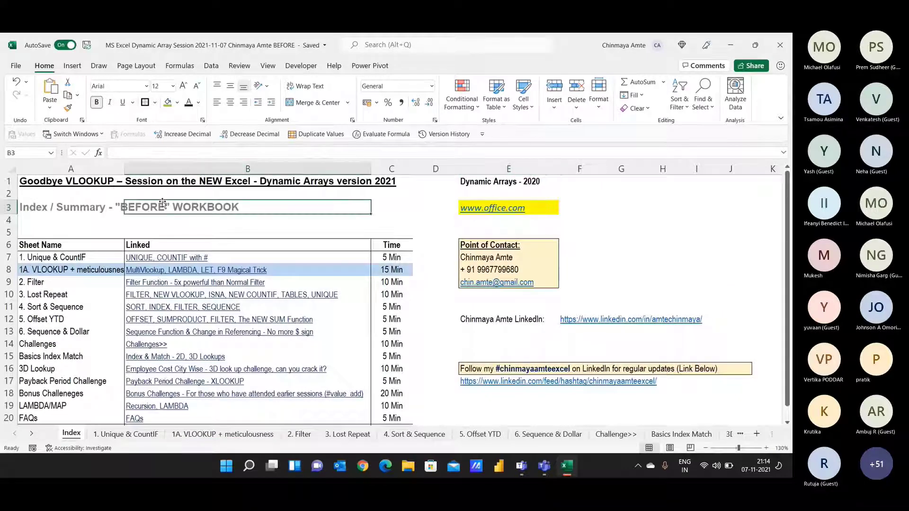
click(76, 195)
click(80, 208)
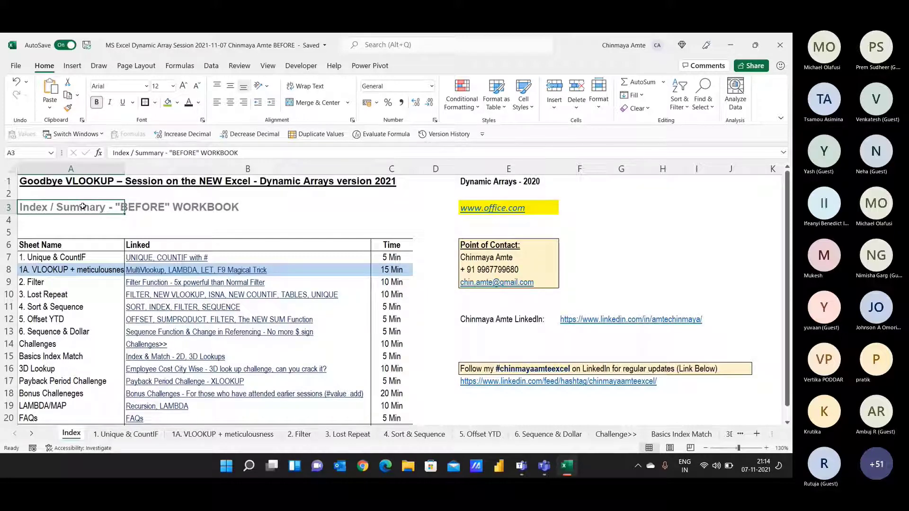
Step: Turn the presenter's Teams camera on and return to the Excel workbook
key(alt+Tab)
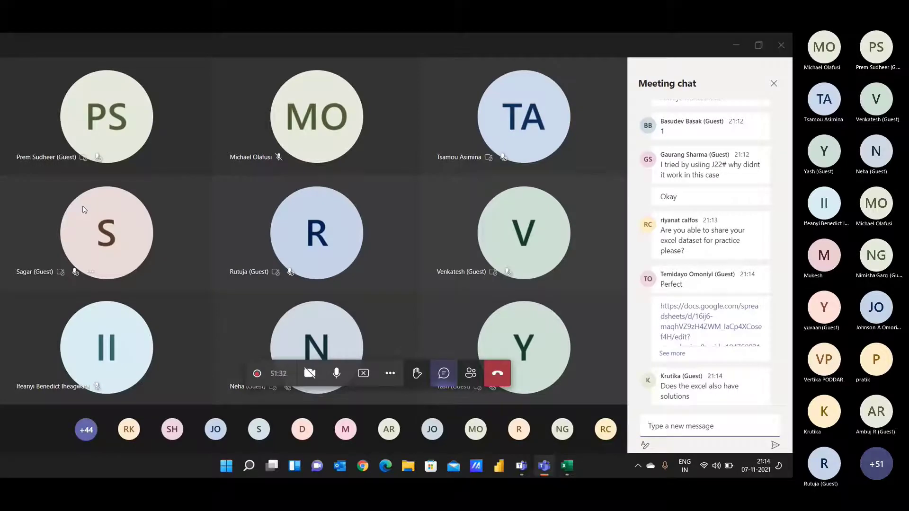
key(alt+Tab)
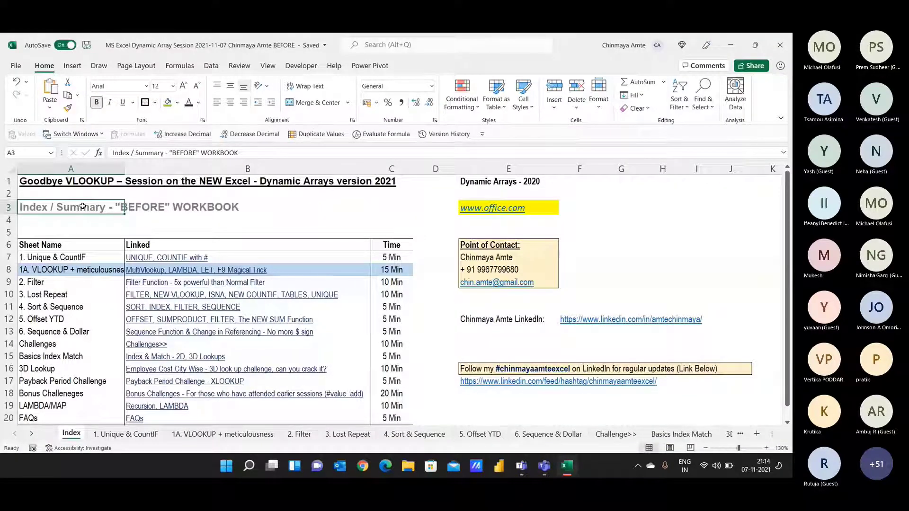
key(alt+Tab)
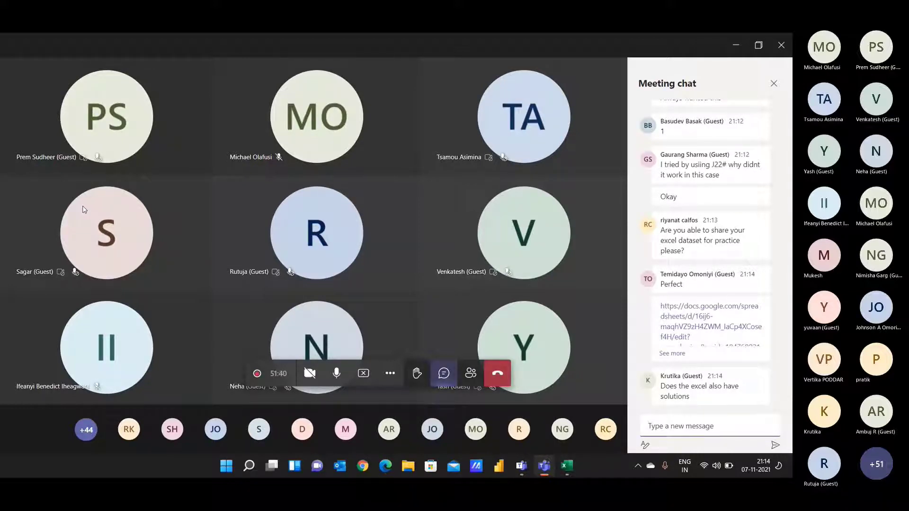
click(309, 373)
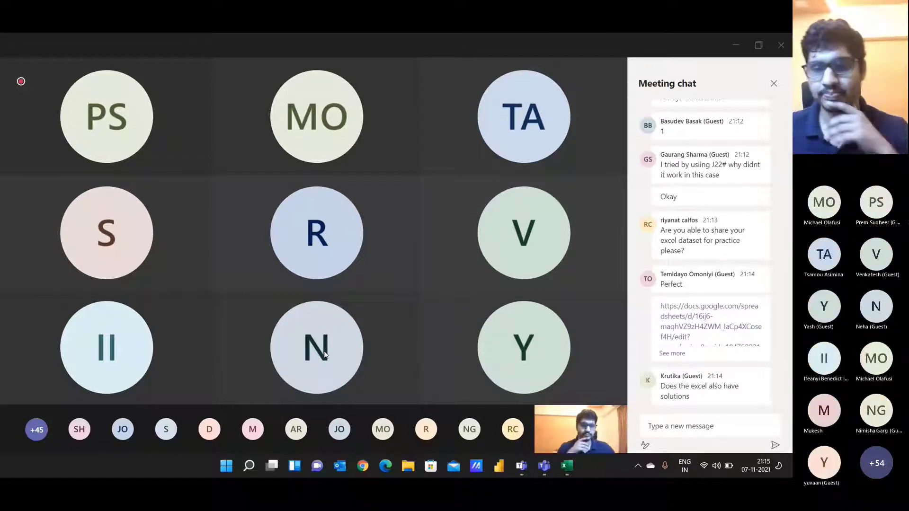
mouse_move(318, 348)
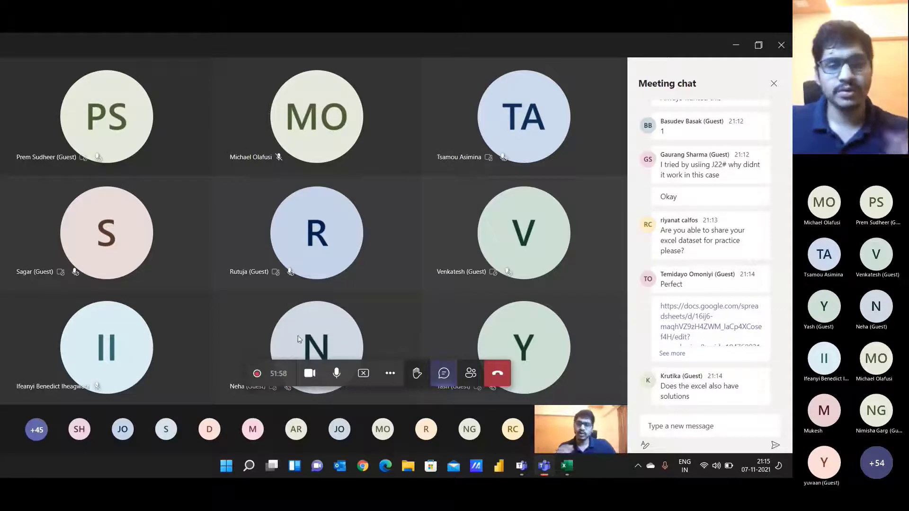
key(alt+Tab)
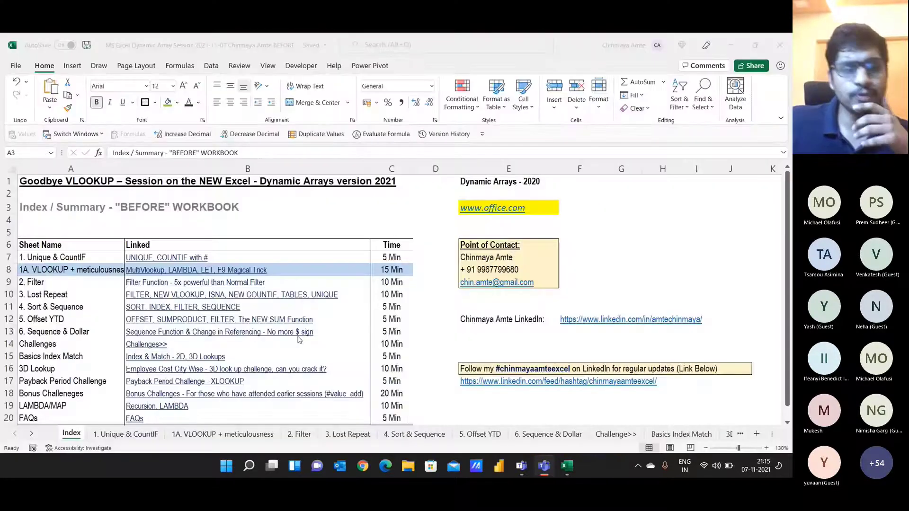
click(188, 432)
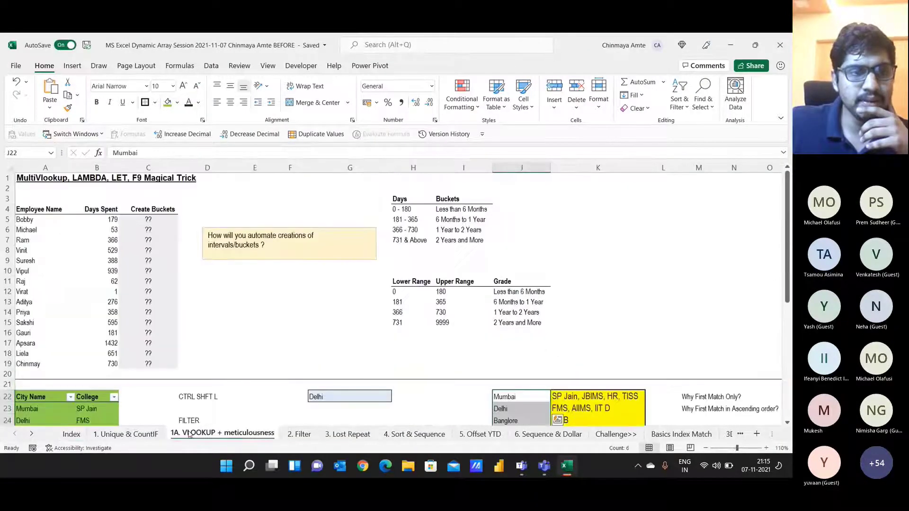
drag(51, 168, 163, 171)
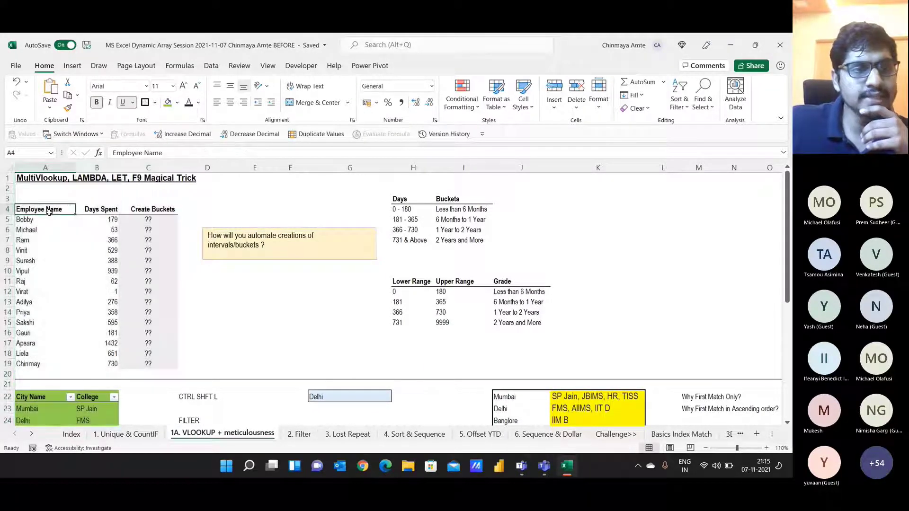
click(50, 211)
click(6, 153)
key(Escape)
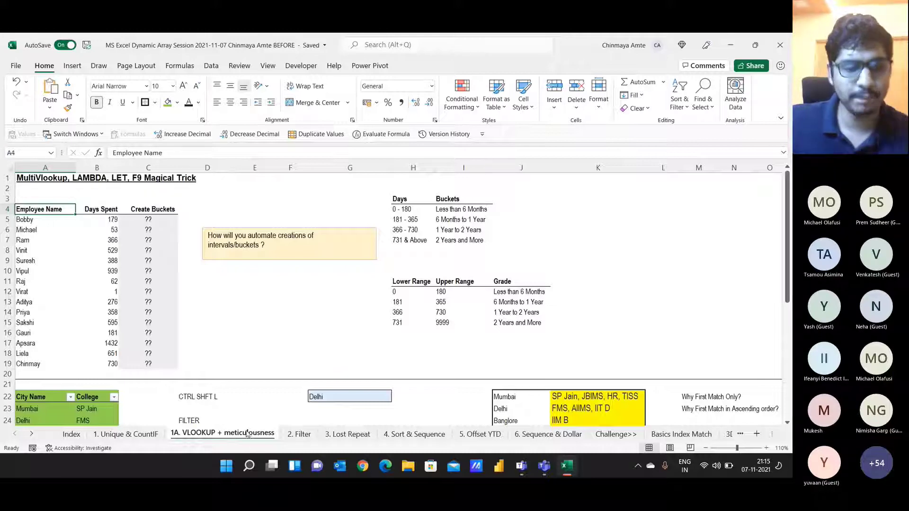
key(alt+Tab)
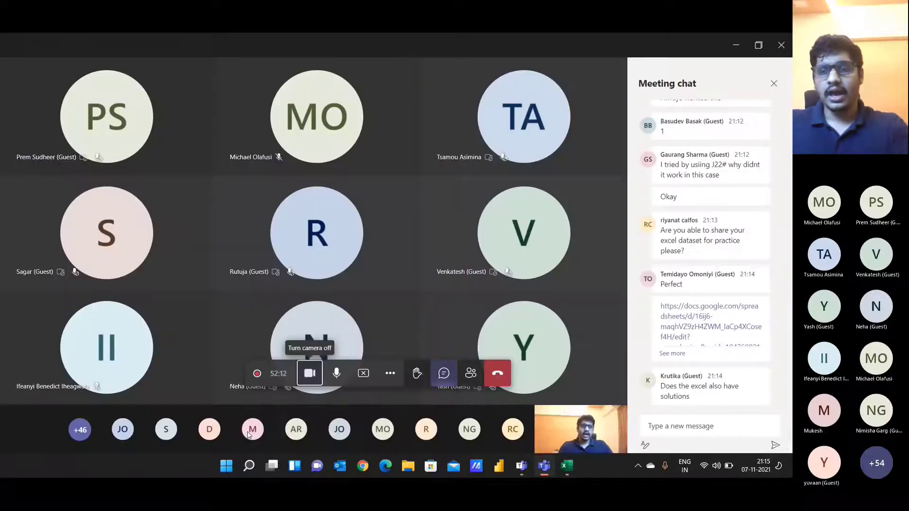
key(alt+Tab)
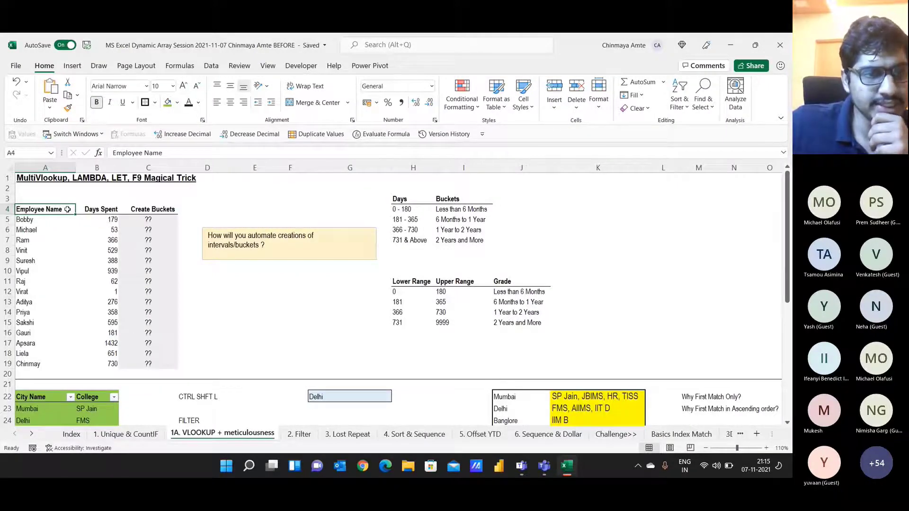
drag(67, 209, 76, 367)
key(Down)
drag(49, 230, 34, 367)
click(33, 349)
click(34, 355)
click(38, 363)
drag(51, 211, 45, 367)
drag(107, 210, 104, 366)
click(98, 219)
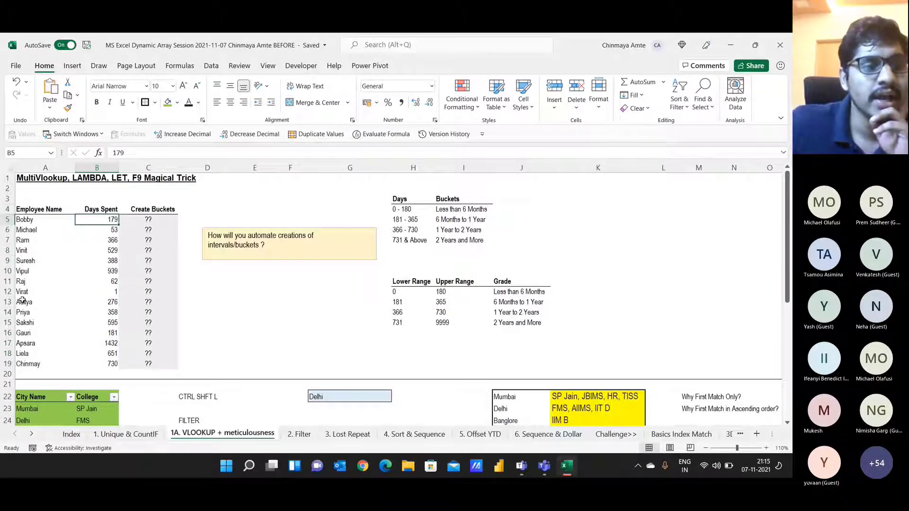
click(33, 301)
click(59, 285)
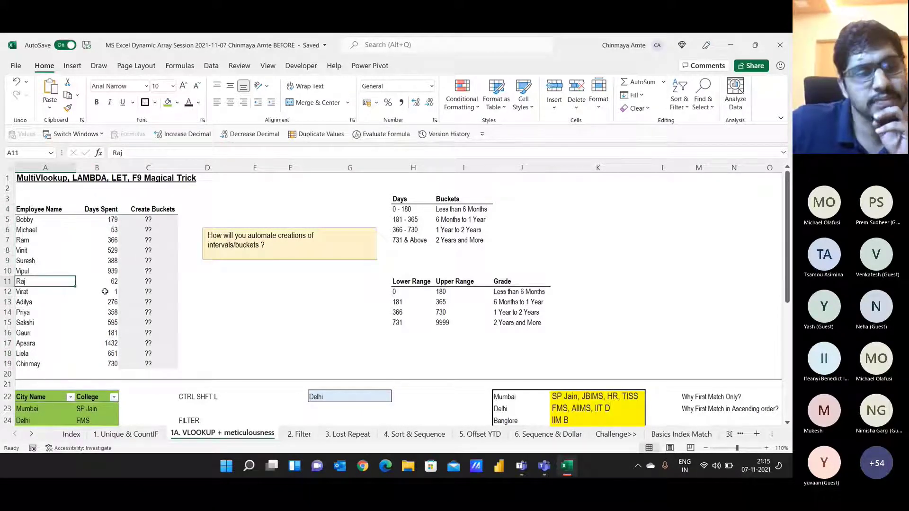
click(105, 291)
click(97, 364)
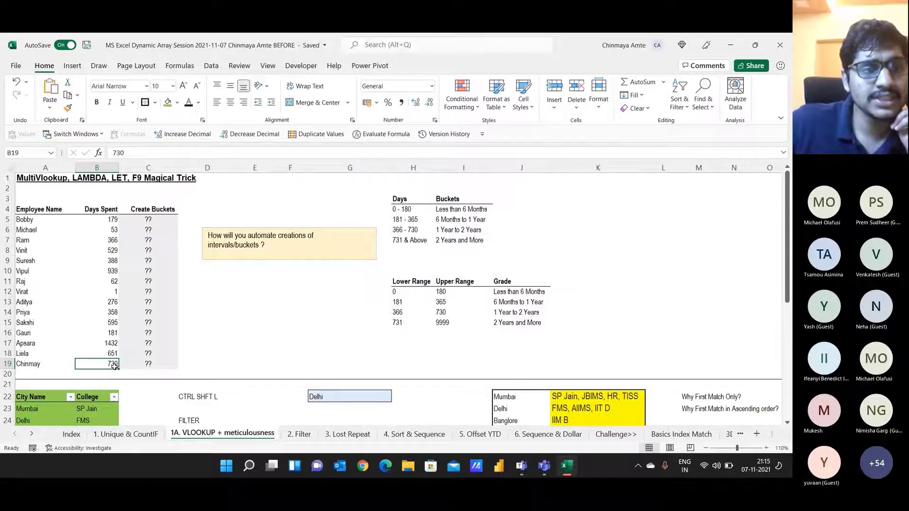
key(ctrl+Up)
key(ctrl+shift+Down)
shift+click(71, 363)
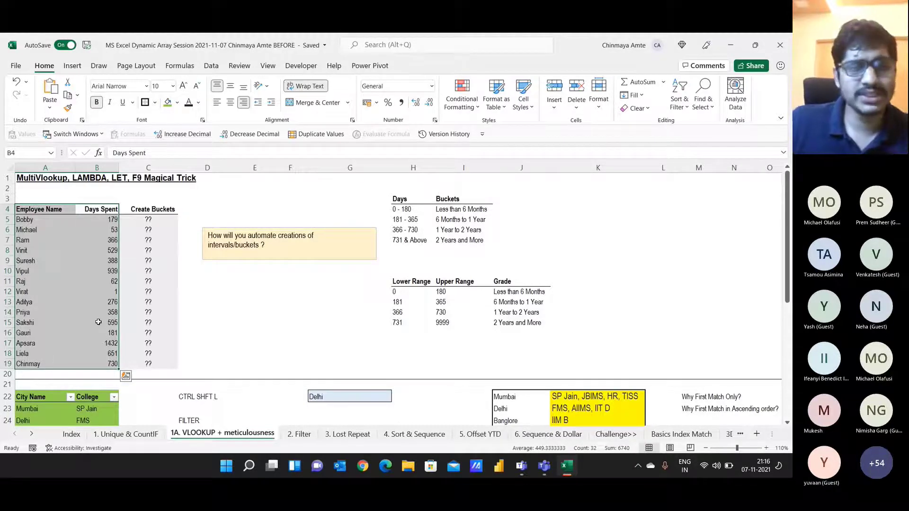
key(alt+Tab)
key(alt+Tab)
drag(62, 167, 137, 171)
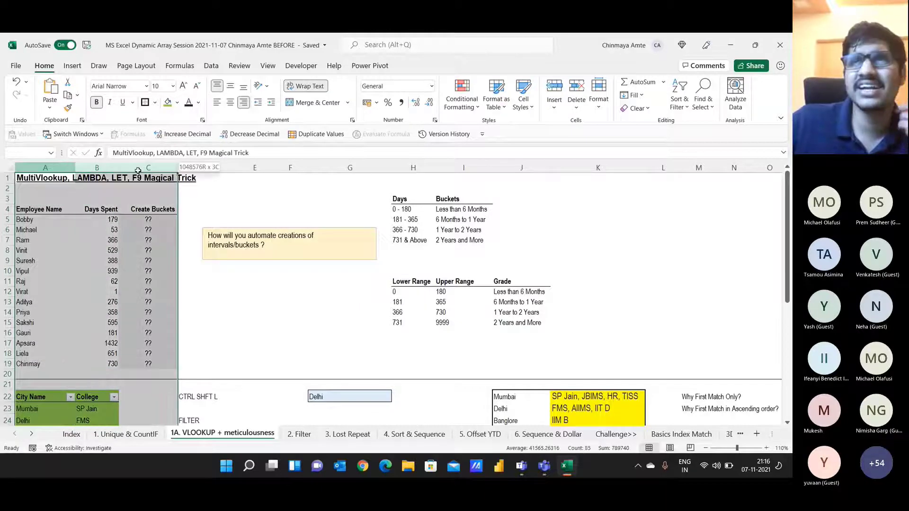
drag(105, 187, 105, 188)
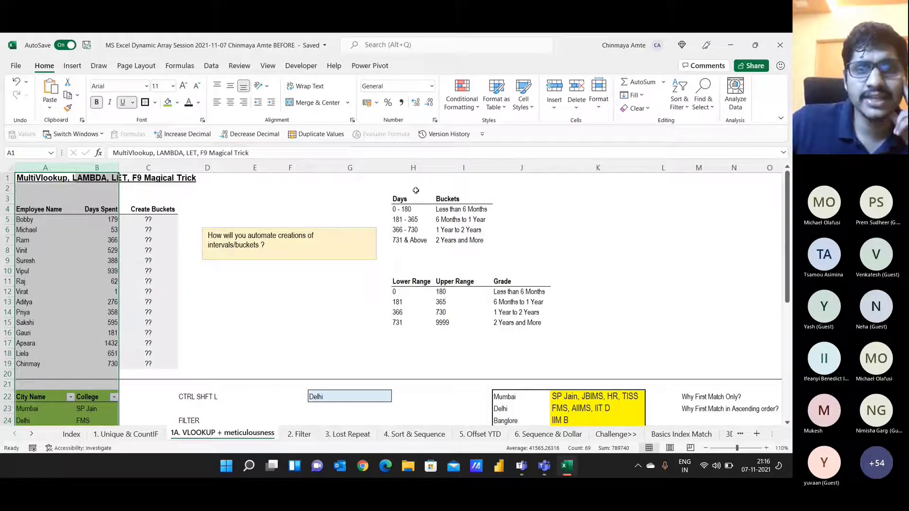
drag(408, 199, 471, 241)
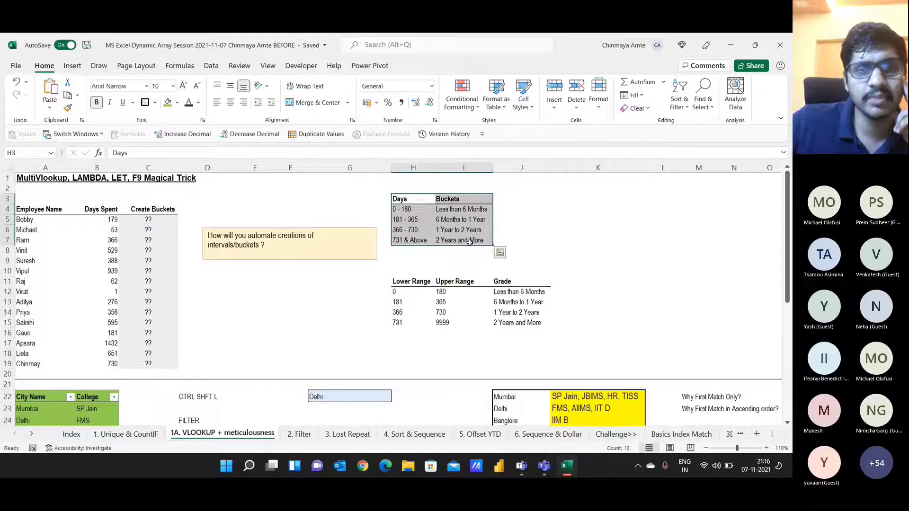
Step: Fill the Days/Buckets table H3:I7 green and review its ranges and bucket labels
click(148, 105)
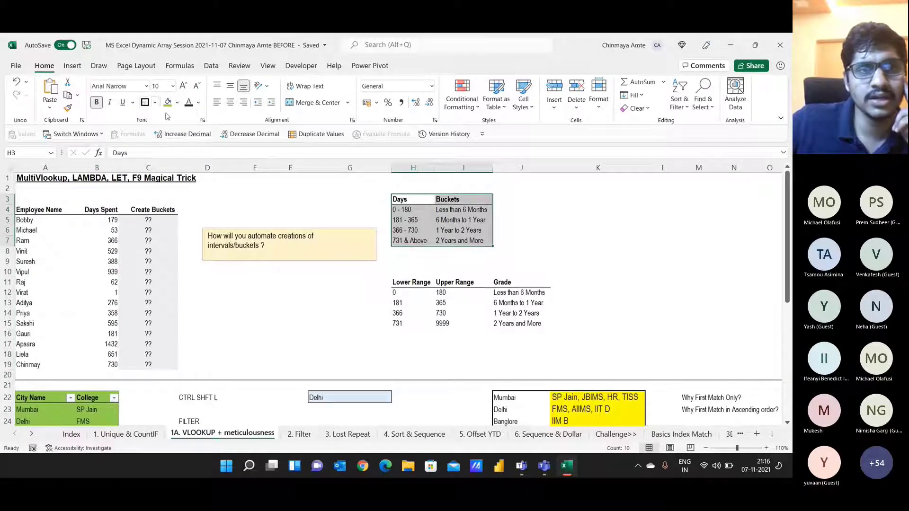
click(167, 102)
click(408, 212)
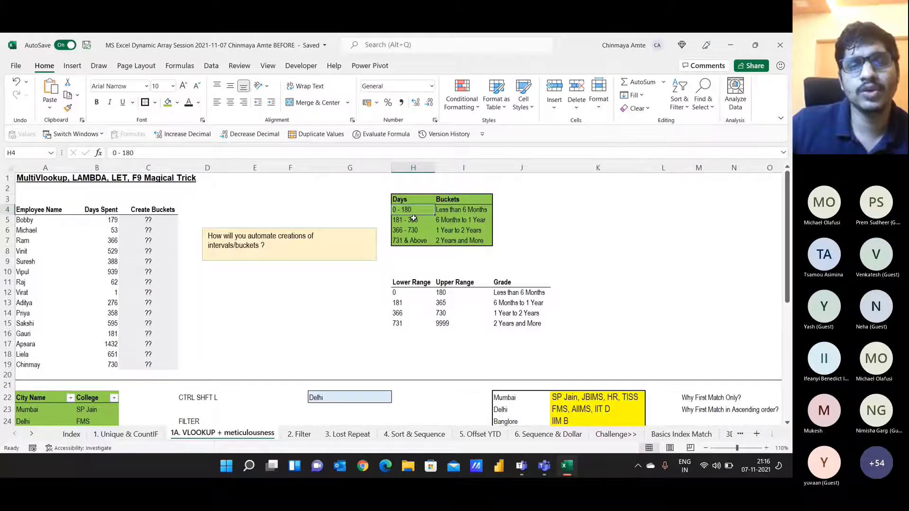
click(456, 208)
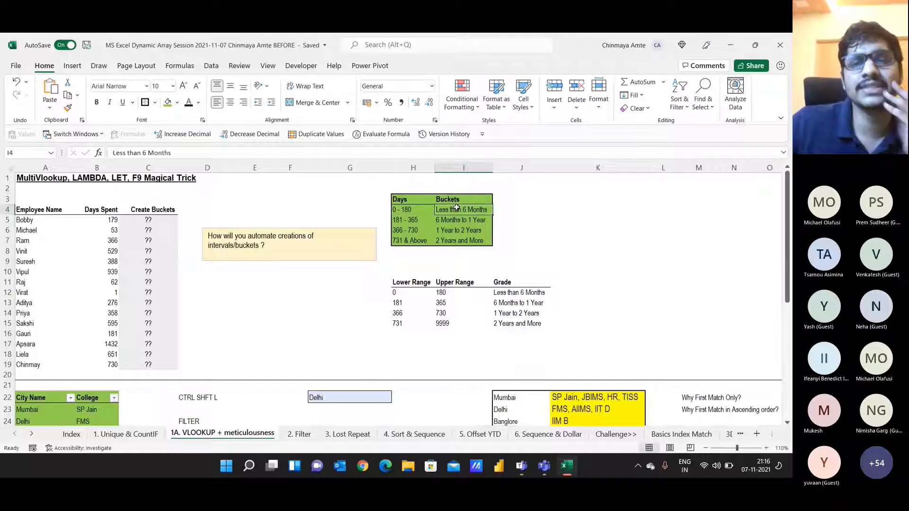
click(418, 240)
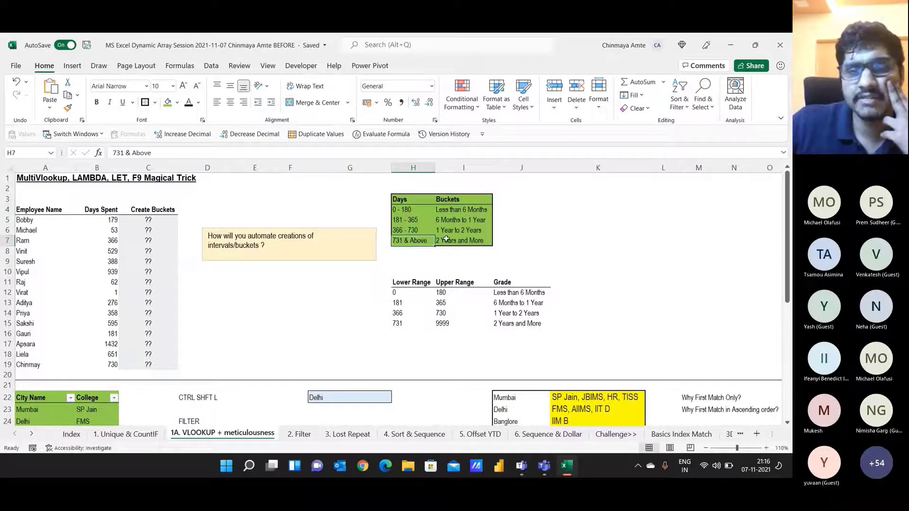
click(446, 239)
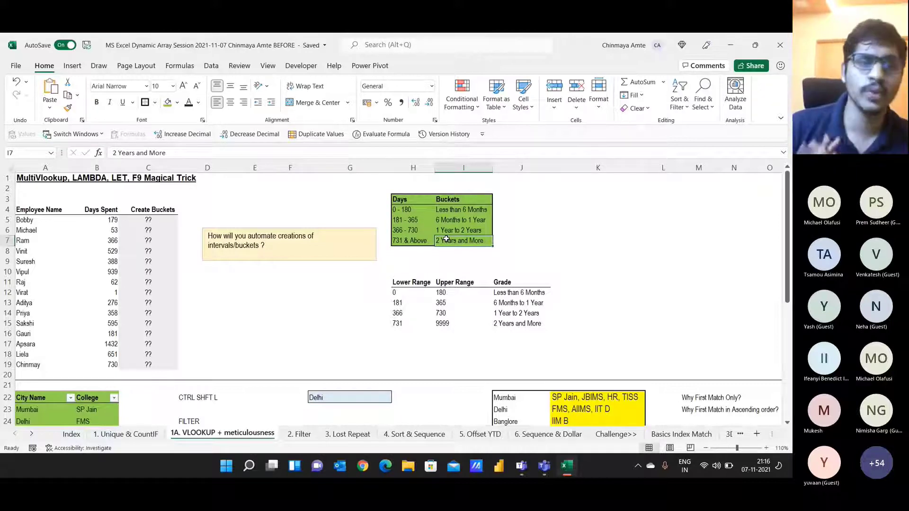
Step: Copy 'Less than 6 Months' into Bobby's bucket cell C5 for his 179 days
key(Left)
key(Home)
key(Up)
key(Up)
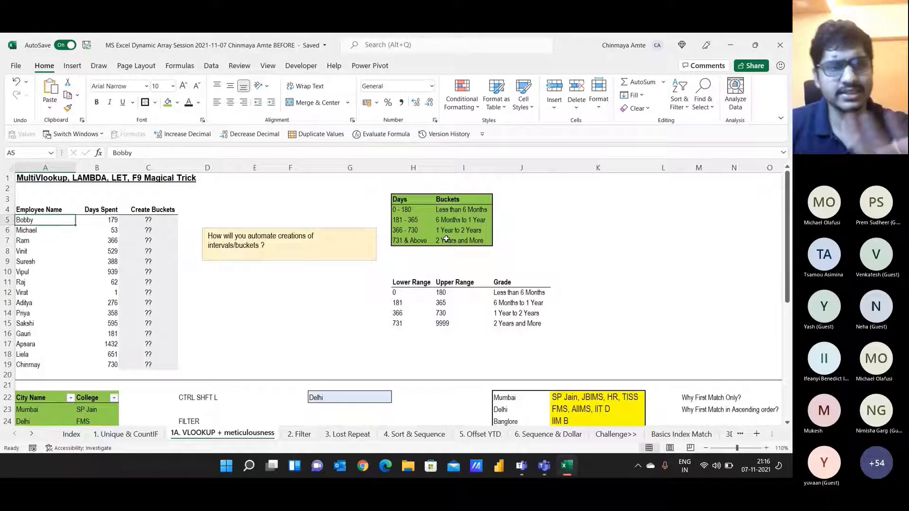
key(Right)
key(Right)
key(Right)
key(Right)
key(Right)
key(Right)
key(Right)
key(Right)
key(Right)
key(Right)
key(Up)
key(Left)
key(Left)
key(Left)
key(Right)
key(ctrl+c)
key(Left)
key(ctrl+Left)
key(Down)
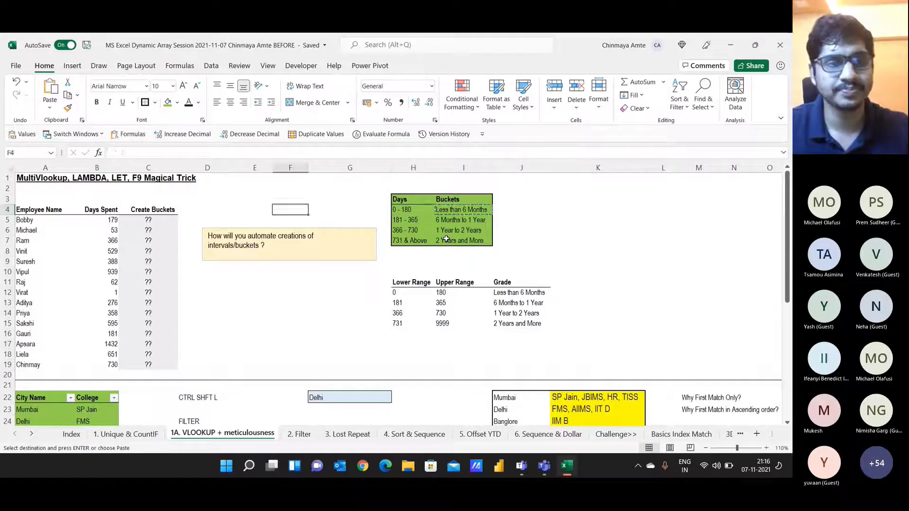
key(ctrl+v)
key(Escape)
Step: Paste 'Less than 6 Months' into Michael's bucket cell C6
key(Down)
key(Left)
key(Left)
key(Right)
key(Right)
key(Right)
key(Right)
key(Right)
key(Right)
key(Right)
key(Right)
key(Right)
key(Up)
key(Up)
key(Left)
key(ctrl+c)
key(Left)
key(Left)
key(Left)
Step: Copy '1 Year to 2 Years' into Ram's bucket cell for his 366 days
key(Left)
key(Left)
key(Left)
key(Down)
key(Down)
key(ctrl+v)
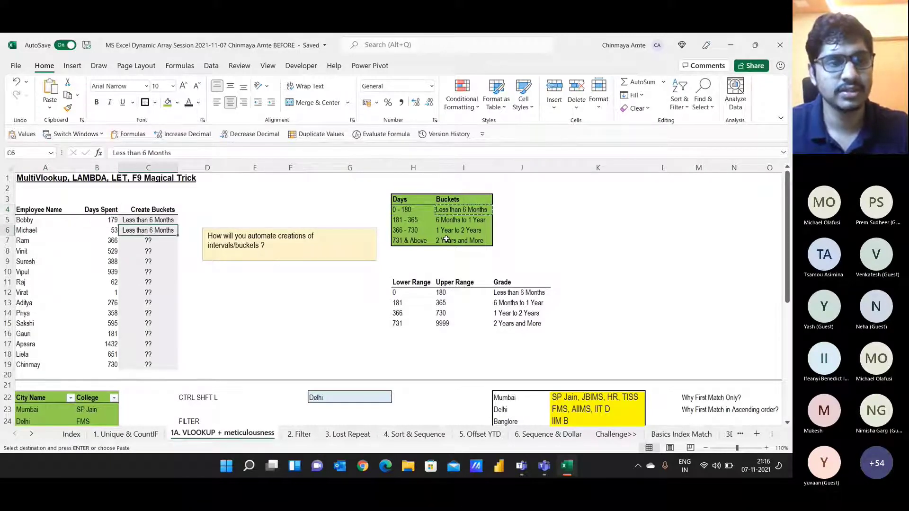
key(Escape)
key(Down)
key(Left)
key(Down)
key(Left)
key(Up)
key(Right)
key(Right)
key(Right)
key(Right)
key(Right)
key(Right)
key(Right)
key(Right)
key(Right)
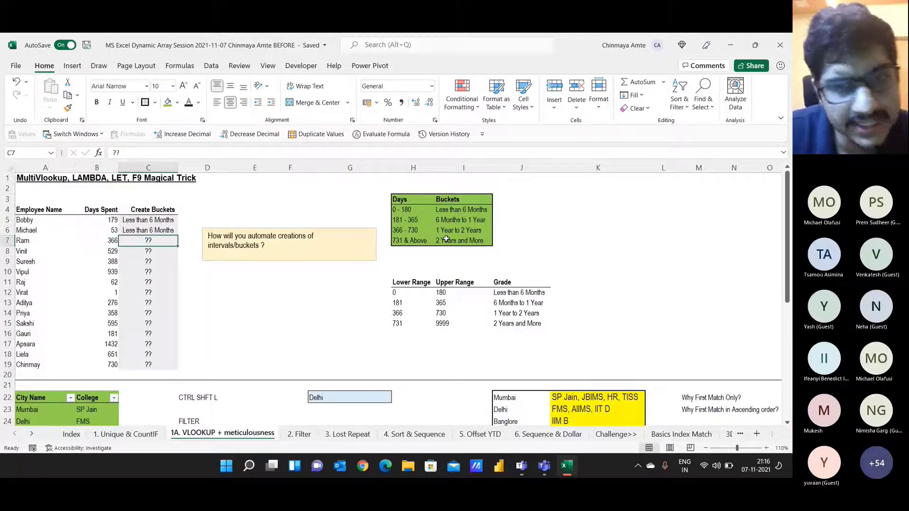
key(Up)
key(Left)
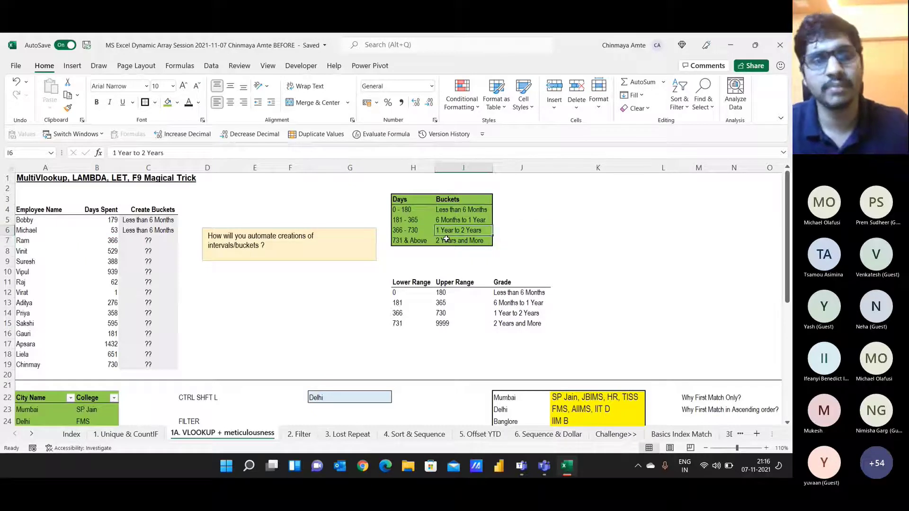
key(ctrl+c)
key(Left)
key(Left)
key(Left)
key(Left)
key(Left)
key(Left)
key(Down)
key(Return)
Step: Paste '1 Year to 2 Years' into Vinit's bucket cell for his 529 days
key(Left)
key(Left)
key(Right)
key(Right)
key(Right)
key(Right)
key(Right)
key(Right)
key(Right)
key(Right)
key(Right)
key(Left)
key(Up)
key(Up)
key(ctrl+c)
key(Left)
key(Left)
key(Left)
key(Left)
key(Left)
key(Left)
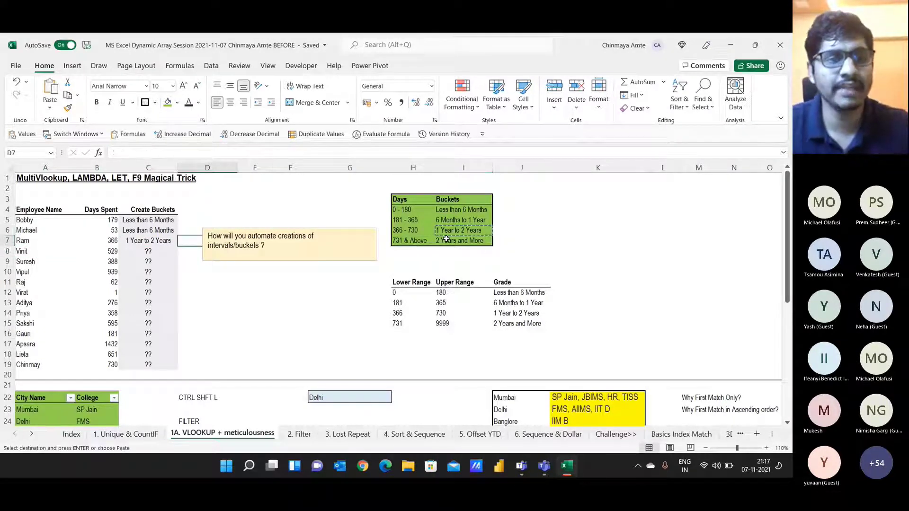
key(Down)
key(Down)
key(Return)
key(Left)
key(Left)
key(Up)
key(Up)
key(Up)
Step: Glance at Teams, then select the filled bucket cells in column C back in Excel
key(alt+Tab)
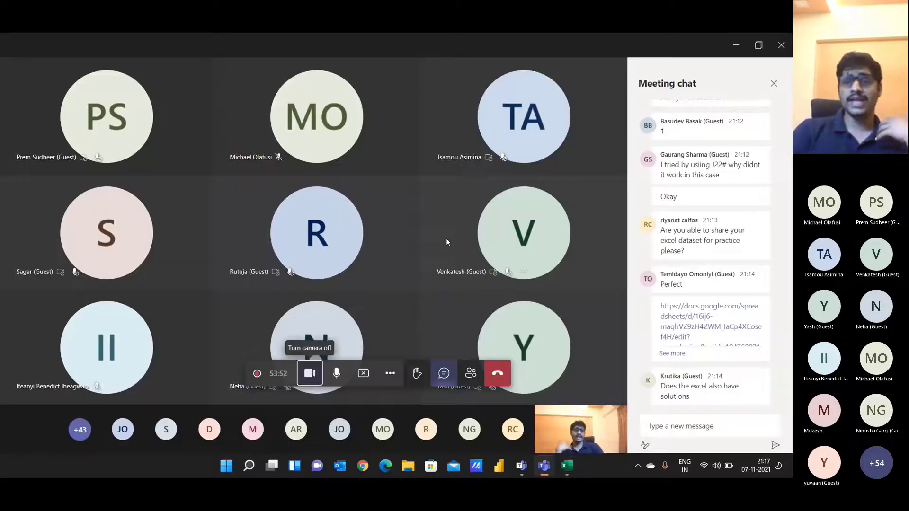
key(alt+Tab)
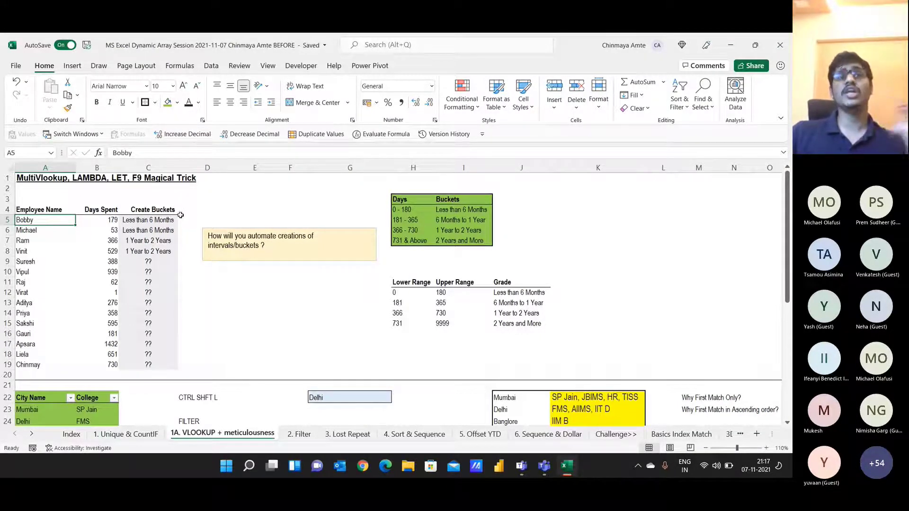
drag(166, 219, 165, 250)
Step: Clear and restore the ?? bucket cells, then add filters to the employee table A4:C19
key(Delete)
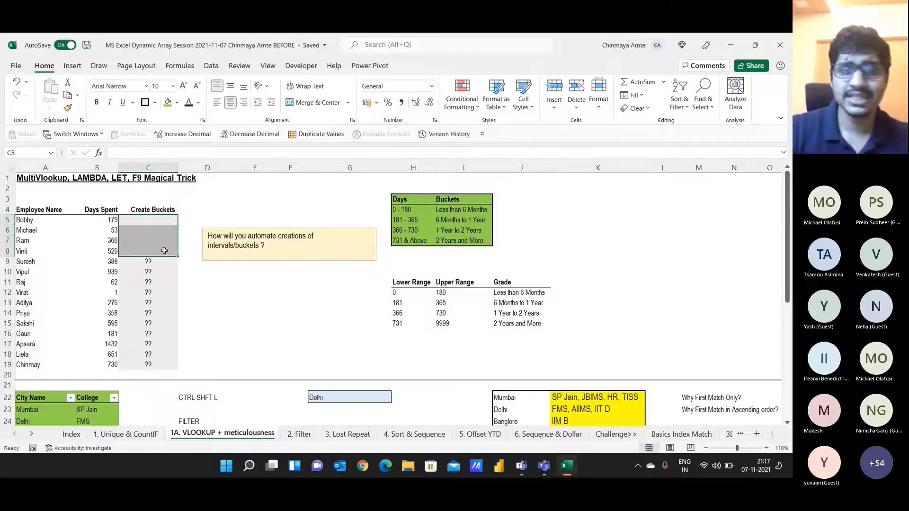
key(ctrl+z)
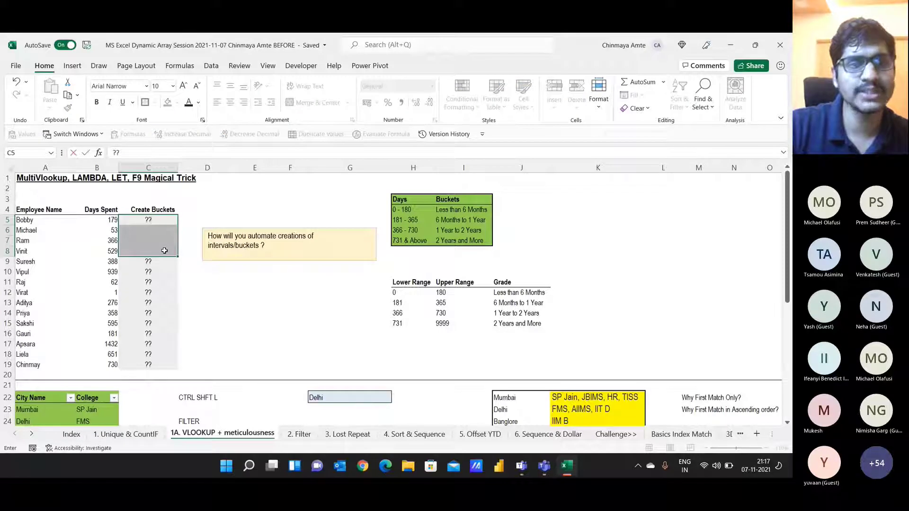
key(Left)
key(Left)
key(Up)
key(shift+Right)
key(shift+Right)
key(ctrl+shift+Down)
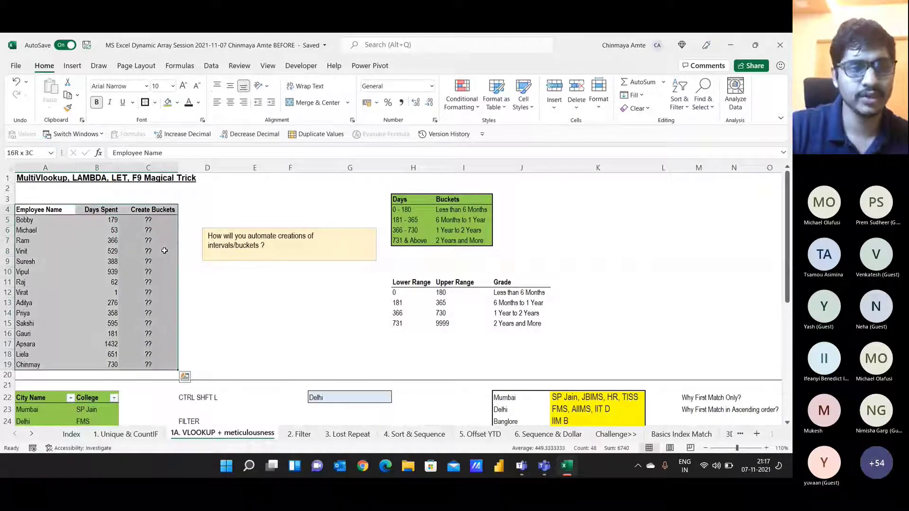
key(ctrl+shift+l)
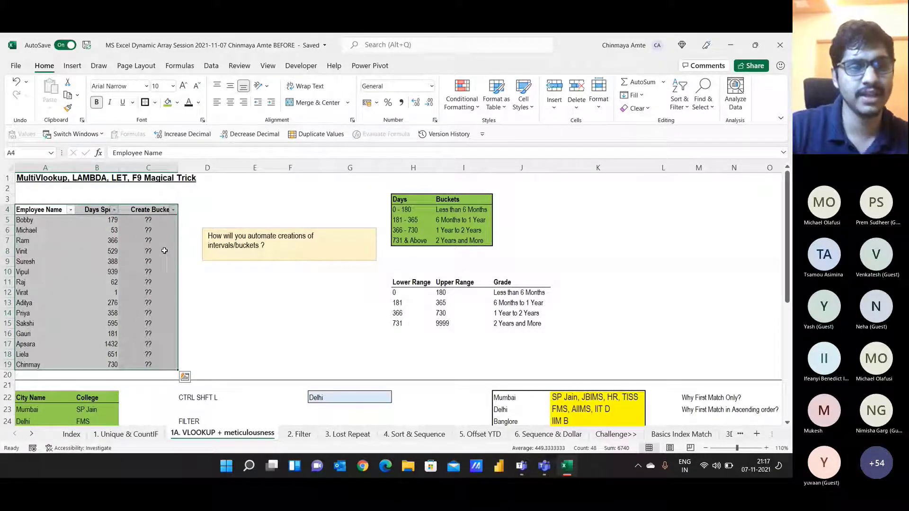
key(Down)
Step: Show the Days Spent column's Number Filters choices, then close them
key(Up)
key(Right)
key(alt+Down)
key(Down)
key(Down)
key(Down)
key(Down)
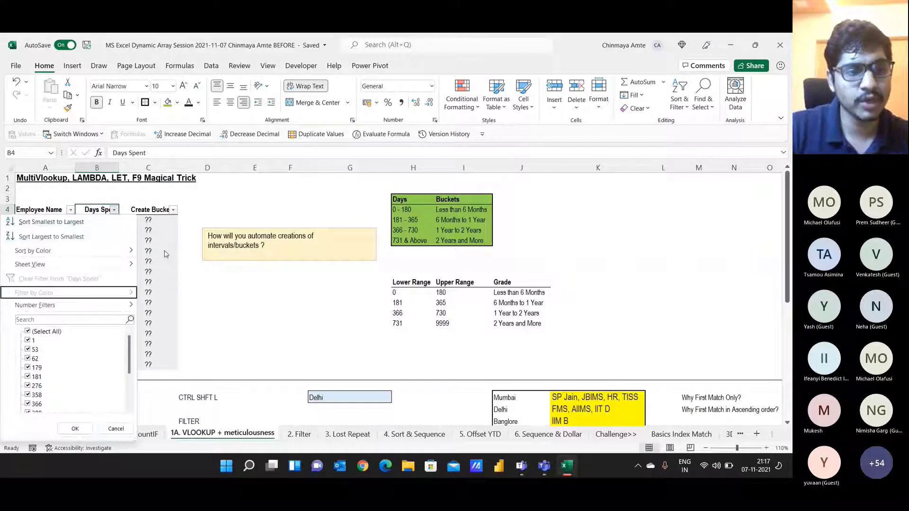
key(Right)
key(Down)
key(Down)
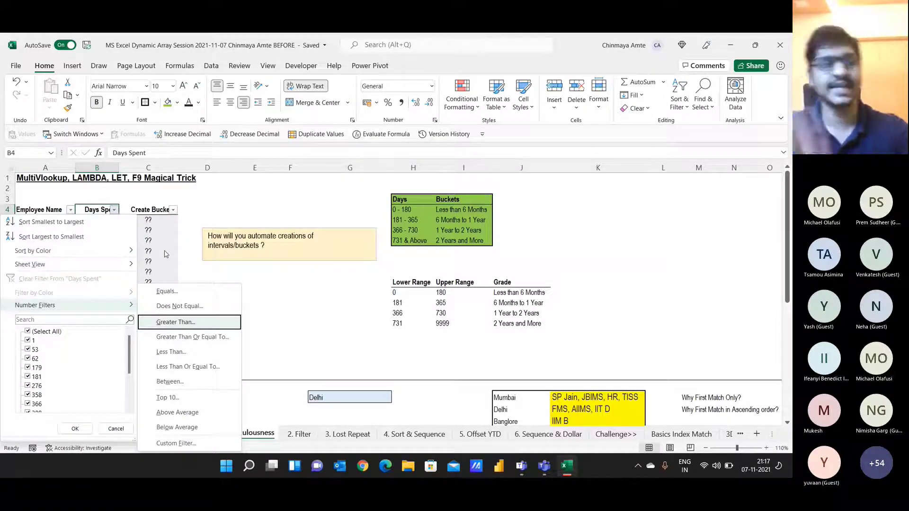
key(Escape)
key(Escape)
key(Right)
Step: Select the Days ranges in the bucket lookup table
key(ctrl+Right)
key(Right)
key(Down)
key(Left)
key(Up)
key(ctrl+shift+Down)
key(Right)
key(Left)
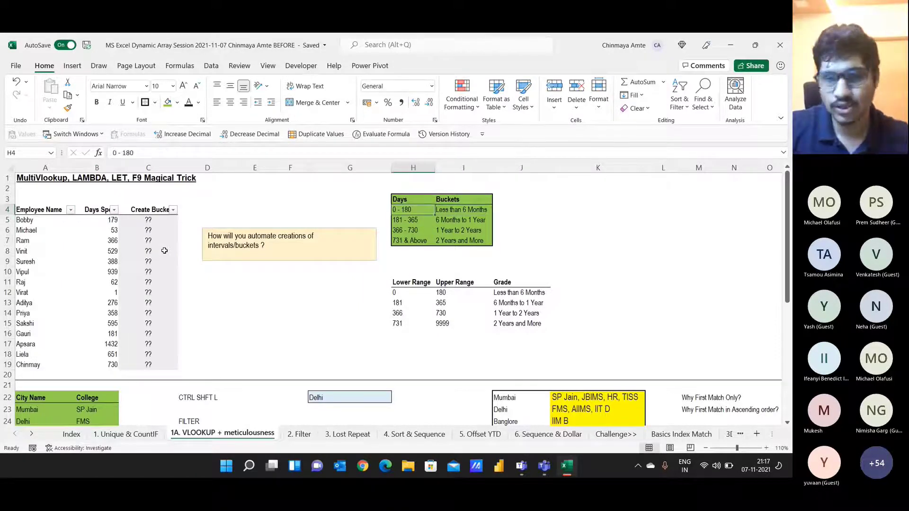
Step: Select the employees' days spent values in the employee table
key(Left)
key(Left)
key(Left)
key(Left)
key(Left)
key(Left)
key(Left)
key(Down)
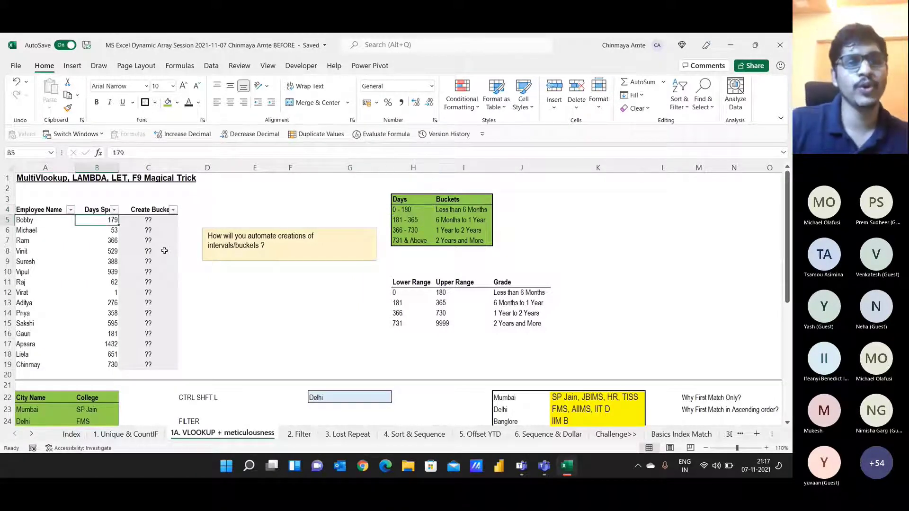
key(Right)
key(Right)
key(Left)
key(ctrl+shift+Down)
key(Right)
Step: Duplicate the Create Buckets column C4:C19 into column D
key(Up)
key(ctrl+shift+Down)
key(ctrl+c)
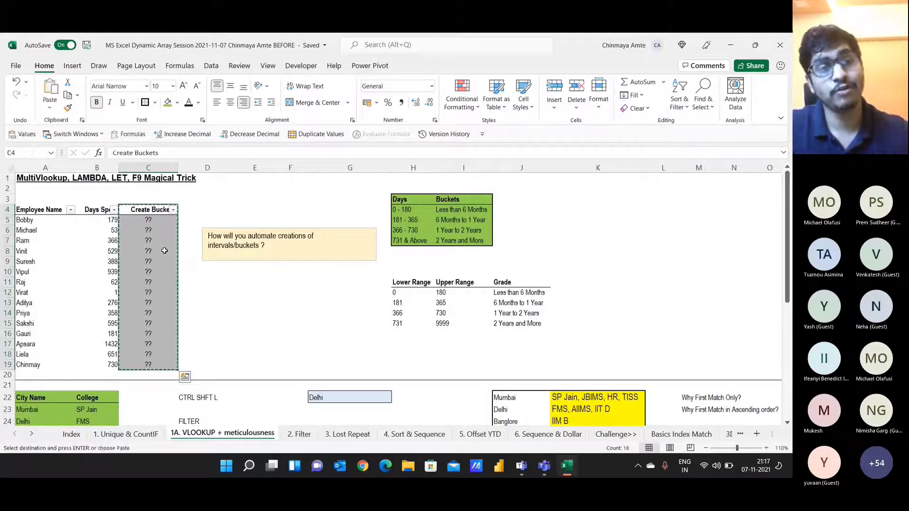
key(Right)
key(ctrl+v)
key(Escape)
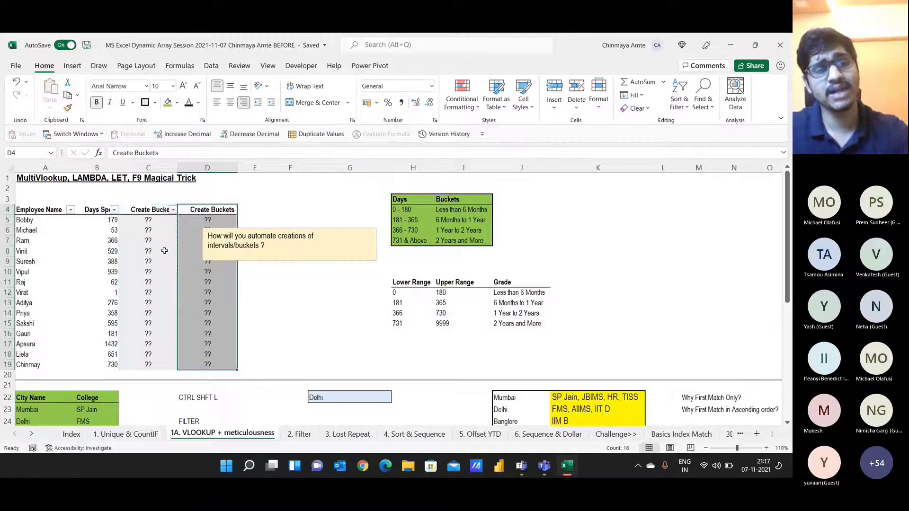
Step: Move the 'How will you automate' note over to columns J–M, then switch to Teams
key(Right)
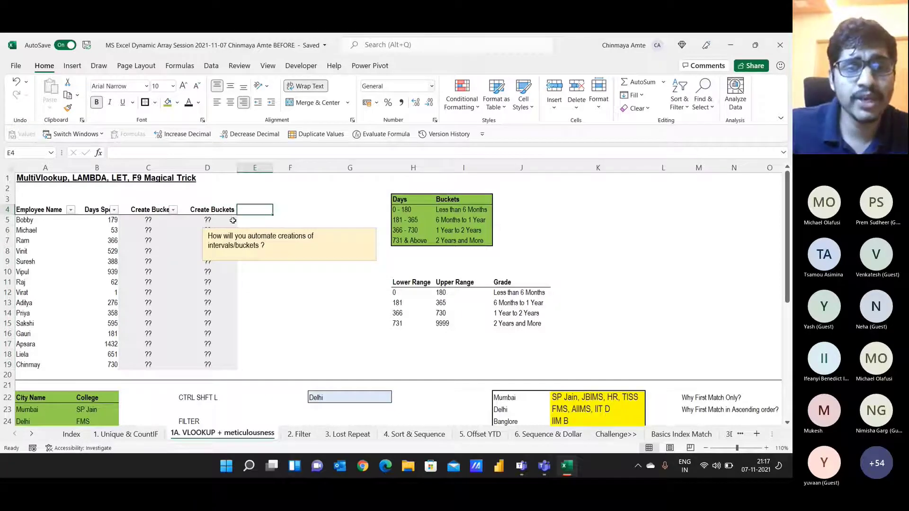
drag(306, 228, 632, 201)
key(alt+Tab)
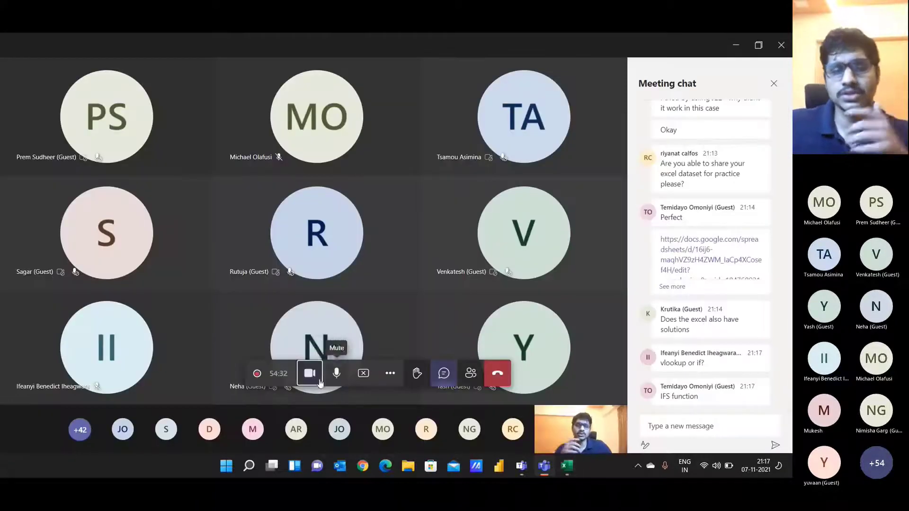
Step: Turn the Teams camera off, then back on, and return to the Excel workbook
click(305, 378)
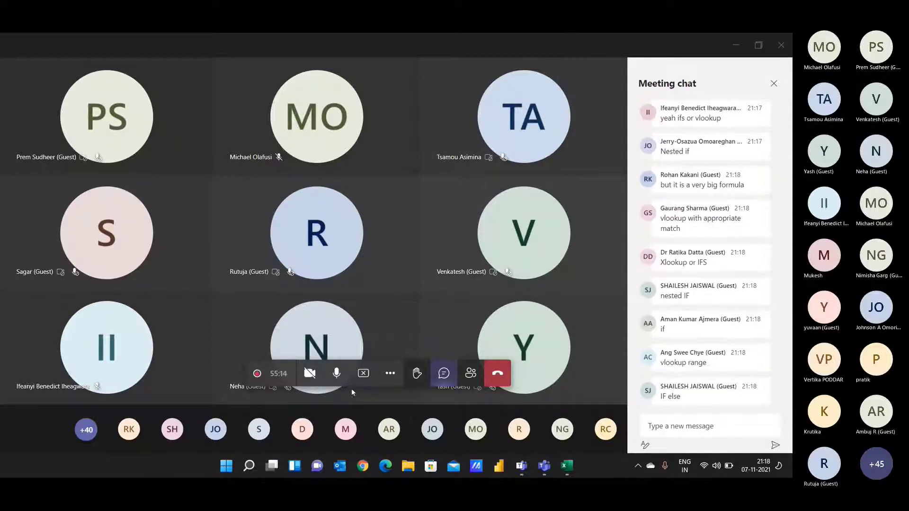
click(308, 374)
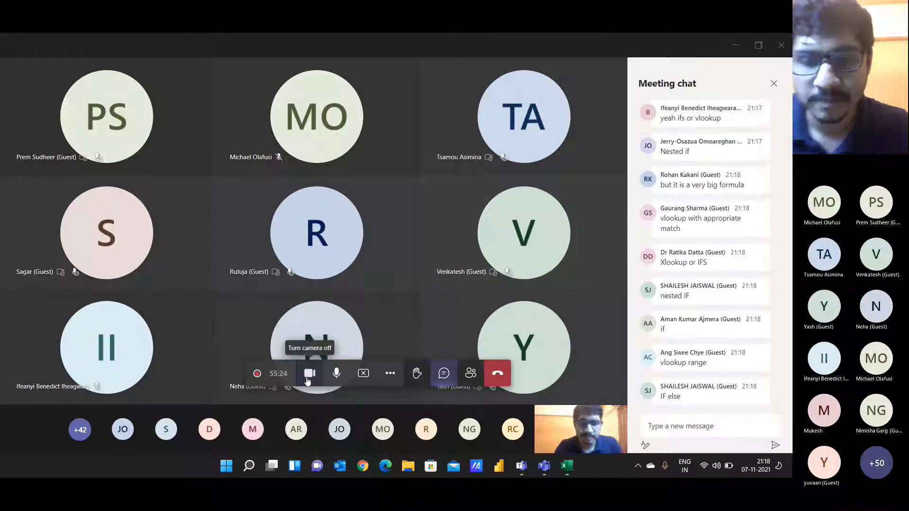
key(alt+Tab)
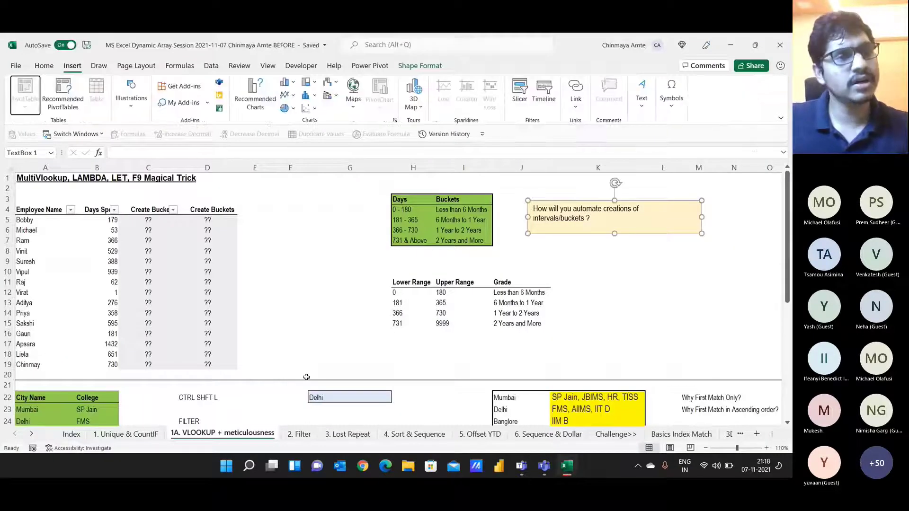
Step: List IFS, VLOOKUP and XLOOKUP in F5:F7 as candidate functions
click(160, 218)
click(279, 220)
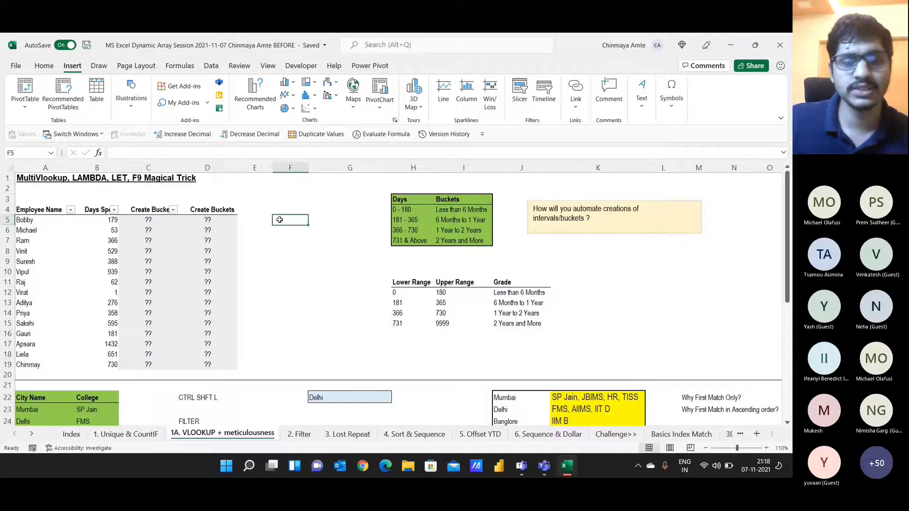
text(IFS)
key(Return)
text(V)
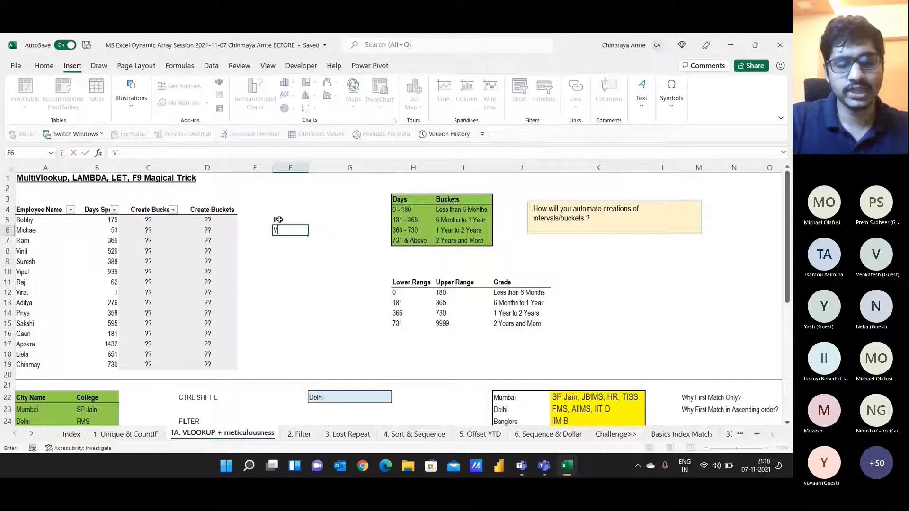
text(LOOKIP)
key(BackSpace)
key(BackSpace)
text(UP)
key(Return)
text(XLOOKUP)
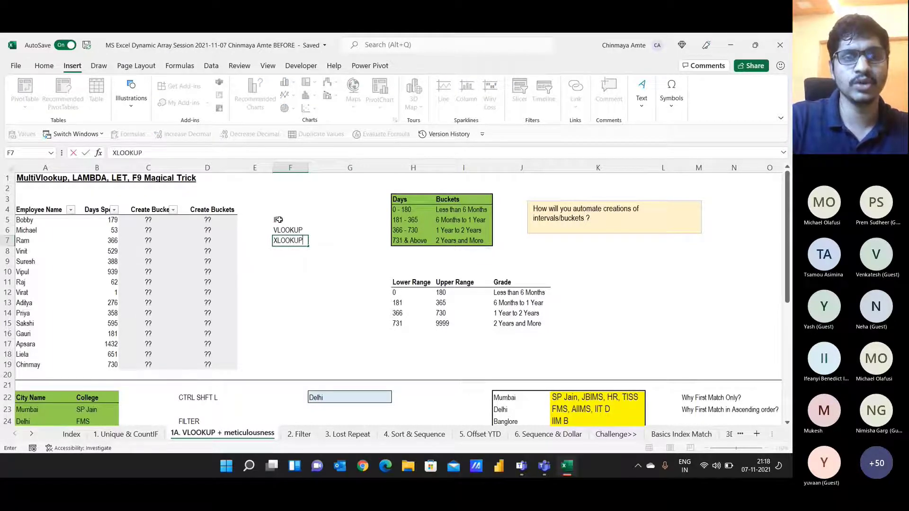
key(Return)
Step: Mark X in G5 and G6 beside IFS and VLOOKUP
key(Up)
key(Up)
key(Up)
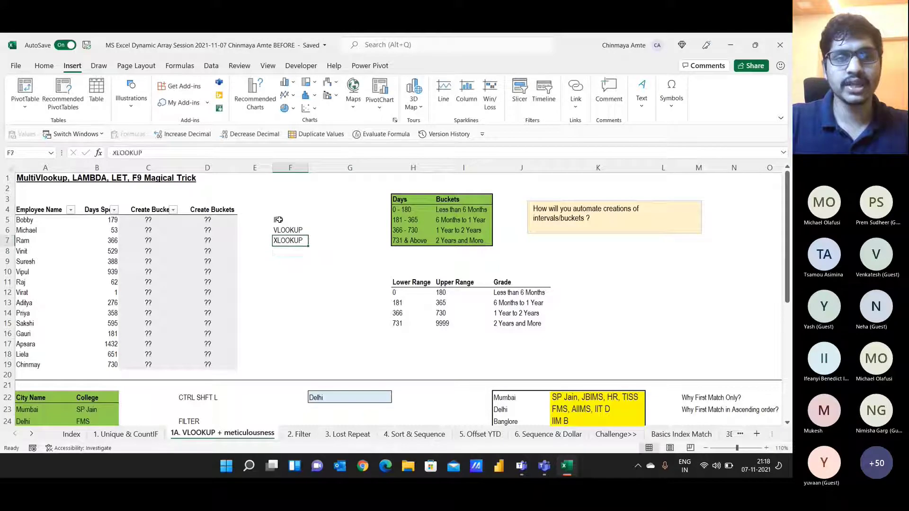
key(Right)
text(X)
key(Return)
text(X)
key(Return)
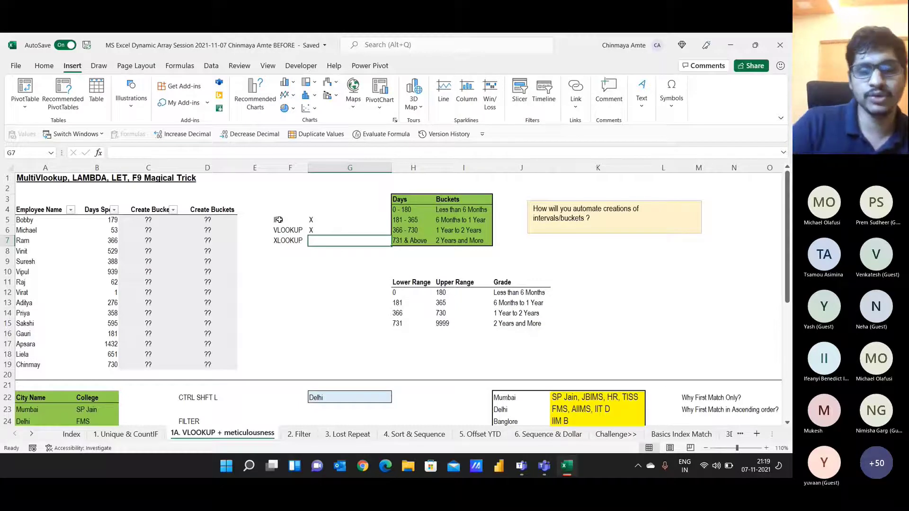
key(Left)
key(Left)
key(Left)
key(Up)
key(Up)
key(Left)
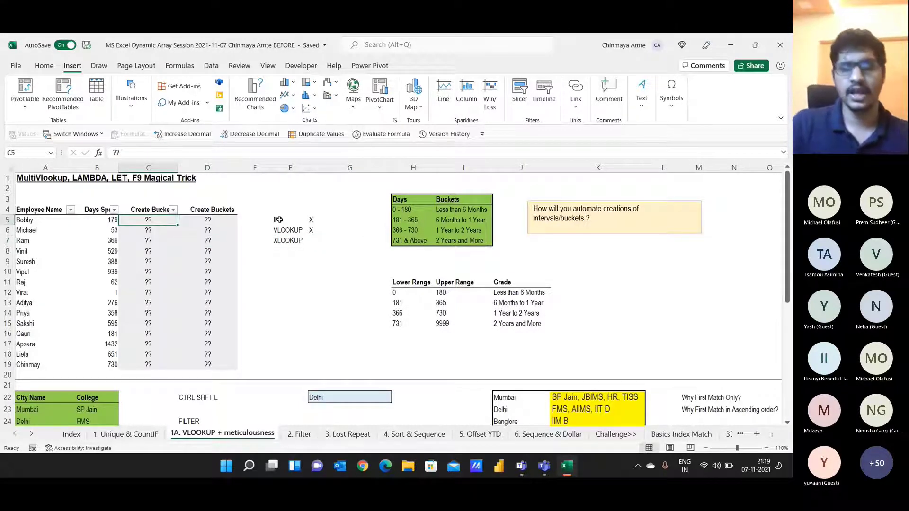
text(=ifs)
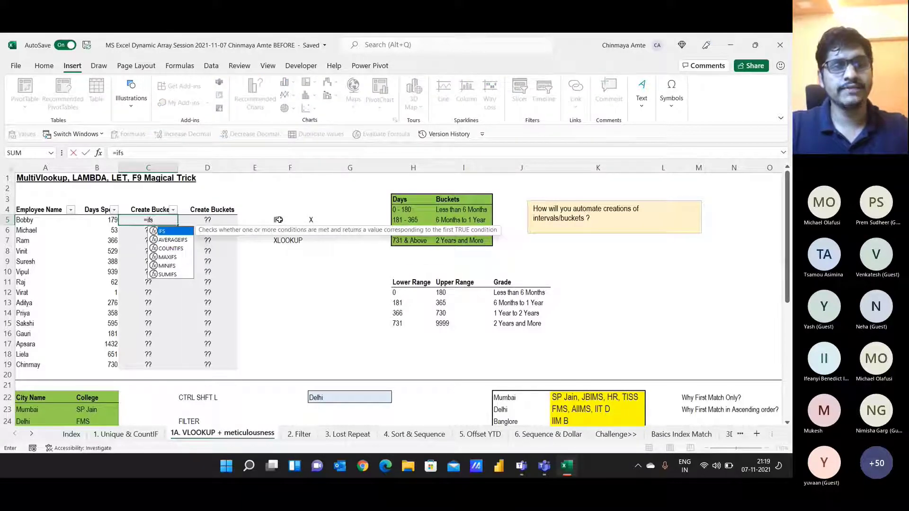
key(Tab)
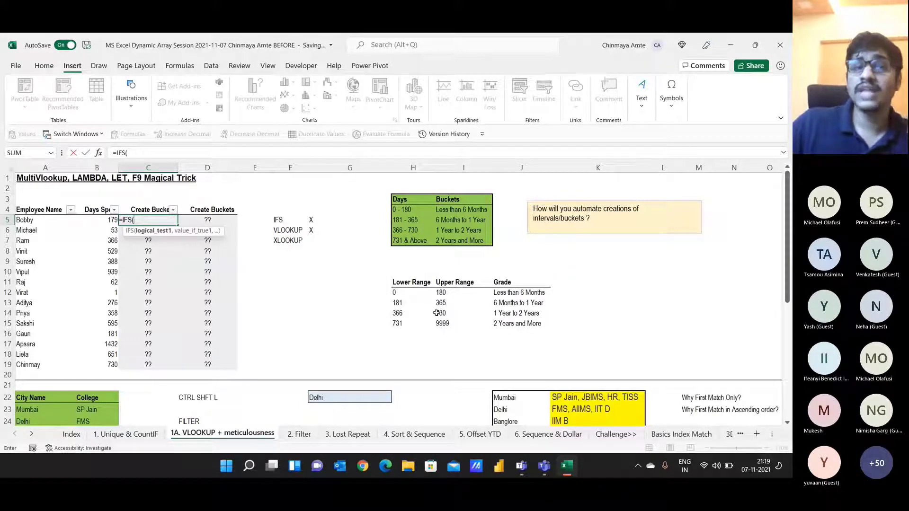
key(Escape)
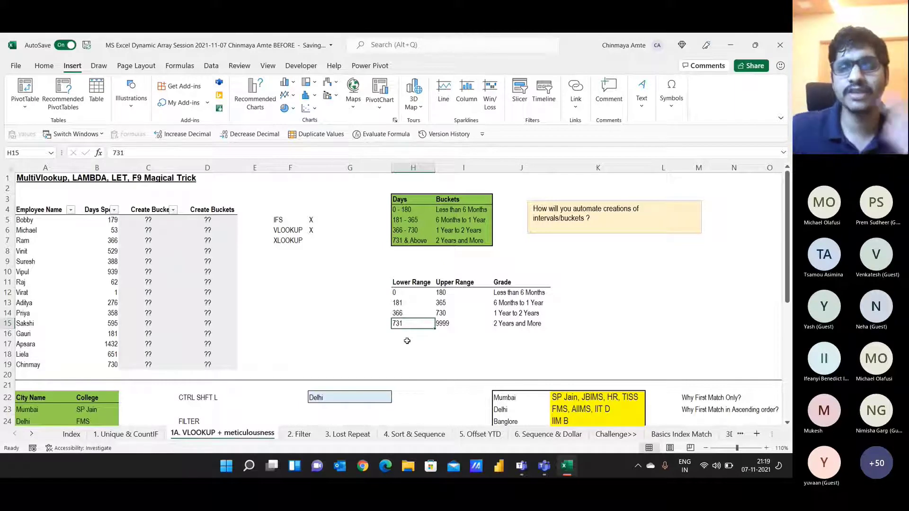
click(131, 224)
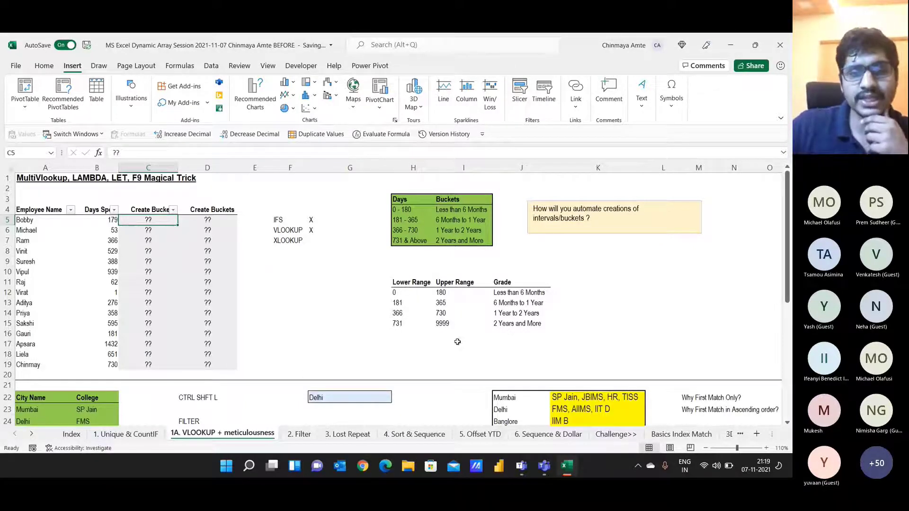
drag(405, 283, 532, 330)
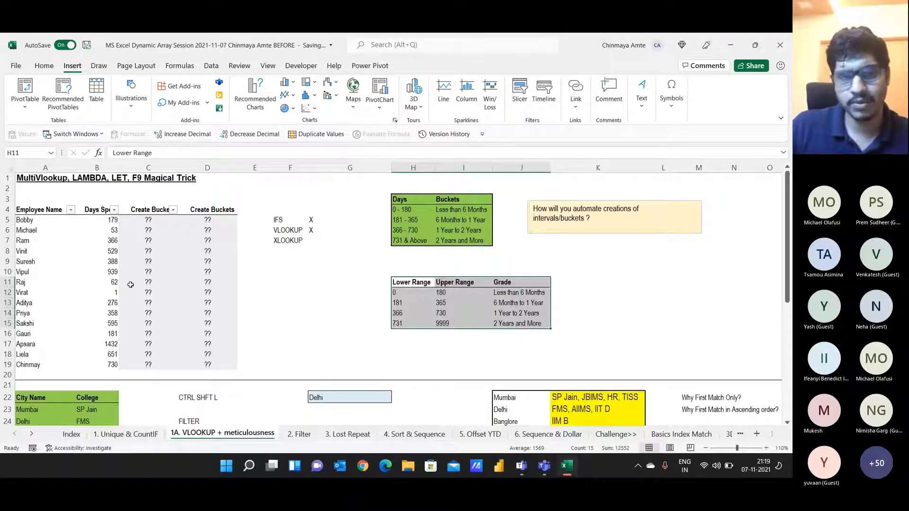
click(136, 221)
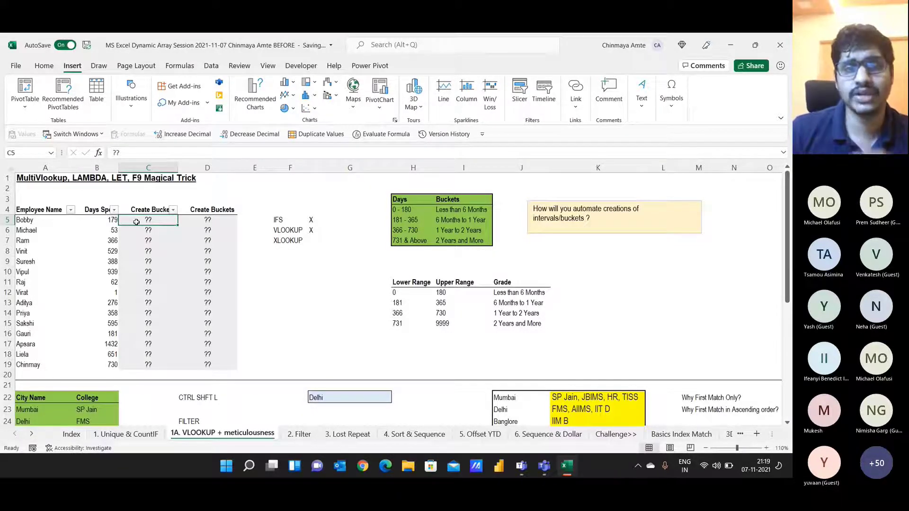
drag(282, 220, 324, 219)
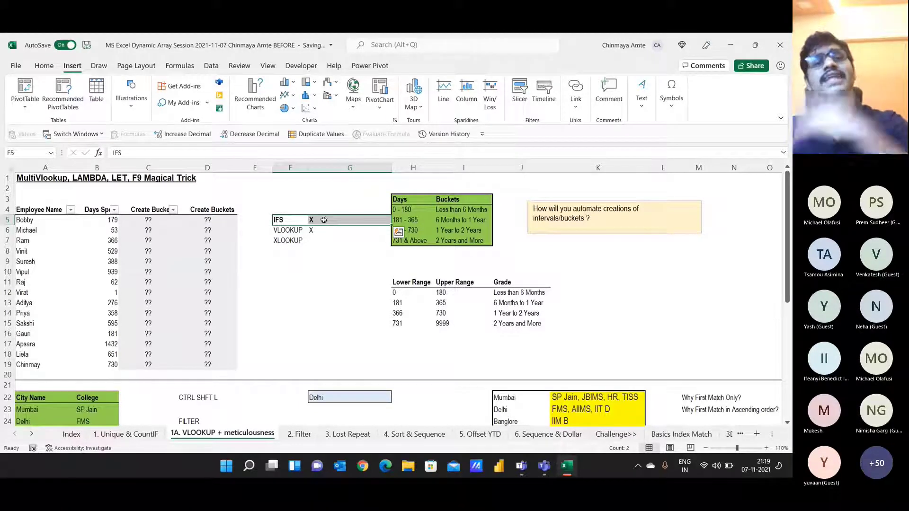
Step: Extend the IFS note in G5 to 'X Scalable' and mark XLOOKUP with an X in G7
click(300, 261)
click(339, 219)
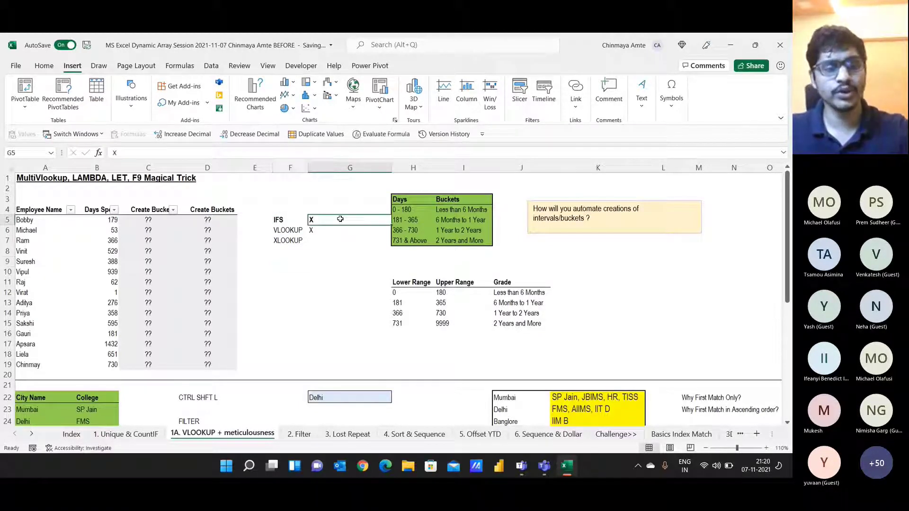
double_click(341, 219)
text(Scalable)
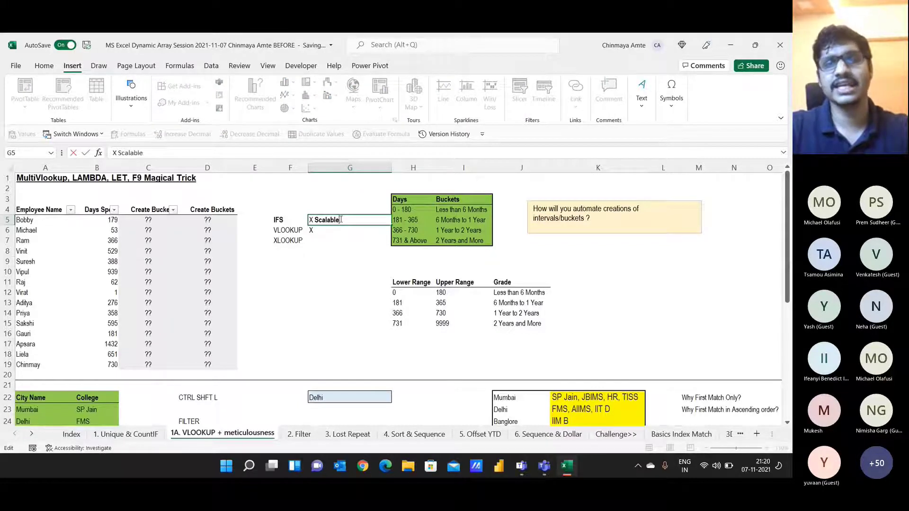
key(Return)
key(Left)
key(Right)
key(Down)
text(X)
key(Up)
Step: Clear the ?? placeholders from C5:D19
key(Left)
key(Left)
key(Left)
key(Left)
key(Up)
key(ctrl+shift+Down)
key(shift+Right)
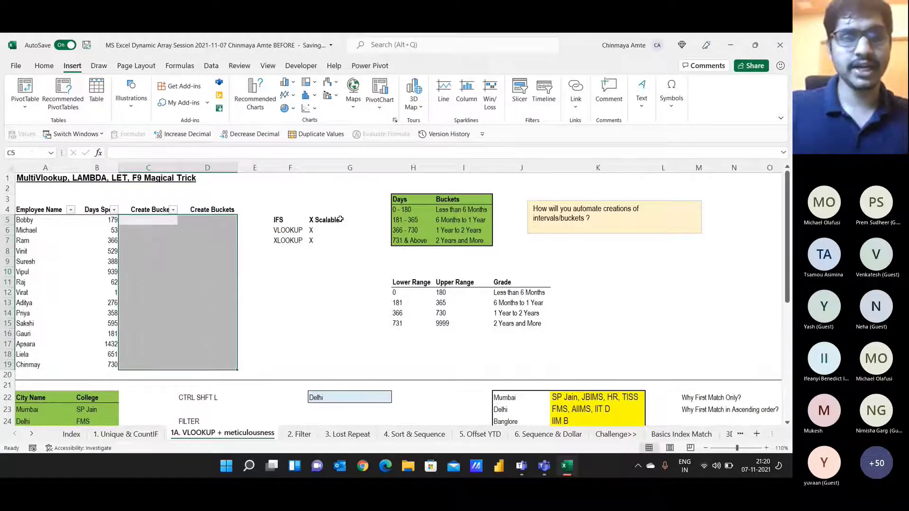
key(Delete)
Step: Retitle headers C4 and D4 as VLOOKUP and XLOOKUP, then begin a VLOOKUP in C5
key(Up)
text(VLOO)
text(KIP)
key(BackSpace)
key(BackSpace)
text(UO)
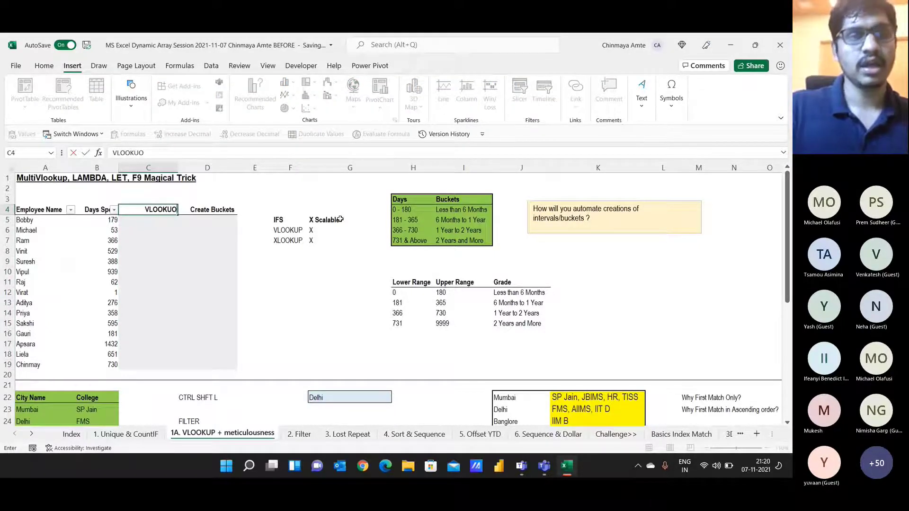
key(BackSpace)
text(P)
key(Tab)
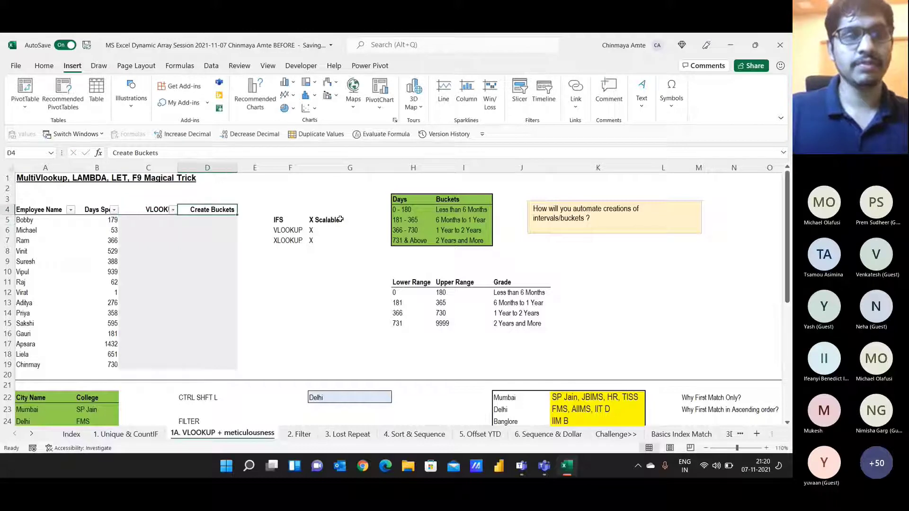
text(XLOOKUP)
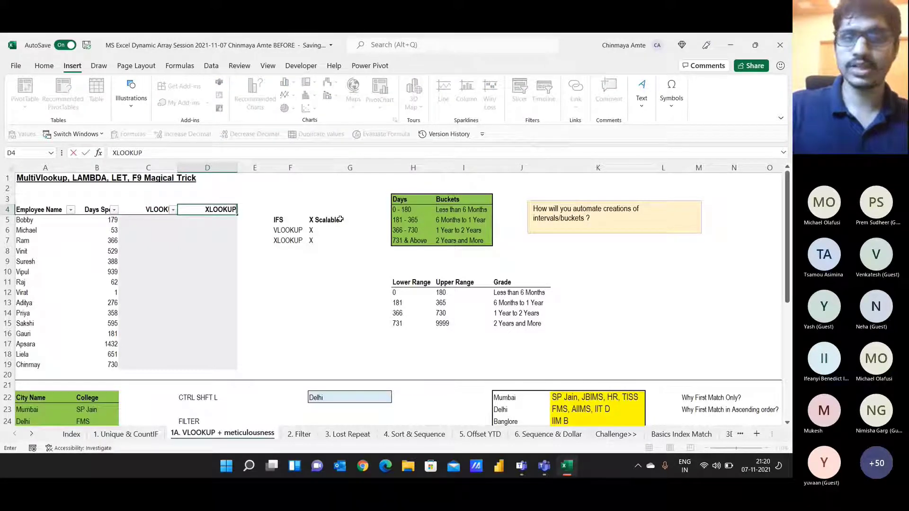
key(Return)
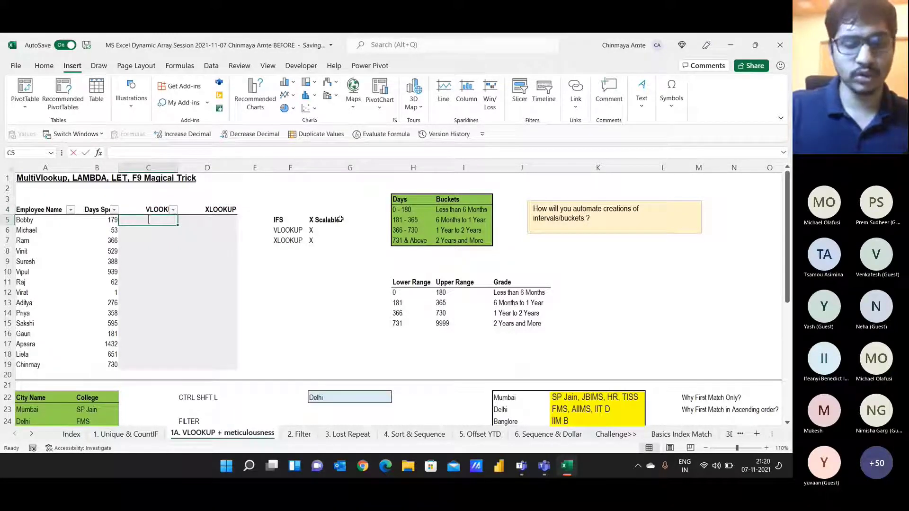
text(=VL)
key(Tab)
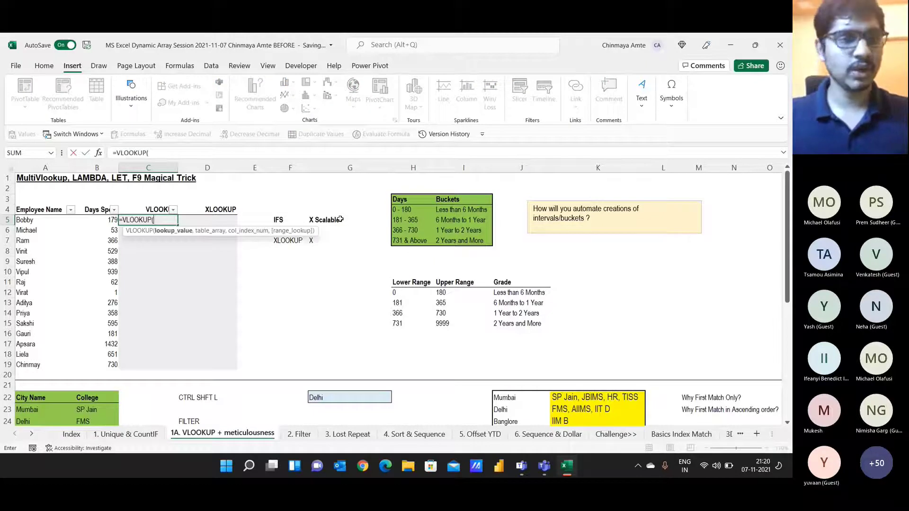
Step: Complete C5 as =VLOOKUP(B5,$H$11:$J$15,3,TRUE) for Bobby's 179 days
key(Left)
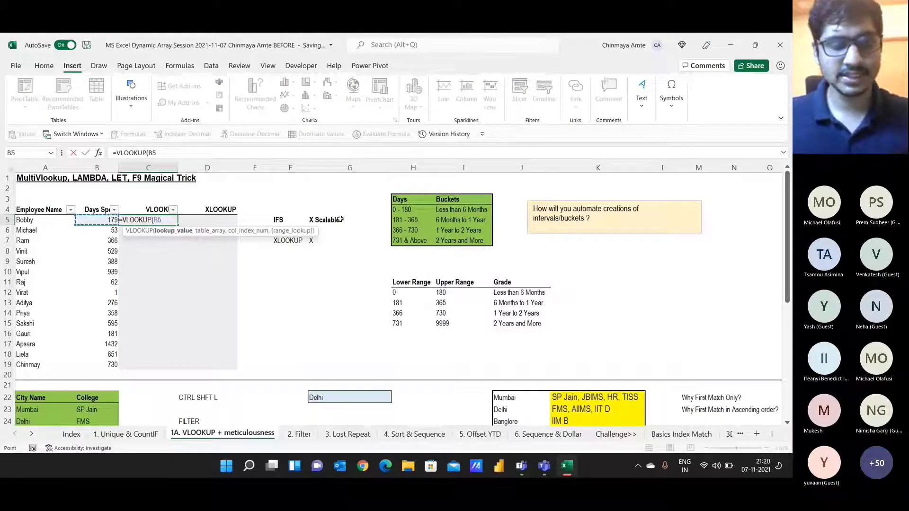
text(,)
key(Right)
key(Right)
key(Right)
key(Right)
key(Right)
key(Right)
key(Down)
key(Down)
key(Down)
key(Down)
key(Down)
key(Down)
key(Left)
key(shift+Down)
key(shift+Down)
key(shift+Down)
key(shift+Down)
key(shift+Right)
key(shift+Right)
key(F4)
text(,)
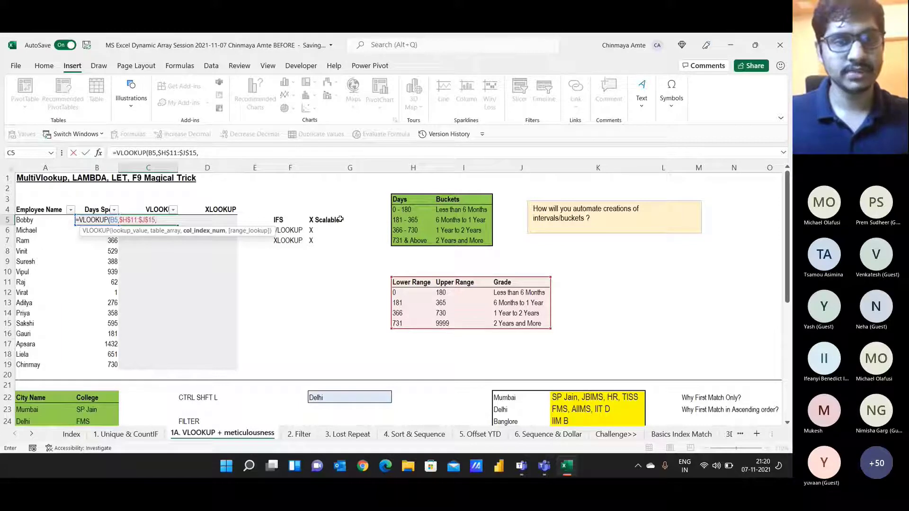
text(3)
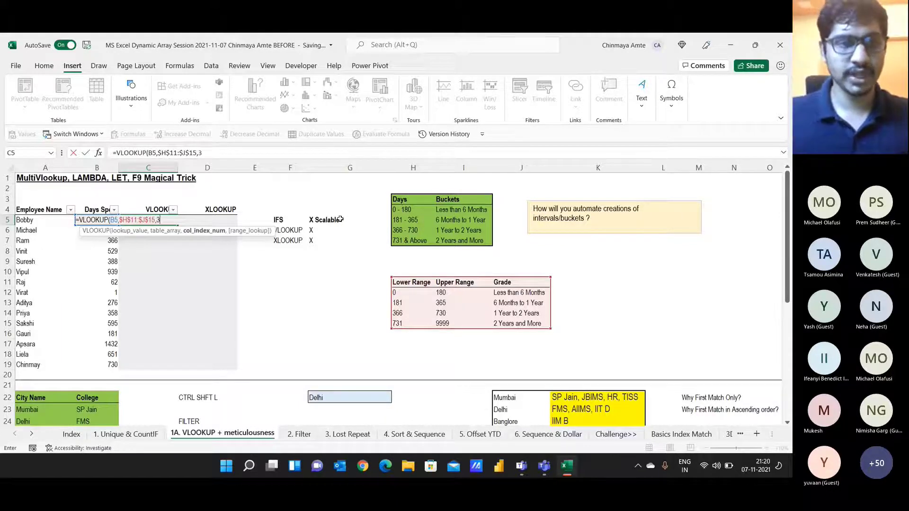
text(,)
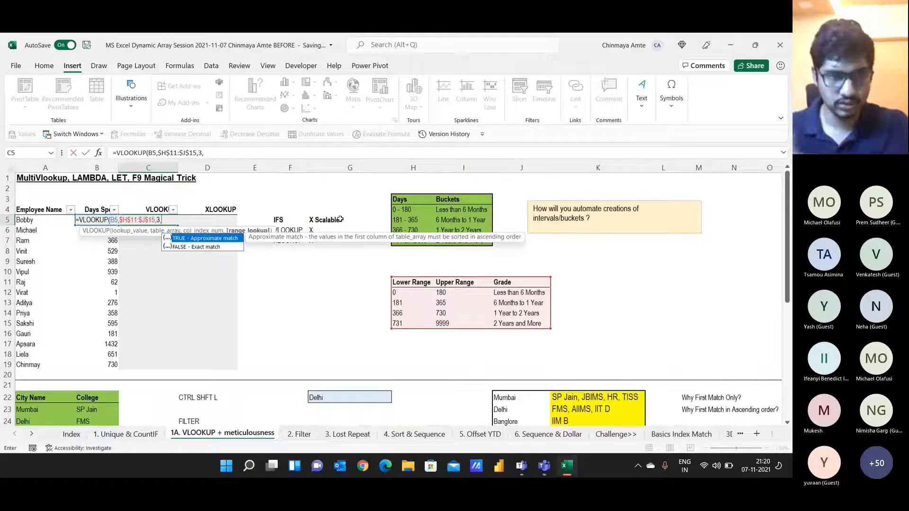
text(TRUE))
key(Return)
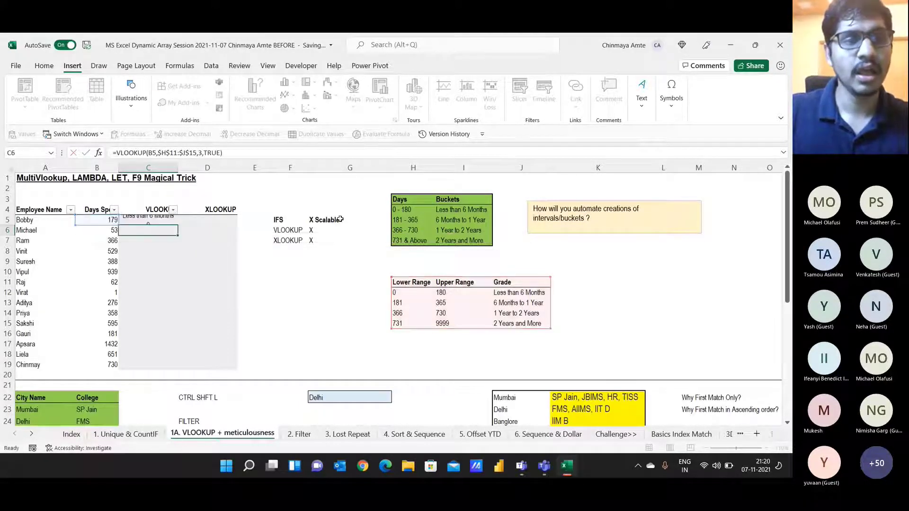
Step: Fill the VLOOKUP down to C19, then clear C6:C19 again
key(Up)
key(shift+Down)
key(shift+Down)
key(shift+Down)
key(shift+Down)
key(shift+Down)
key(shift+Down)
key(shift+Down)
key(shift+Down)
key(shift+Down)
key(shift+Down)
key(shift+Down)
key(shift+Down)
key(shift+Down)
key(shift+Down)
key(ctrl+d)
key(Up)
key(Down)
key(Down)
key(ctrl+shift+Down)
key(Delete)
Step: Fill the VLOOKUP down C5:C19 and paste the column back as formulas only
key(Up)
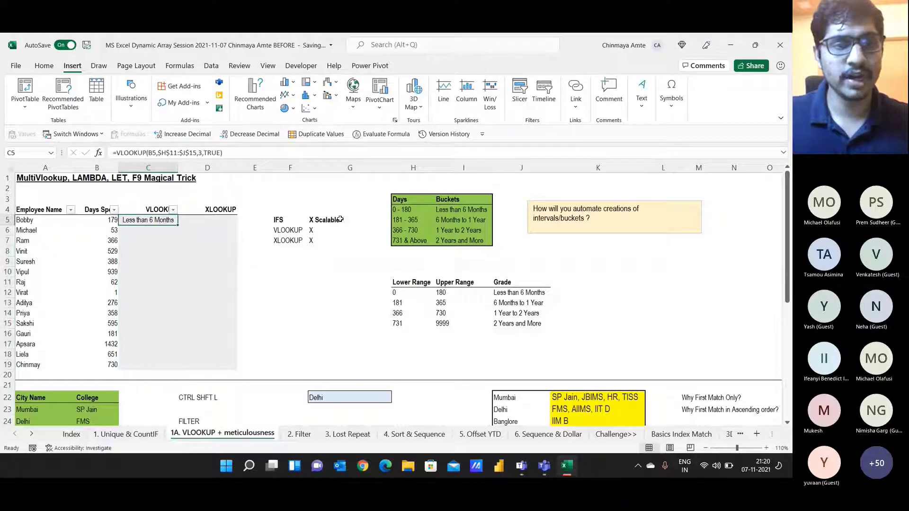
key(shift+Down)
key(shift+Down)
key(shift+Down)
key(shift+Down)
key(shift+Down)
key(shift+Down)
key(shift+Down)
key(shift+Down)
key(shift+Down)
key(shift+Down)
key(shift+Down)
key(shift+Down)
key(shift+Down)
key(shift+Down)
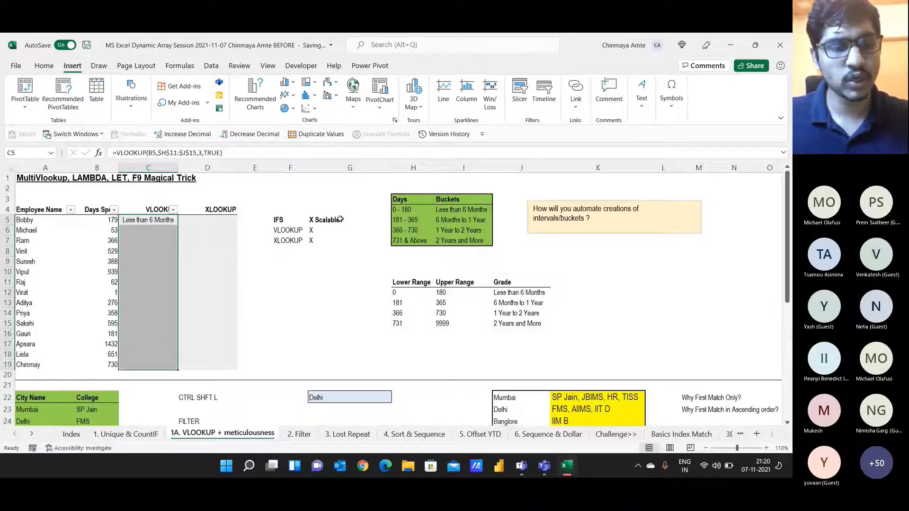
key(ctrl+d)
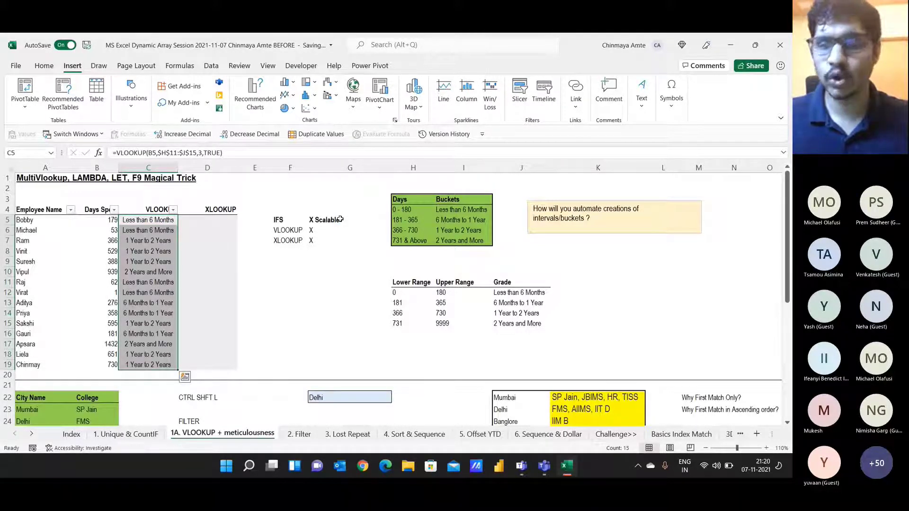
key(Down)
key(Up)
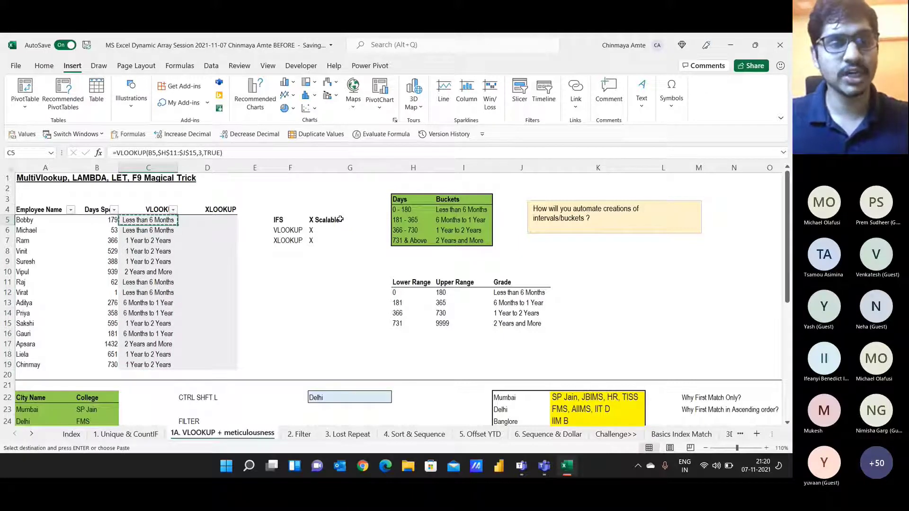
key(ctrl+shift+Down)
key(ctrl+c)
key(ctrl+alt+v)
key(f)
key(Return)
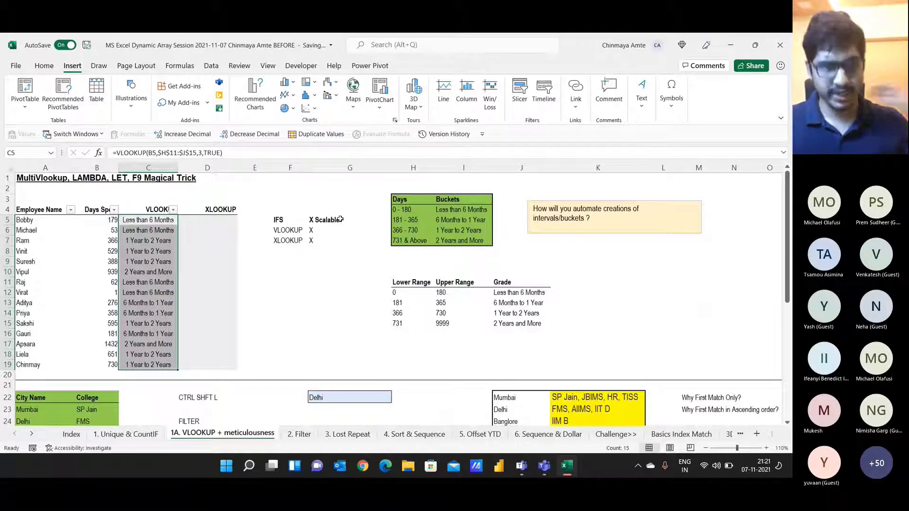
Step: Copy C5's formula, clear C6:C19, and paste the formula into C6:C19 via Paste Special
key(shift+BackSpace)
key(Right)
key(Right)
key(Down)
key(Down)
key(Down)
key(Left)
key(Left)
key(Up)
key(Up)
key(Up)
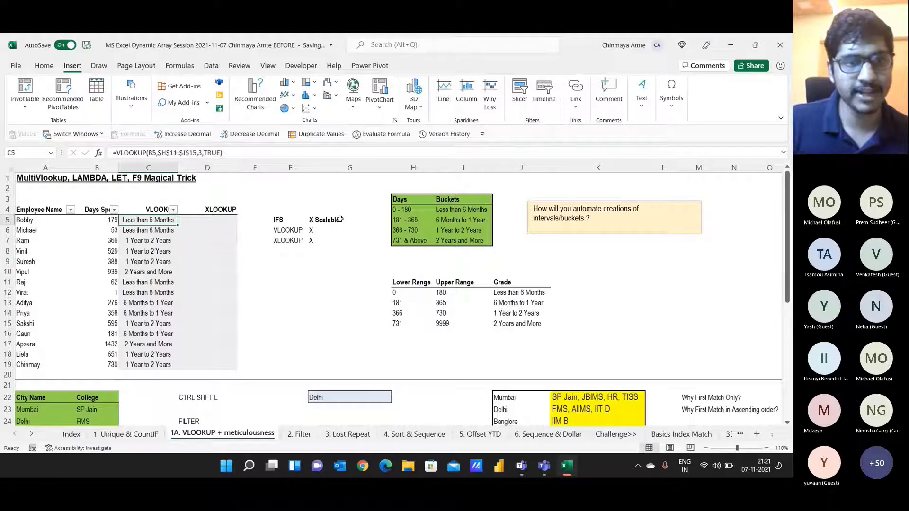
key(ctrl+c)
key(Down)
key(ctrl+shift+Down)
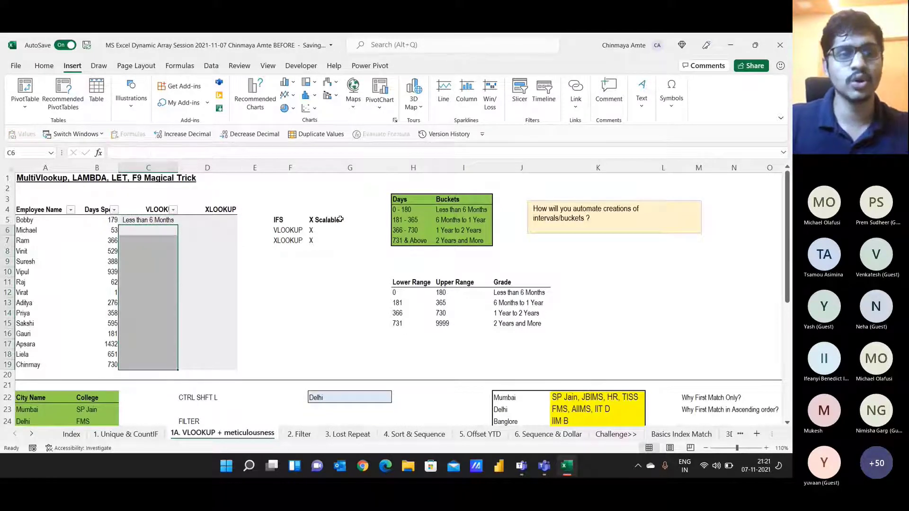
key(Delete)
key(shift+BackSpace)
key(Up)
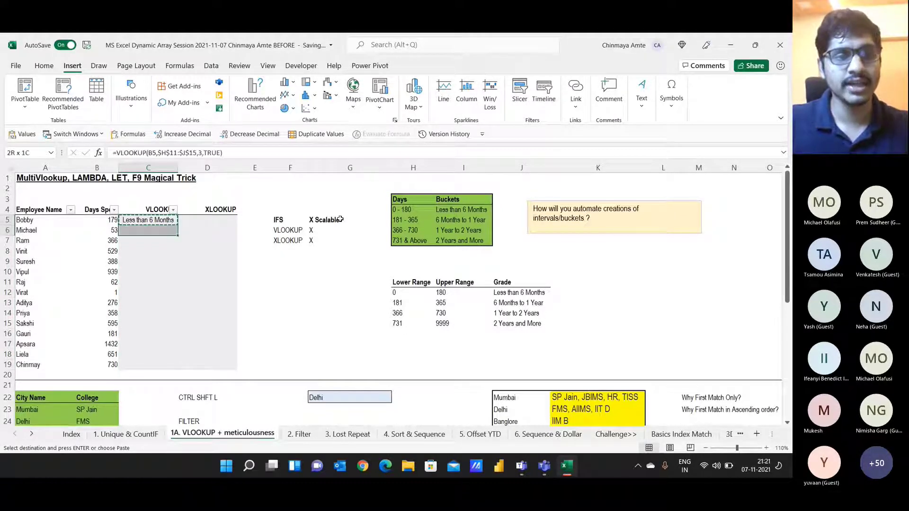
key(shift+Down)
key(shift+Down)
key(shift+Down)
key(shift+Down)
key(shift+Down)
key(shift+Down)
key(shift+Down)
key(shift+Down)
key(shift+Down)
key(shift+Down)
key(shift+Down)
key(shift+Down)
key(shift+Down)
key(shift+Down)
key(shift+Down)
key(shift+Up)
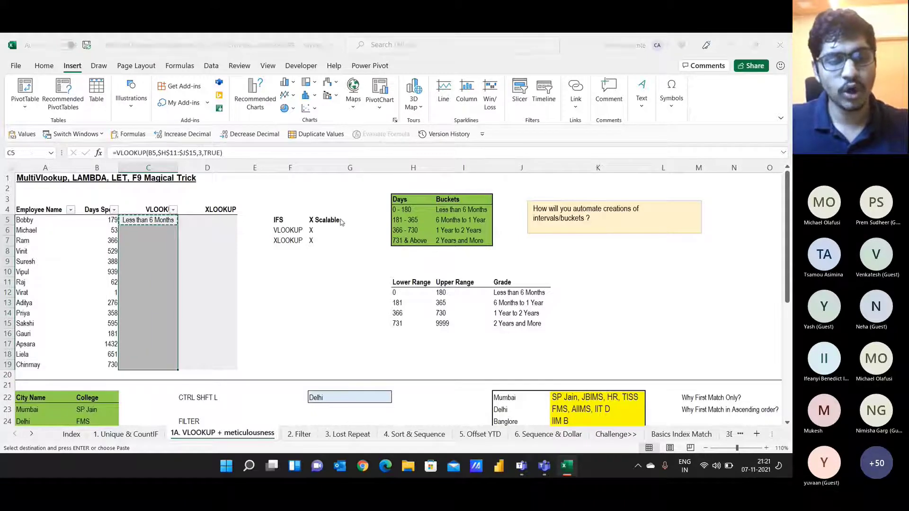
key(ctrl+alt+v)
key(Return)
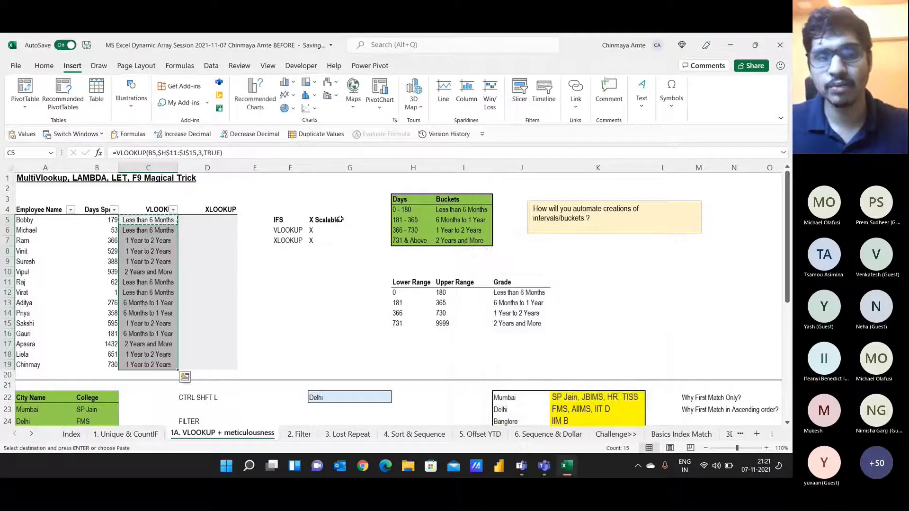
key(Escape)
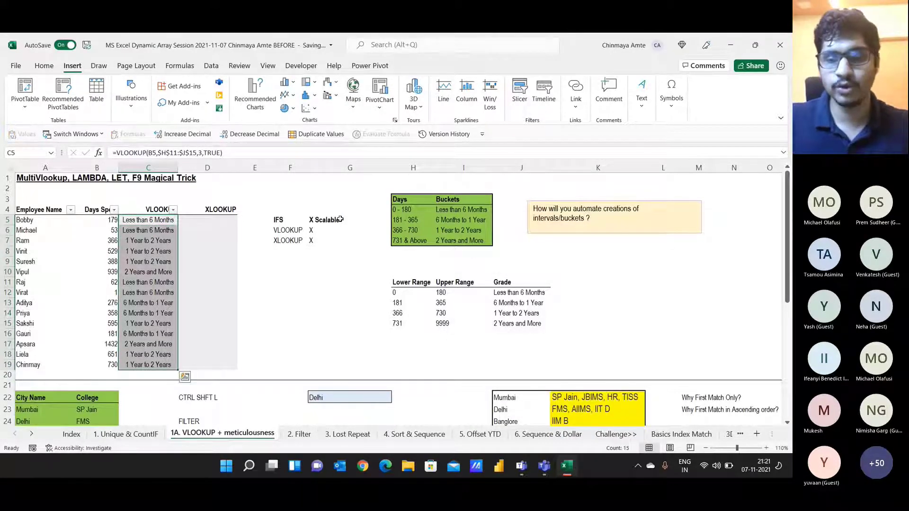
Step: Undo that paste and paste the copied C5 formula into C6:C19 again
key(ctrl+z)
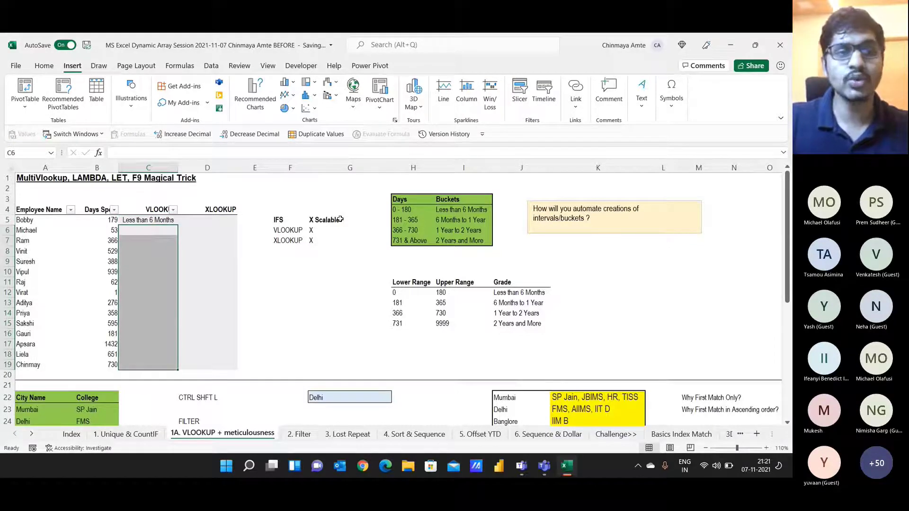
key(ctrl+c)
key(shift+Down)
key(shift+Down)
key(shift+Down)
key(shift+Down)
key(shift+Down)
key(shift+Down)
key(shift+Down)
key(shift+Down)
key(shift+Down)
key(shift+Down)
key(shift+Down)
key(shift+Down)
key(shift+Down)
key(shift+Down)
key(shift+Down)
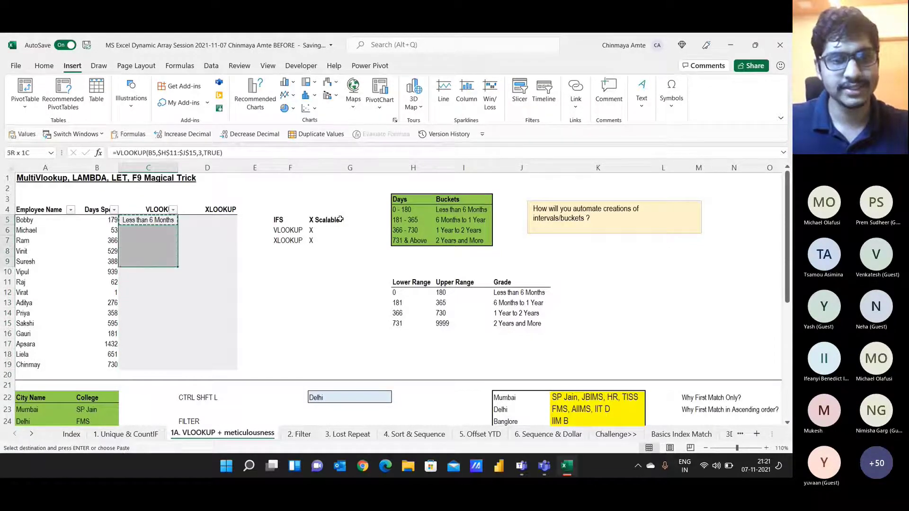
key(shift+Up)
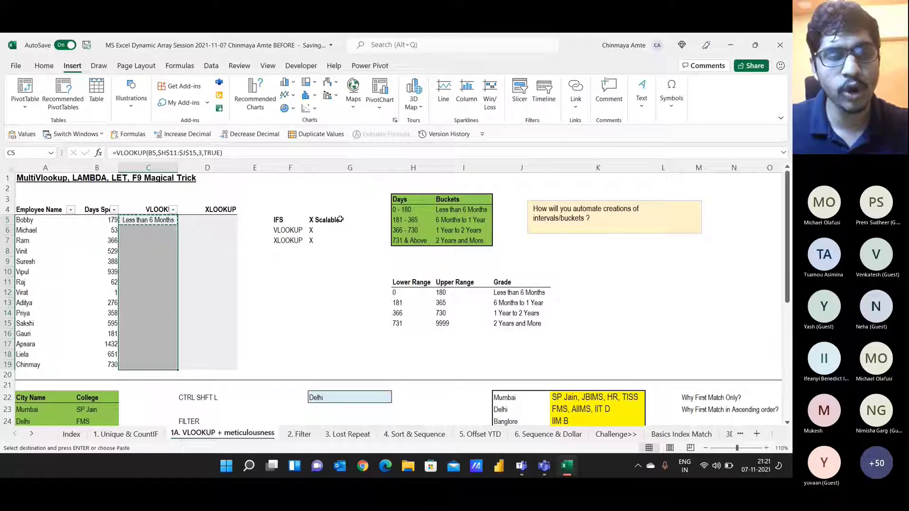
key(Return)
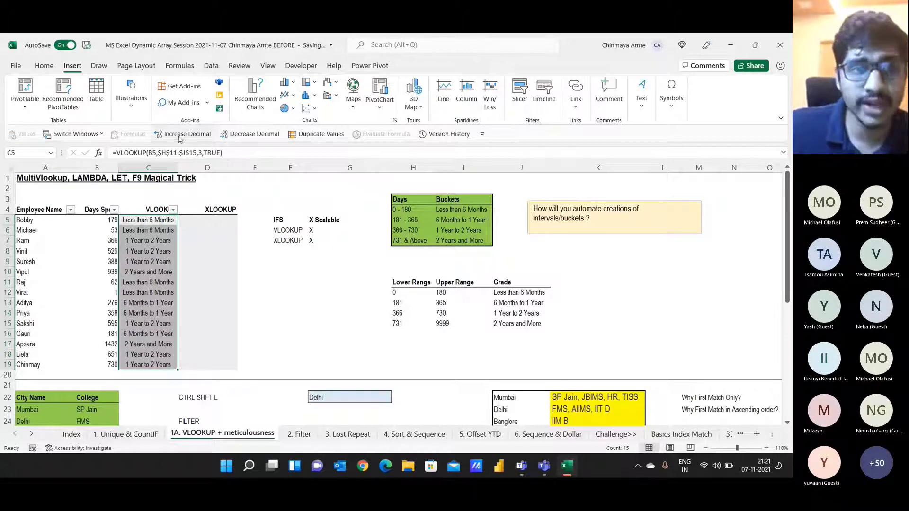
Step: Select C5, dismiss the KeyTips, and edit its VLOOKUP formula with F2
click(141, 221)
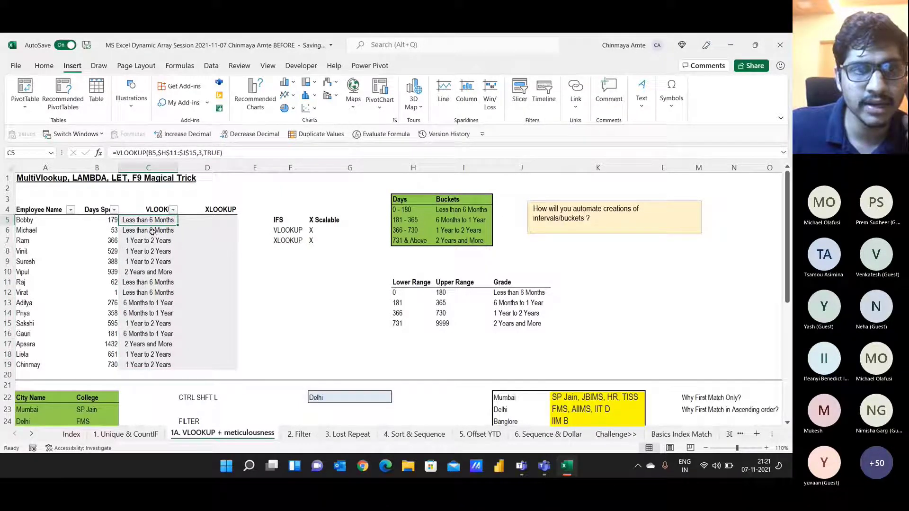
key(alt)
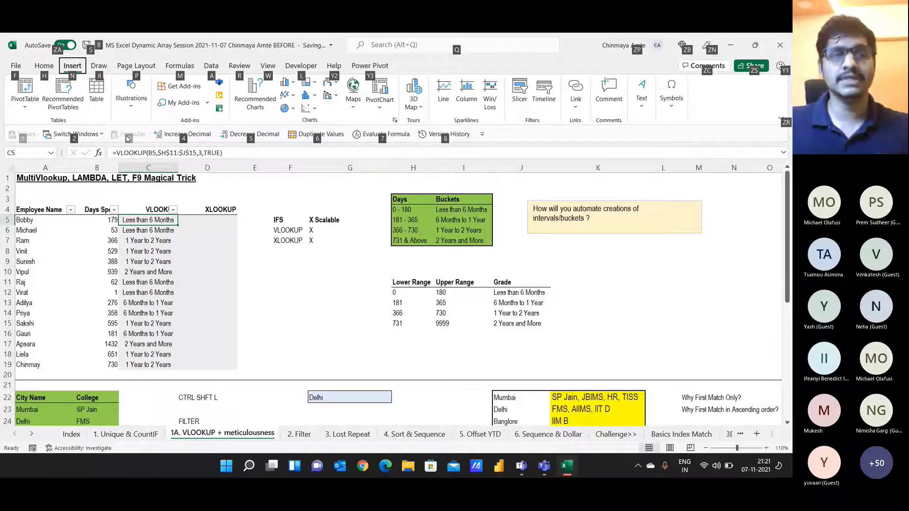
key(Escape)
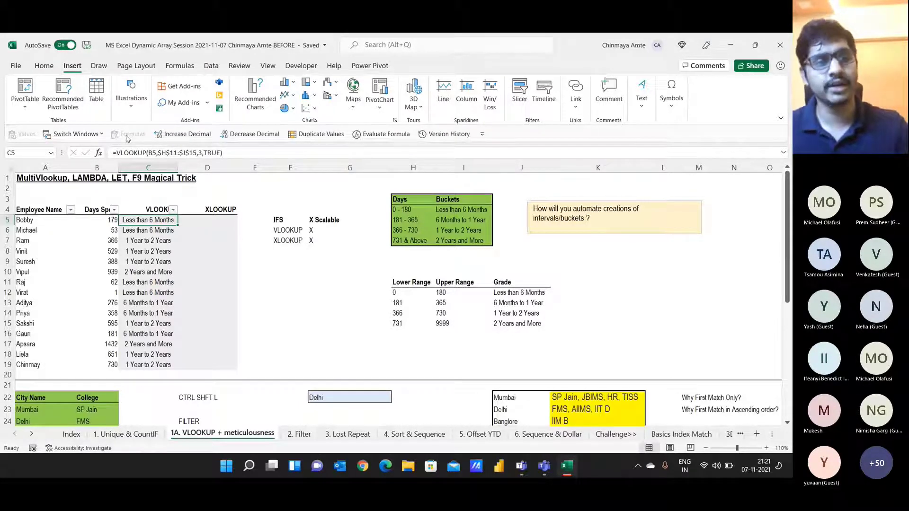
key(F2)
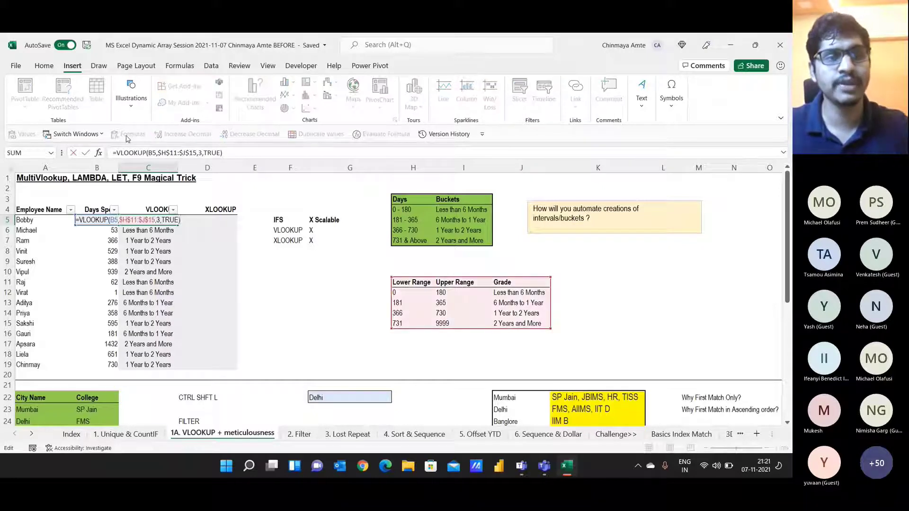
Step: Look over C5's formula without changes and briefly check the Teams chat
key(F2)
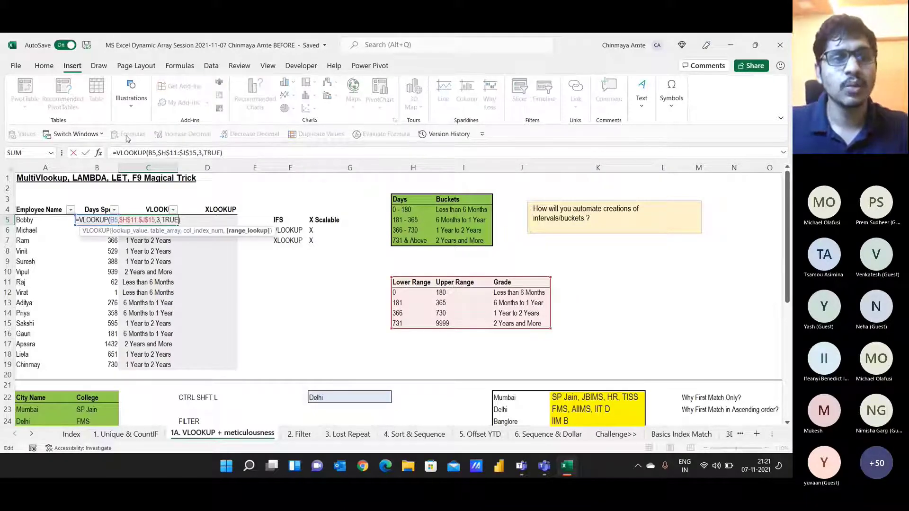
key(Left)
key(Left)
key(Left)
key(Left)
key(Left)
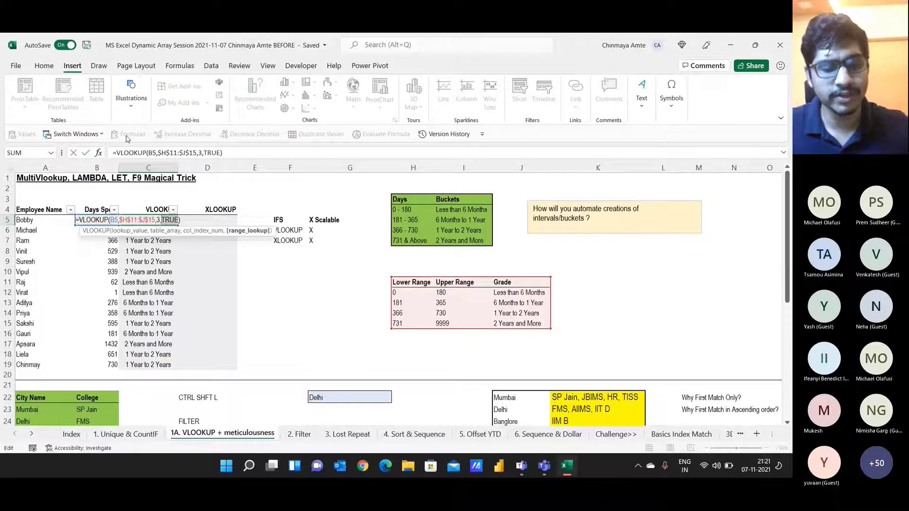
key(Escape)
key(alt+Tab)
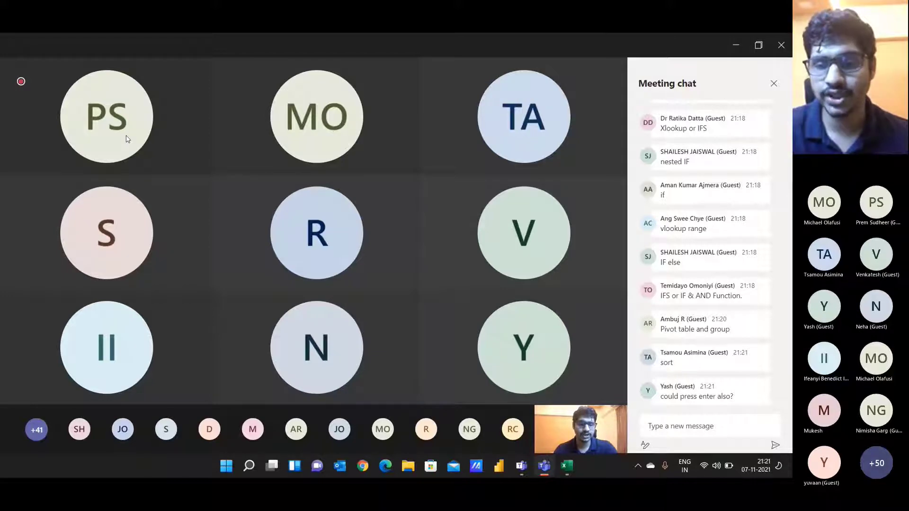
key(alt+Tab)
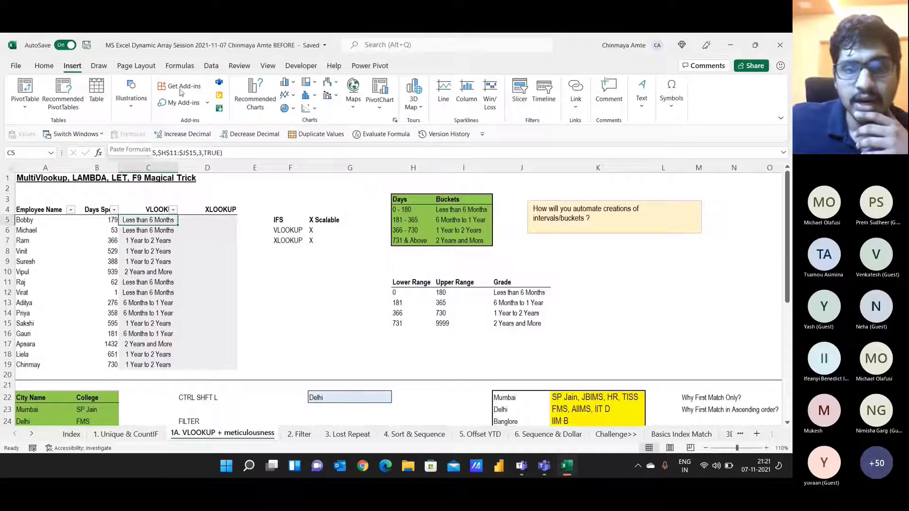
Step: Change C5's VLOOKUP match argument from TRUE to FALSE
click(401, 292)
click(98, 222)
click(151, 222)
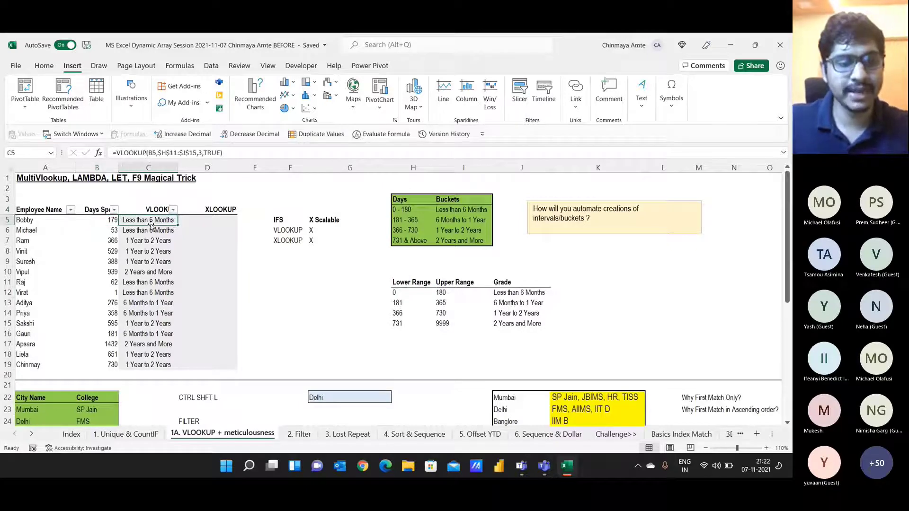
double_click(151, 225)
key(shift+Left)
key(shift+Left)
key(shift+Left)
text(FALSE)
key(Return)
Step: Paste the exact-match formula down C5:C19 and compare C7's 366 days with the table
key(ctrl+c)
key(ctrl+shift+Down)
key(Return)
key(Down)
key(Down)
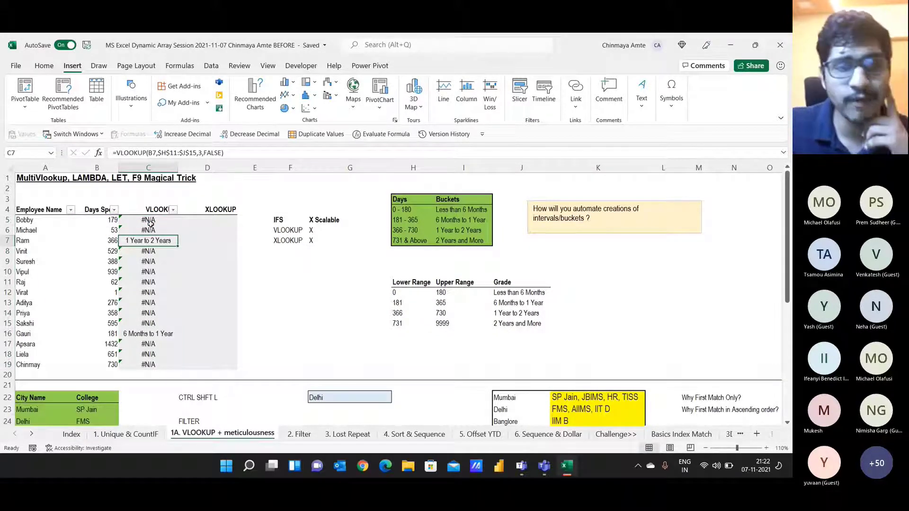
click(109, 238)
click(138, 241)
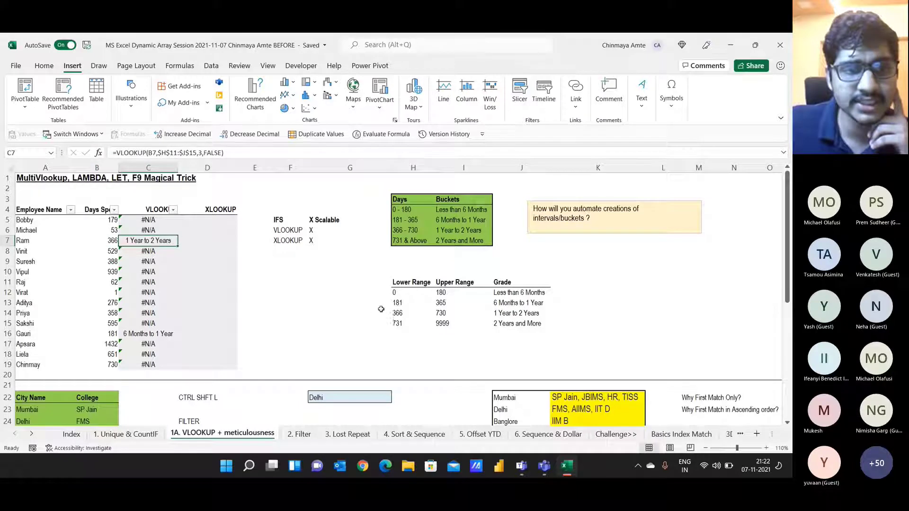
click(400, 313)
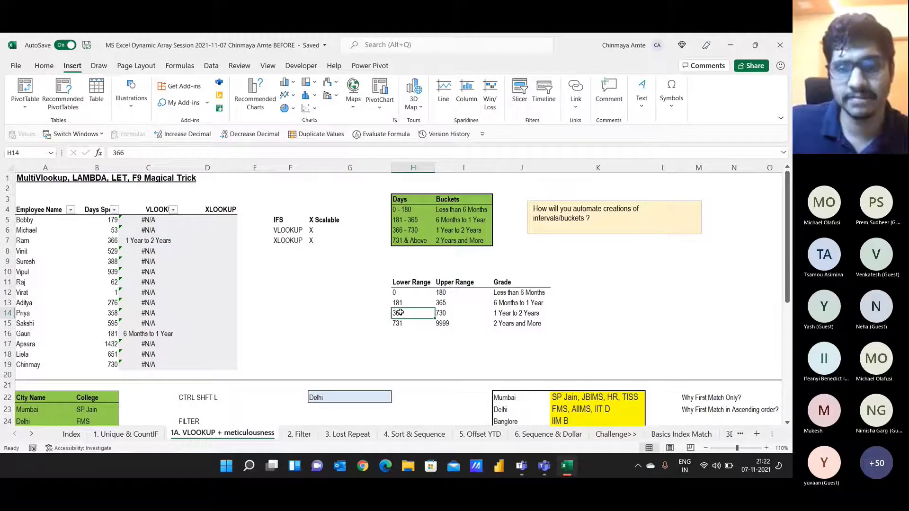
click(142, 220)
Step: Switch C5's match argument back to TRUE and paste the formula into C5:C19
key(ctrl+z)
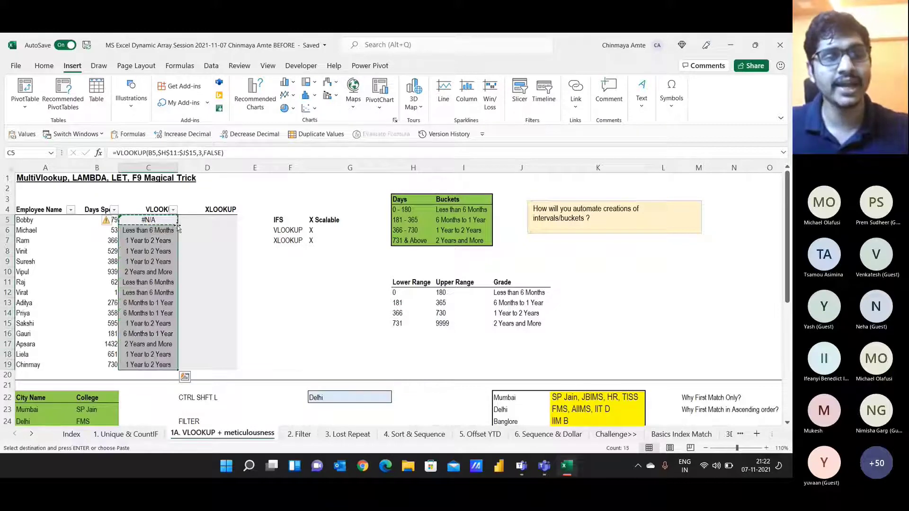
double_click(212, 153)
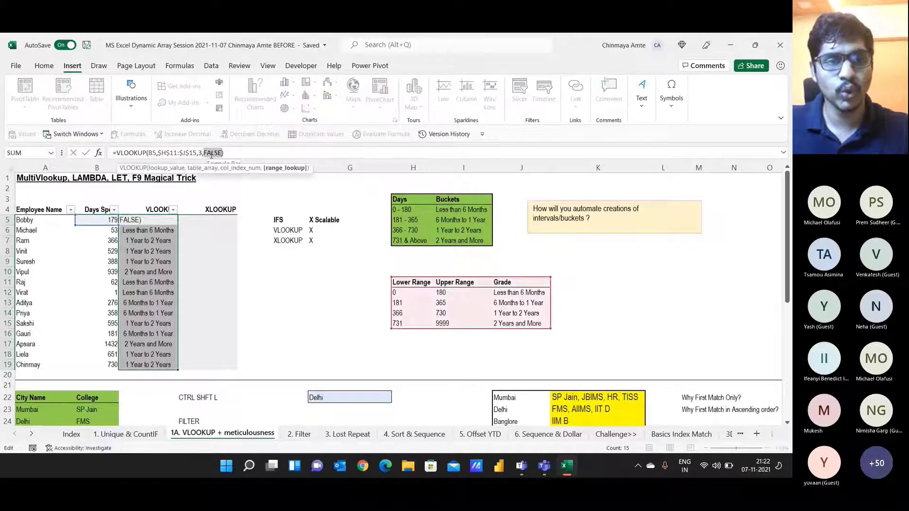
text(True)
key(Return)
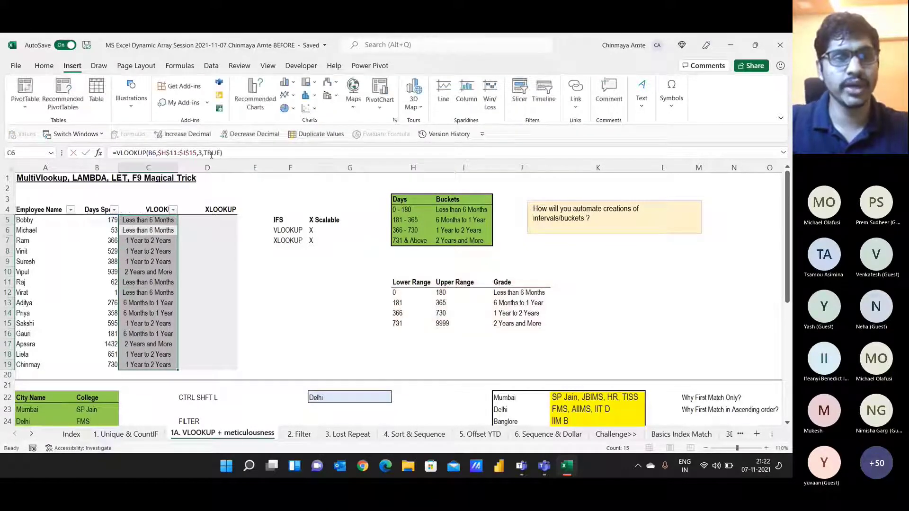
key(Up)
key(Down)
key(Up)
key(ctrl+c)
key(ctrl+shift+Down)
key(Return)
Step: Compare the grade bands 0 and 181–365 with the results, then check the Teams chat
key(Down)
key(F1)
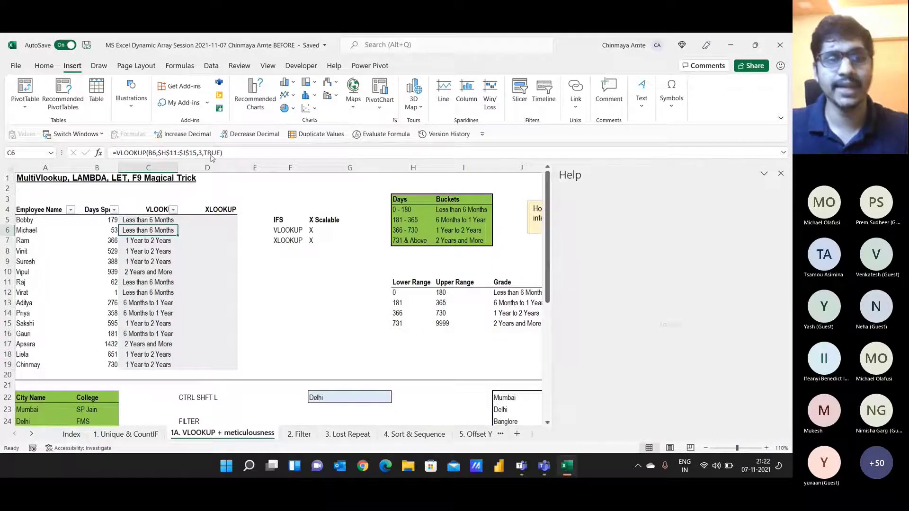
click(781, 173)
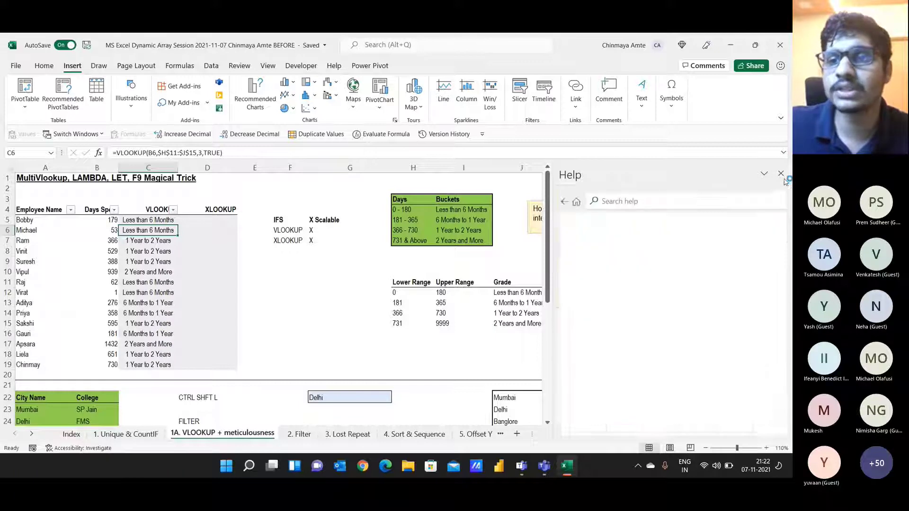
click(415, 292)
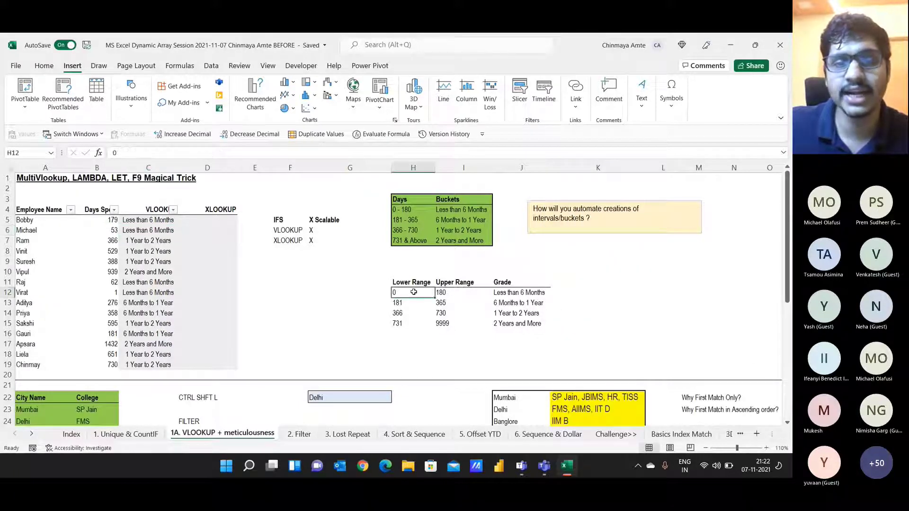
click(527, 292)
click(409, 301)
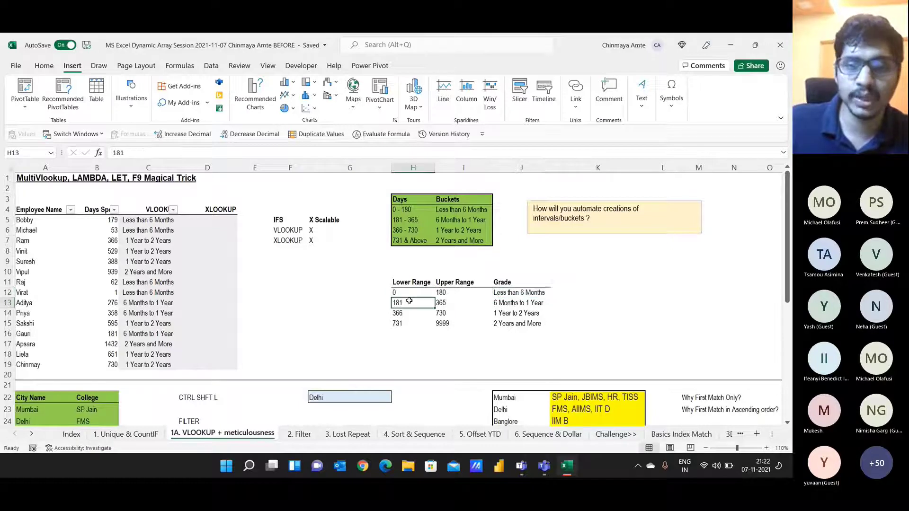
click(446, 299)
click(522, 308)
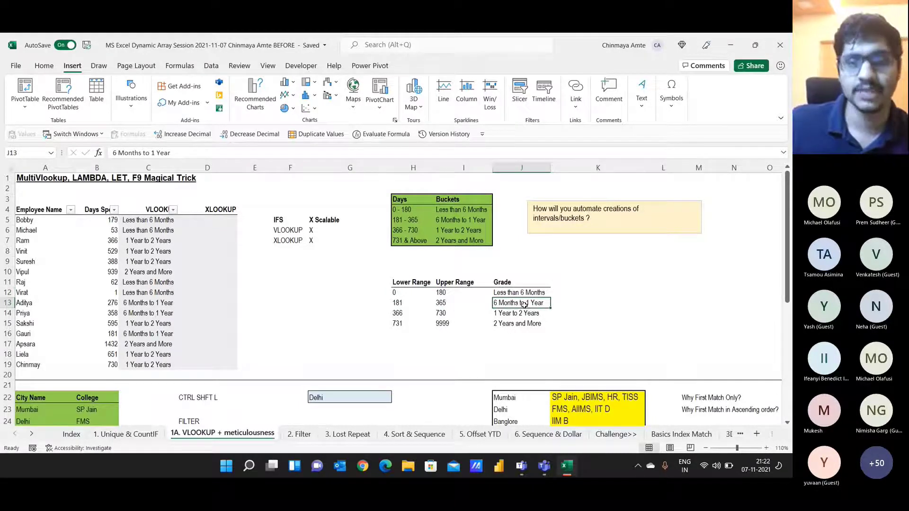
click(161, 220)
drag(157, 232, 138, 367)
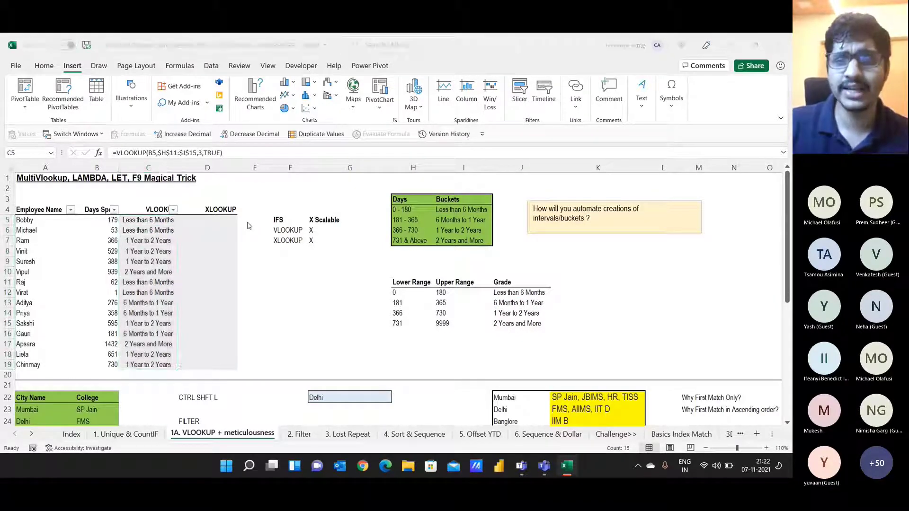
key(alt+Tab)
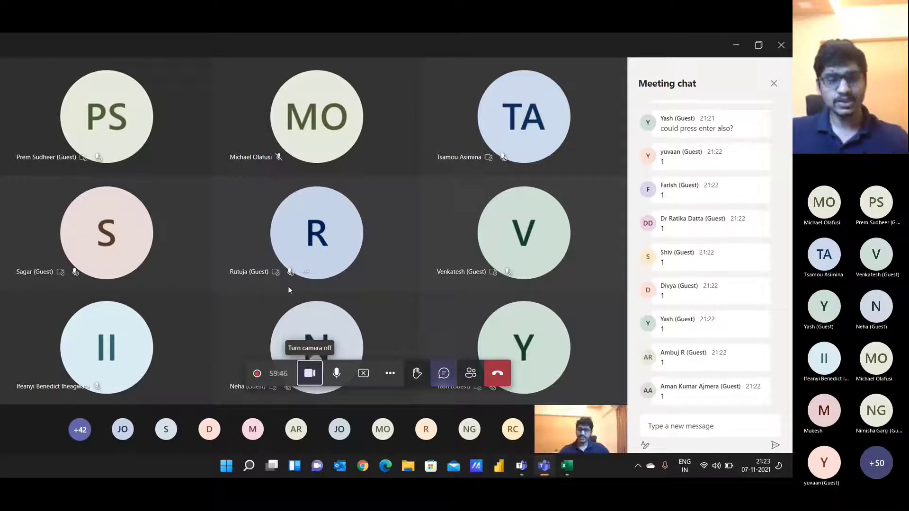
key(alt+Tab)
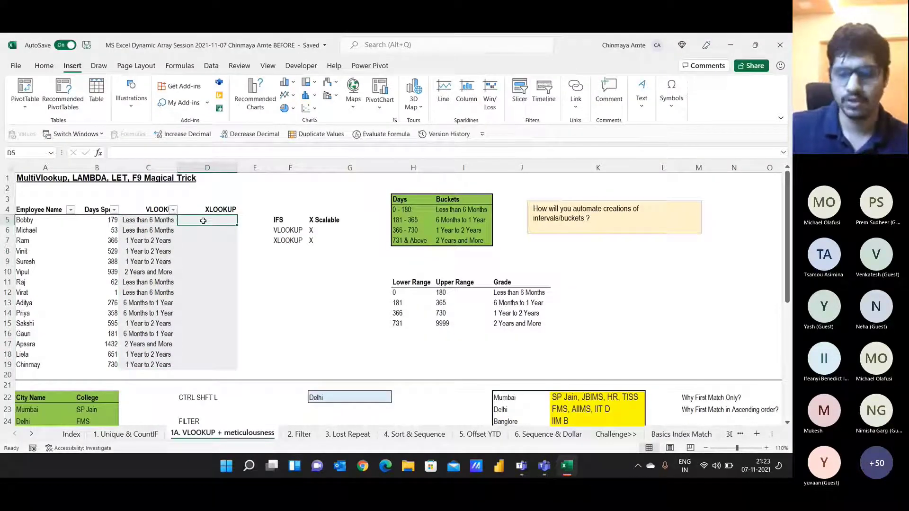
Step: Start D5's XLOOKUP on B5 with lookup array $H$11:$H$15 and return array $J$11:$J$15
text(=xl)
key(Tab)
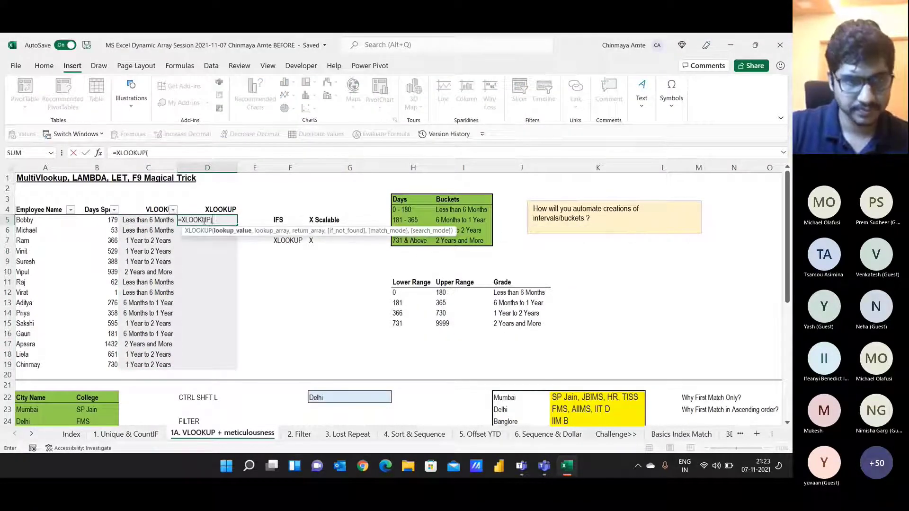
key(Left)
key(Left)
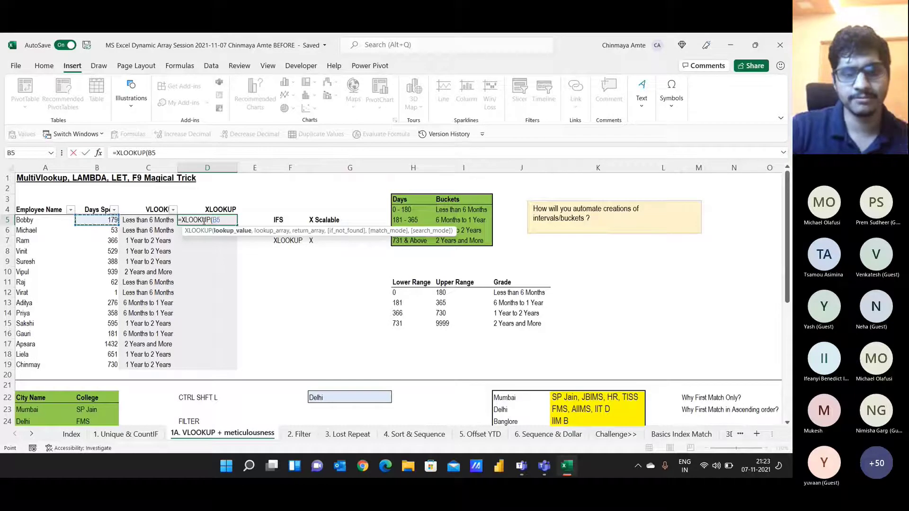
text(,)
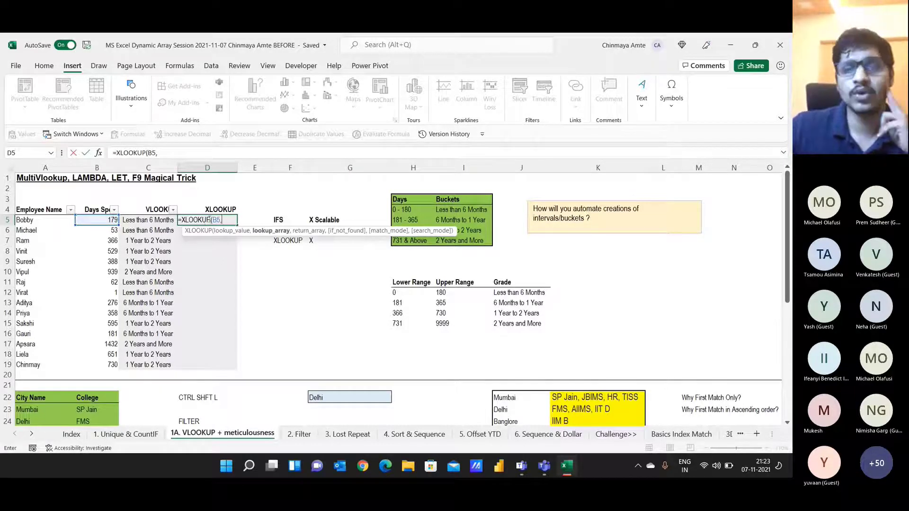
click(404, 292)
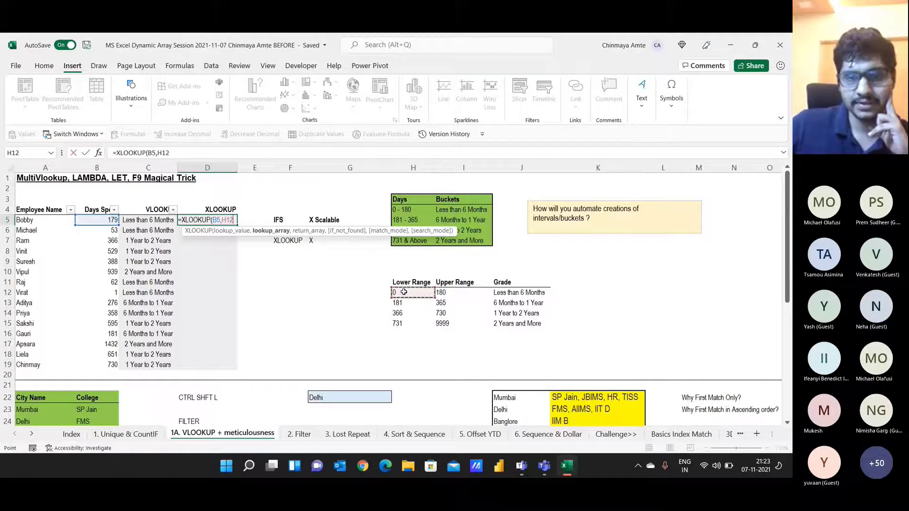
drag(405, 282, 405, 320)
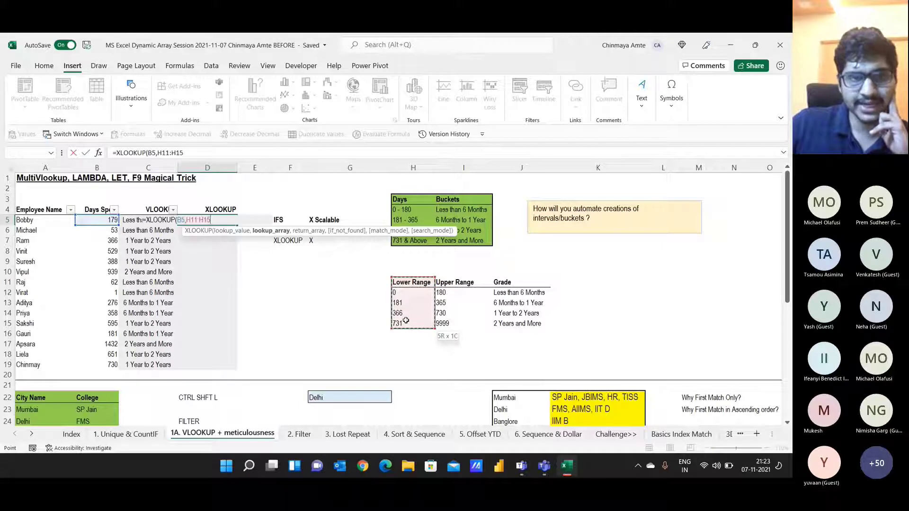
key(F4)
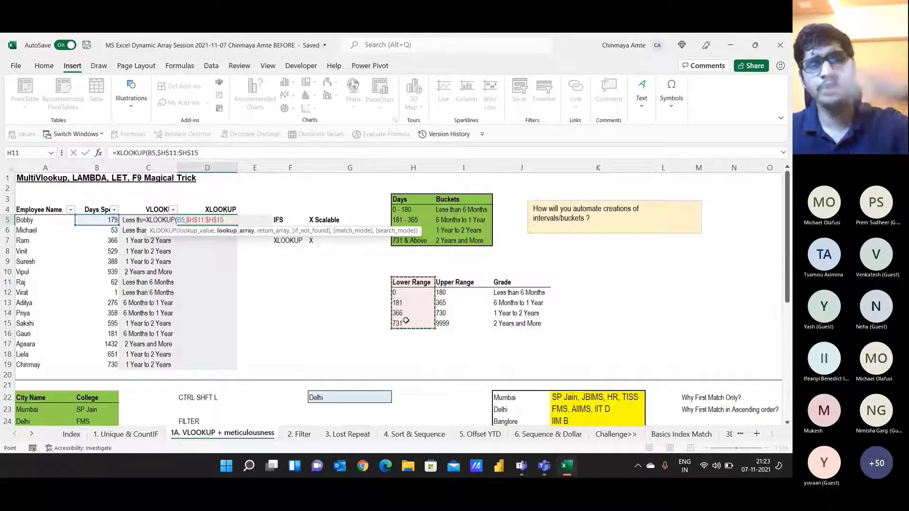
text(,)
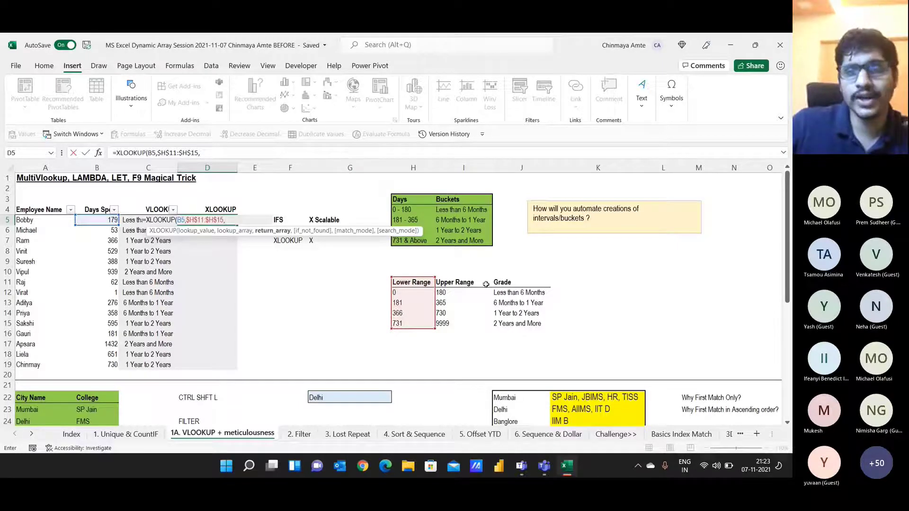
drag(511, 283, 512, 322)
key(F4)
Step: Finish the XLOOKUP with "na" if not found and match mode -1
text(,)
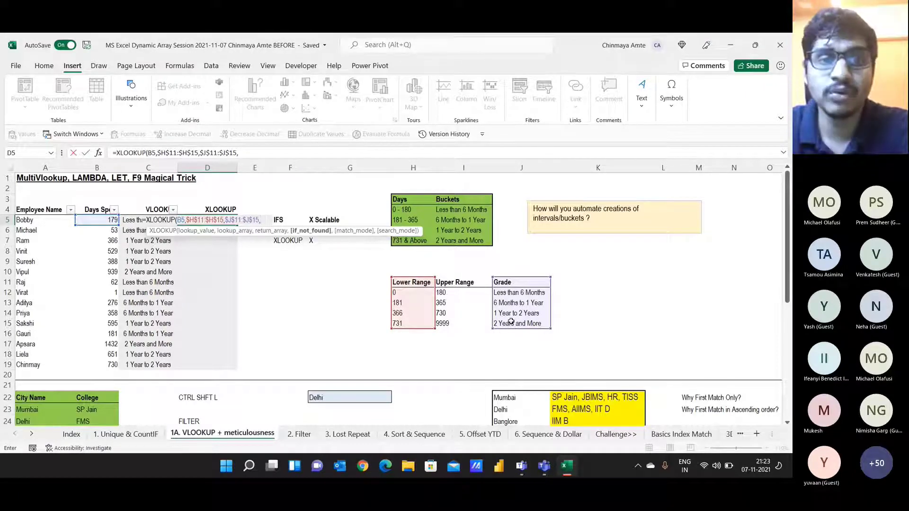
text("ma)
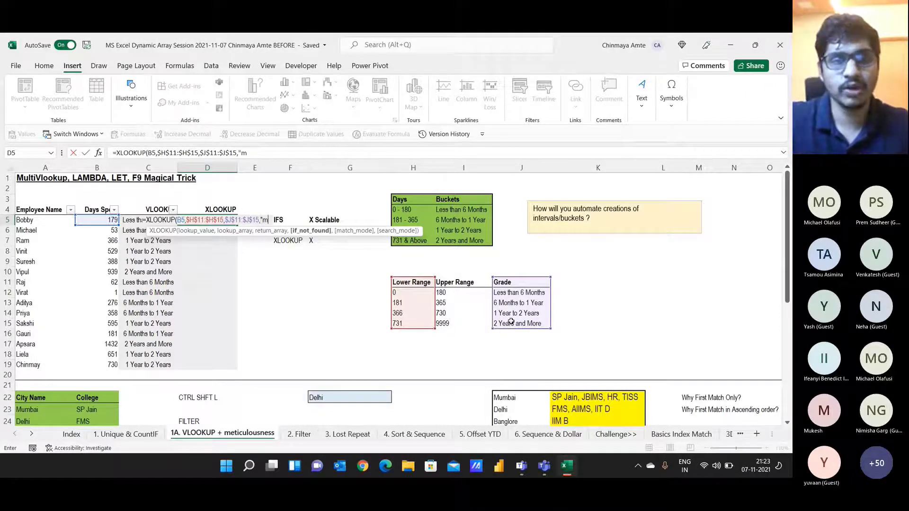
key(BackSpace)
key(BackSpace)
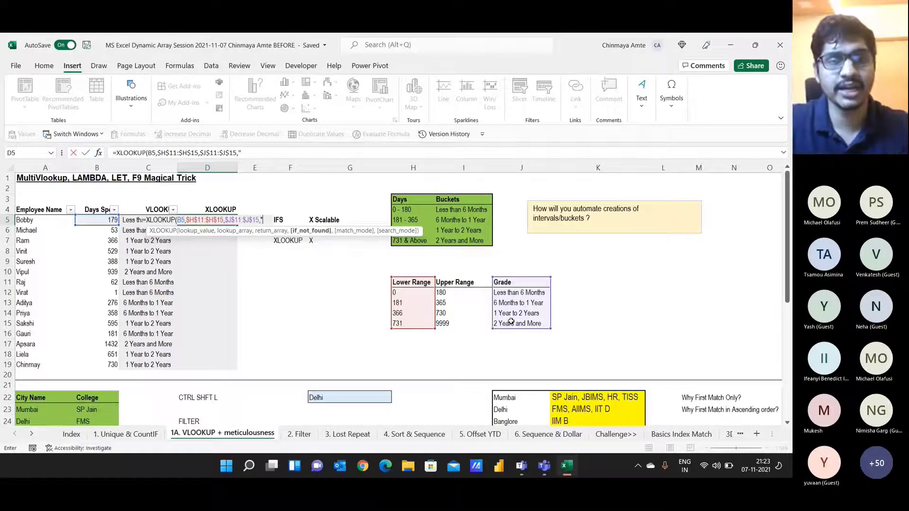
text(na",)
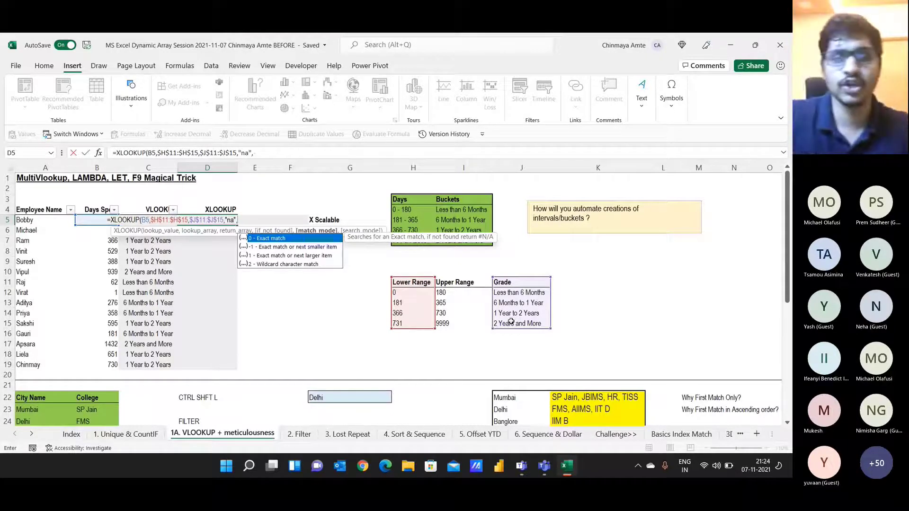
text(1))
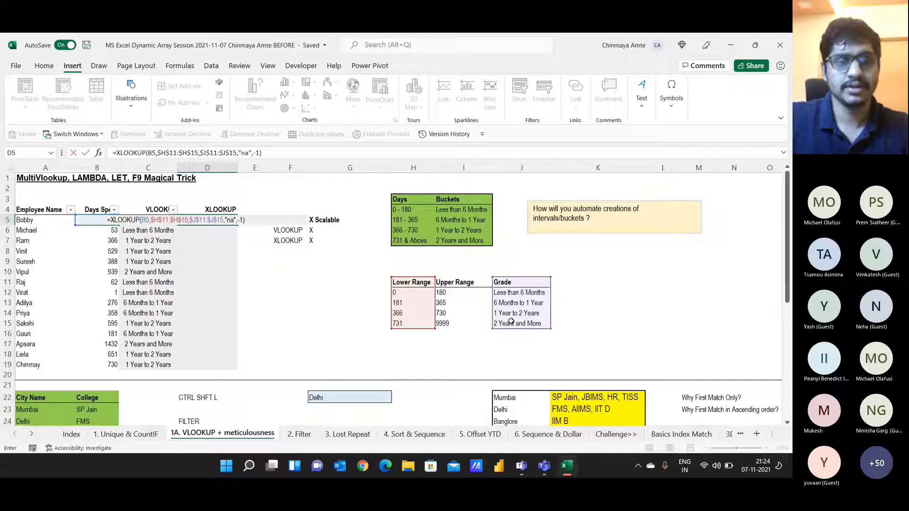
key(ctrl+Return)
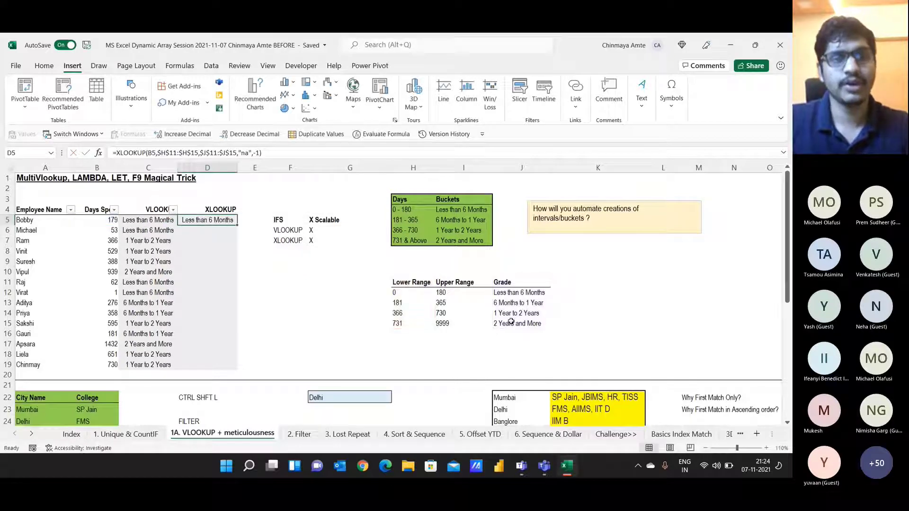
Step: Copy the D5 XLOOKUP down to D19, then clear the results in D5:D19
key(ctrl+c)
key(shift+Down)
key(shift+Down)
key(shift+Down)
key(shift+Down)
key(shift+Down)
key(shift+Down)
key(shift+Down)
key(shift+Down)
key(shift+Down)
key(shift+Down)
key(shift+Down)
key(shift+Down)
key(shift+Down)
key(shift+Down)
key(shift+Down)
key(shift+Up)
key(ctrl+v)
key(Escape)
key(Up)
key(Down)
key(F2)
key(Escape)
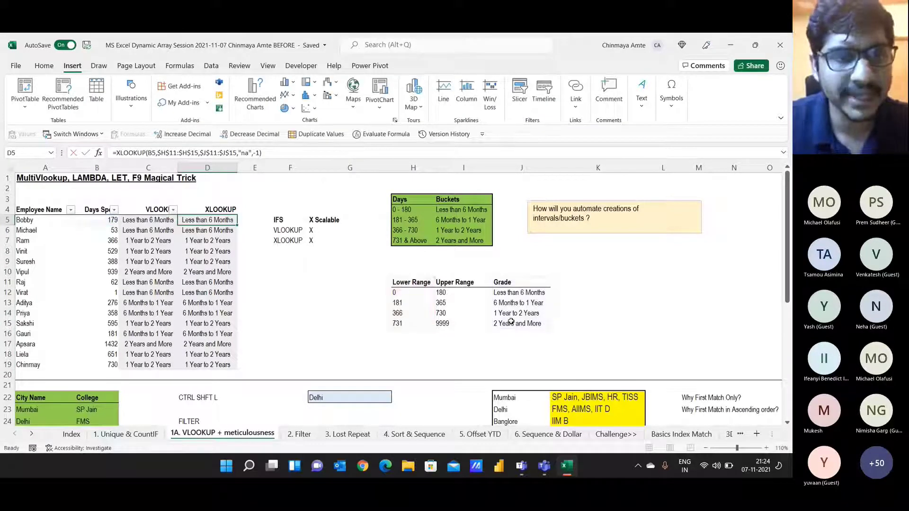
key(ctrl+shift+Down)
key(Delete)
Step: Re-enter =XLOOKUP(B5,$H$11:$H$15,$J$11:$J$15,,-1) in D5, leaving if_not_found empty
key(Up)
key(Down)
text(=xl)
key(Tab)
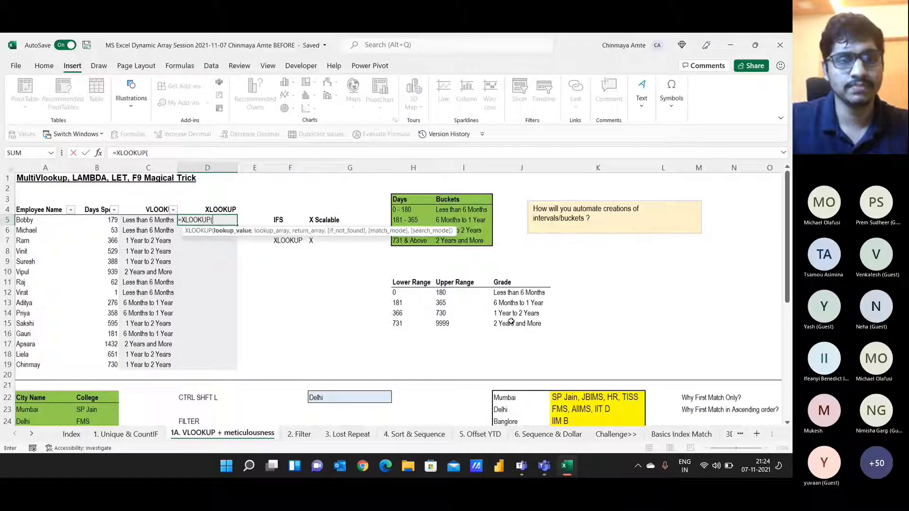
key(Left)
key(Left)
text(,)
drag(407, 283, 405, 321)
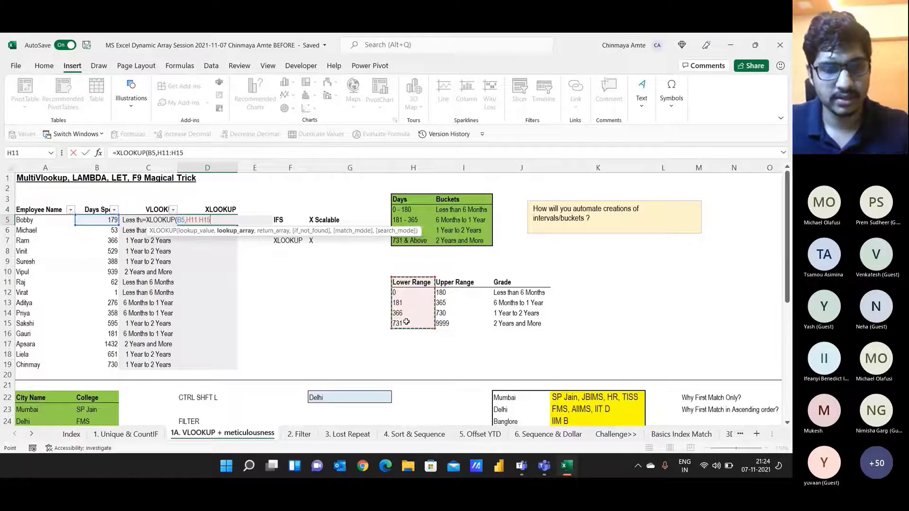
key(F4)
text(,)
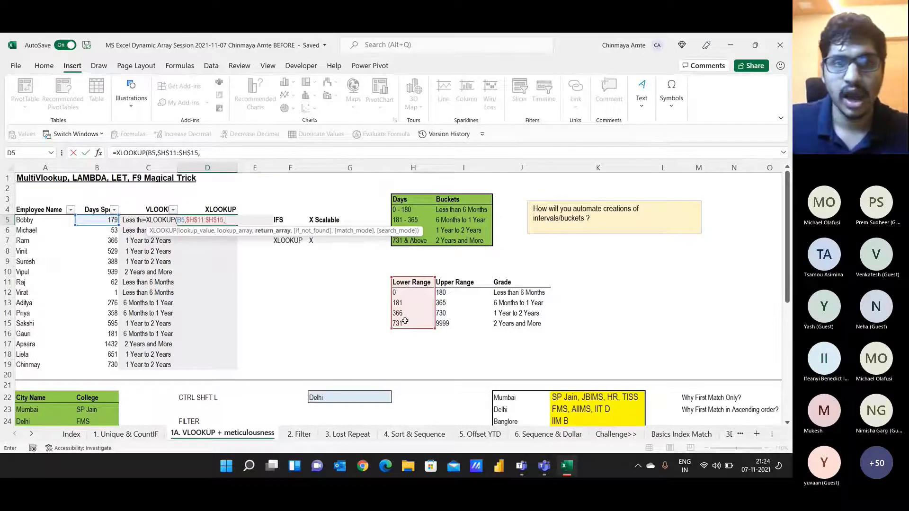
drag(500, 283, 514, 322)
key(F4)
text(,)
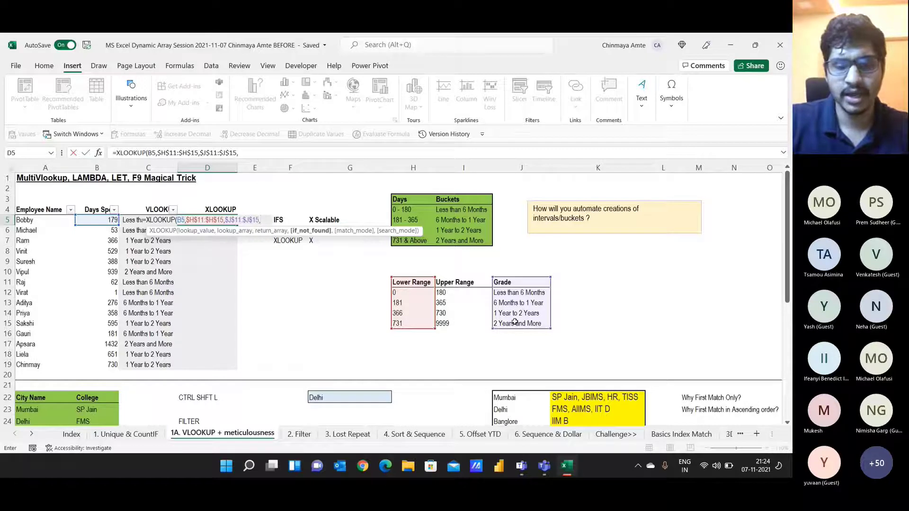
text(,-1)
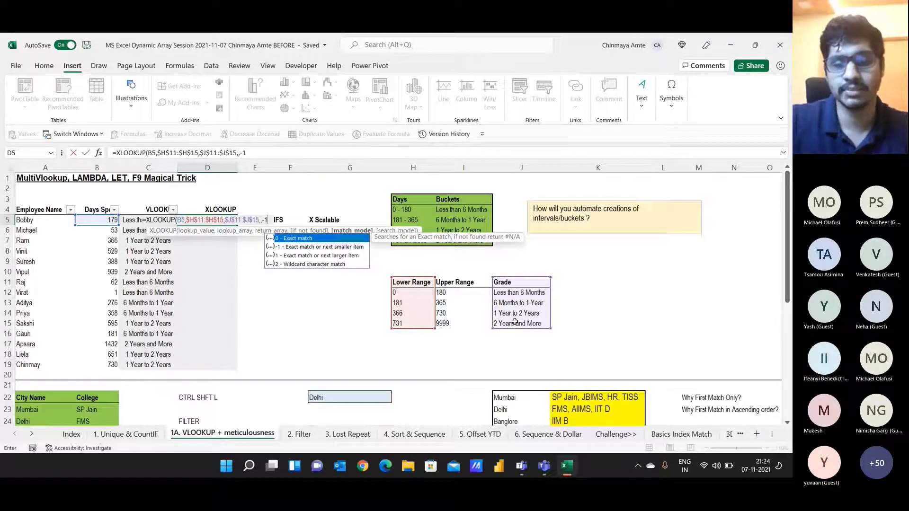
text())
key(Return)
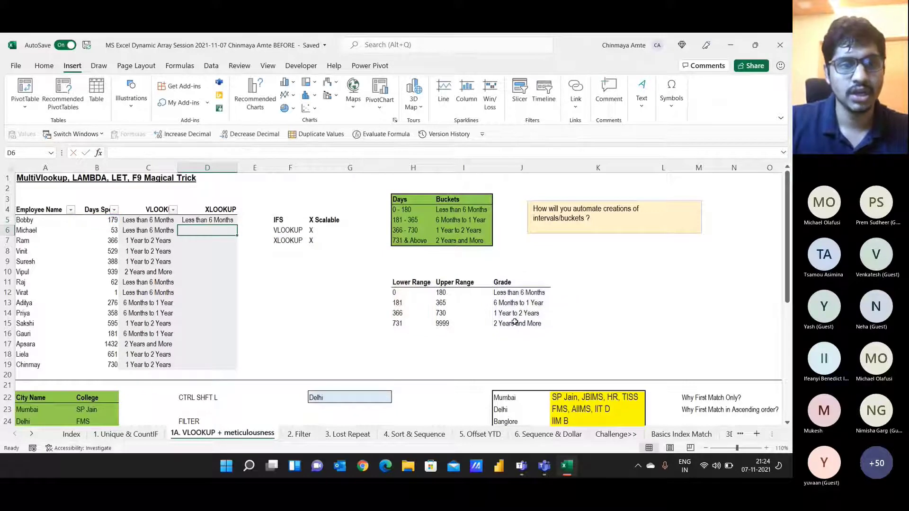
Step: Fill the D5 formula down through D5:D19
key(Up)
key(ctrl+shift+Down)
key(ctrl+d)
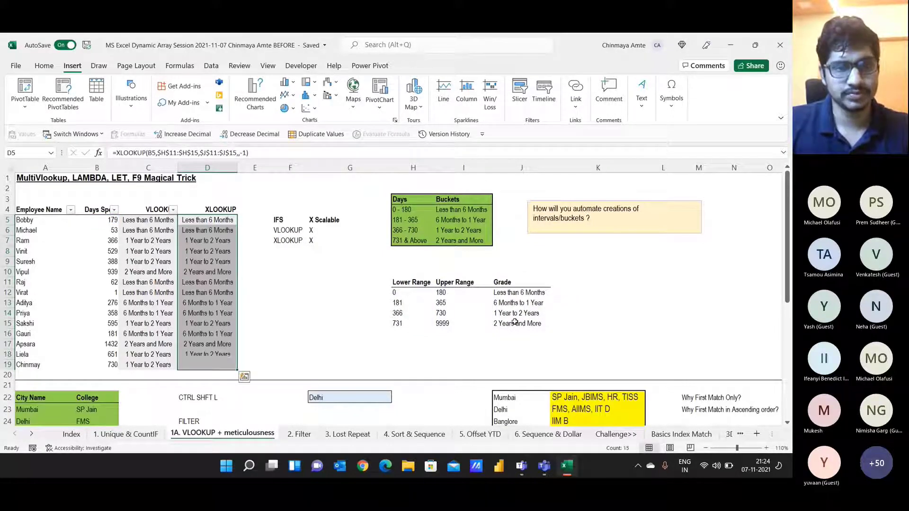
Step: Post the D5 XLOOKUP formula in the Teams meeting chat and jump to the newest messages
key(alt+Tab)
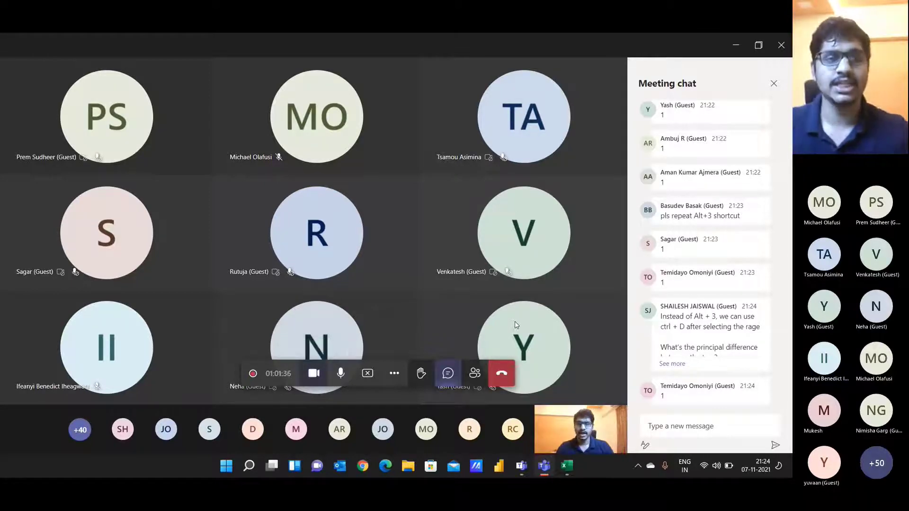
key(alt+Tab)
key(F2)
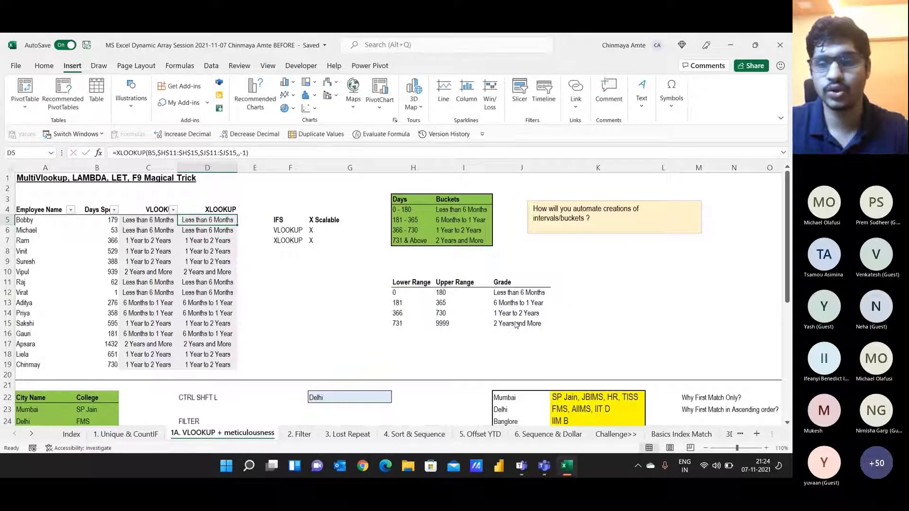
key(alt+Tab)
click(692, 428)
key(ctrl+v)
key(Return)
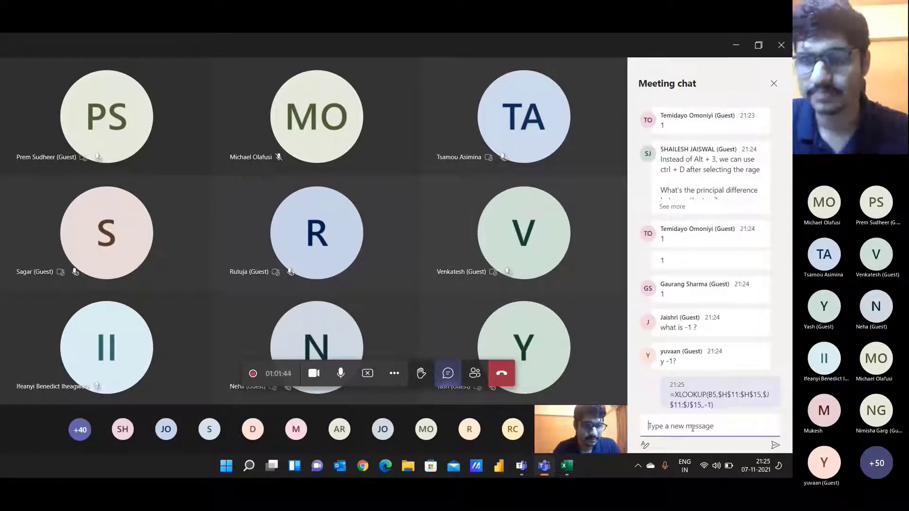
key(alt+Tab)
key(alt+Tab)
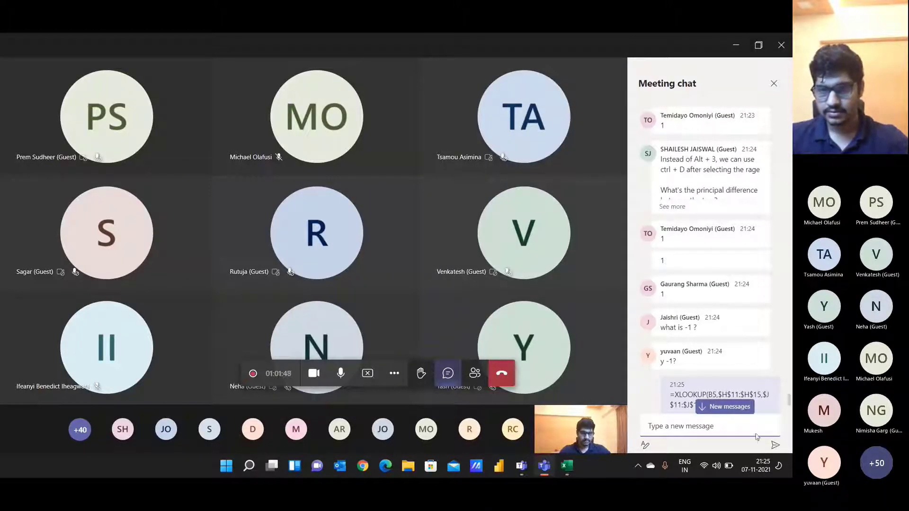
click(710, 406)
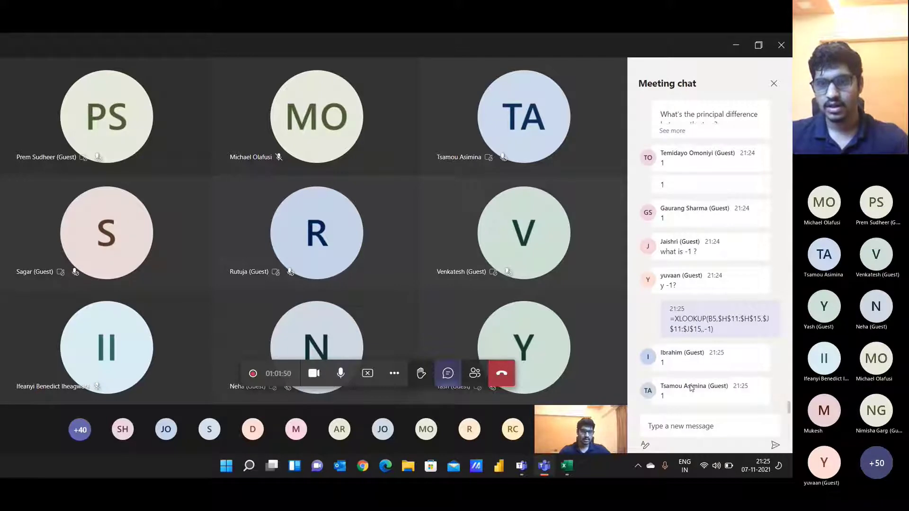
key(alt+Tab)
Step: Retype -1 as D5's XLOOKUP match_mode and re-enter the formula across D5:D19
key(F2)
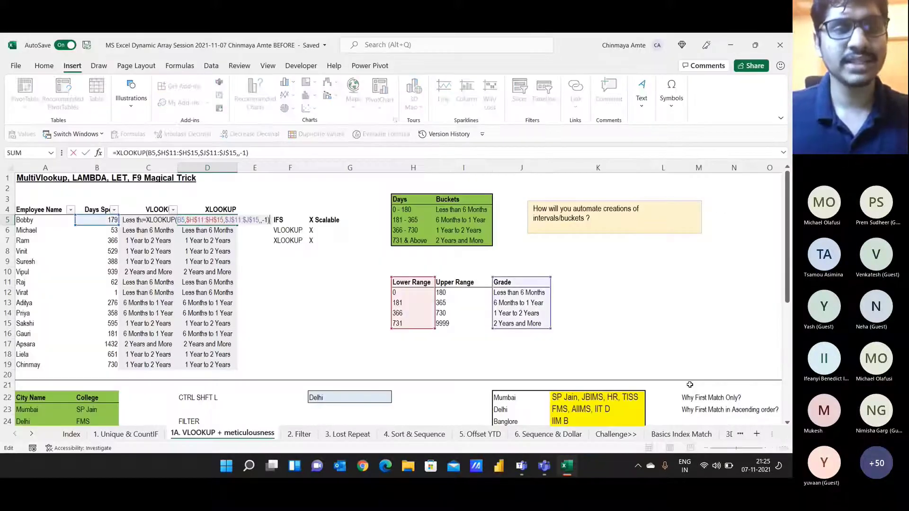
key(BackSpace)
key(BackSpace)
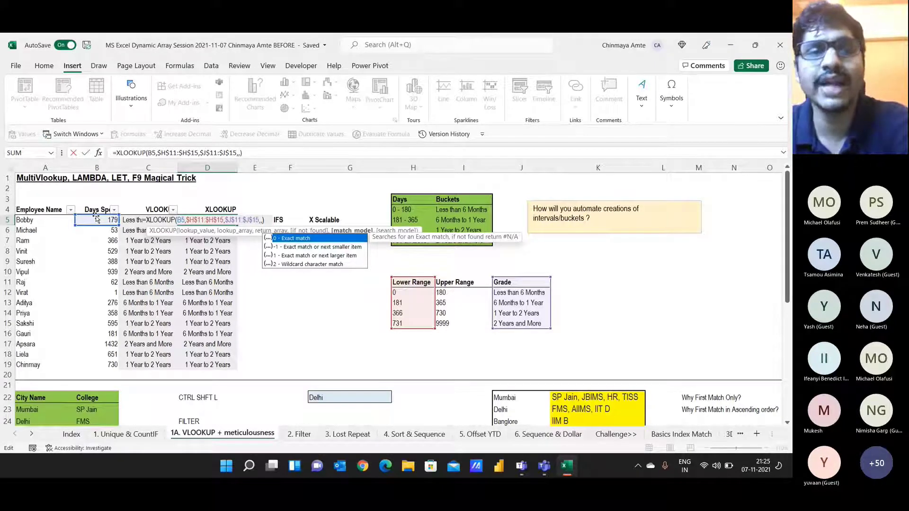
text(-1)
key(ctrl+Return)
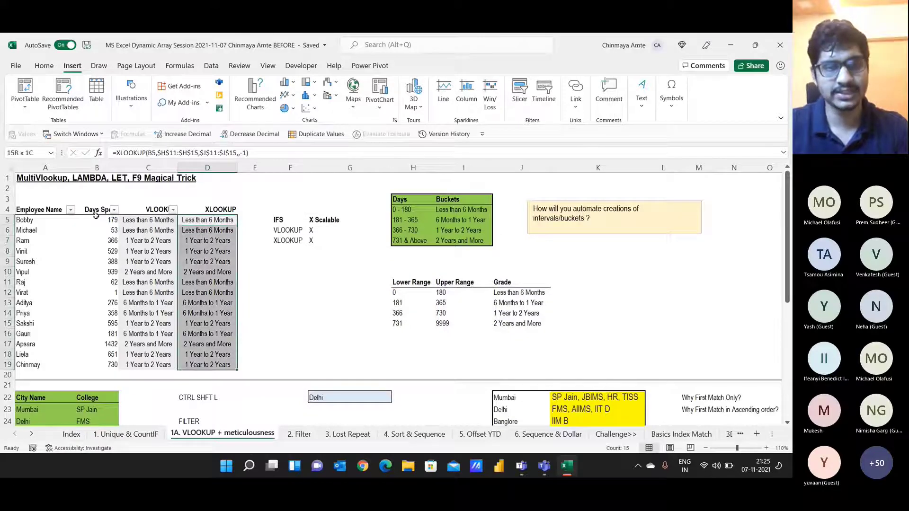
Step: Scroll the Teams meeting chat down to the newest questions about match modes -1, 0 and 2
key(alt+Tab)
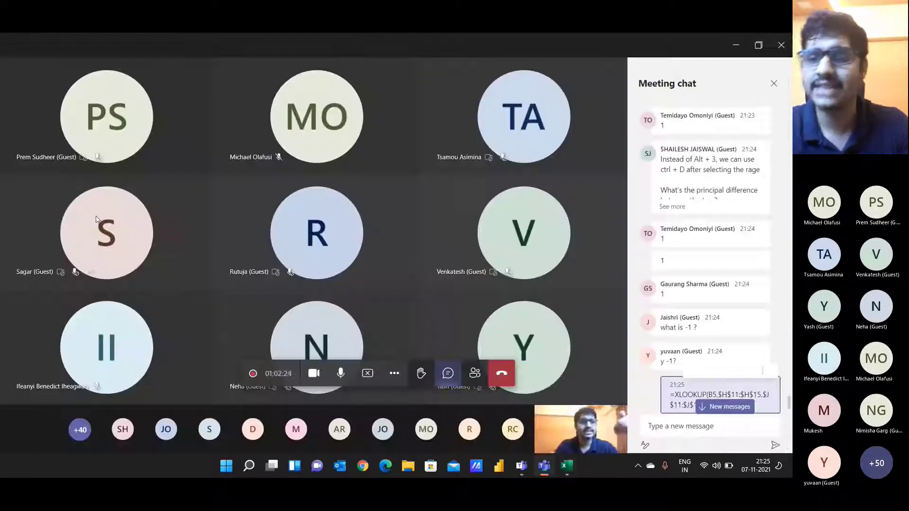
key(alt+Tab)
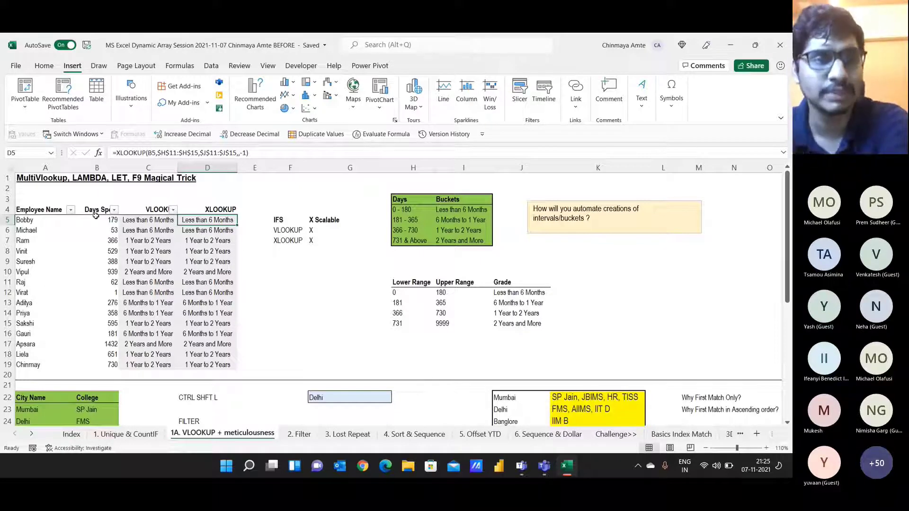
key(alt+Tab)
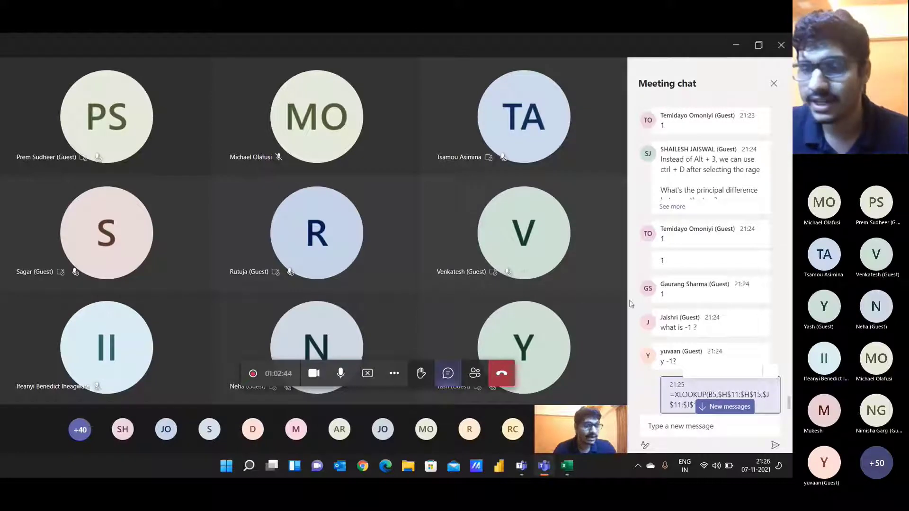
scroll(653, 341, down, 3)
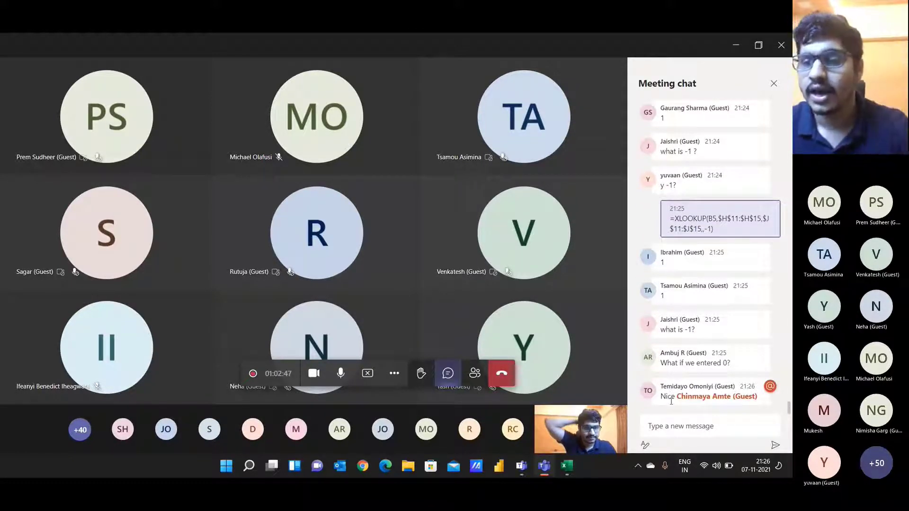
key(alt+Tab)
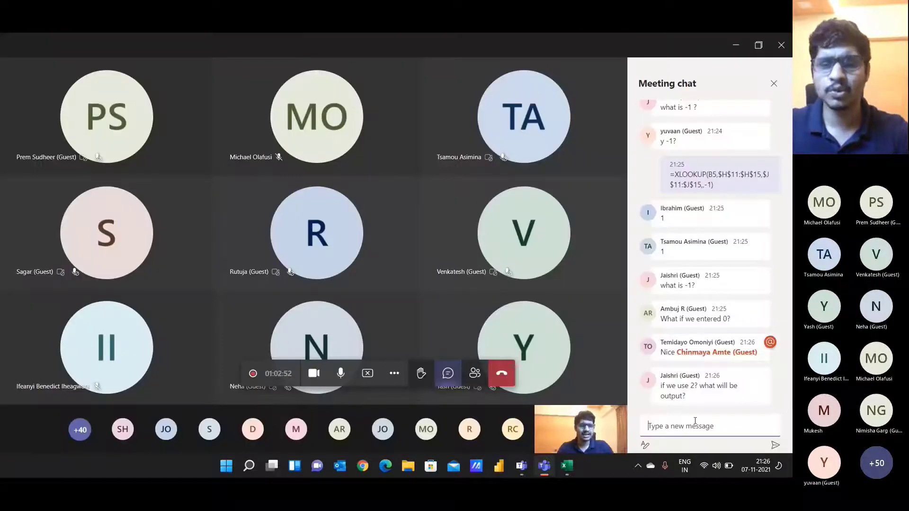
key(alt+Tab)
Step: Turn off the employee table's filter arrows and select the VLOOKUP and XLOOKUP columns
key(Up)
key(ctrl+shift+Right)
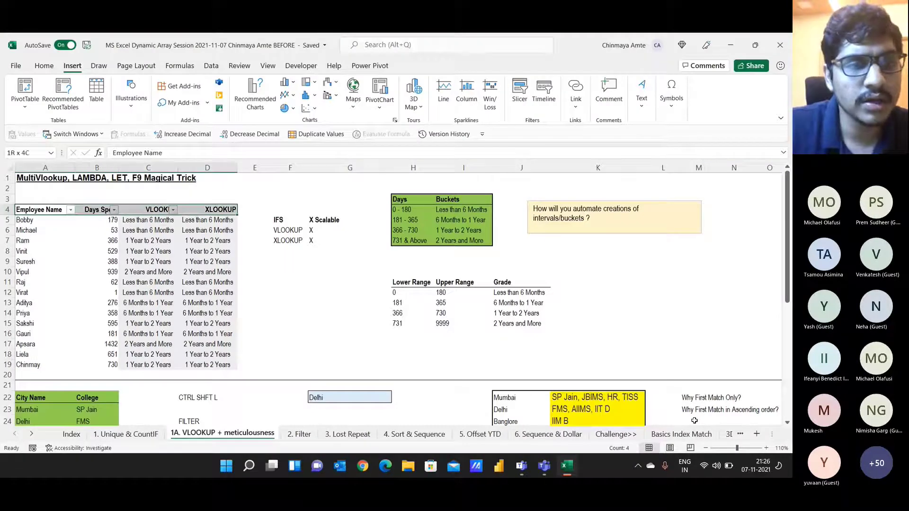
key(ctrl+shift+Down)
key(ctrl+shift+l)
key(Right)
key(Right)
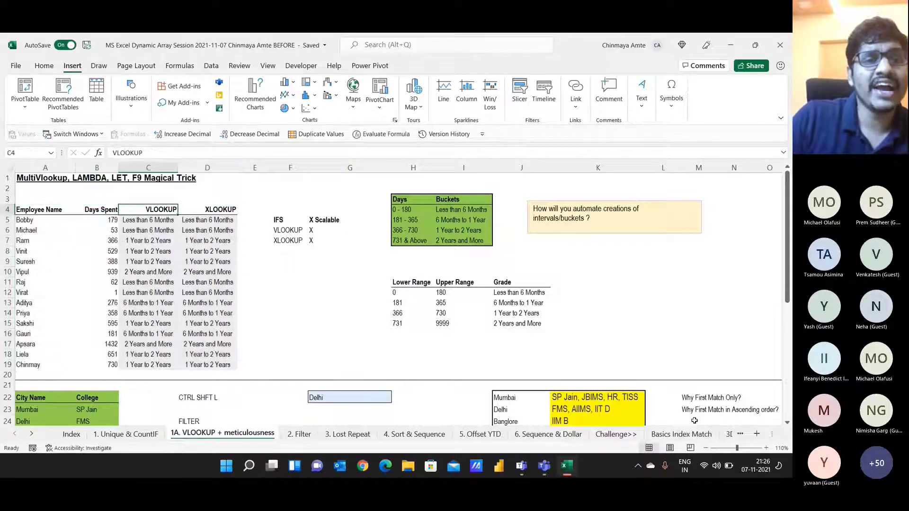
key(ctrl+shift+Down)
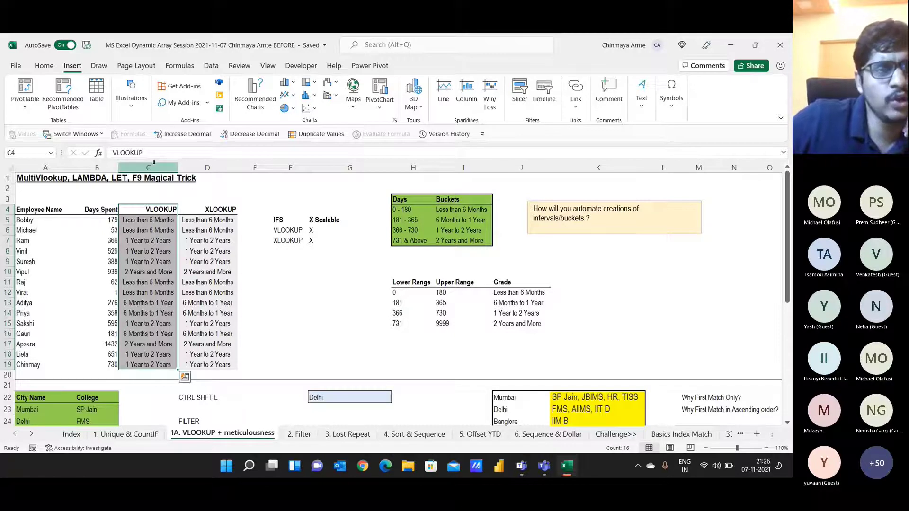
click(210, 208)
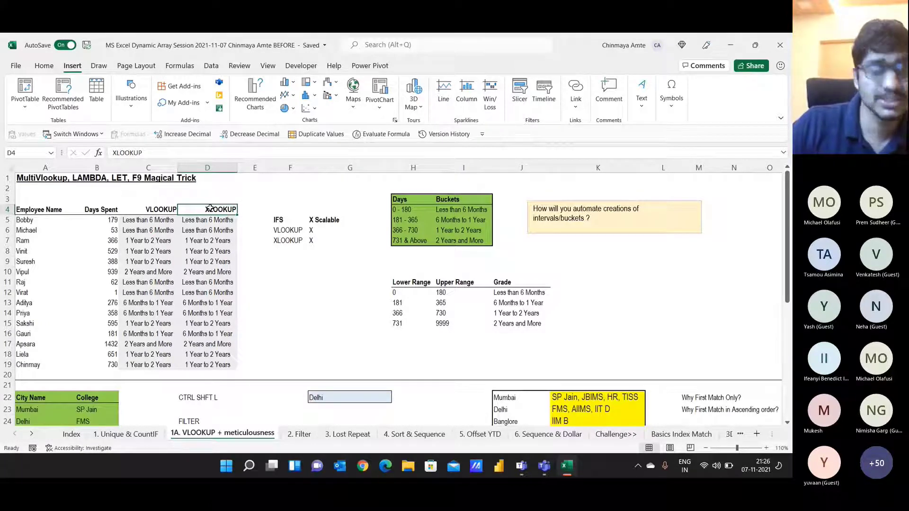
key(Down)
key(Down)
key(Down)
key(Down)
key(Down)
key(Down)
key(Down)
key(Down)
key(Down)
key(Down)
key(Down)
key(Down)
key(Down)
key(Down)
key(Down)
key(Down)
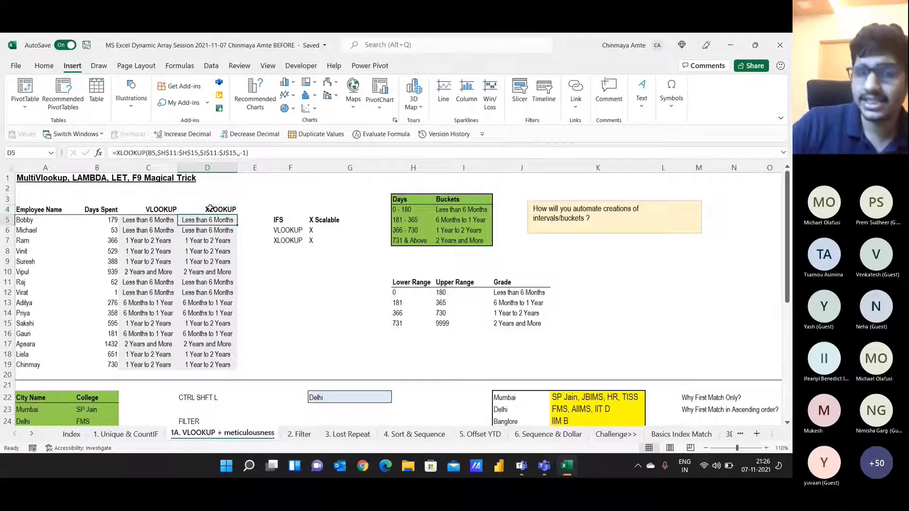
Step: Select the Lower Range / Upper Range / Grade table H11:J15 and turn on its filter
key(Up)
key(Up)
key(Up)
key(Up)
key(Up)
key(Right)
key(Right)
key(Right)
key(Right)
key(Right)
key(Right)
key(Right)
key(Left)
key(Up)
key(Up)
key(Up)
key(Up)
key(Up)
key(Left)
key(Left)
key(Down)
key(ctrl+shift+Right)
key(ctrl+shift+Down)
key(ctrl+shift+l)
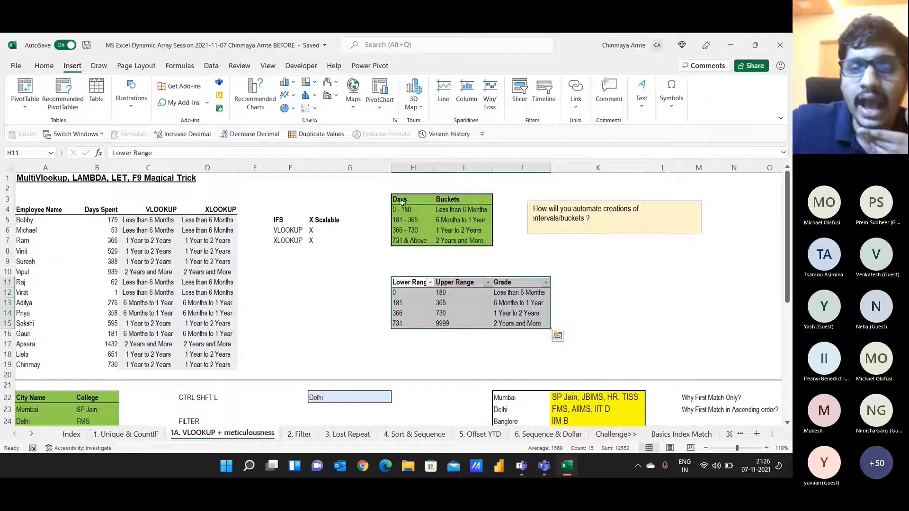
click(419, 281)
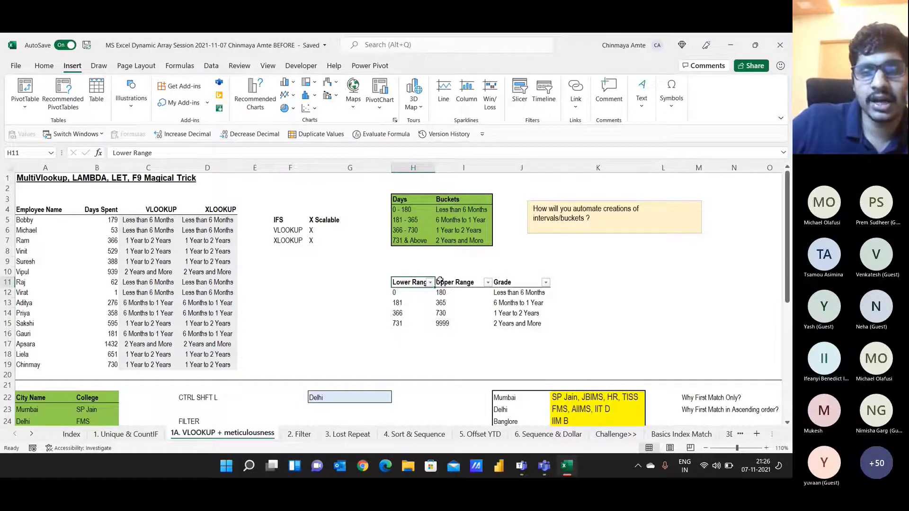
Step: Sort the Lower Range table largest to smallest and highlight the resulting #N/A VLOOKUP results
click(430, 283)
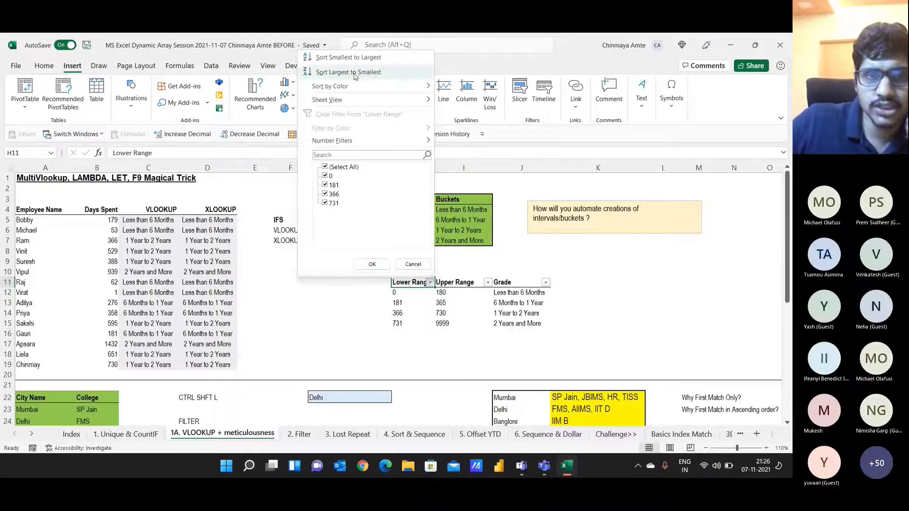
click(419, 295)
drag(415, 292, 412, 325)
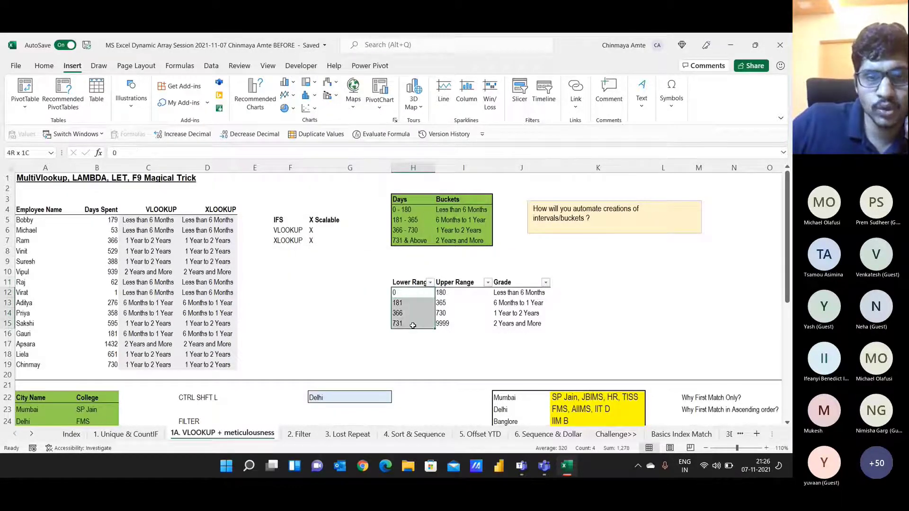
click(415, 281)
click(430, 283)
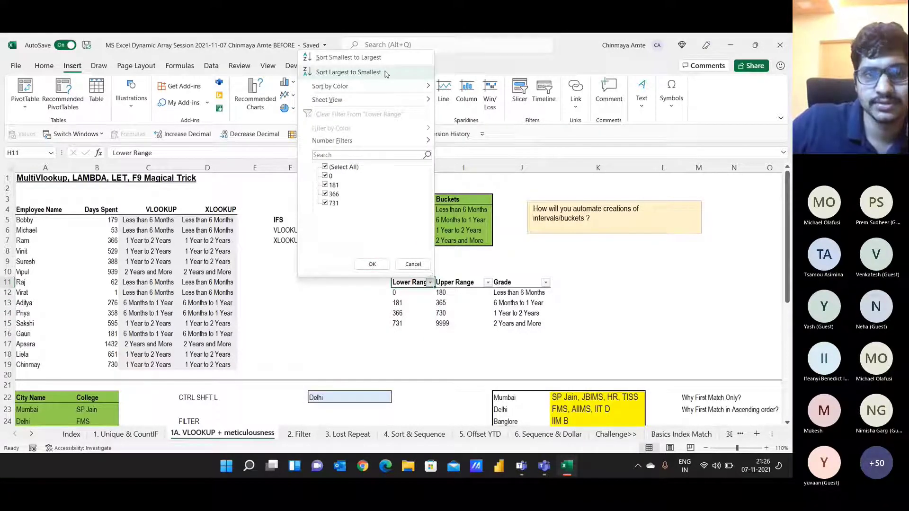
click(349, 72)
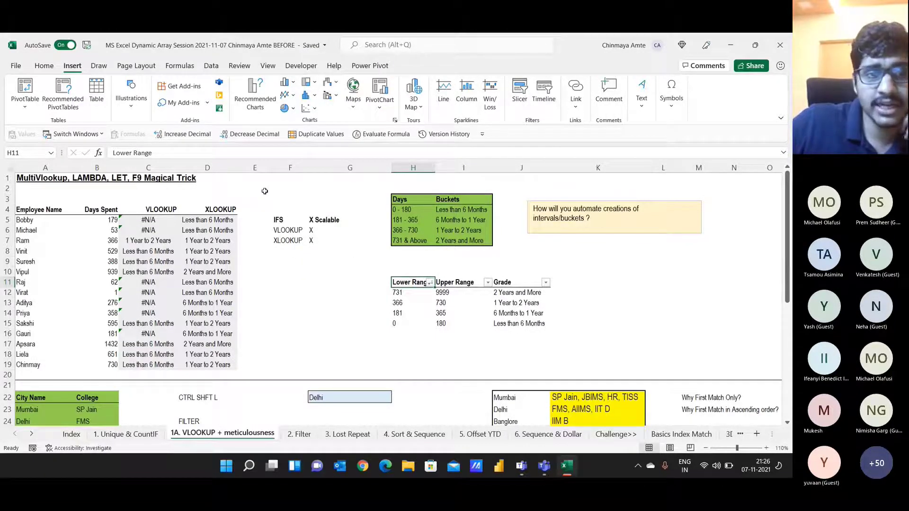
drag(148, 219, 141, 368)
drag(151, 220, 165, 230)
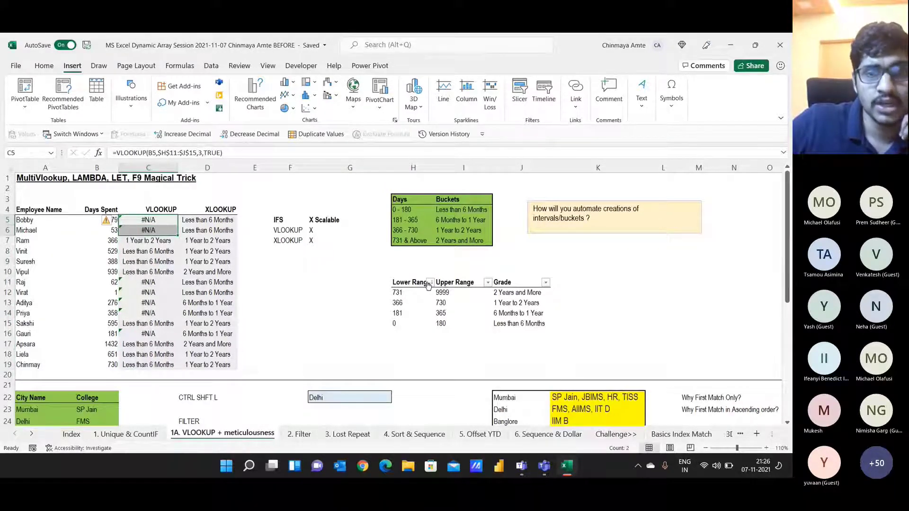
Step: Undo and redo the descending sort, then select the VLOOKUP column C4:C19
key(ctrl+z)
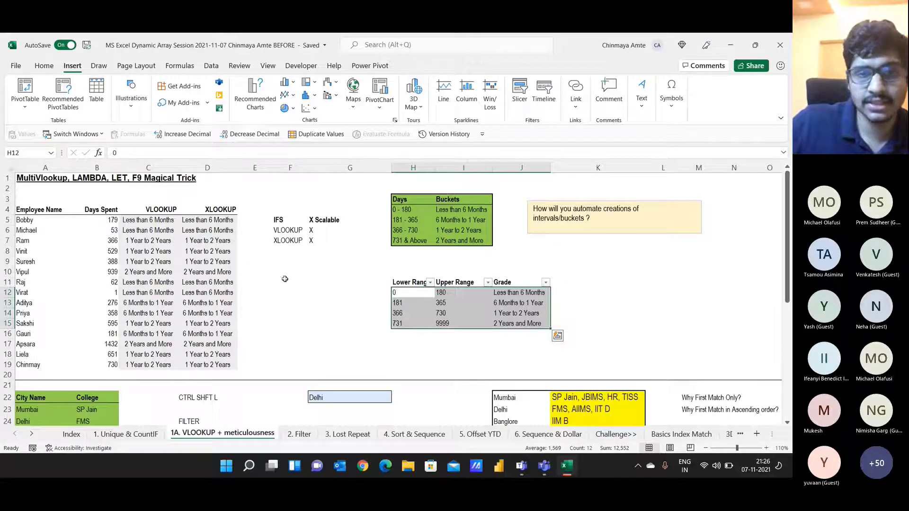
click(422, 282)
click(430, 283)
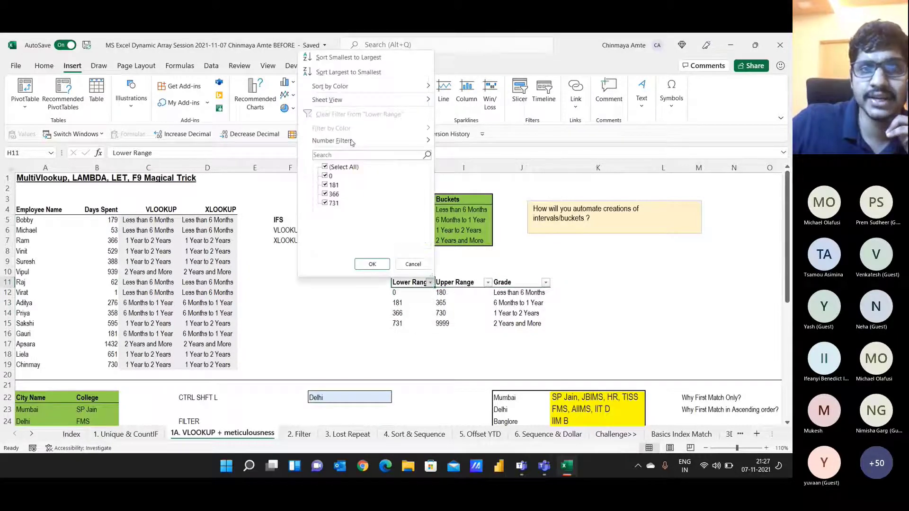
click(357, 73)
key(ctrl+y)
drag(149, 210, 152, 366)
click(44, 66)
Step: Fill the VLOOKUP column C4:C19 with orange
click(177, 102)
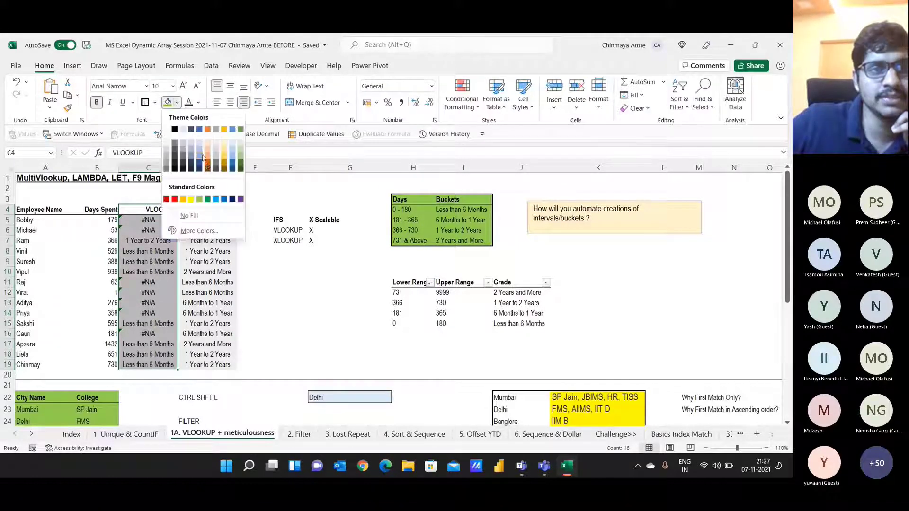
click(210, 167)
drag(199, 210, 200, 360)
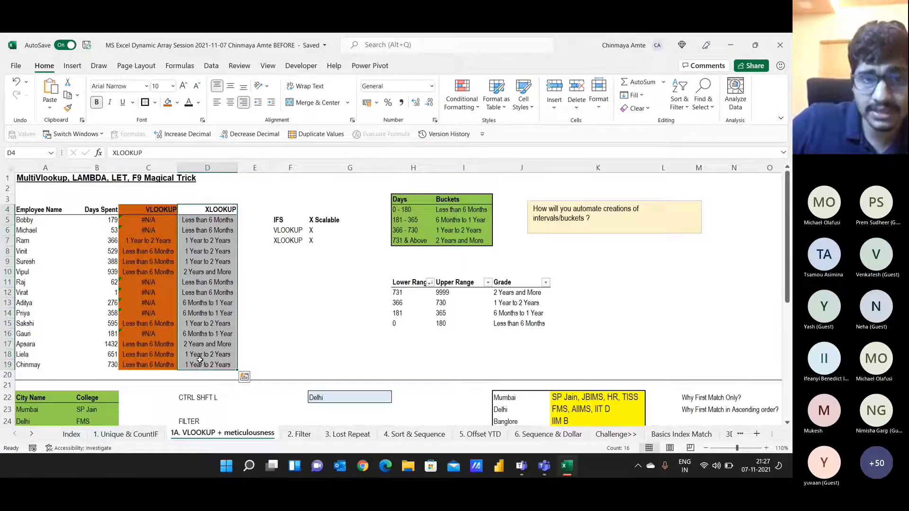
Step: Append 'in built SORT' to the X note in cell G7
click(317, 242)
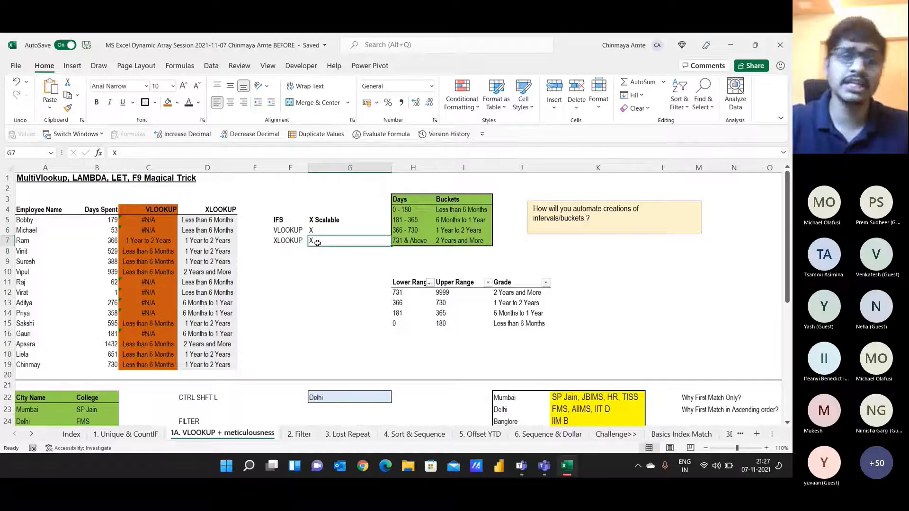
double_click(317, 242)
text(in built SORT)
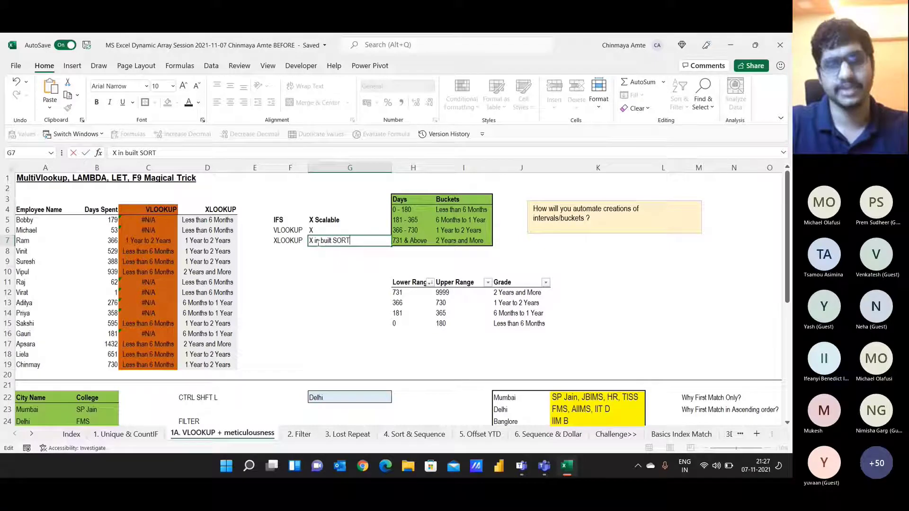
key(Return)
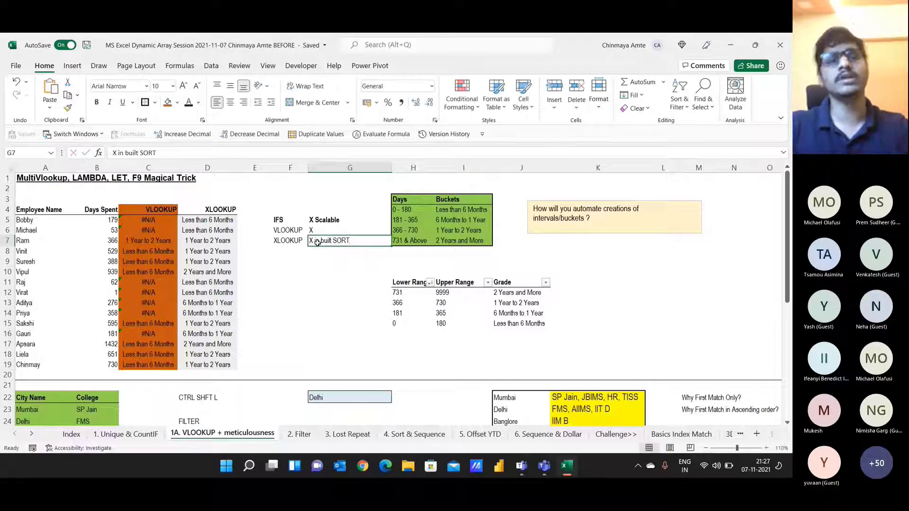
key(Down)
key(Down)
key(Down)
key(Down)
key(Down)
key(Right)
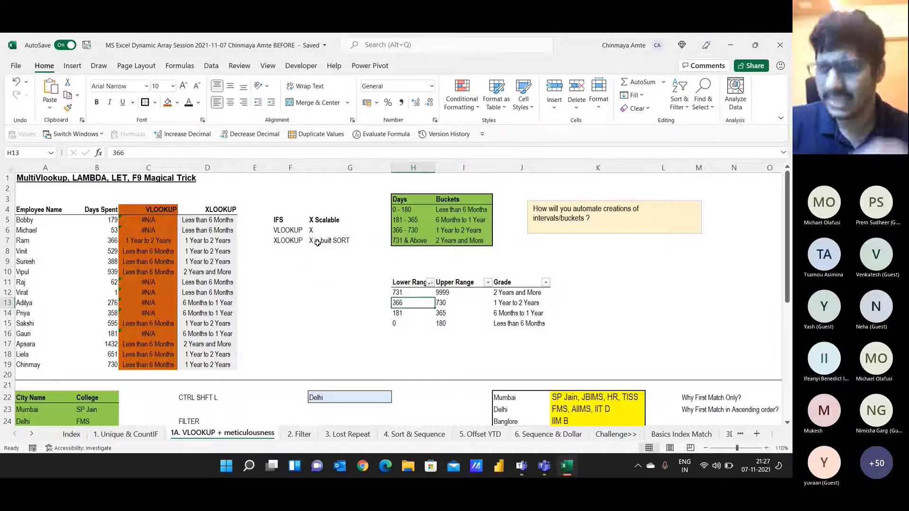
key(Left)
key(Left)
key(Left)
key(Left)
key(Left)
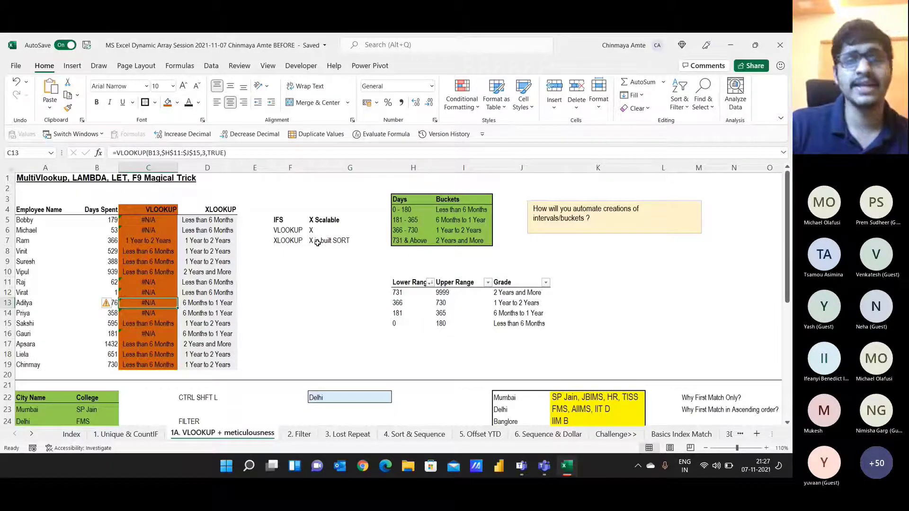
key(Right)
key(Up)
key(Up)
key(Up)
key(Up)
key(Up)
key(Up)
key(Up)
key(Up)
key(Up)
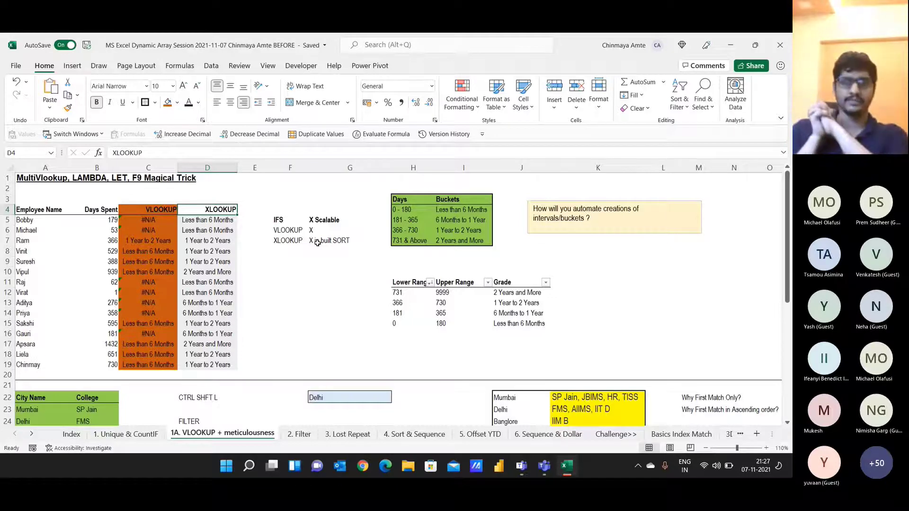
Step: Read the attendees' replies and thanks in the Teams meeting chat before returning to Excel
key(alt+Tab)
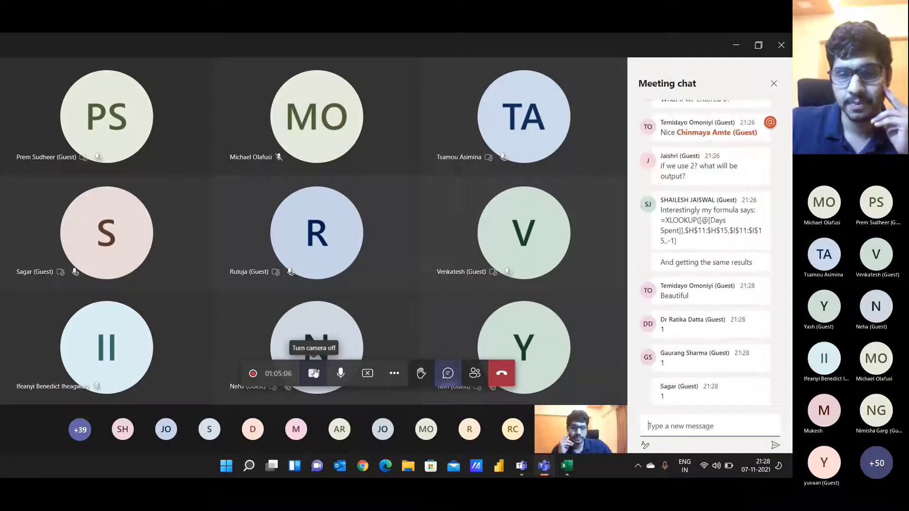
click(314, 373)
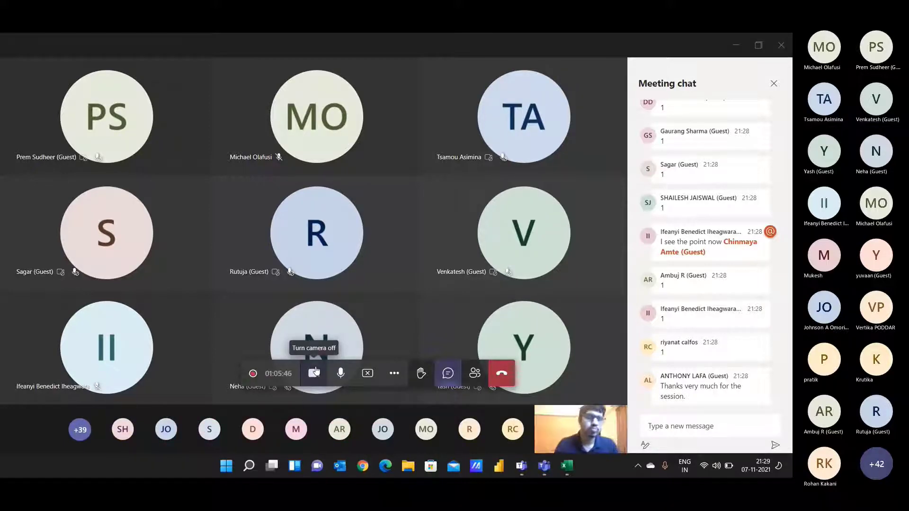
key(alt+Tab)
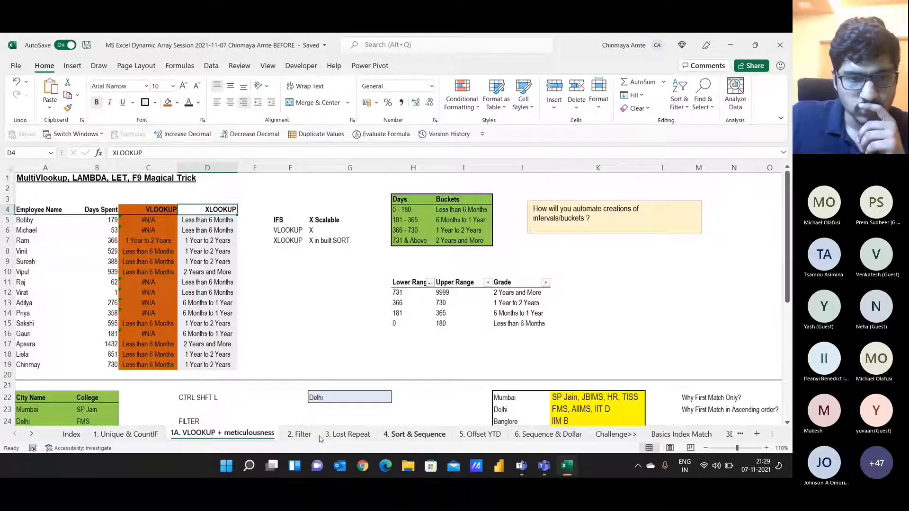
Step: Inspect the #N/A lookup example and its XLOOKUP formula in row 39
scroll(182, 343, down, 9)
click(413, 292)
click(439, 292)
click(365, 291)
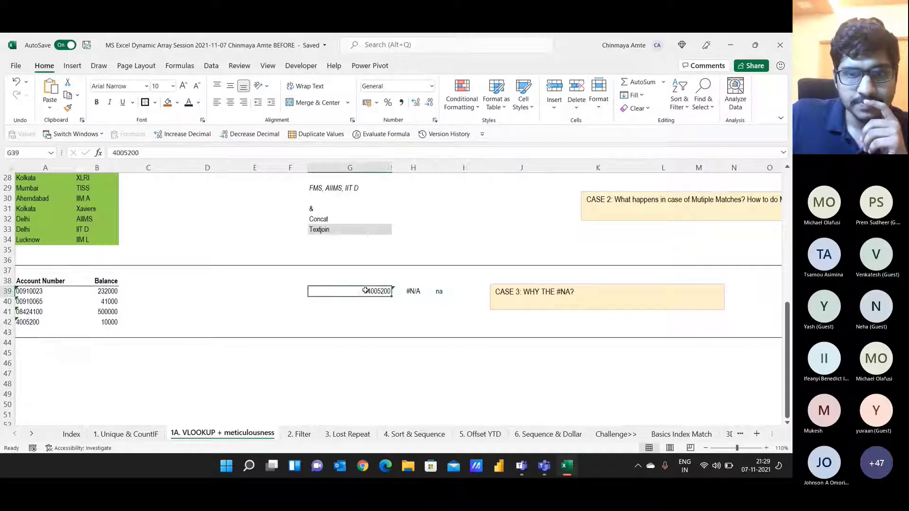
key(alt+Tab)
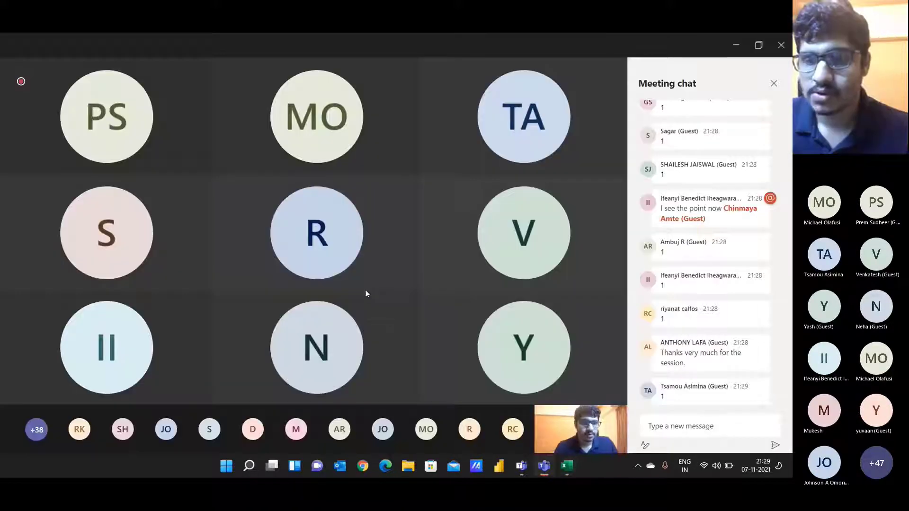
key(alt+Tab)
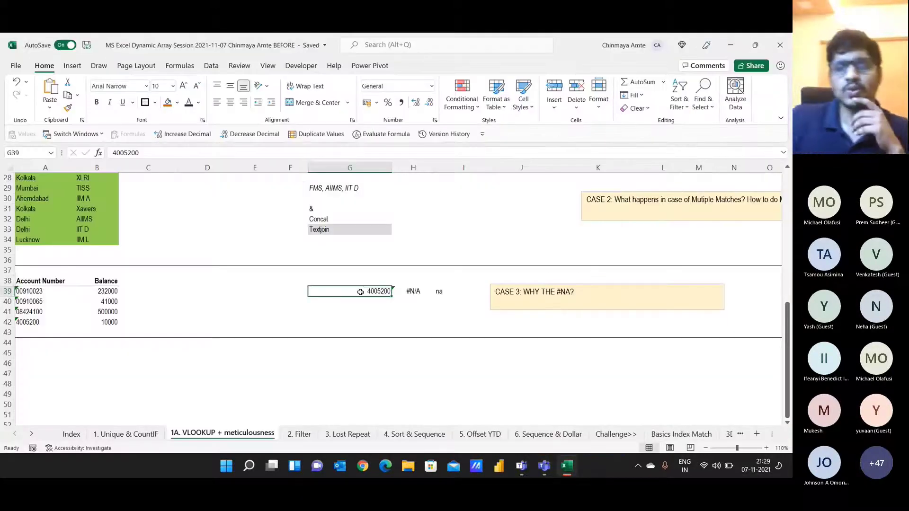
Step: Return to the top of the sheet and open the '2. Filter' sheet
scroll(361, 292, up, 10)
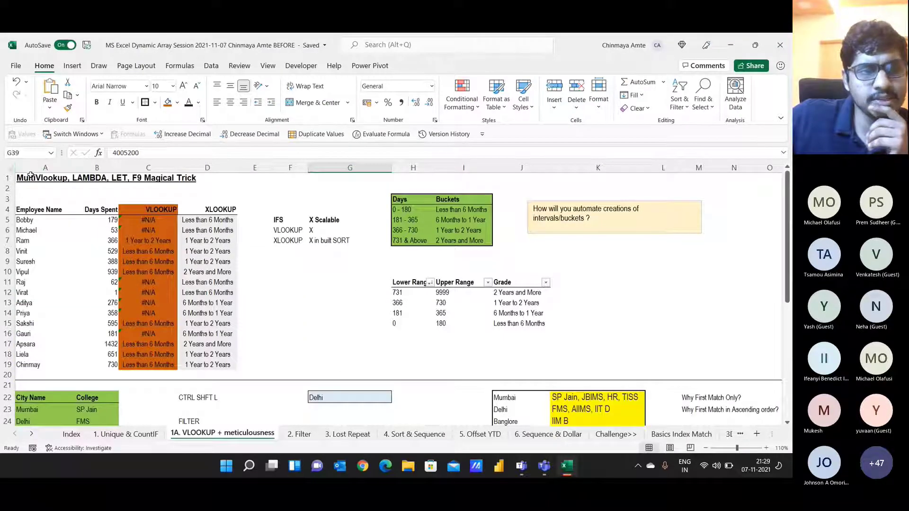
key(ctrl+Home)
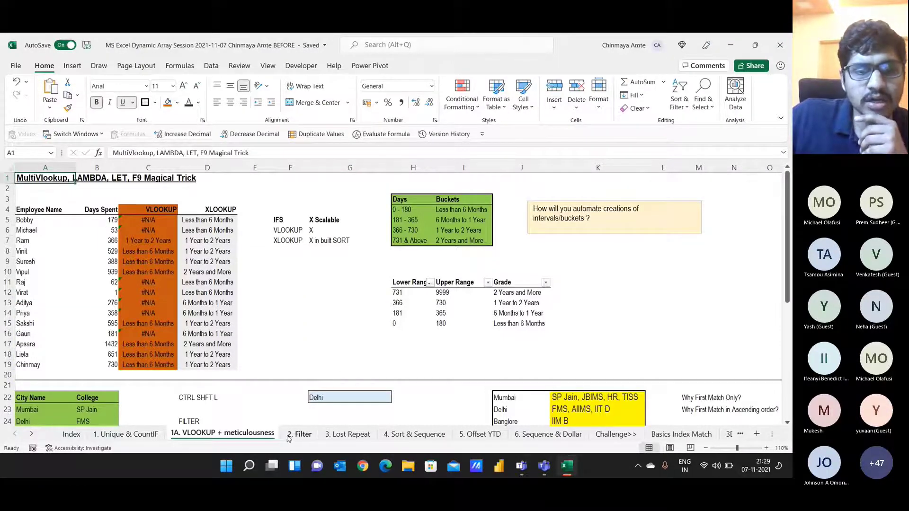
click(288, 435)
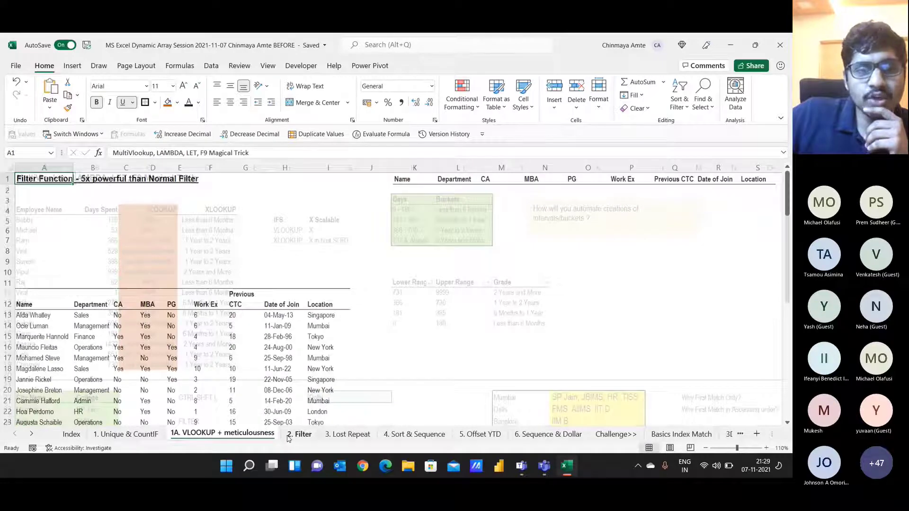
Step: Browse the sheet tabs through '4. Sort & Sequence' and '5. Offset YTD' to '6. Sequence & Dollar'
click(414, 435)
click(474, 434)
click(438, 434)
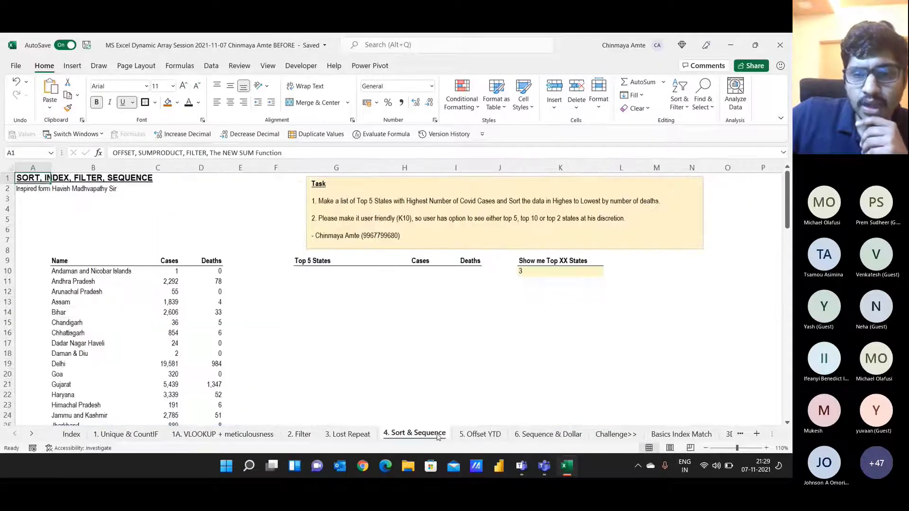
click(544, 434)
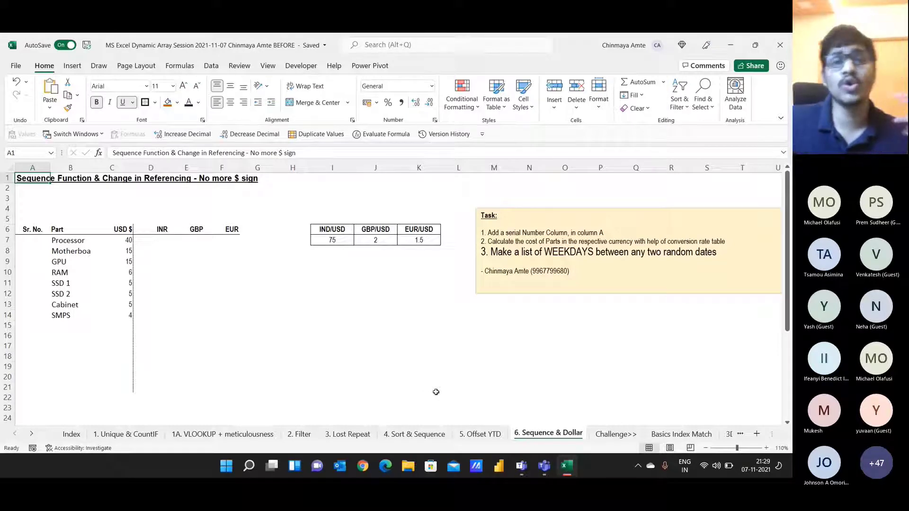
Step: Keep the '6. Sequence & Dollar' tab name unchanged and select the Part header B6
double_click(569, 437)
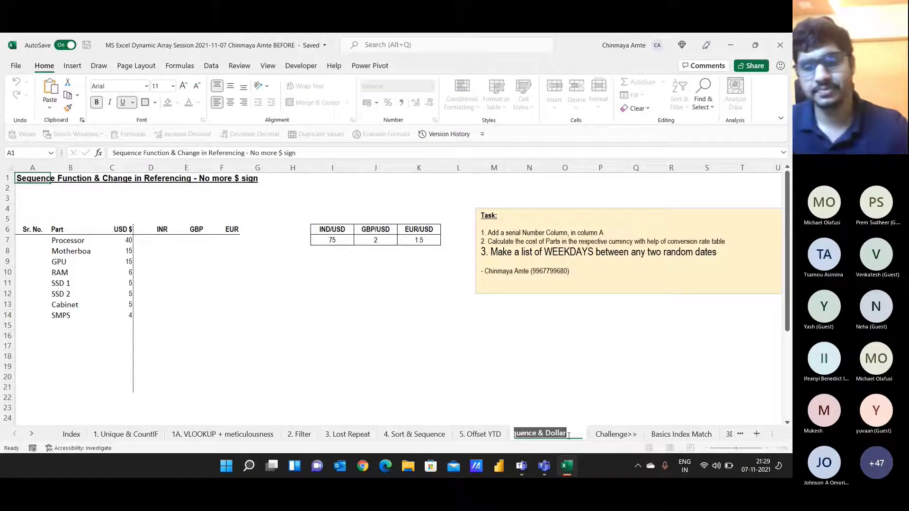
key(Escape)
double_click(567, 435)
click(567, 434)
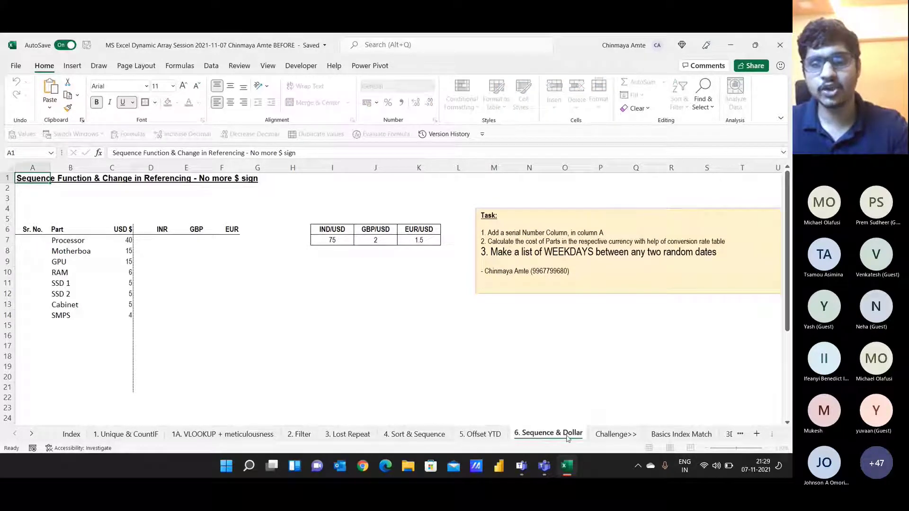
key(Return)
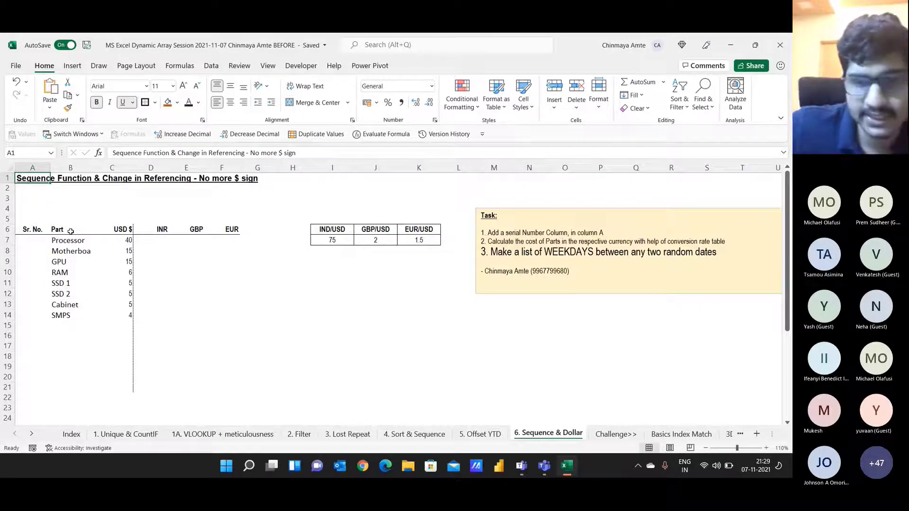
click(70, 231)
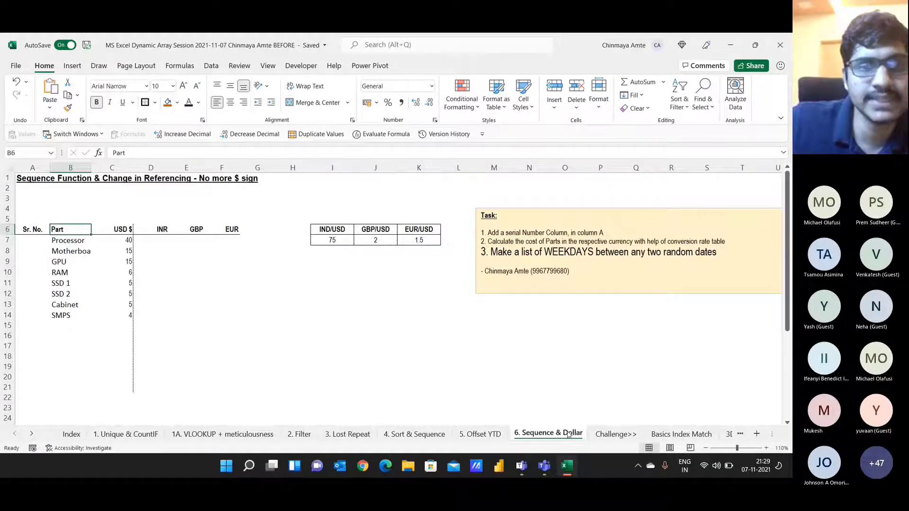
key(alt+Tab)
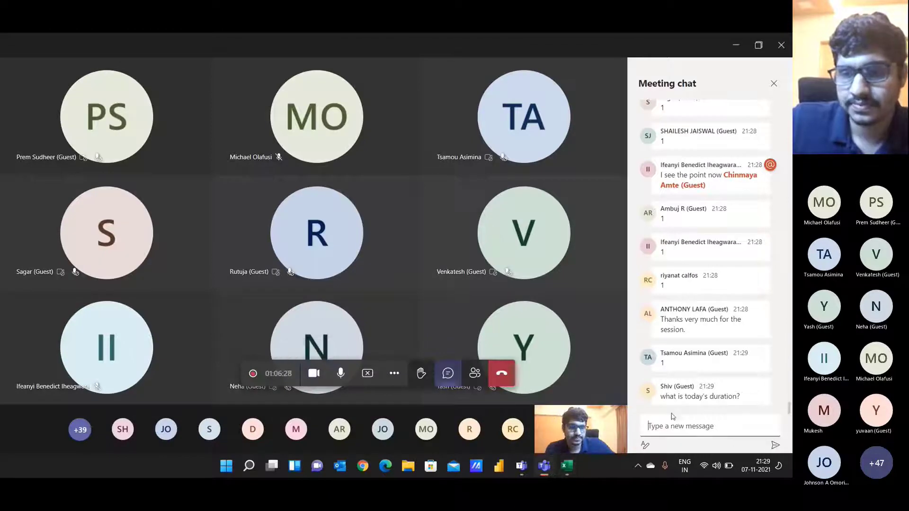
Step: Highlight the guest's chat question about today's session duration, then flip between Excel and Teams
drag(661, 397, 741, 397)
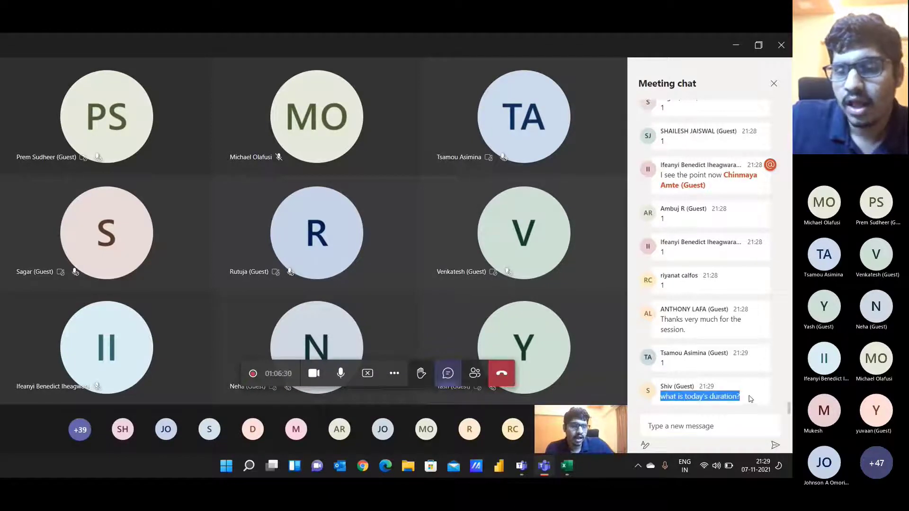
click(684, 426)
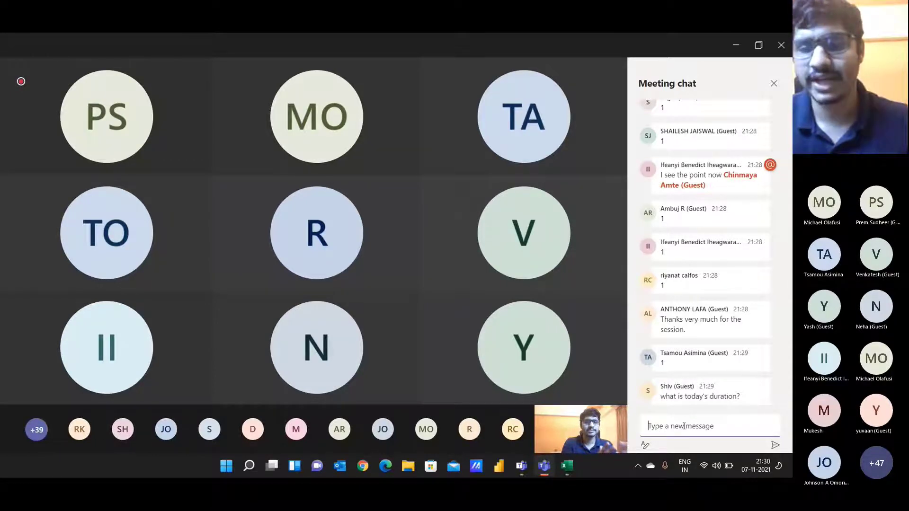
key(alt+Tab)
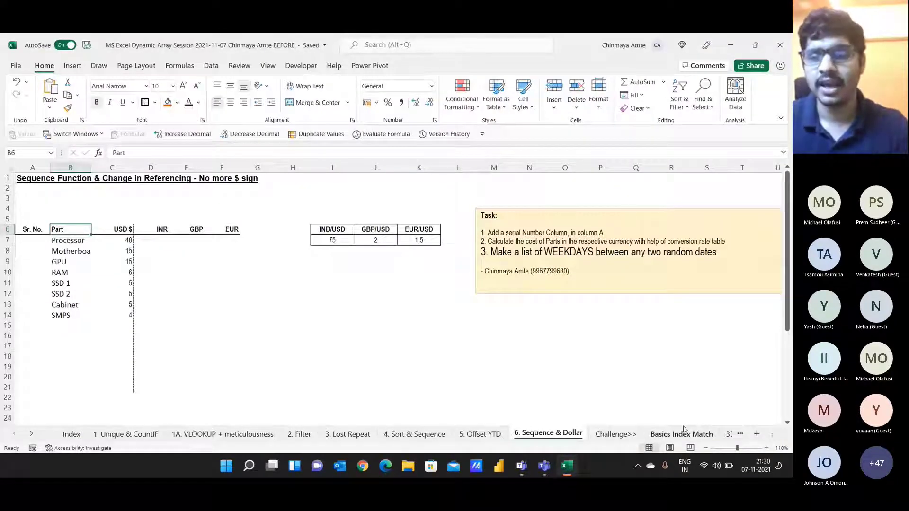
key(alt+Tab)
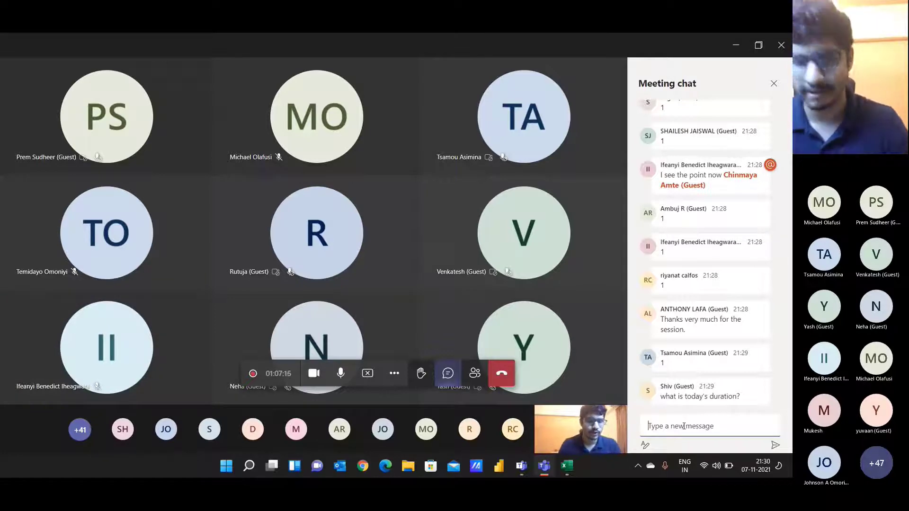
key(alt+Tab)
key(alt+Tab)
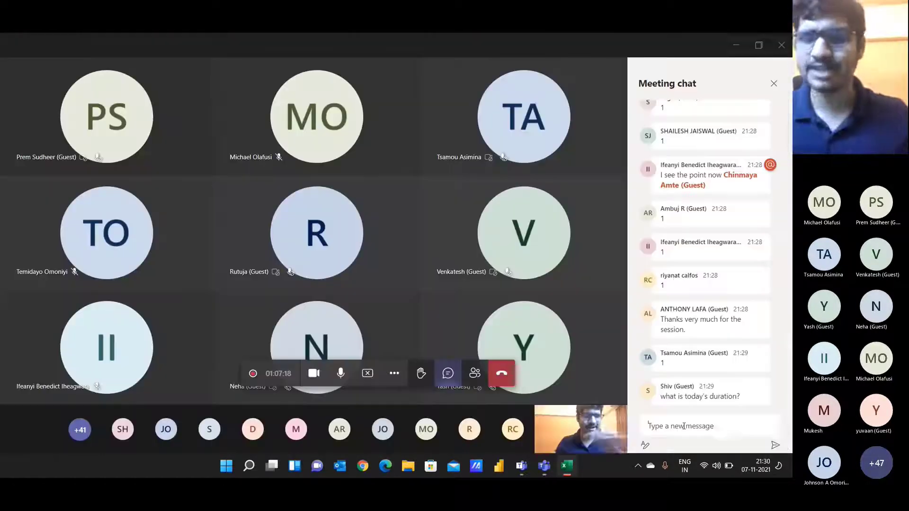
key(alt+Tab)
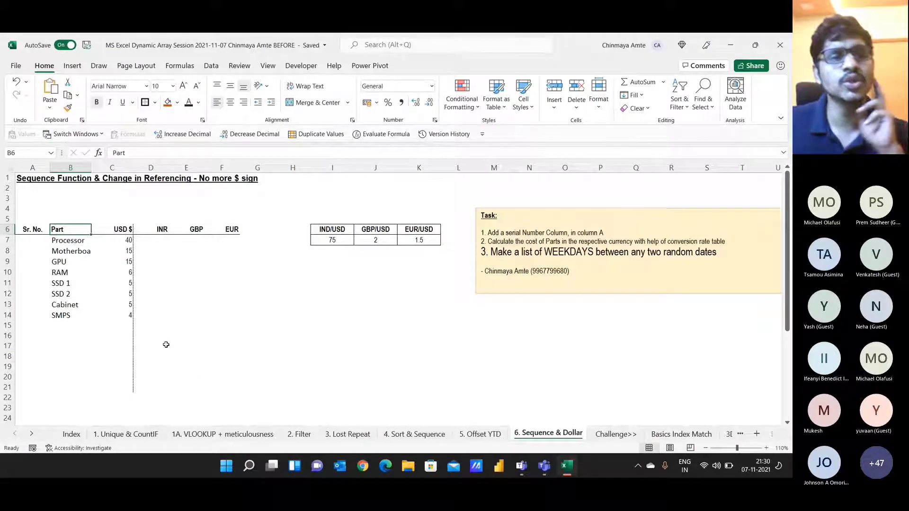
Step: Widen column B to fit part names like Motherboard, then highlight the Part column B6:B14
drag(71, 240, 71, 316)
drag(90, 165, 110, 165)
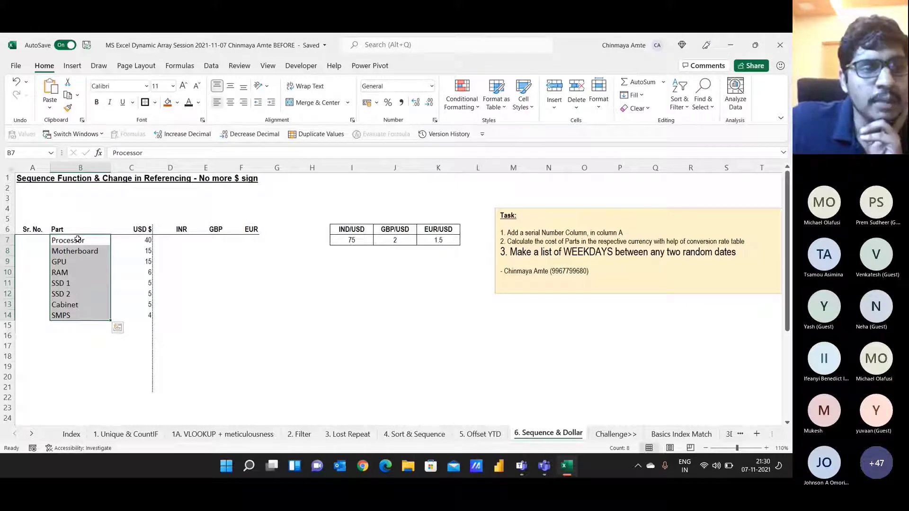
click(71, 263)
click(71, 275)
click(70, 286)
click(67, 305)
drag(78, 229, 76, 305)
Step: Point out the USD prices C6:C14, the empty INR column and the rate table I6:K7, ending on D7
drag(137, 229, 131, 317)
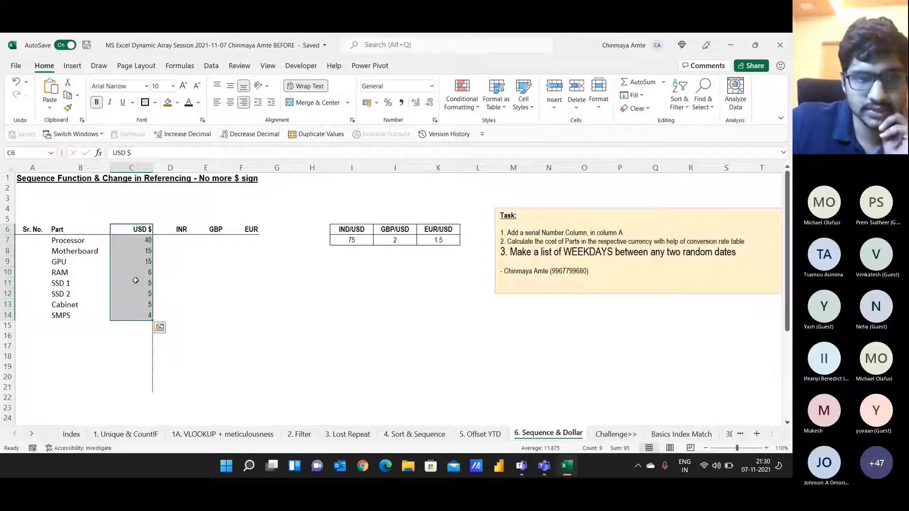
drag(166, 229, 220, 230)
drag(352, 230, 438, 240)
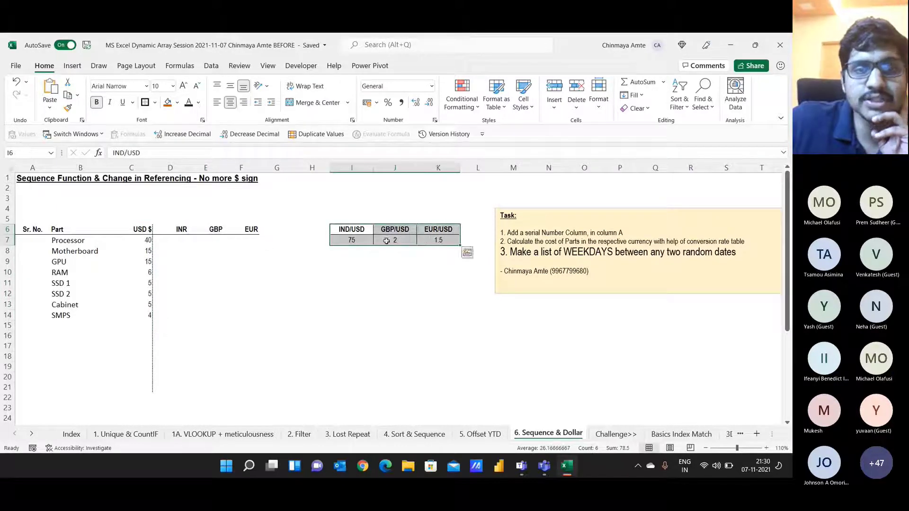
click(131, 241)
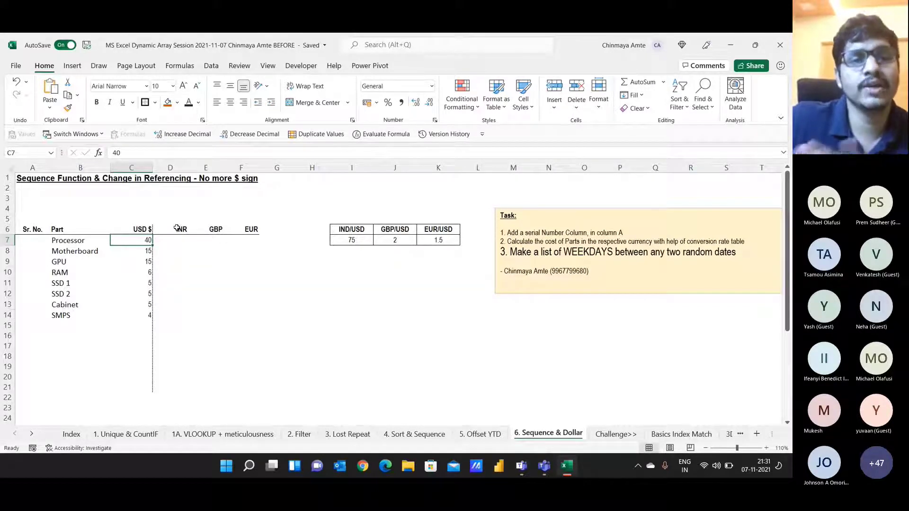
drag(177, 228, 249, 307)
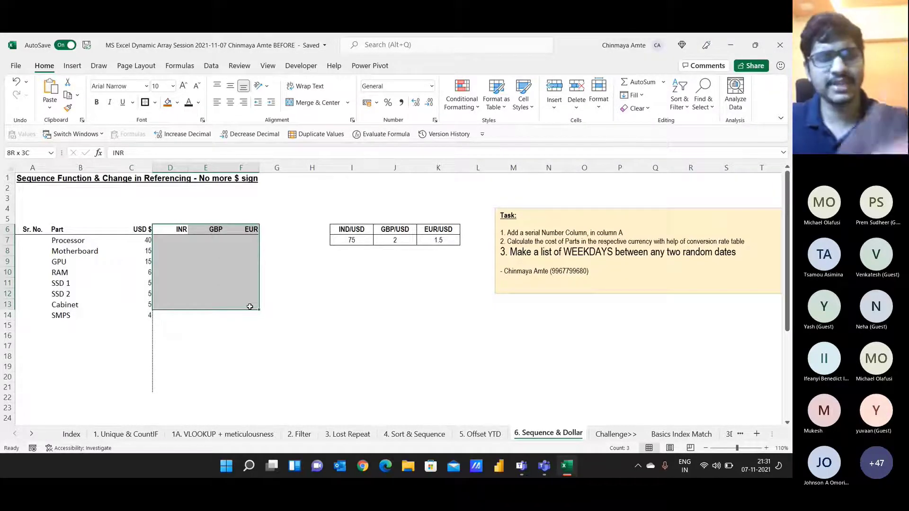
click(241, 168)
click(242, 239)
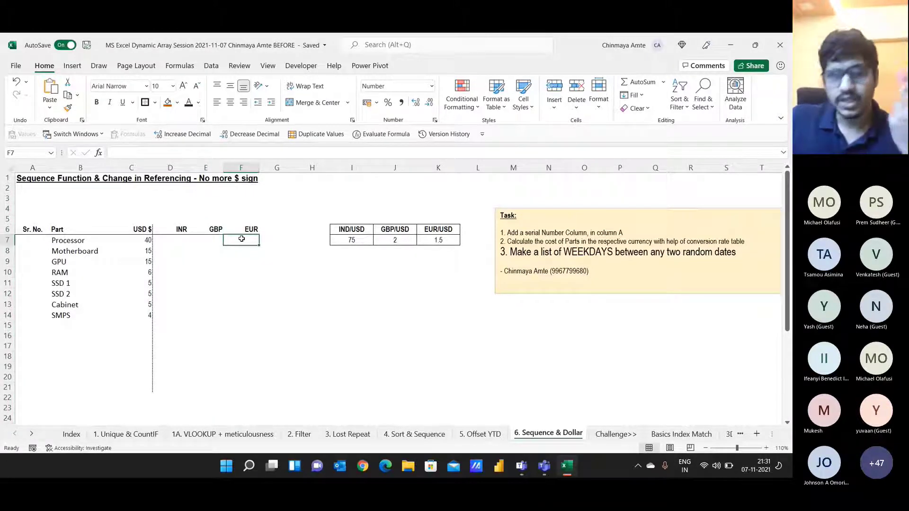
click(175, 241)
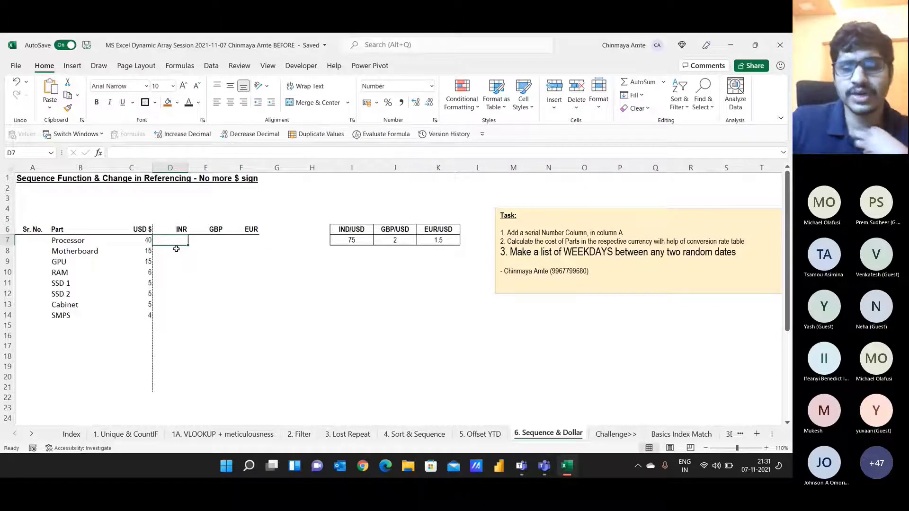
Step: Enter the mixed-reference formula =$C7*I$7 in D7, giving 3,000 INR for the Processor
text(=)
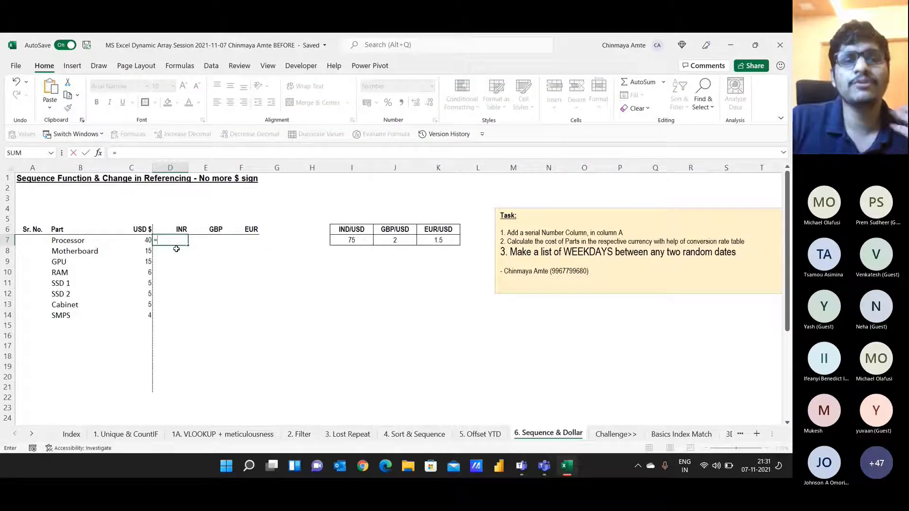
key(Left)
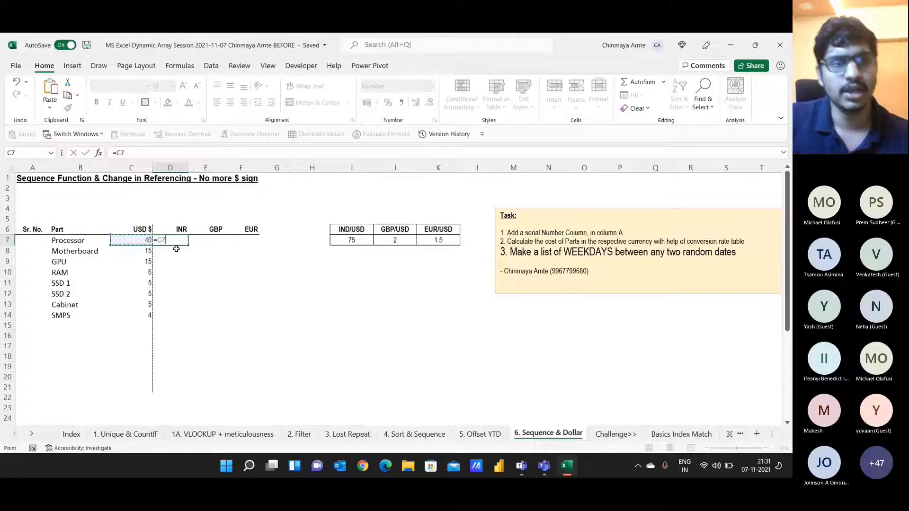
key(F4)
key(F4)
key(F4)
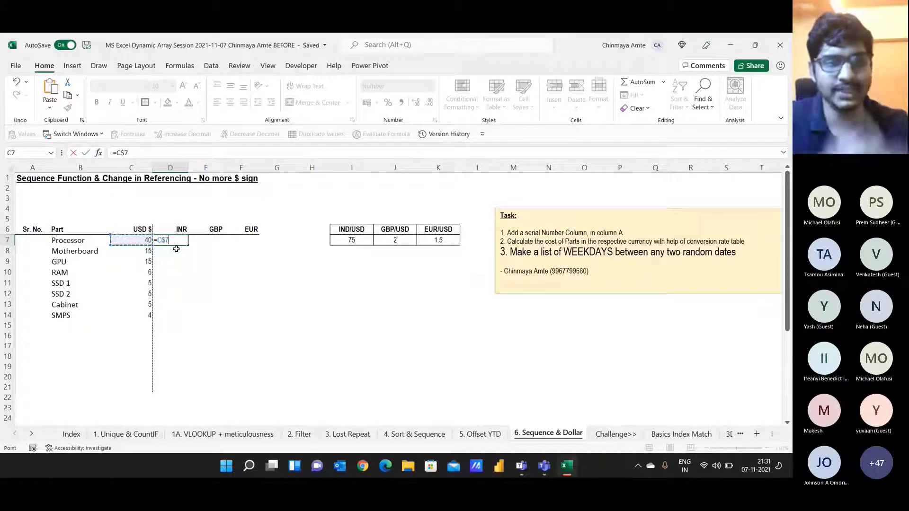
text(*)
key(Right)
key(Right)
key(Right)
key(Right)
key(Right)
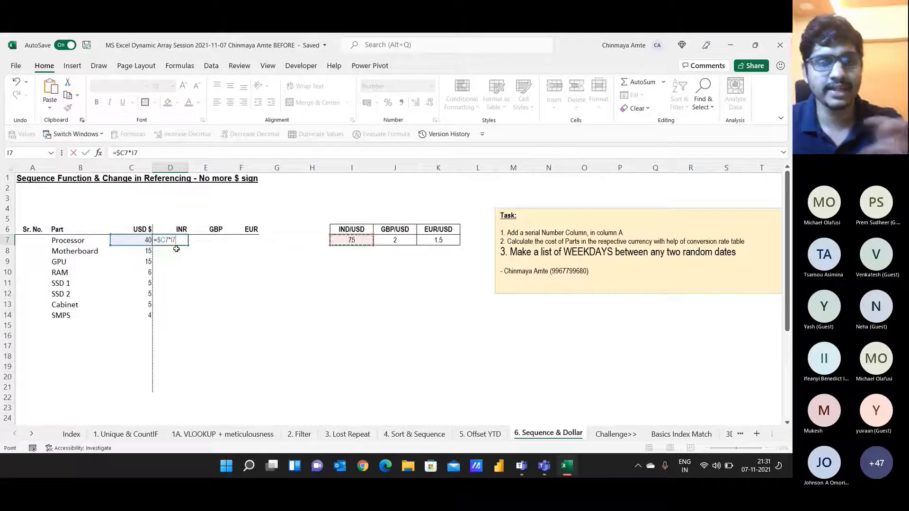
key(F4)
key(F4)
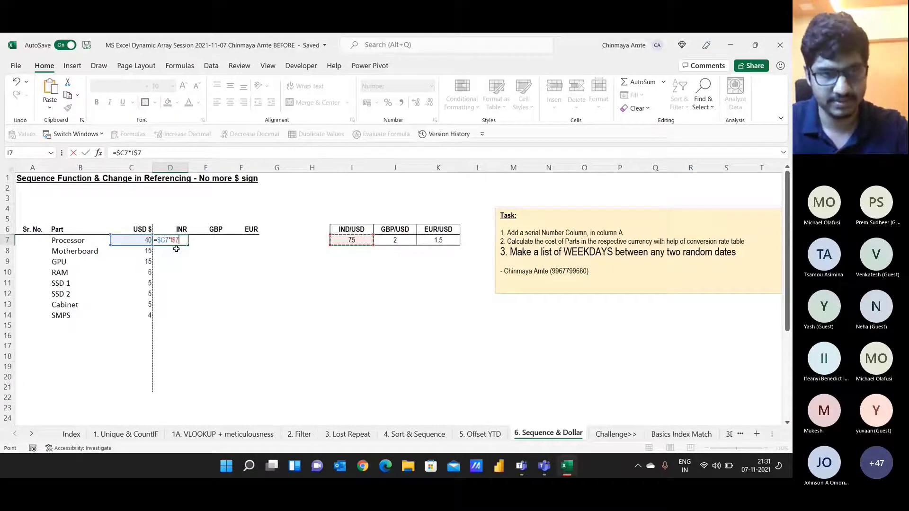
key(Return)
key(Up)
key(F2)
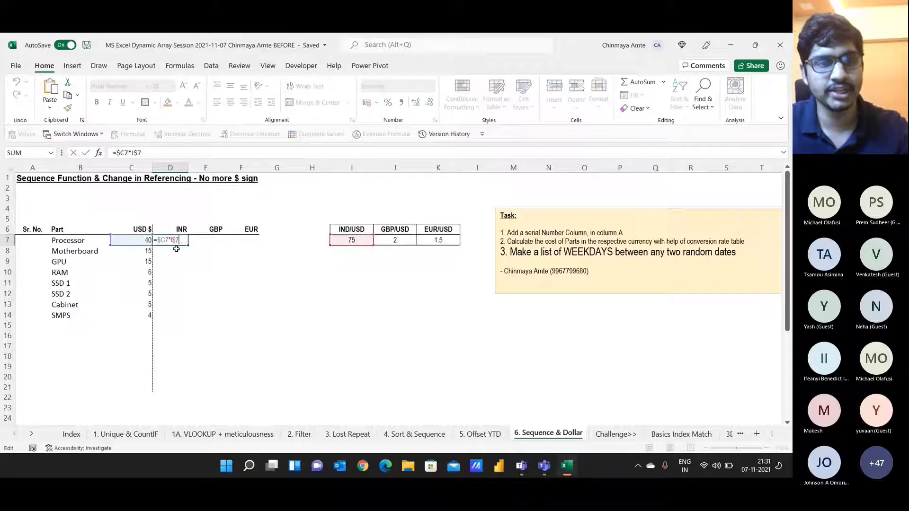
key(Return)
Step: Post the =$C7*I$7 formula in the Teams meeting chat and return to D7
key(alt+Tab)
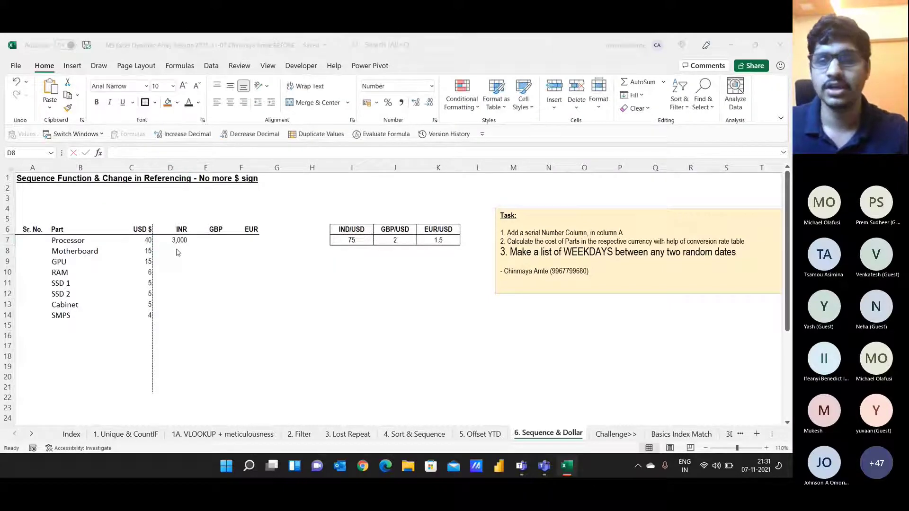
text(=$C7*I$7)
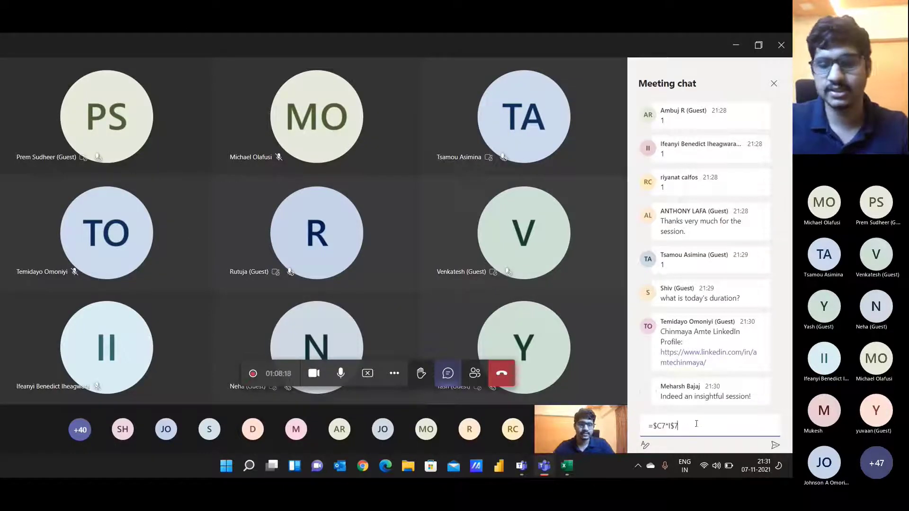
key(Return)
key(alt+Tab)
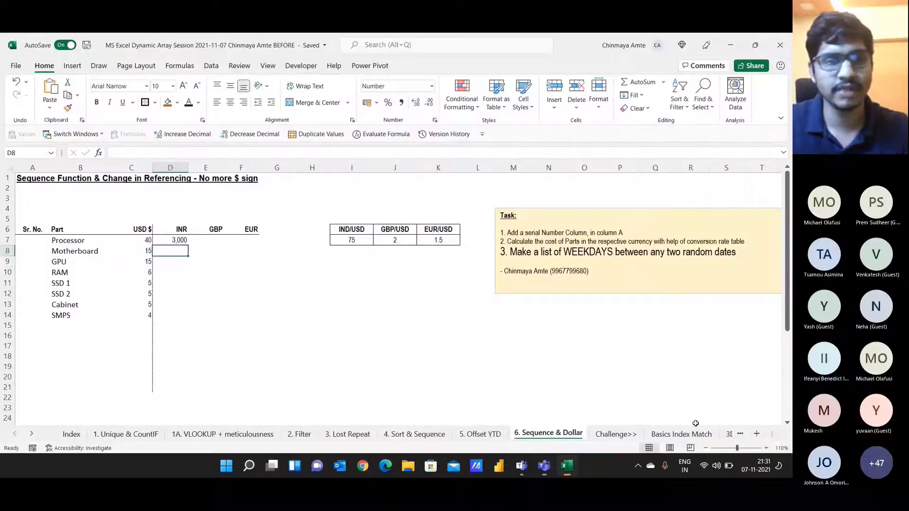
key(Up)
Step: Copy D7's formula across D7:F14 to fill the INR, GBP and EUR costs
key(ctrl+c)
key(shift+Down)
key(shift+Down)
key(shift+Down)
key(shift+Down)
key(shift+Down)
key(shift+Down)
key(shift+Down)
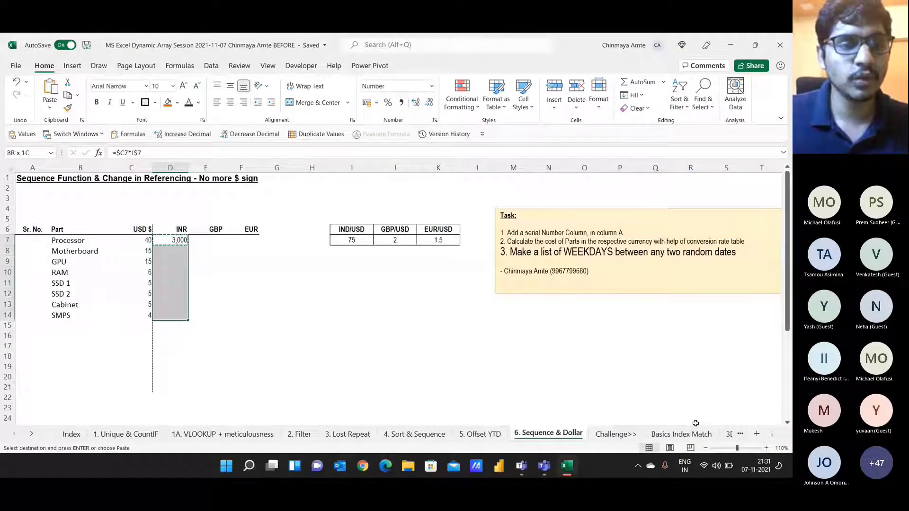
key(shift+Right)
key(shift+Right)
key(Escape)
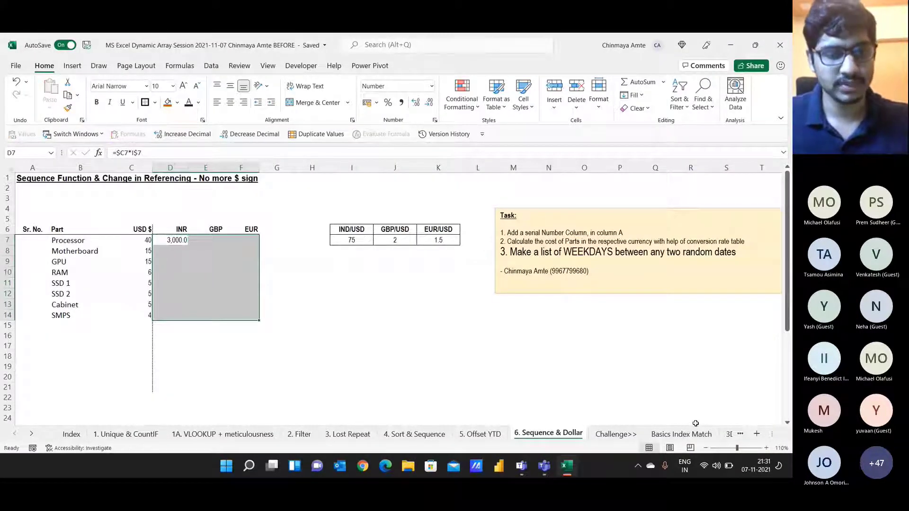
key(shift+BackSpace)
key(ctrl+c)
key(shift+Down)
key(shift+Down)
key(shift+Down)
key(shift+Down)
key(shift+Down)
key(shift+Down)
key(shift+Down)
key(shift+Right)
key(shift+Right)
key(ctrl+v)
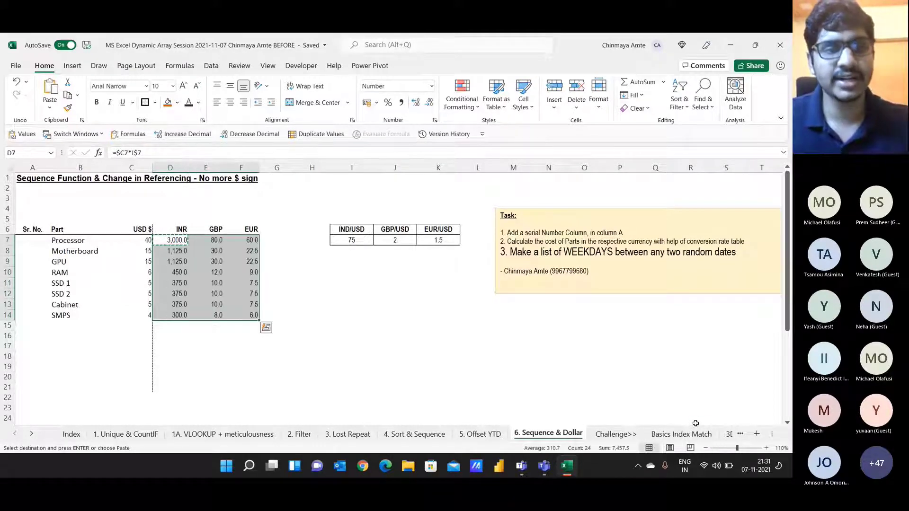
Step: Show D7's formula =$C7*I$7 in edit mode, then select down the results
key(Escape)
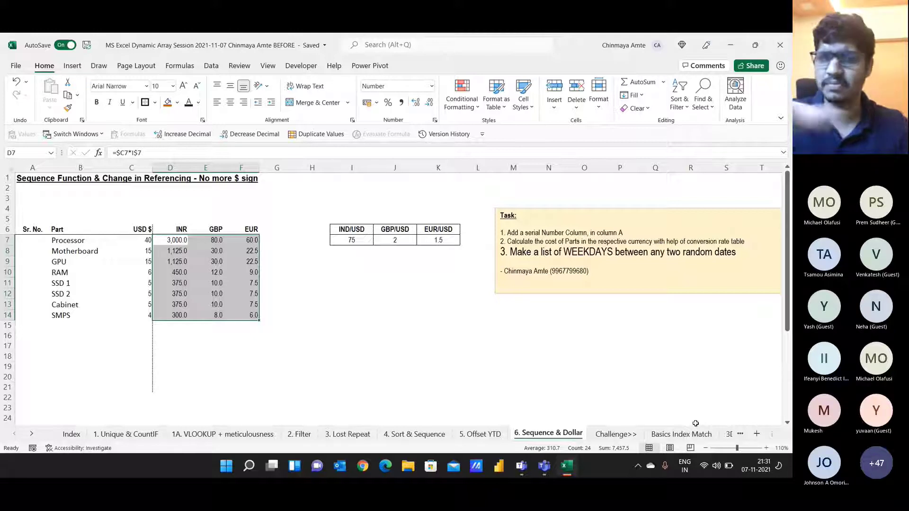
key(shift+BackSpace)
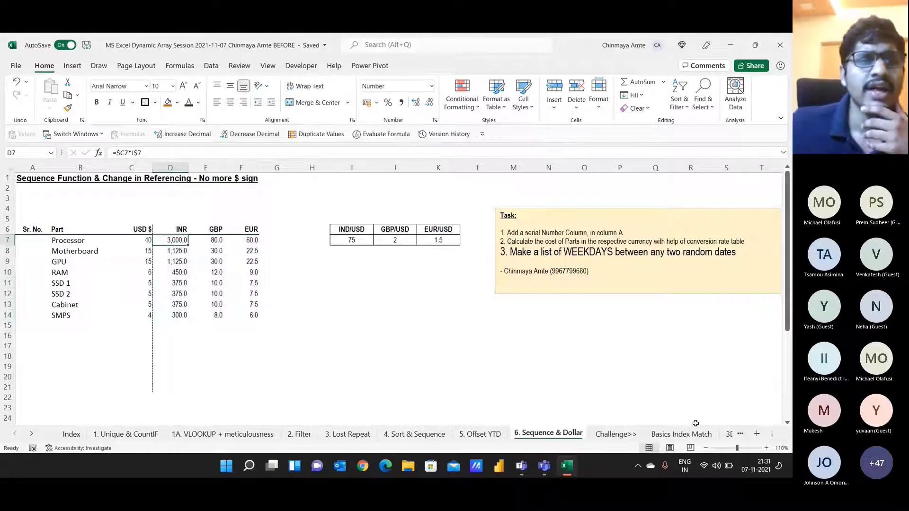
key(F2)
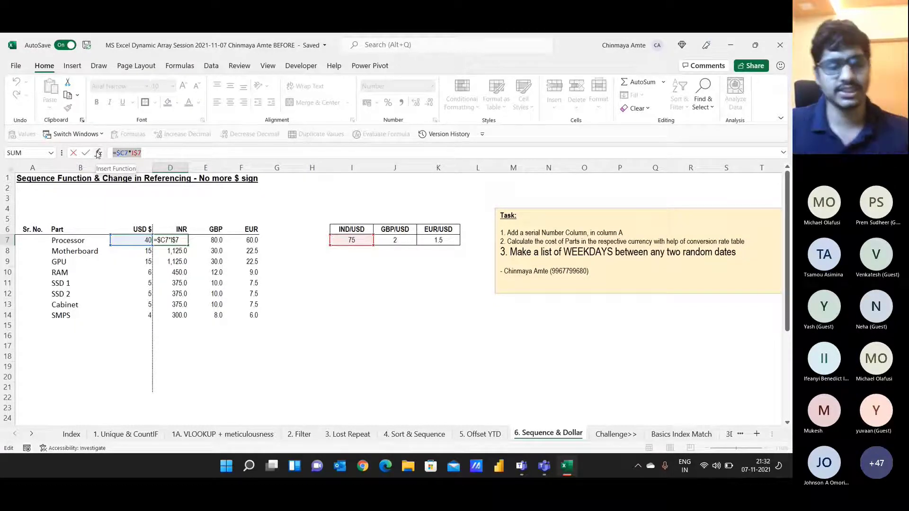
key(Escape)
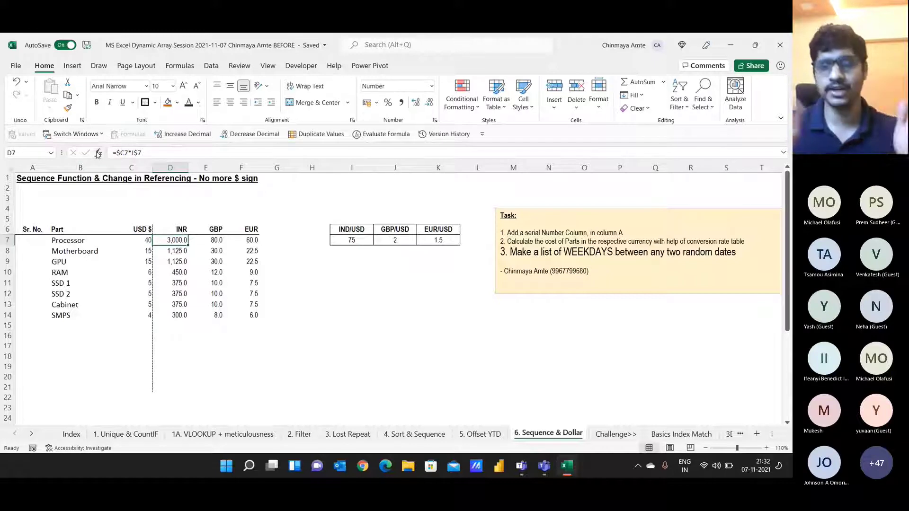
key(ctrl+shift+Down)
Step: Delete the converted values in D7:F14
key(ctrl+shift+Right)
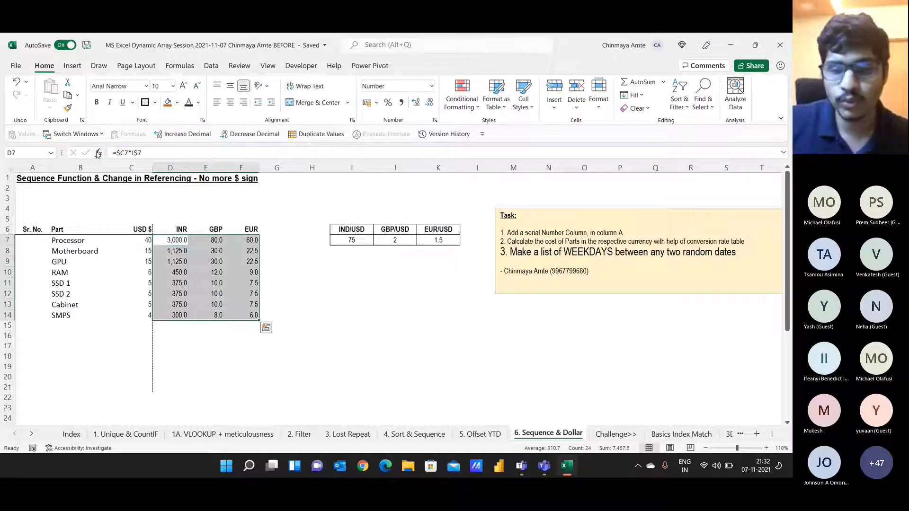
key(Delete)
key(Left)
key(Right)
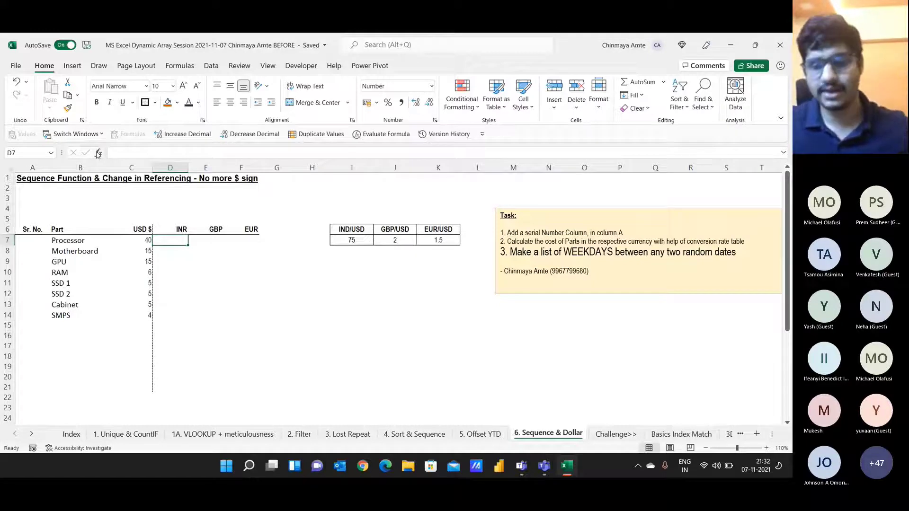
Step: Enter the spill formula =C7:C14*I7:K7 in D7
text(=)
key(Left)
key(ctrl+shift+Down)
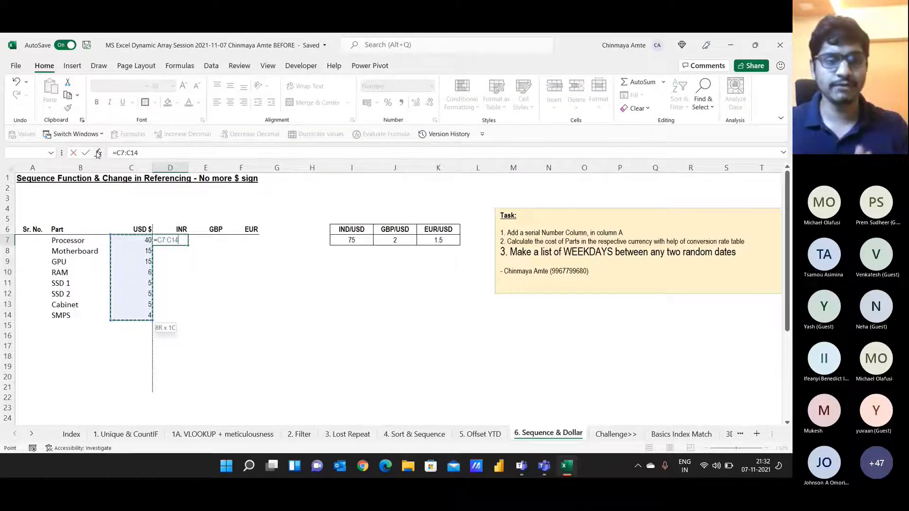
text(*)
key(Right)
key(Right)
key(Right)
key(Right)
key(Right)
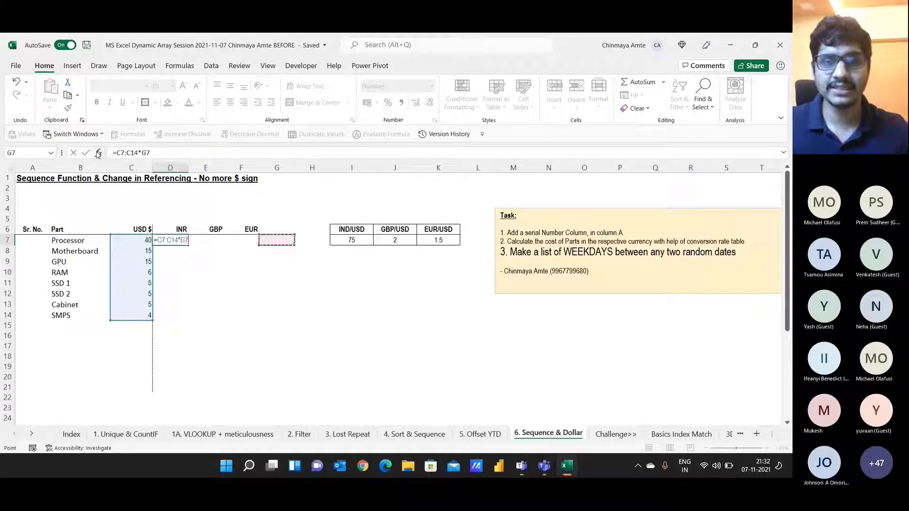
key(shift+Right)
key(shift+Right)
key(ctrl+Return)
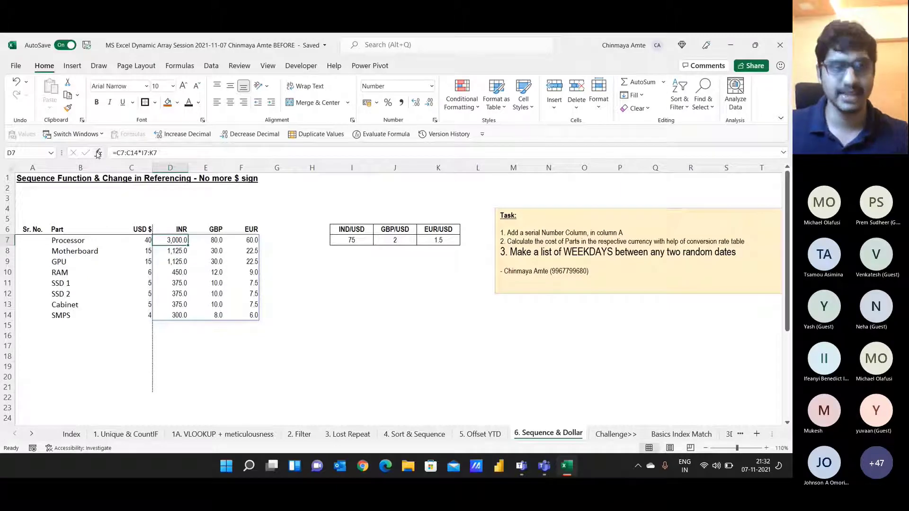
Step: Copy =C7:C14*I7:K7 from the formula bar and send it in the Teams chat
drag(159, 153, 1, 166)
key(ctrl+c)
key(alt+Tab)
click(716, 427)
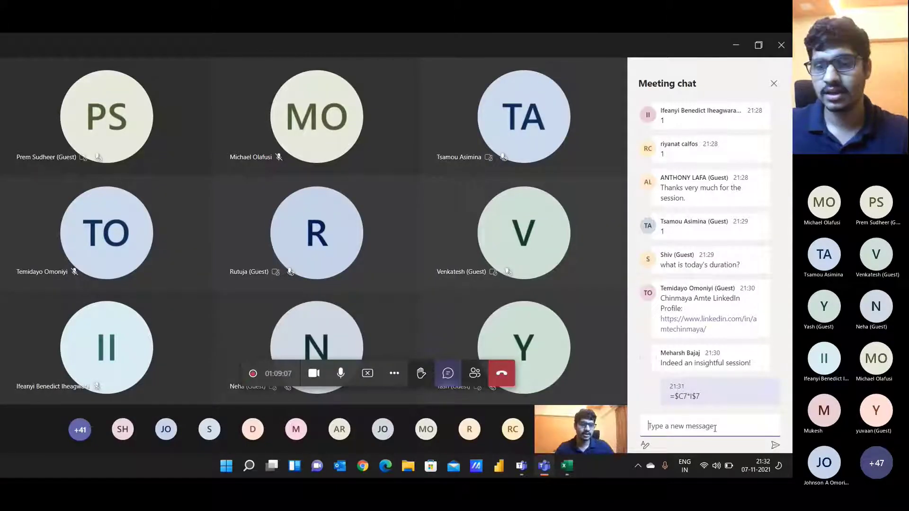
key(ctrl+v)
key(Return)
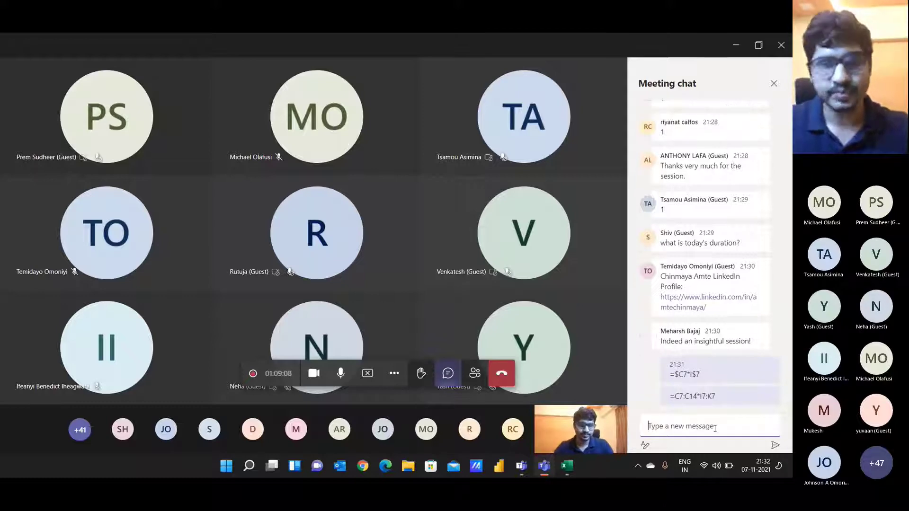
key(alt+Tab)
key(Escape)
Step: Clear the block and re-enter =C7:C14*I7:K7 in D7 so the costs spill
key(Delete)
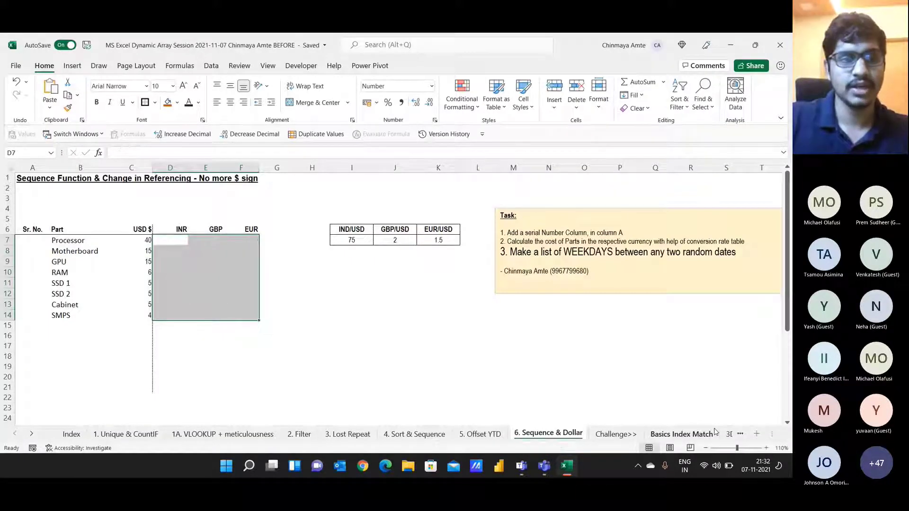
text(=)
key(Left)
key(shift+Down)
key(shift+Down)
key(shift+Down)
key(shift+Down)
key(shift+Down)
key(shift+Down)
key(shift+Down)
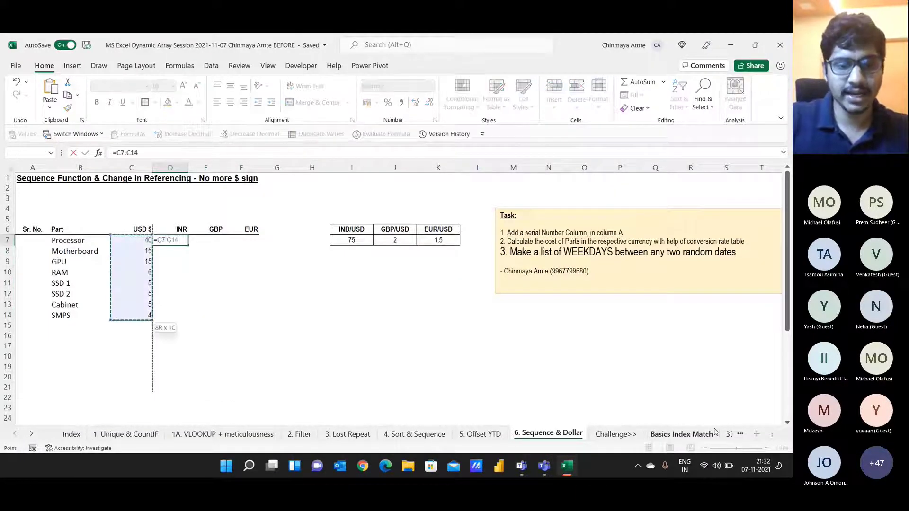
text(*)
key(Right)
key(Right)
key(Right)
key(Right)
key(Right)
key(shift+Right)
key(shift+Right)
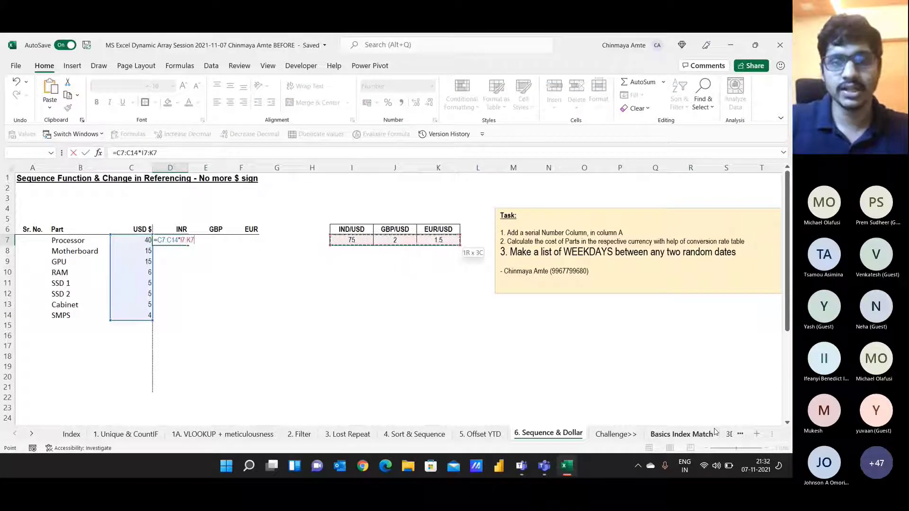
key(Return)
Step: Select the spilled range D7:F14 and show D7's formula ranges
key(Up)
key(ctrl+shift+Down)
key(ctrl+shift+Right)
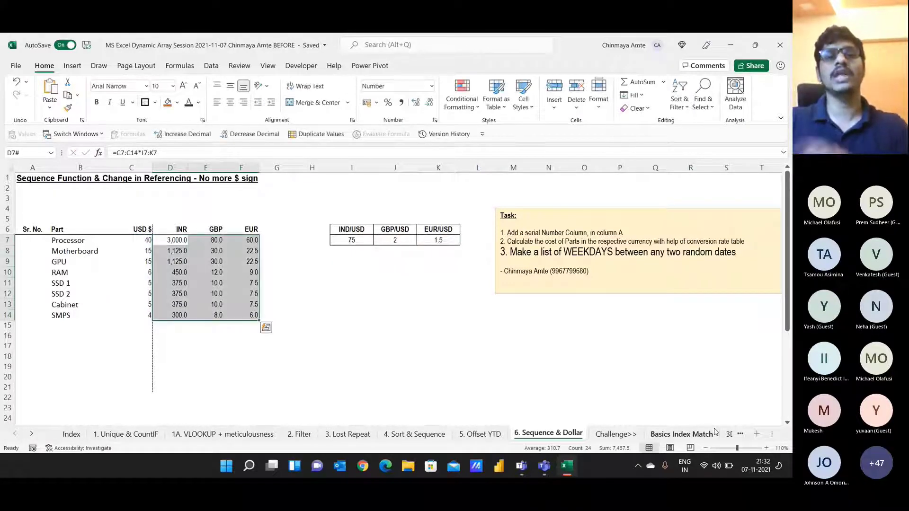
key(Left)
key(Right)
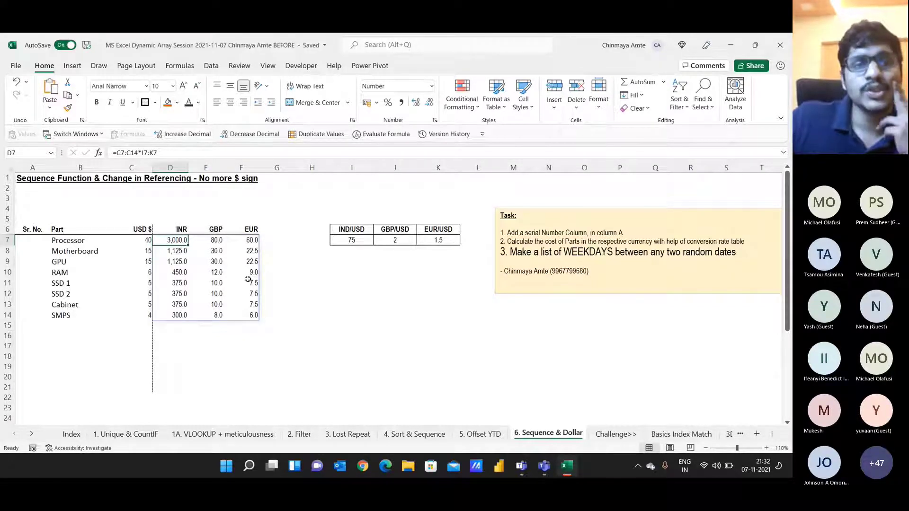
click(165, 153)
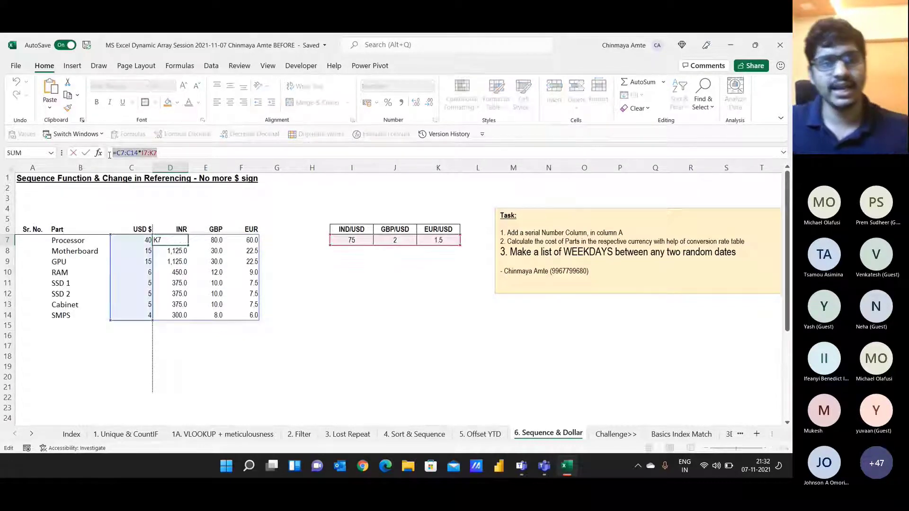
key(Escape)
Step: Label cell I10 'Matrix Multiplication'
click(339, 269)
text(Mat)
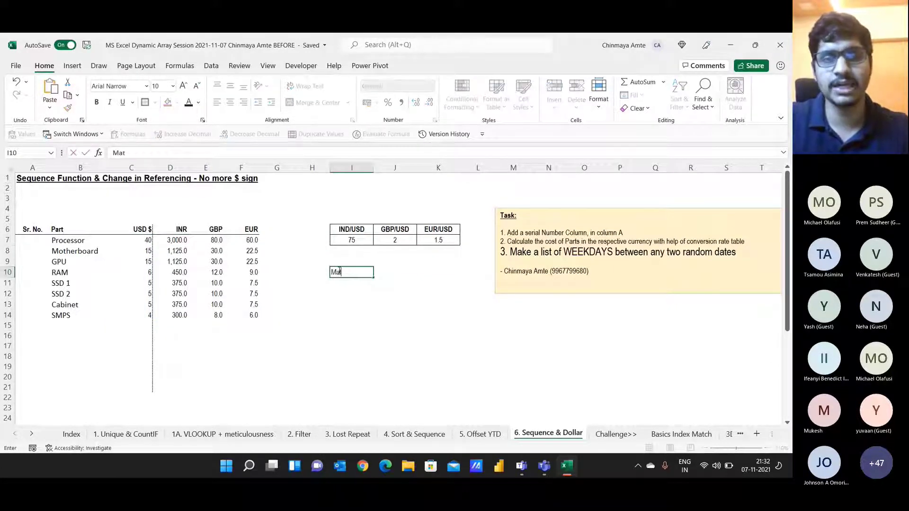
text(rix Multi)
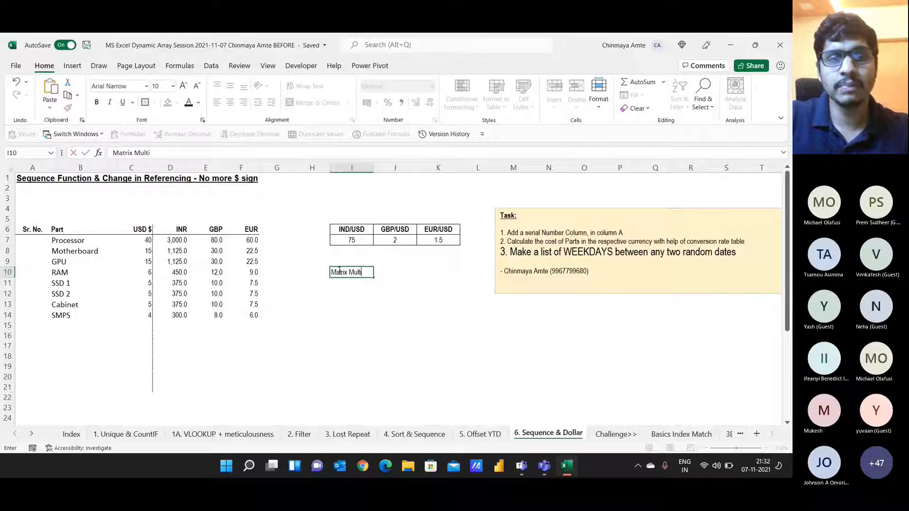
text(plication)
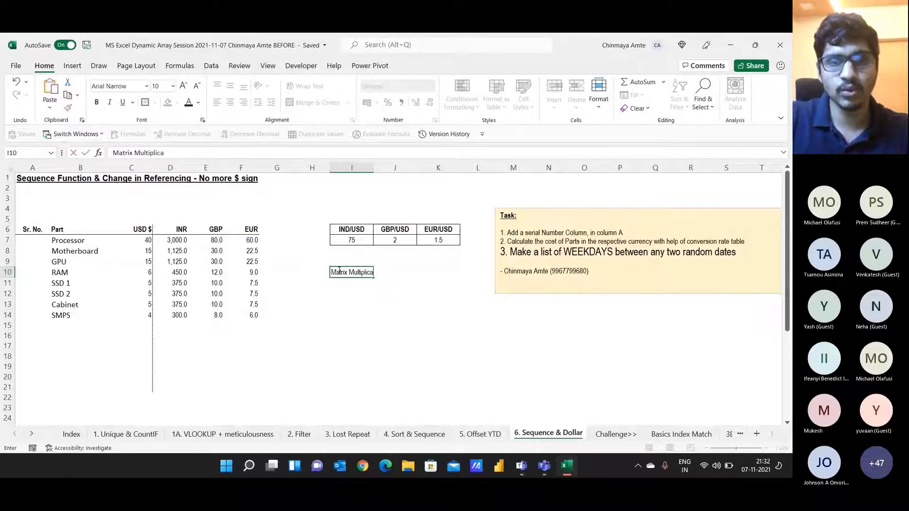
key(Return)
key(alt+Tab)
key(alt+shift+Tab)
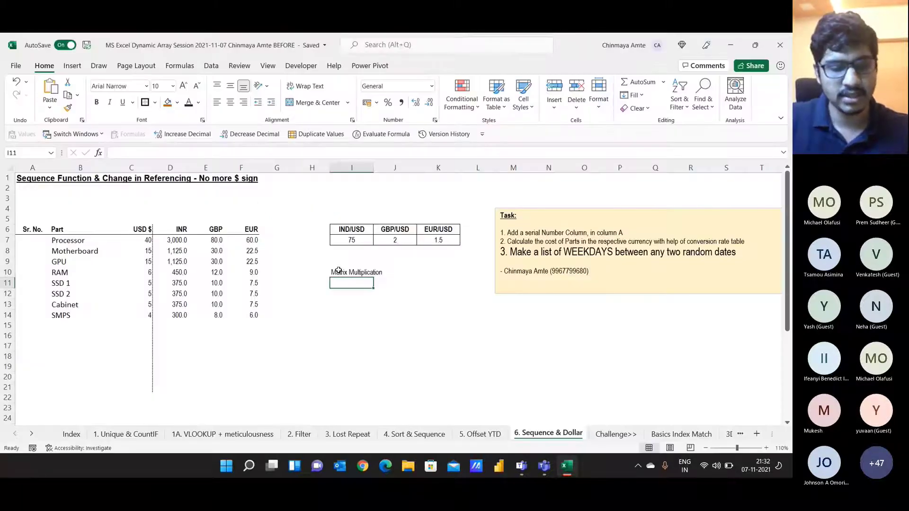
Step: Launch the Brave browser from Start search and select its address bar
key(super)
text(brave)
key(Return)
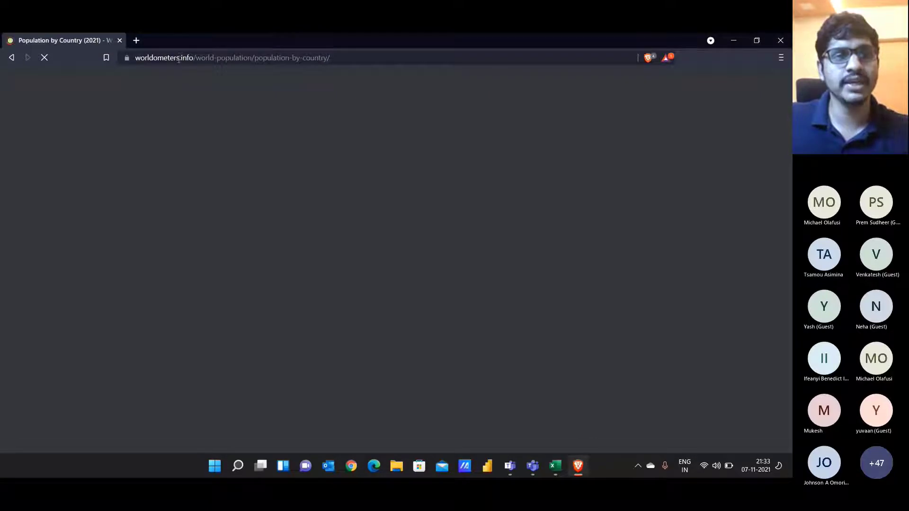
click(179, 58)
Step: Search Google Images for 'matrix multiplication', preview the dot-product and Map Reduce diagrams, then return to Excel
text(matrix )
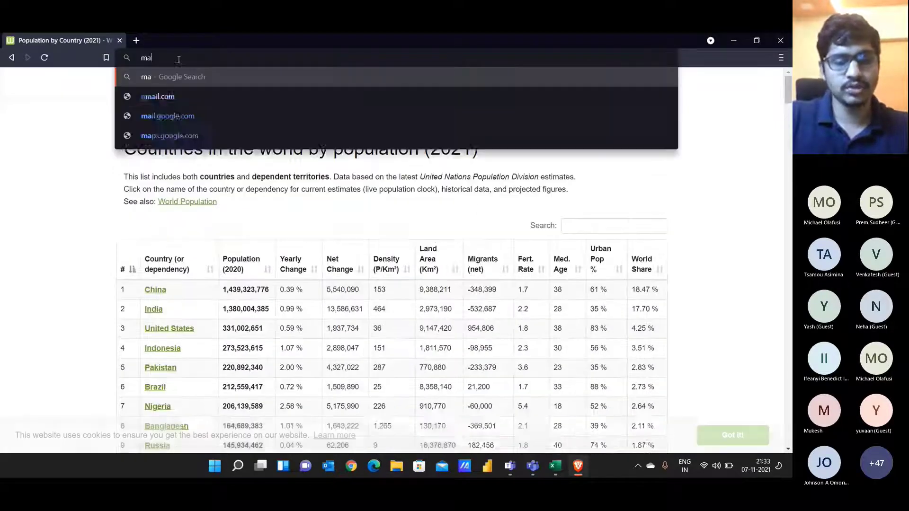
text(mult)
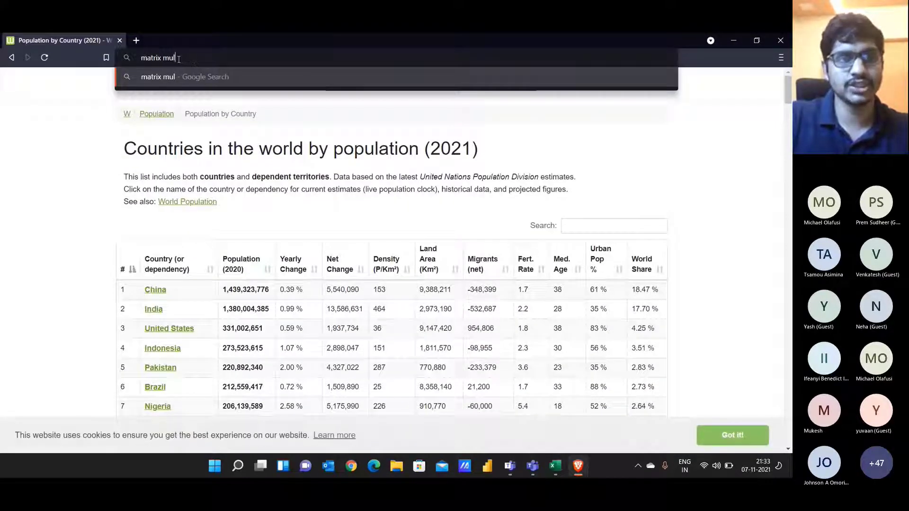
text(ipl)
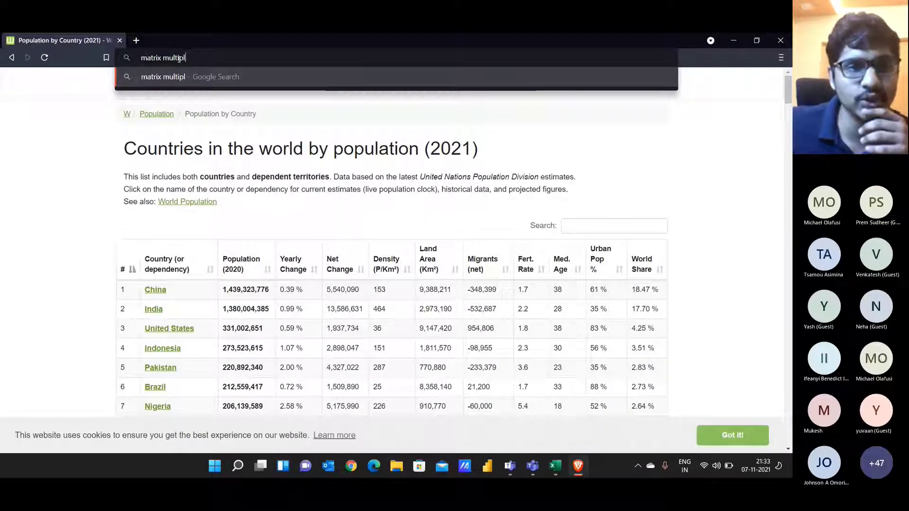
text(ication)
key(Return)
click(147, 121)
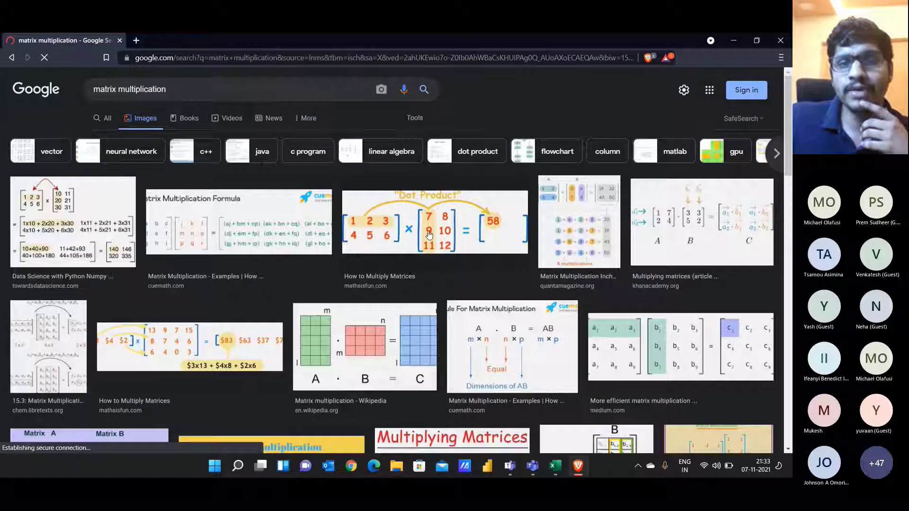
click(475, 236)
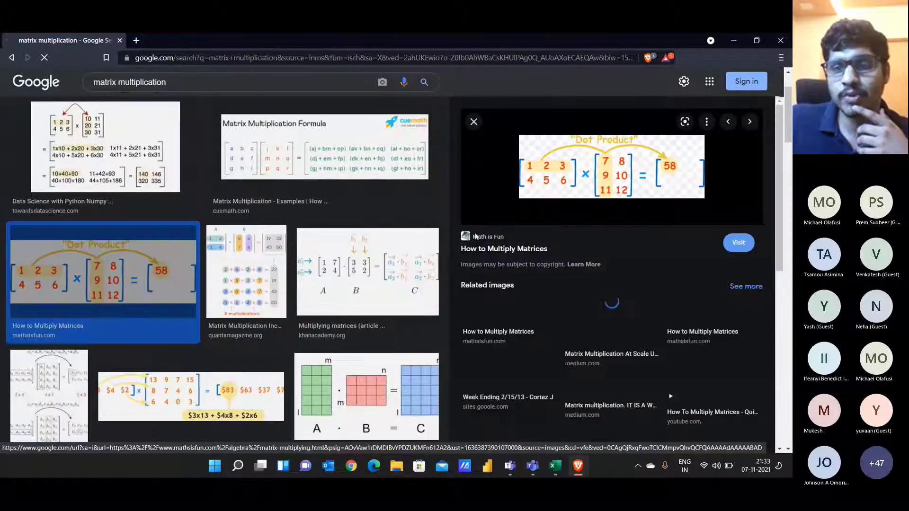
click(608, 303)
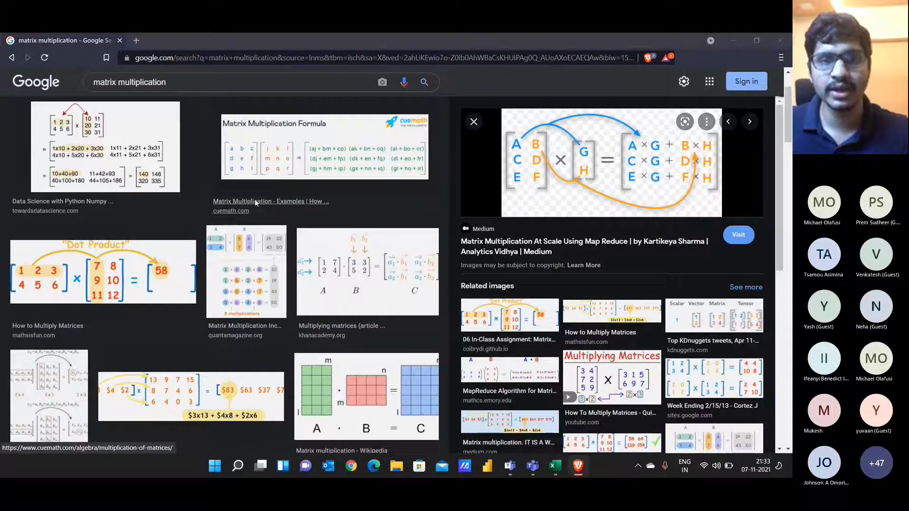
key(alt+Tab)
drag(168, 239, 252, 317)
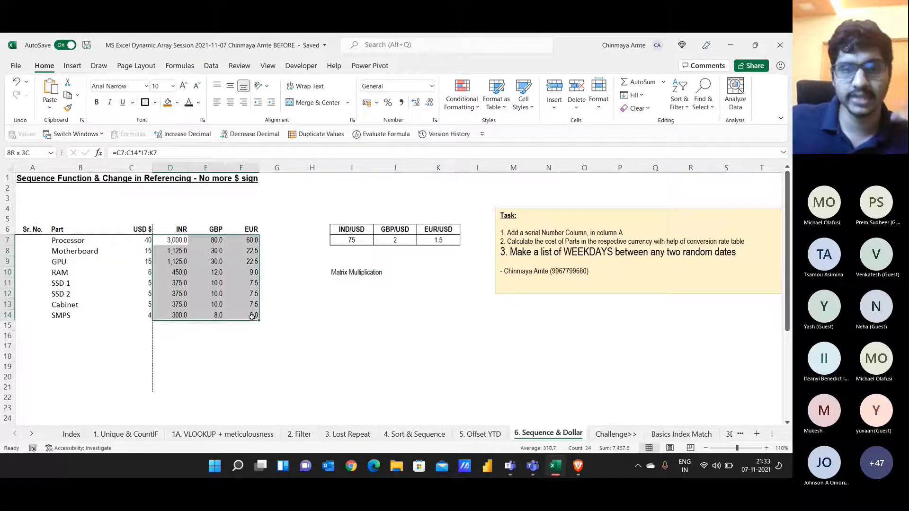
Step: Make the 'Matrix Multiplication' label in I10 bold and underlined
click(372, 271)
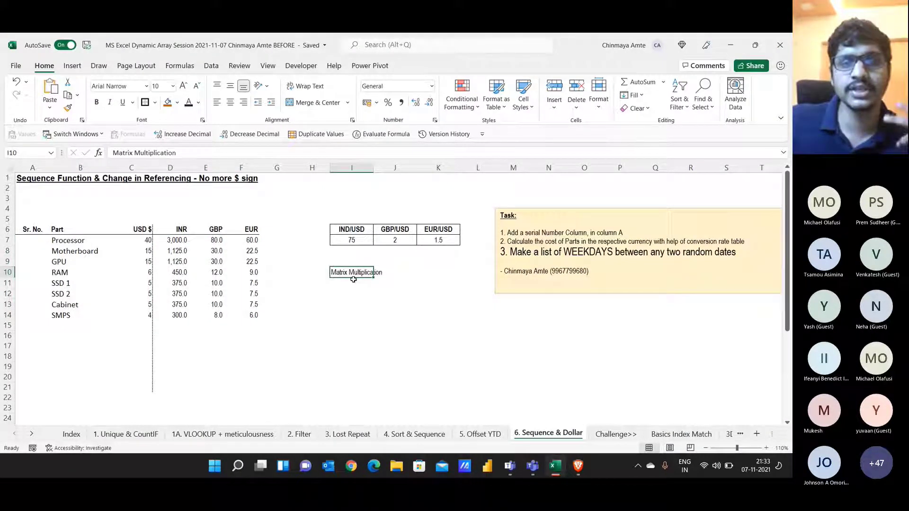
key(ctrl+b)
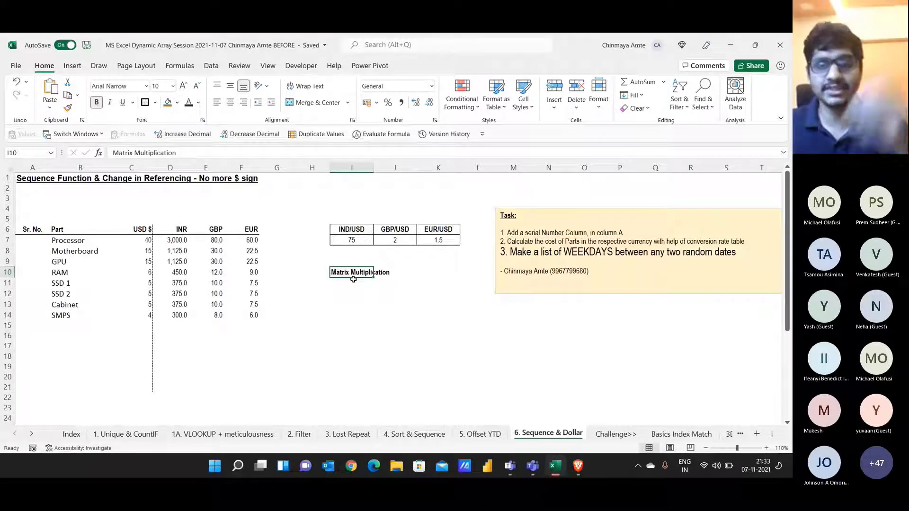
key(ctrl+u)
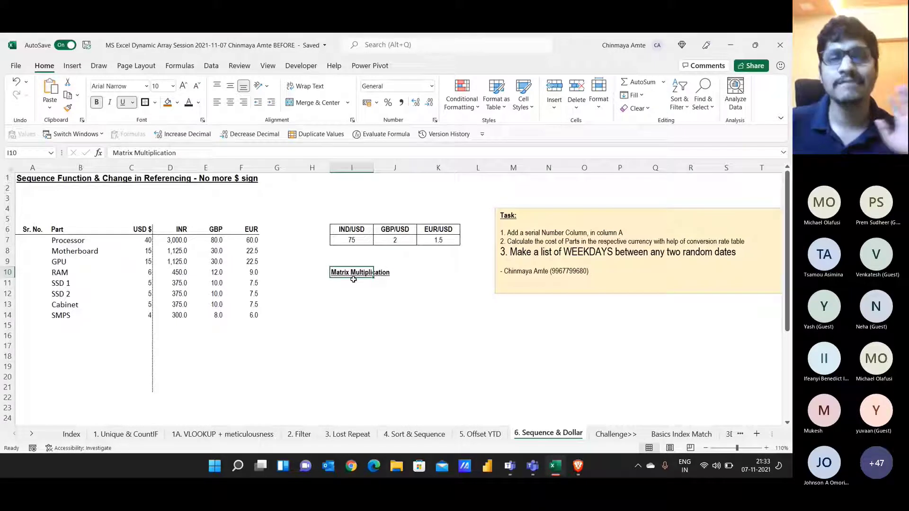
Step: Review the spilled D7:F14 costs and D7's formula =C7:C14*I7:K7
click(156, 233)
key(ctrl+shift+Down)
key(ctrl+shift+Right)
click(165, 244)
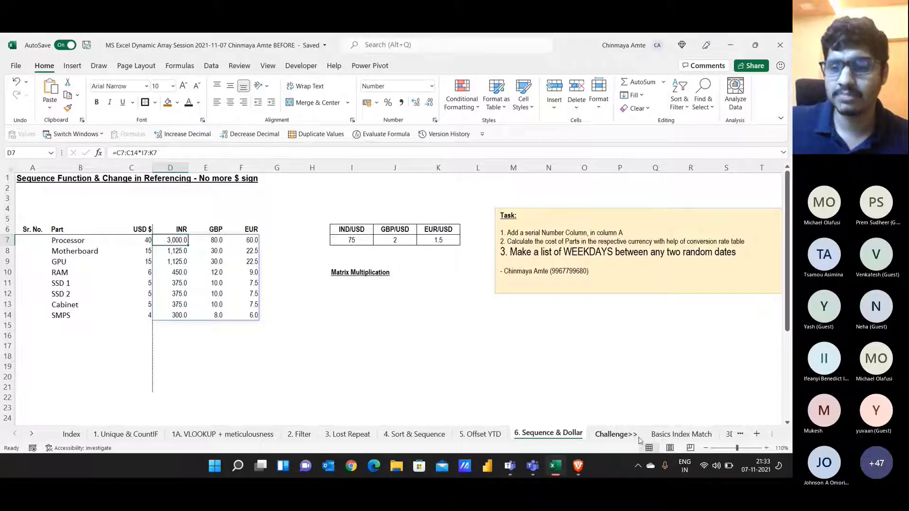
click(615, 433)
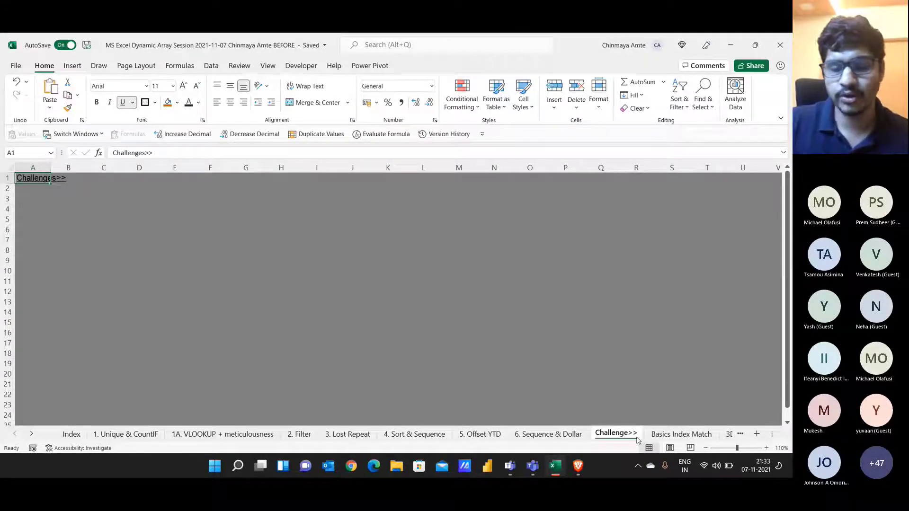
Step: Cycle through Payback Period Challenge and LAMBDA to the FAQs sheet, then go back to LAMBDA
key(ctrl+Page_Down)
key(ctrl+Page_Down)
key(ctrl+Page_Down)
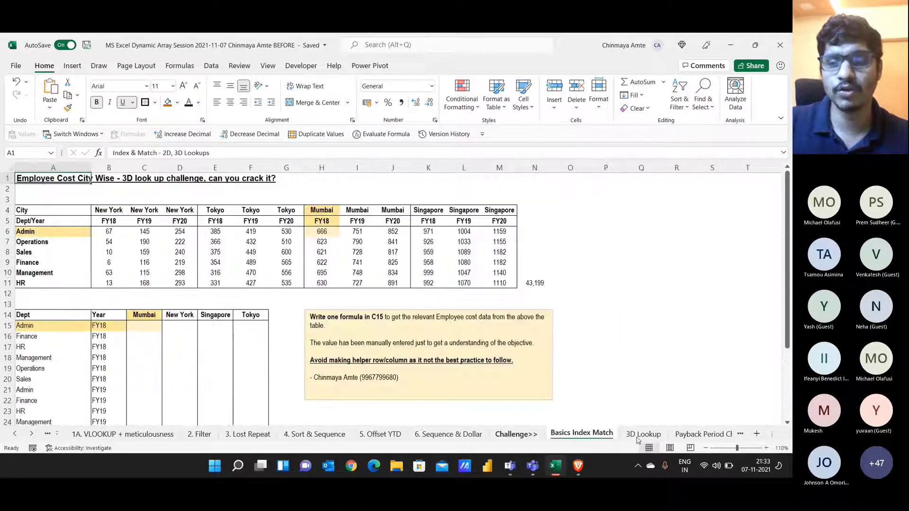
key(ctrl+Page_Down)
key(ctrl+Page_Down)
key(ctrl+Page_Down)
key(ctrl+Page_Down)
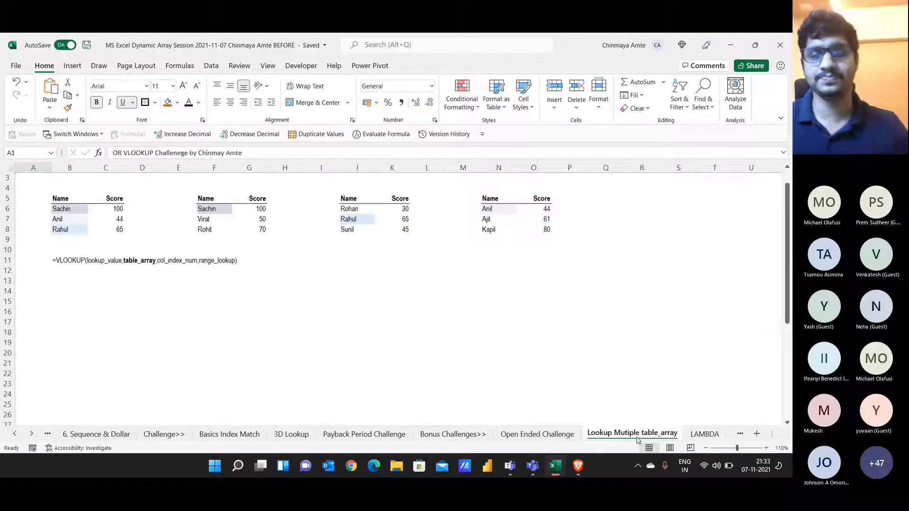
key(ctrl+Page_Down)
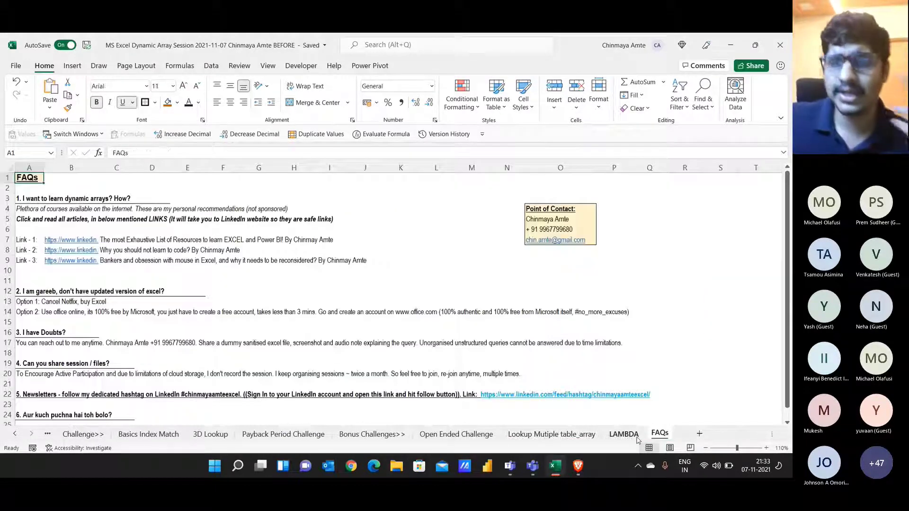
click(438, 180)
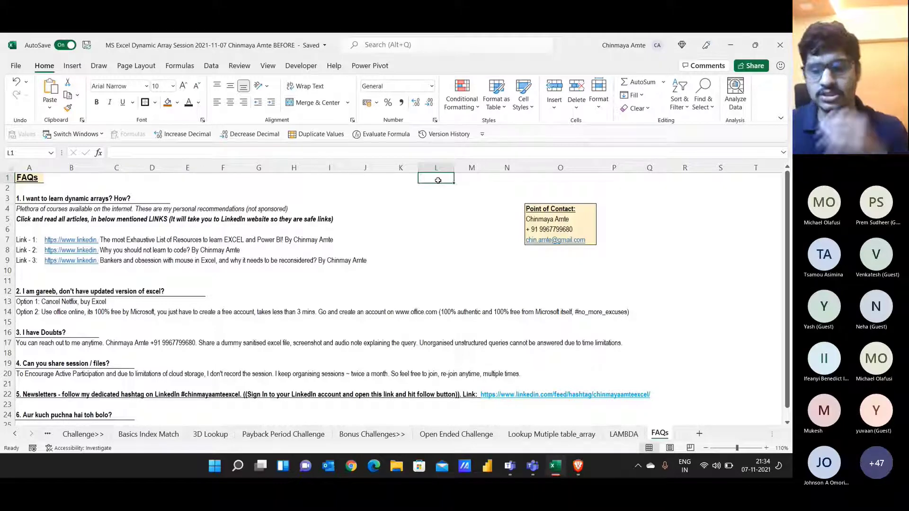
click(624, 435)
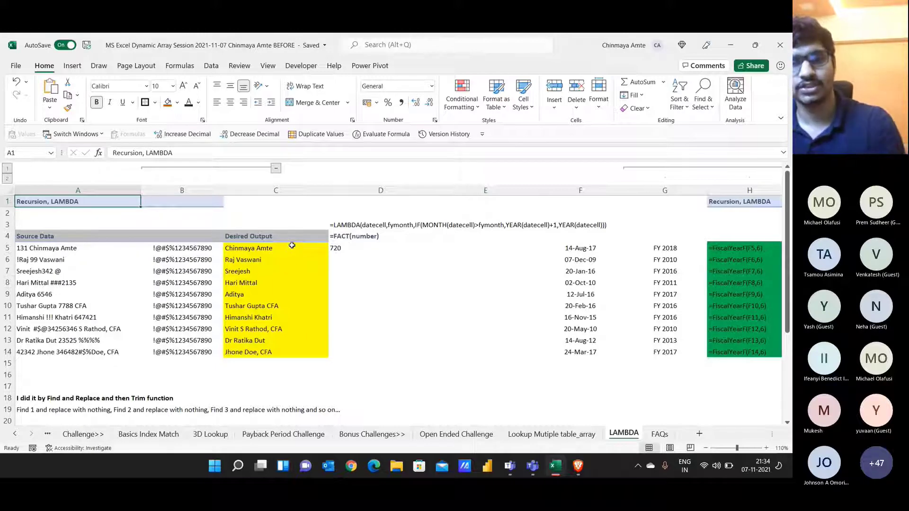
Step: Clear C5:C14 and enter =RemoveNumF(A5,B5) in C5
click(285, 252)
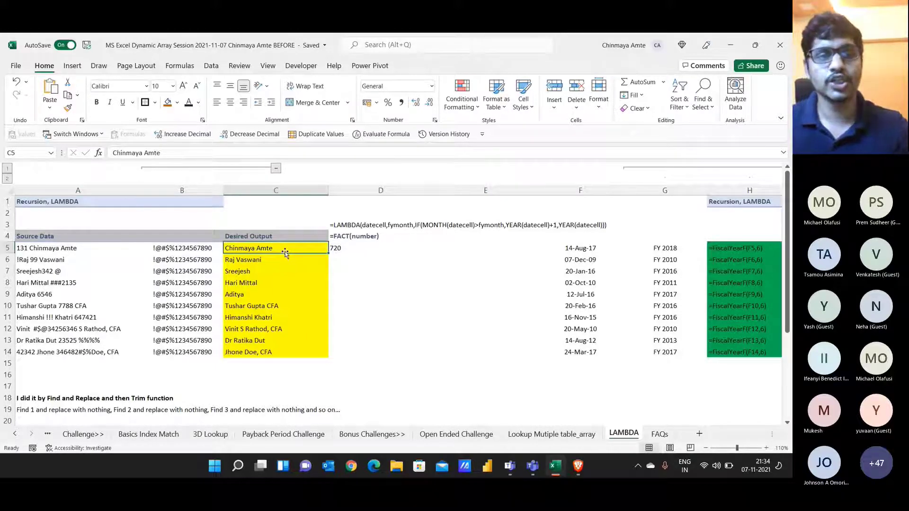
key(ctrl+shift+Down)
key(Delete)
click(284, 251)
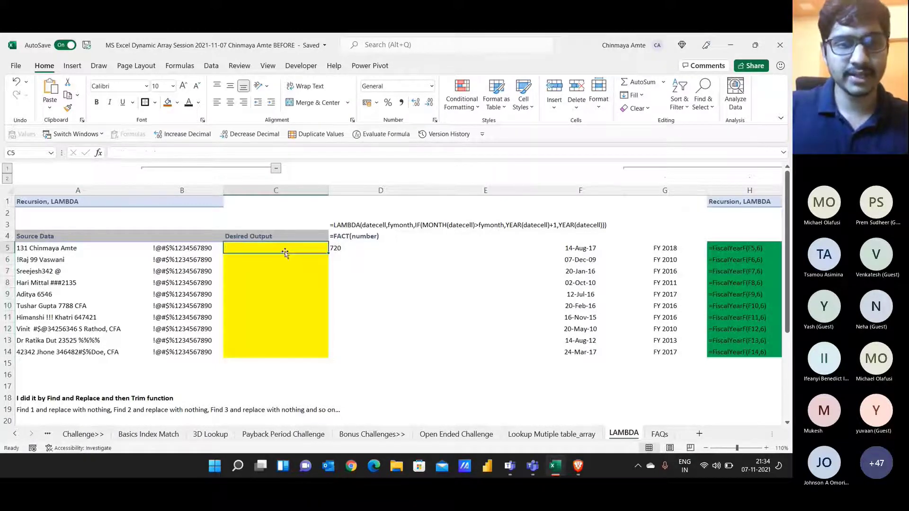
text(=re)
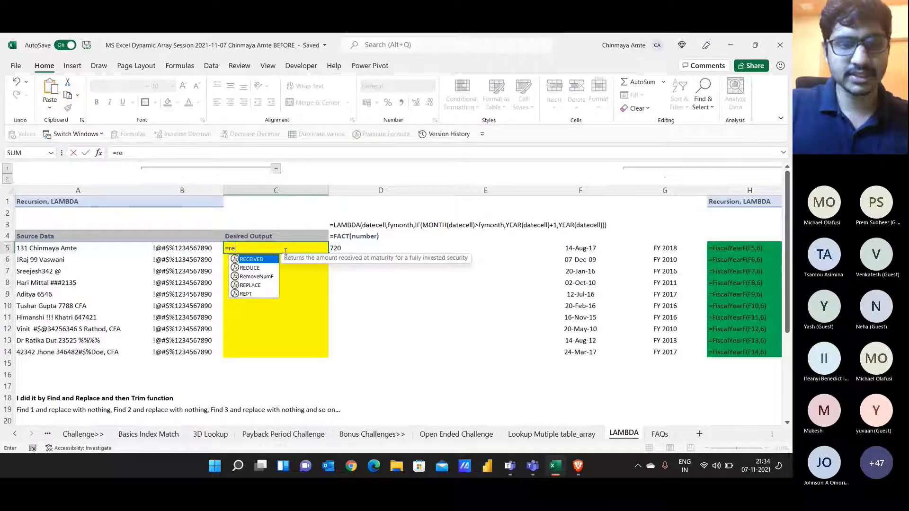
key(Down)
key(Down)
key(Tab)
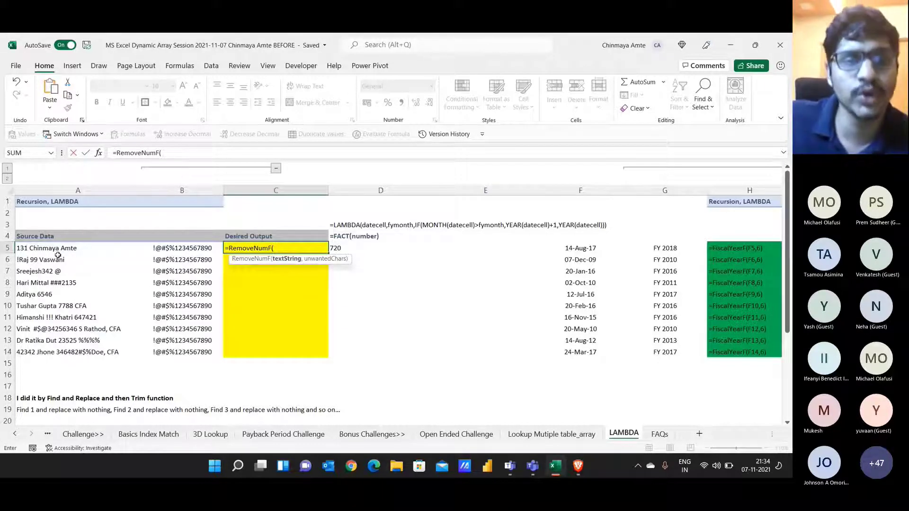
click(53, 249)
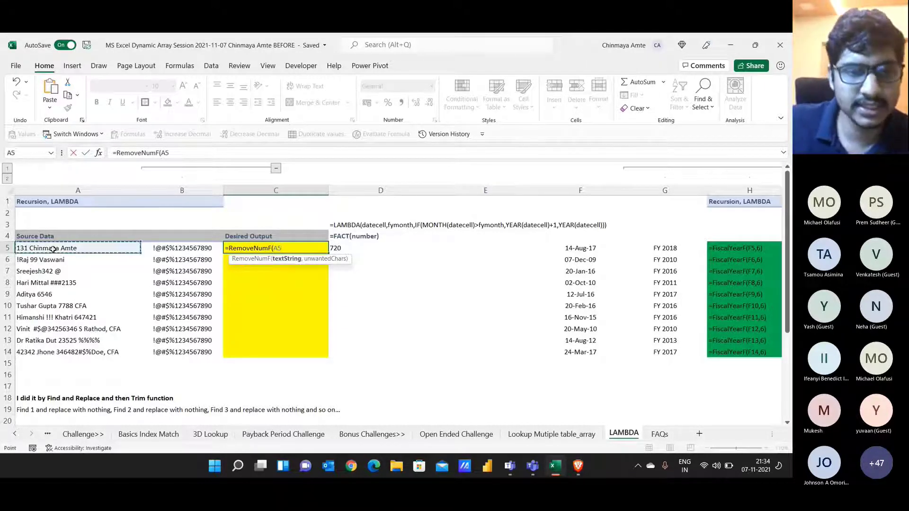
text(,)
key(Left)
text())
key(Return)
Step: Fill the RemoveNumF formula down to C14, then show the C5 and G5 FiscalYearF formulas
key(Up)
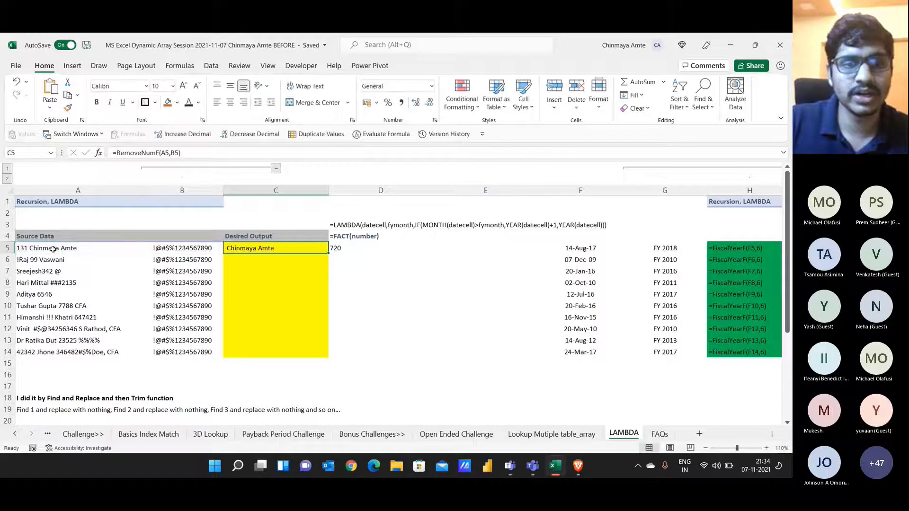
key(shift+Down)
key(shift+Down)
key(shift+Down)
key(shift+Down)
key(shift+Down)
key(shift+Down)
key(shift+Down)
key(shift+Down)
key(shift+Down)
key(ctrl+d)
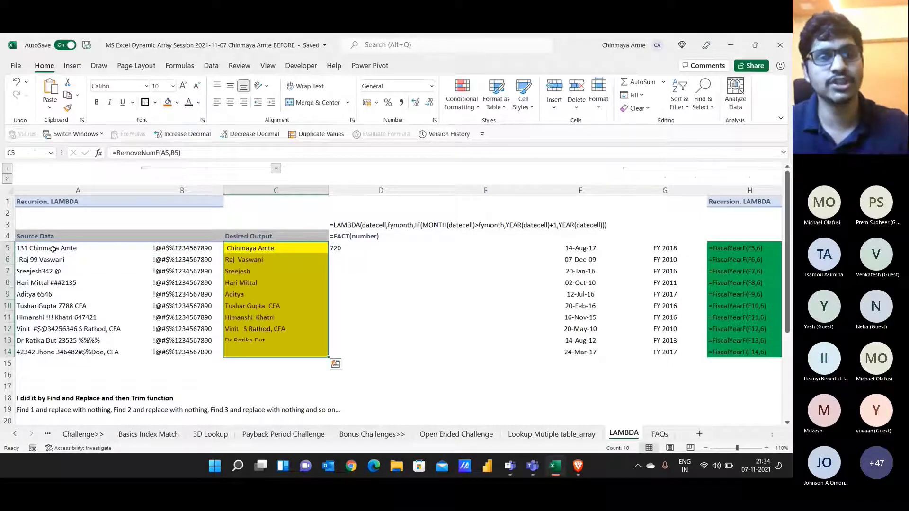
key(Up)
key(Down)
key(F2)
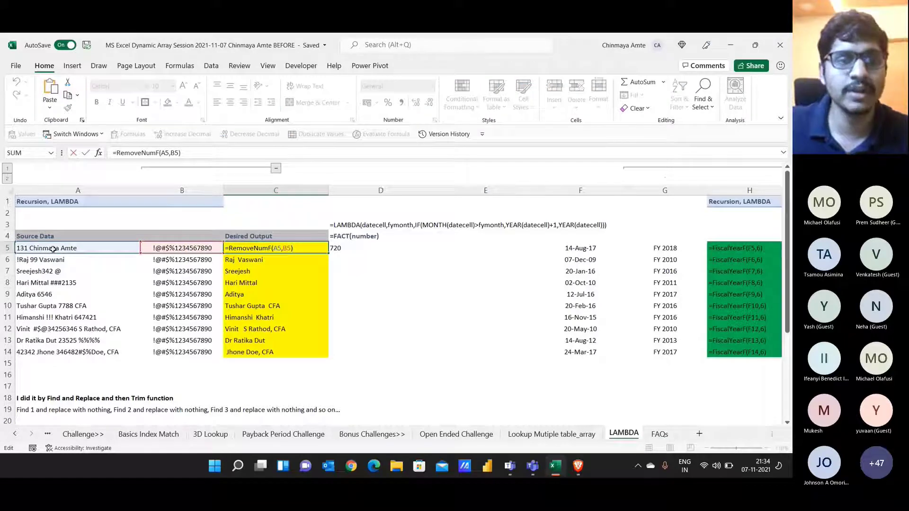
drag(112, 151, 201, 152)
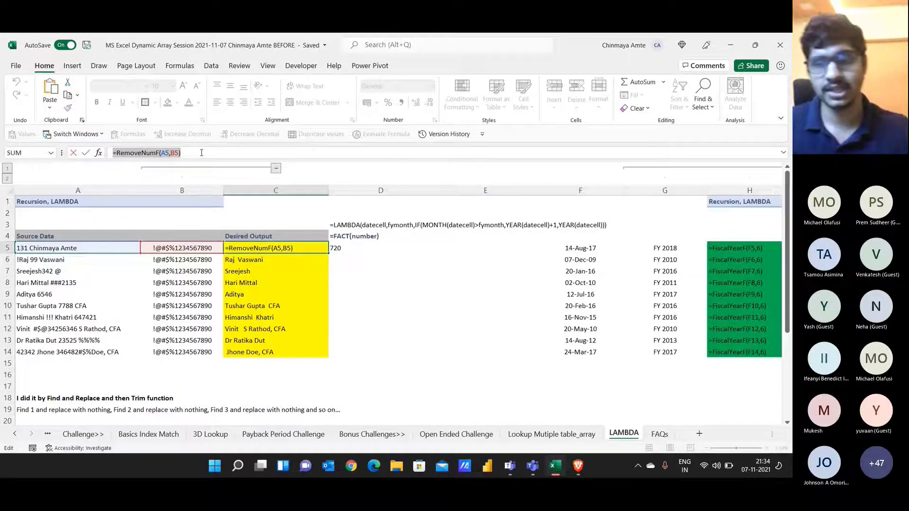
key(Escape)
key(Right)
key(Right)
key(Right)
key(Right)
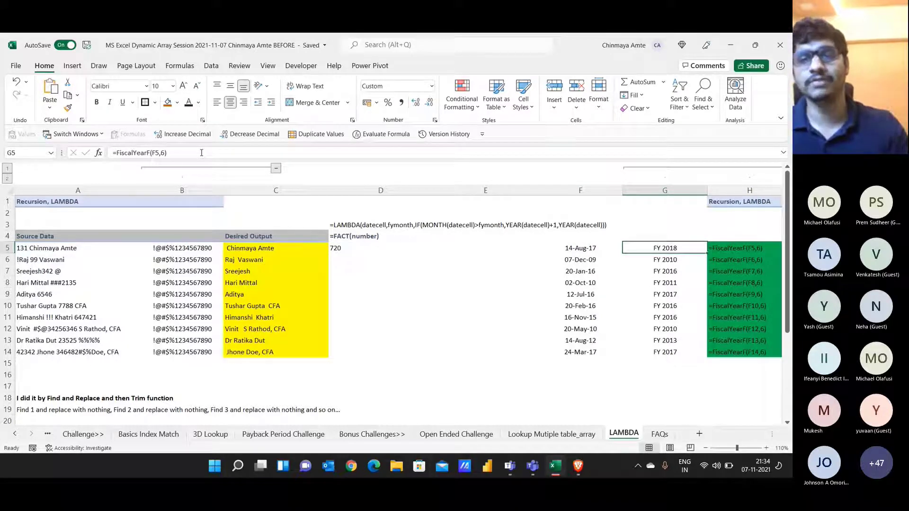
drag(201, 153, 107, 152)
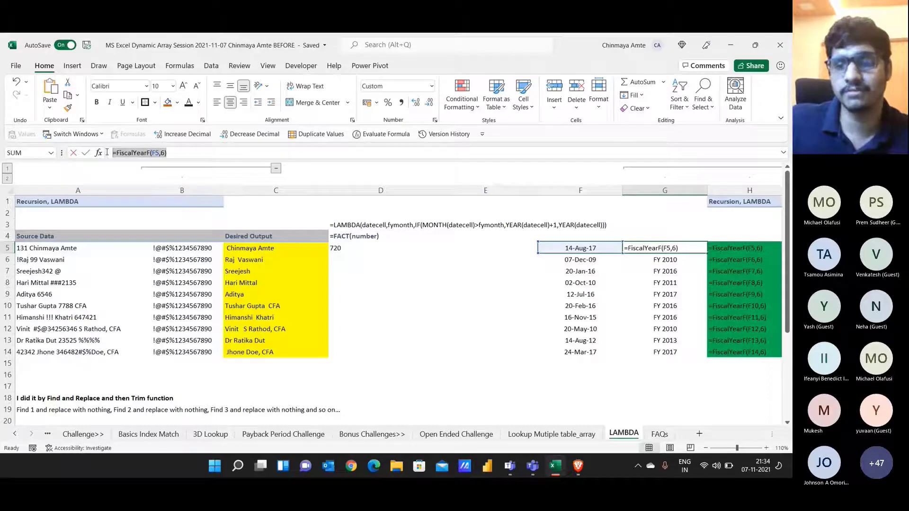
key(Escape)
Step: Add a bold 'USER DEFINED FUNCTIONS' label in D6 and switch to the FAQs sheet
click(401, 261)
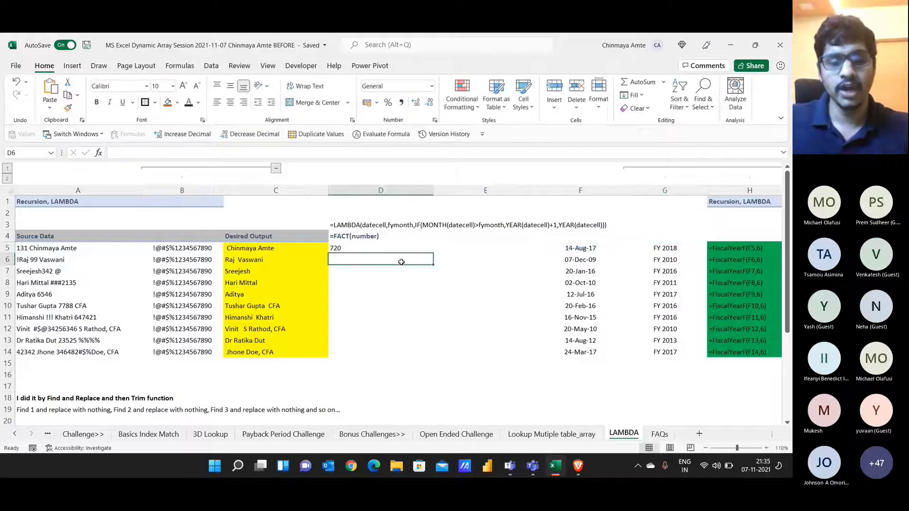
text(USER D)
text(EFU)
text(NED )
text(FUC)
key(BackSpace)
text(NCTIONS)
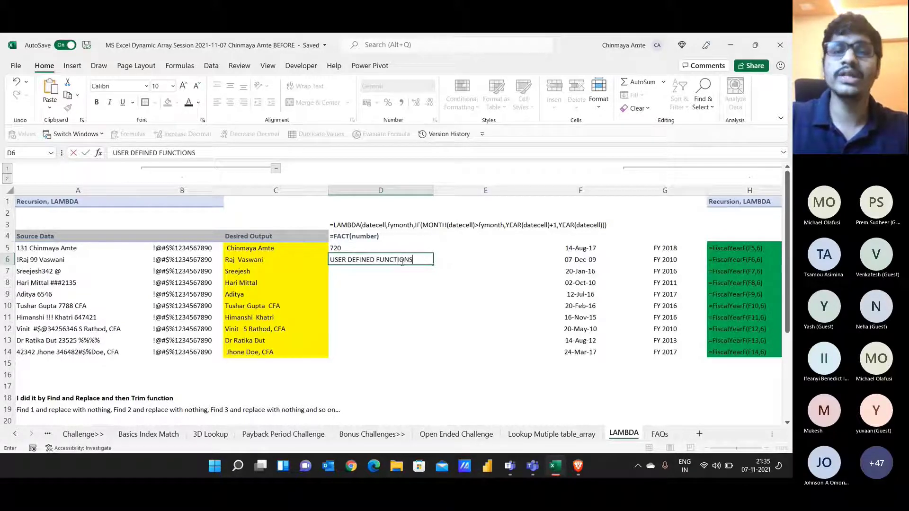
key(ctrl+Return)
key(ctrl+b)
key(Down)
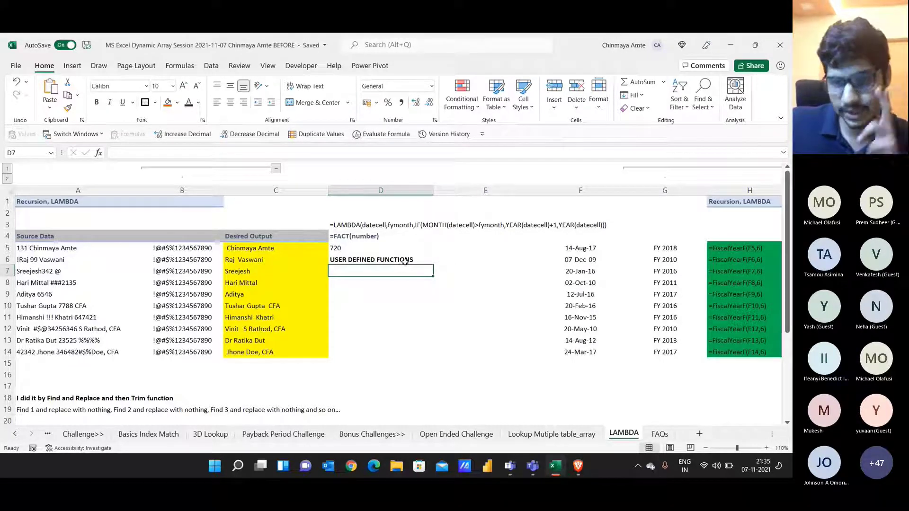
click(659, 433)
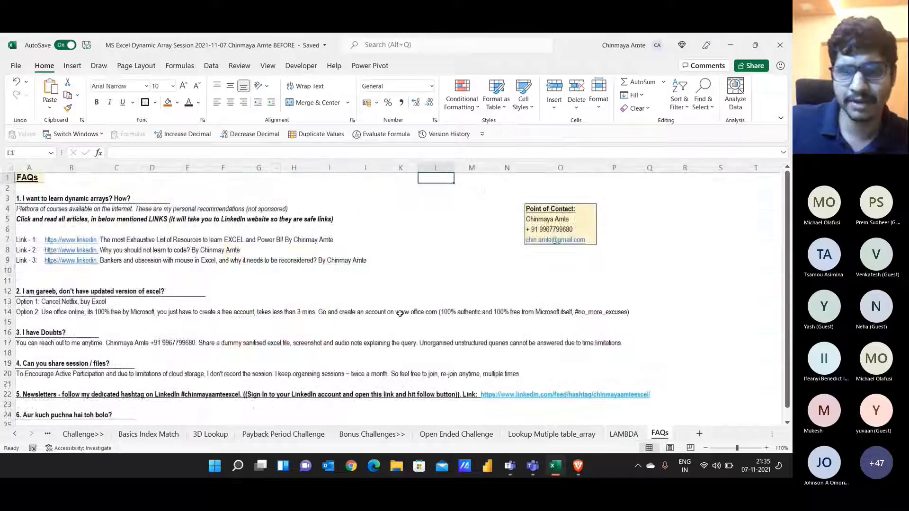
Step: Highlight the Point of Contact details and the '3. I have Doubts?' FAQ entry
drag(582, 212, 584, 250)
click(576, 217)
click(577, 229)
click(589, 242)
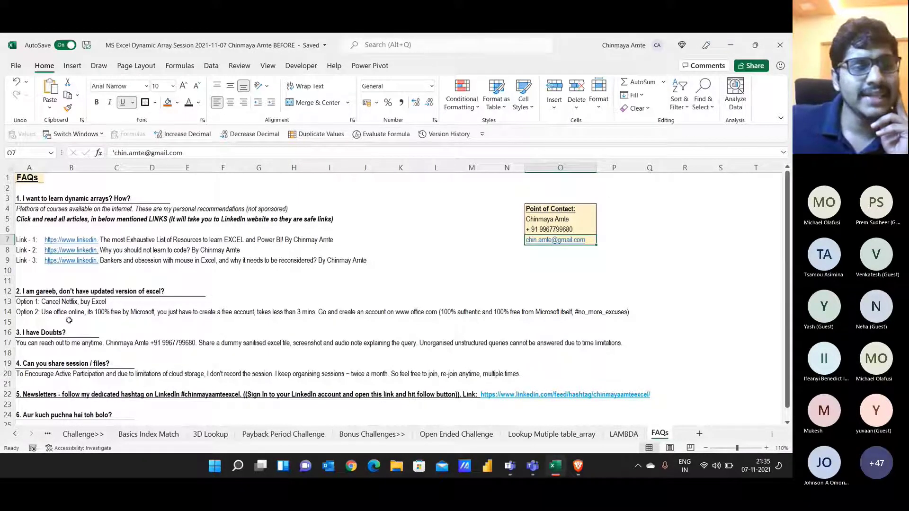
scroll(68, 320, down, 2)
scroll(68, 321, up, 2)
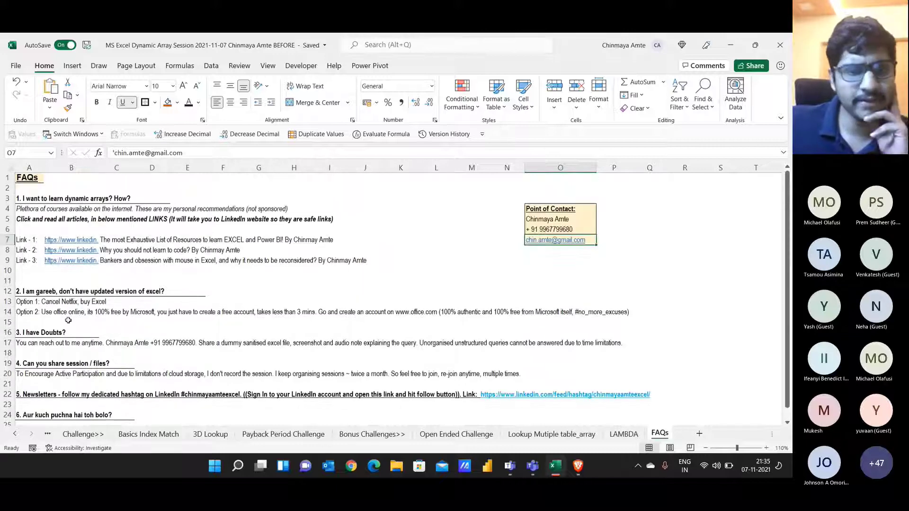
drag(24, 333, 275, 345)
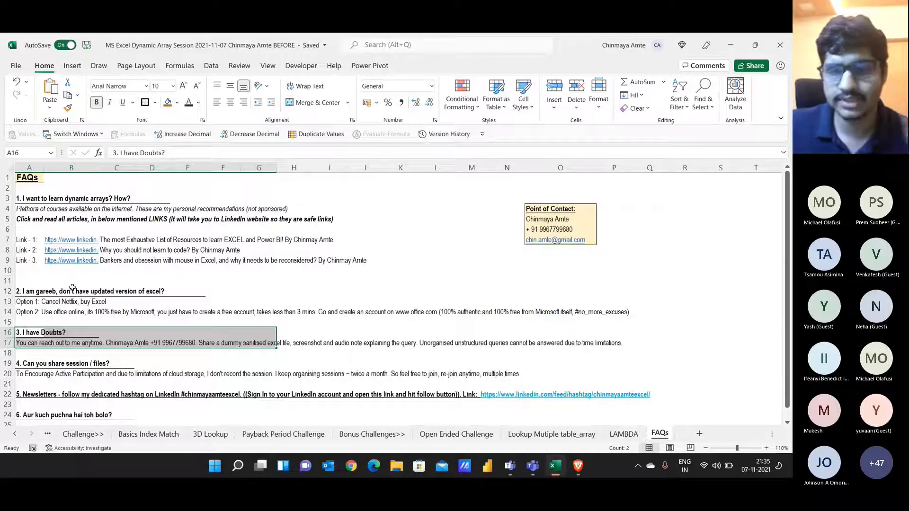
scroll(73, 288, down, 2)
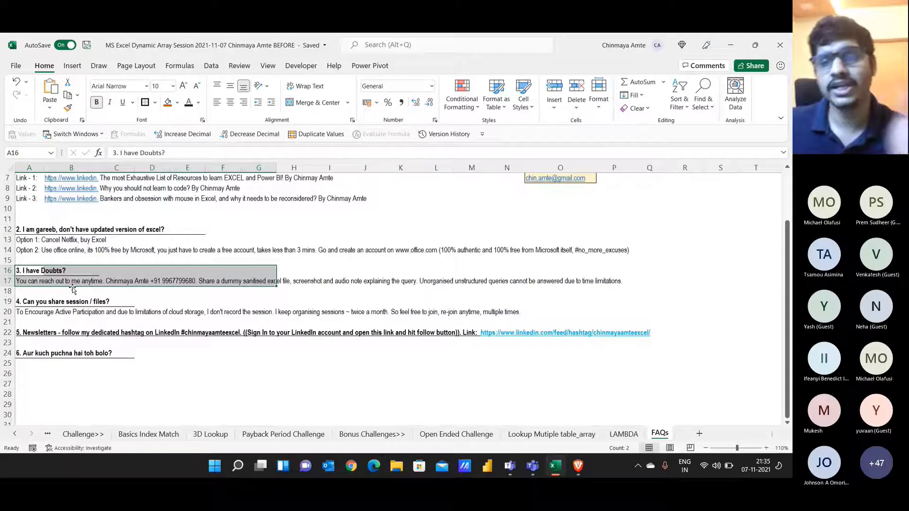
scroll(120, 286, up, 2)
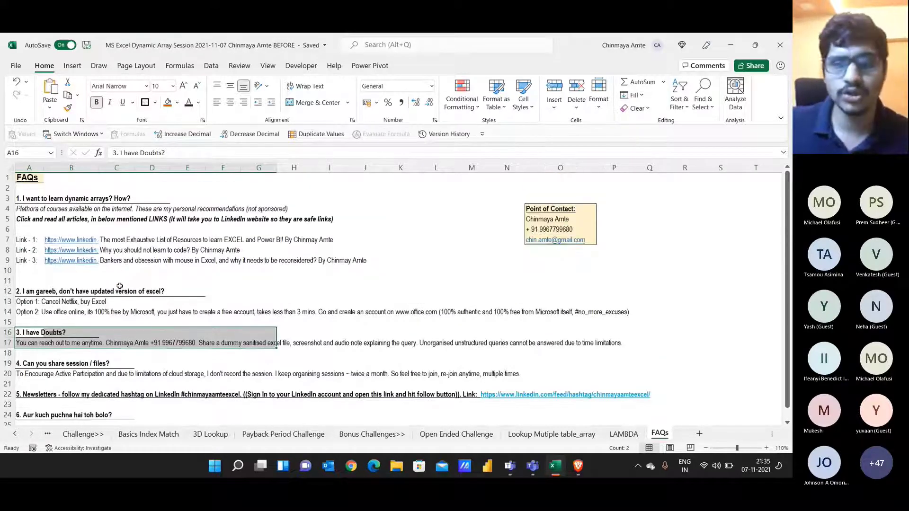
Step: Flip through the Bonus Challenges>>, Payback Period Challenge and 3D Lookup sheets, returning to FAQs
click(372, 434)
click(273, 435)
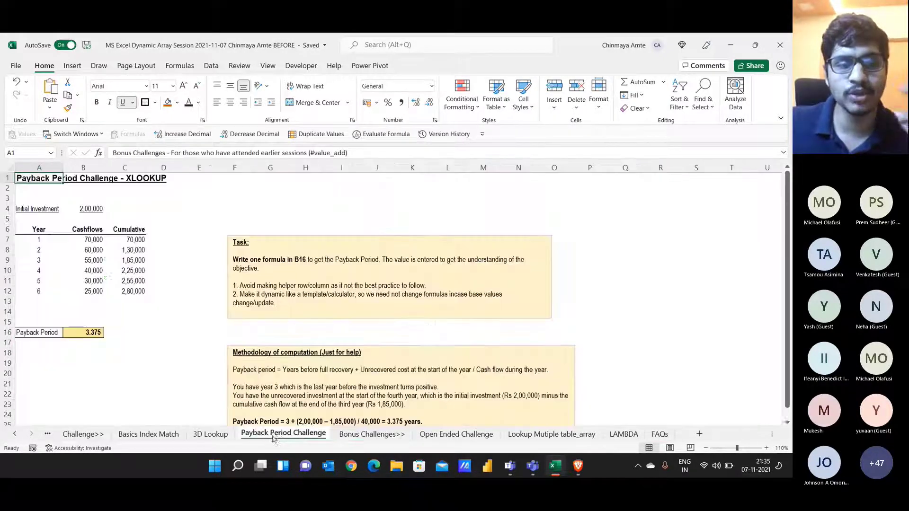
click(222, 435)
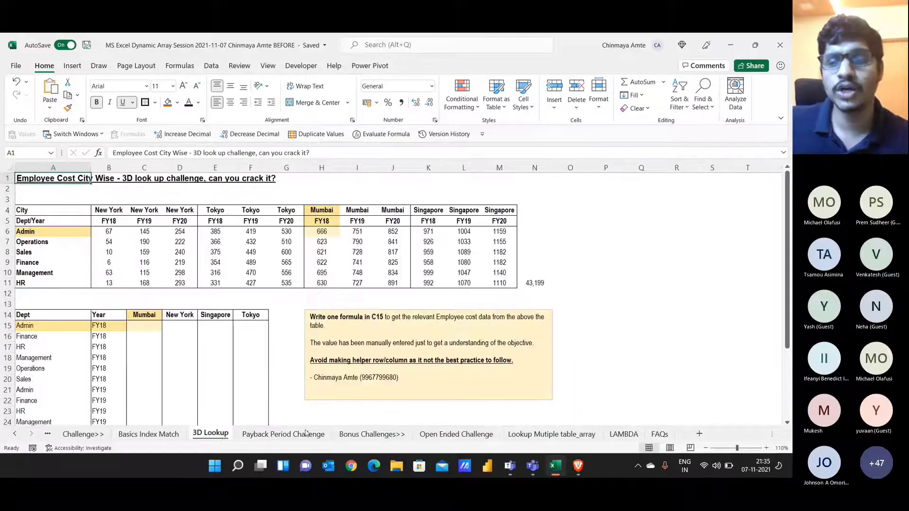
click(660, 436)
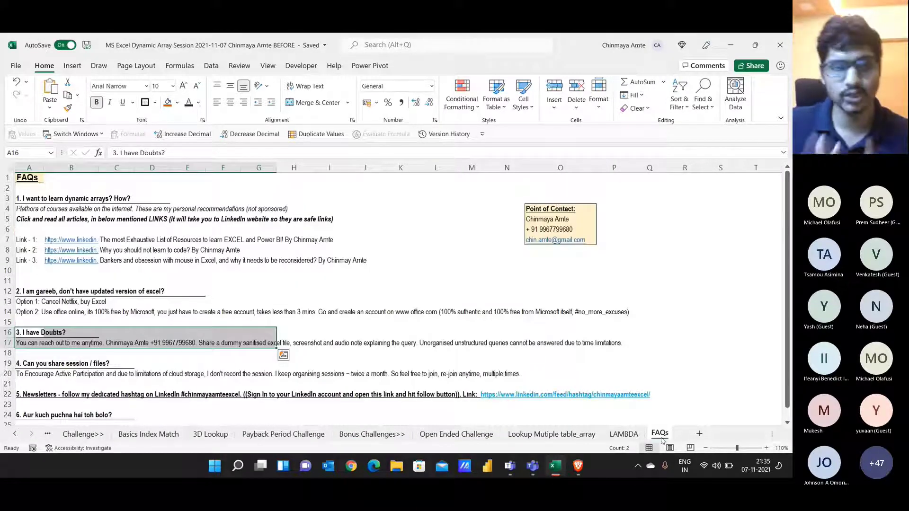
Step: Select the LinkedIn link cells and article titles in the B6:D9 block
drag(93, 235, 93, 259)
drag(151, 242, 150, 260)
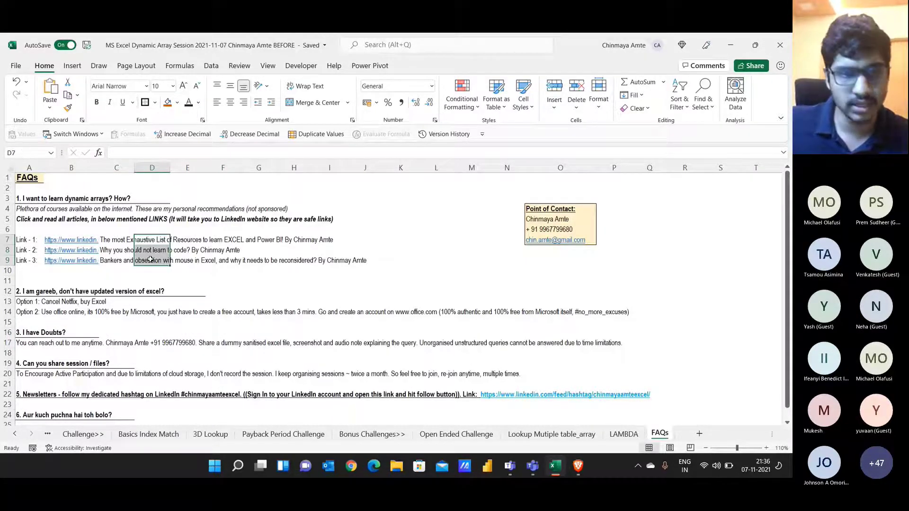
click(125, 250)
drag(126, 253, 127, 260)
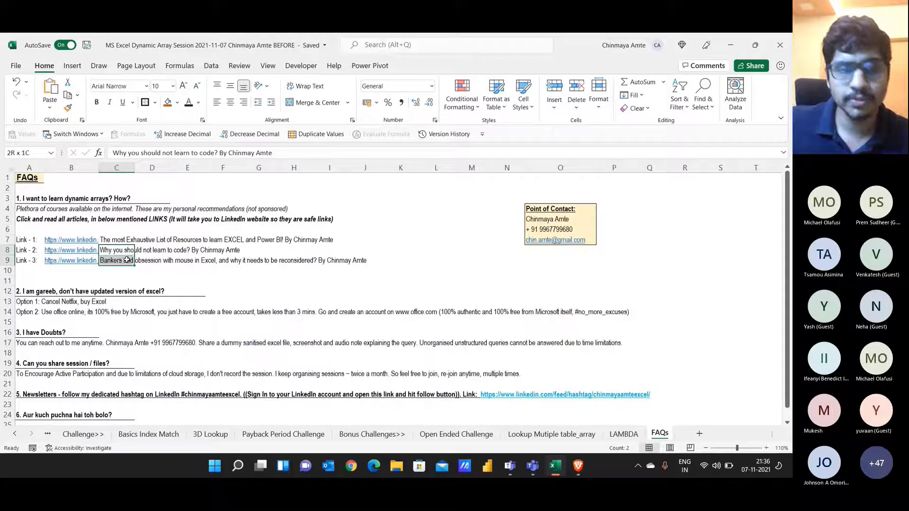
drag(71, 231, 70, 259)
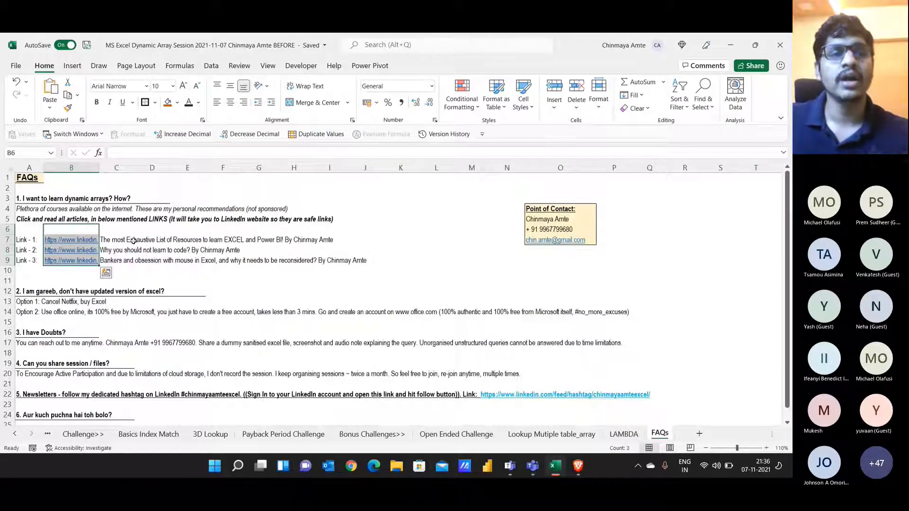
click(133, 242)
Step: Copy the full Link 1 LinkedIn URL from B7 and bring up the Teams meeting chat
key(Left)
key(F2)
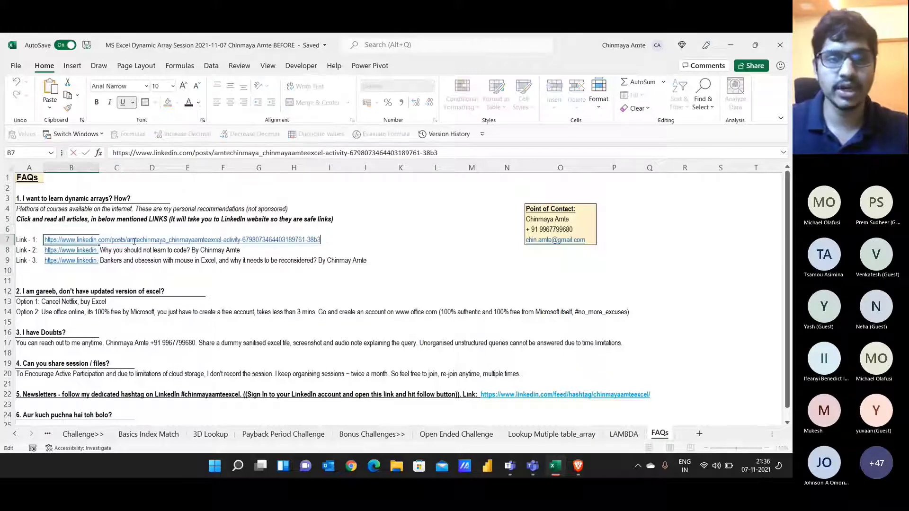
key(shift+Home)
key(ctrl+c)
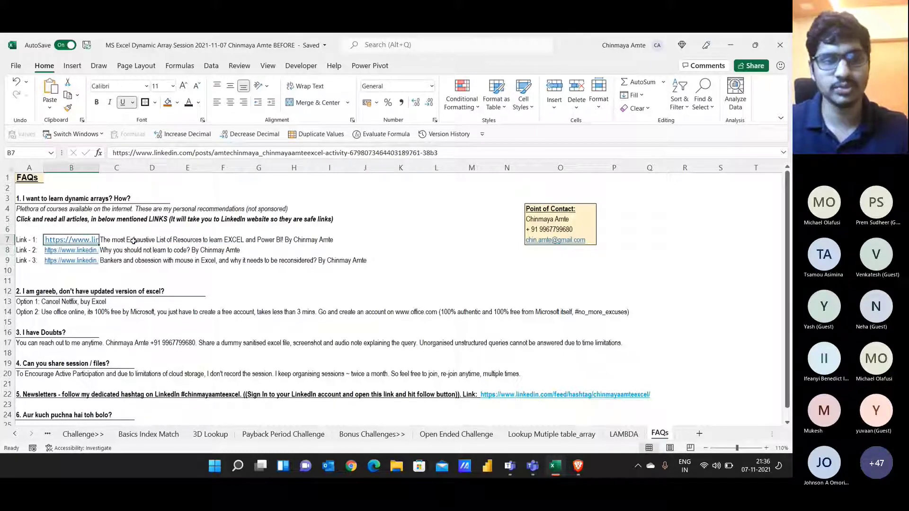
key(alt+Tab)
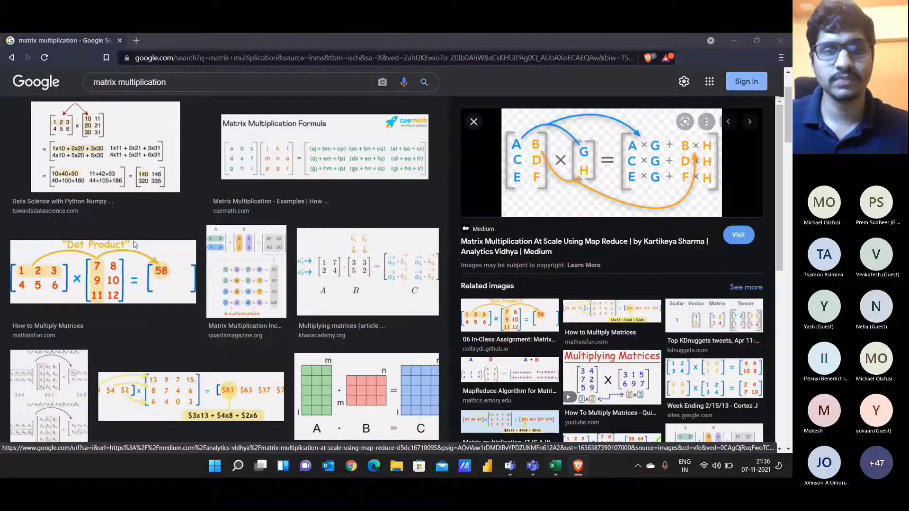
key(alt+Tab)
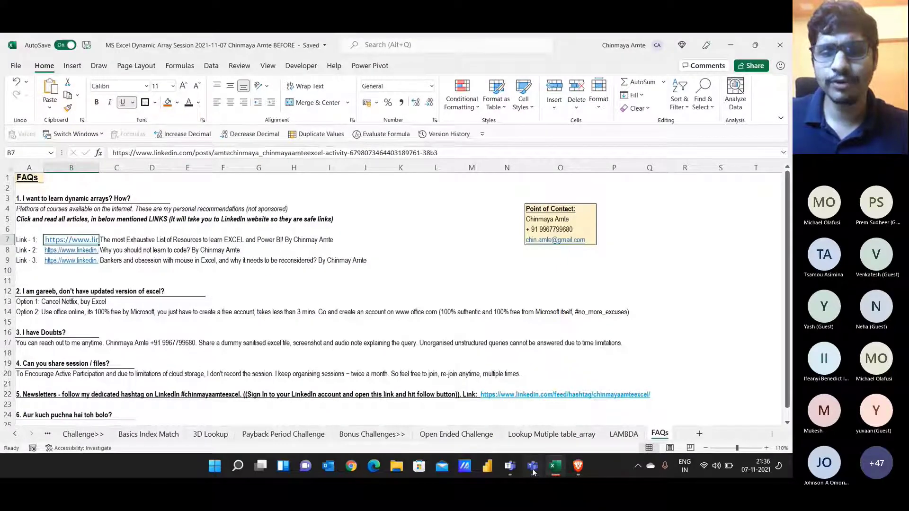
click(533, 465)
Step: Post the copied LinkedIn URL in the meeting chat and turn the camera off
key(ctrl+v)
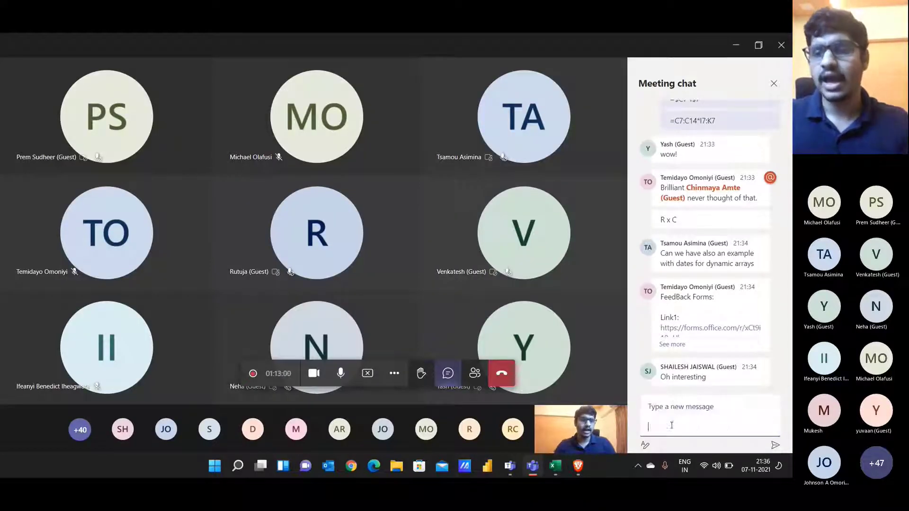
key(Return)
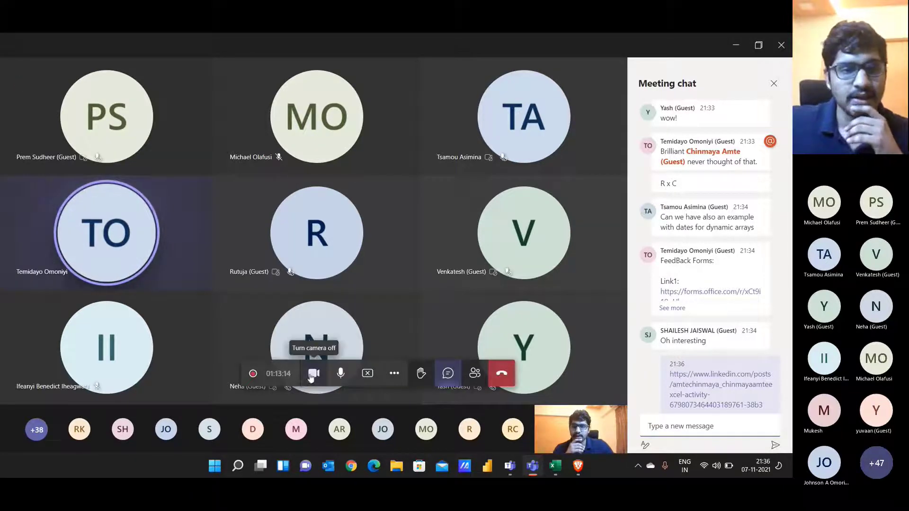
click(313, 373)
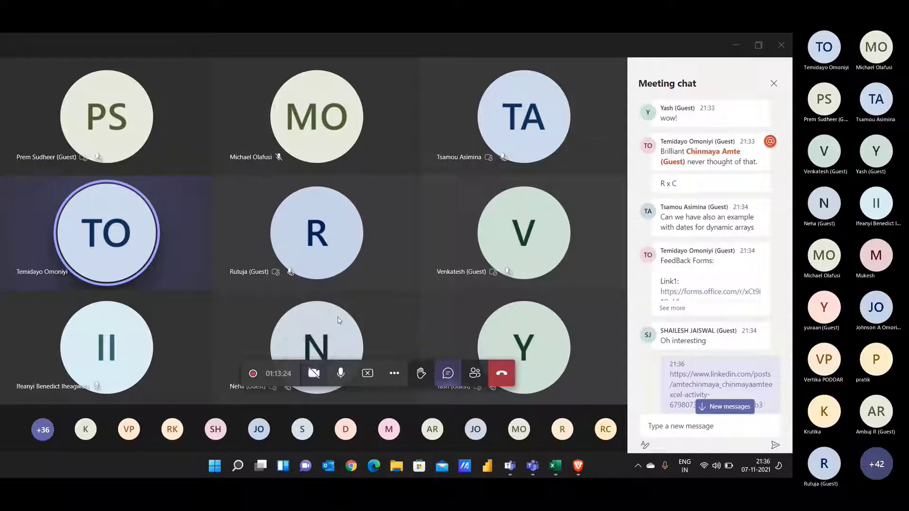
Step: Draft the contact phone number in the chat box and turn the camera back on
scroll(766, 353, down, 1)
click(696, 427)
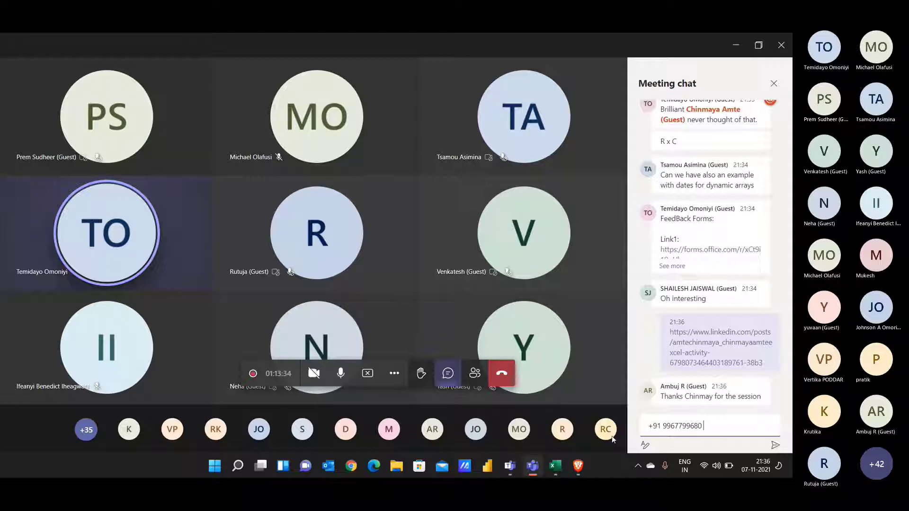
click(312, 378)
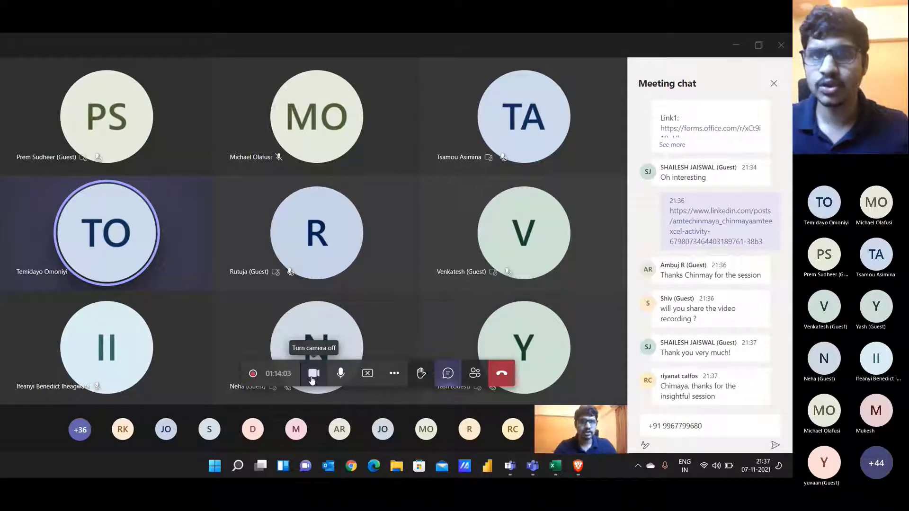
Step: Clear the drafted number, then send the contact phone number as a new chat message
drag(705, 426, 637, 437)
key(BackSpace)
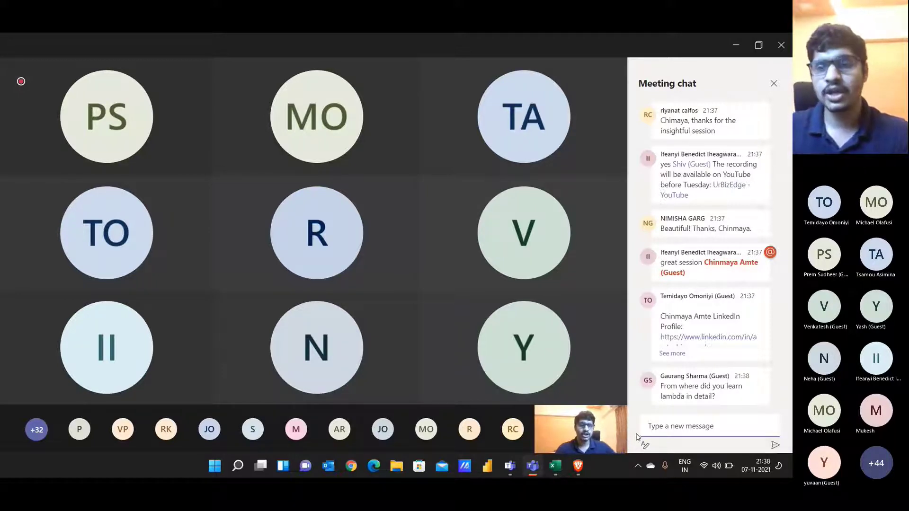
click(667, 421)
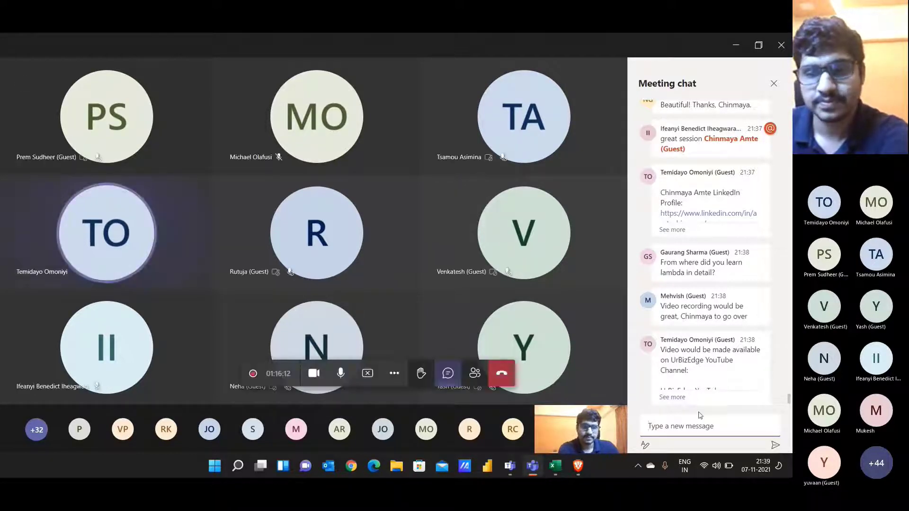
click(689, 424)
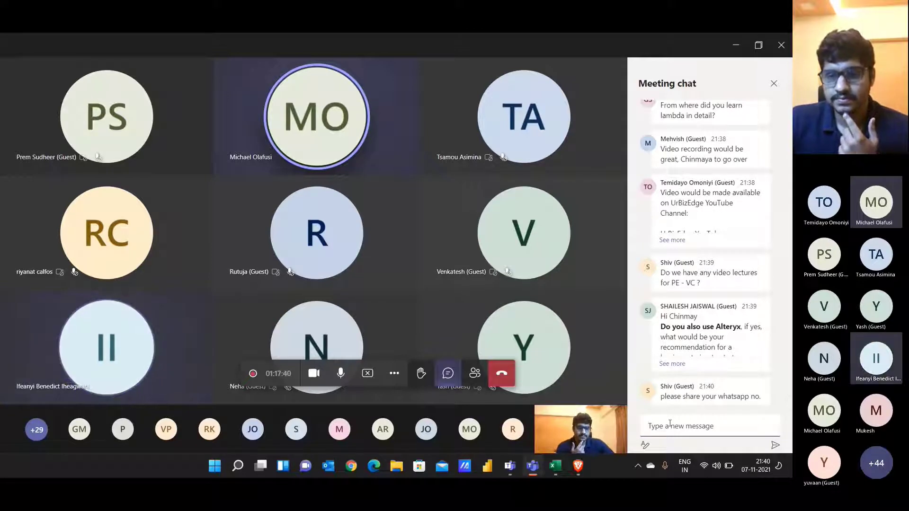
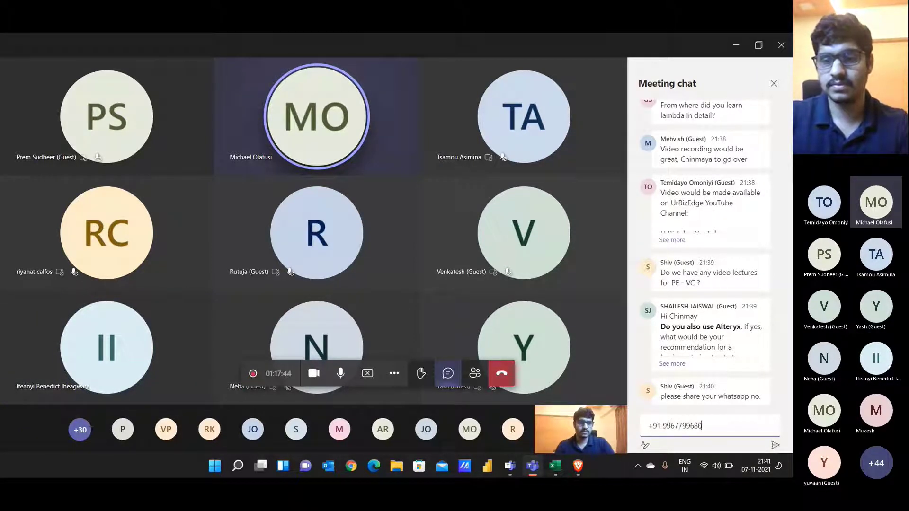
key(Return)
key(alt+Tab)
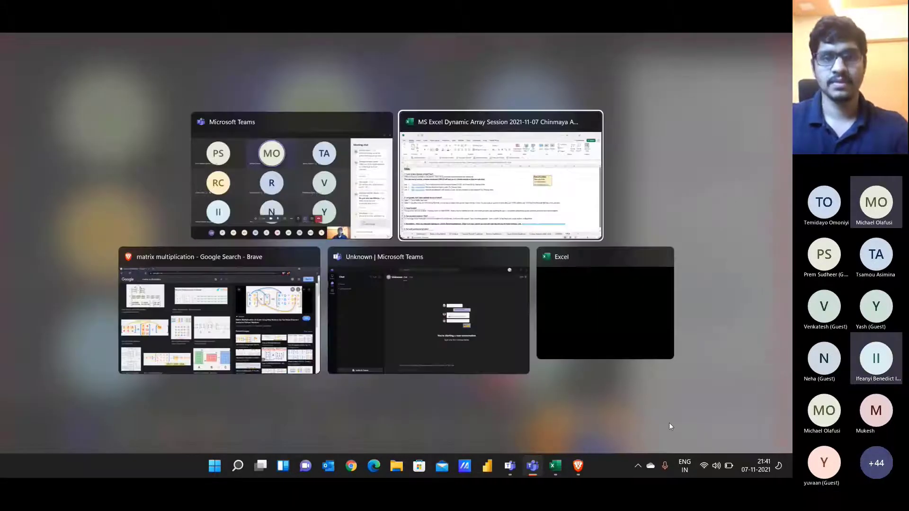
key(alt+shift+Tab)
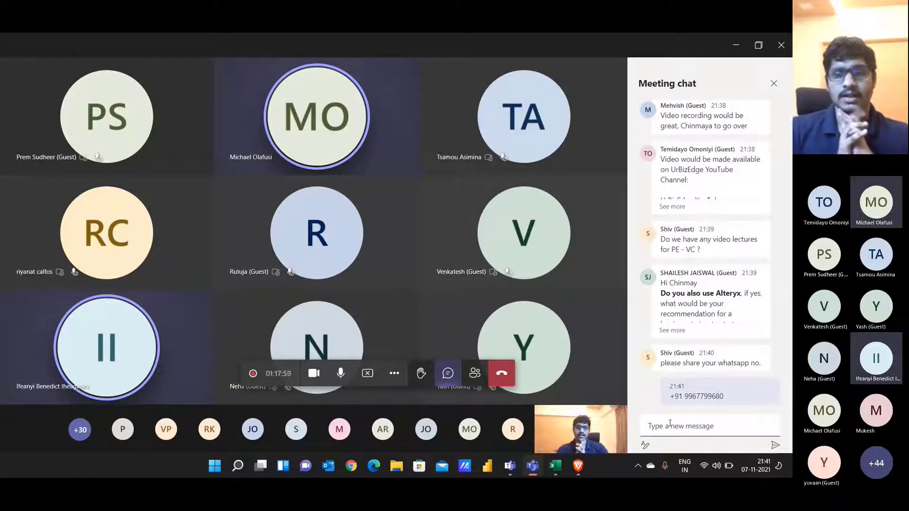
Step: Answer the solution-availability question with 'In a day' and select the sent reply
click(669, 424)
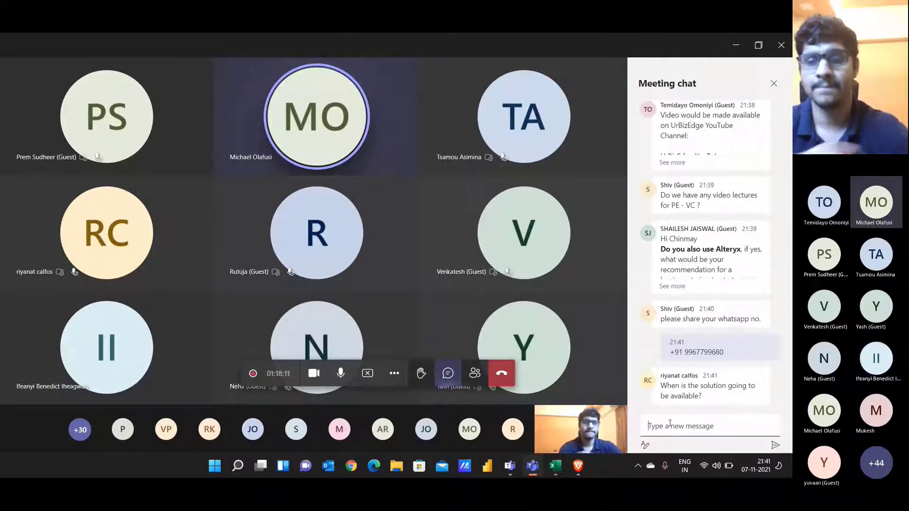
text(In a da)
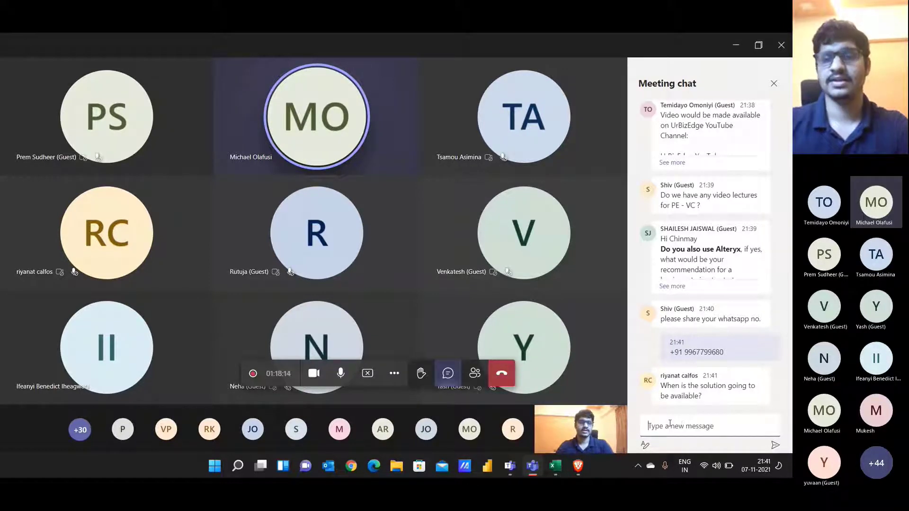
key(Return)
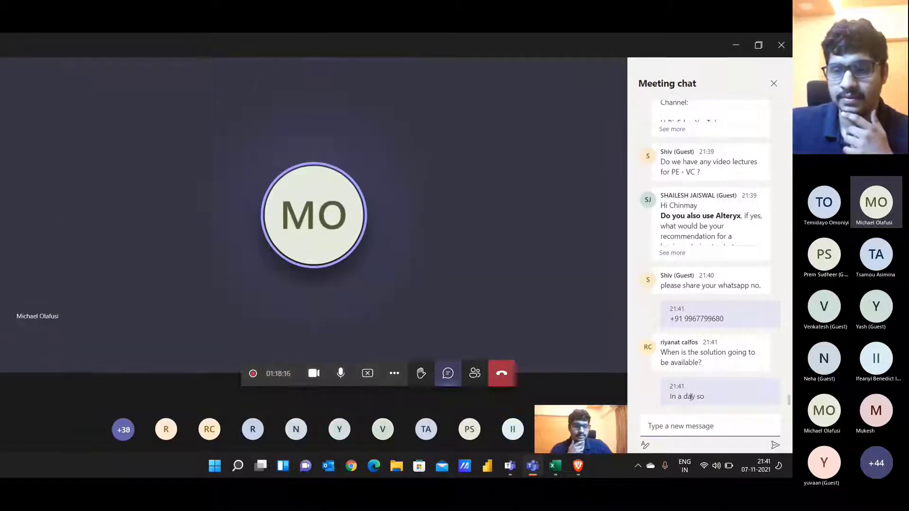
triple_click(692, 398)
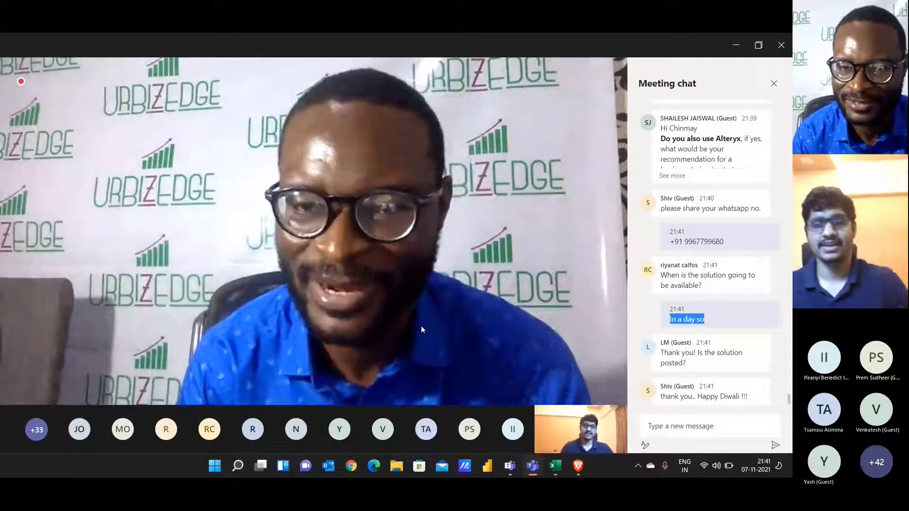
mouse_move(418, 320)
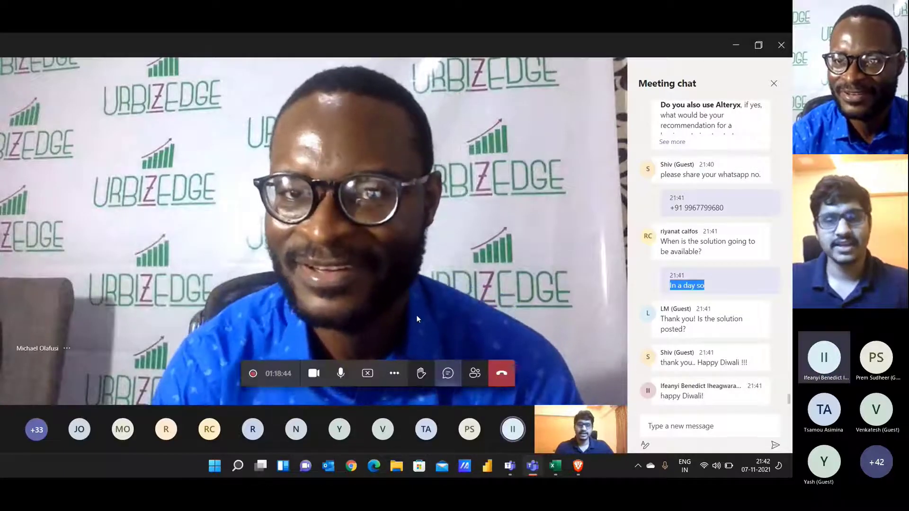